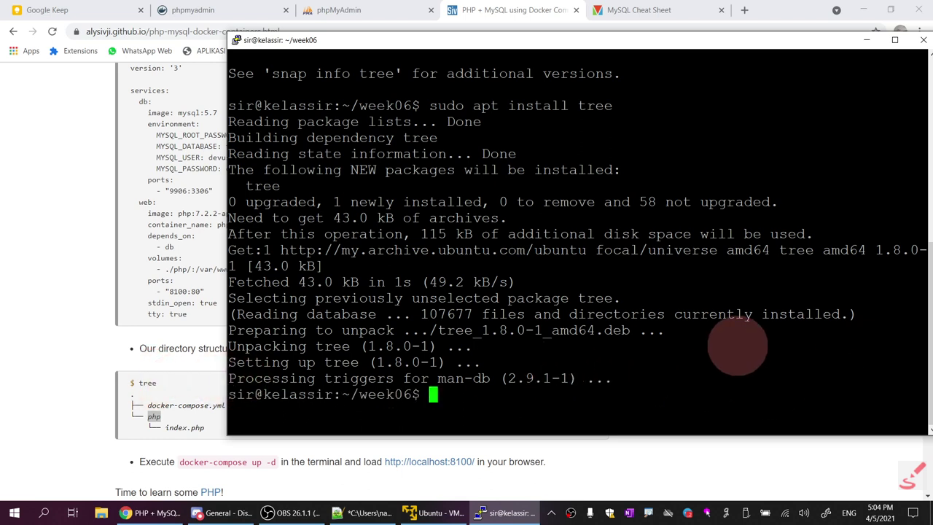
# Clear the PuTTY terminal and run tree in ~/week06
pyautogui.write('clear')
pyautogui.press('Return')
pyautogui.press('Return')
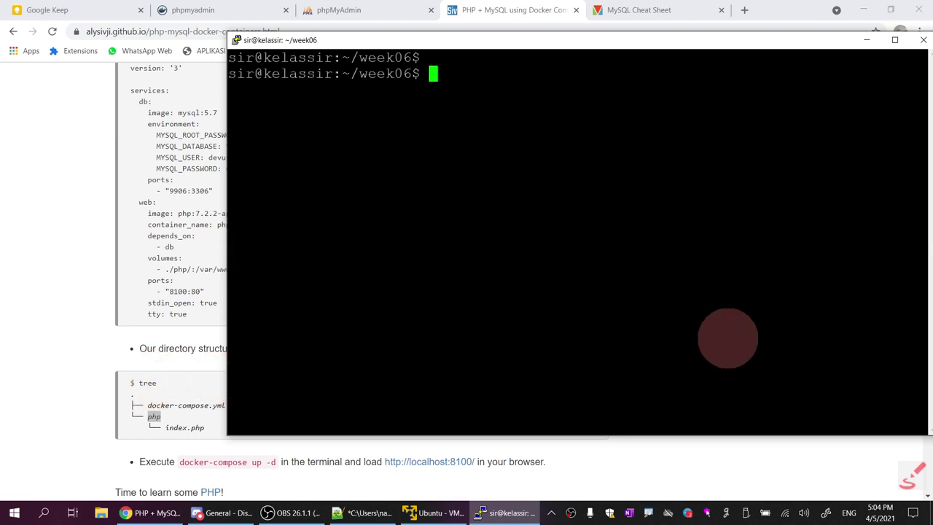
pyautogui.press('Return')
pyautogui.press('Return')
pyautogui.write('tree')
pyautogui.press('Return')
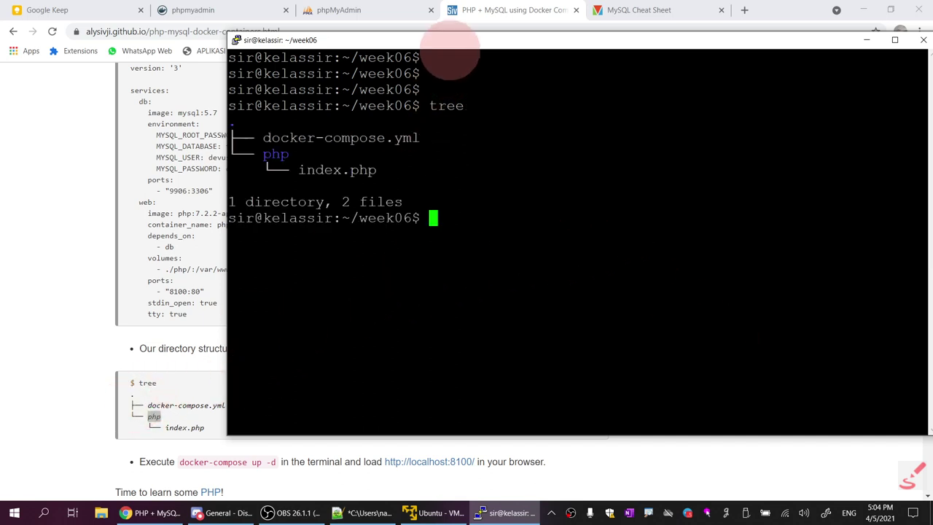
# Highlight the tree output lines showing docker-compose.yml, the php folder and index.php
pyautogui.moveTo(449, 44); pyautogui.dragTo(465, 60)
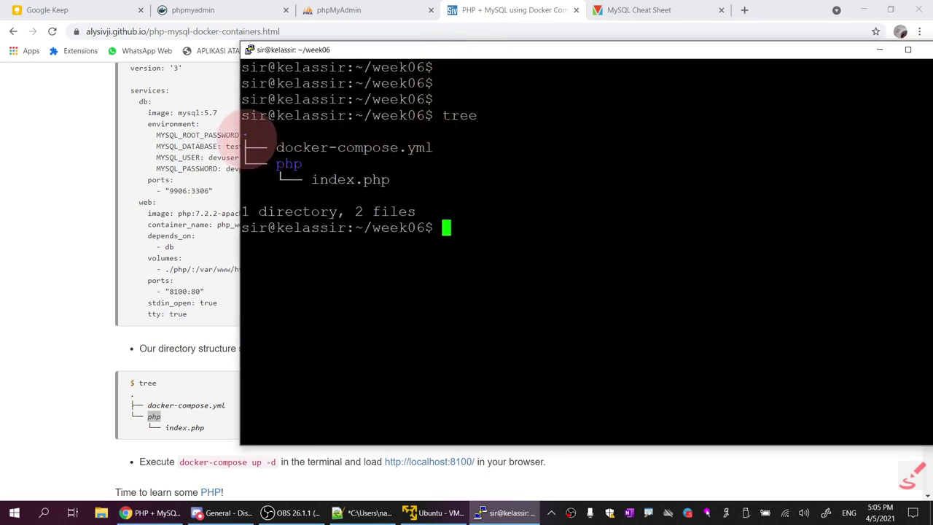
pyautogui.moveTo(248, 131); pyautogui.dragTo(396, 177)
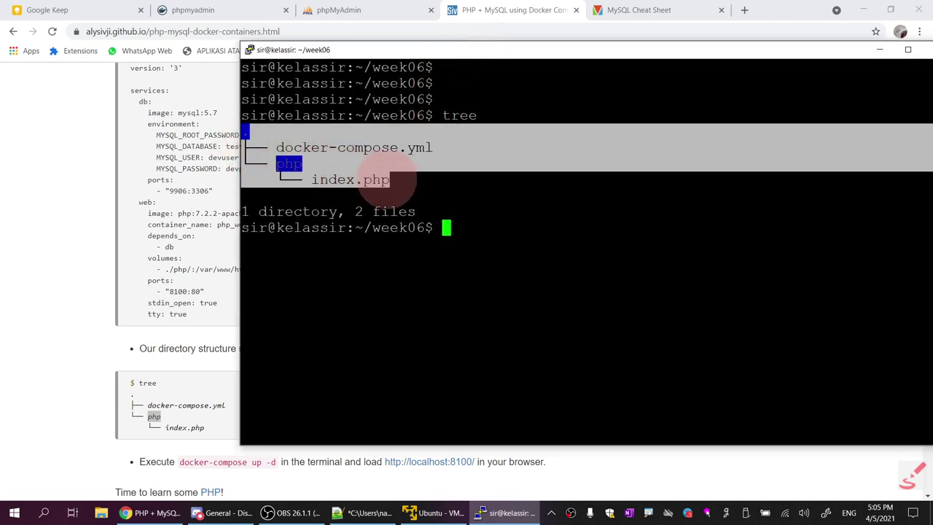
pyautogui.click(396, 177)
pyautogui.moveTo(277, 147); pyautogui.dragTo(411, 150)
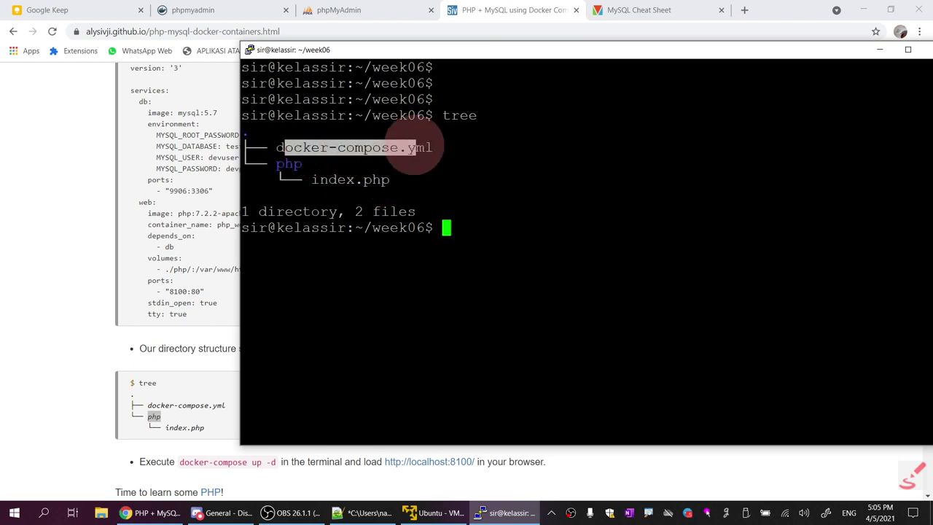
pyautogui.click(281, 164)
pyautogui.moveTo(280, 162); pyautogui.dragTo(397, 182)
pyautogui.click(307, 182)
pyautogui.click(393, 182)
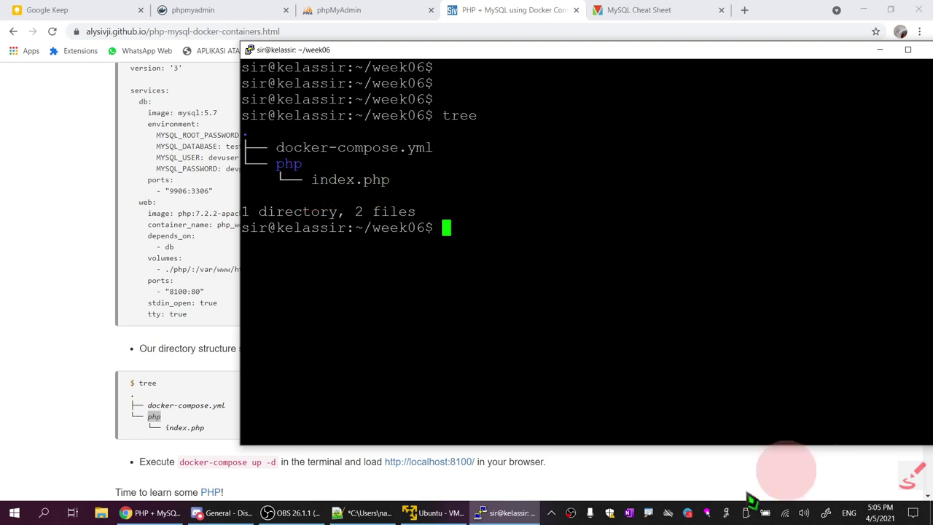
pyautogui.moveTo(845, 54); pyautogui.dragTo(725, 50)
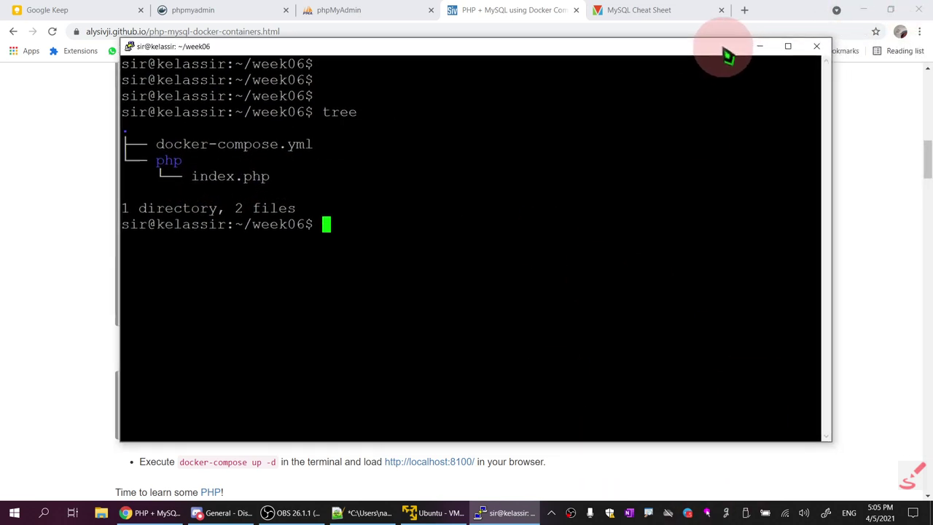
# Minimize Chrome, the terminal, Notepad++ and Discord, and bring up WinSCP's Login dialog
pyautogui.click(861, 10)
pyautogui.click(761, 46)
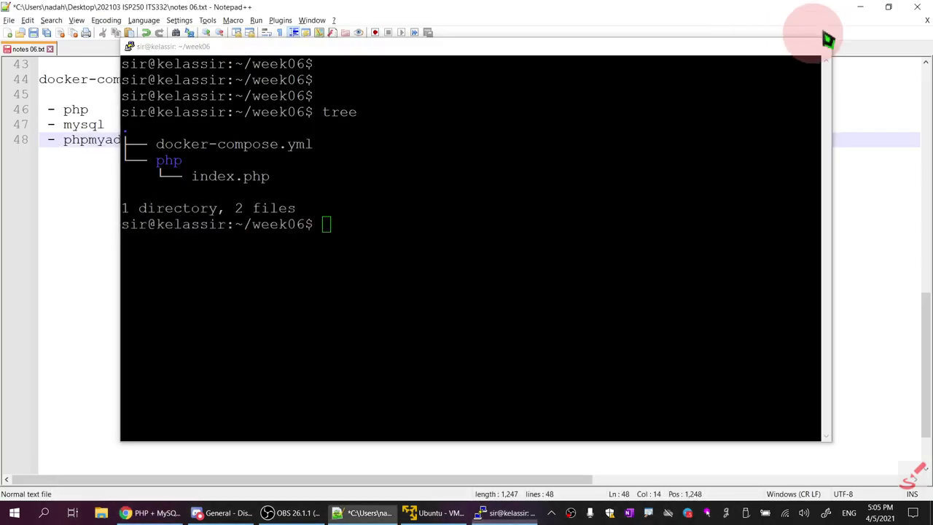
pyautogui.click(864, 10)
pyautogui.click(889, 8)
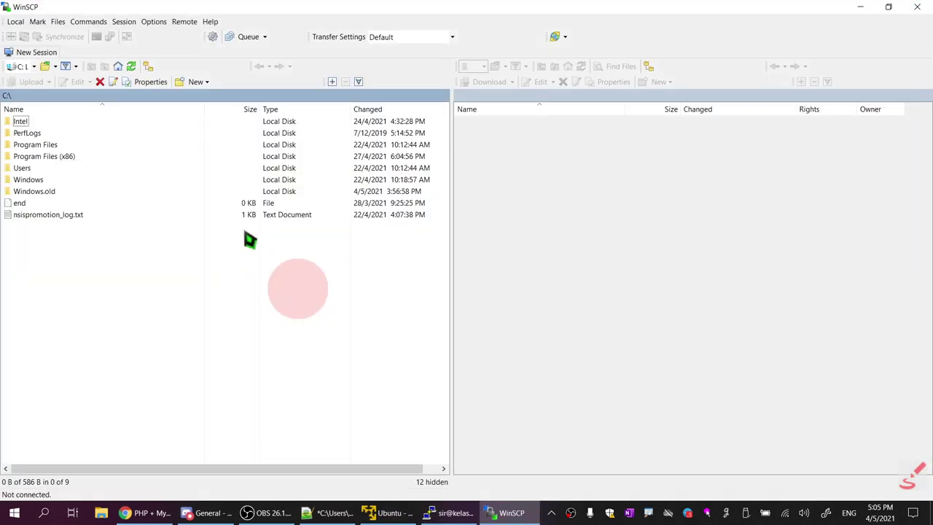
pyautogui.click(54, 52)
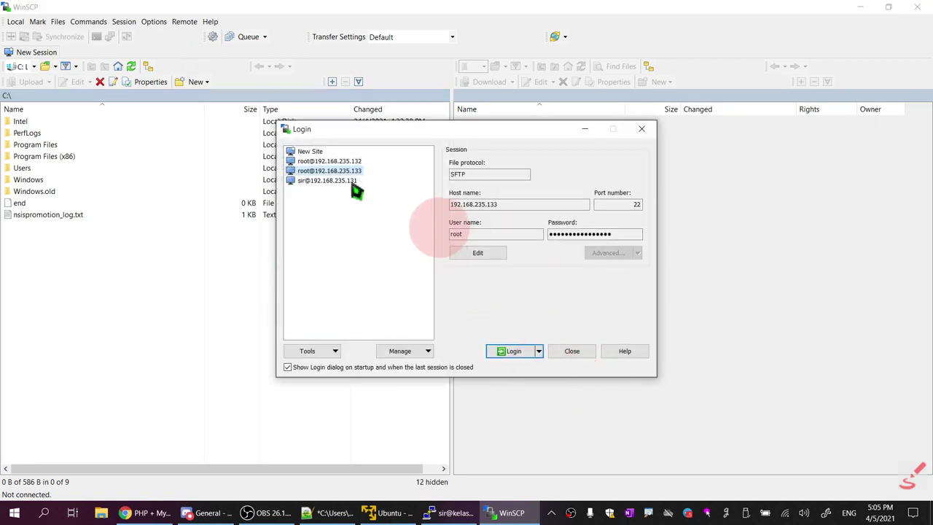
pyautogui.moveTo(350, 185)
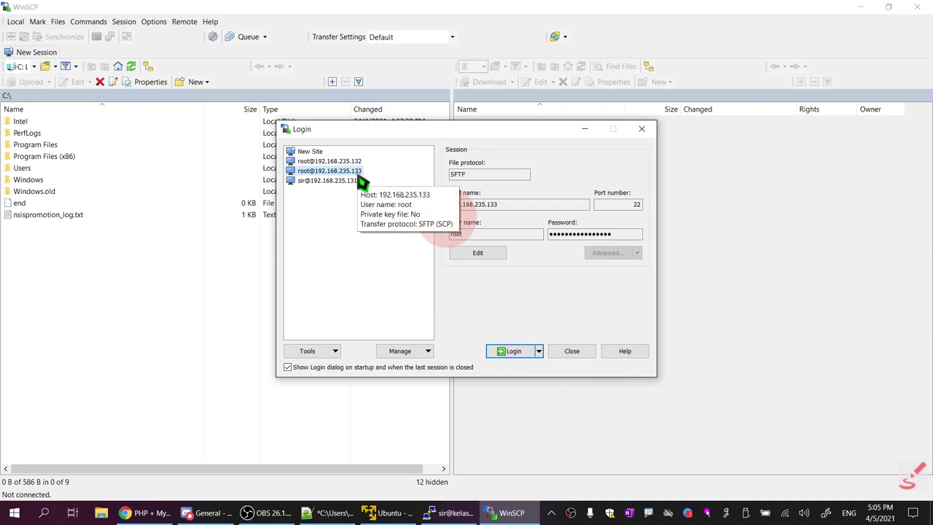
# Glance at the PuTTY terminal and Chrome's phpMyAdmin login page, then return to the Login dialog
pyautogui.click(466, 514)
pyautogui.click(468, 515)
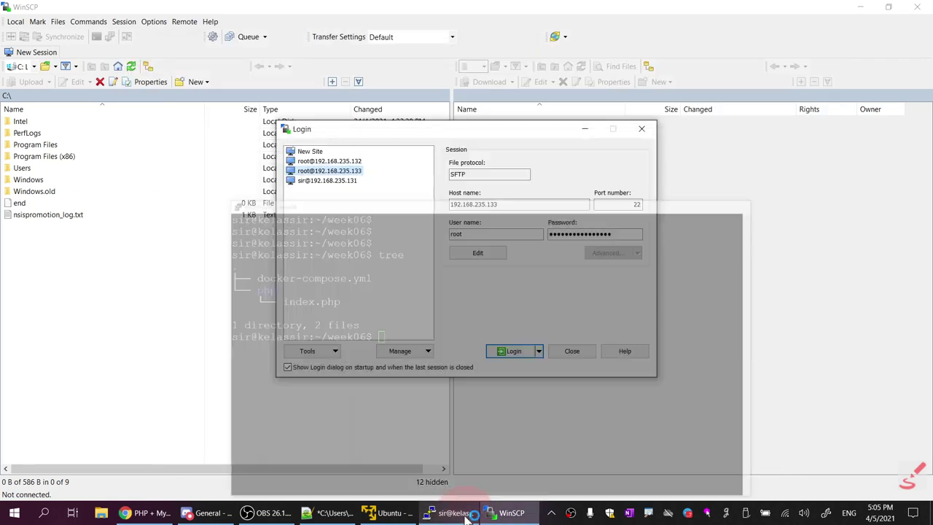
pyautogui.moveTo(384, 514)
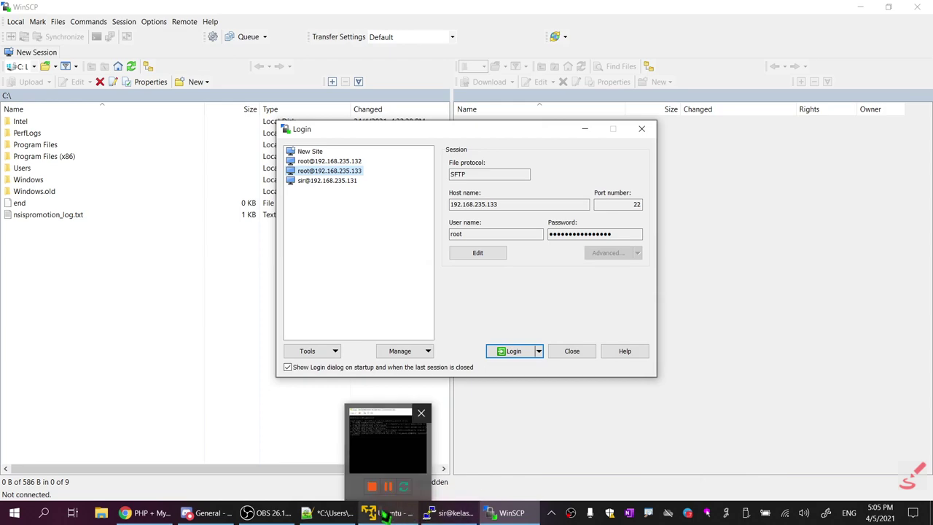
pyautogui.click(139, 513)
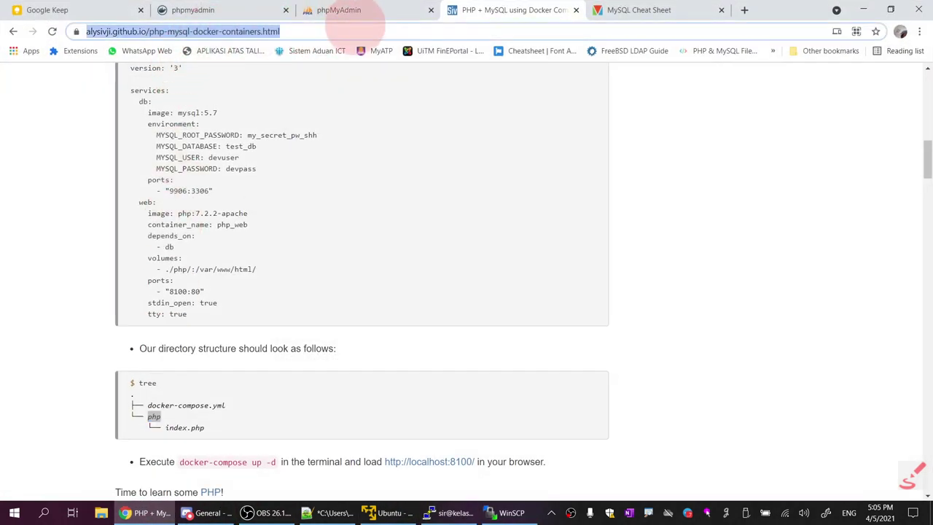
pyautogui.click(349, 10)
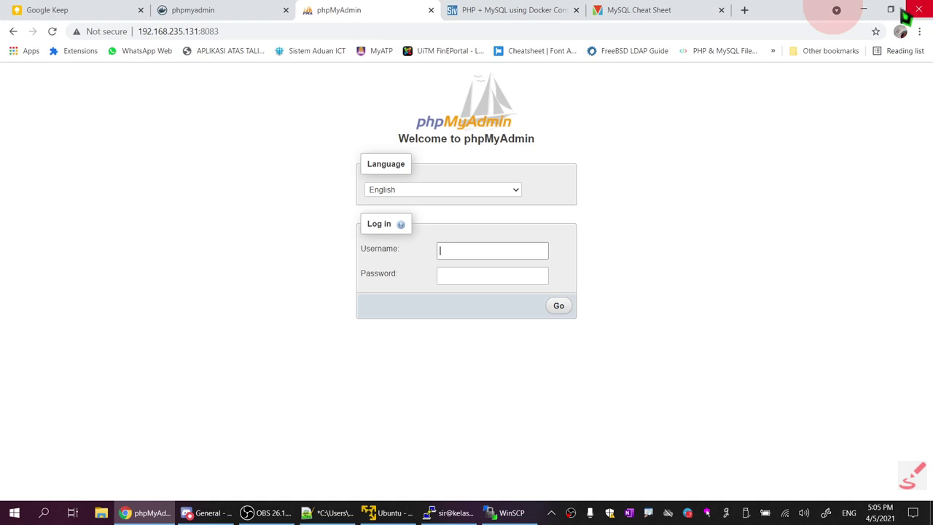
pyautogui.click(863, 10)
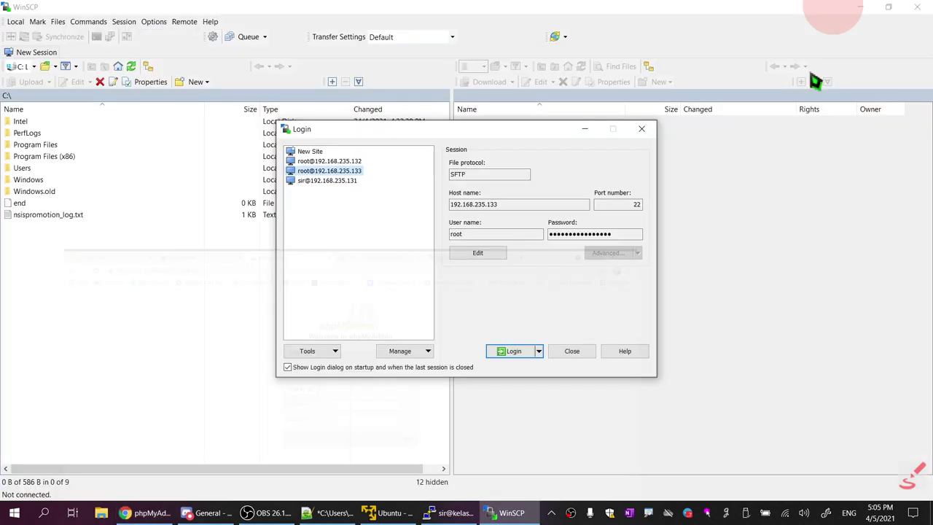
# Select the saved site at 192.168.235.131 and log in over SFTP
pyautogui.click(327, 181)
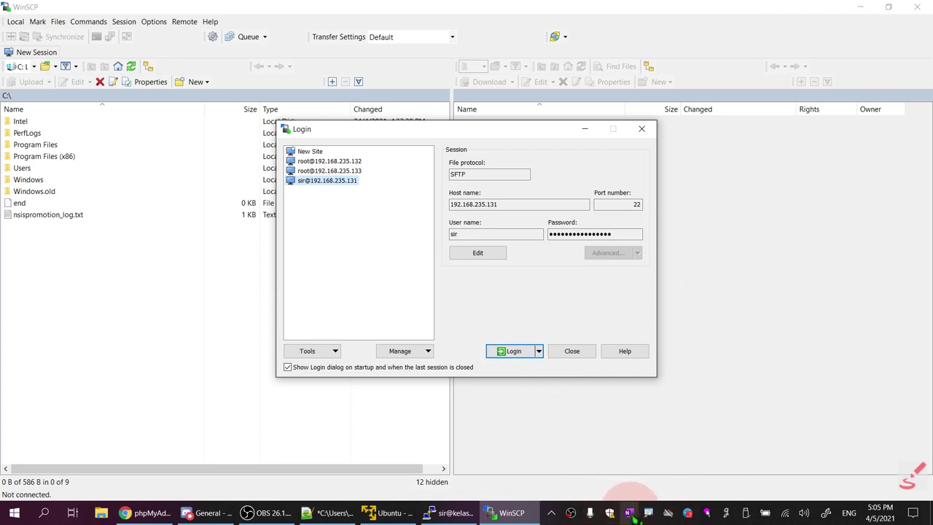
pyautogui.rightClick(706, 514)
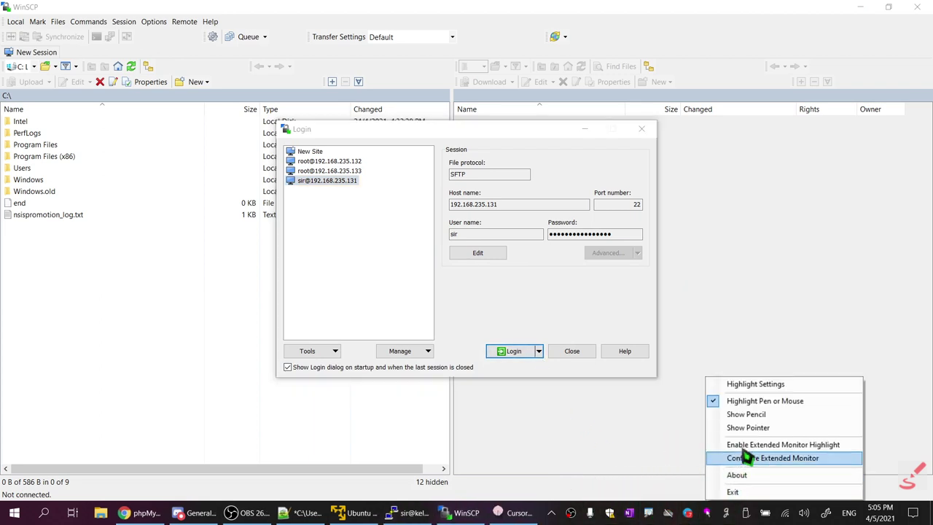
pyautogui.click(754, 403)
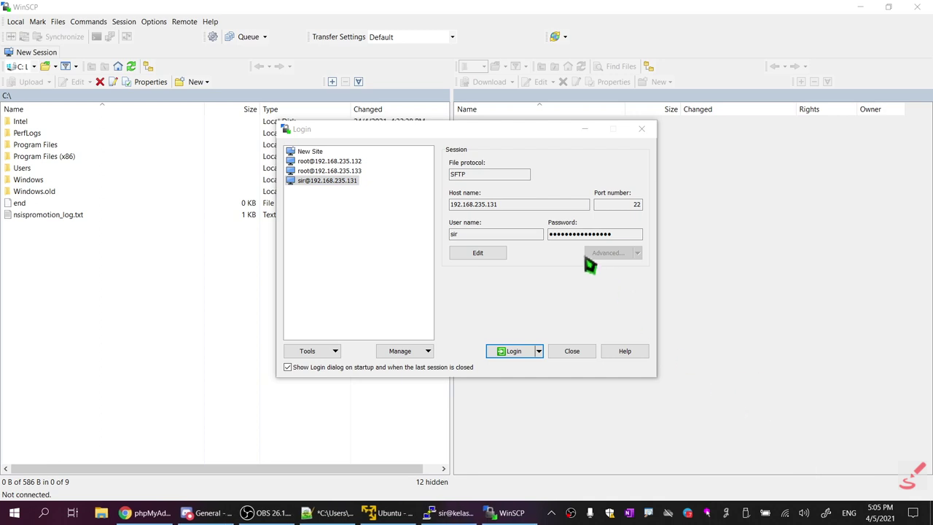
pyautogui.click(513, 351)
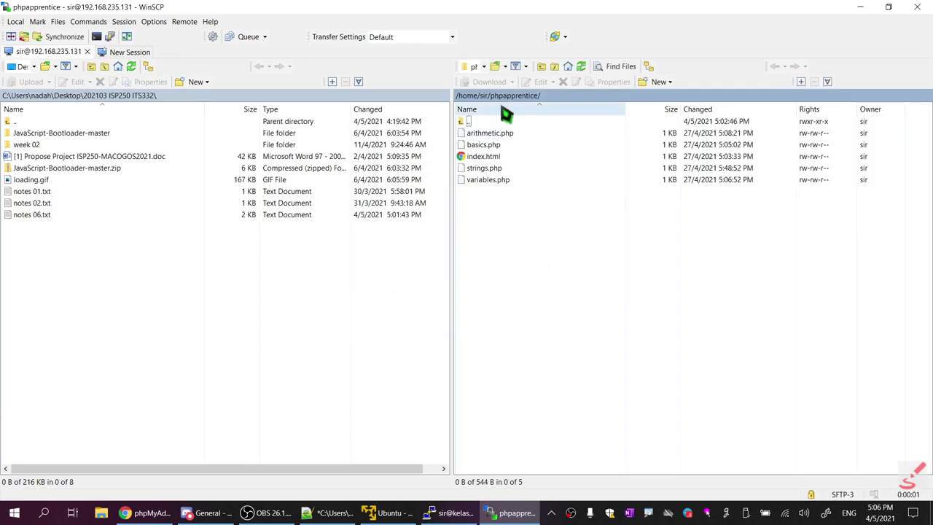
# Browse from the home folder into week06 and its php folder, then open docker-compose.yml for editing
pyautogui.click(484, 95)
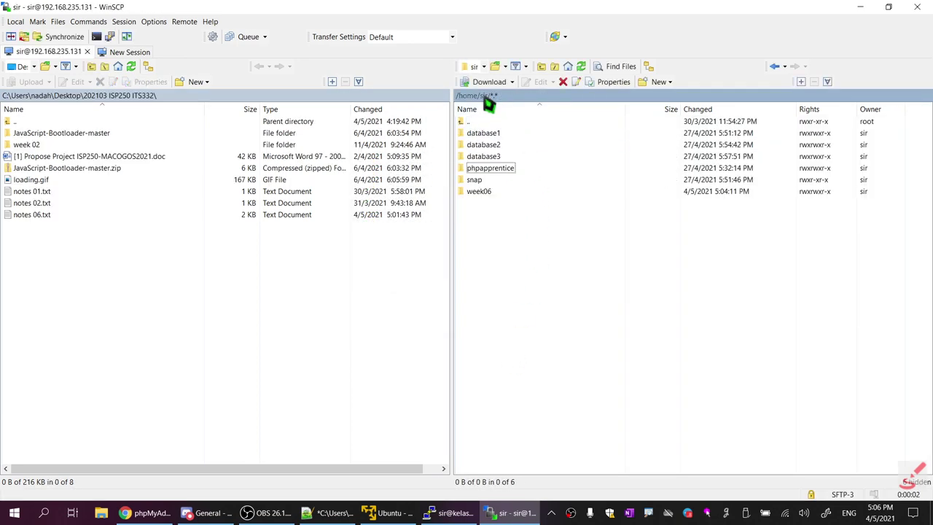
pyautogui.doubleClick(489, 194)
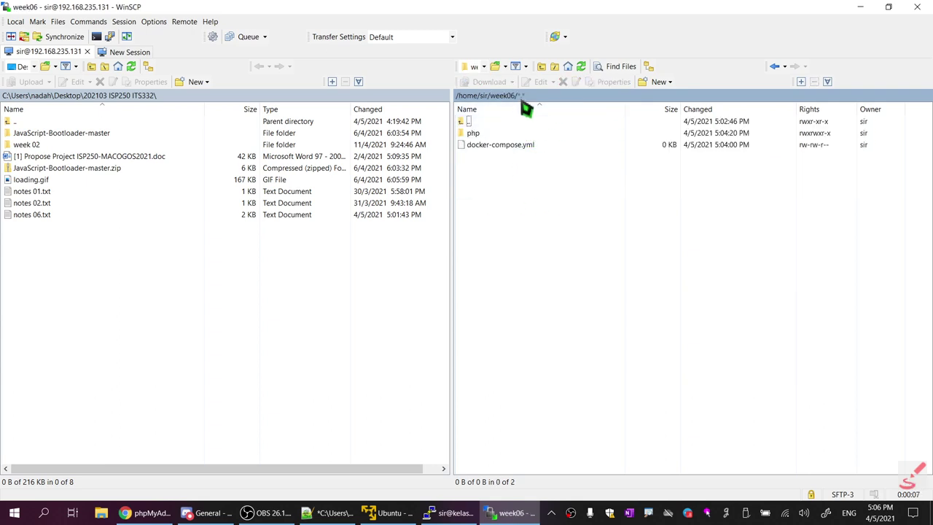
pyautogui.click(497, 144)
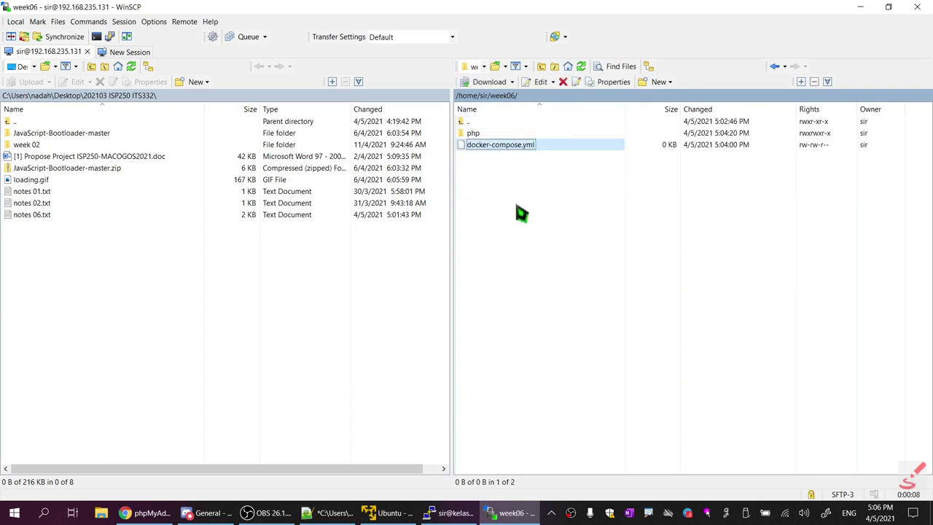
pyautogui.doubleClick(475, 136)
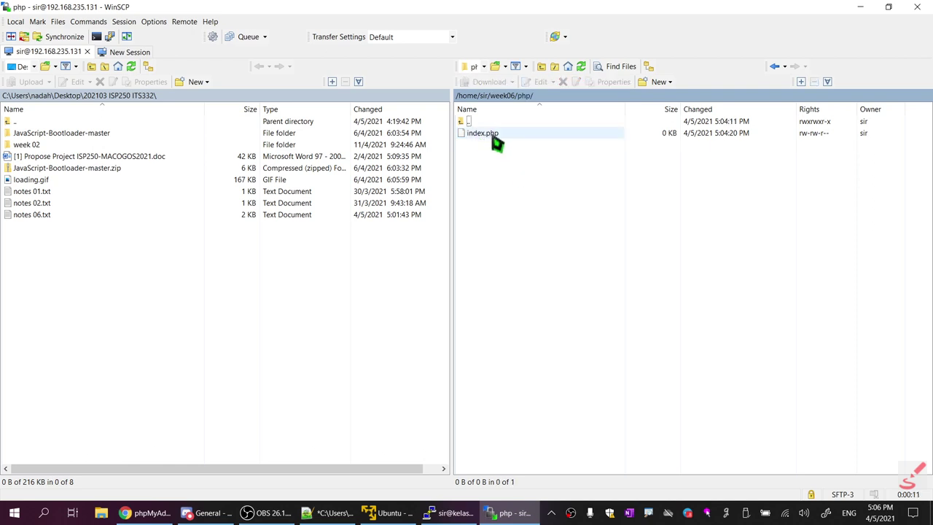
pyautogui.doubleClick(470, 122)
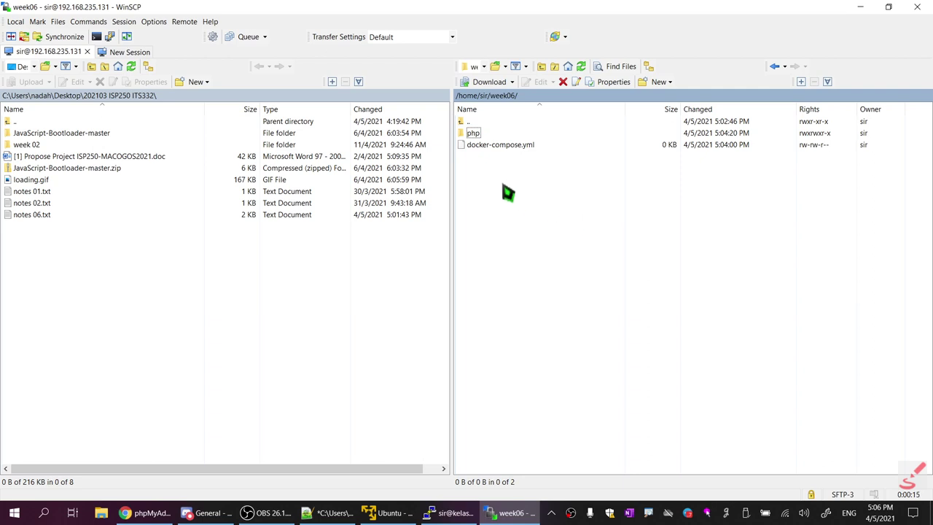
pyautogui.click(506, 147)
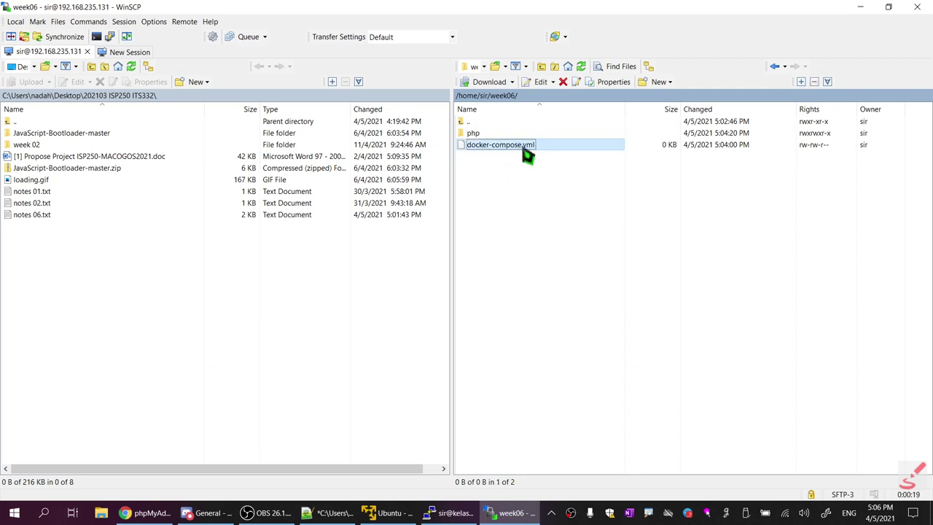
pyautogui.doubleClick(529, 146)
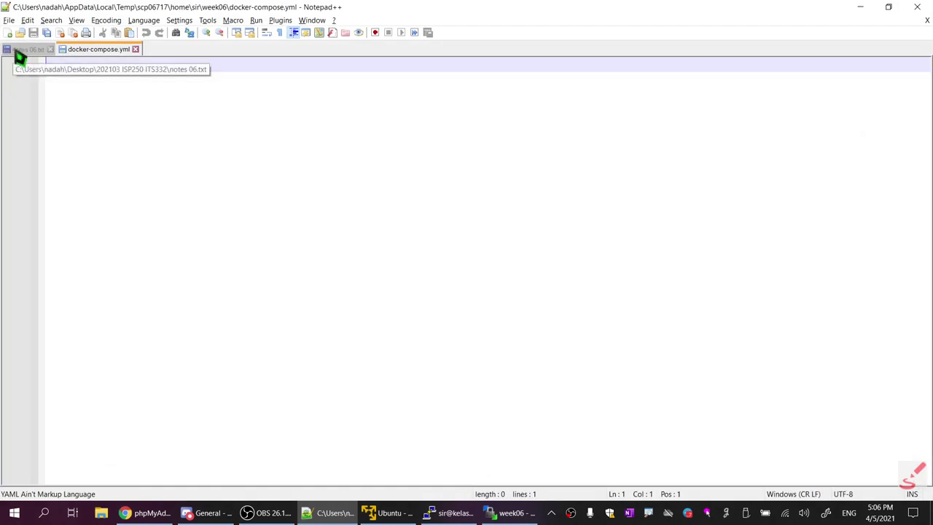
# Paste the tutorial's '# ./docker-compose.yml' header comment into the file and save it
pyautogui.click(146, 512)
pyautogui.click(496, 18)
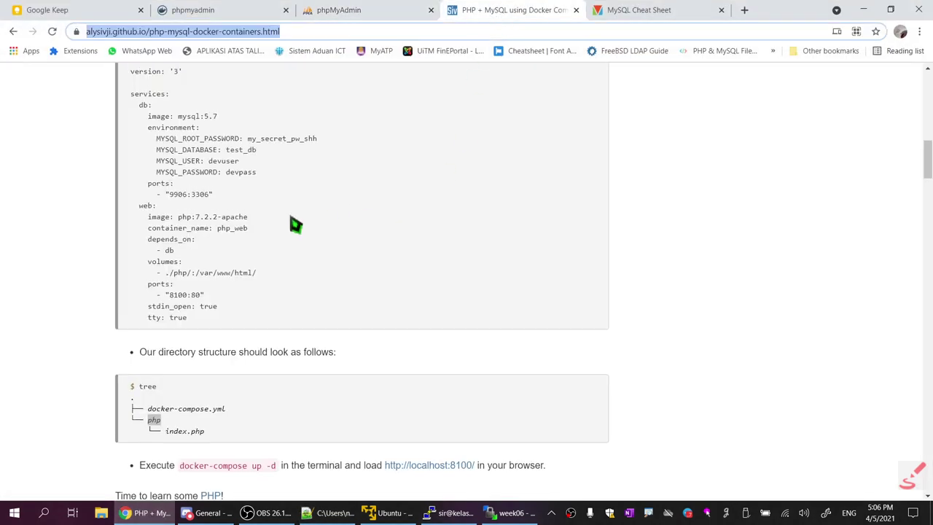
pyautogui.scroll(1, 296, 223)
pyautogui.click(129, 131)
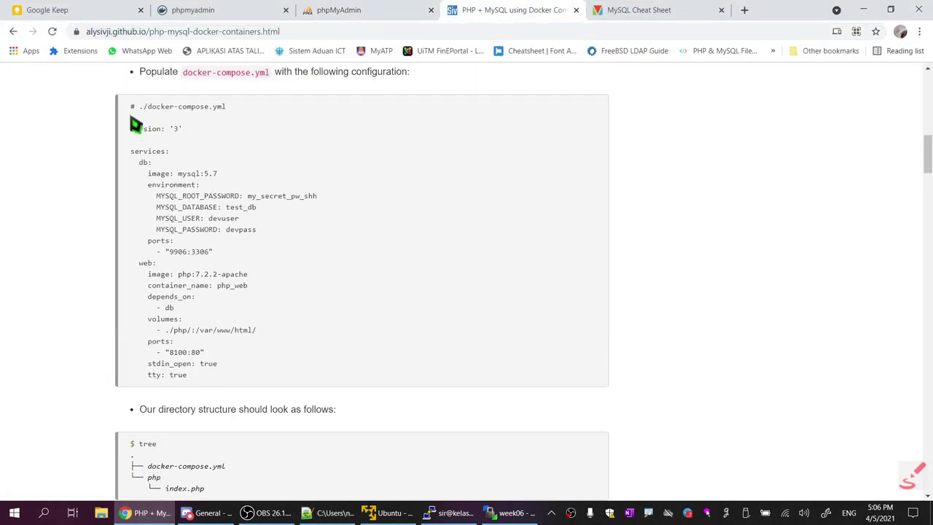
pyautogui.moveTo(132, 106); pyautogui.dragTo(257, 115)
pyautogui.hotkey('ctrl', 'c')
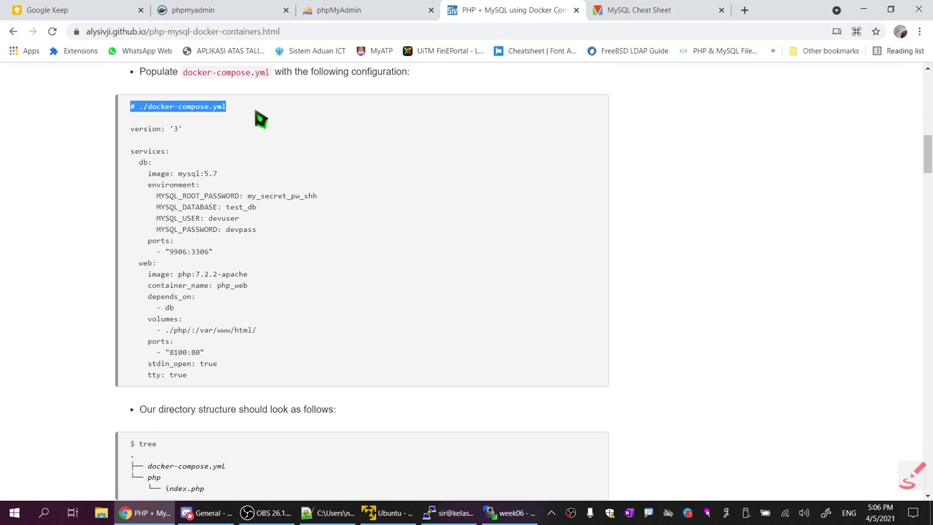
pyautogui.click(330, 513)
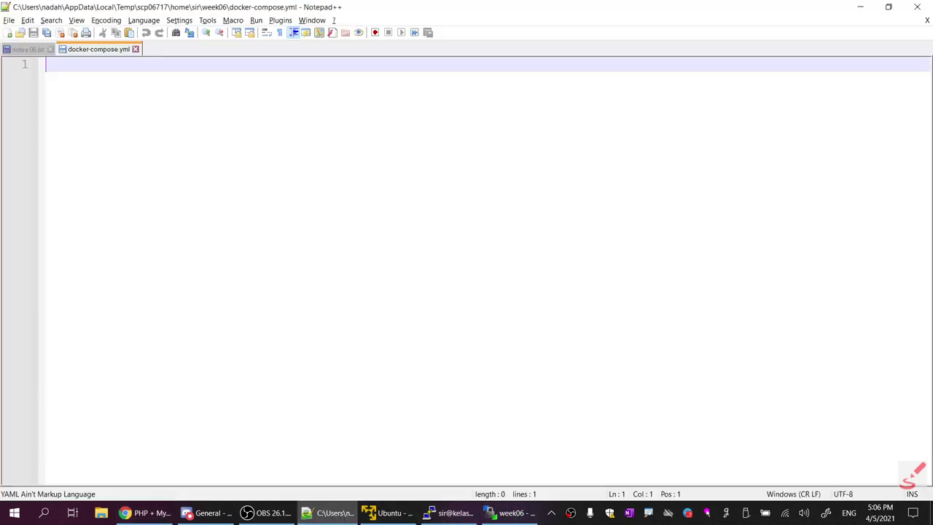
pyautogui.hotkey('ctrl', 'v')
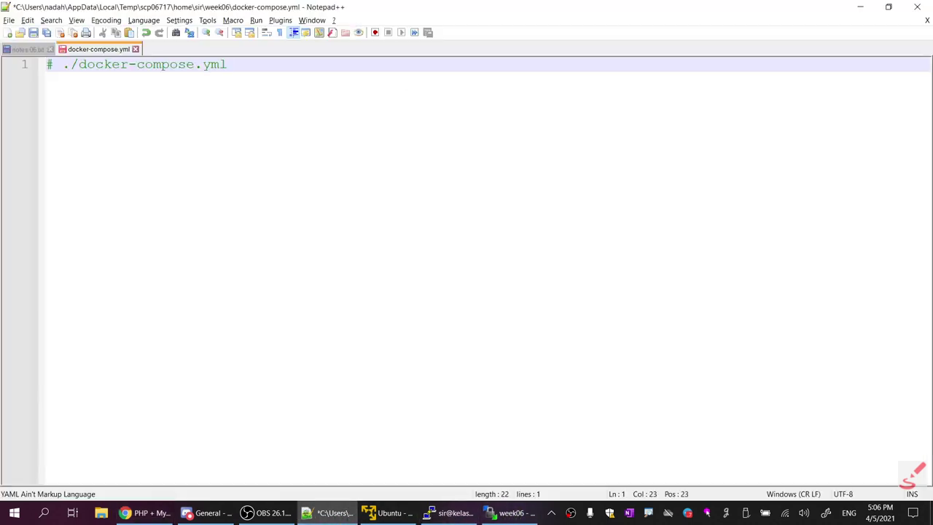
pyautogui.hotkey('ctrl', 's')
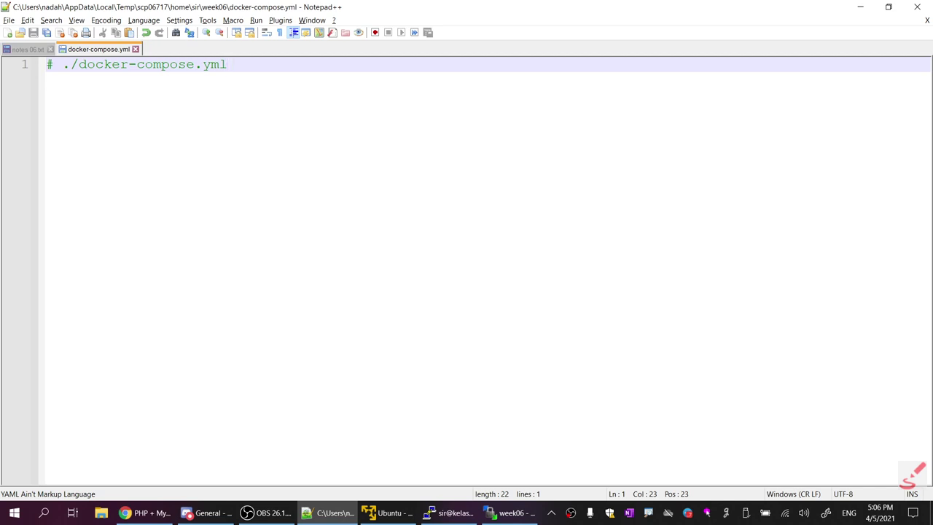
pyautogui.press('Return')
pyautogui.press('Return')
# Copy the version: '3' and services: lines from the tutorial into the file and save
pyautogui.hotkey('alt', 'Tab')
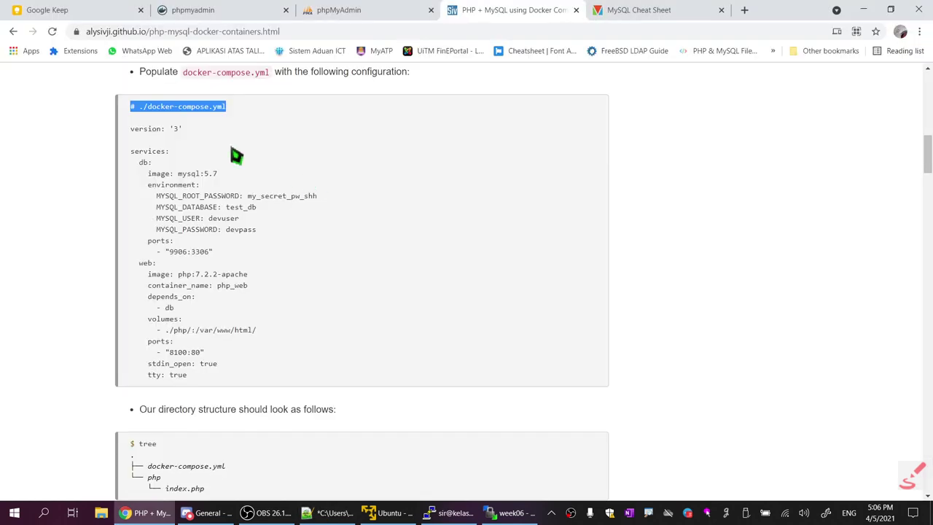
pyautogui.moveTo(130, 129); pyautogui.dragTo(188, 146)
pyautogui.hotkey('ctrl', 'c')
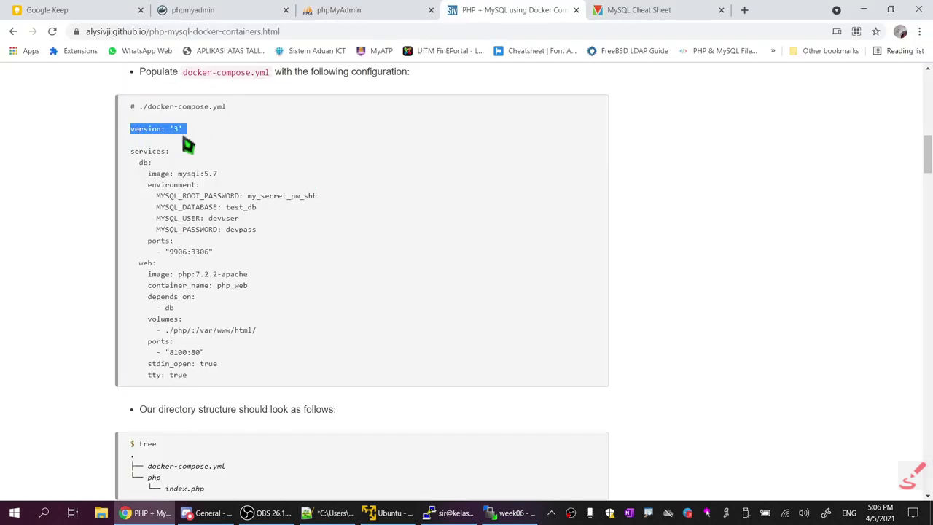
pyautogui.hotkey('alt', 'Tab')
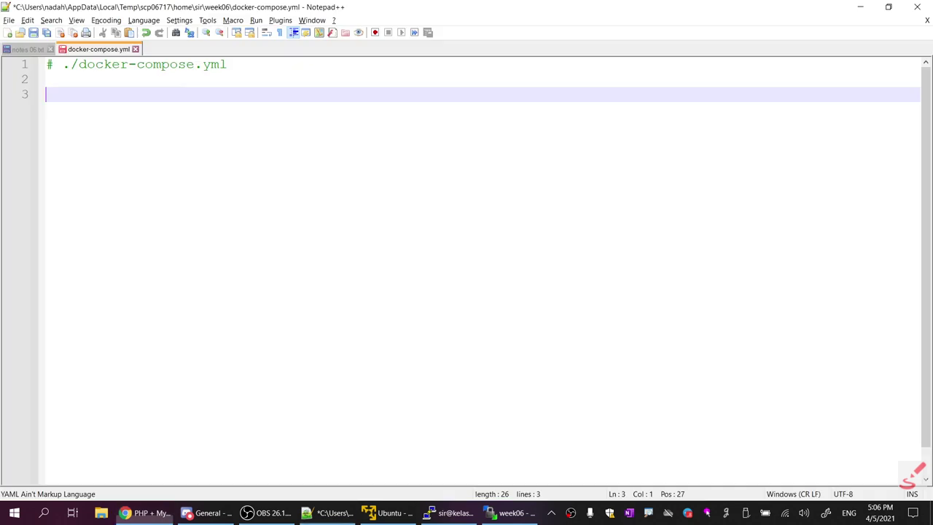
pyautogui.hotkey('ctrl', 'v')
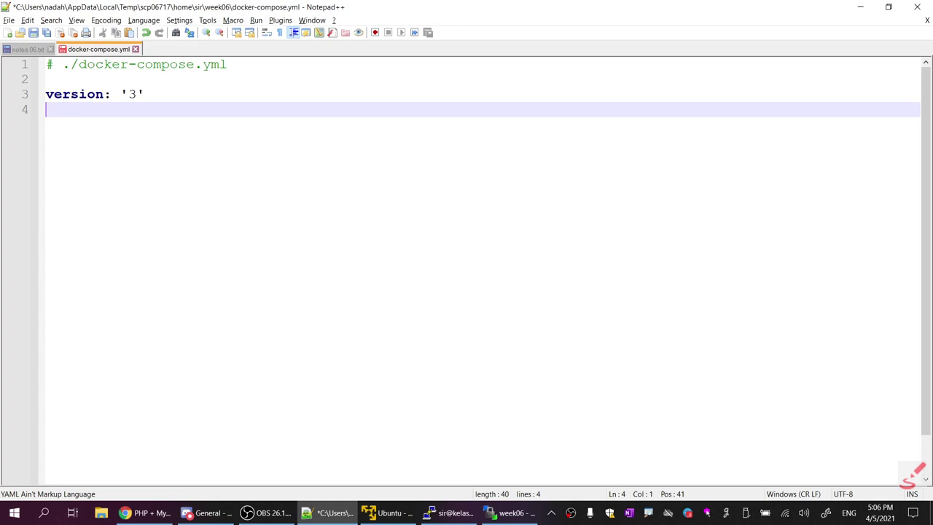
pyautogui.hotkey('ctrl', 's')
pyautogui.press('Return')
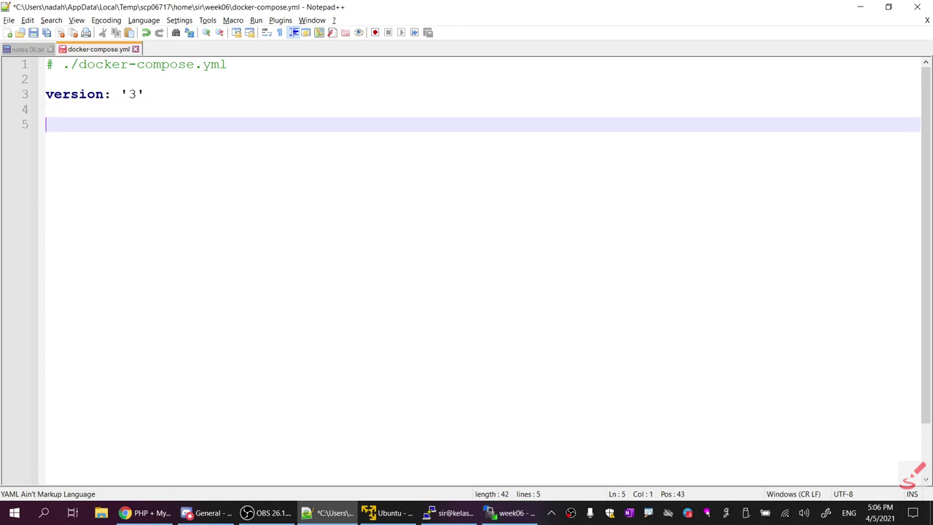
pyautogui.hotkey('alt', 'Tab')
pyautogui.moveTo(131, 151); pyautogui.dragTo(187, 163)
pyautogui.hotkey('ctrl', 'c')
pyautogui.hotkey('alt', 'Tab')
pyautogui.hotkey('ctrl', 'v')
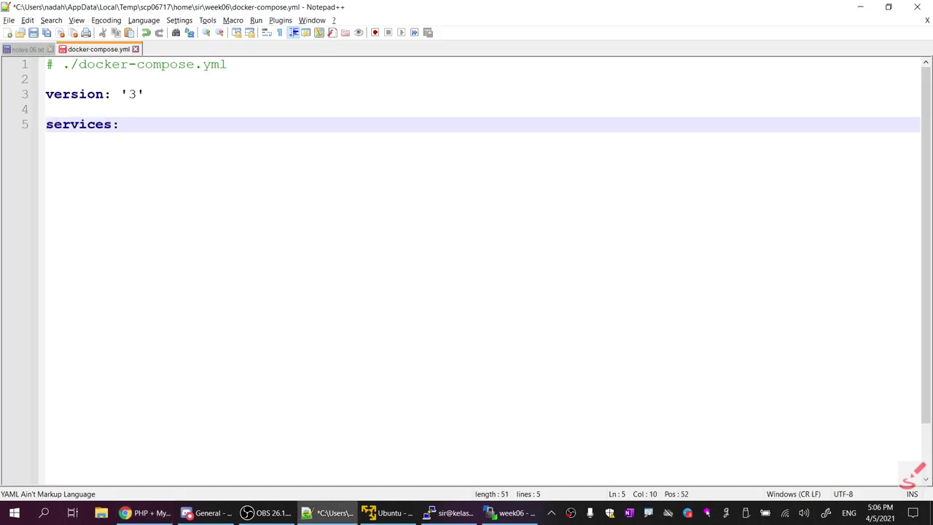
pyautogui.press('Return')
# Add the db: and web: service entries under services
pyautogui.hotkey('alt', 'Tab')
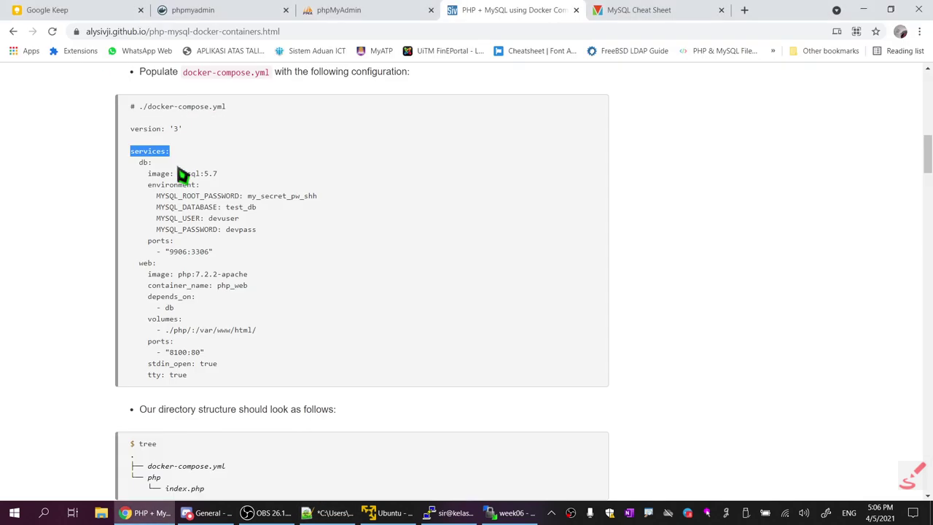
pyautogui.moveTo(131, 161); pyautogui.dragTo(152, 162)
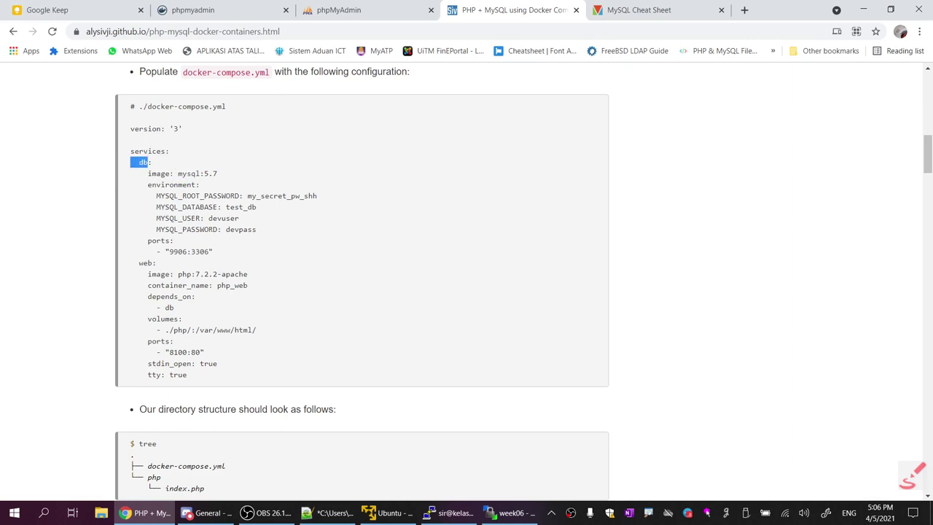
pyautogui.moveTo(130, 274); pyautogui.dragTo(156, 264)
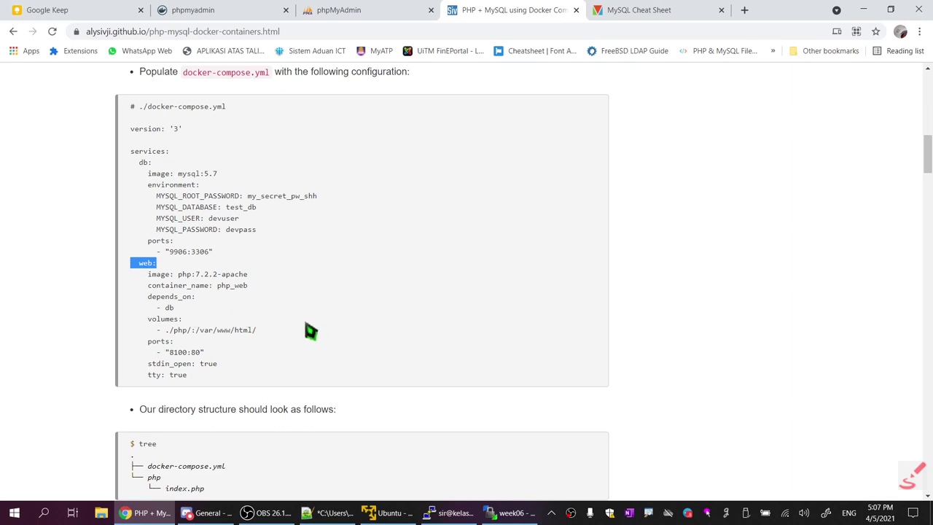
pyautogui.hotkey('alt', 'Tab')
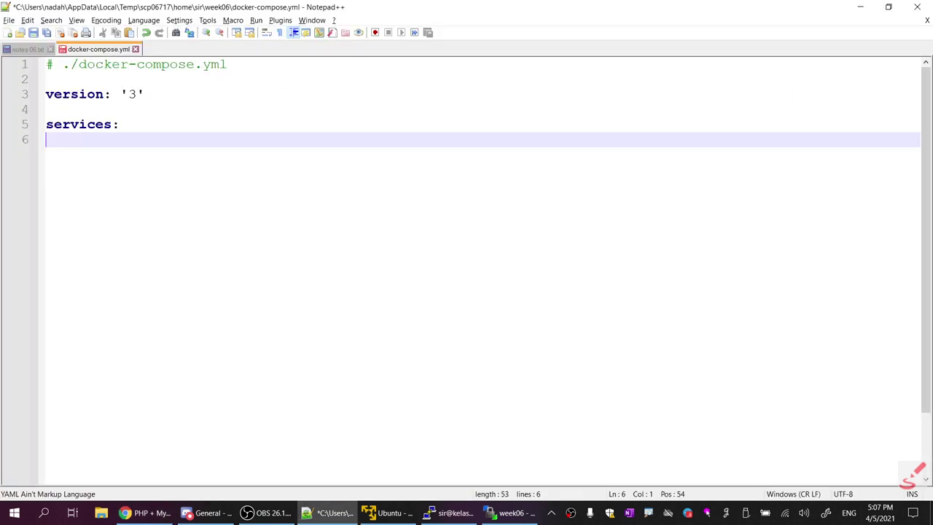
pyautogui.write('db')
pyautogui.press('Return')
pyautogui.press('Return')
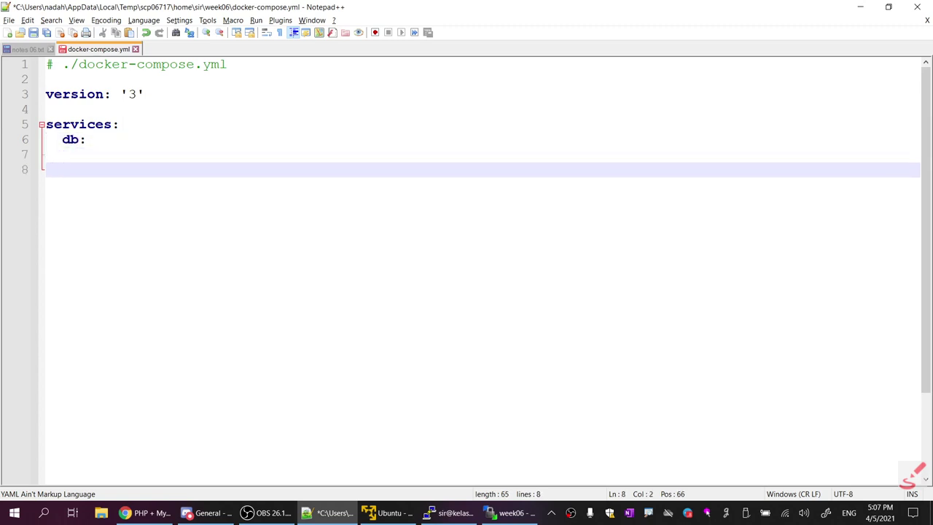
pyautogui.press('BackSpace')
pyautogui.press('BackSpace')
pyautogui.write('web')
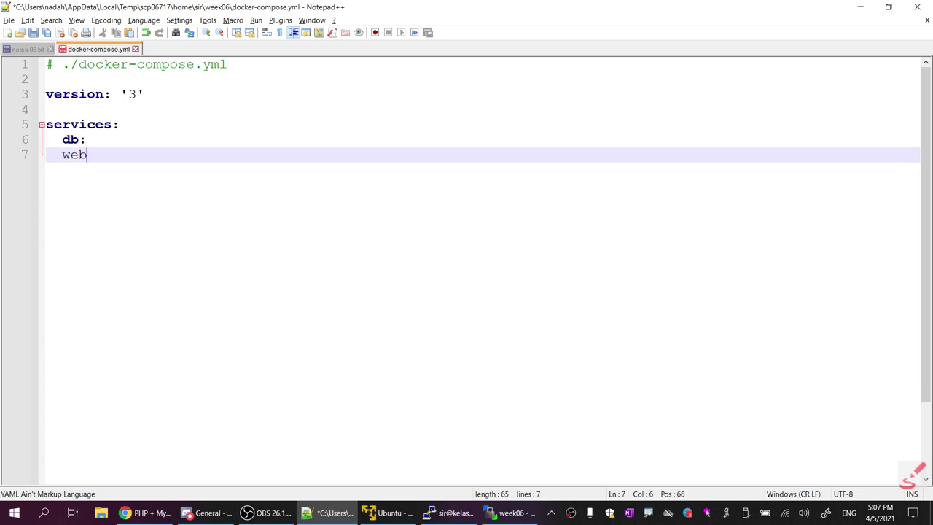
pyautogui.write(':')
pyautogui.click(86, 139)
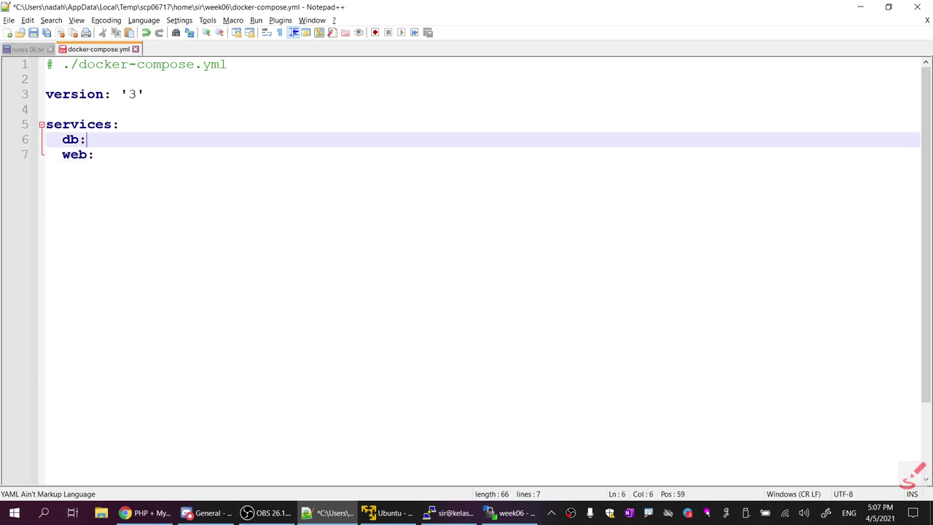
pyautogui.press('Return')
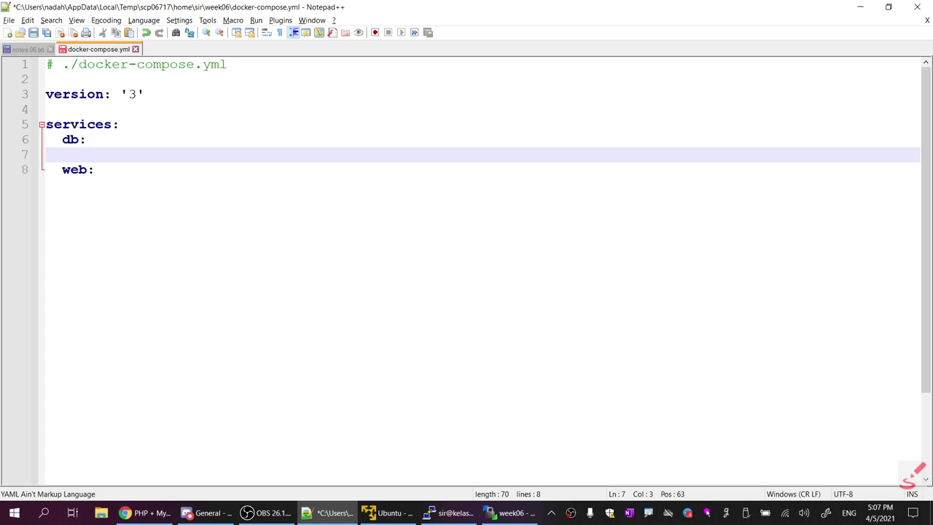
# Add an image: line under db and copy the tutorial's environment line
pyautogui.hotkey('alt', 'Tab')
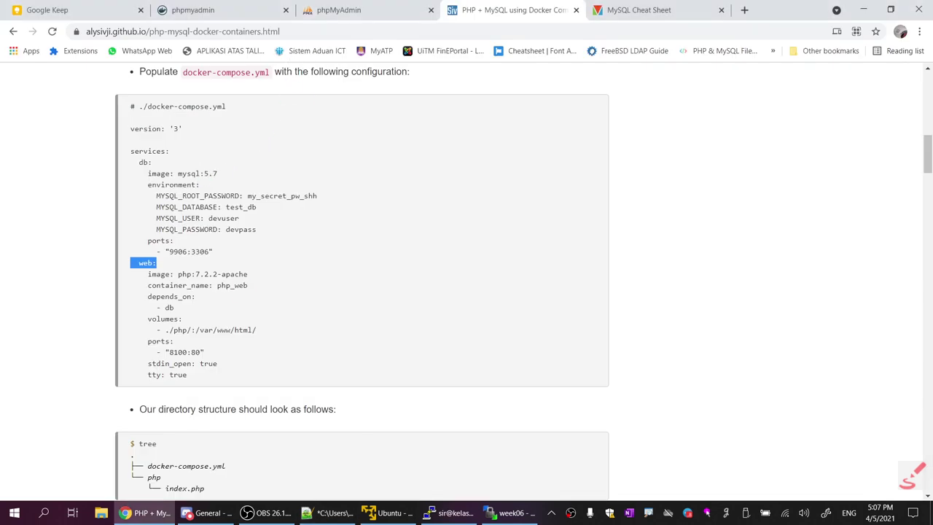
pyautogui.hotkey('alt', 'Tab')
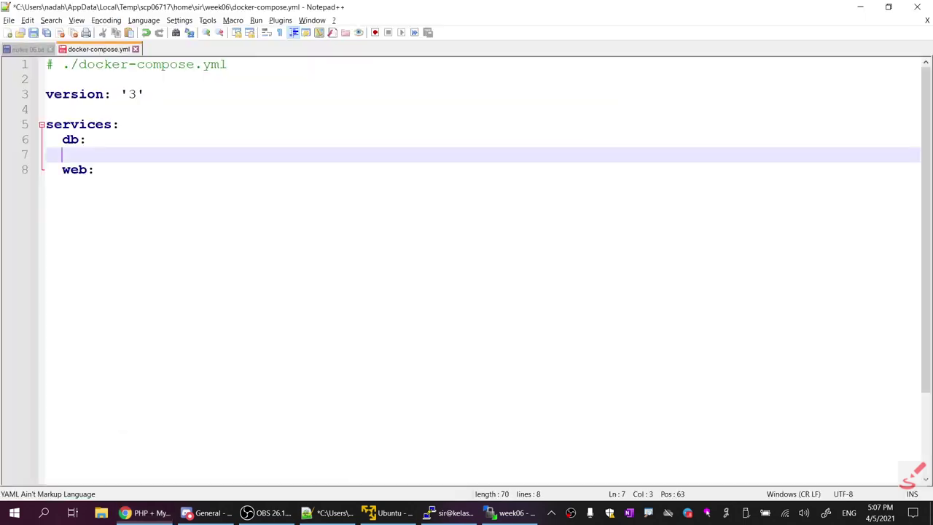
pyautogui.hotkey('alt', 'Tab')
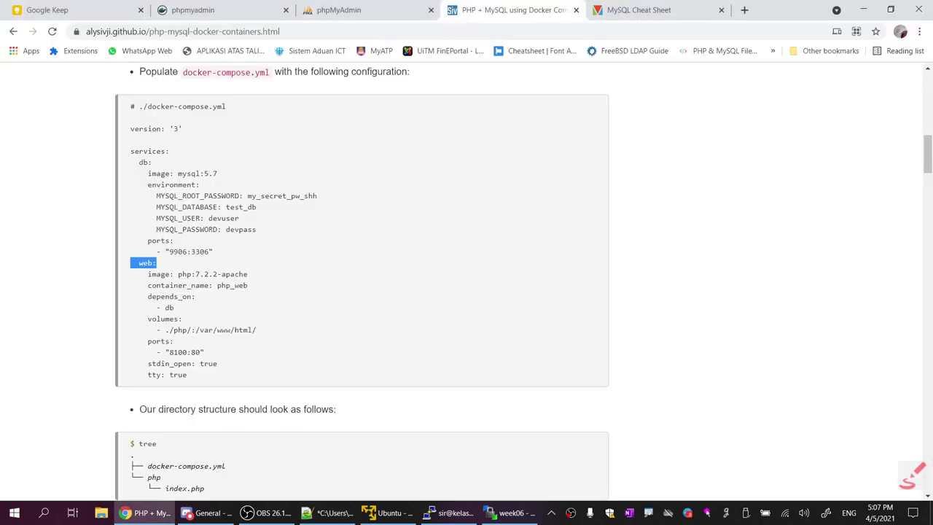
pyautogui.moveTo(148, 174); pyautogui.dragTo(162, 173)
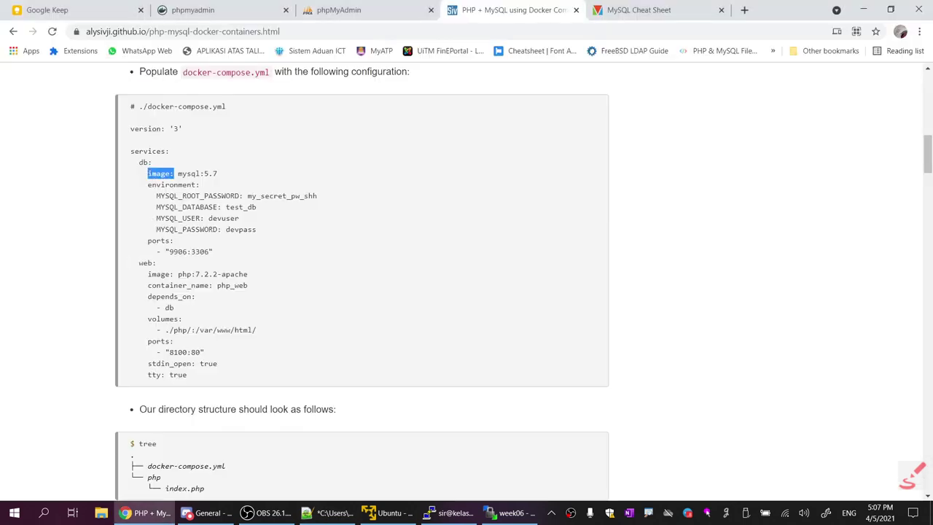
pyautogui.hotkey('alt', 'Tab')
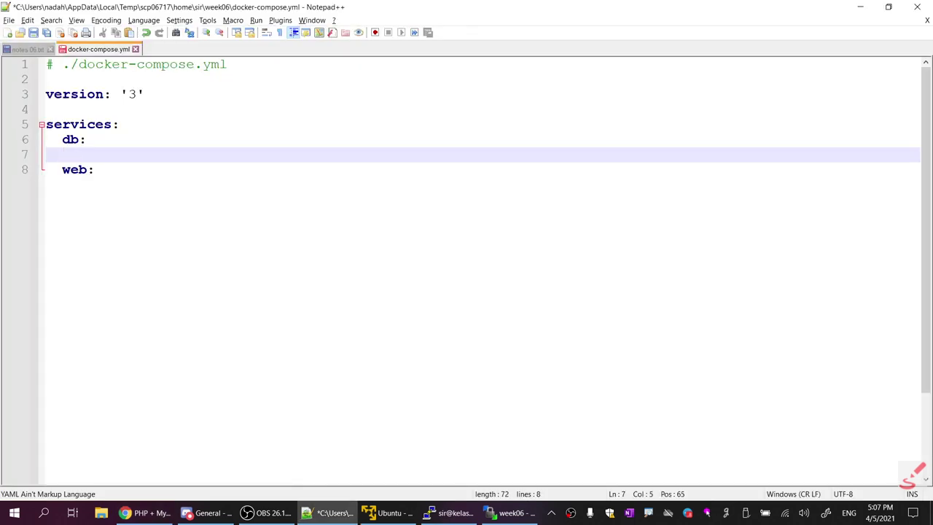
pyautogui.write('image:')
pyautogui.hotkey('alt', 'Tab')
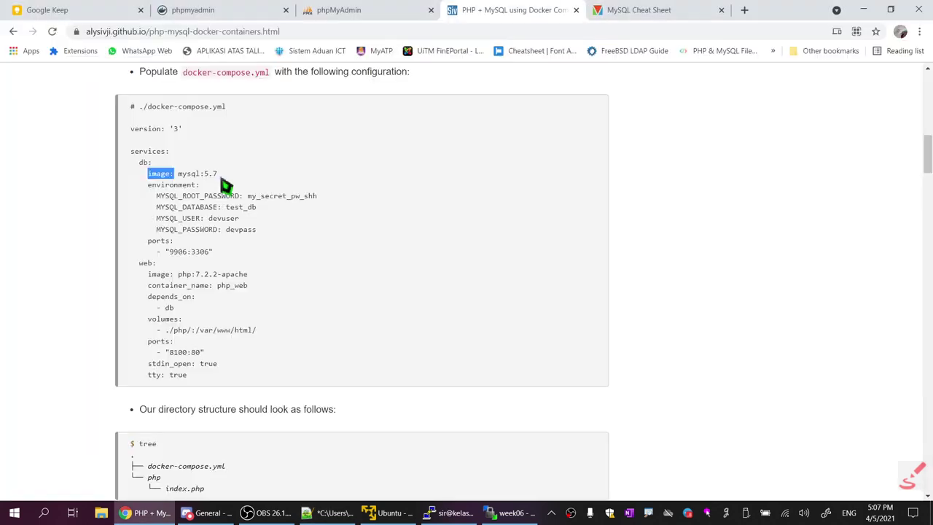
pyautogui.hotkey('alt', 'Tab')
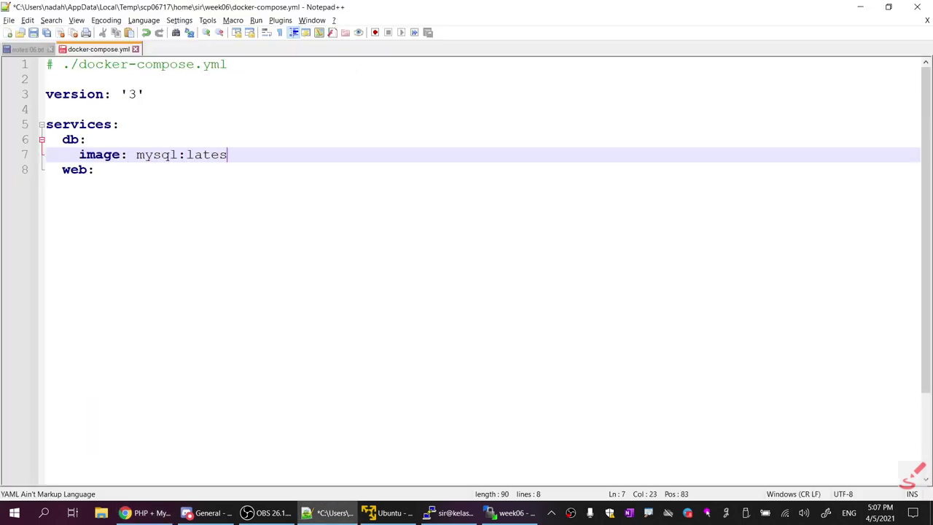
pyautogui.hotkey('alt', 'Tab')
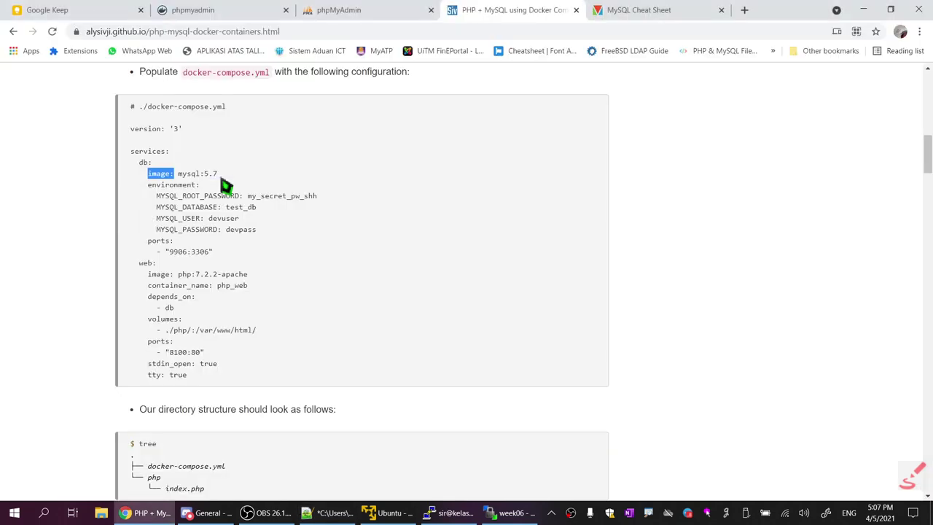
pyautogui.hotkey('alt', 'Tab')
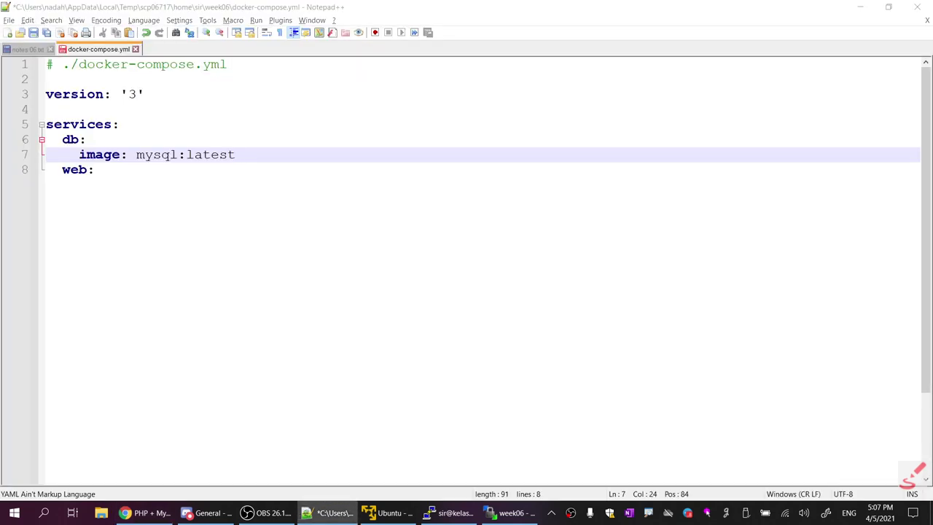
pyautogui.hotkey('alt', 'Tab')
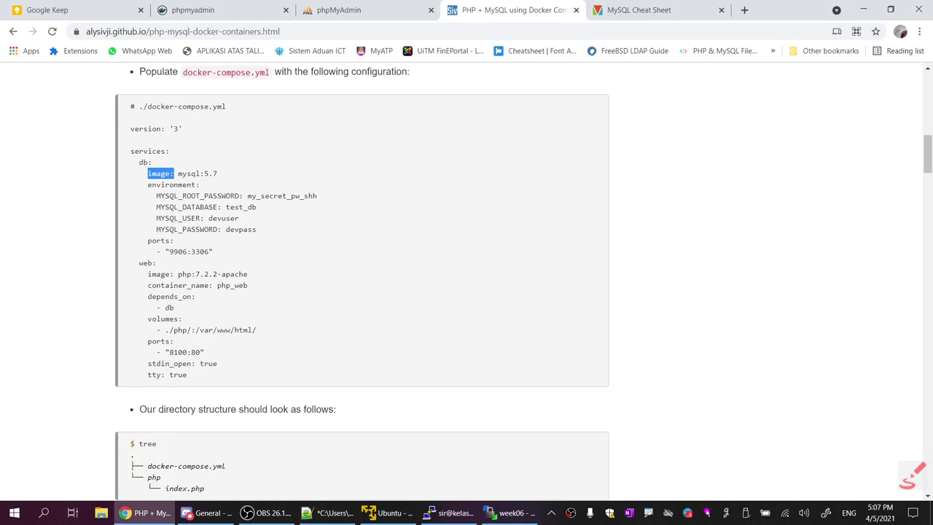
pyautogui.moveTo(147, 185); pyautogui.dragTo(207, 191)
pyautogui.hotkey('ctrl', 'c')
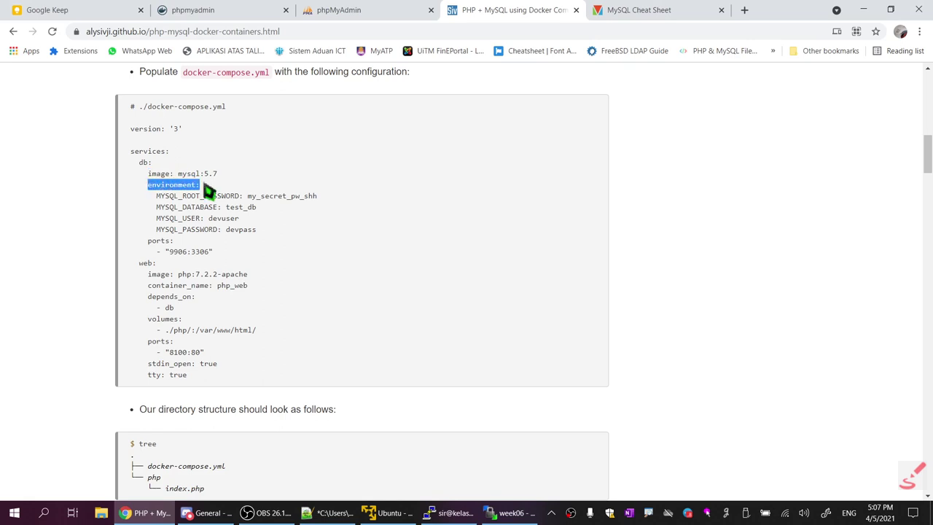
pyautogui.hotkey('alt', 'Tab')
# Paste environment: under the image line and add the MYSQL_ROOT_PASSWORD setting, checking its indentation
pyautogui.press('Return')
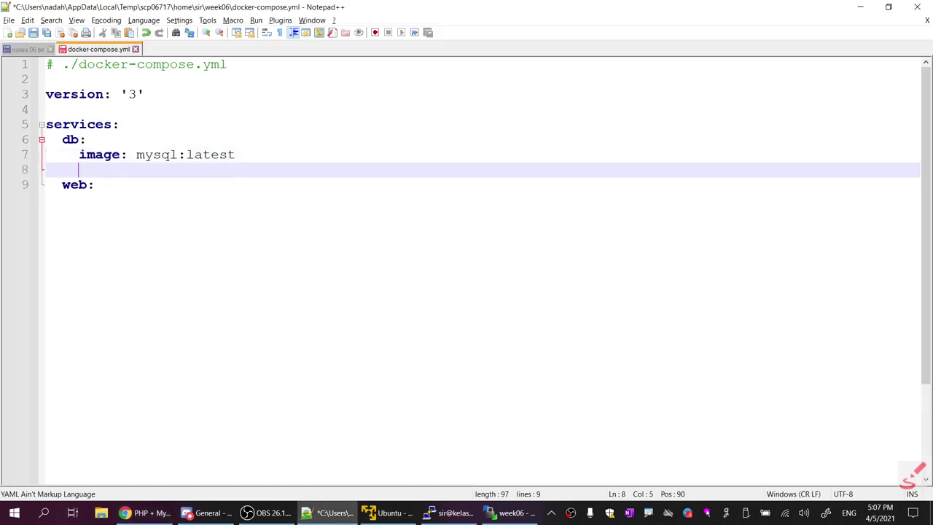
pyautogui.hotkey('ctrl', 'v')
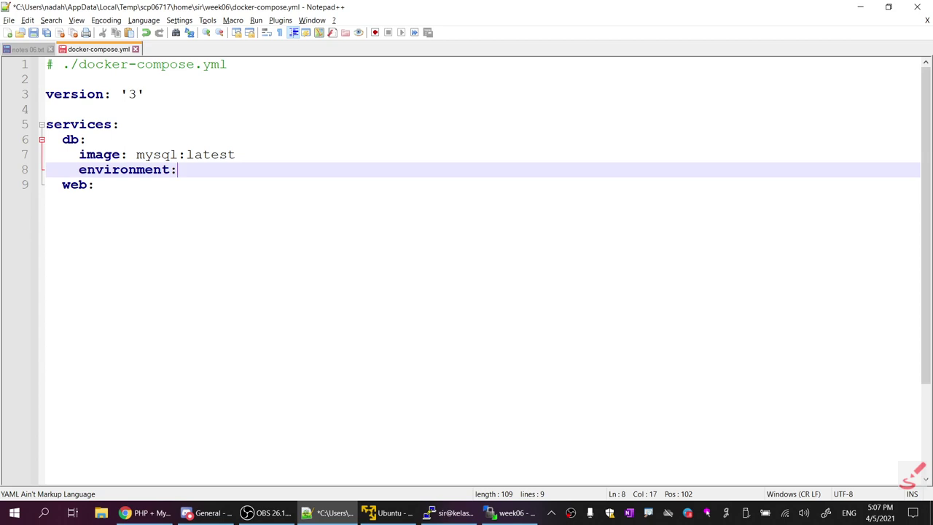
pyautogui.press('Return')
pyautogui.hotkey('alt', 'Tab')
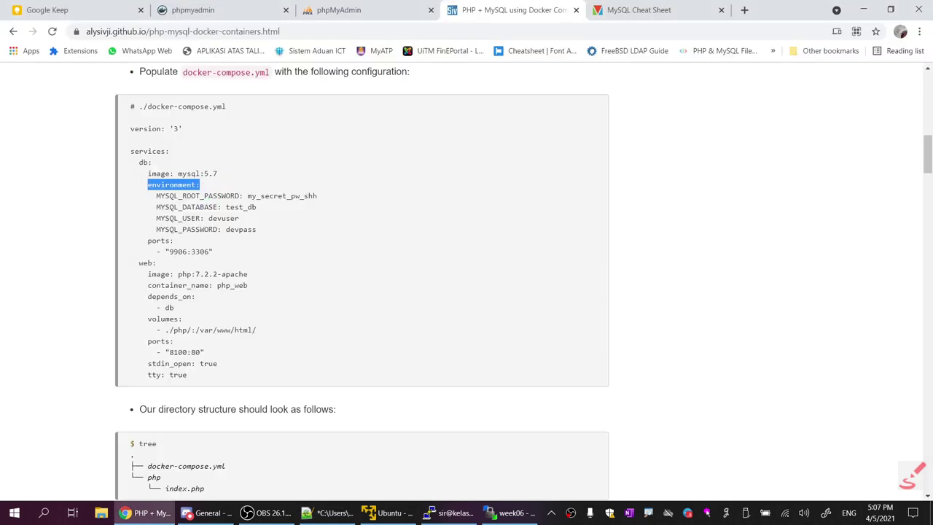
pyautogui.moveTo(156, 195); pyautogui.dragTo(321, 201)
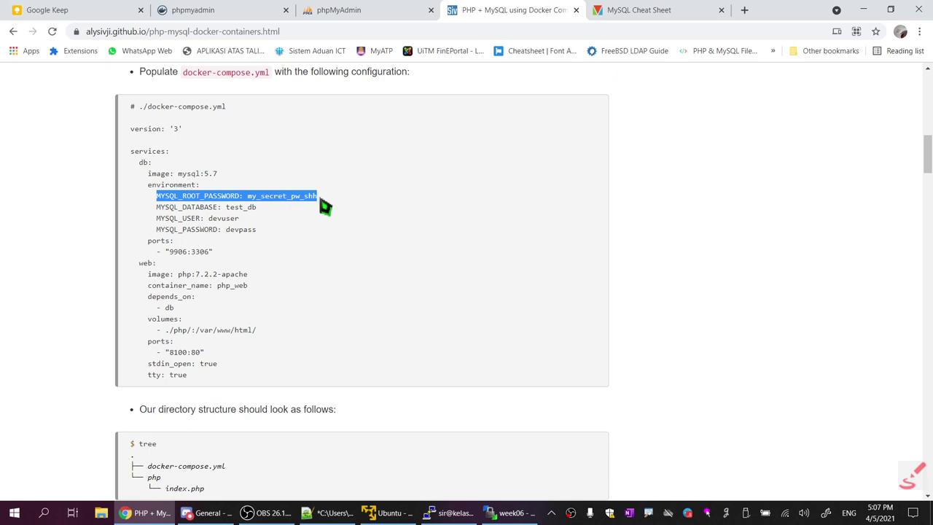
pyautogui.click(321, 201)
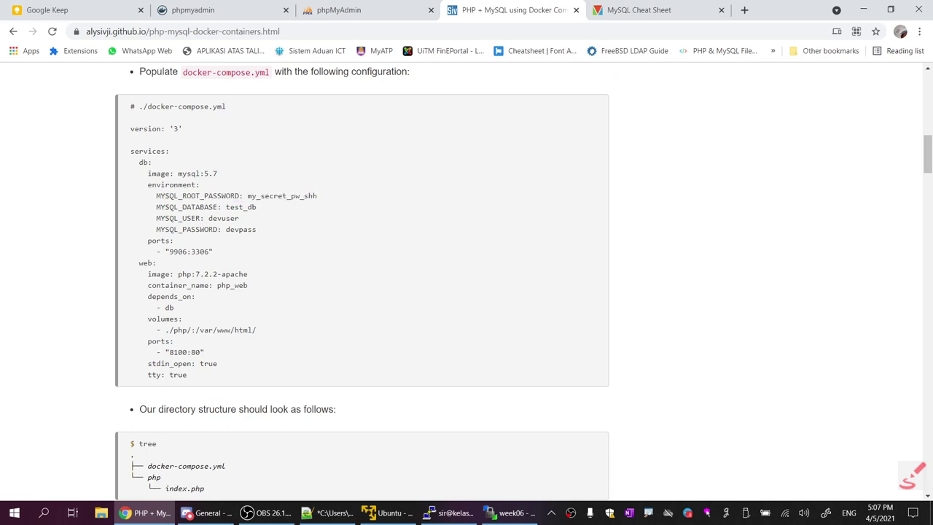
pyautogui.moveTo(156, 195); pyautogui.dragTo(303, 209)
pyautogui.hotkey('ctrl', 'c')
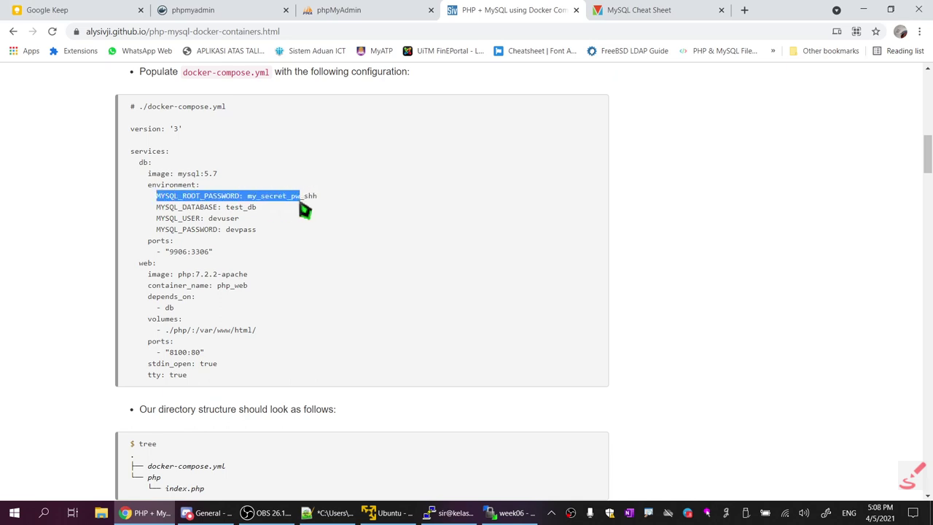
pyautogui.hotkey('alt', 'Tab')
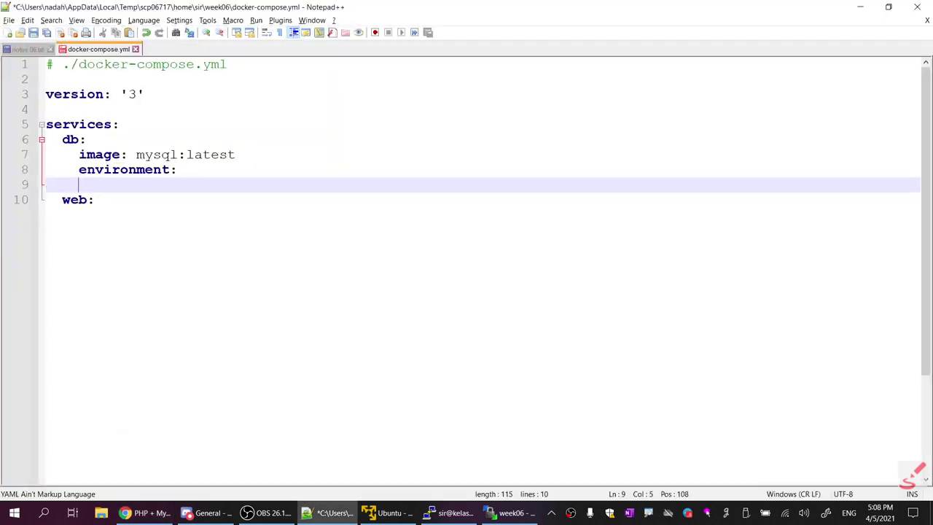
pyautogui.hotkey('ctrl', 'v')
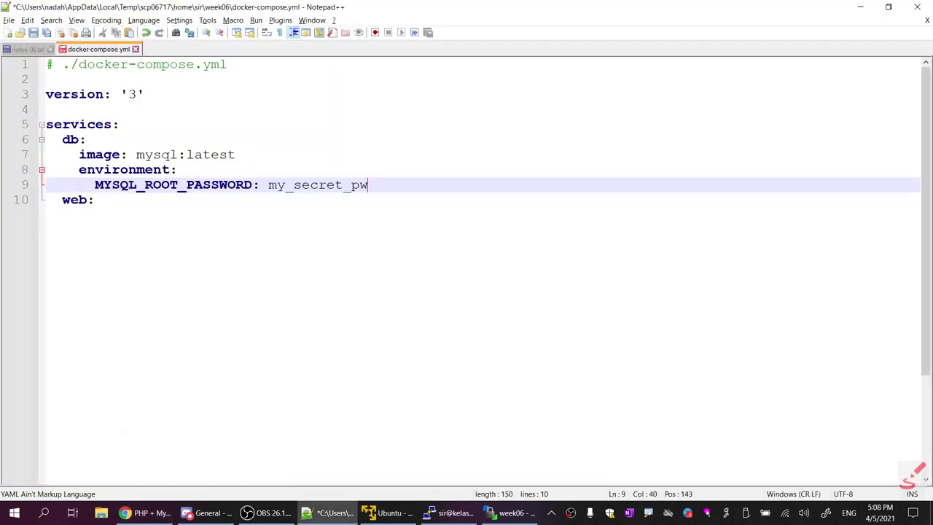
pyautogui.moveTo(62, 139); pyautogui.dragTo(46, 140)
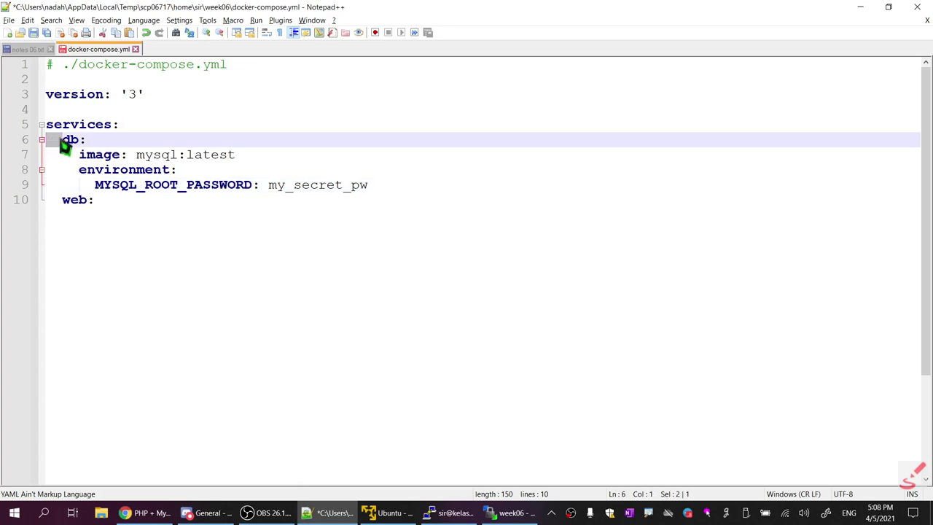
pyautogui.moveTo(63, 154); pyautogui.dragTo(45, 170)
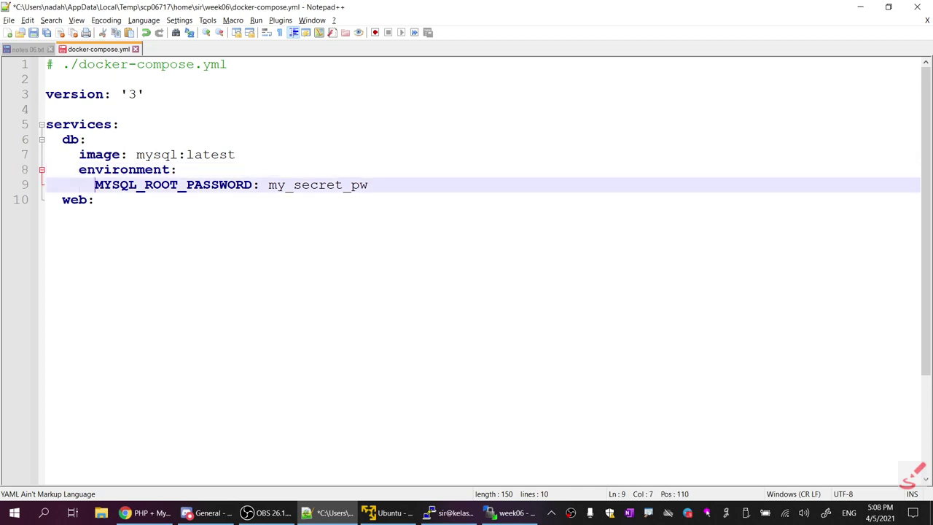
pyautogui.moveTo(95, 184); pyautogui.dragTo(45, 184)
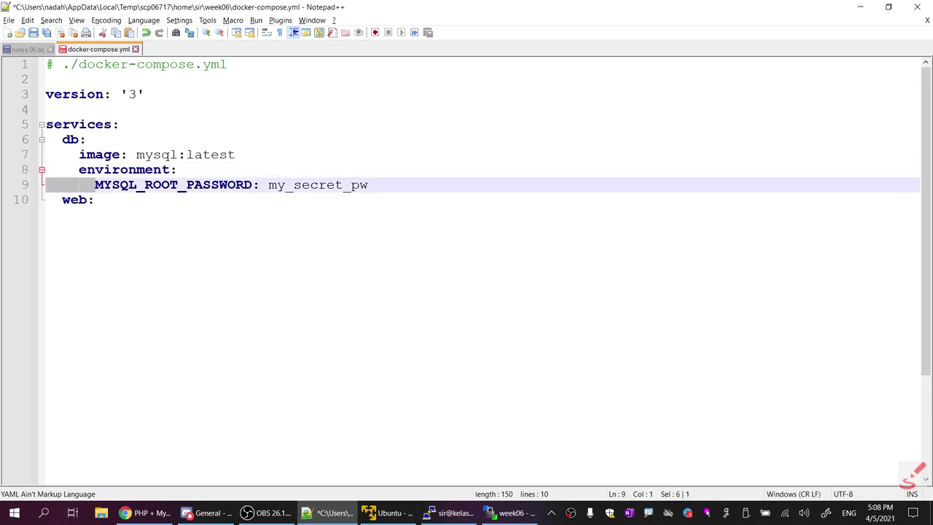
pyautogui.press('End')
# Add the MYSQL_DATABASE: test_db setting on line 10
pyautogui.press('Return')
pyautogui.hotkey('alt', 'Tab')
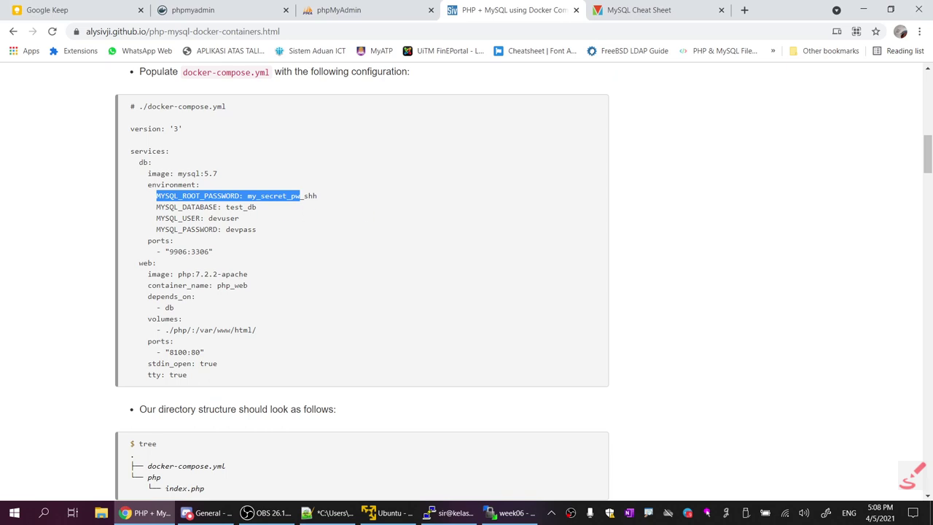
pyautogui.moveTo(156, 207); pyautogui.dragTo(263, 219)
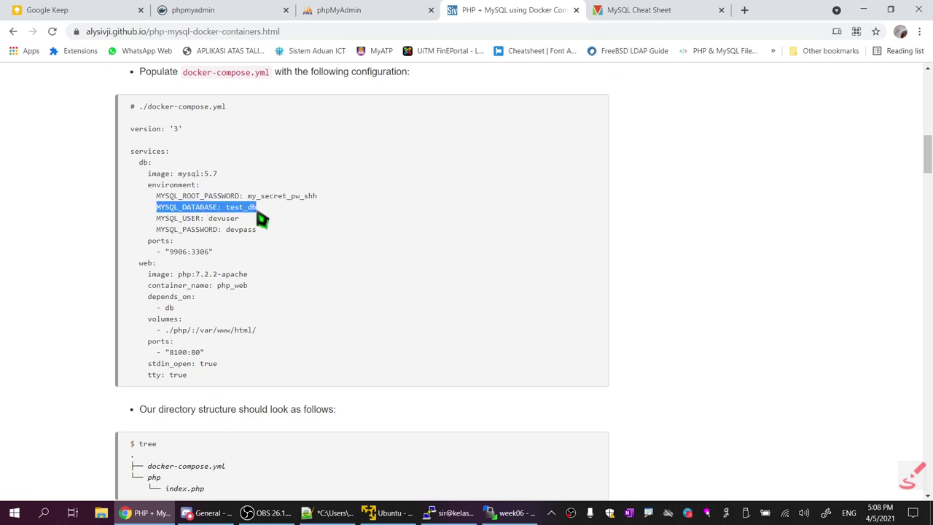
pyautogui.hotkey('ctrl', 'c')
pyautogui.hotkey('alt', 'Tab')
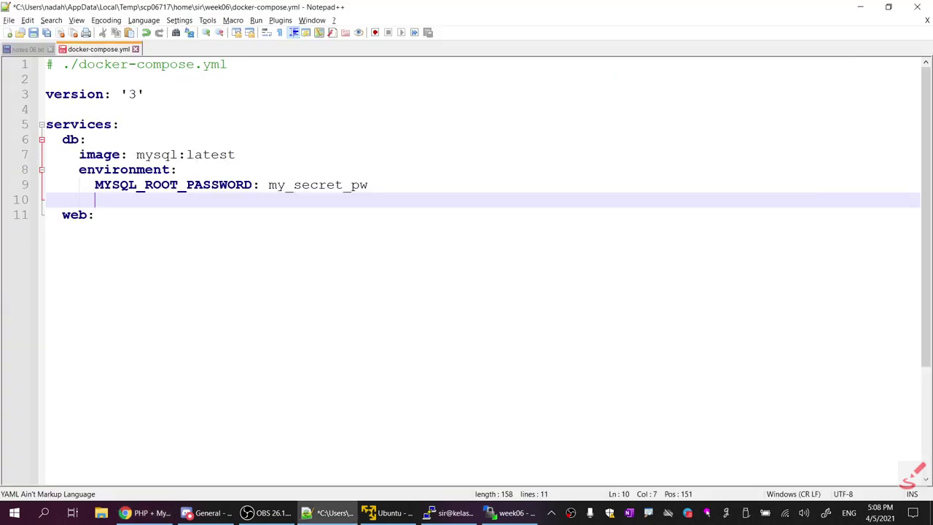
pyautogui.rightClick(166, 203)
pyautogui.click(190, 233)
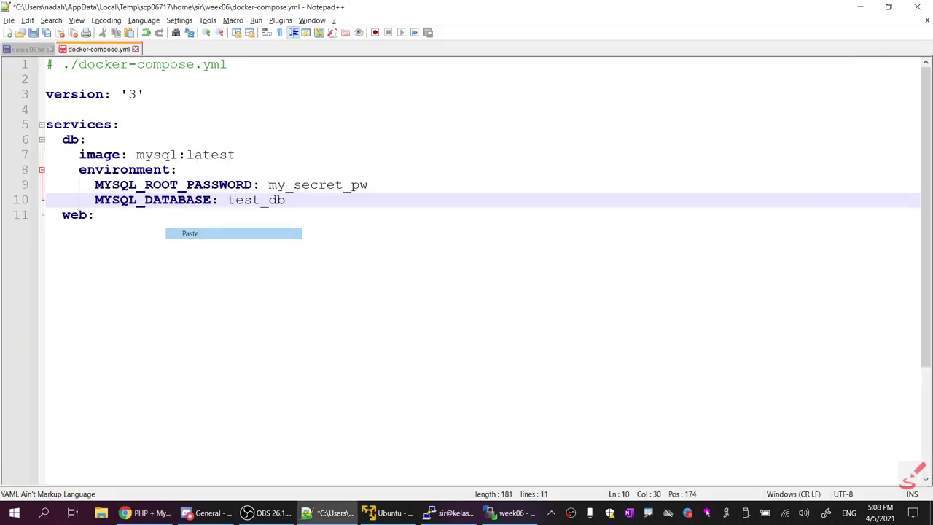
pyautogui.click(227, 199)
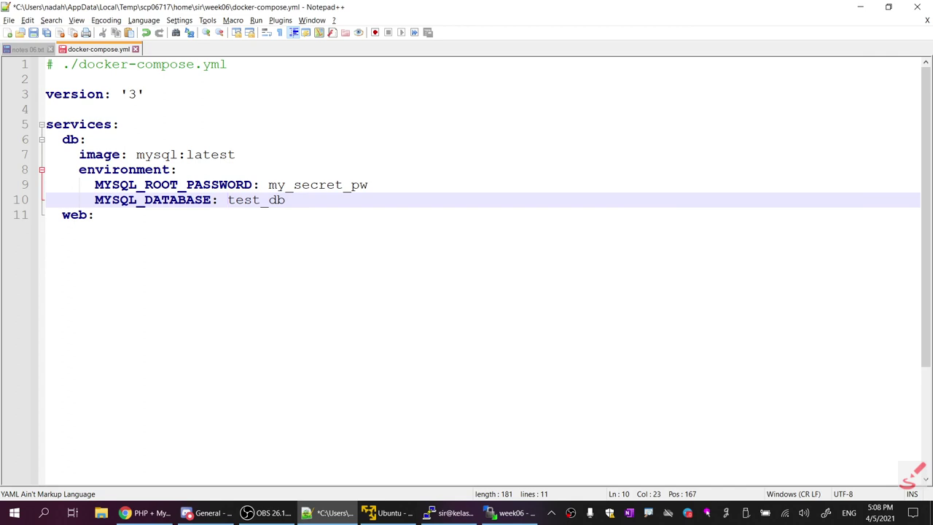
pyautogui.click(286, 200)
pyautogui.press('Return')
# Add the MYSQL_USER setting on line 11
pyautogui.hotkey('alt', 'Tab')
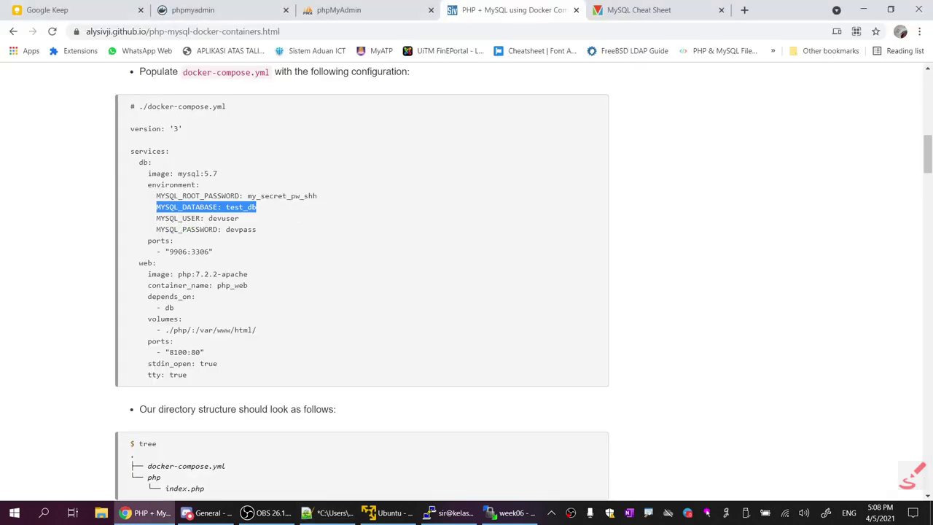
pyautogui.moveTo(156, 218); pyautogui.dragTo(239, 218)
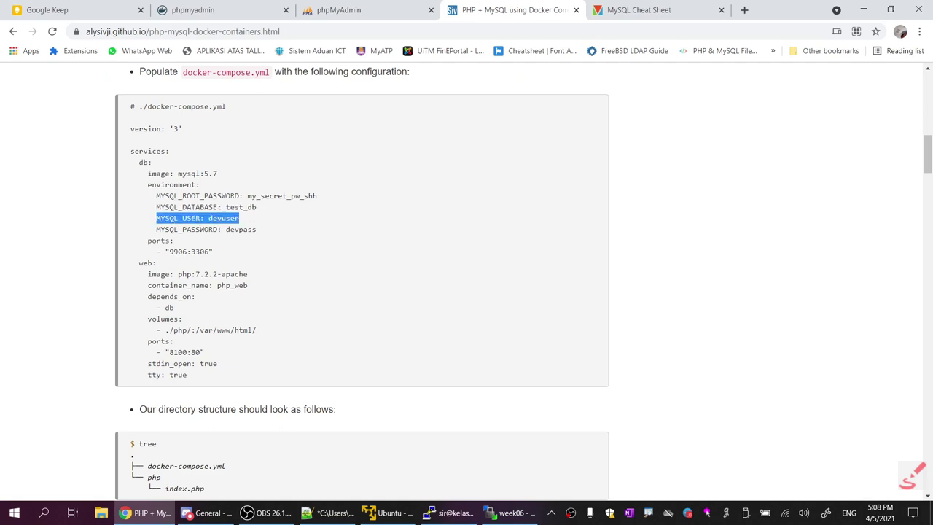
pyautogui.hotkey('alt', 'Tab')
pyautogui.rightClick(223, 221)
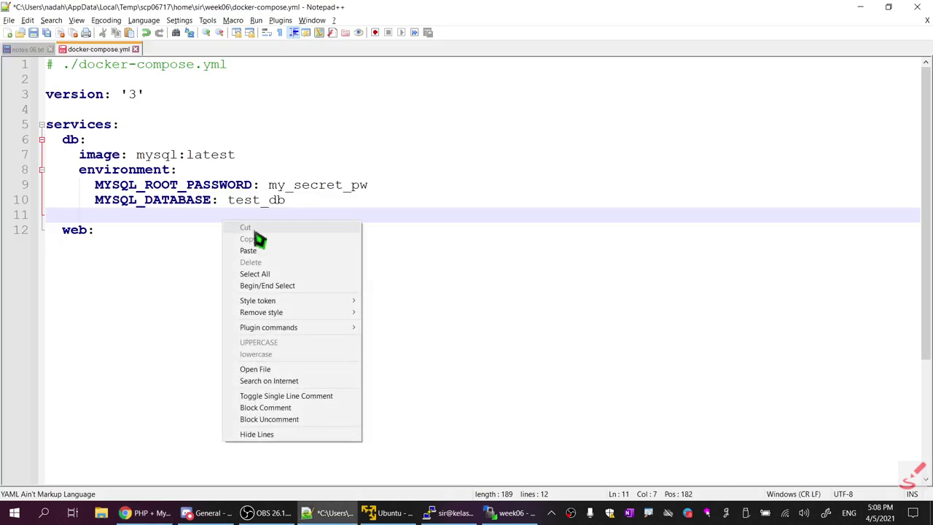
pyautogui.click(252, 250)
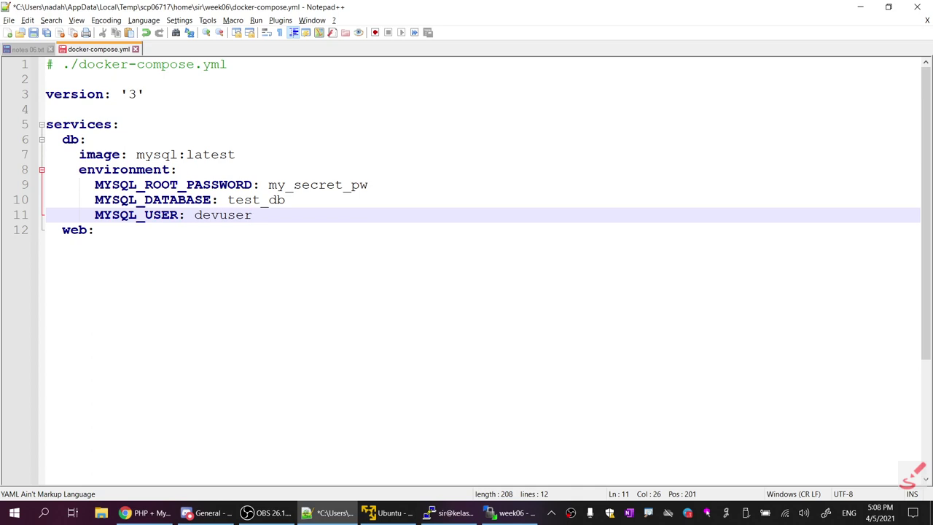
pyautogui.press('Return')
# Add the MYSQL_PASSWORD setting on line 12
pyautogui.hotkey('alt', 'Tab')
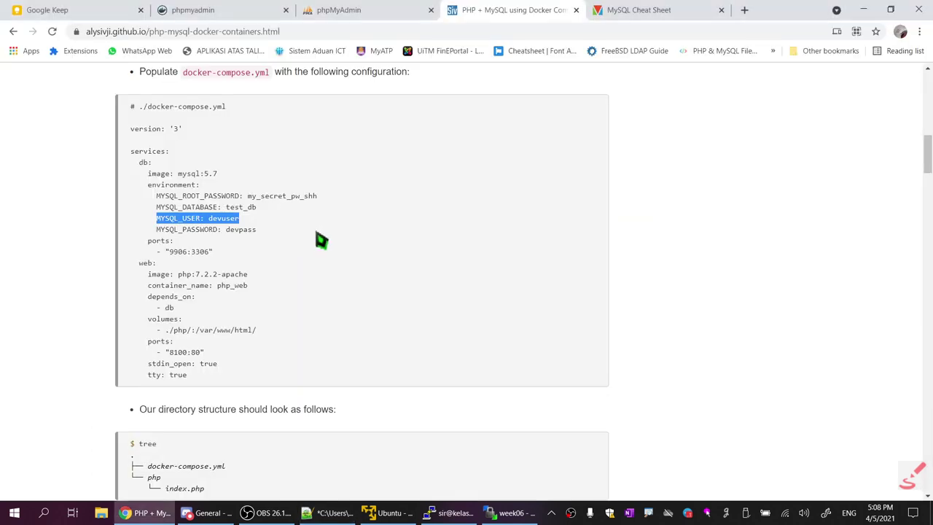
pyautogui.moveTo(156, 229); pyautogui.dragTo(257, 230)
pyautogui.rightClick(260, 235)
pyautogui.click(276, 242)
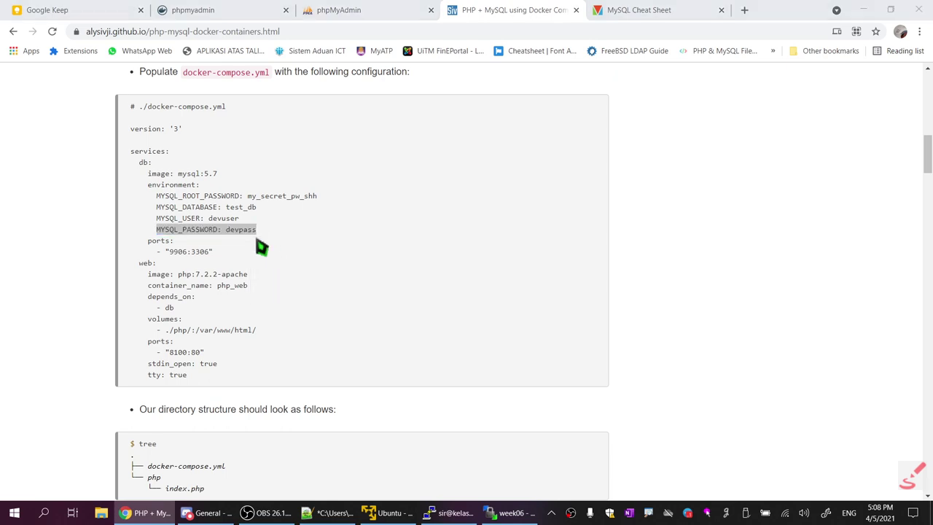
pyautogui.hotkey('alt', 'Tab')
pyautogui.hotkey('ctrl', 'v')
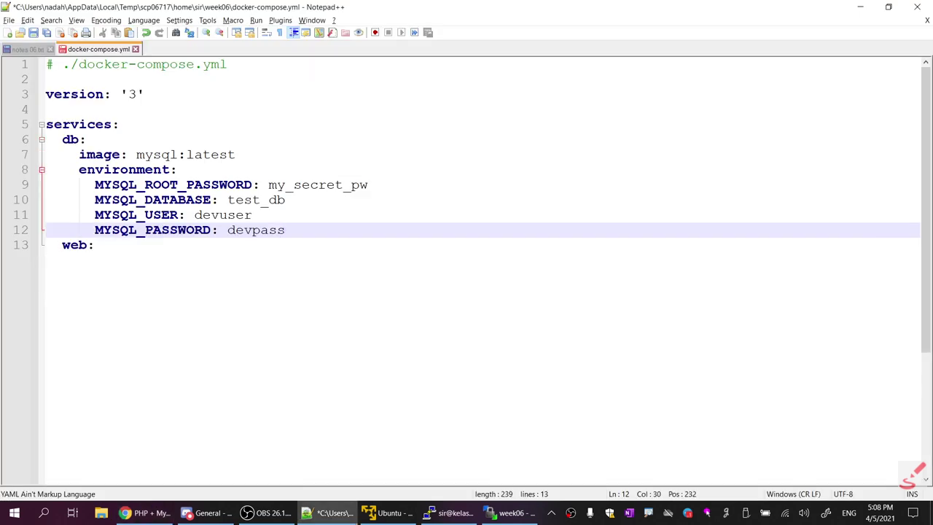
# Review the db password lines and start a new line after them
pyautogui.moveTo(368, 184); pyautogui.dragTo(94, 185)
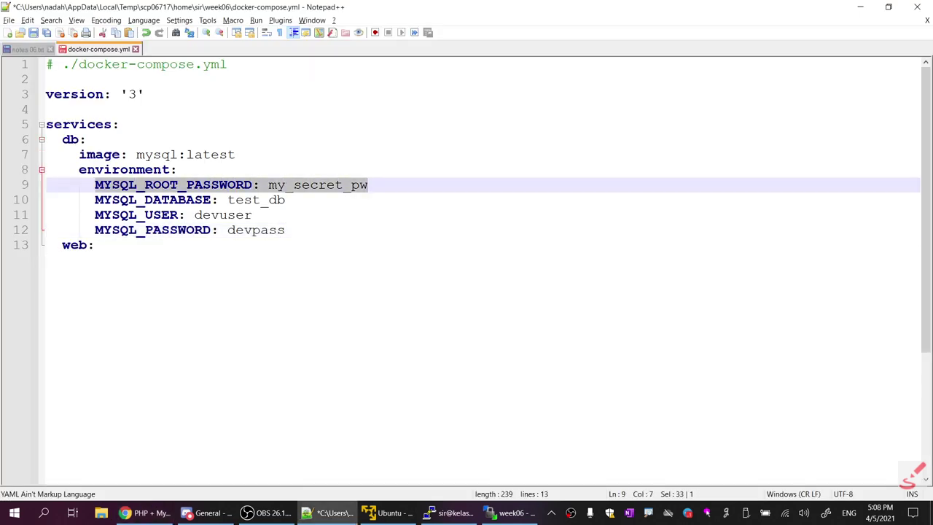
pyautogui.moveTo(285, 230); pyautogui.dragTo(45, 214)
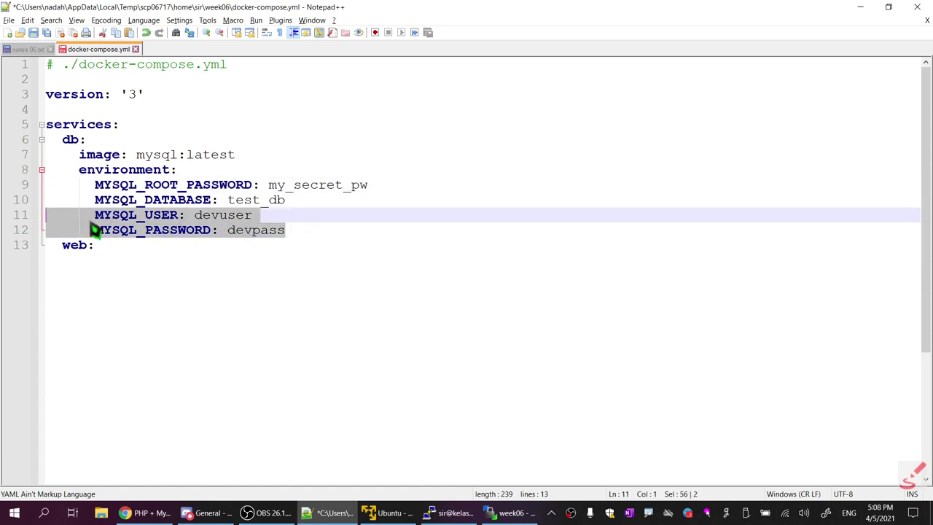
pyautogui.click(136, 215)
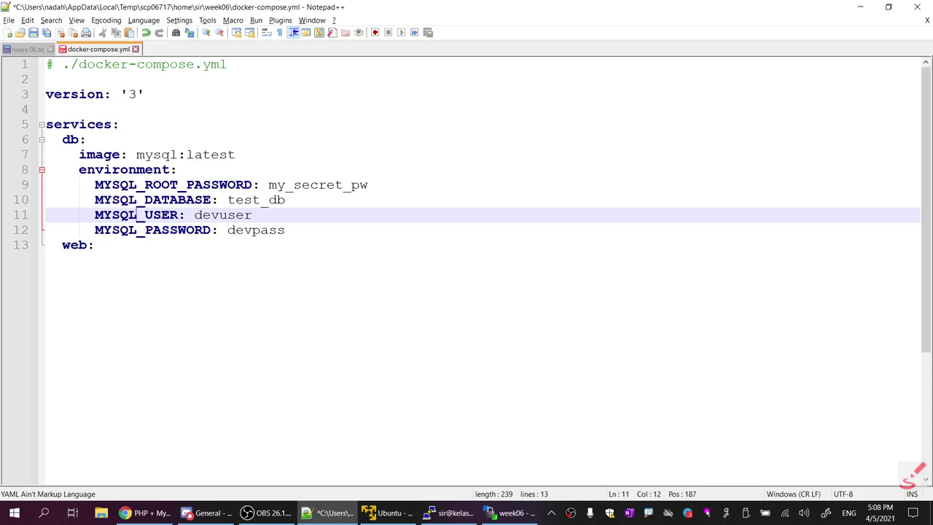
pyautogui.click(218, 230)
pyautogui.click(209, 214)
pyautogui.click(183, 184)
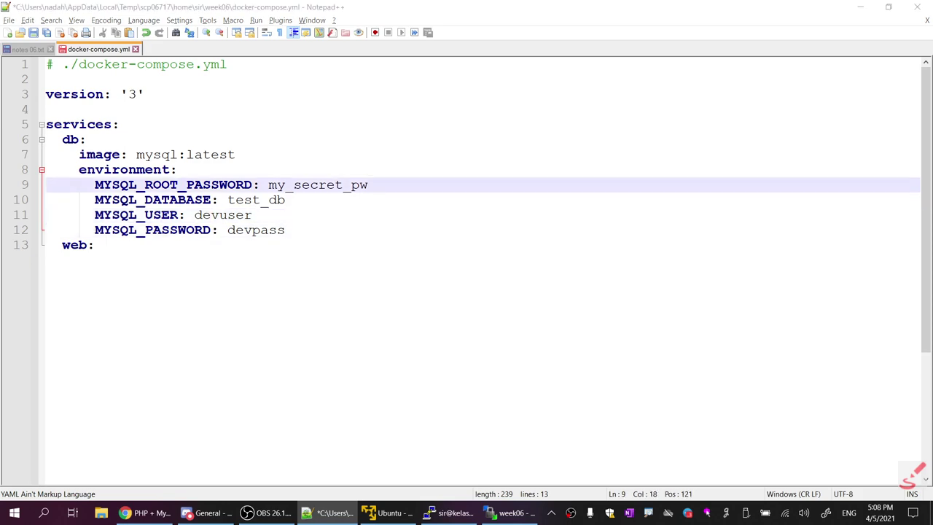
pyautogui.hotkey('alt', 'Tab')
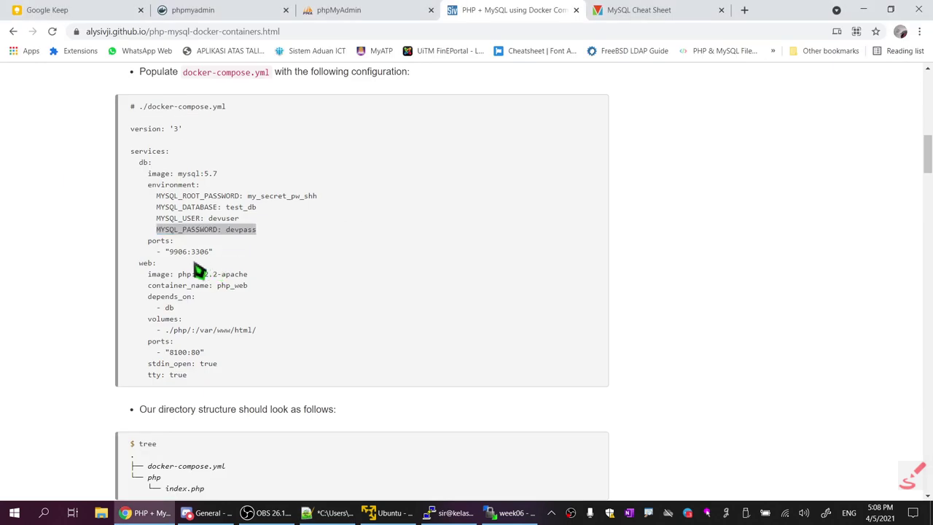
pyautogui.hotkey('alt', 'Tab')
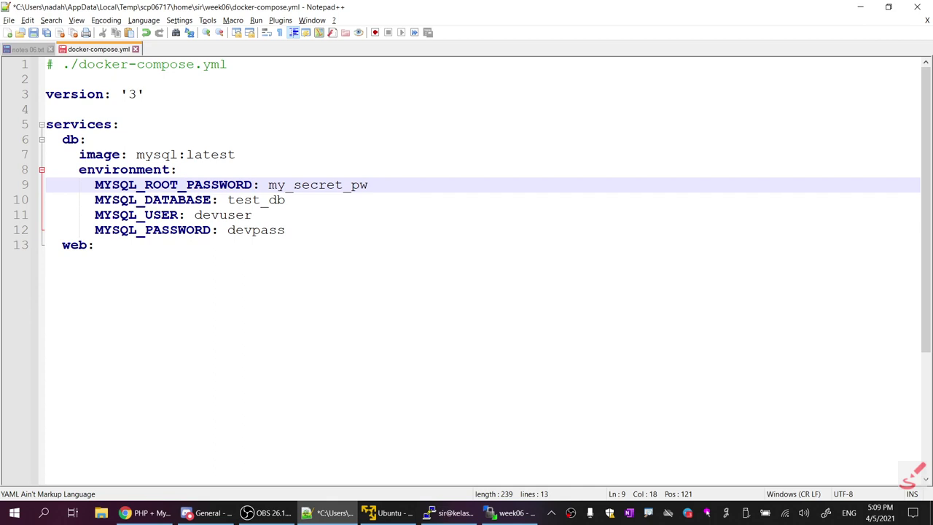
pyautogui.click(285, 229)
pyautogui.press('Return')
pyautogui.press('BackSpace')
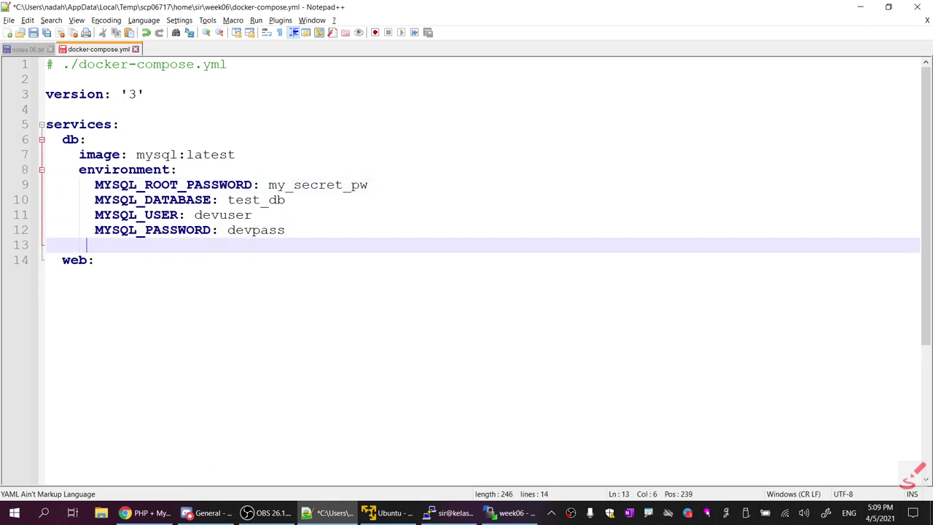
# Add a ports: key under the db service, copied from the tutorial
pyautogui.hotkey('alt', 'Tab')
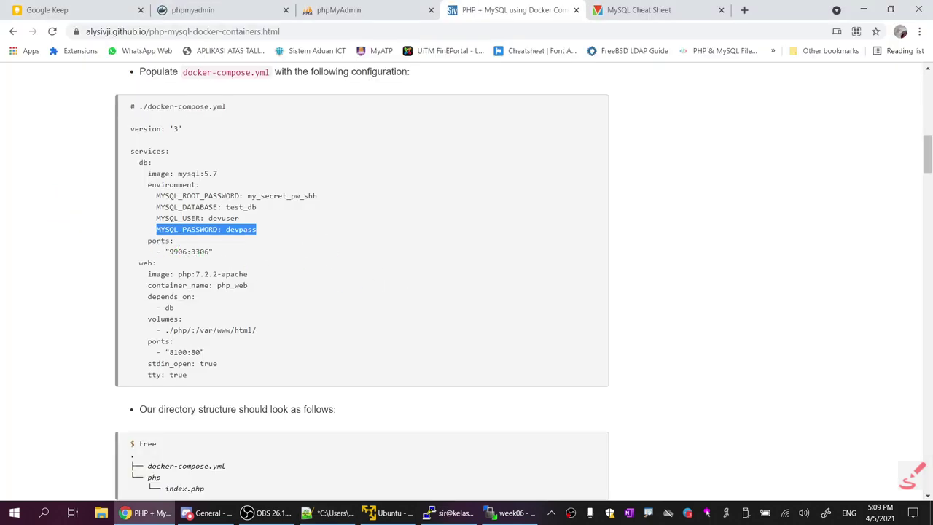
pyautogui.moveTo(148, 241); pyautogui.dragTo(175, 242)
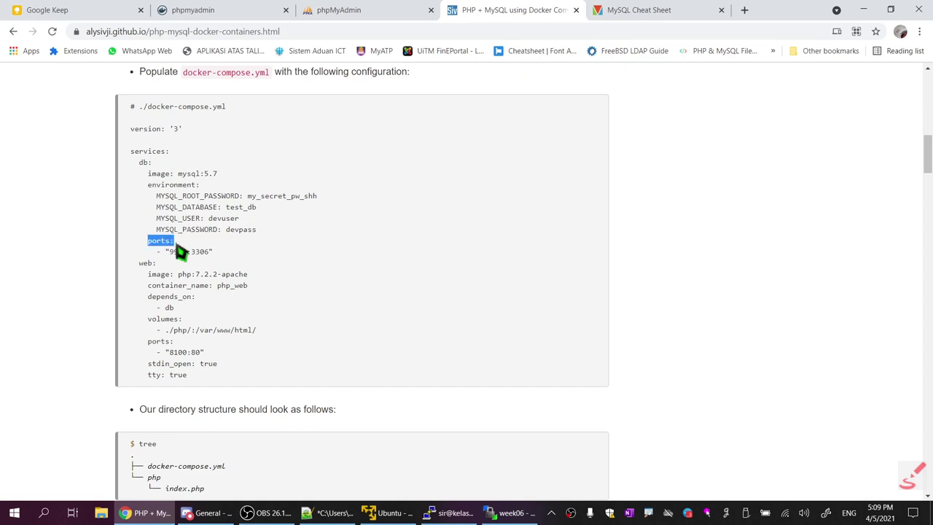
pyautogui.hotkey('ctrl', 'c')
pyautogui.hotkey('alt', 'Tab')
pyautogui.hotkey('ctrl', 'v')
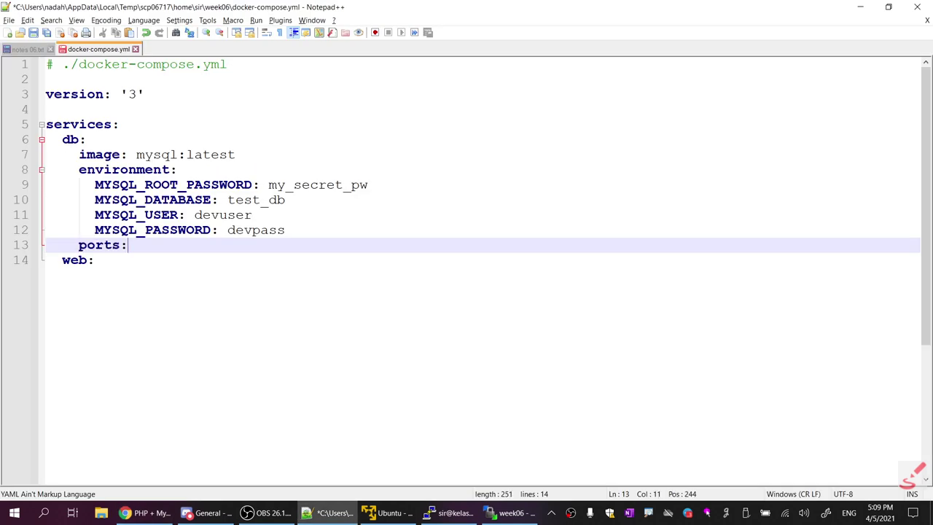
pyautogui.press('Return')
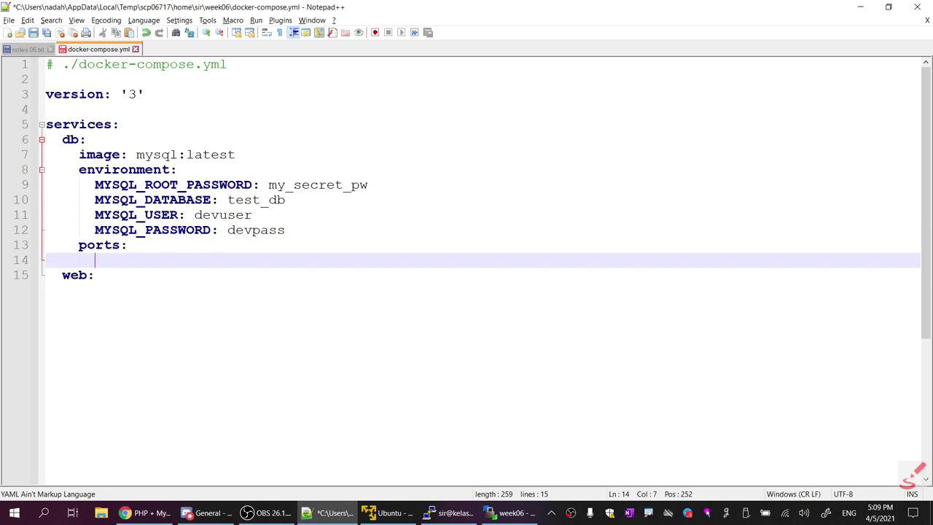
pyautogui.hotkey('alt', 'Tab')
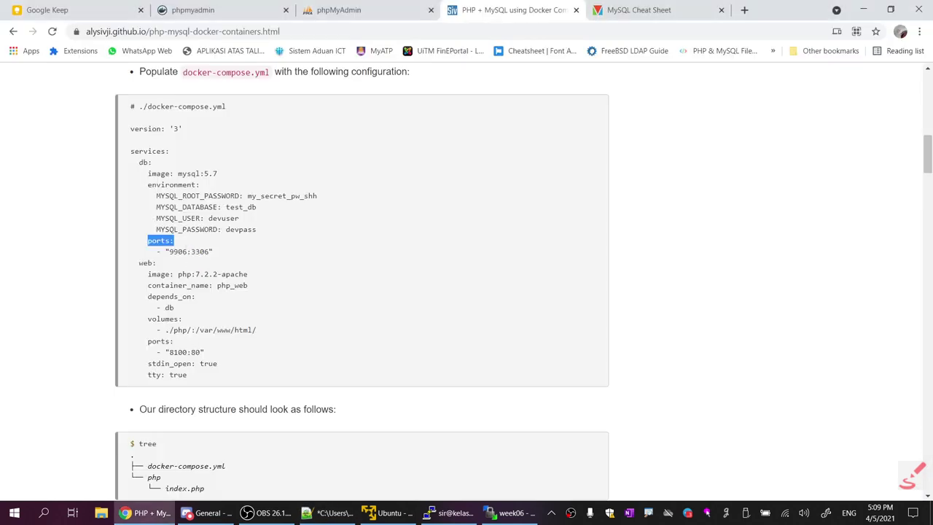
# Paste the tutorial's port mapping and change the host port 9906 to 33065
pyautogui.moveTo(156, 251); pyautogui.dragTo(222, 259)
pyautogui.hotkey('ctrl', 'c')
pyautogui.hotkey('alt', 'Tab')
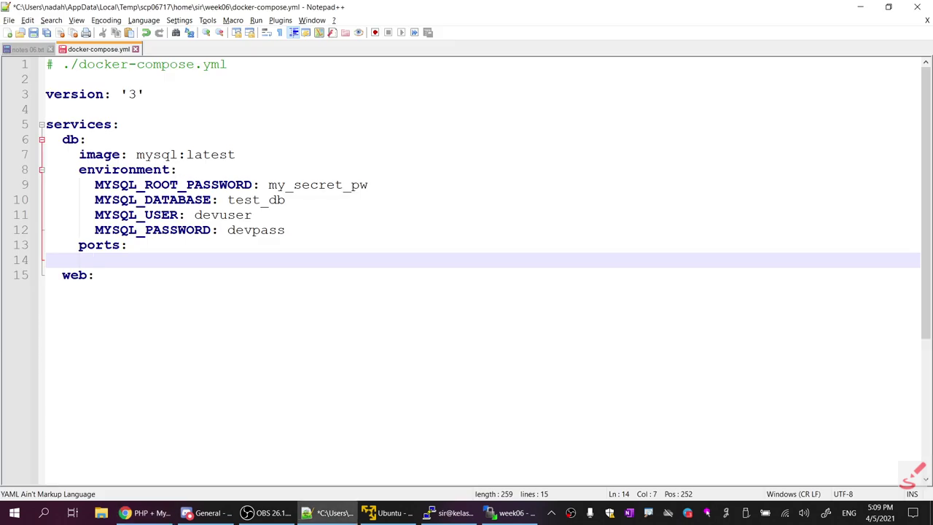
pyautogui.hotkey('ctrl', 'v')
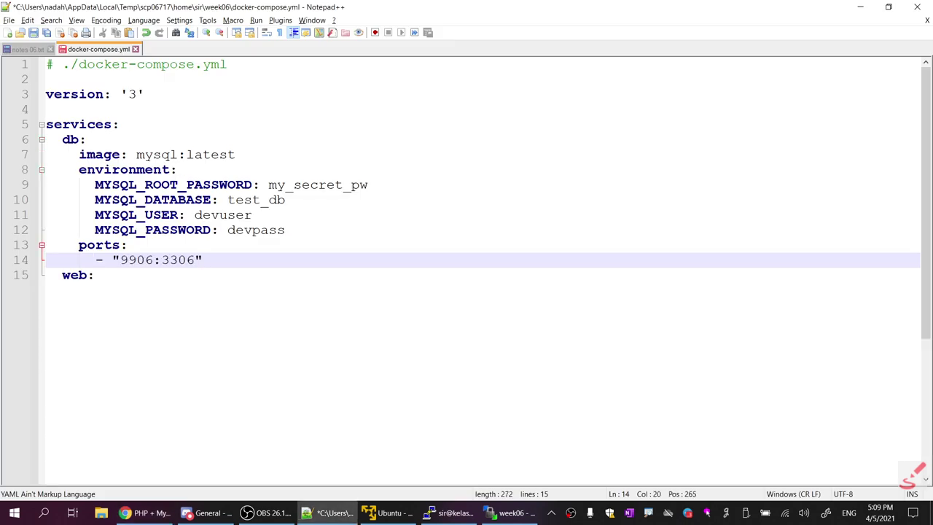
pyautogui.click(120, 260)
pyautogui.hotkey('shift', 'Right')
pyautogui.hotkey('shift', 'Right')
pyautogui.hotkey('shift', 'Right')
pyautogui.hotkey('shift', 'Right')
pyautogui.write('33')
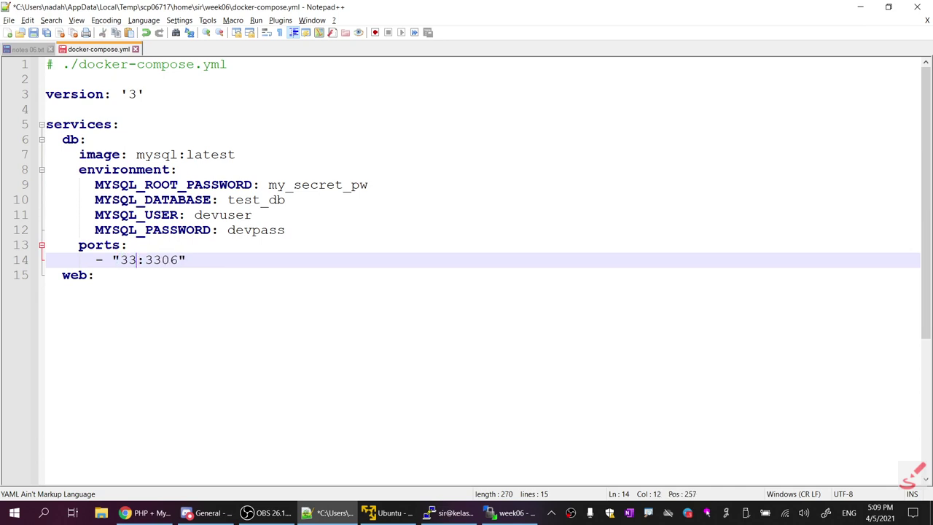
pyautogui.write('065')
# Review the db service block and select the web service's image key in the tutorial
pyautogui.hotkey('alt', 'Tab')
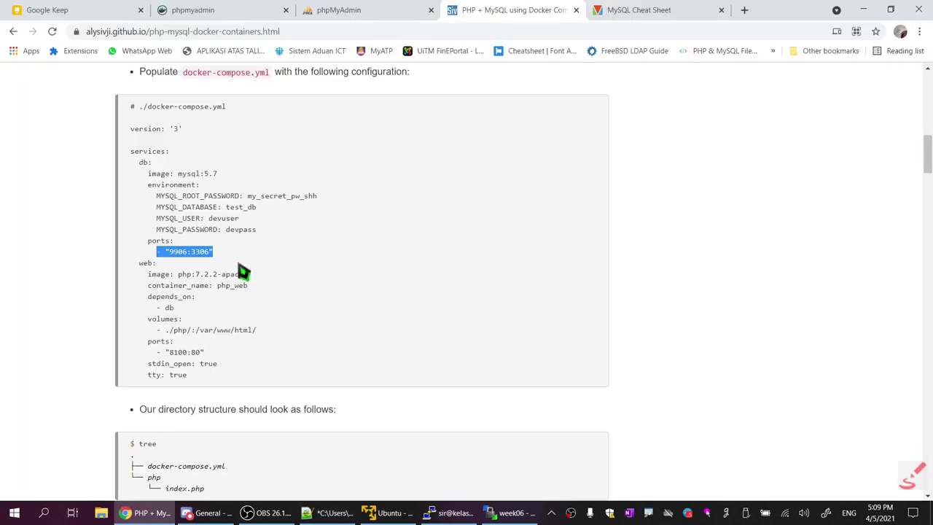
pyautogui.hotkey('alt', 'Tab')
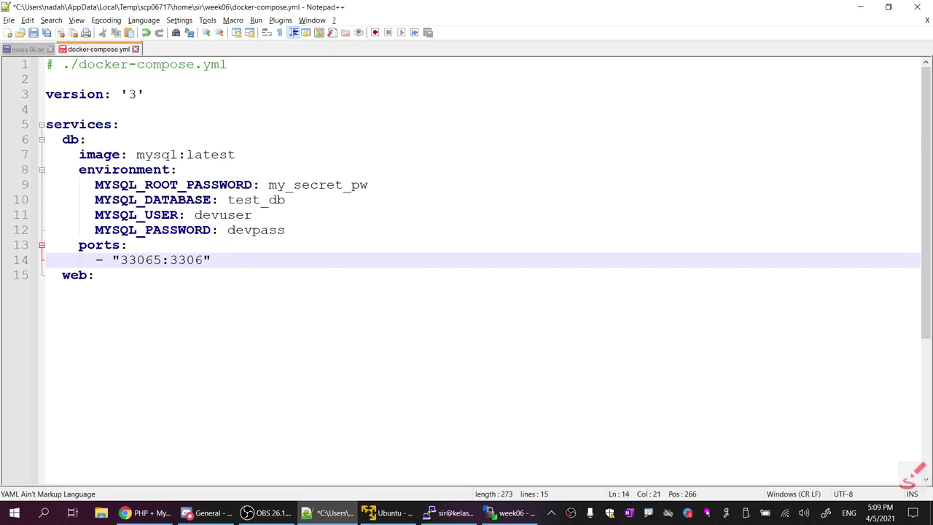
pyautogui.moveTo(62, 139); pyautogui.dragTo(211, 259)
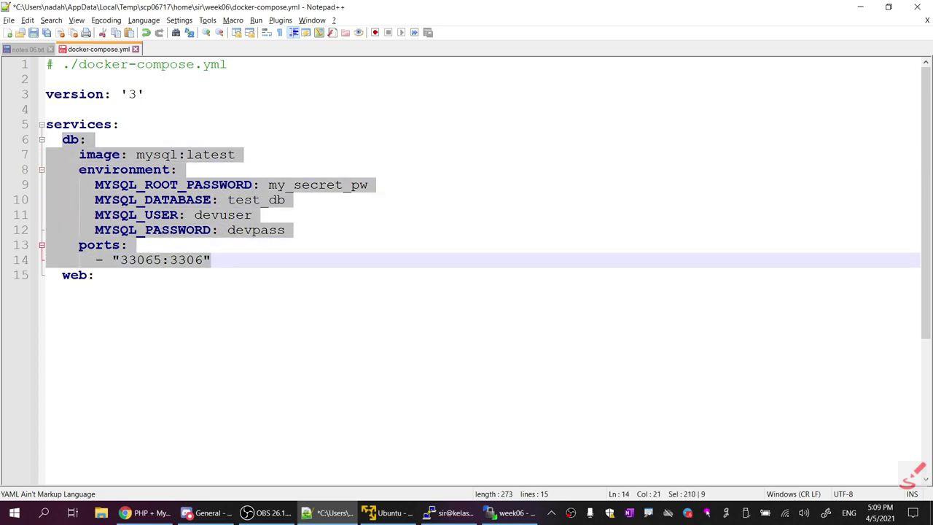
pyautogui.hotkey('alt', 'Tab')
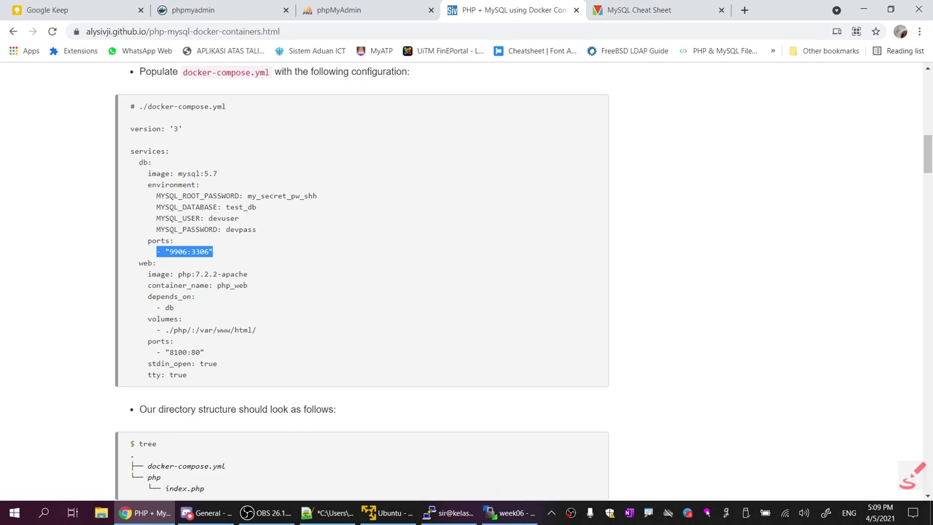
pyautogui.moveTo(131, 275); pyautogui.dragTo(175, 275)
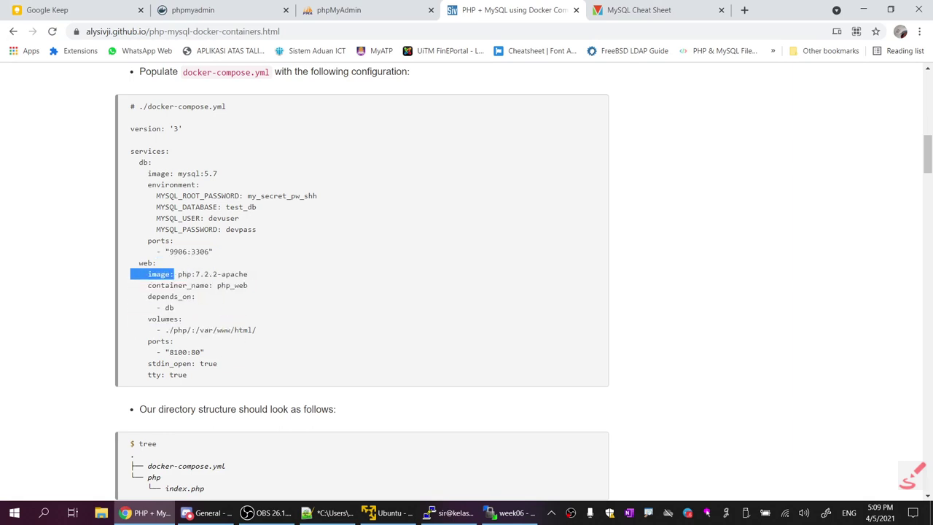
pyautogui.hotkey('alt', 'Tab')
# Add 'image: php:8-apache' under the web service
pyautogui.click(151, 271)
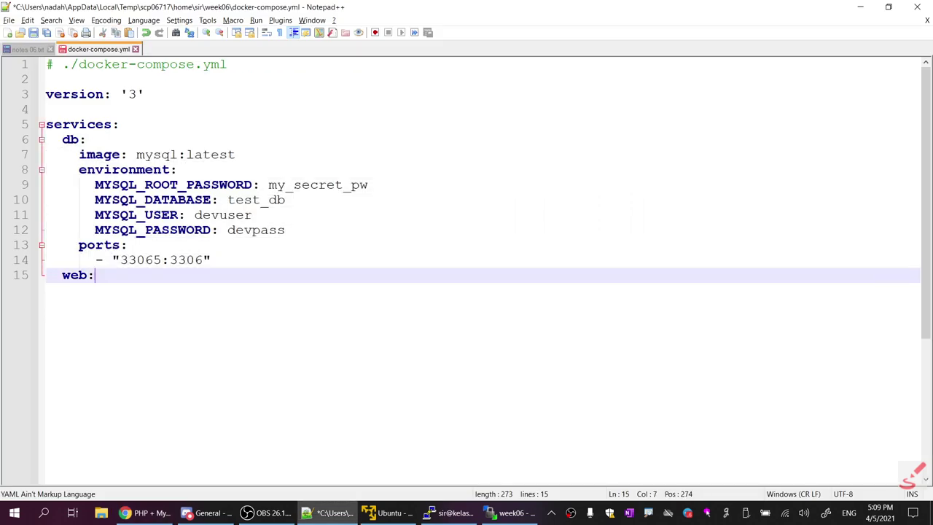
pyautogui.press('Return')
pyautogui.hotkey('ctrl', 'v')
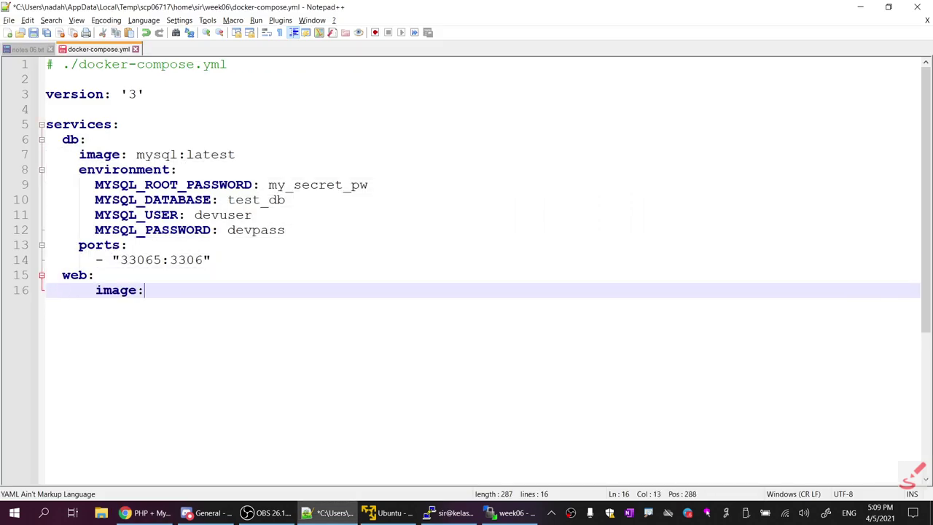
pyautogui.press('Left')
pyautogui.press('Left')
pyautogui.press('Left')
pyautogui.press('Left')
pyautogui.press('Left')
pyautogui.press('Left')
pyautogui.press('BackSpace')
pyautogui.press('BackSpace')
pyautogui.press('BackSpace')
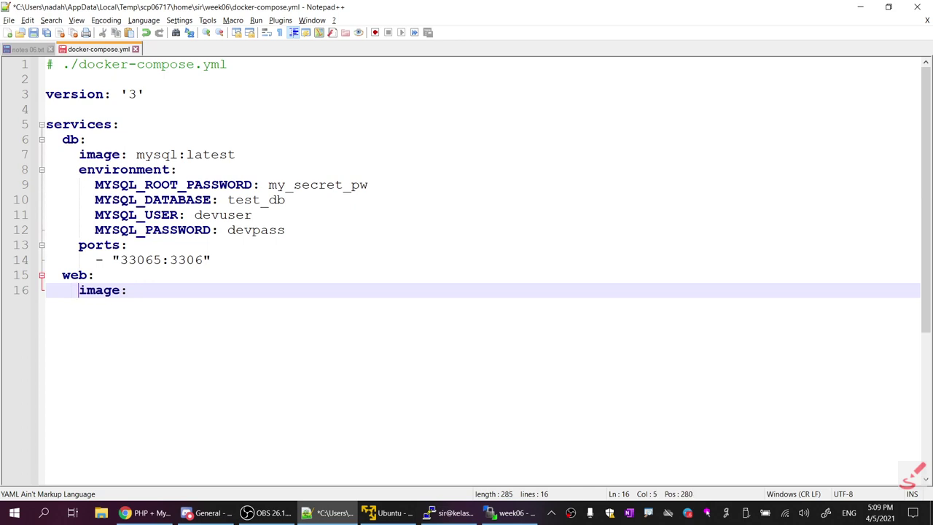
pyautogui.press('BackSpace')
pyautogui.press('Right')
pyautogui.press('Right')
pyautogui.press('Right')
pyautogui.press('Right')
pyautogui.press('Right')
pyautogui.press('Right')
pyautogui.write('php:8')
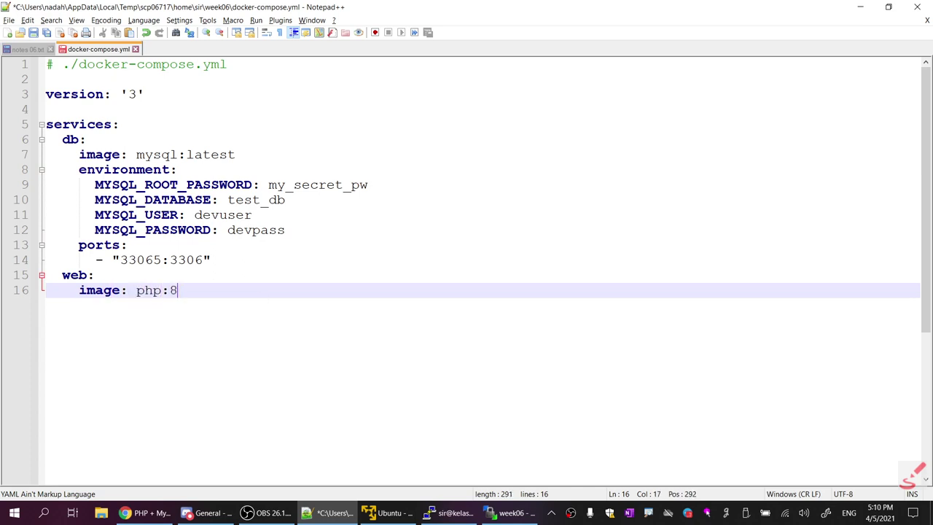
pyautogui.write('-apache')
pyautogui.press('Return')
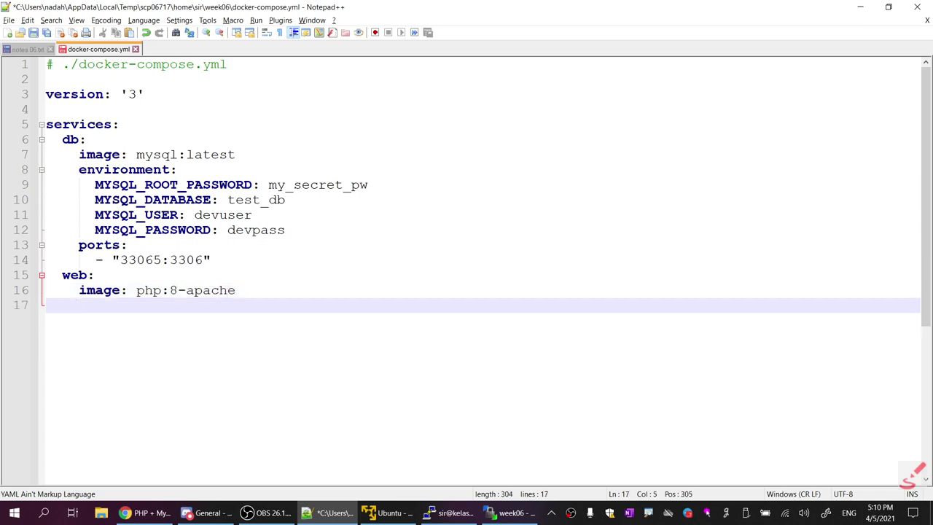
# Select the full 'container_name: php_web' line in the tutorial
pyautogui.hotkey('alt', 'Tab')
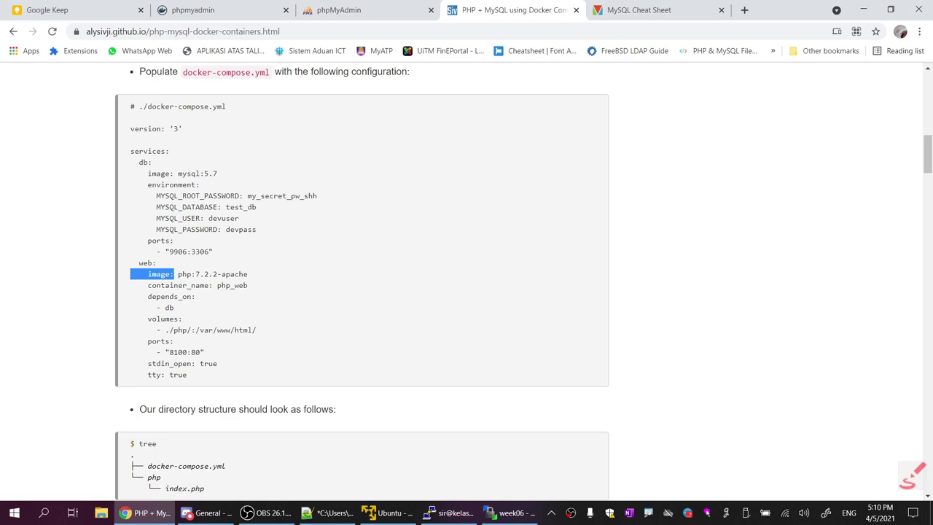
pyautogui.hotkey('alt', 'Tab')
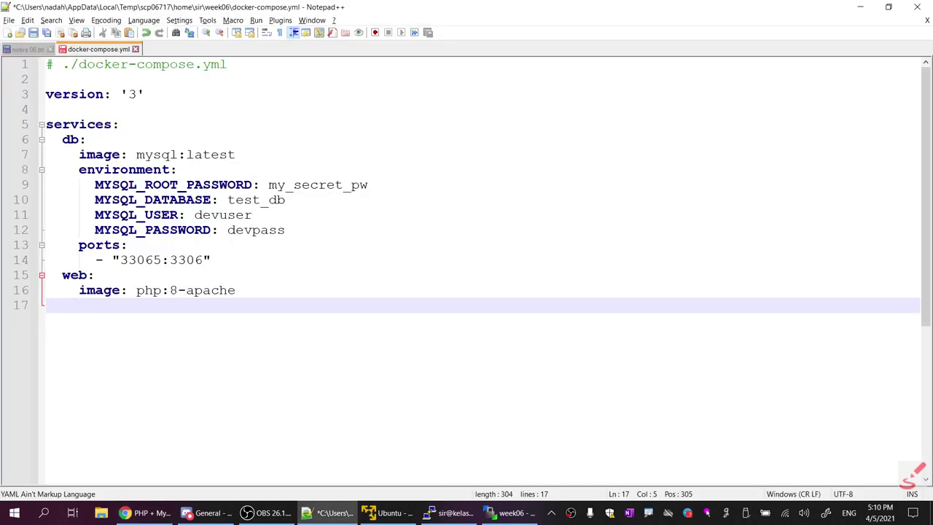
pyautogui.hotkey('alt', 'Tab')
pyautogui.moveTo(151, 285); pyautogui.dragTo(212, 285)
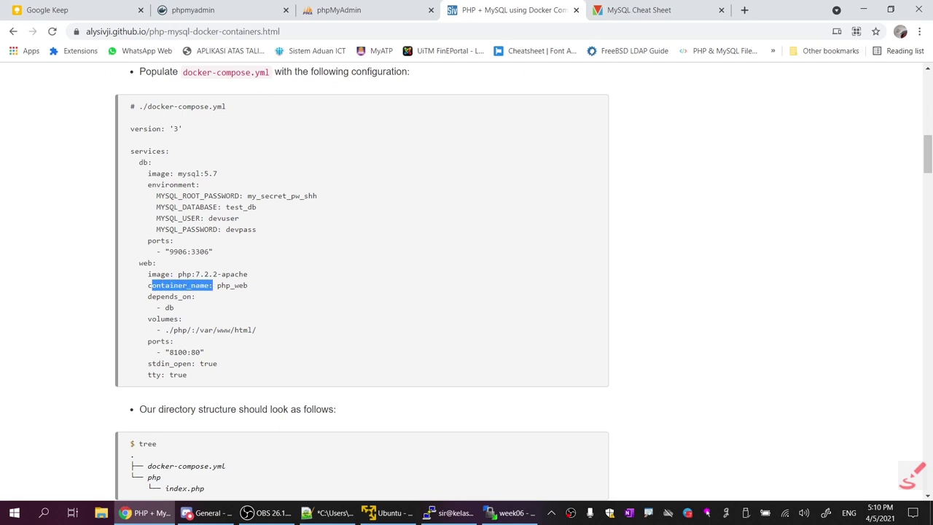
pyautogui.click(213, 285)
pyautogui.moveTo(148, 285); pyautogui.dragTo(246, 286)
pyautogui.click(254, 288)
pyautogui.moveTo(148, 285); pyautogui.dragTo(250, 287)
pyautogui.press('super+c')
# Paste 'container_name: php_web' below the image line and start a new line
pyautogui.hotkey('alt', 'Tab')
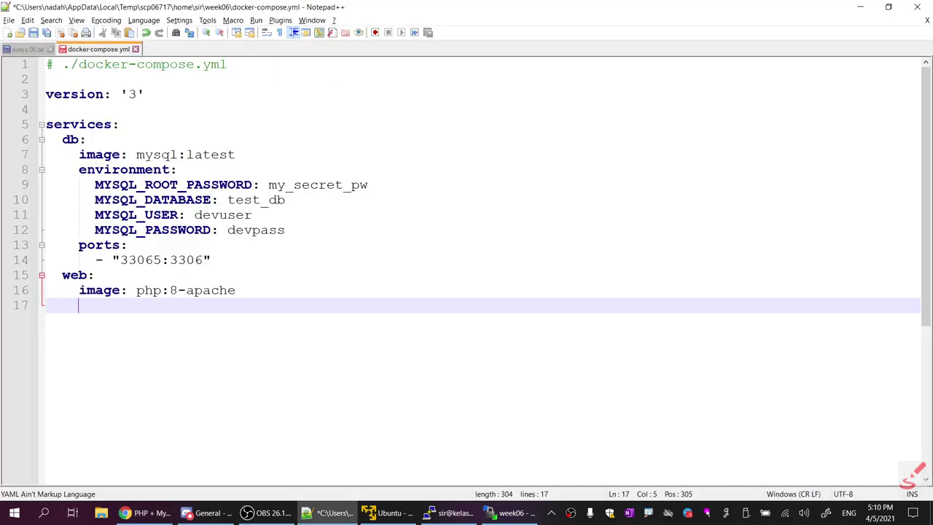
pyautogui.rightClick(143, 312)
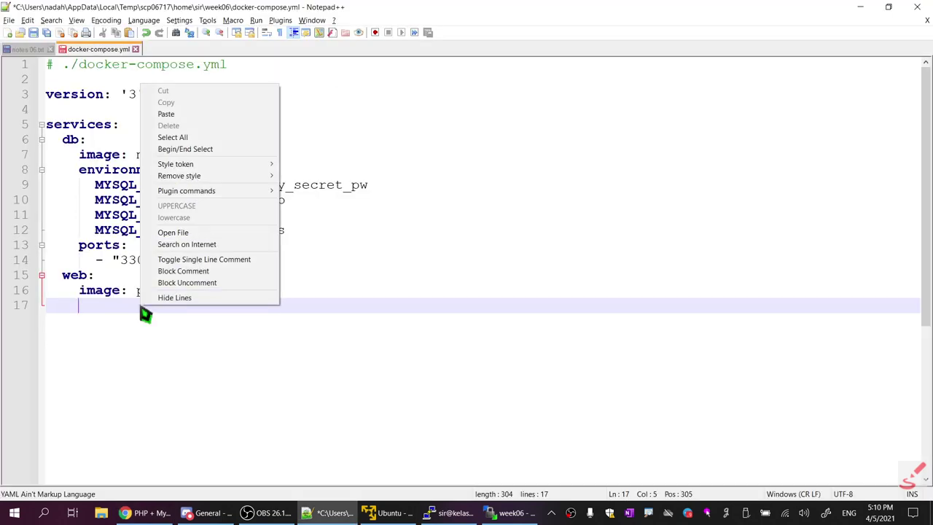
pyautogui.click(193, 114)
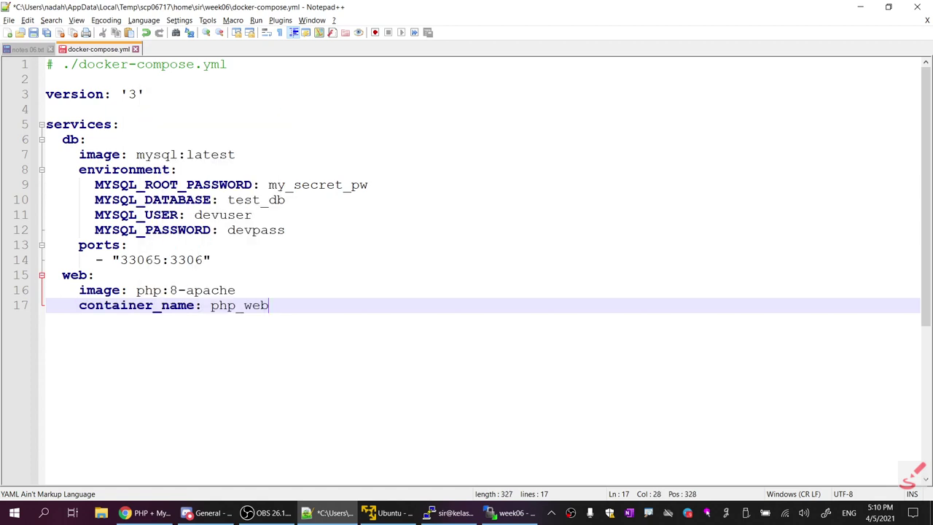
pyautogui.press('Return')
pyautogui.hotkey('alt', 'Tab')
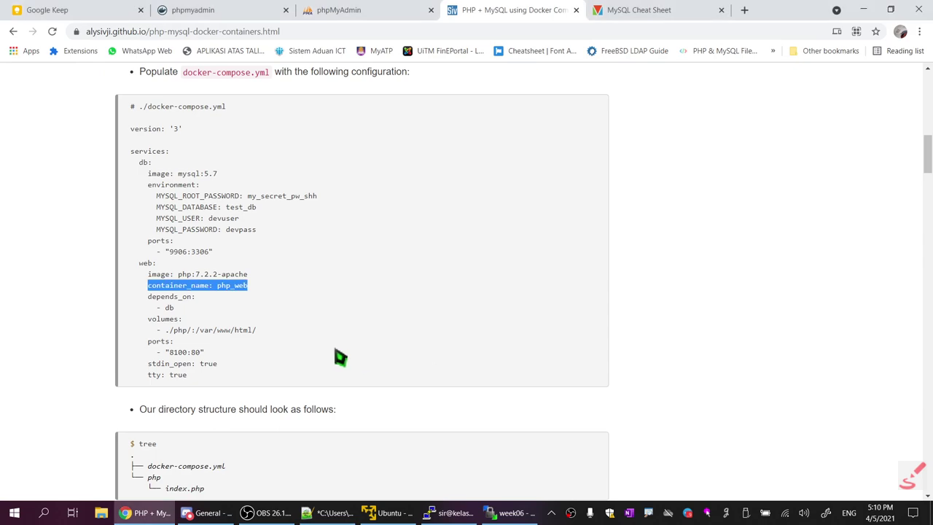
pyautogui.hotkey('alt', 'Tab')
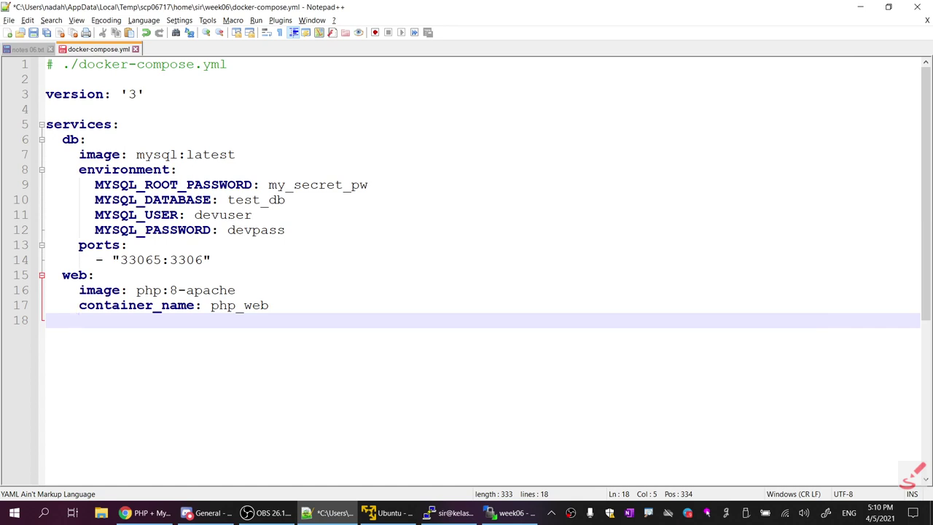
# Add a depends_on: key to the web service from the tutorial
pyautogui.hotkey('alt', 'Tab')
pyautogui.click(192, 309)
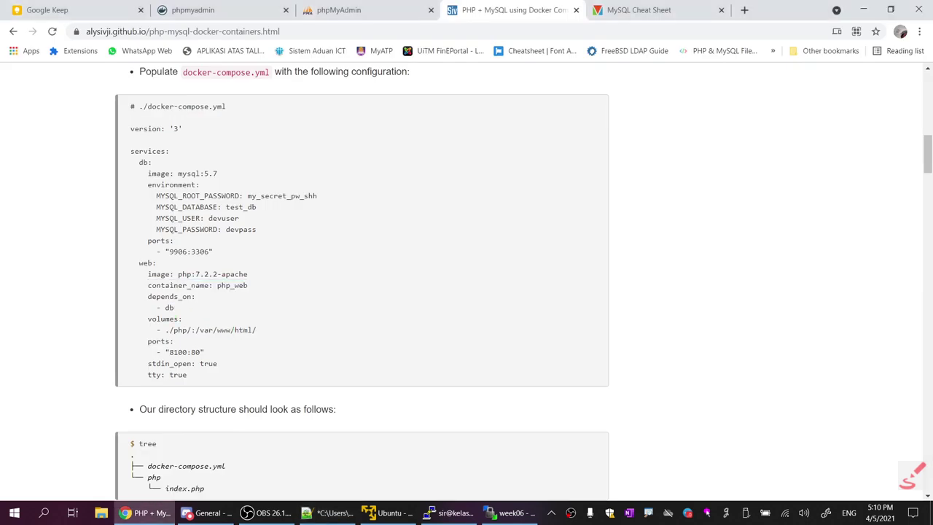
pyautogui.moveTo(147, 297); pyautogui.dragTo(197, 299)
pyautogui.press('super+c')
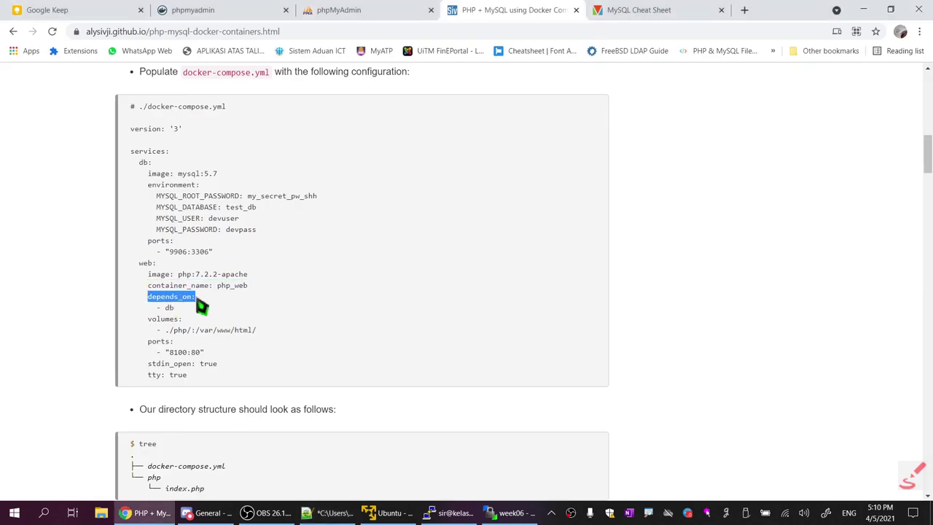
pyautogui.hotkey('alt', 'Tab')
pyautogui.rightClick(119, 322)
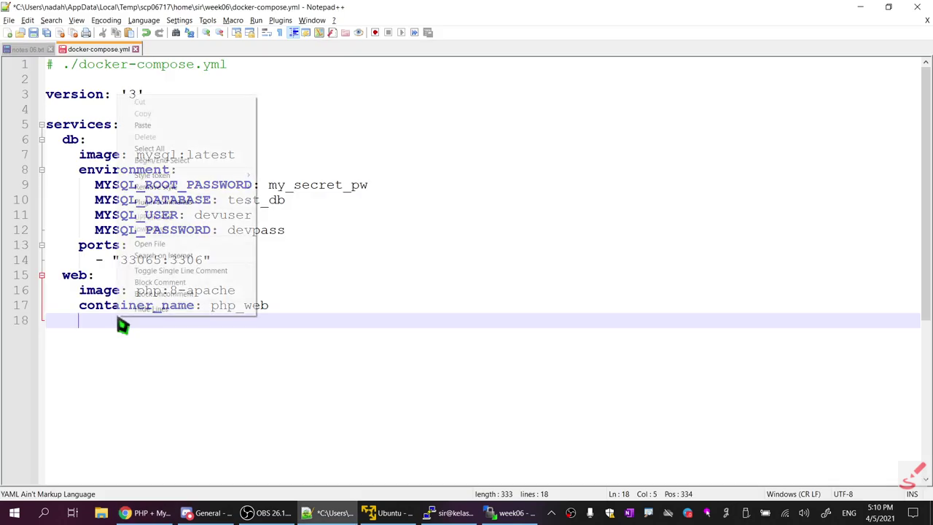
pyautogui.click(169, 125)
pyautogui.press('Return')
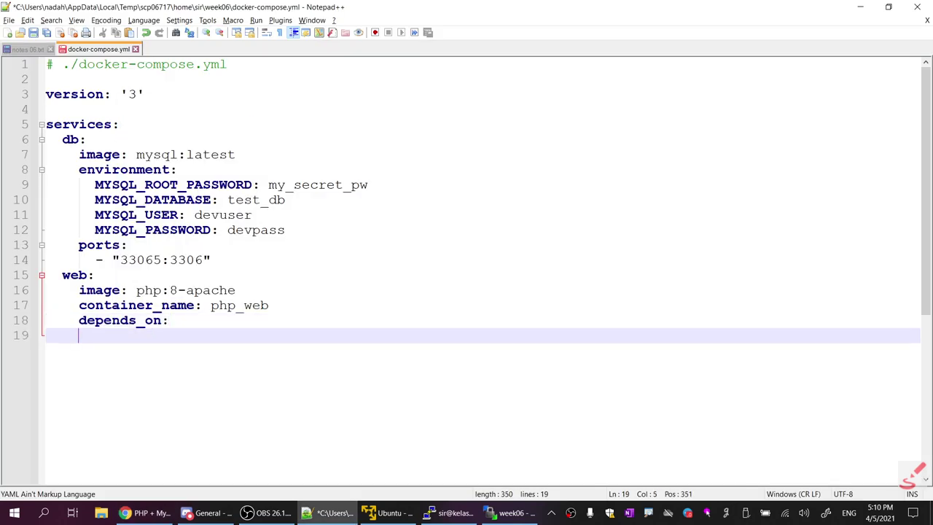
# List '- db' under depends_on and start a new line
pyautogui.hotkey('alt', 'Tab')
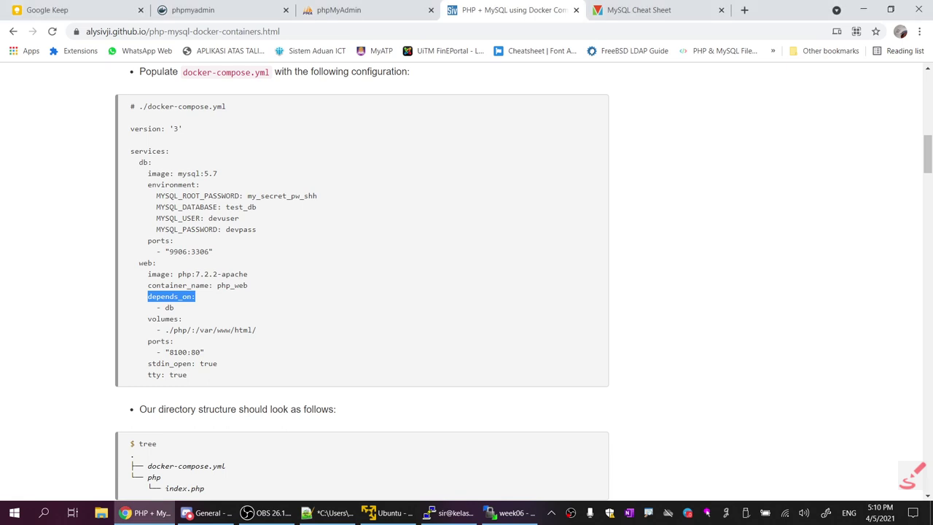
pyautogui.moveTo(154, 307); pyautogui.dragTo(179, 316)
pyautogui.press('super+c')
pyautogui.click(180, 316)
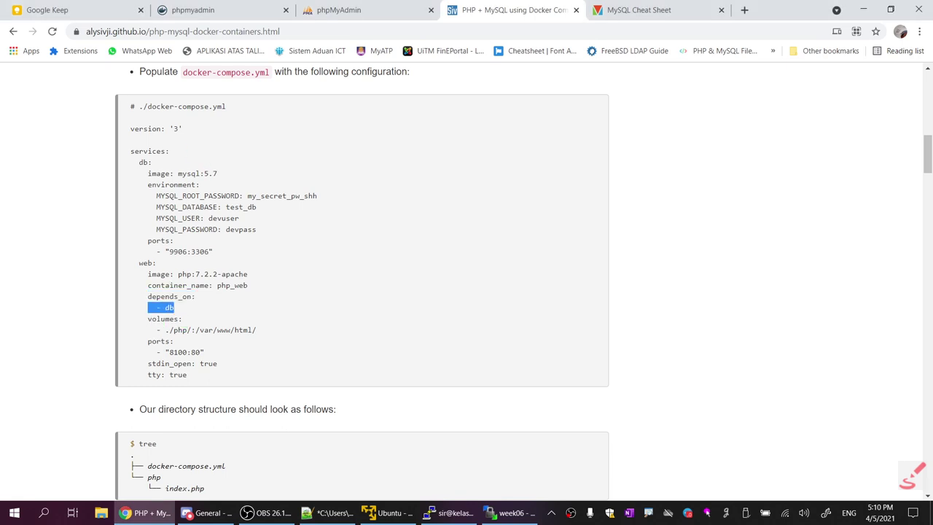
pyautogui.hotkey('alt', 'Tab')
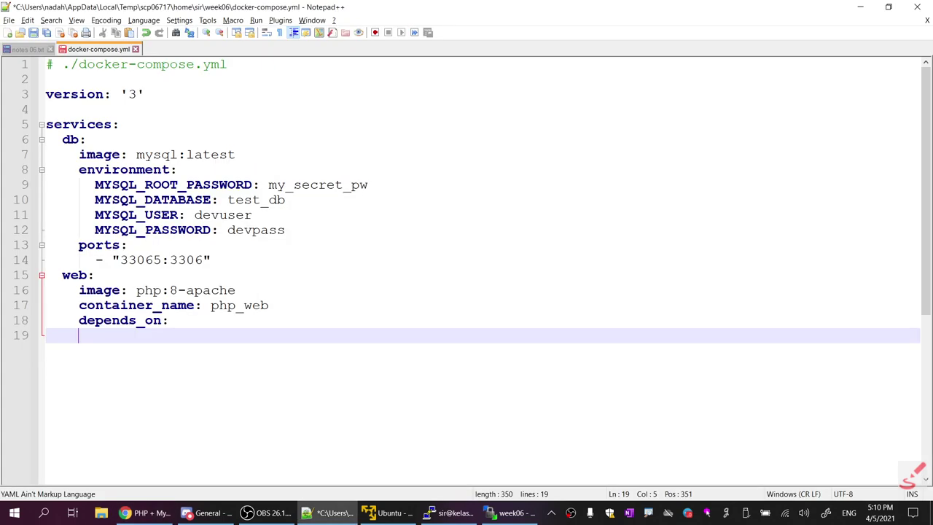
pyautogui.rightClick(179, 312)
pyautogui.click(175, 151)
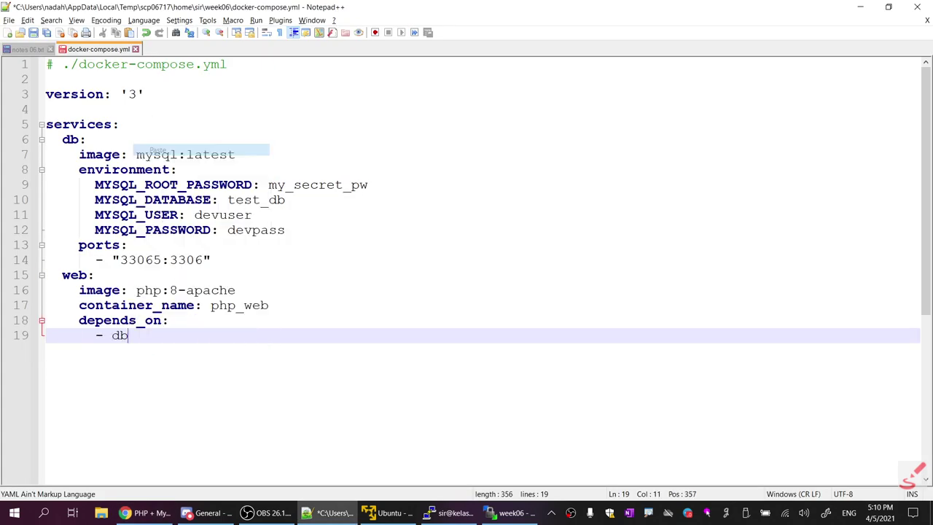
pyautogui.hotkey('alt', 'Tab')
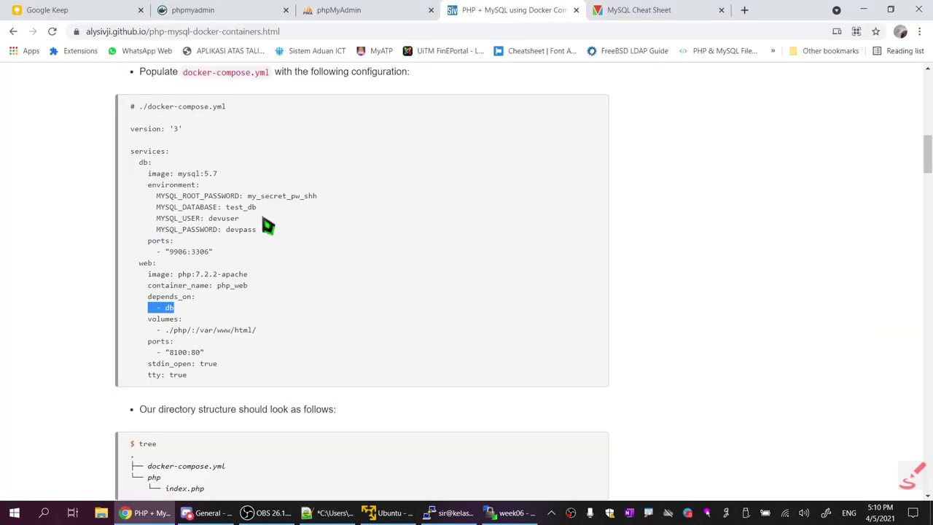
pyautogui.hotkey('alt', 'Tab')
pyautogui.press('Return')
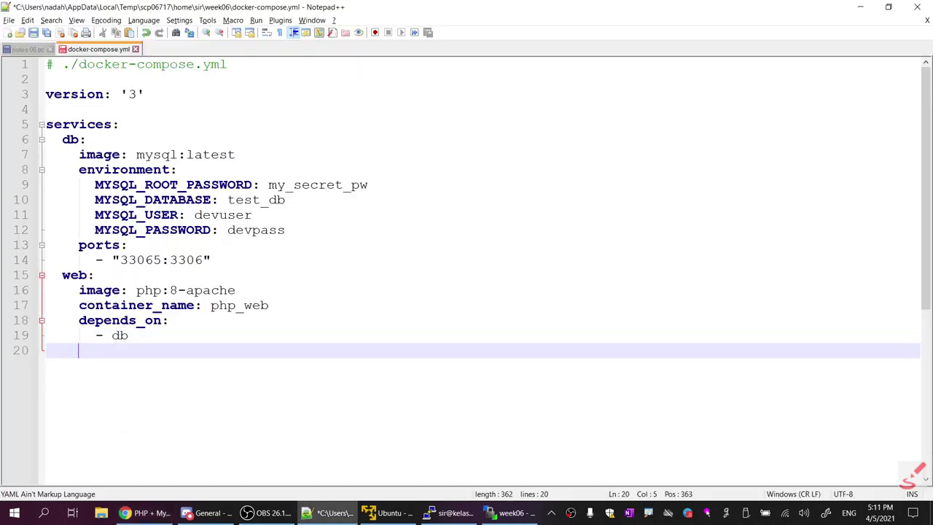
# Paste volumes: onto line 20 of the web service
pyautogui.hotkey('alt', 'Tab')
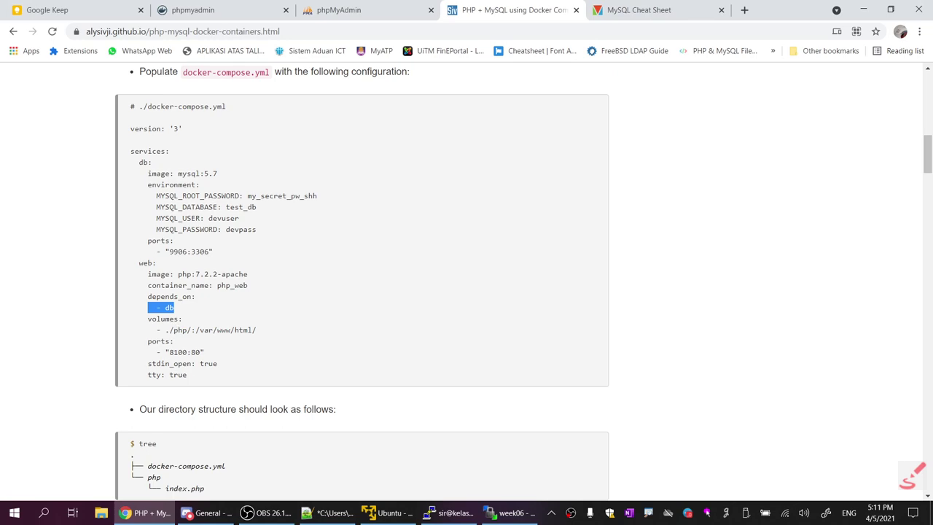
pyautogui.moveTo(147, 318); pyautogui.dragTo(182, 318)
pyautogui.press('super+c')
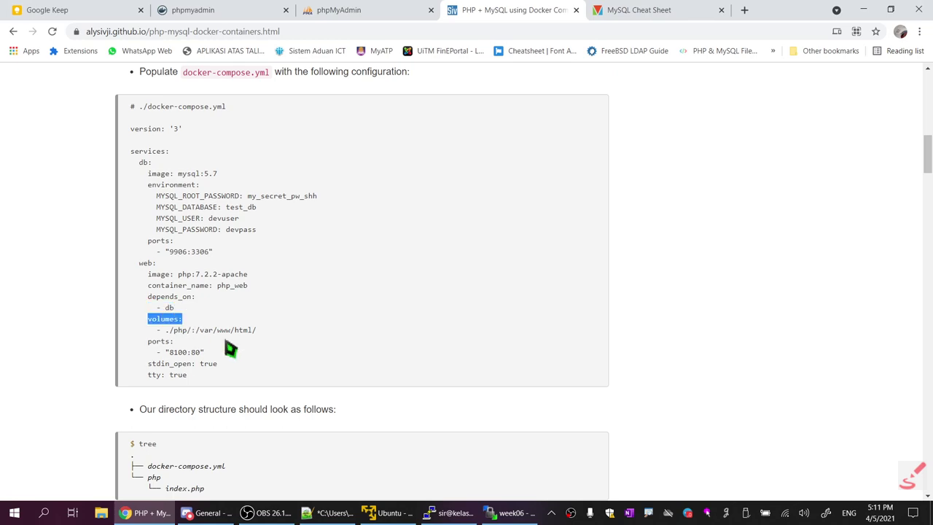
pyautogui.hotkey('alt', 'Tab')
pyautogui.rightClick(229, 348)
pyautogui.click(109, 366)
pyautogui.rightClick(103, 355)
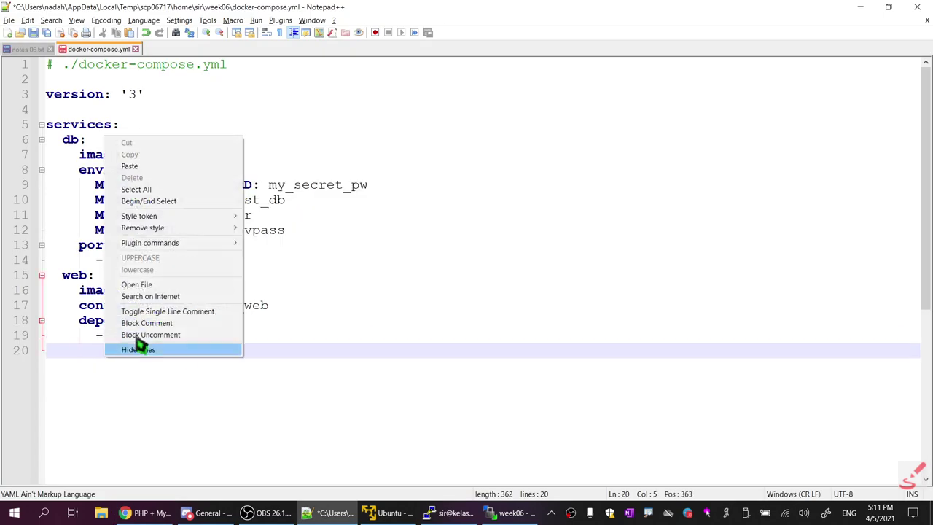
pyautogui.click(161, 166)
# Copy the './php/:/var/www/html/' volume mapping line from the tutorial
pyautogui.hotkey('alt', 'Tab')
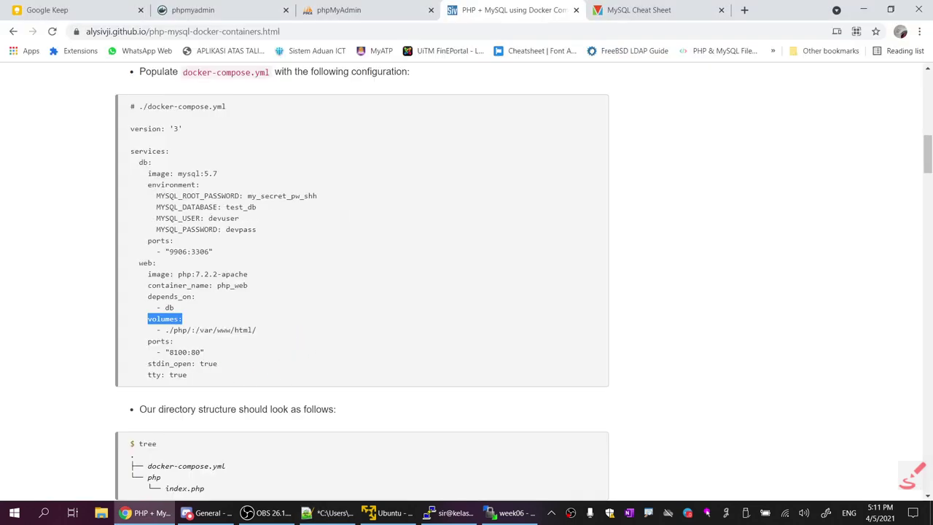
pyautogui.moveTo(156, 330); pyautogui.dragTo(256, 332)
pyautogui.rightClick(257, 332)
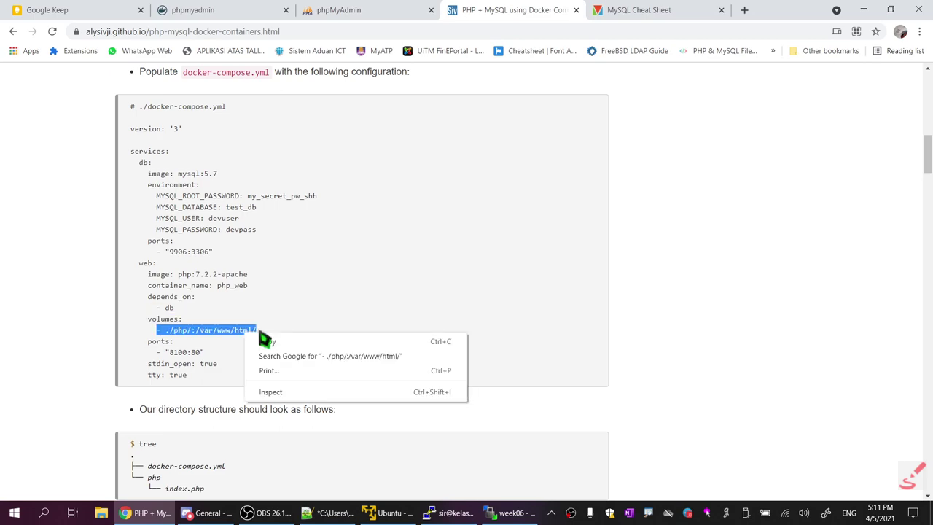
pyautogui.click(267, 342)
pyautogui.hotkey('alt', 'Tab')
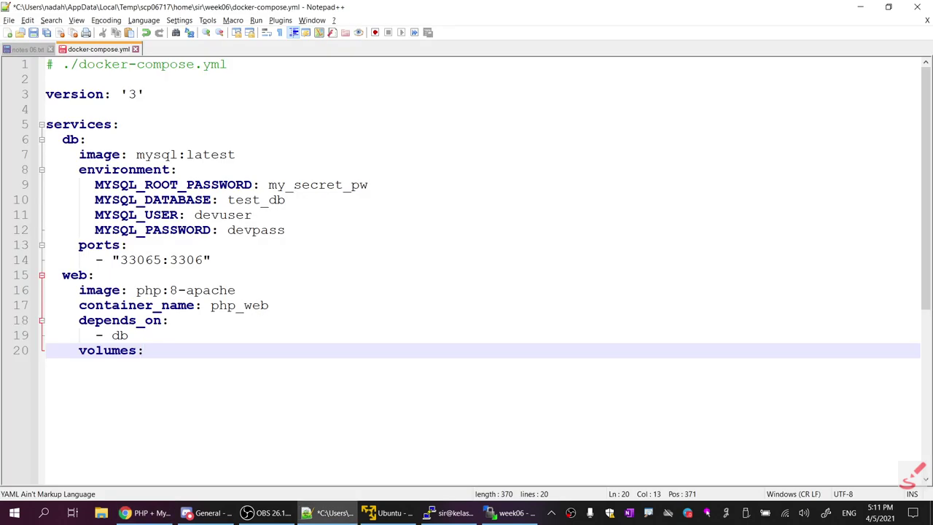
# Start line 21 under volumes: and open the remote php folder in WinSCP
pyautogui.press('Return')
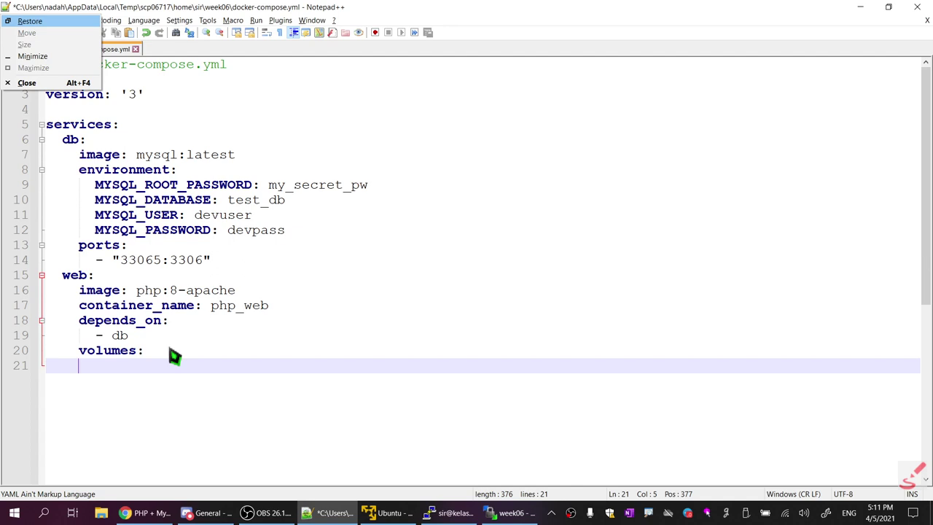
pyautogui.press('Escape')
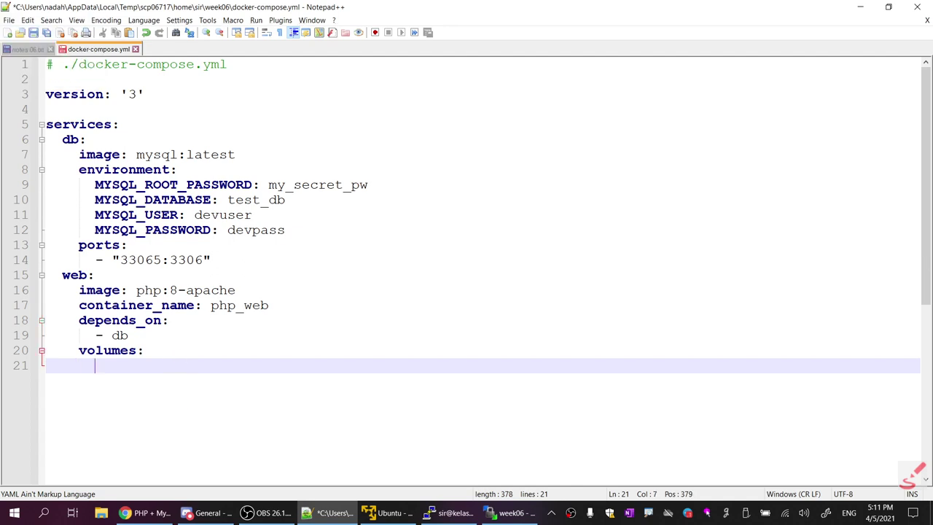
pyautogui.click(503, 513)
pyautogui.doubleClick(481, 134)
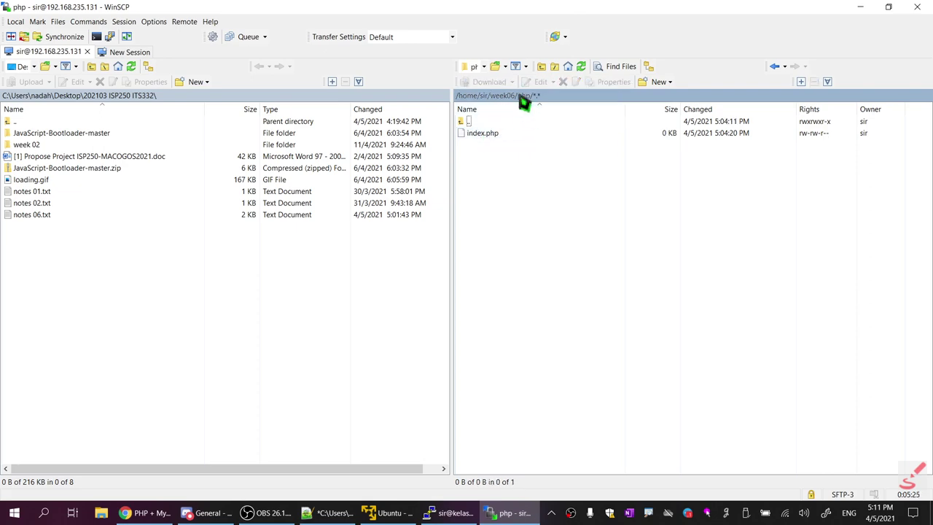
pyautogui.hotkey('alt', 'Tab')
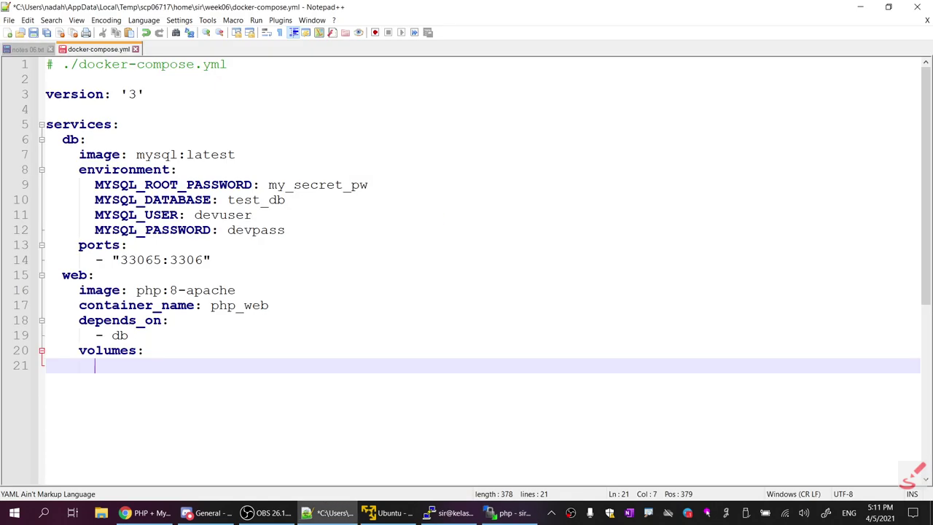
# Paste '- ./php/:/var/www/html/' onto line 21 under volumes
pyautogui.rightClick(203, 314)
pyautogui.click(123, 352)
pyautogui.press('Down')
pyautogui.rightClick(118, 368)
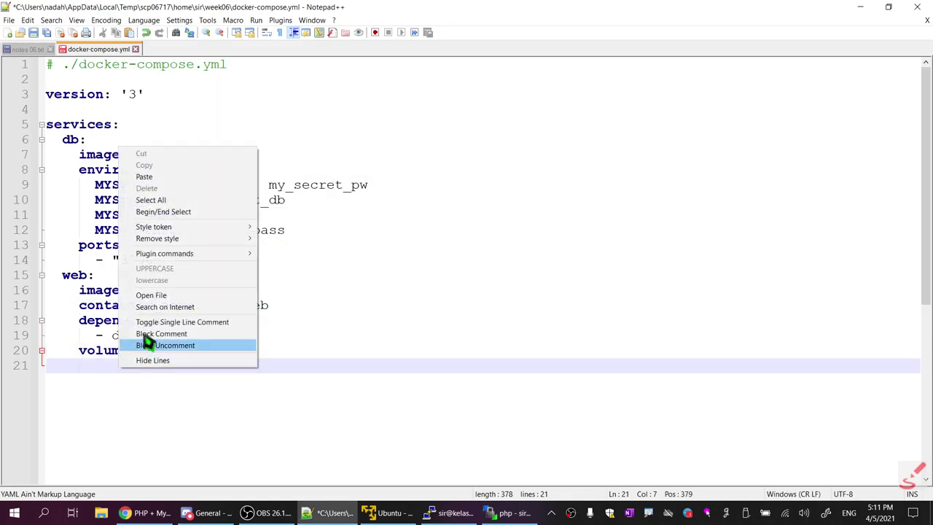
pyautogui.click(167, 175)
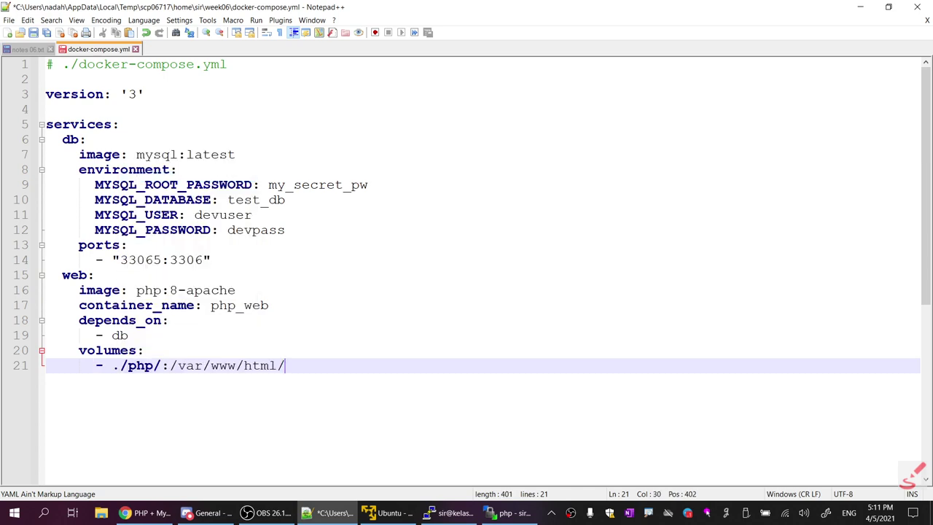
# Highlight the ./php and /var/www/html/ paths, then start line 22
pyautogui.moveTo(113, 365); pyautogui.dragTo(161, 365)
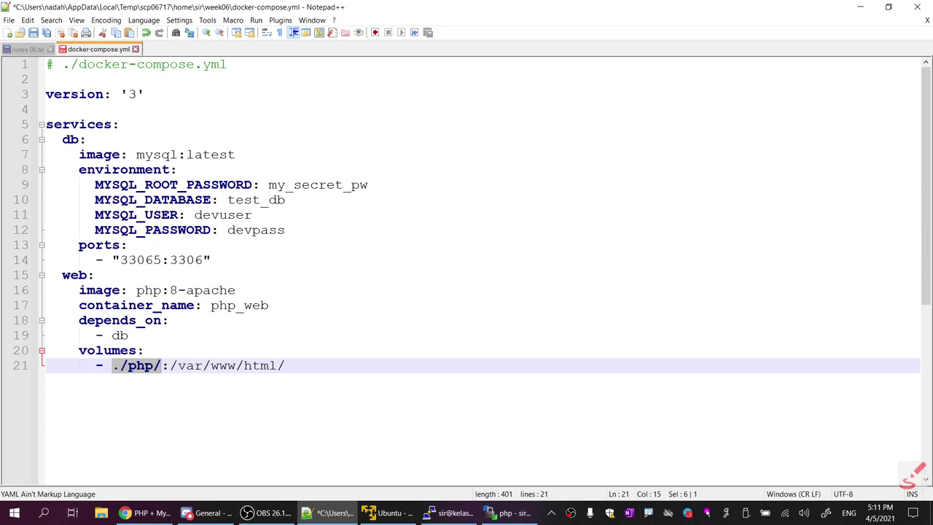
pyautogui.press('Right')
pyautogui.press('Right')
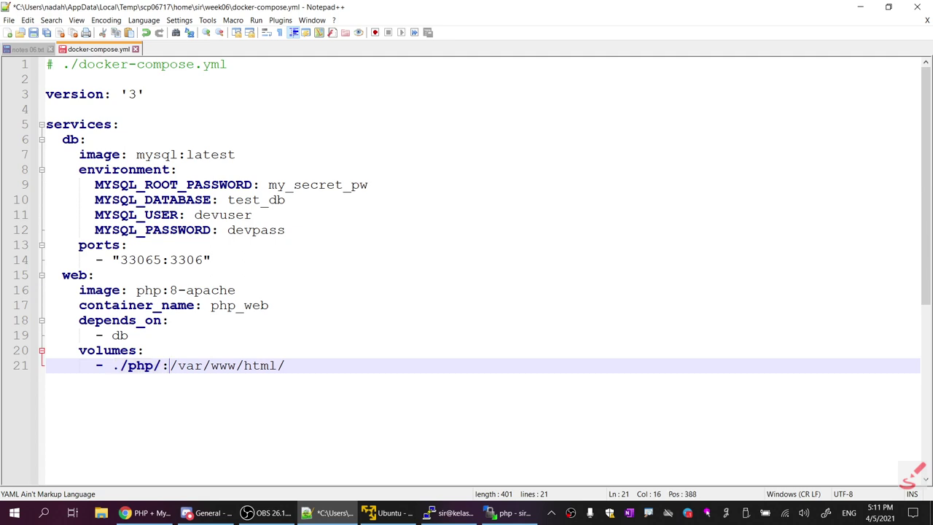
pyautogui.hotkey('shift', 'Right')
pyautogui.hotkey('shift', 'Right')
pyautogui.hotkey('shift', 'Right')
pyautogui.hotkey('shift', 'Right')
pyautogui.hotkey('shift', 'Right')
pyautogui.hotkey('shift', 'Right')
pyautogui.hotkey('shift', 'Right')
pyautogui.hotkey('shift', 'Right')
pyautogui.hotkey('shift', 'Right')
pyautogui.hotkey('shift', 'Right')
pyautogui.hotkey('shift', 'Right')
pyautogui.hotkey('shift', 'Right')
pyautogui.hotkey('shift', 'Right')
pyautogui.hotkey('shift', 'Right')
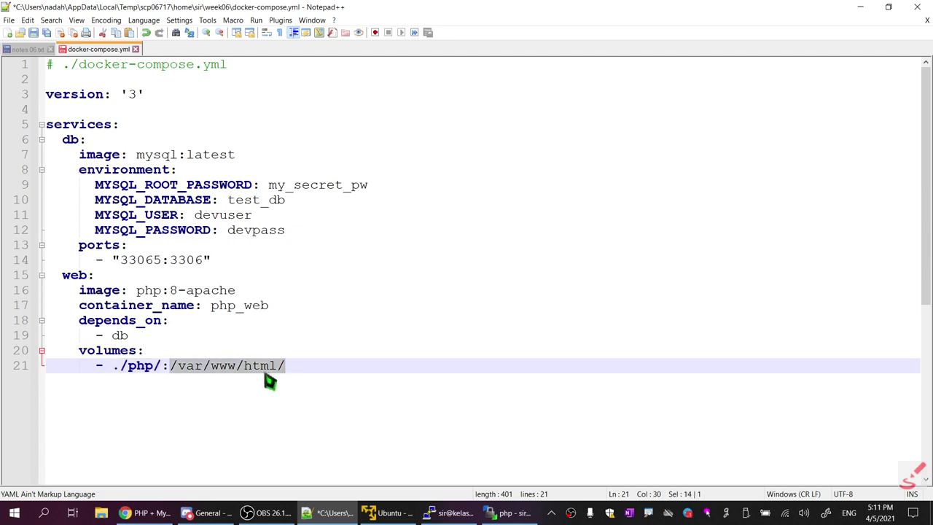
pyautogui.press('Right')
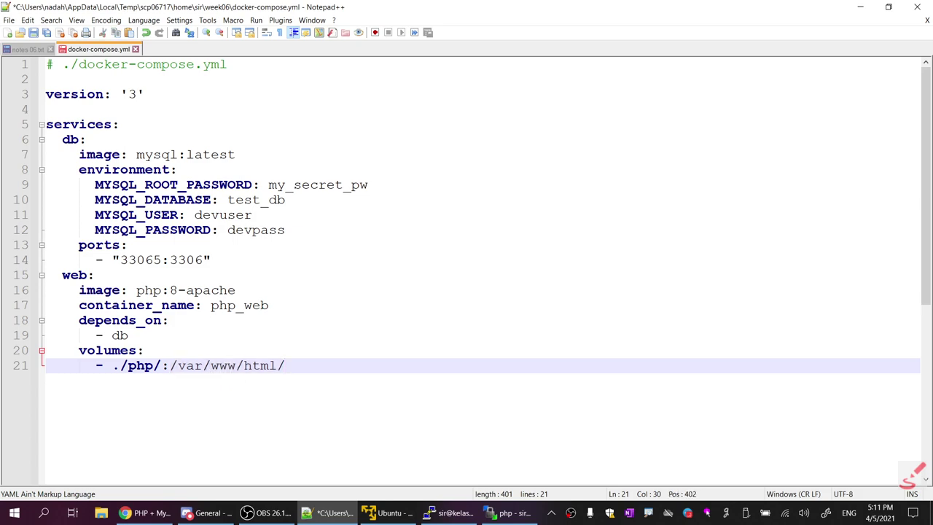
pyautogui.press('Return')
# Copy the web service's 'ports:' and '- "8100:80"' lines from the tutorial
pyautogui.hotkey('alt', 'Tab')
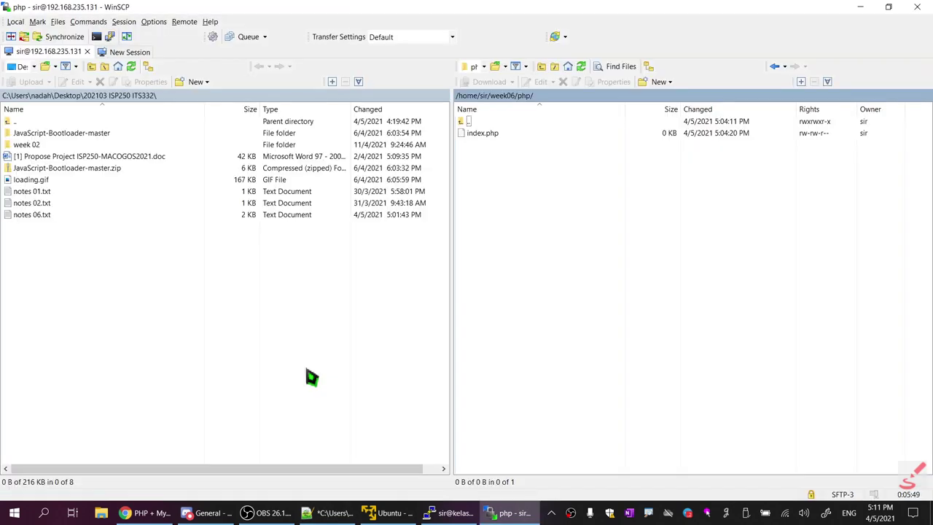
pyautogui.hotkey('alt', 'Tab')
pyautogui.hotkey('alt', 'Tab')
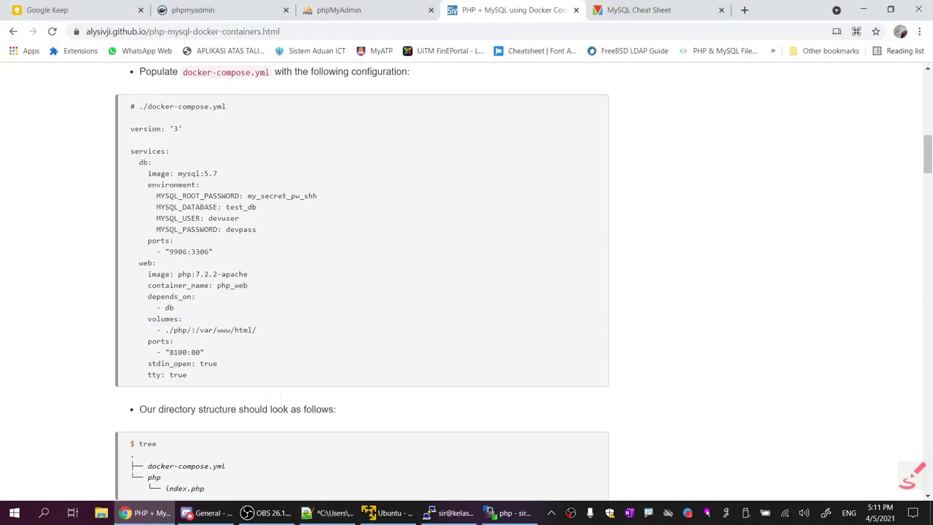
pyautogui.moveTo(131, 337); pyautogui.dragTo(205, 355)
pyautogui.click(157, 351)
pyautogui.moveTo(148, 340); pyautogui.dragTo(204, 353)
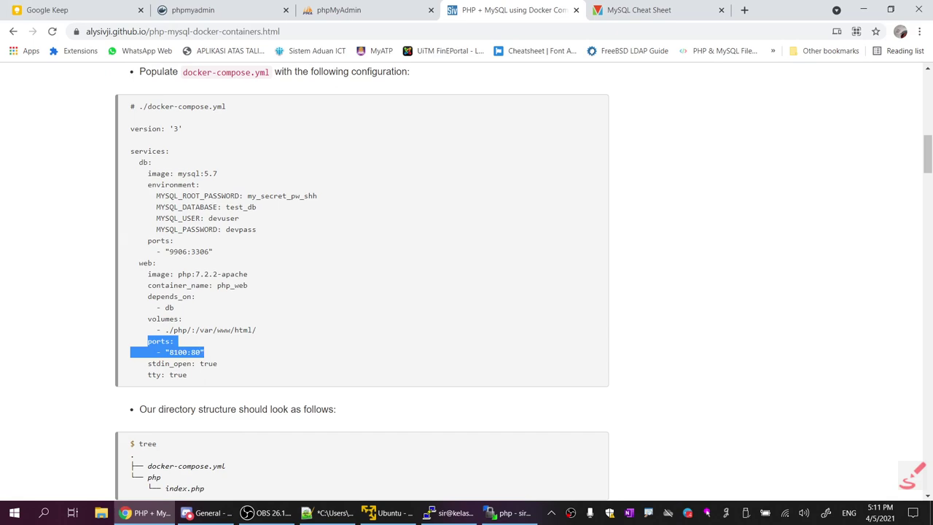
pyautogui.hotkey('alt', 'Tab')
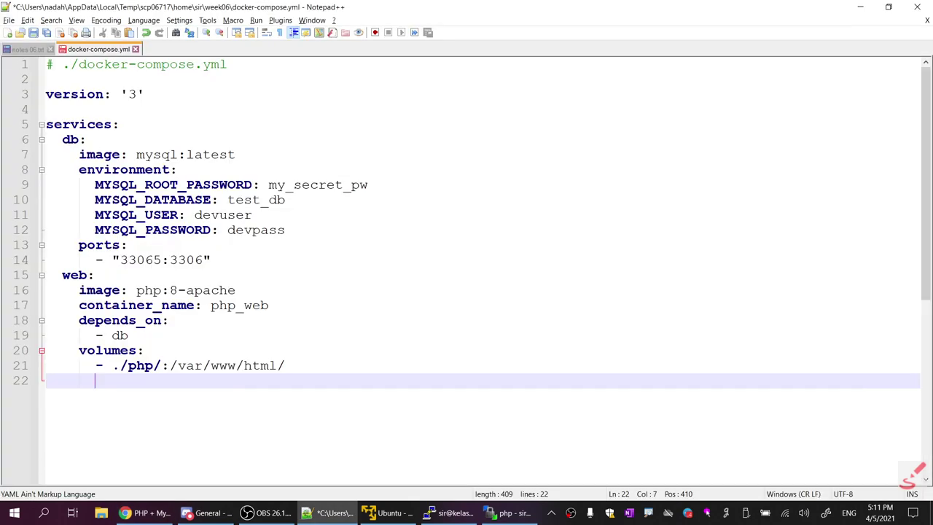
# Paste the ports lines into the web service and retype host port 8100 as 8085
pyautogui.press('BackSpace')
pyautogui.press('BackSpace')
pyautogui.hotkey('ctrl', 'v')
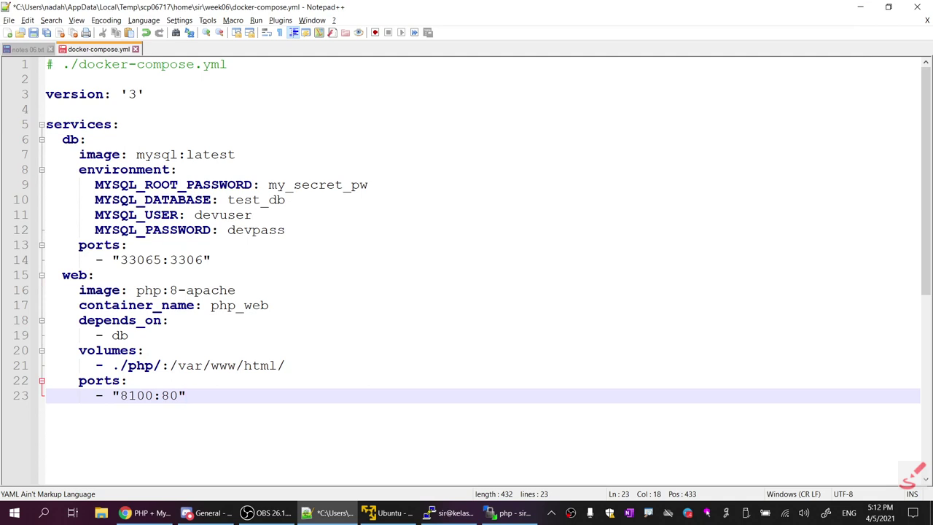
pyautogui.press('Left')
pyautogui.press('Left')
pyautogui.press('Left')
pyautogui.press('Left')
pyautogui.hotkey('shift', 'Left')
pyautogui.hotkey('shift', 'Left')
pyautogui.hotkey('shift', 'Left')
pyautogui.hotkey('shift', 'Left')
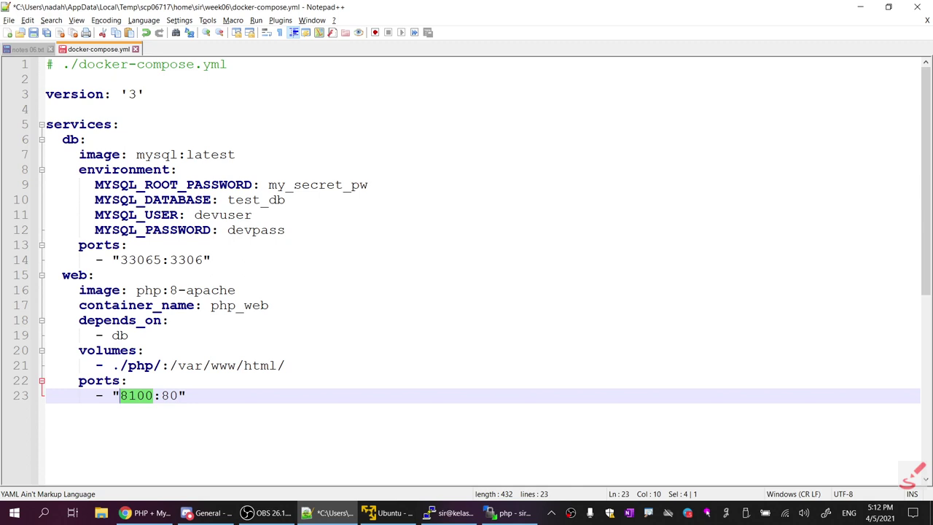
pyautogui.write('80')
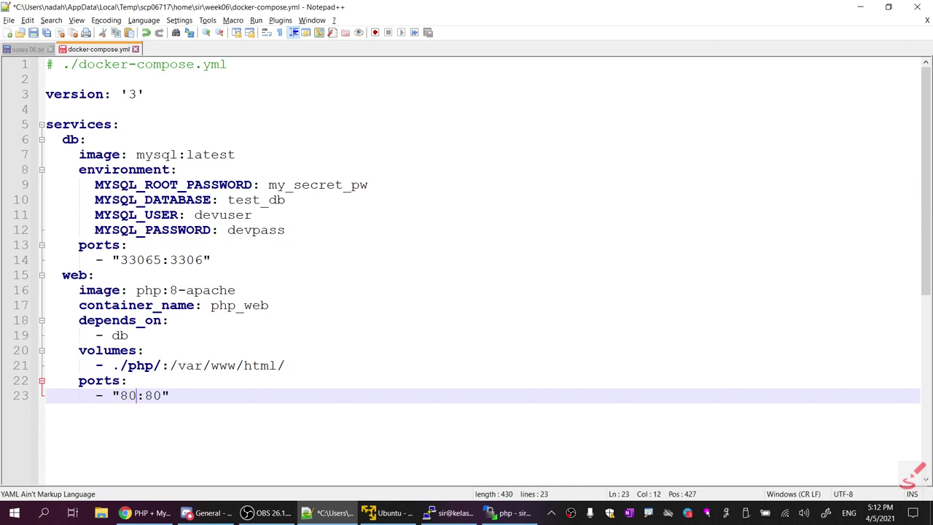
pyautogui.write('88')
pyautogui.press('BackSpace')
pyautogui.write('5')
# Compare against the db port 33065 and correct the web host port to 8065
pyautogui.moveTo(153, 260); pyautogui.dragTo(161, 259)
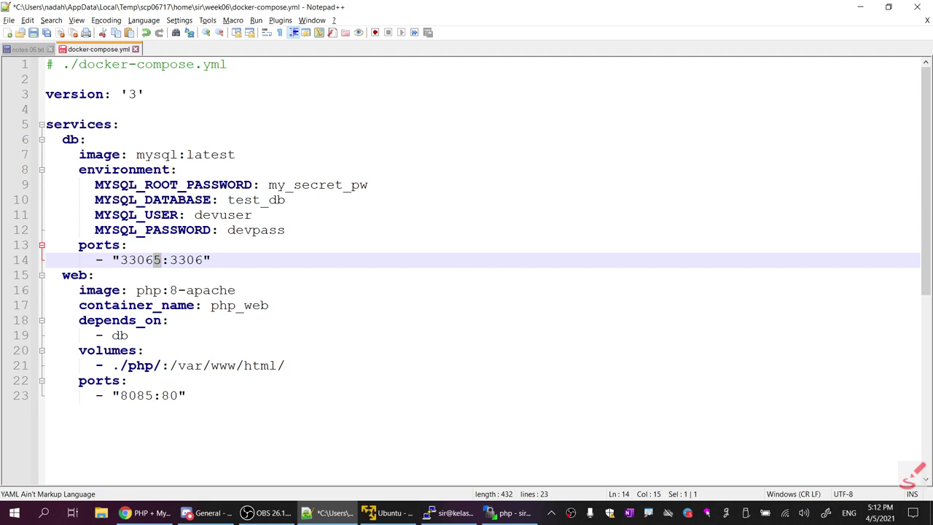
pyautogui.click(145, 395)
pyautogui.press('BackSpace')
pyautogui.write('6')
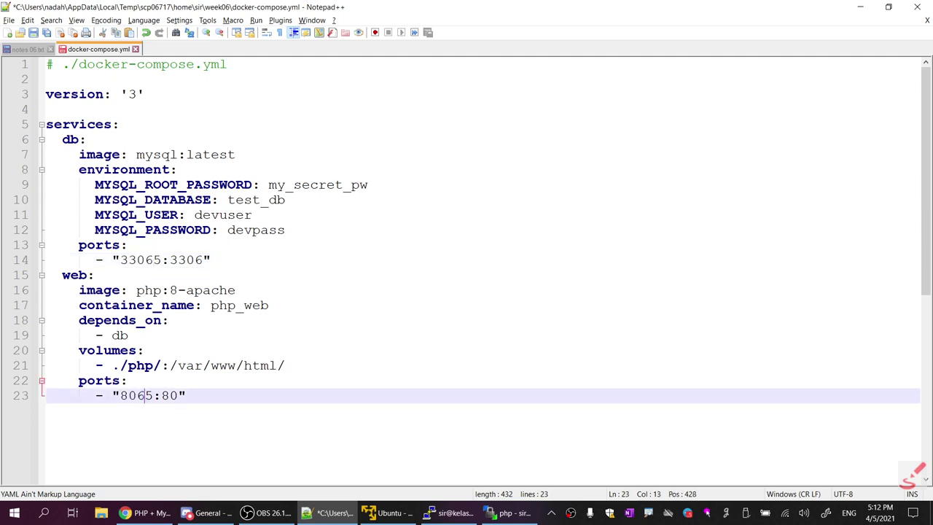
pyautogui.moveTo(145, 259); pyautogui.dragTo(169, 259)
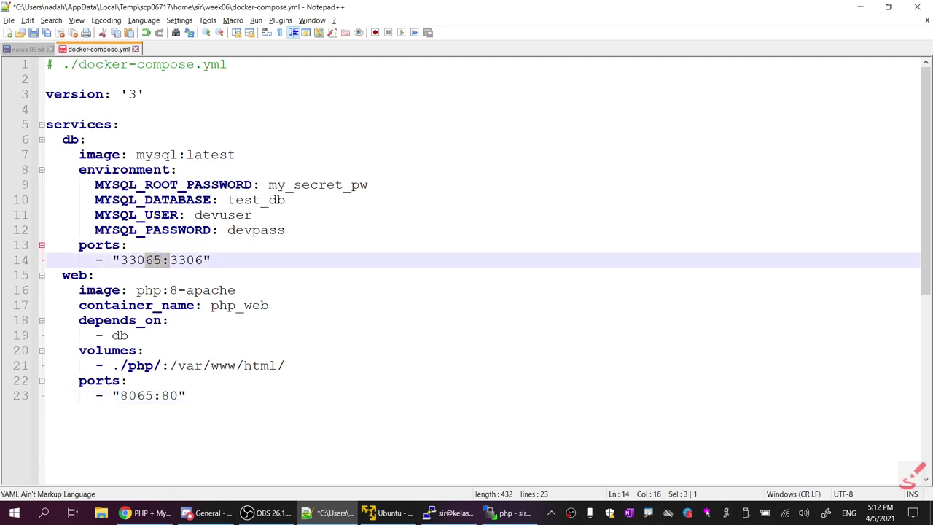
pyautogui.moveTo(137, 395); pyautogui.dragTo(153, 395)
pyautogui.click(186, 395)
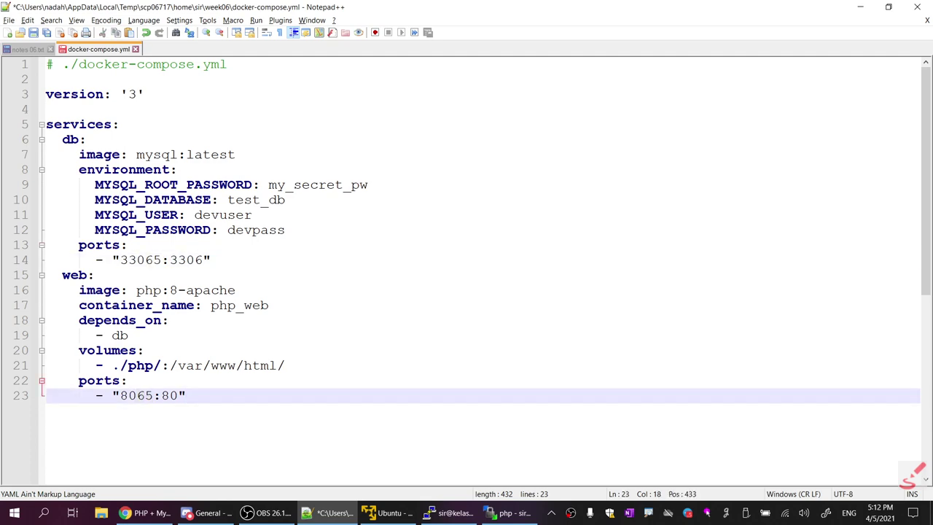
pyautogui.hotkey('alt', 'Tab')
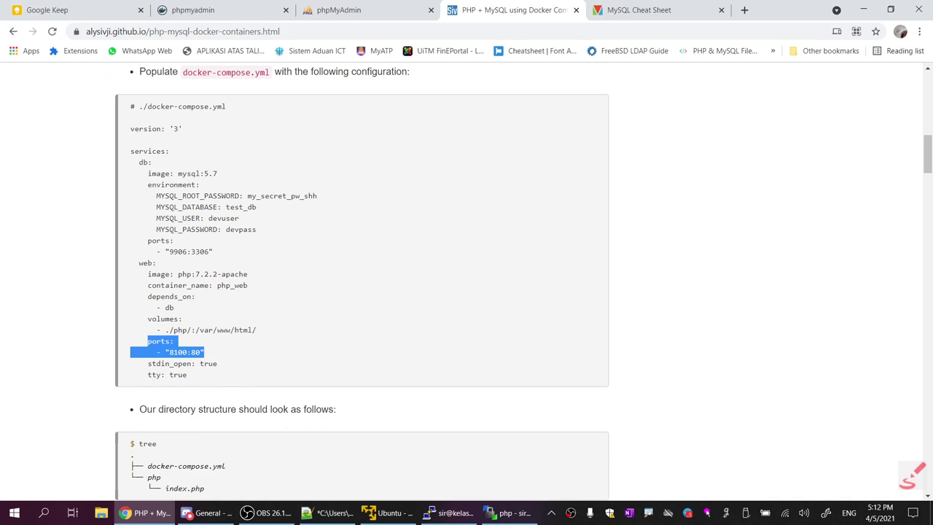
# Save docker-compose.yml and switch to the notes 06.txt file
pyautogui.moveTo(148, 363); pyautogui.dragTo(211, 377)
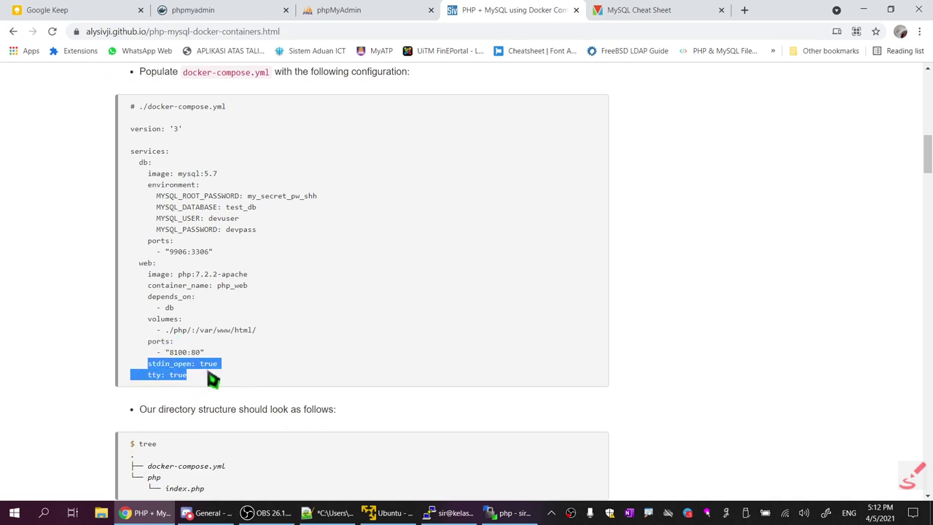
pyautogui.click(178, 374)
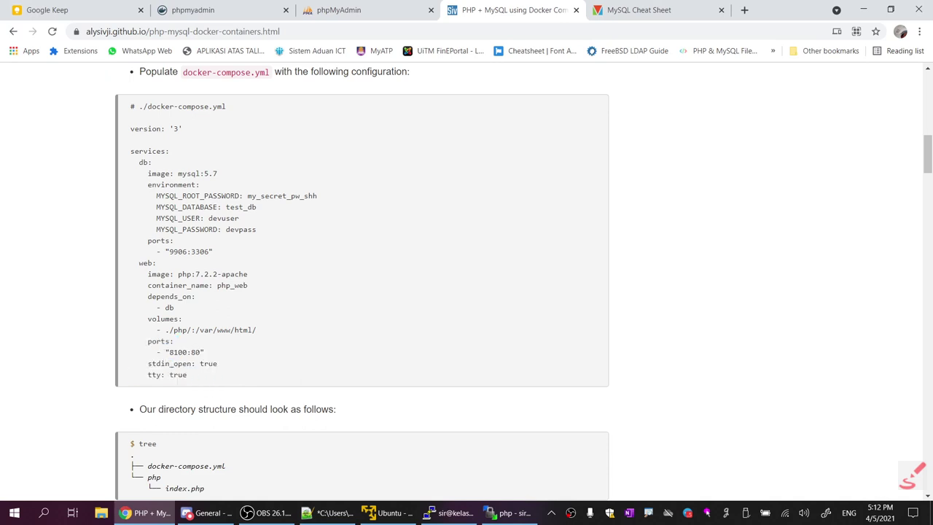
pyautogui.hotkey('alt', 'Tab')
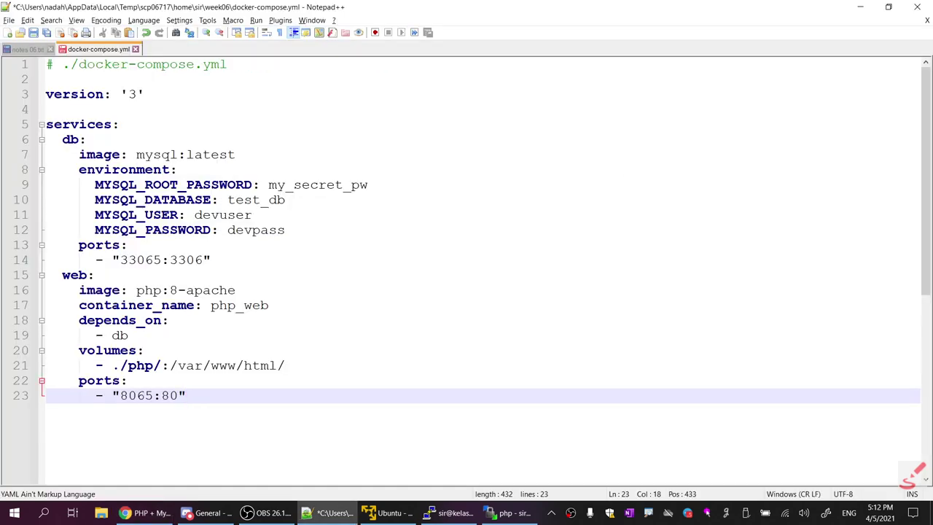
pyautogui.click(33, 32)
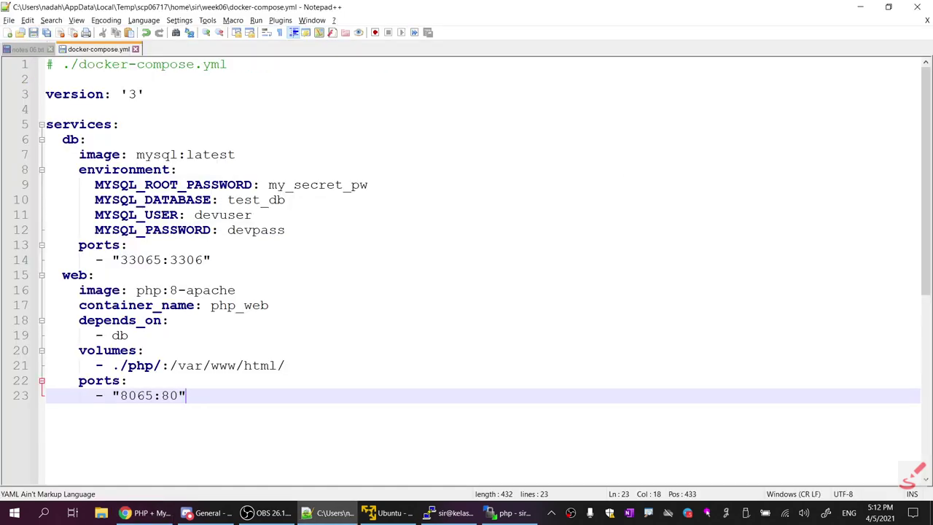
pyautogui.click(235, 290)
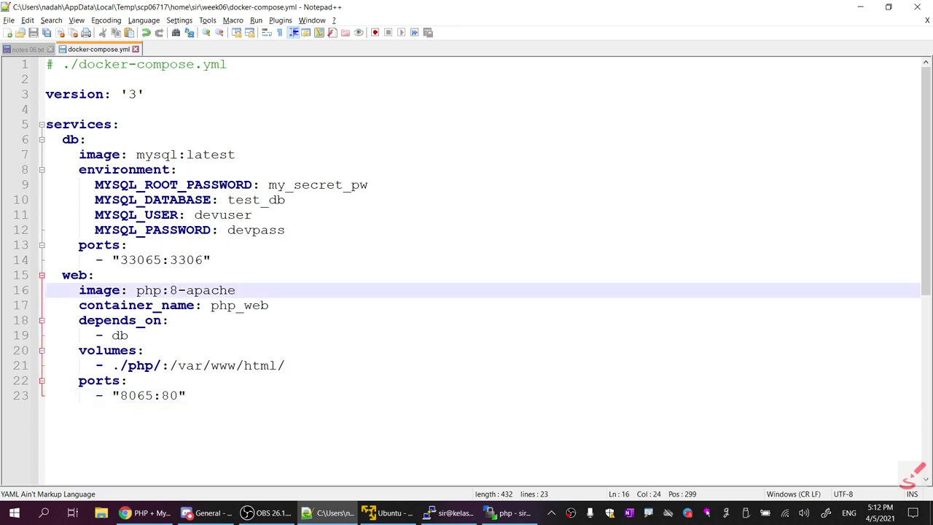
pyautogui.click(37, 51)
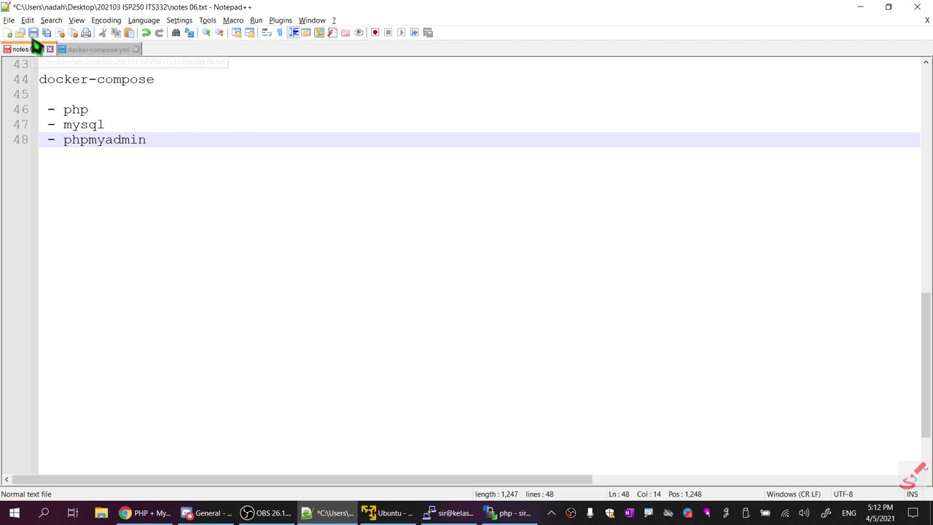
# Save notes 06.txt and place the caret on the blank line under docker-compose
pyautogui.click(33, 35)
pyautogui.click(104, 53)
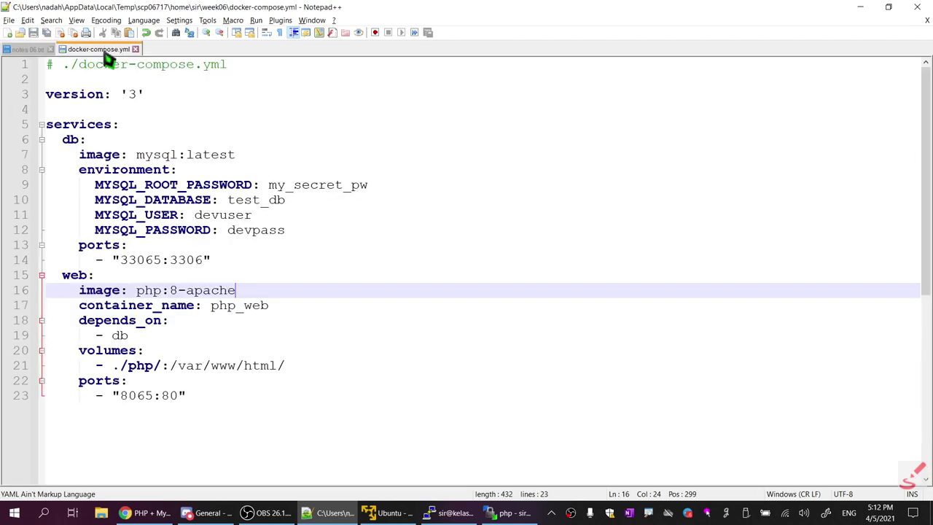
pyautogui.click(40, 51)
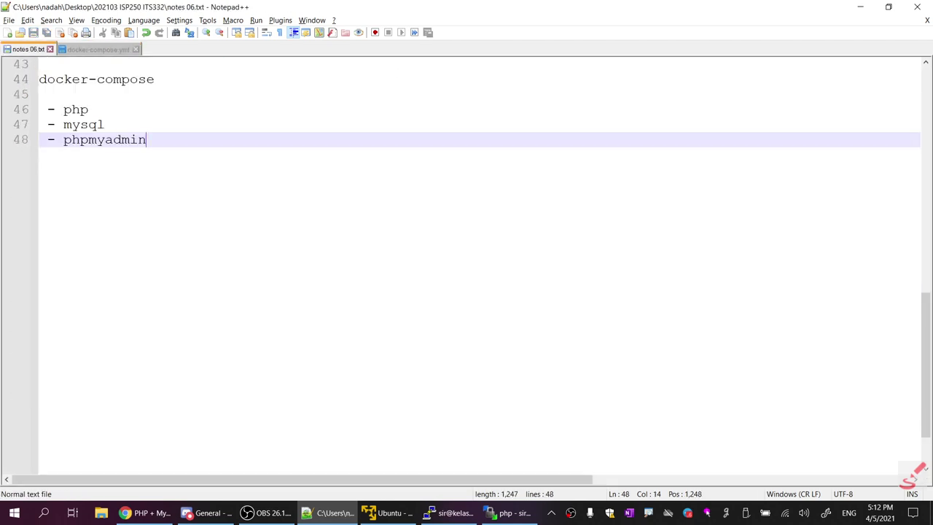
pyautogui.click(155, 78)
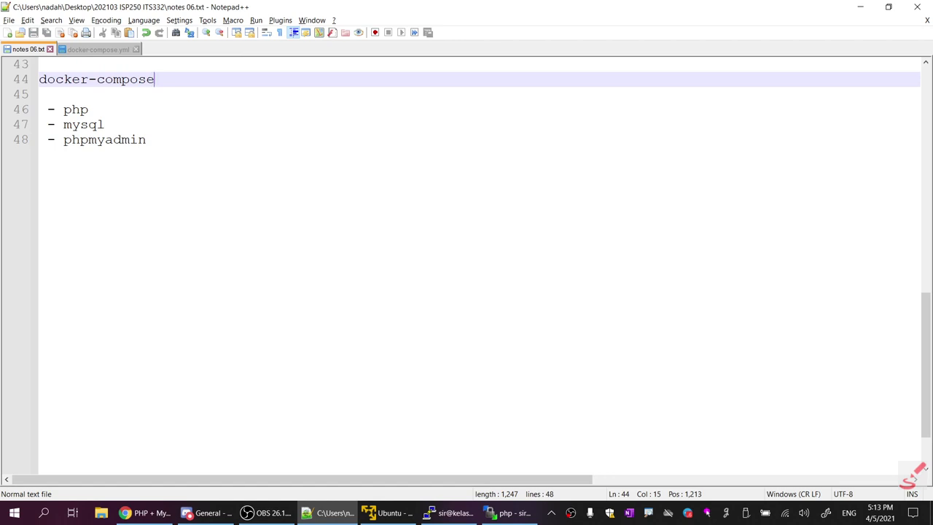
pyautogui.click(39, 94)
# Add 'for three containers' above the container list, then go to the end of docker-compose.yml
pyautogui.press('Down')
pyautogui.press('Down')
pyautogui.press('Down')
pyautogui.press('End')
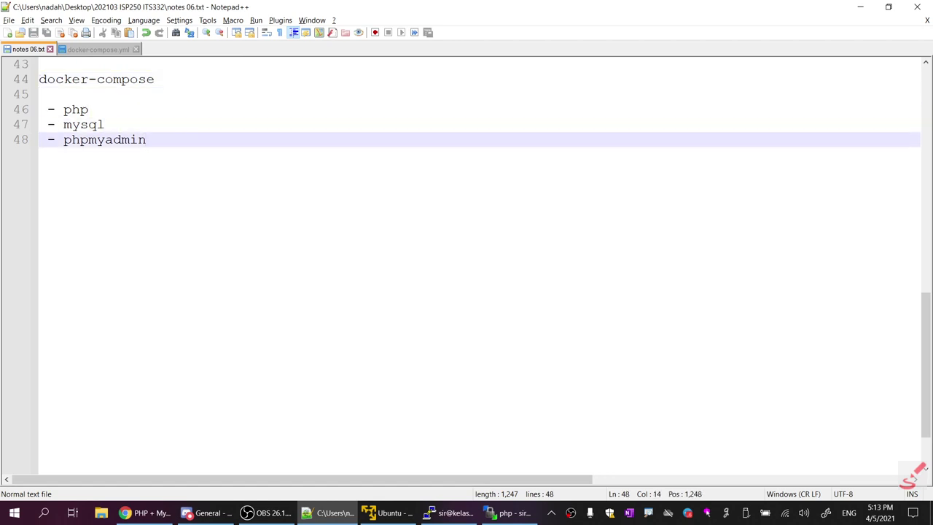
pyautogui.press('Up')
pyautogui.press('Up')
pyautogui.press('Up')
pyautogui.press('Return')
pyautogui.write('f')
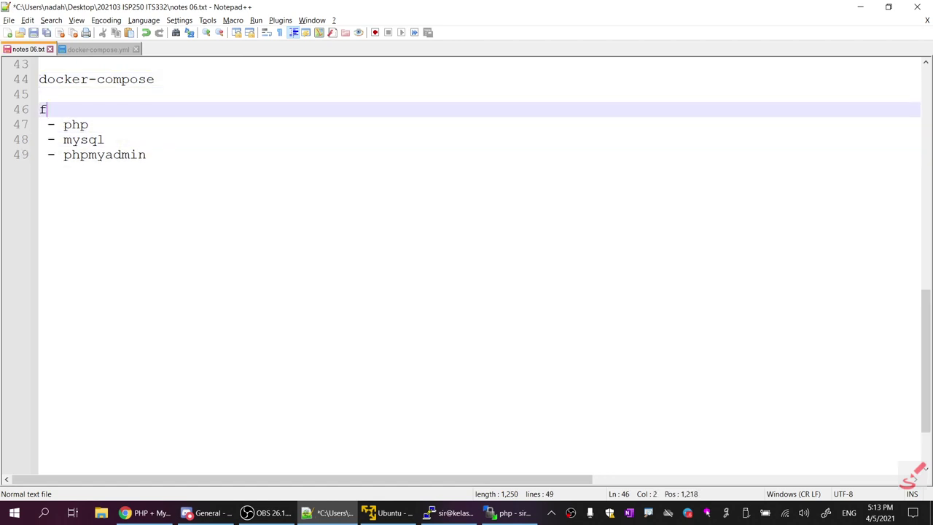
pyautogui.write('or three co')
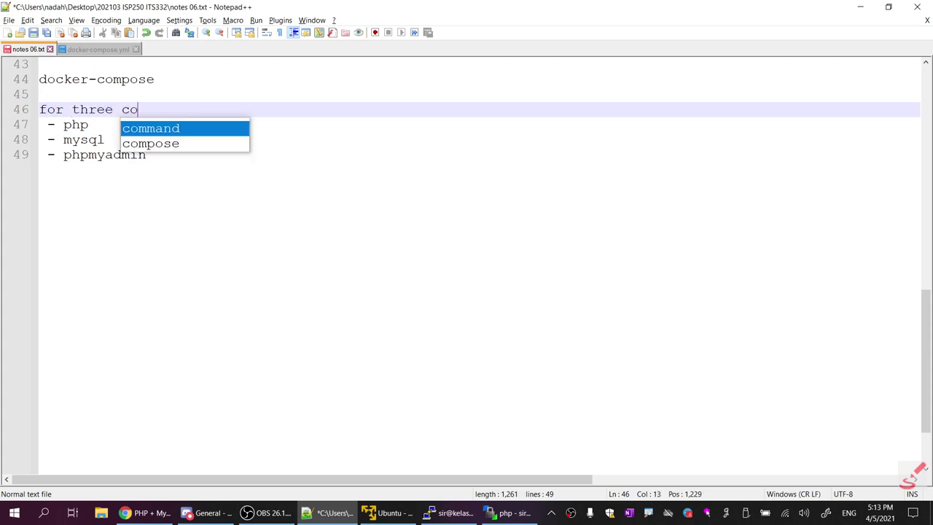
pyautogui.write('ntainers')
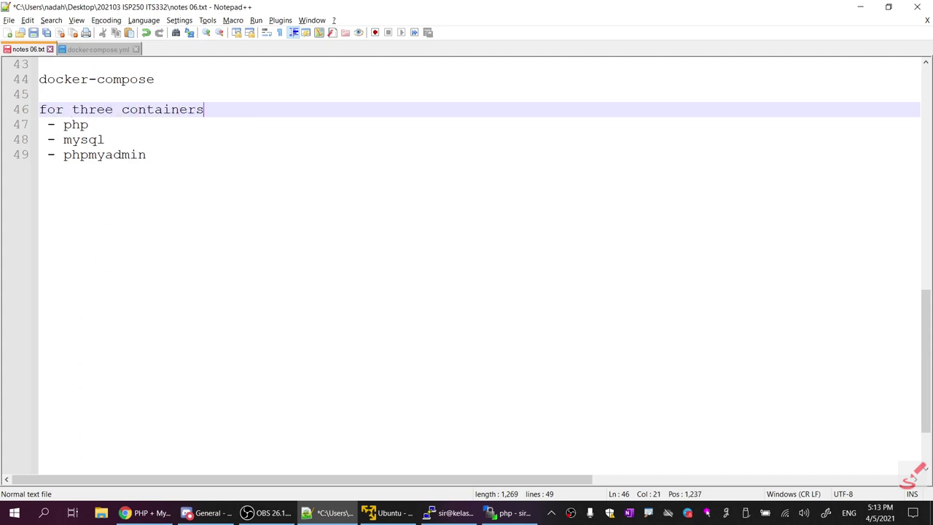
pyautogui.press('Down')
pyautogui.press('Down')
pyautogui.press('Down')
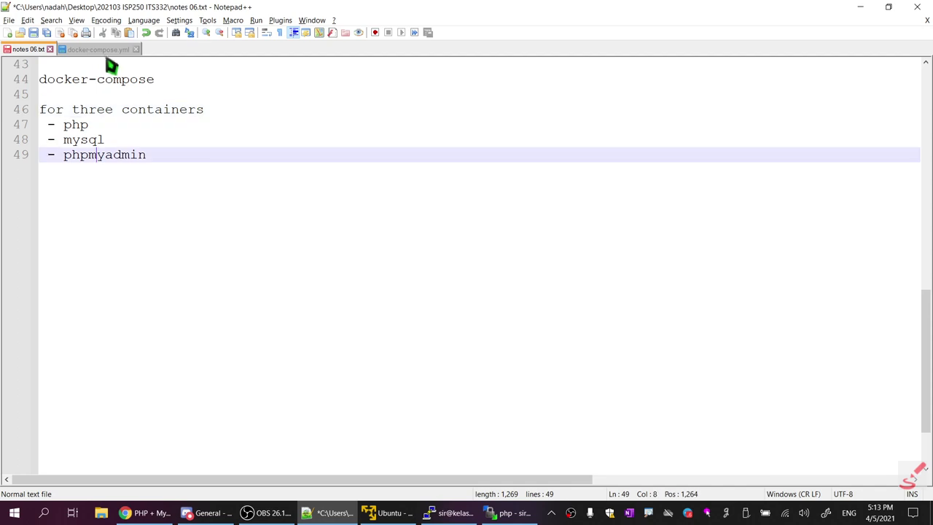
pyautogui.click(105, 54)
pyautogui.hotkey('ctrl', 'End')
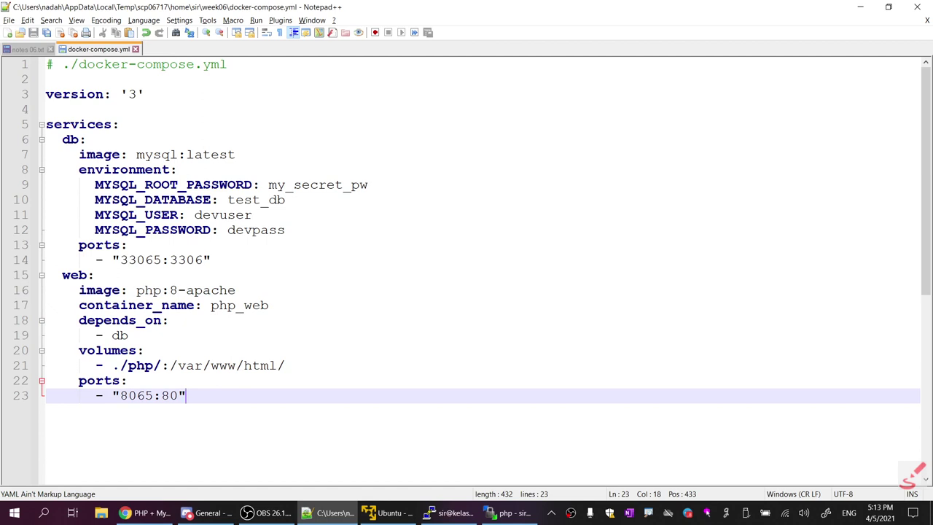
# Add a pma service using the phpmyadmin:latest image below the web service
pyautogui.press('Return')
pyautogui.press('BackSpace')
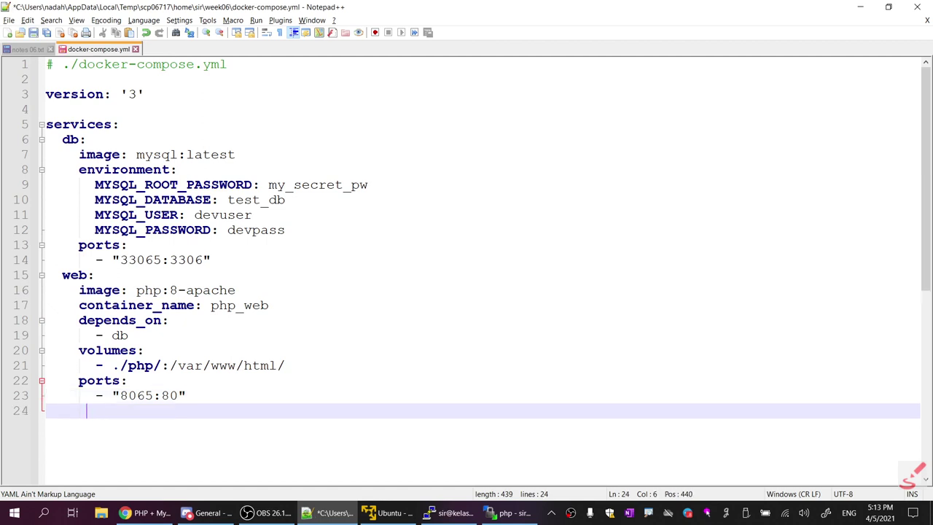
pyautogui.press('BackSpace')
pyautogui.press('BackSpace')
pyautogui.press('BackSpace')
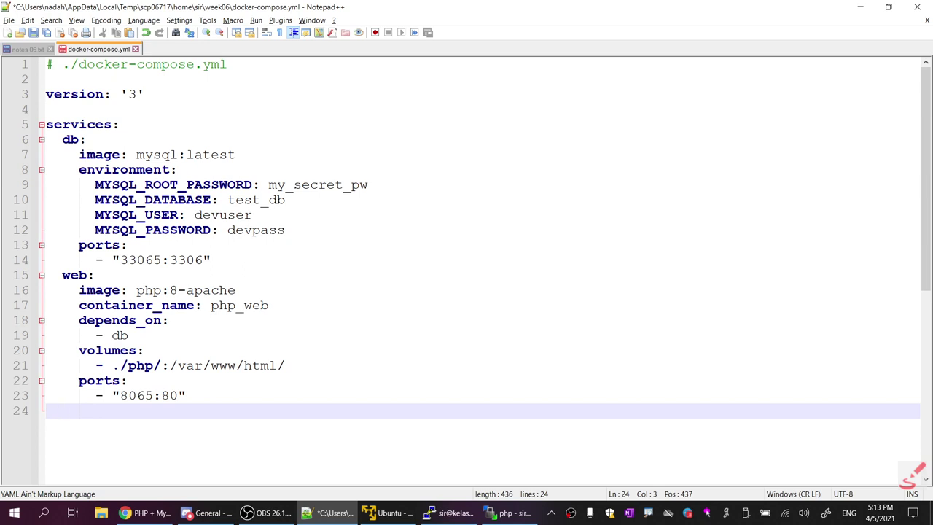
pyautogui.write('pma:')
pyautogui.press('Return')
pyautogui.press('Tab')
pyautogui.write('image')
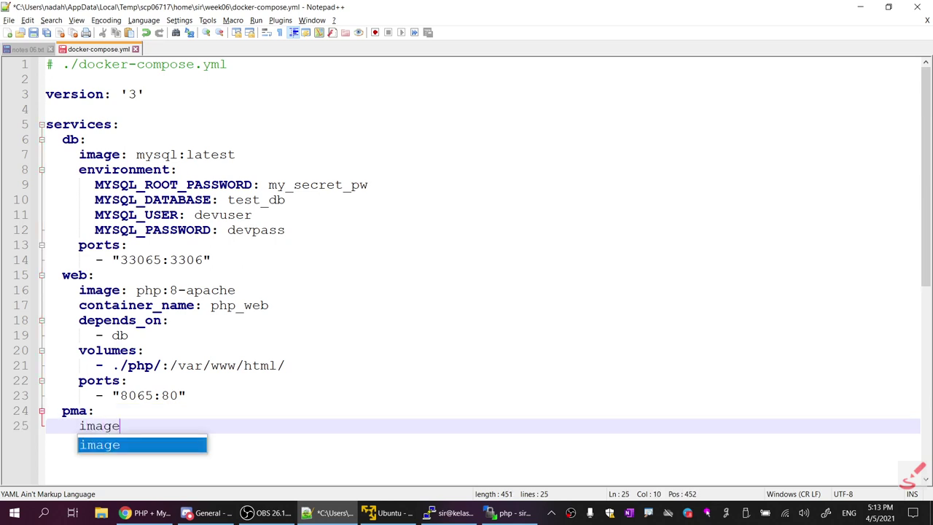
pyautogui.write(': php')
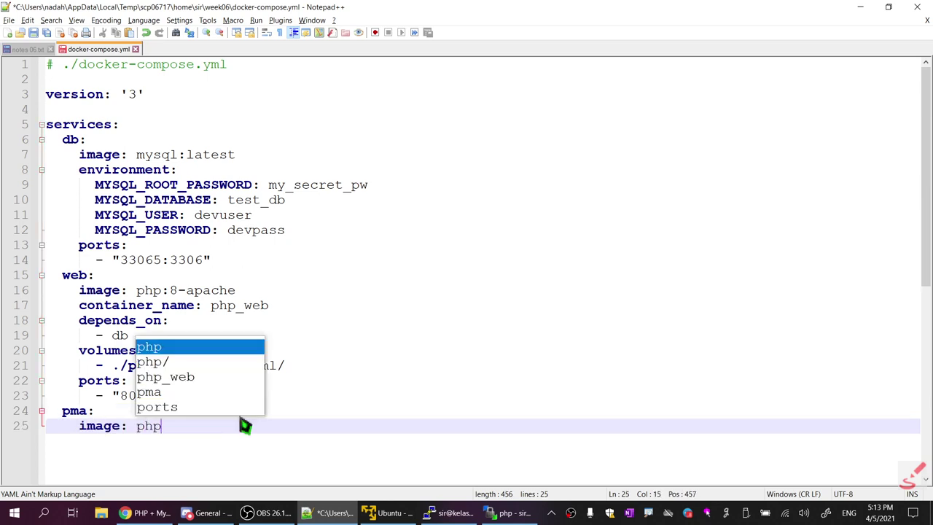
pyautogui.write('myadmin')
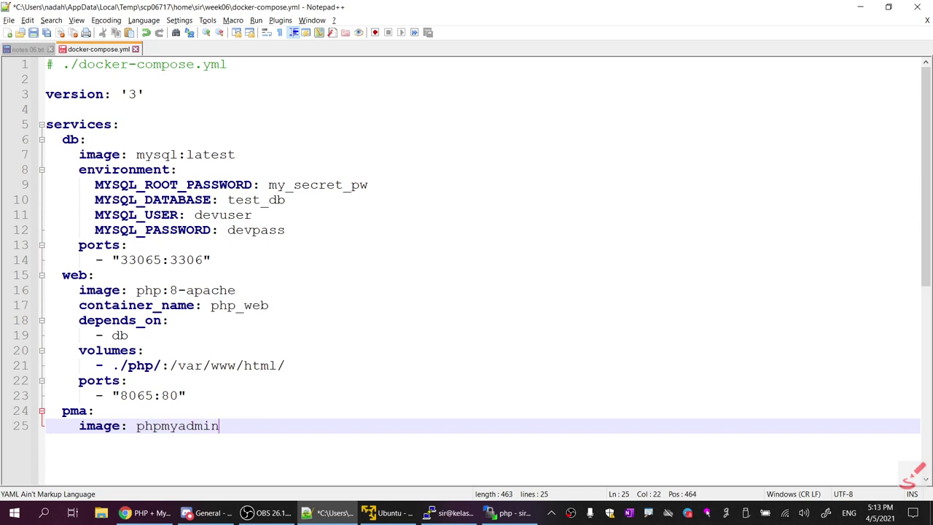
pyautogui.write(':latest')
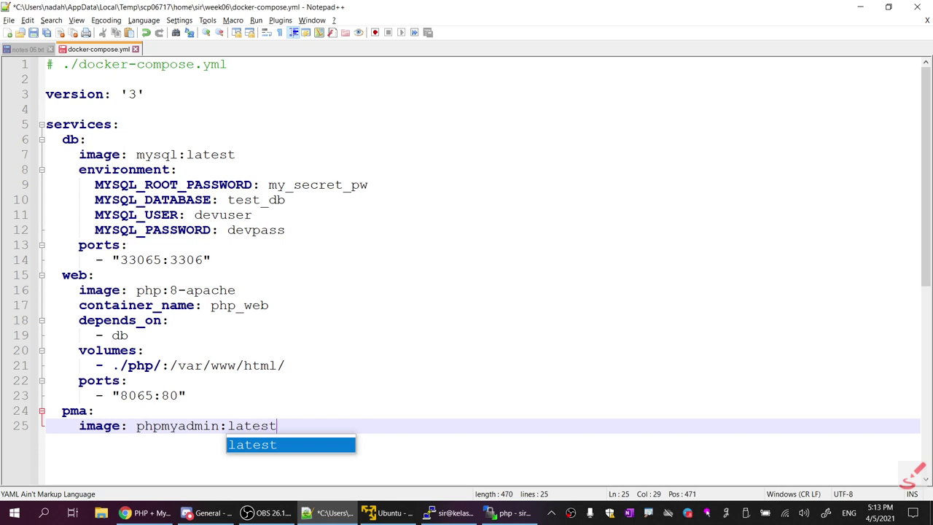
pyautogui.press('Escape')
pyautogui.press('Return')
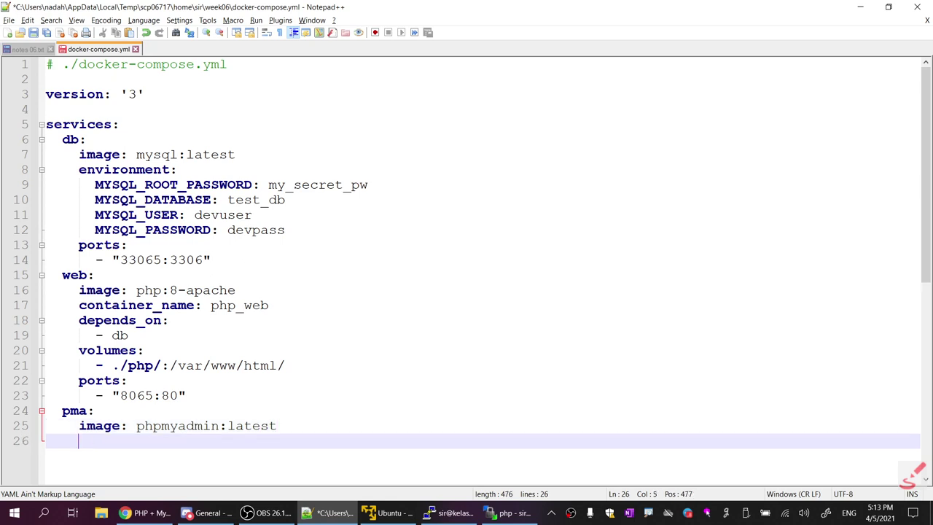
# Copy the web service's depends_on db block into the pma service
pyautogui.write('con')
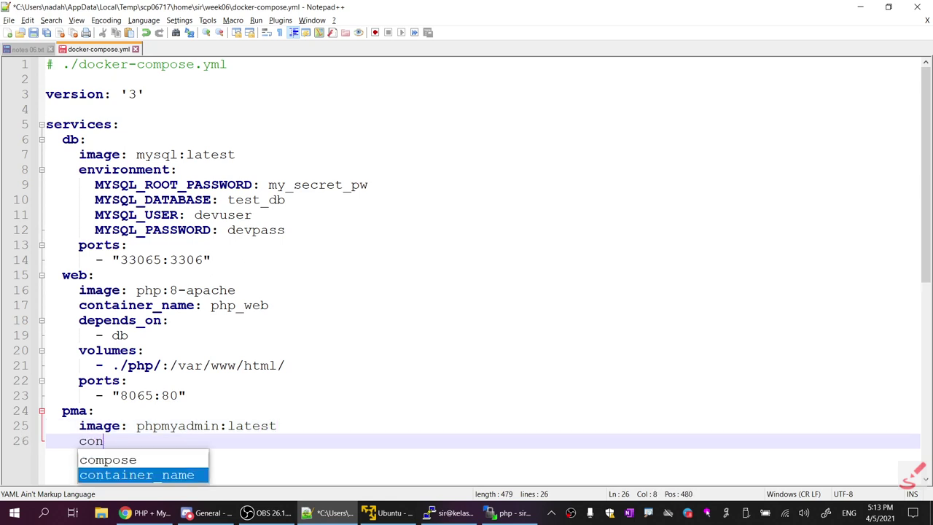
pyautogui.press('BackSpace')
pyautogui.press('BackSpace')
pyautogui.press('BackSpace')
pyautogui.write('de')
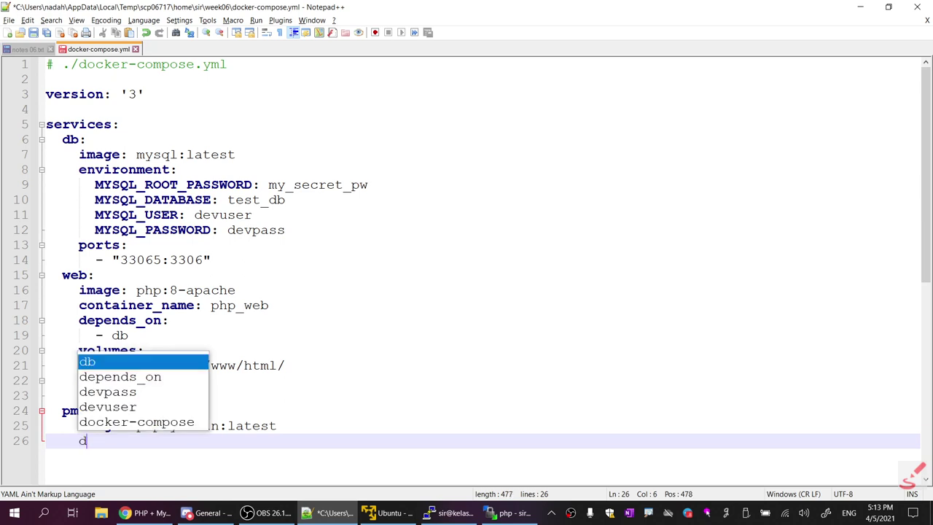
pyautogui.press('BackSpace')
pyautogui.press('BackSpace')
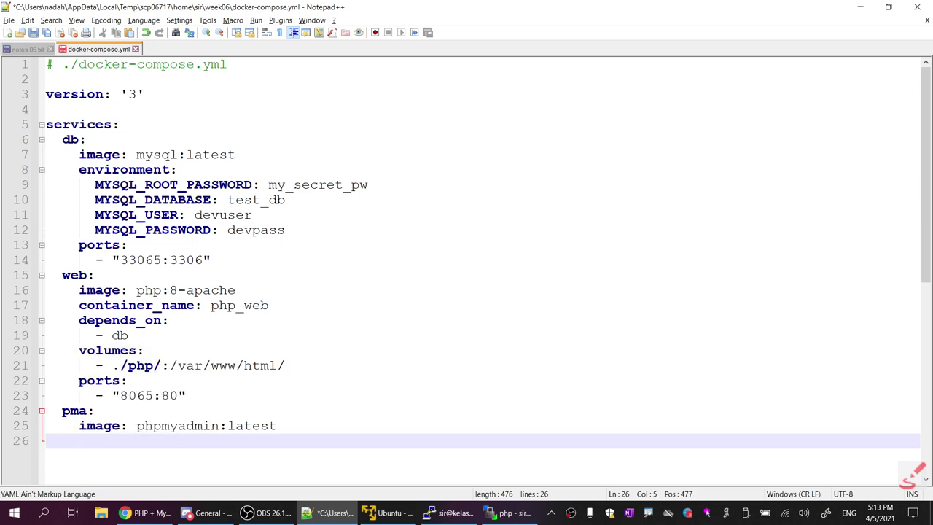
pyautogui.moveTo(79, 320); pyautogui.dragTo(129, 334)
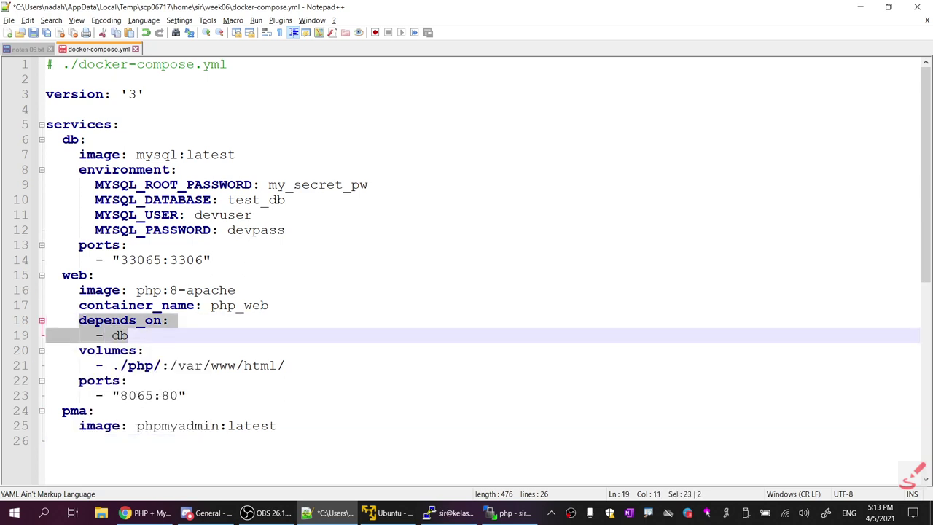
pyautogui.hotkey('ctrl', 'c')
pyautogui.click(78, 441)
pyautogui.hotkey('ctrl', 'v')
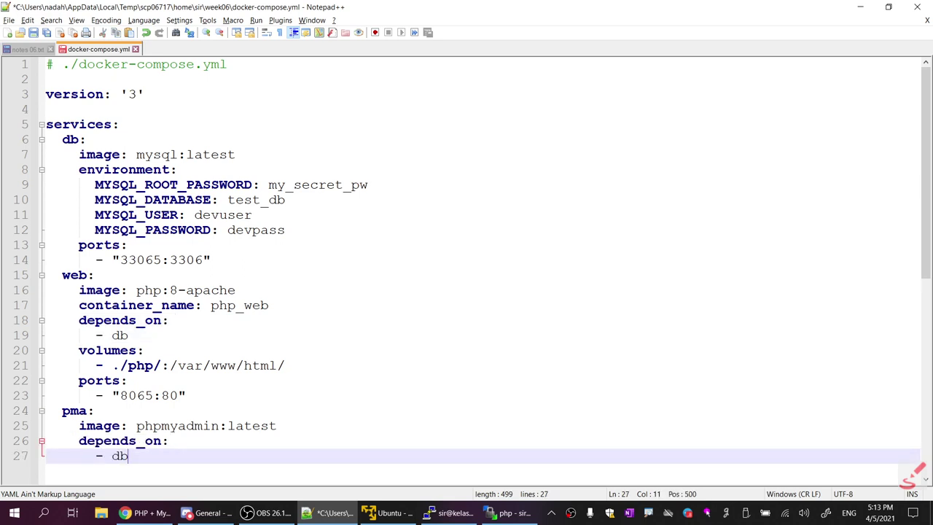
# Give pma a ports mapping of 8865:80 and save docker-compose.yml
pyautogui.moveTo(79, 381); pyautogui.dragTo(186, 395)
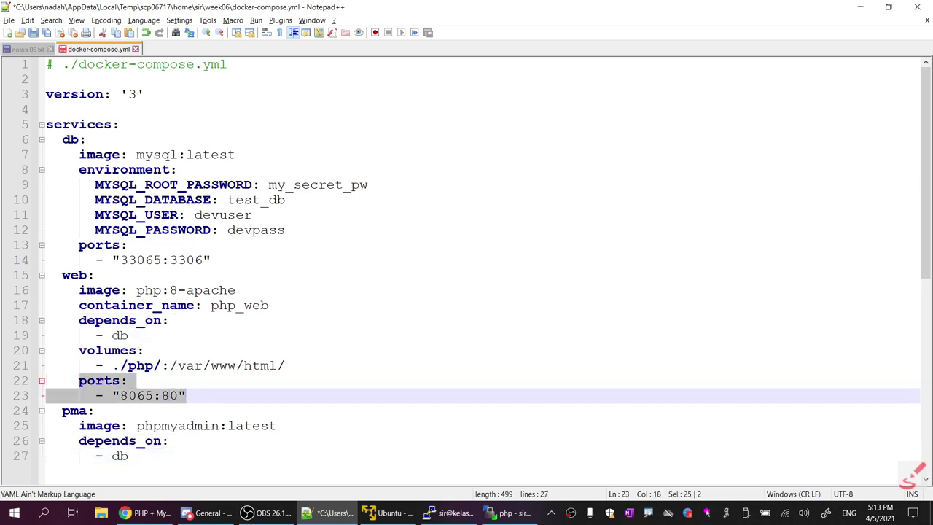
pyautogui.click(128, 456)
pyautogui.press('Return')
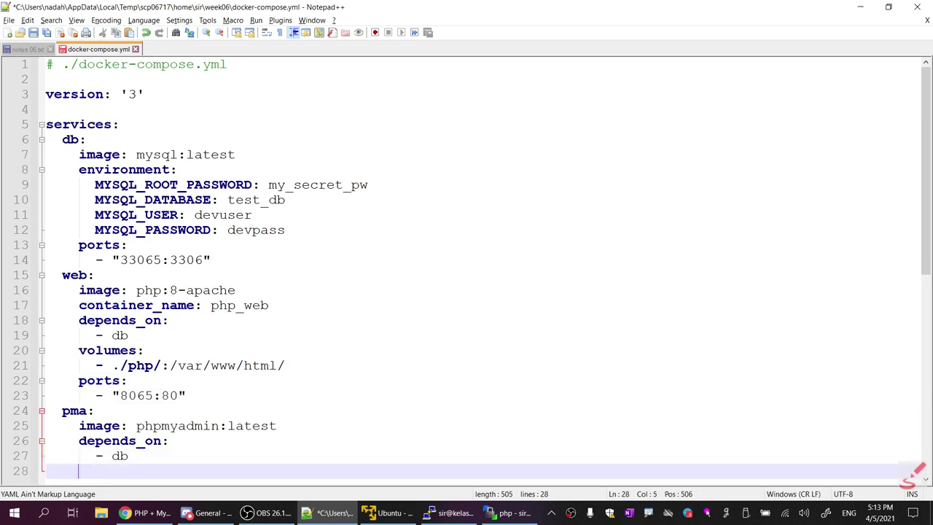
pyautogui.hotkey('ctrl', 'v')
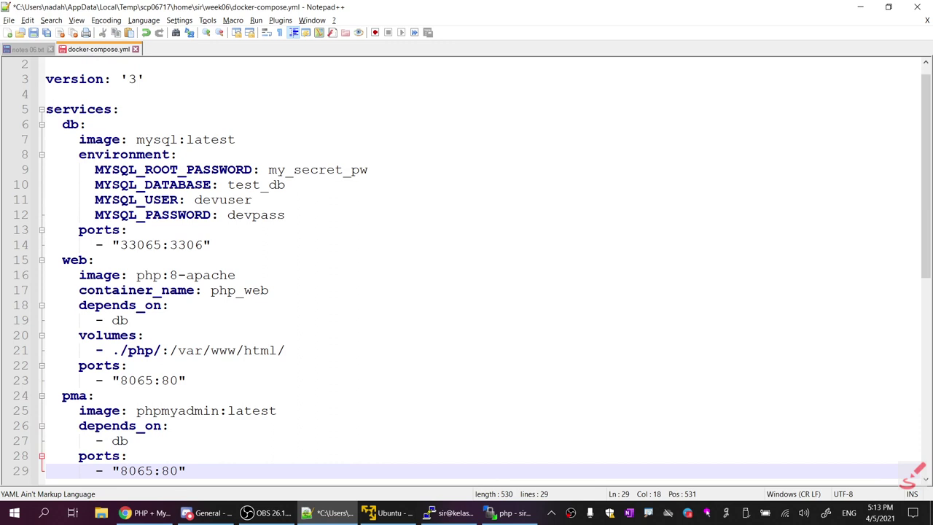
pyautogui.click(145, 470)
pyautogui.hotkey('shift', 'Left')
pyautogui.tripleClick(132, 477)
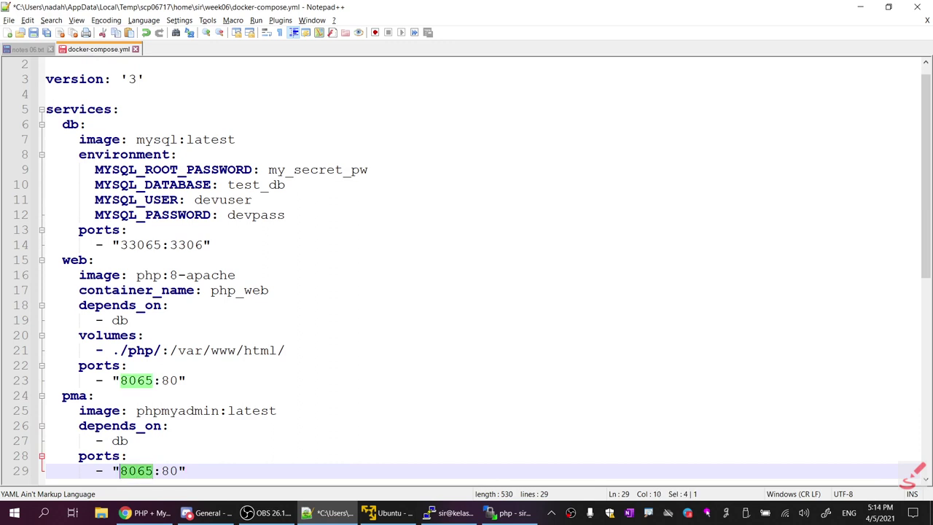
pyautogui.click(133, 478)
pyautogui.hotkey('shift', 'Left')
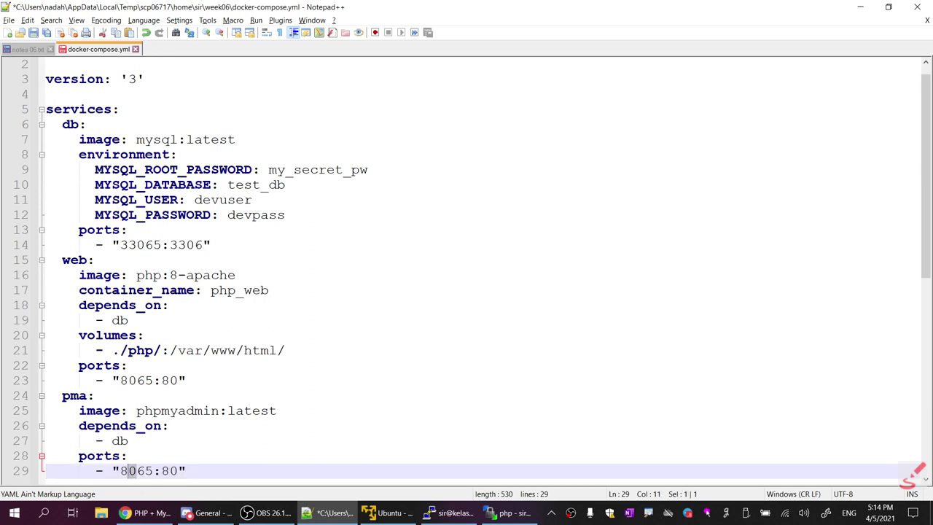
pyautogui.write('8')
pyautogui.scroll(-2, 466, 270)
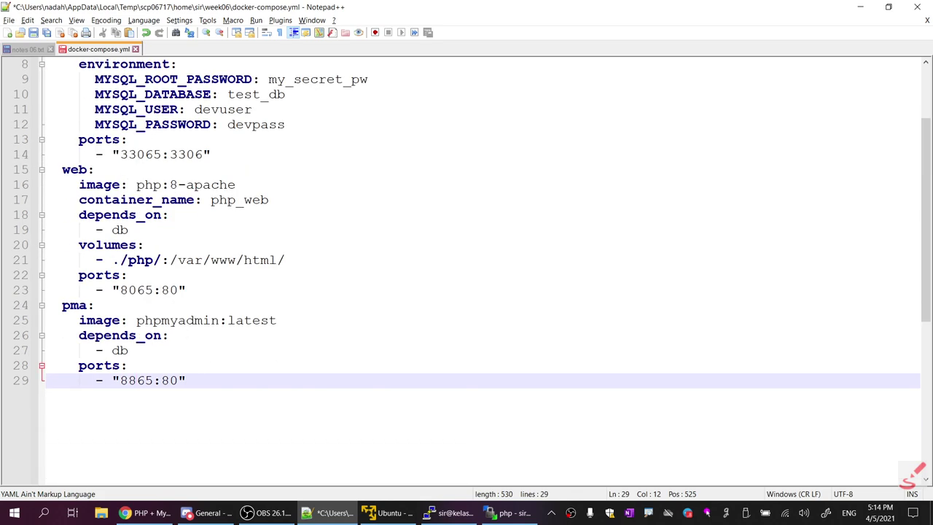
pyautogui.scroll(3, 466, 269)
pyautogui.scroll(-2, 466, 270)
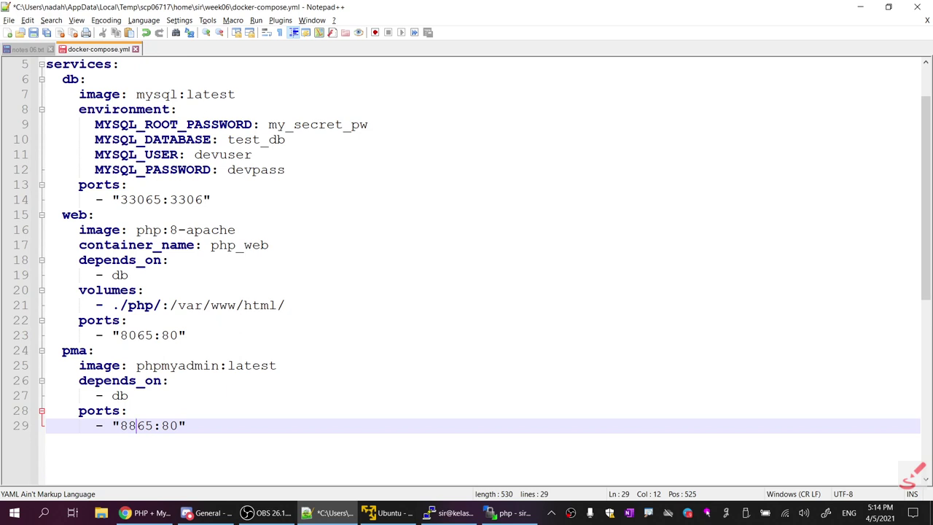
pyautogui.scroll(2, 467, 270)
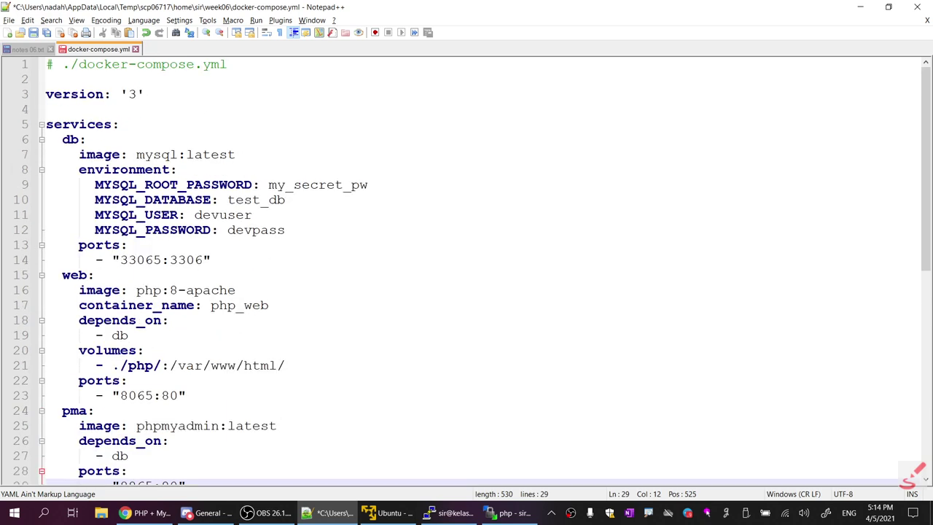
pyautogui.click(33, 32)
pyautogui.click(25, 49)
# Save the notes and begin a 'version & service' line below the container list
pyautogui.click(34, 34)
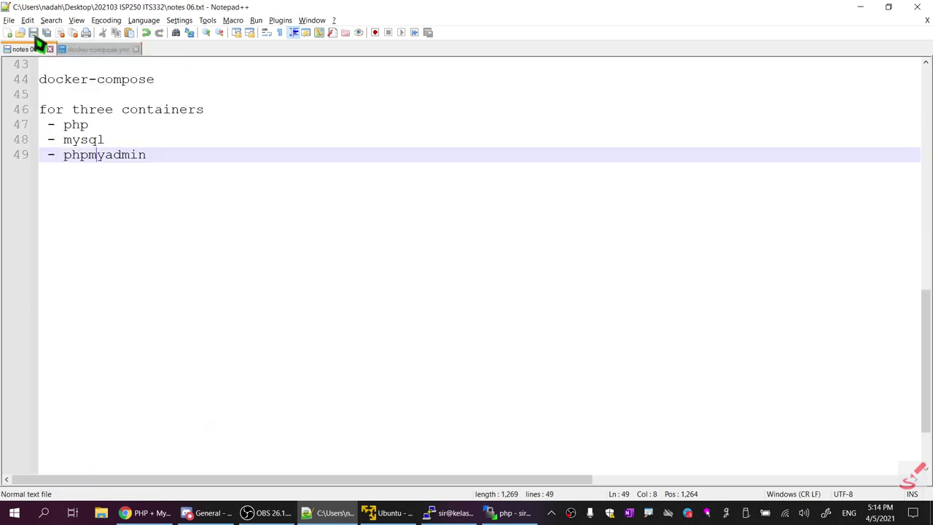
pyautogui.click(147, 155)
pyautogui.press('Return')
pyautogui.press('Return')
pyautogui.click(97, 49)
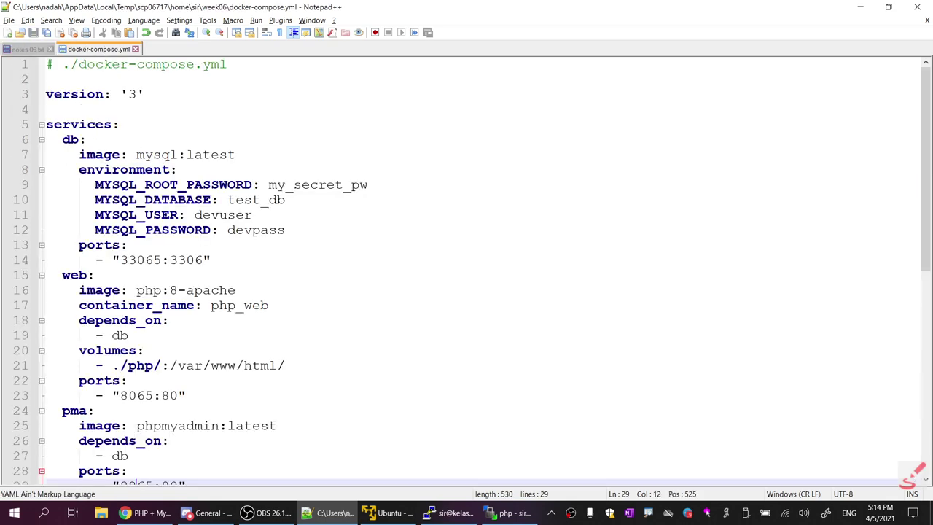
pyautogui.click(30, 49)
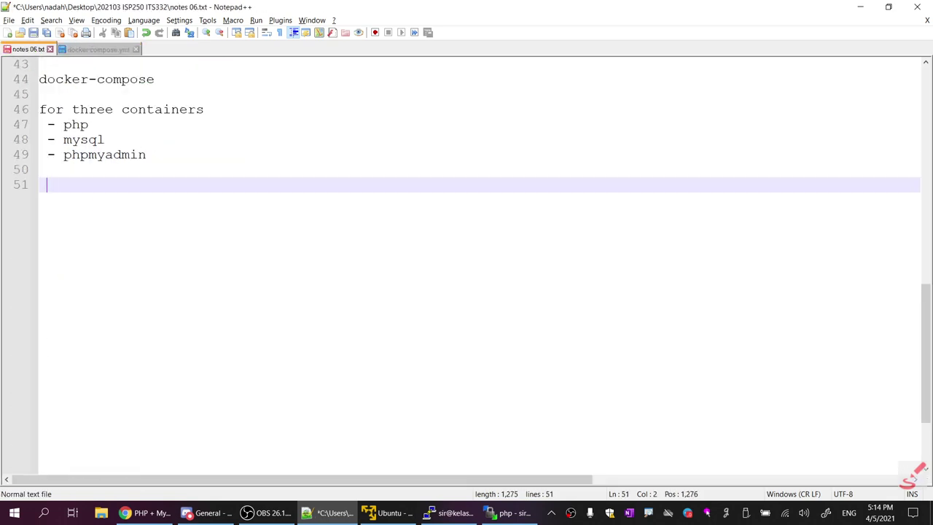
pyautogui.write('version')
pyautogui.press('Return')
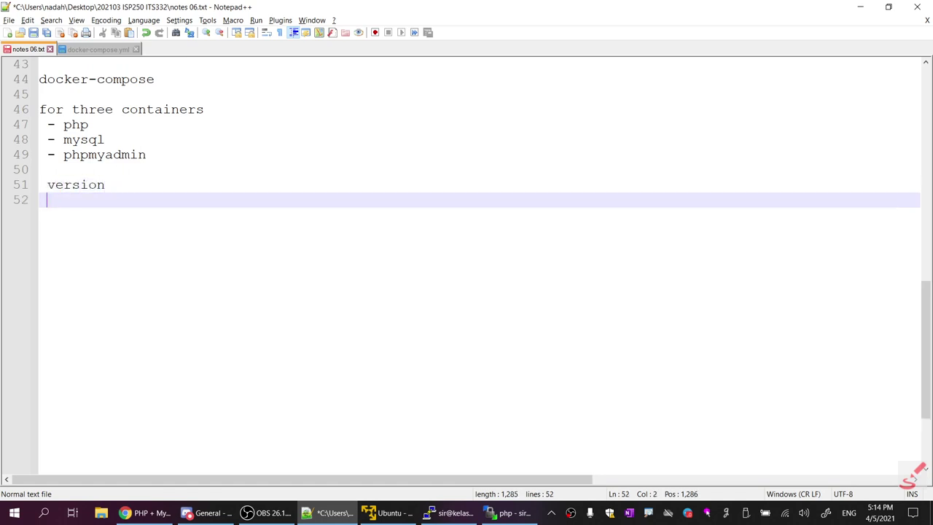
pyautogui.press('Return')
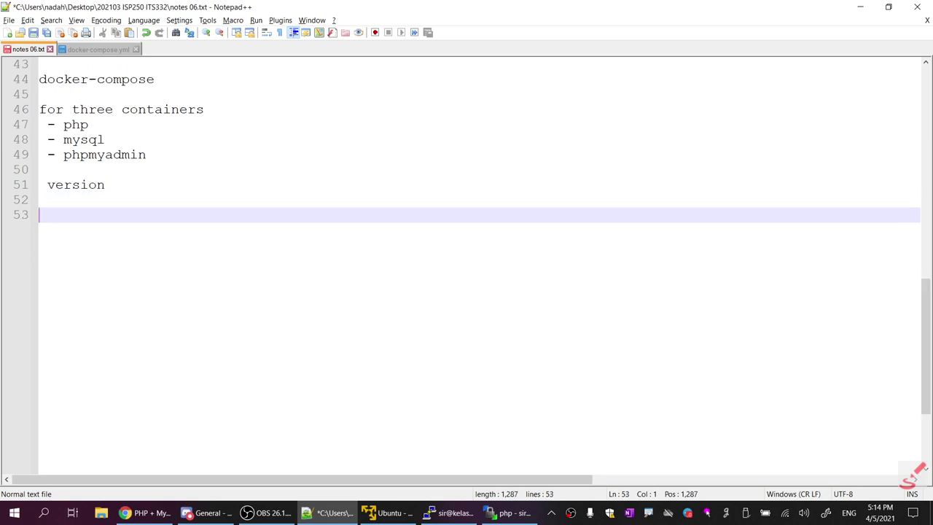
pyautogui.press('BackSpace')
pyautogui.press('BackSpace')
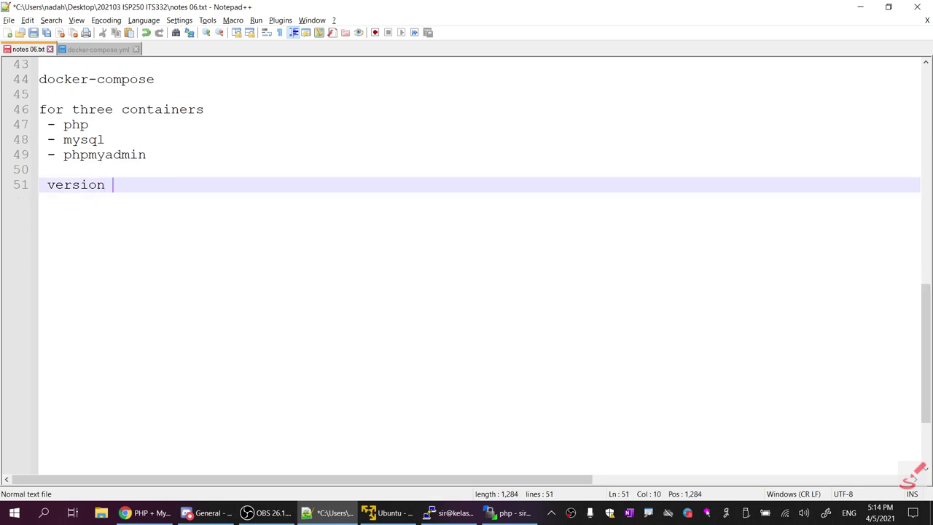
pyautogui.write('& service')
pyautogui.hotkey('ctrl', 's')
# Review the version line and the db, web and pma service names in docker-compose.yml
pyautogui.click(81, 51)
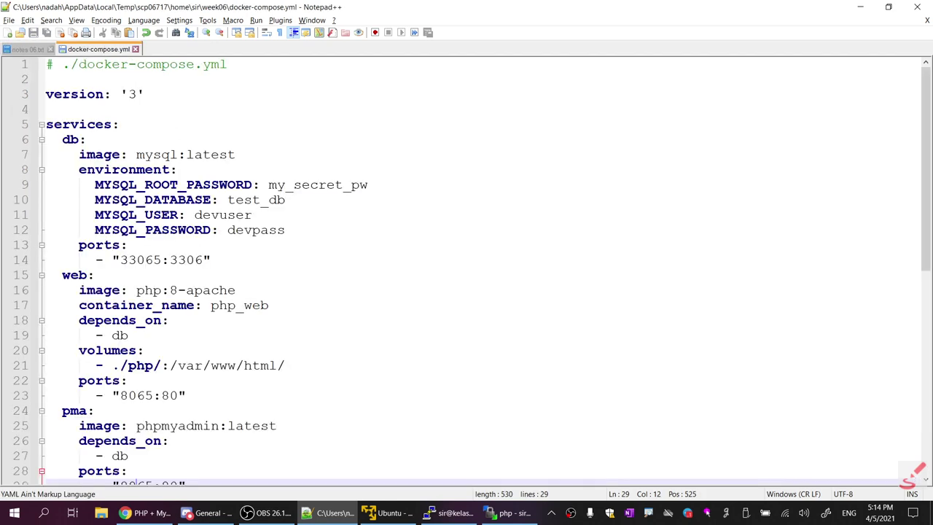
pyautogui.click(53, 124)
pyautogui.click(70, 140)
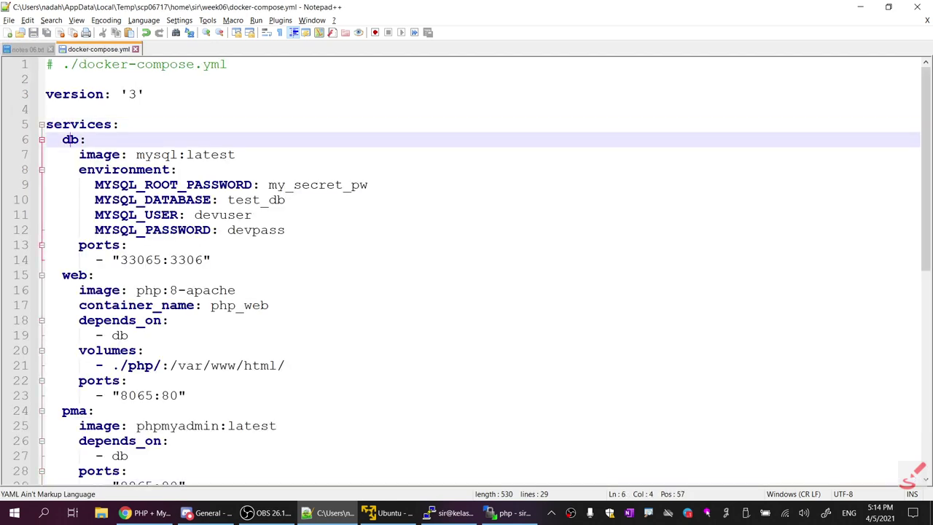
pyautogui.click(70, 94)
pyautogui.click(70, 140)
pyautogui.press('Left')
pyautogui.click(62, 275)
pyautogui.click(79, 410)
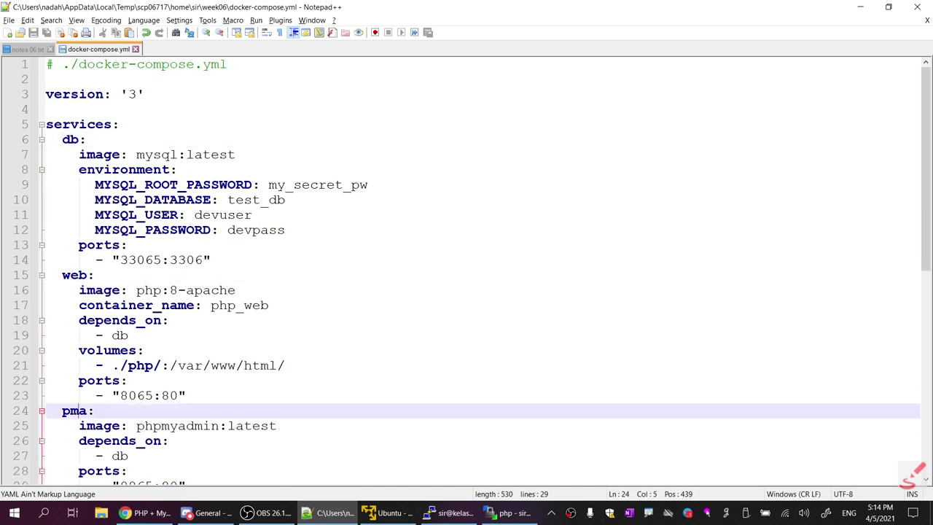
pyautogui.click(70, 140)
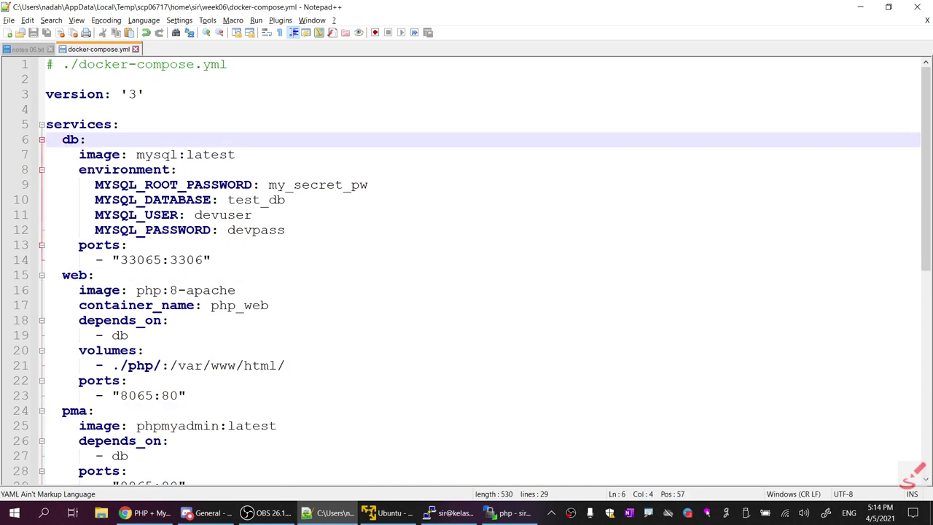
pyautogui.doubleClick(70, 139)
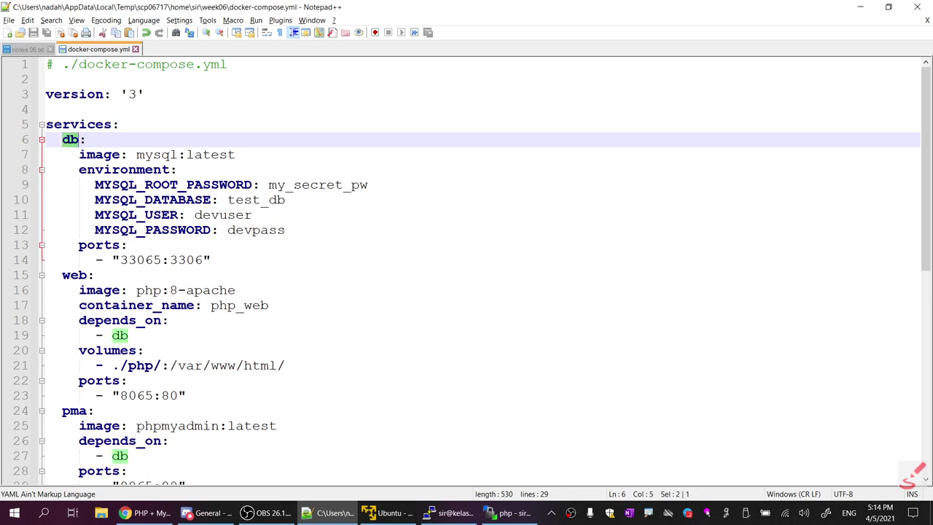
pyautogui.doubleClick(74, 275)
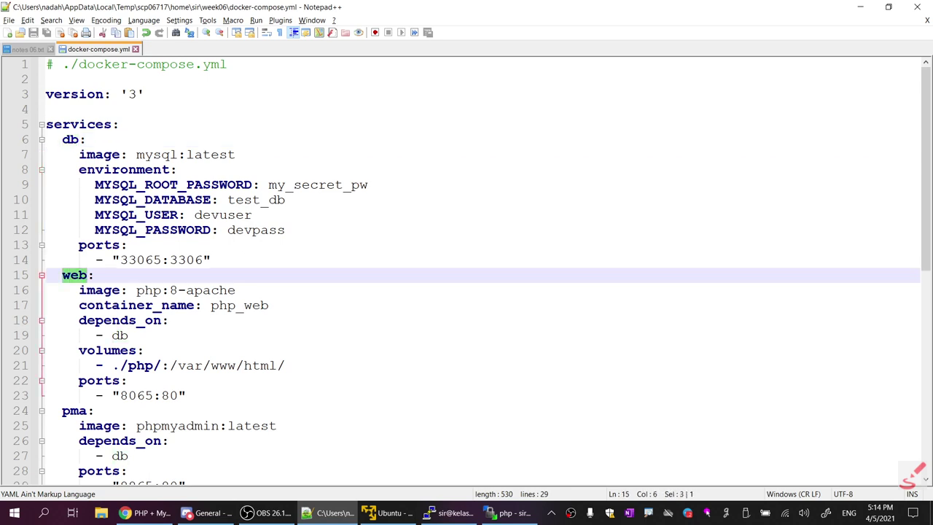
pyautogui.click(74, 410)
pyautogui.doubleClick(75, 410)
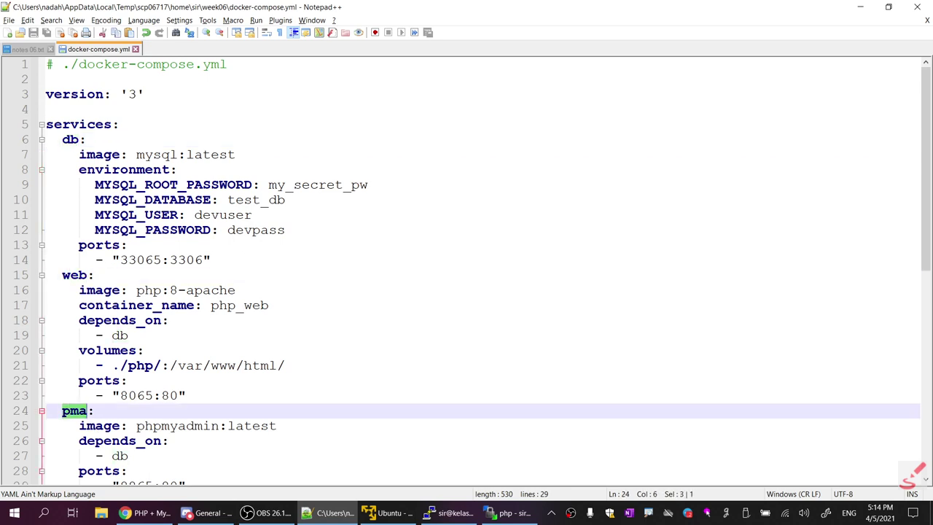
# Complete 'version & services' and add '$ sudo docker-compose up' on line 54 of the notes
pyautogui.click(32, 49)
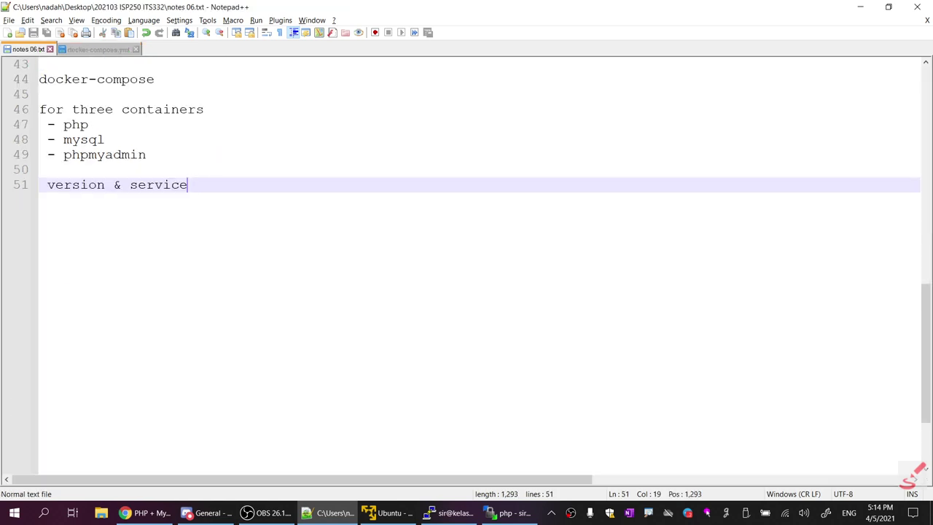
pyautogui.write('s')
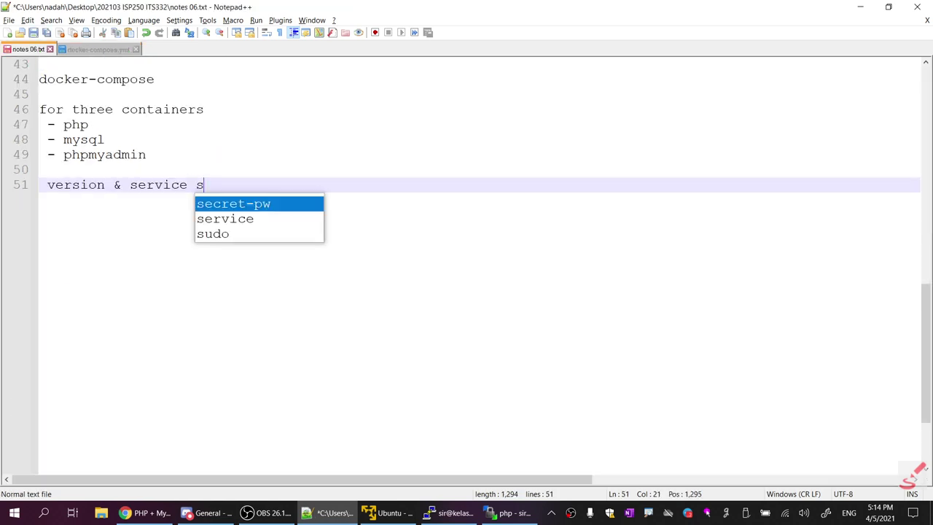
pyautogui.press('BackSpace')
pyautogui.press('BackSpace')
pyautogui.write('s')
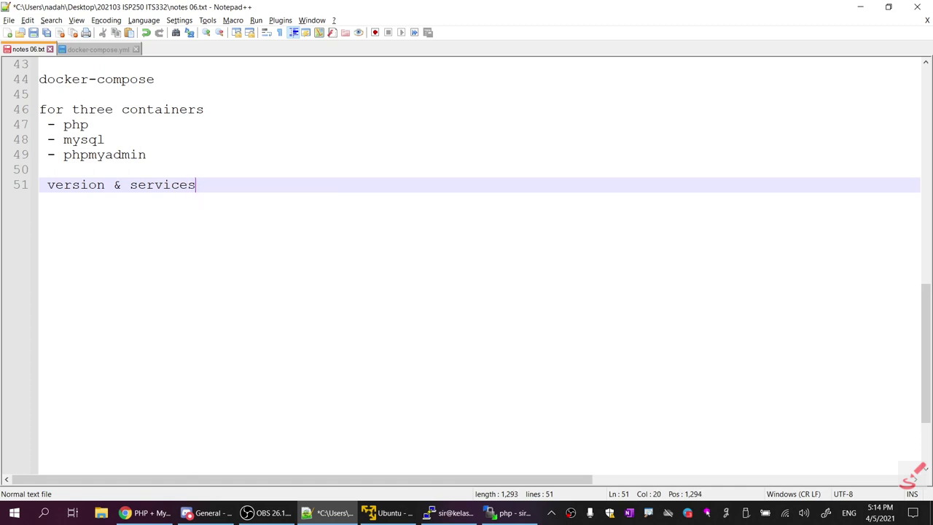
pyautogui.press('Return')
pyautogui.press('Return')
pyautogui.press('Return')
pyautogui.press('BackSpace')
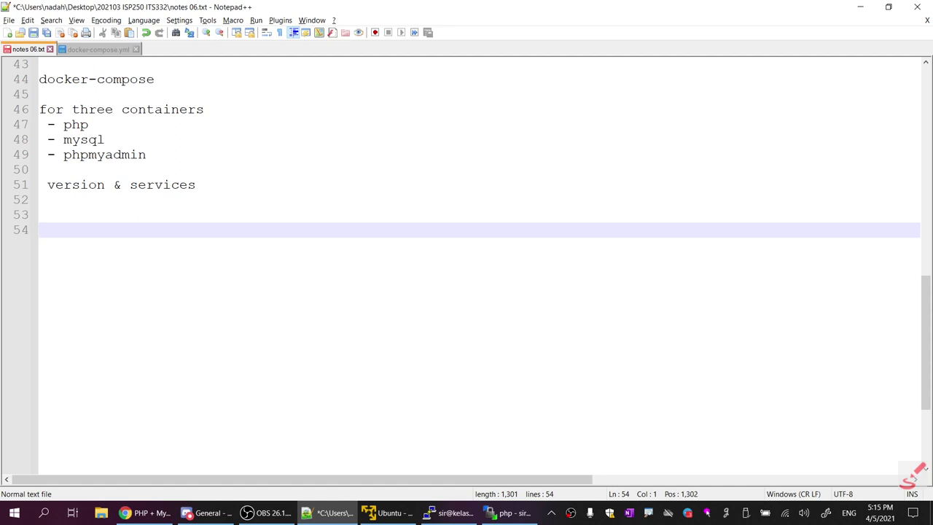
pyautogui.write('$ sudo docker')
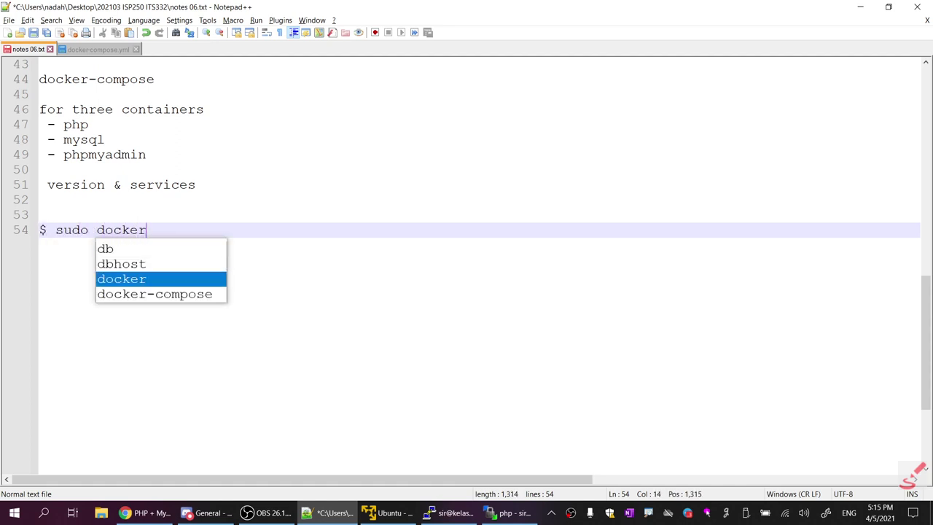
pyautogui.write('-com')
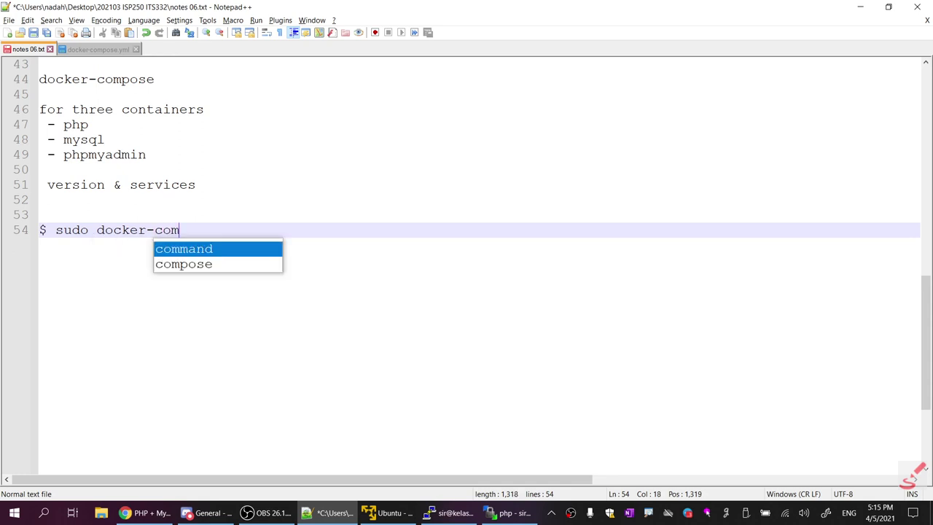
pyautogui.write('pose up')
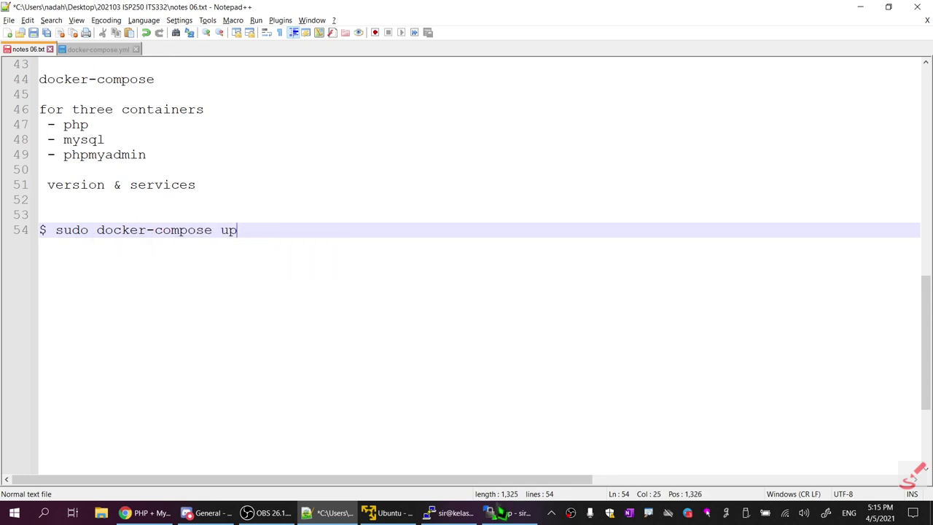
# Save the notes and copy the 'sudo docker-compose up' command from line 54
pyautogui.click(448, 513)
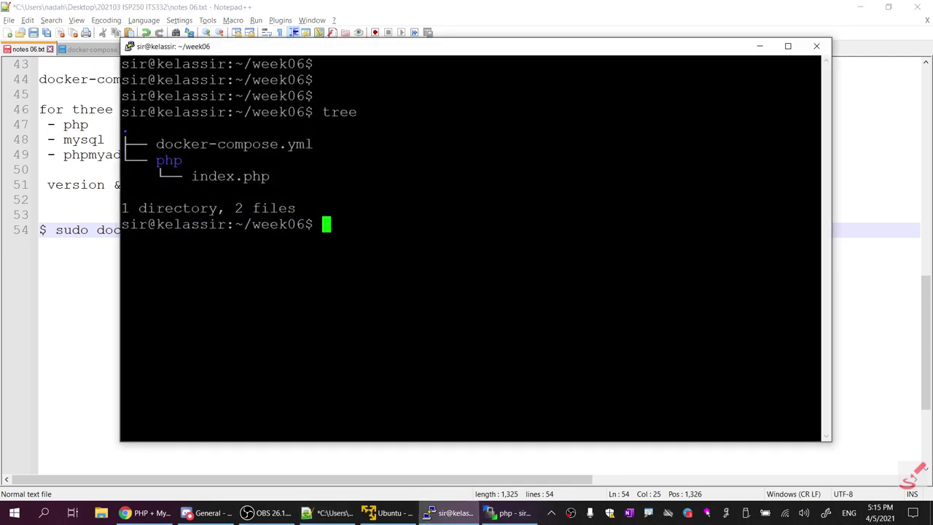
pyautogui.click(33, 33)
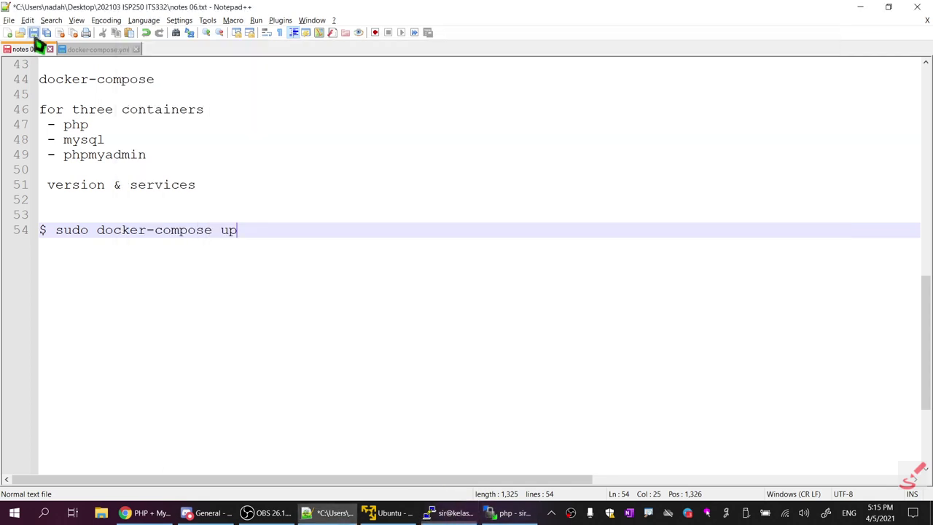
pyautogui.moveTo(238, 230); pyautogui.dragTo(55, 232)
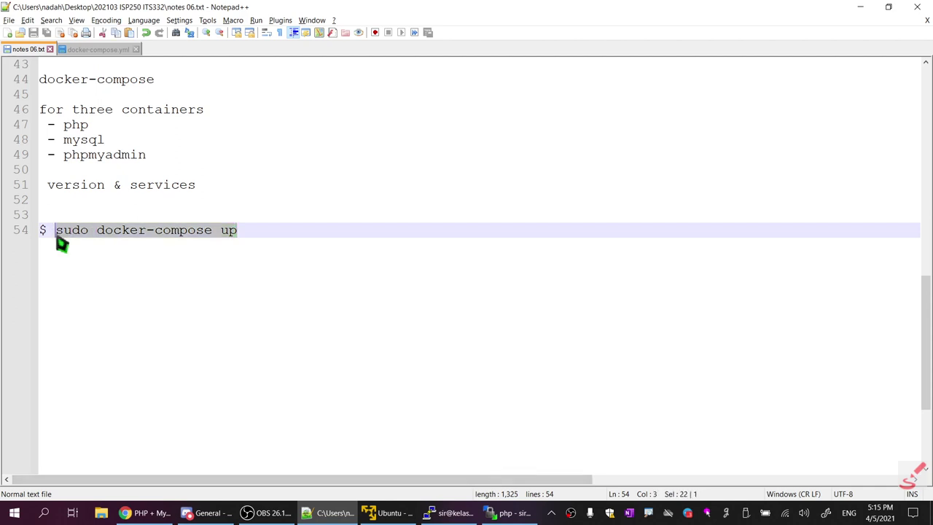
pyautogui.rightClick(204, 232)
pyautogui.click(229, 246)
# Paste the docker-compose.yml file name at the PuTTY prompt, then erase it
pyautogui.click(450, 513)
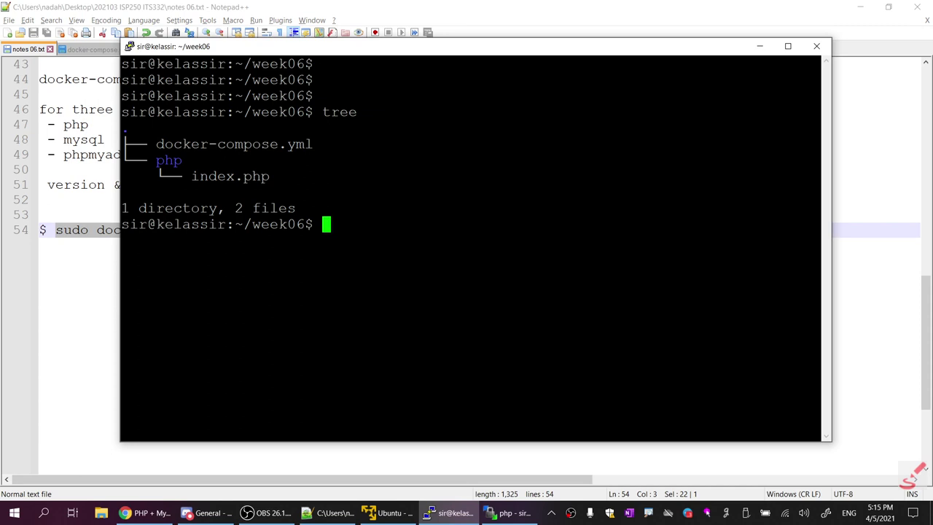
pyautogui.press('Return')
pyautogui.press('Return')
pyautogui.press('Return')
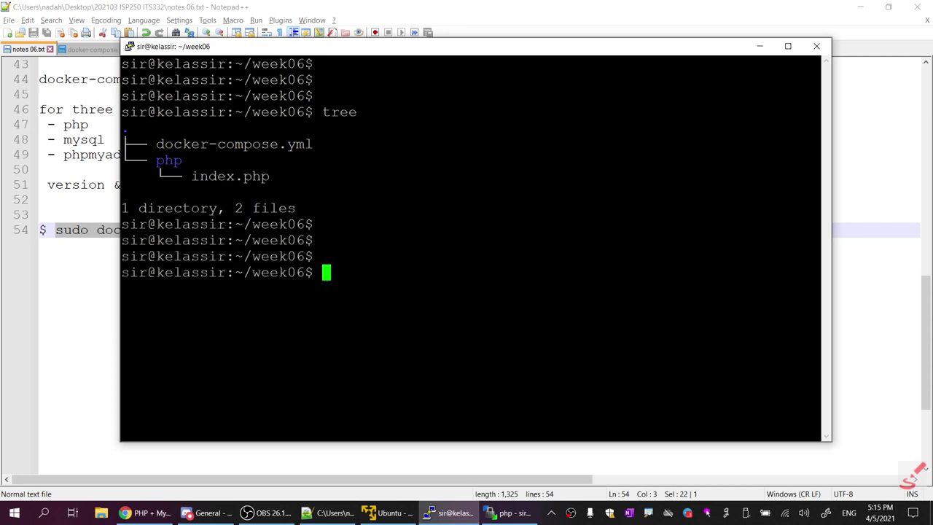
pyautogui.moveTo(156, 143); pyautogui.dragTo(314, 144)
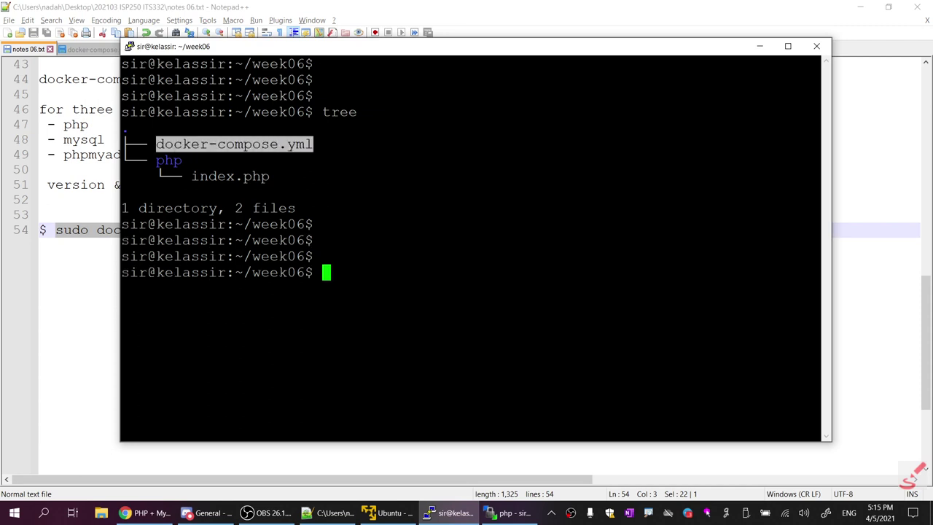
pyautogui.hotkey('ctrl', 'c')
pyautogui.moveTo(156, 143); pyautogui.dragTo(306, 144)
pyautogui.hotkey('ctrl', 'c')
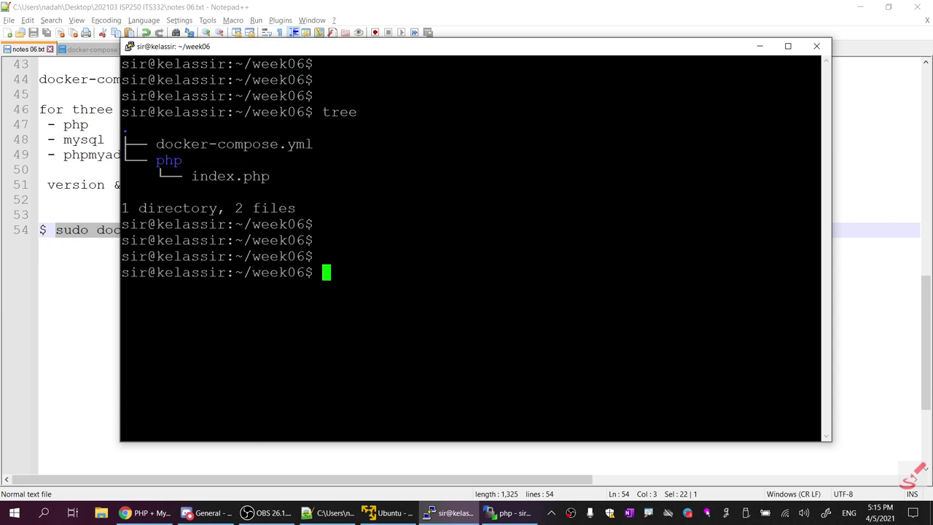
pyautogui.hotkey('ctrl', 'v')
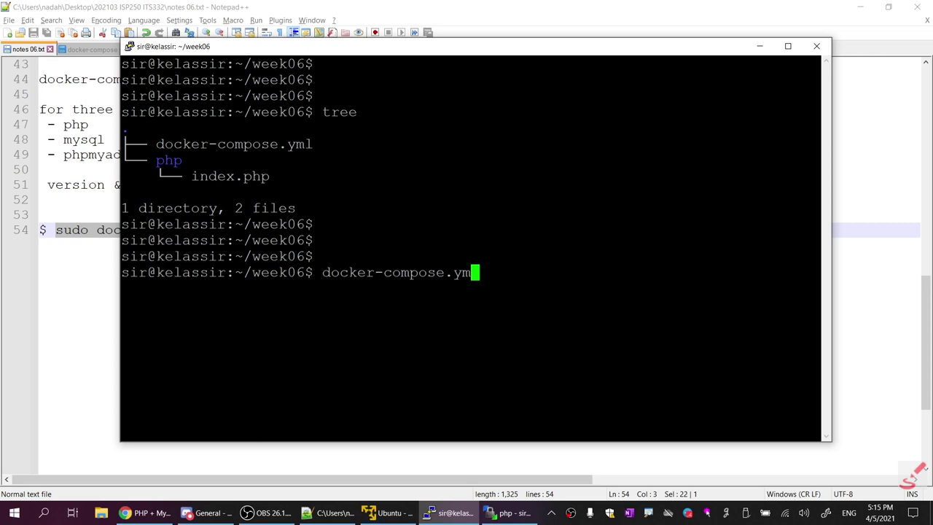
pyautogui.moveTo(817, 272); pyautogui.dragTo(322, 272)
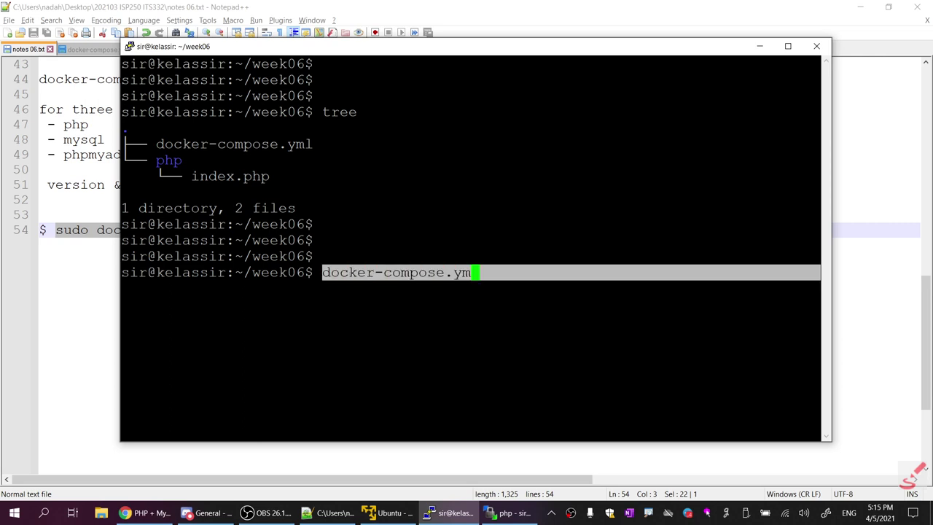
pyautogui.press('BackSpace')
pyautogui.press('BackSpace')
pyautogui.press('BackSpace')
pyautogui.press('BackSpace')
pyautogui.press('BackSpace')
pyautogui.press('BackSpace')
pyautogui.press('BackSpace')
pyautogui.press('BackSpace')
pyautogui.press('BackSpace')
pyautogui.press('BackSpace')
pyautogui.press('BackSpace')
pyautogui.press('BackSpace')
pyautogui.press('BackSpace')
pyautogui.press('BackSpace')
pyautogui.press('BackSpace')
pyautogui.press('BackSpace')
pyautogui.press('BackSpace')
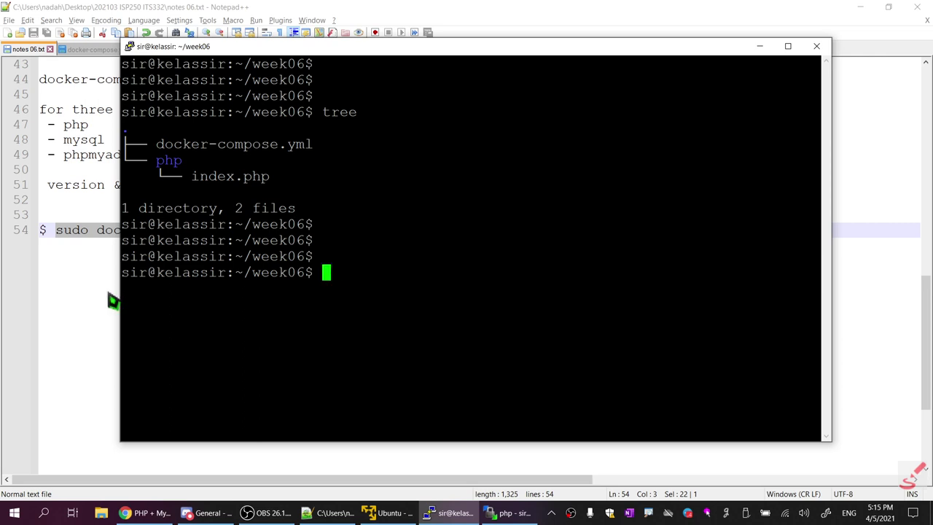
# Copy the command again and run sudo docker-compose up in the week06 terminal
pyautogui.rightClick(103, 227)
pyautogui.click(122, 243)
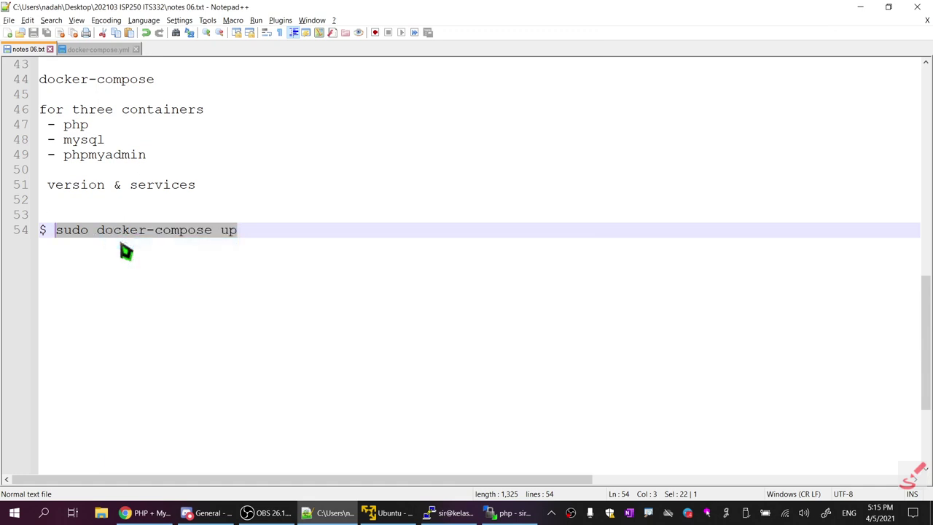
pyautogui.hotkey('alt', 'Tab')
pyautogui.press('shift+Insert')
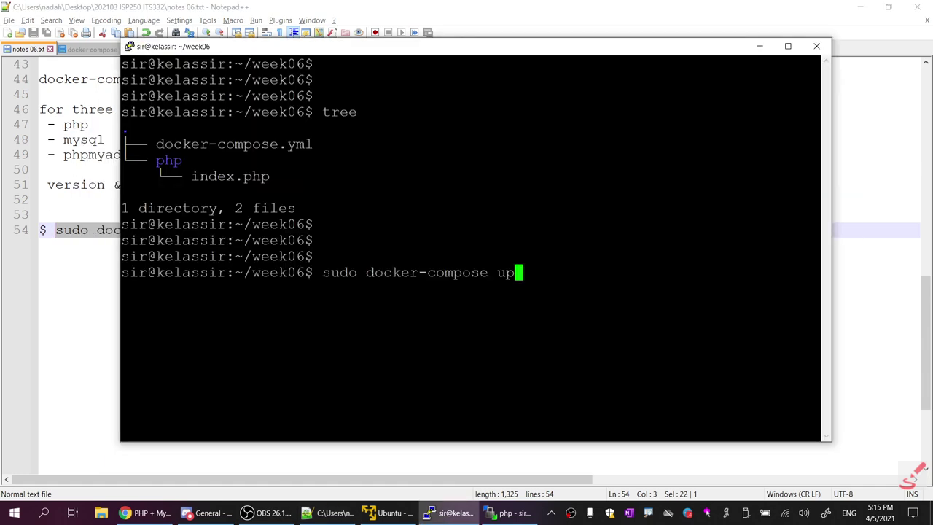
pyautogui.press('Return')
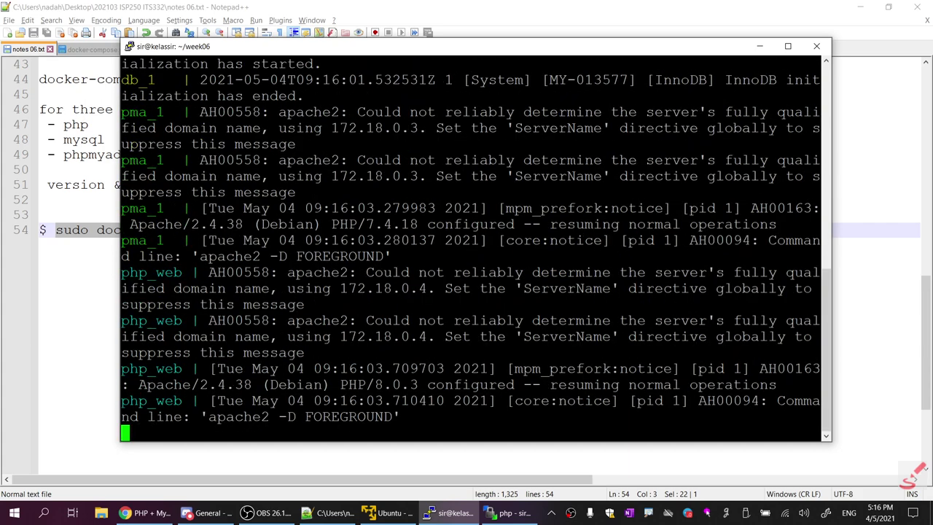
pyautogui.click(111, 271)
# Append '-d' to the noted docker-compose up command, save, then glance at Chrome and Discord
pyautogui.write('-compose up -')
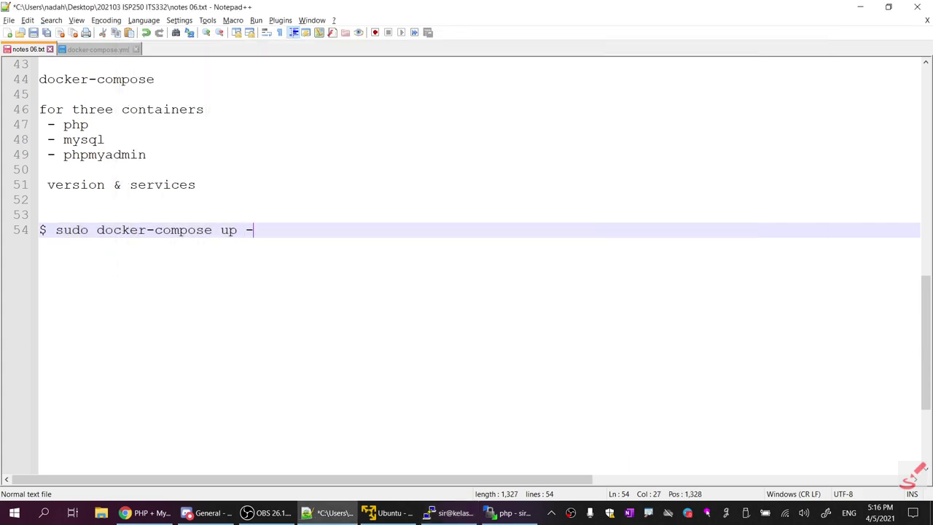
pyautogui.write('d')
pyautogui.hotkey('ctrl', 's')
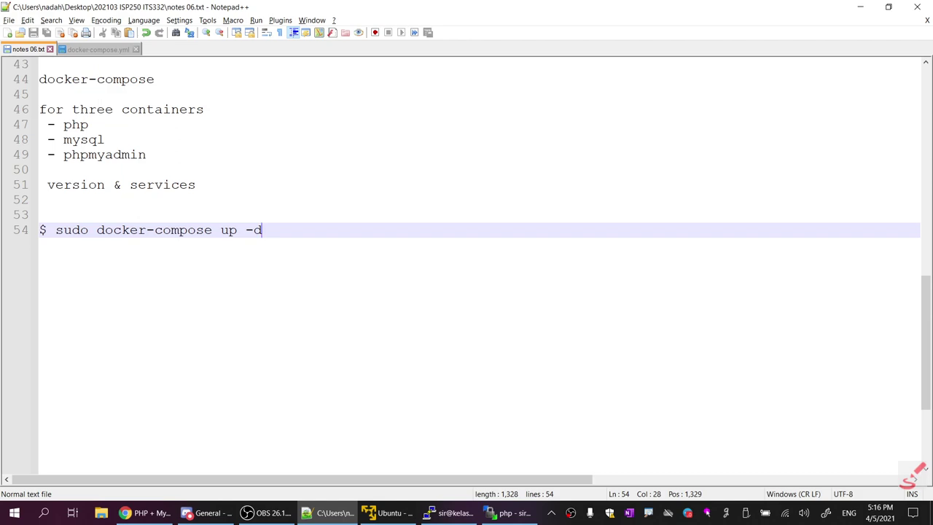
pyautogui.click(146, 513)
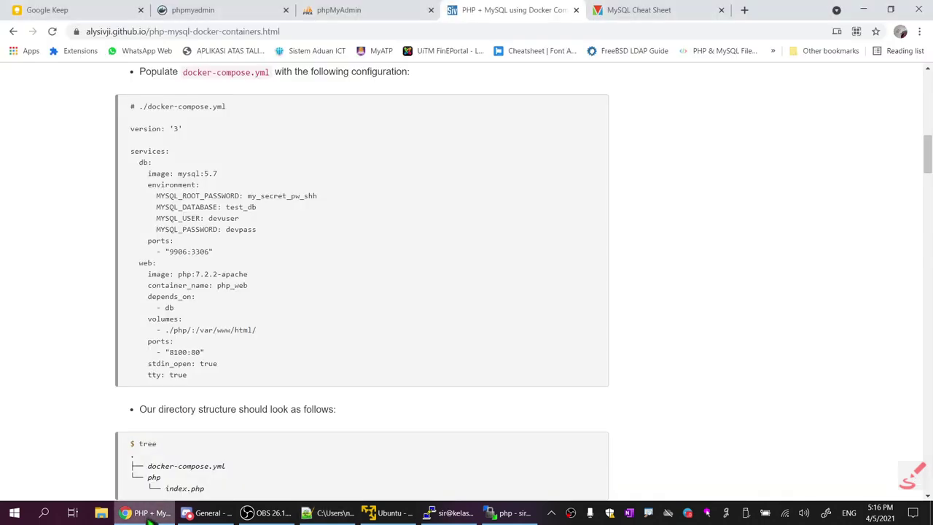
pyautogui.click(199, 514)
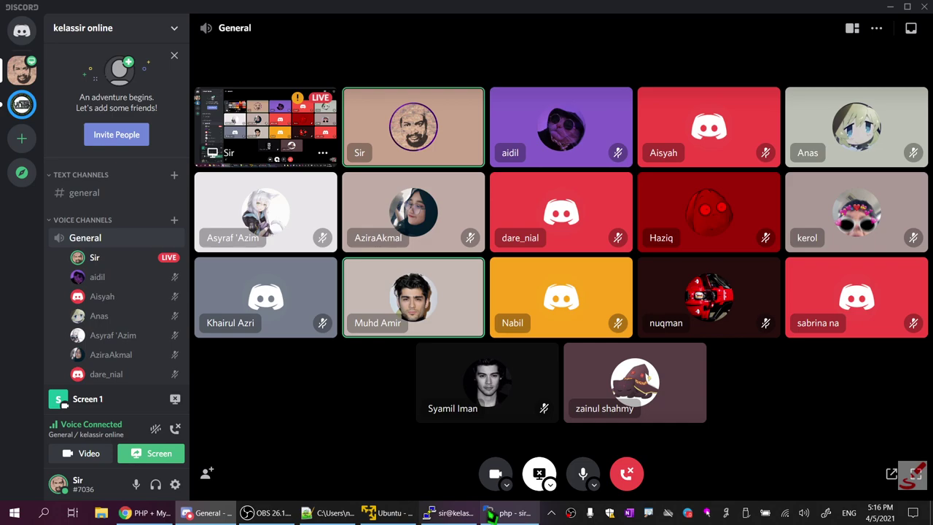
# Maximize the week06 terminal and highlight the db_1 and pma_1 logs through MySQL ready on 3306
pyautogui.click(441, 513)
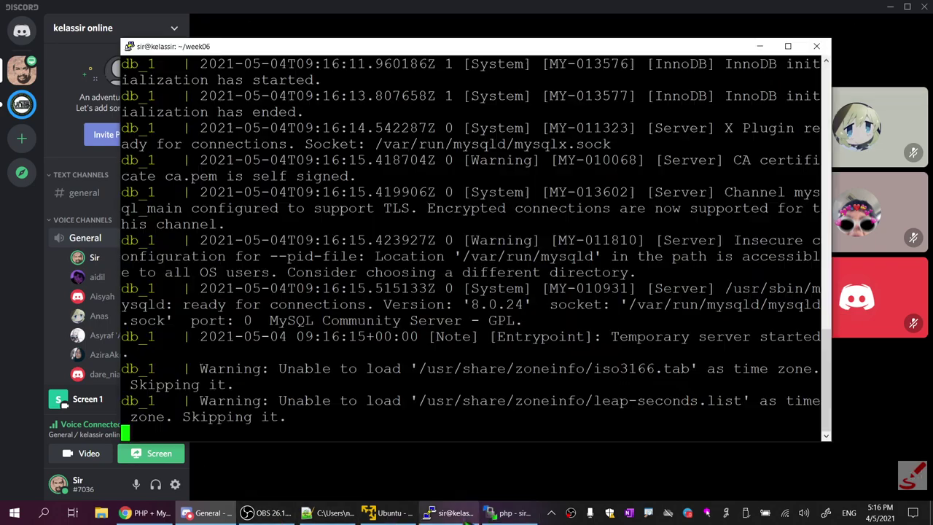
pyautogui.click(787, 48)
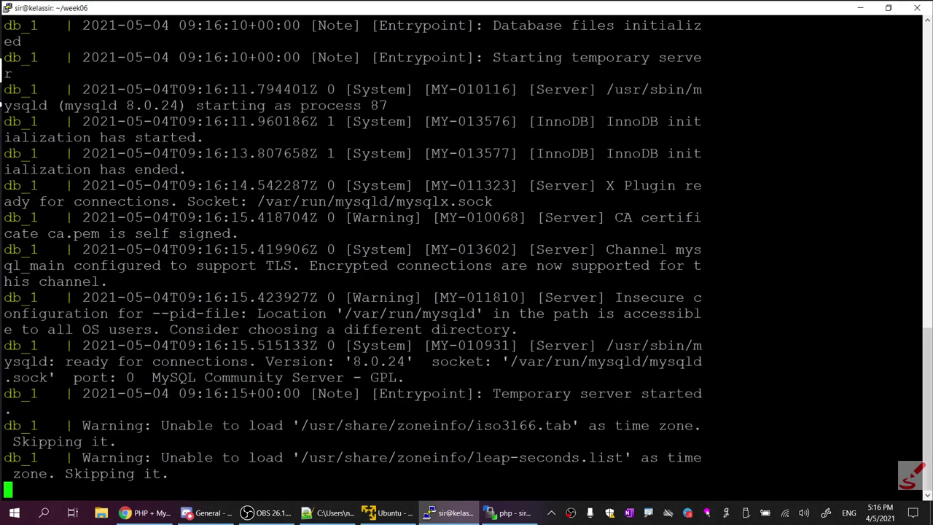
pyautogui.scroll(10, 466, 255)
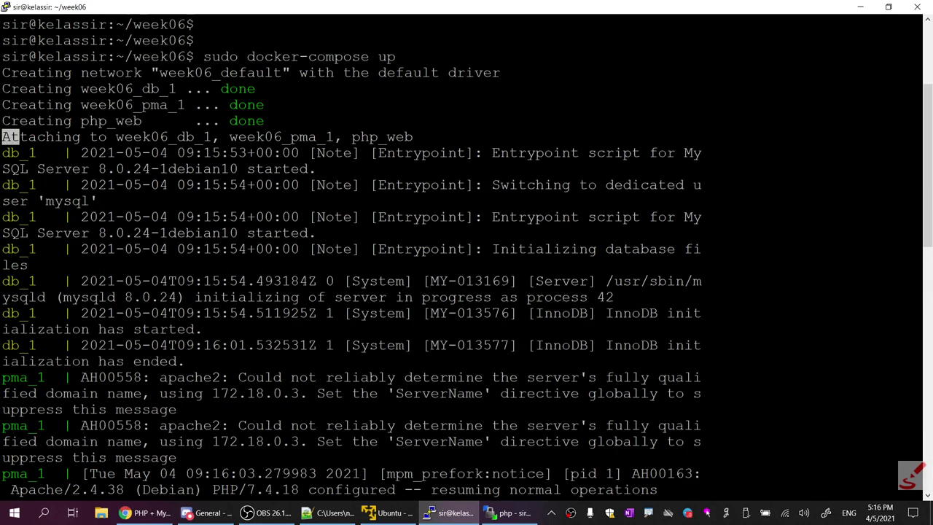
pyautogui.moveTo(4, 148); pyautogui.dragTo(190, 365)
pyautogui.scroll(-5, 190, 365)
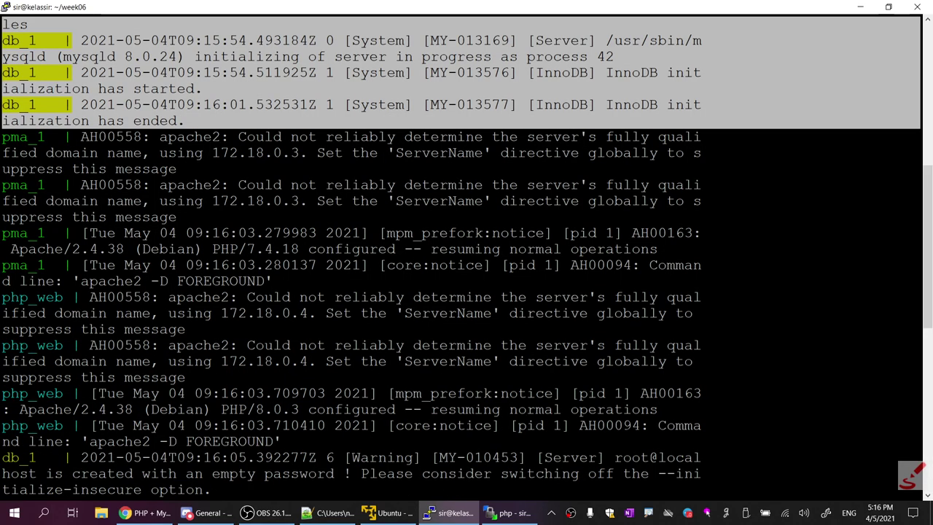
pyautogui.moveTo(7, 121); pyautogui.dragTo(700, 274)
pyautogui.scroll(9, 466, 255)
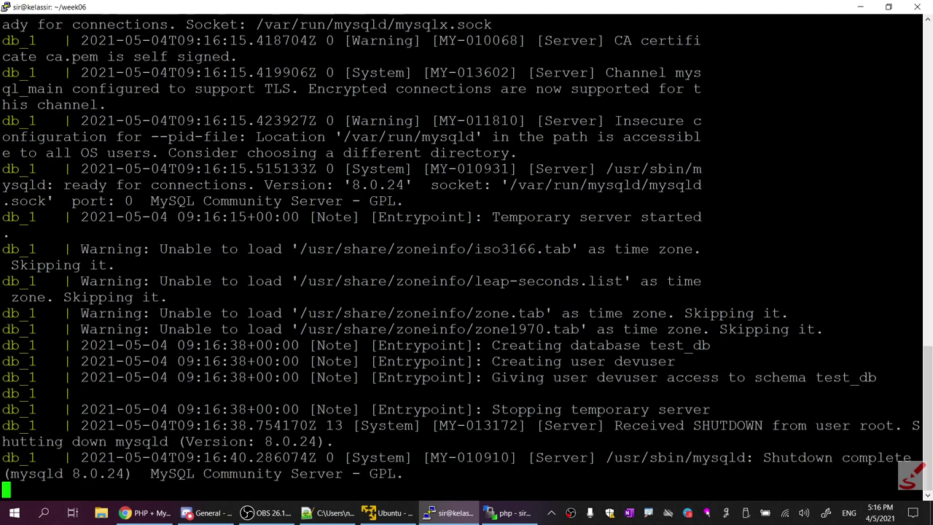
pyautogui.click(9, 9)
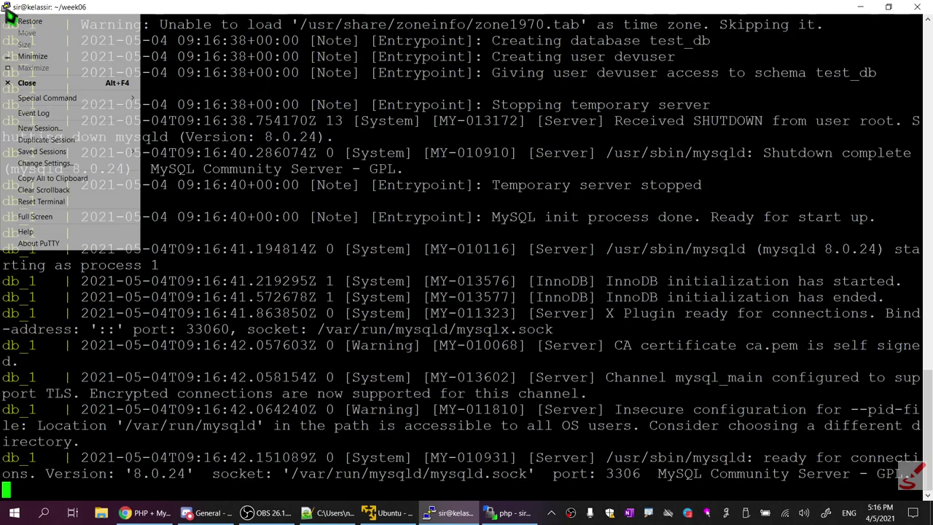
# Duplicate the SSH session into a new PuTTY window and enter the login name
pyautogui.click(64, 140)
pyautogui.moveTo(261, 30); pyautogui.dragTo(483, 20)
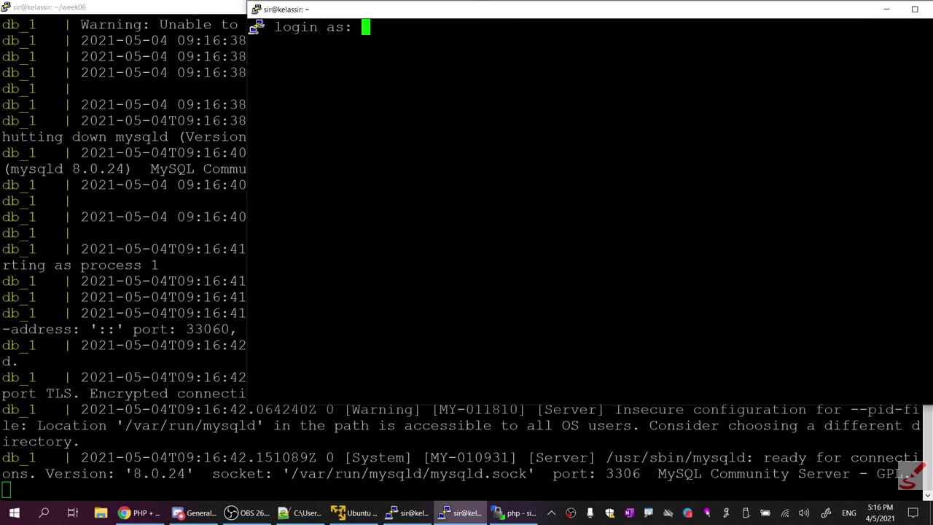
pyautogui.write('sir')
pyautogui.press('Return')
pyautogui.press('Return')
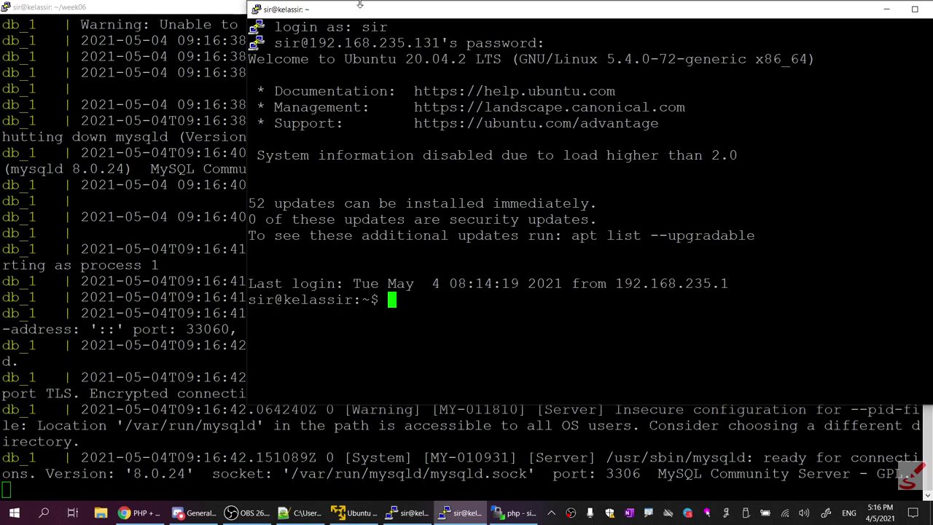
# Arrange the two terminals, run 'sudo docker ps' in the new one, and maximize it
pyautogui.hotkey('alt', 'Tab')
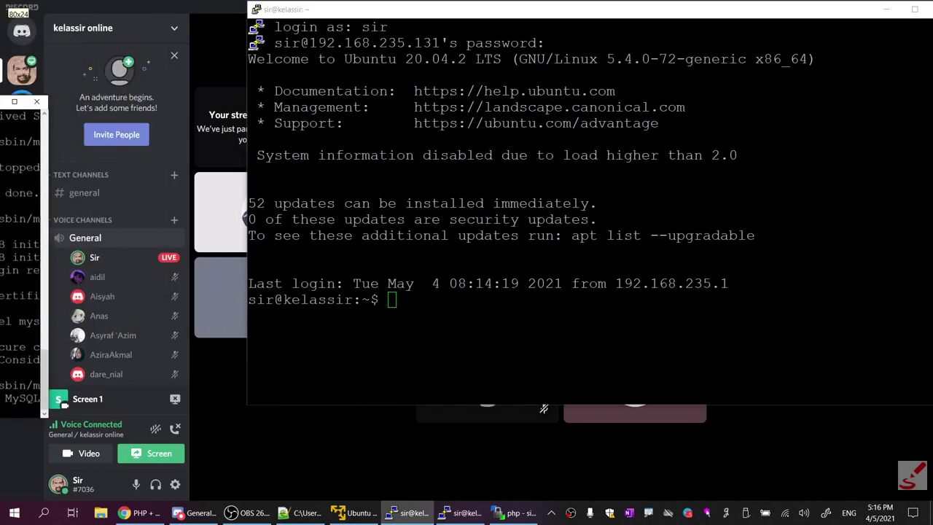
pyautogui.moveTo(319, 6); pyautogui.dragTo(932, 7)
pyautogui.click(142, 146)
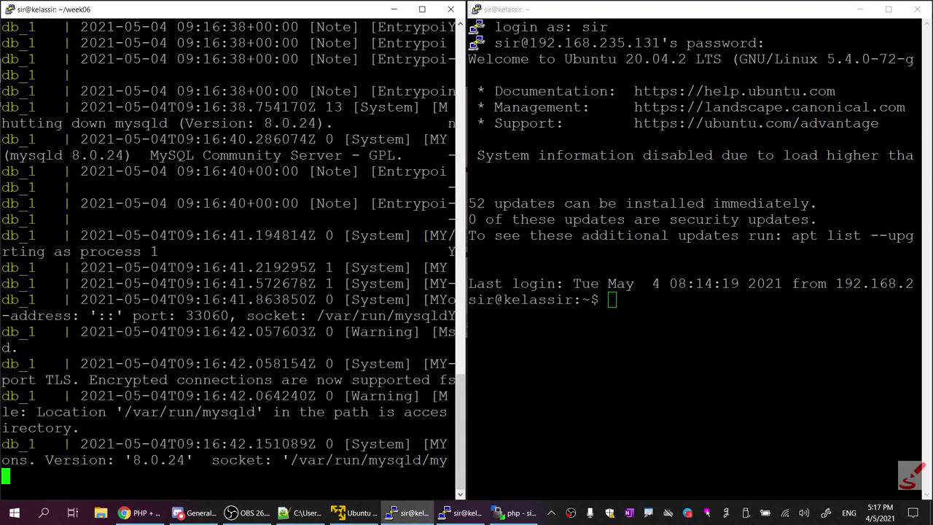
pyautogui.hotkey('alt', 'Tab')
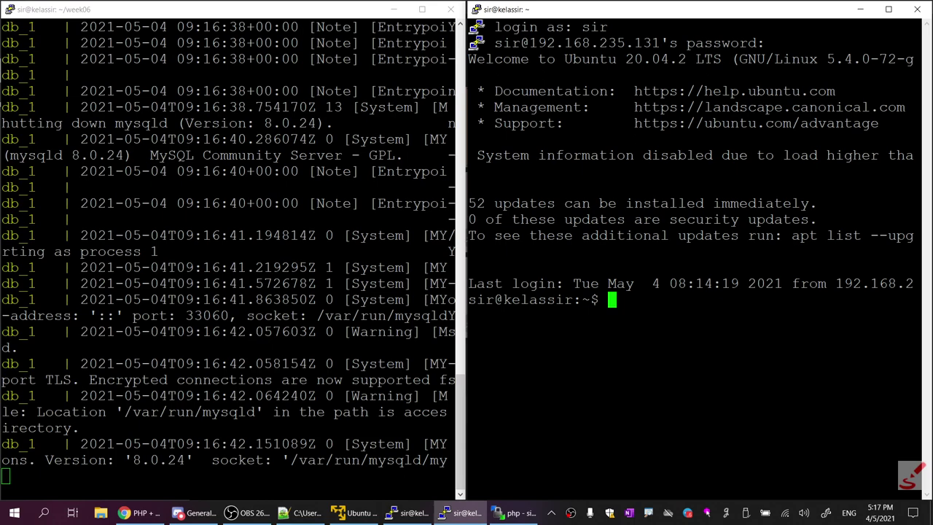
pyautogui.moveTo(631, 11); pyautogui.dragTo(222, 36)
pyautogui.write('s')
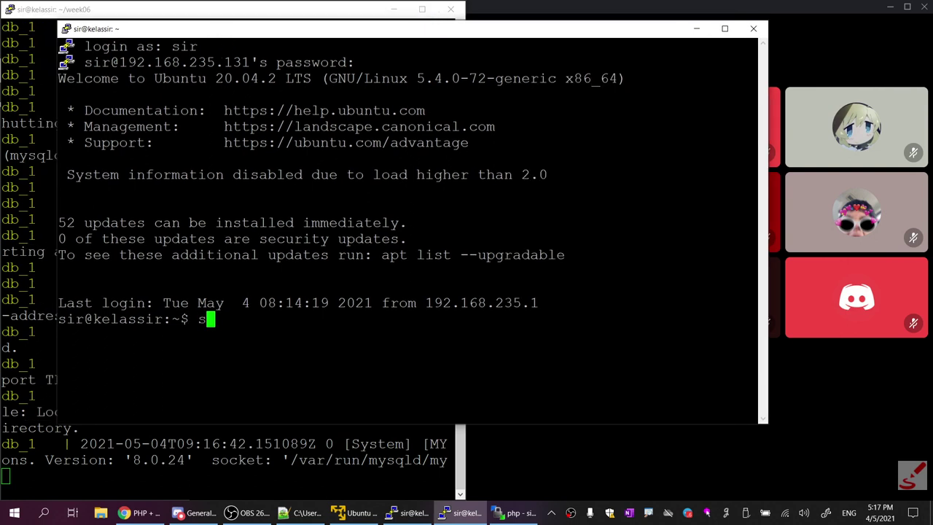
pyautogui.write('udo docker p')
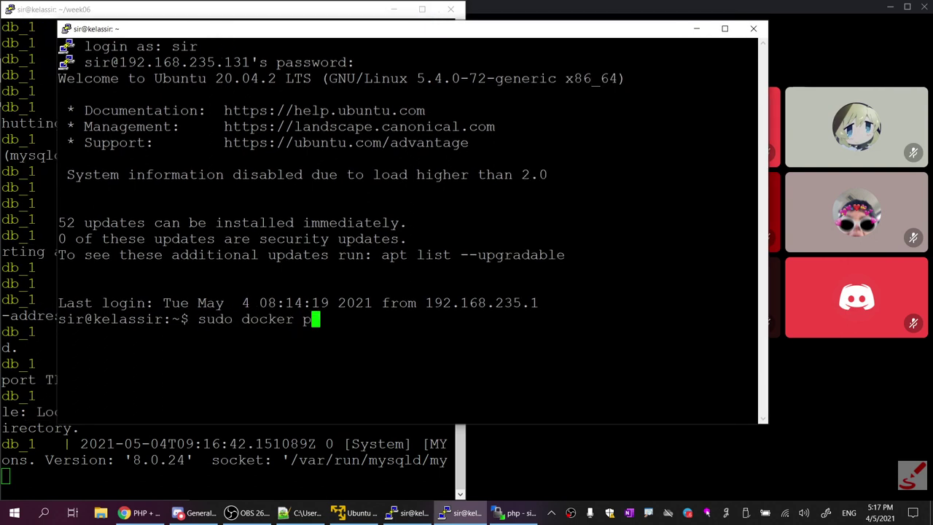
pyautogui.write('s')
pyautogui.press('Return')
pyautogui.press('Return')
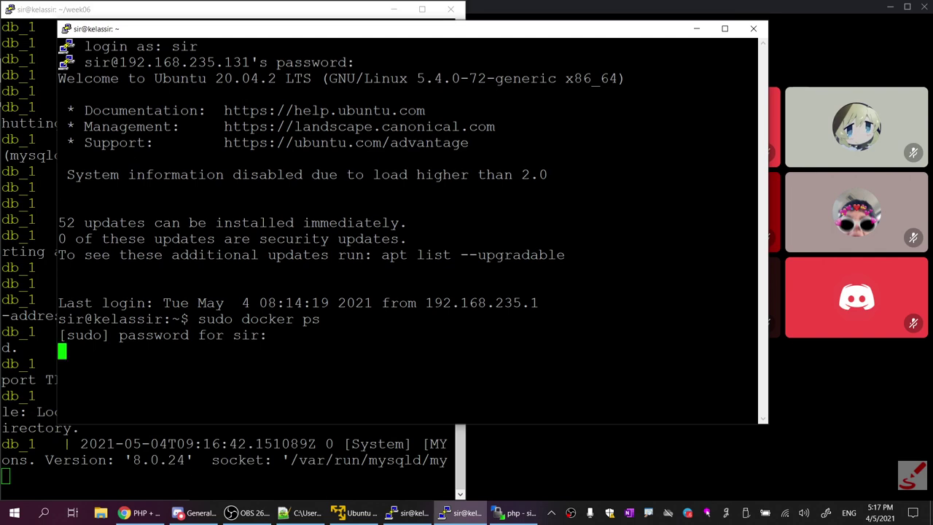
pyautogui.click(725, 29)
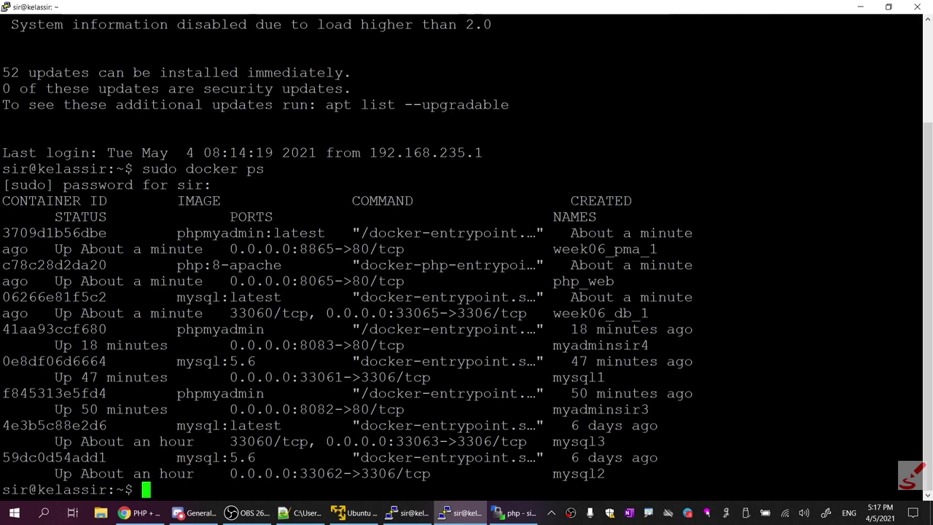
# Change the PuTTY terminal font to 10-point Courier New and apply it
pyautogui.click(6, 9)
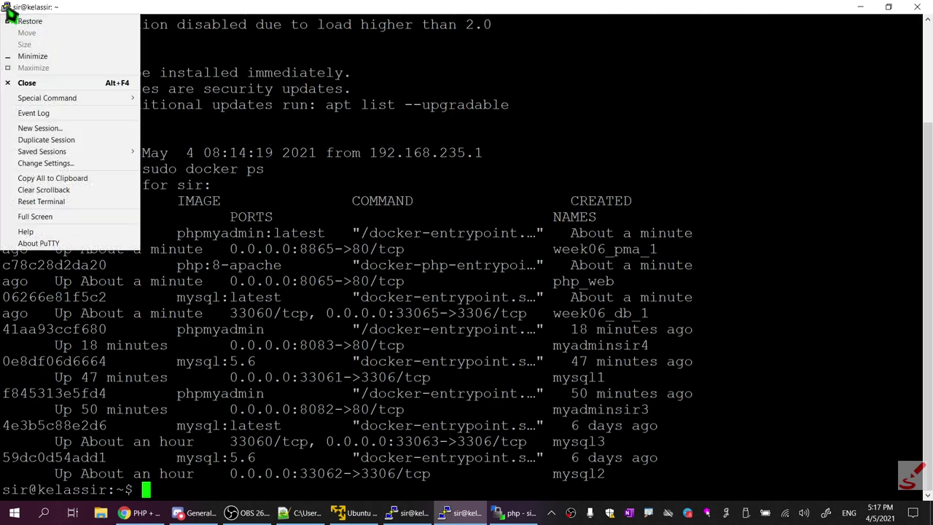
pyautogui.click(66, 165)
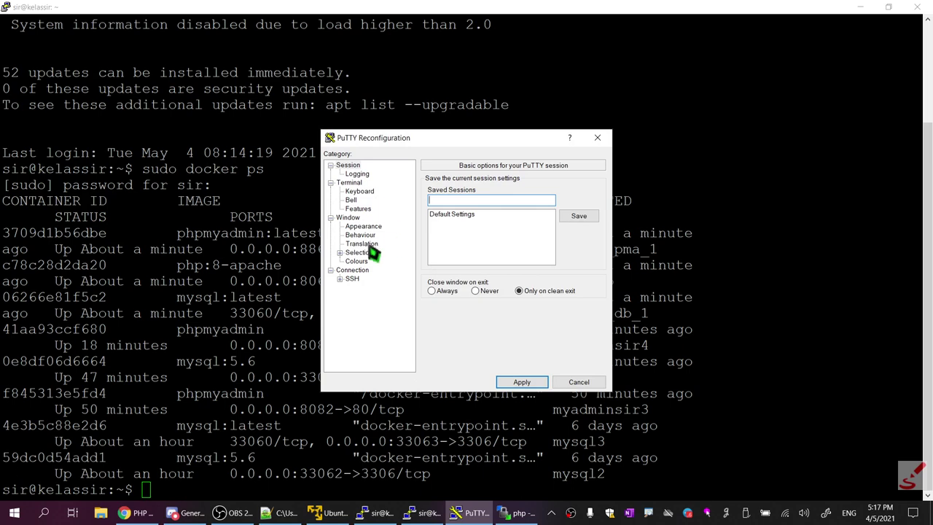
pyautogui.click(369, 228)
pyautogui.click(573, 251)
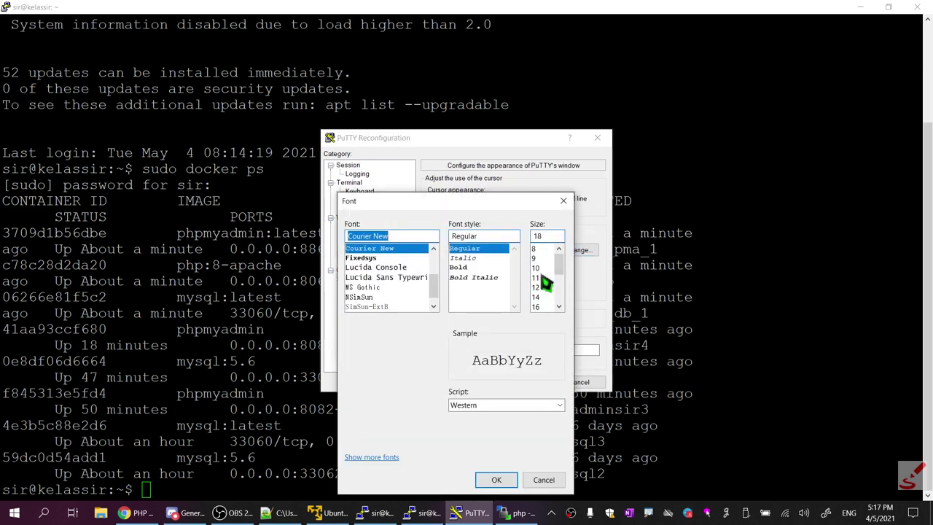
pyautogui.click(538, 268)
pyautogui.click(500, 481)
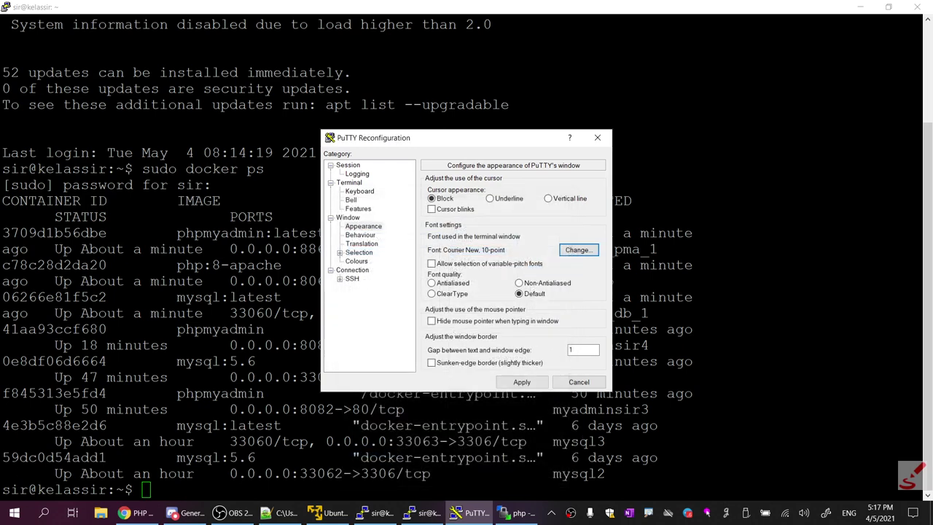
pyautogui.click(522, 382)
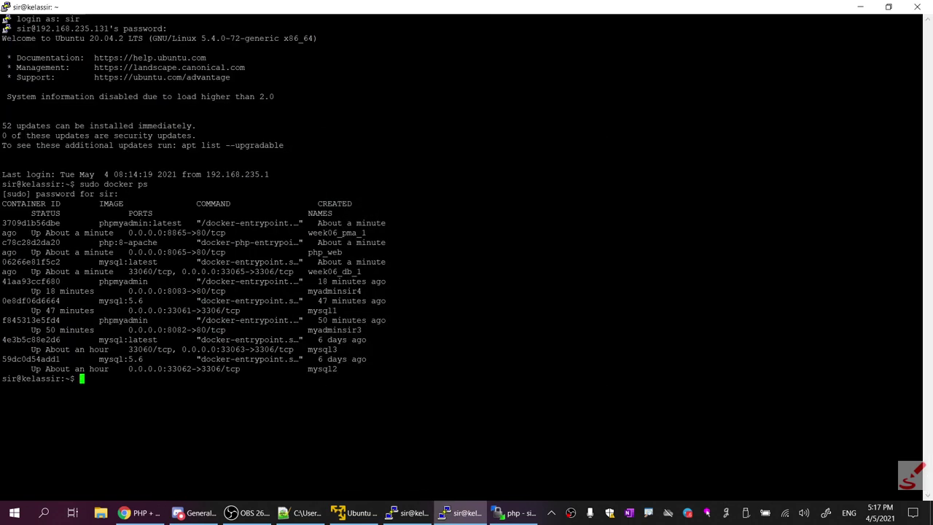
# Rerun sudo docker ps and push the listing to the top of the window
pyautogui.press('Up')
pyautogui.press('Return')
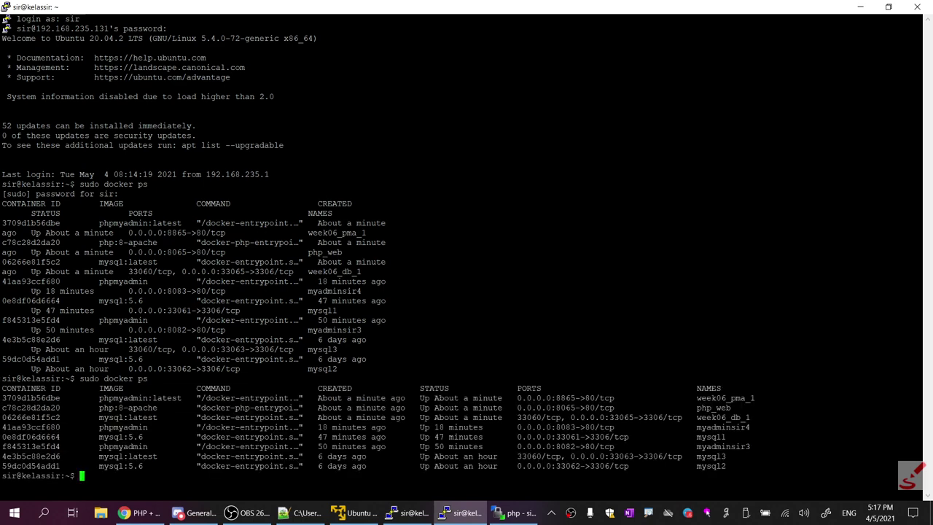
pyautogui.press('Return')
pyautogui.press('Return')
pyautogui.press('Return')
pyautogui.press('Return')
pyautogui.press('Return')
pyautogui.press('Return')
pyautogui.press('Return')
pyautogui.press('Return')
pyautogui.press('Return')
pyautogui.press('Return')
pyautogui.press('Return')
pyautogui.press('Return')
pyautogui.press('Return')
pyautogui.press('Return')
pyautogui.press('Return')
pyautogui.press('Return')
pyautogui.press('Return')
pyautogui.press('Return')
pyautogui.press('Return')
pyautogui.press('Return')
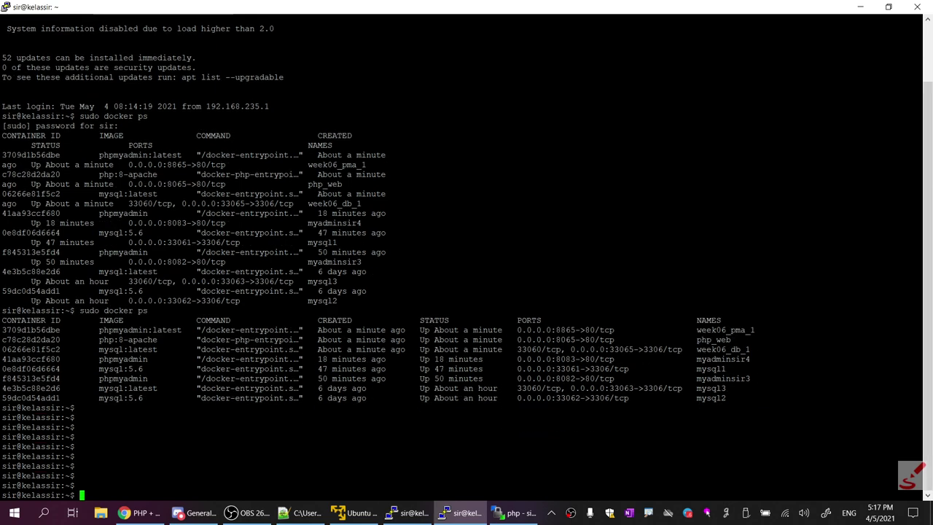
pyautogui.press('Return')
pyautogui.press('Return')
pyautogui.press('Return')
pyautogui.press('Return')
pyautogui.press('Return')
pyautogui.press('Return')
pyautogui.press('Return')
pyautogui.press('Return')
pyautogui.press('Return')
pyautogui.press('Return')
pyautogui.press('Return')
pyautogui.press('Return')
pyautogui.press('Return')
pyautogui.press('Return')
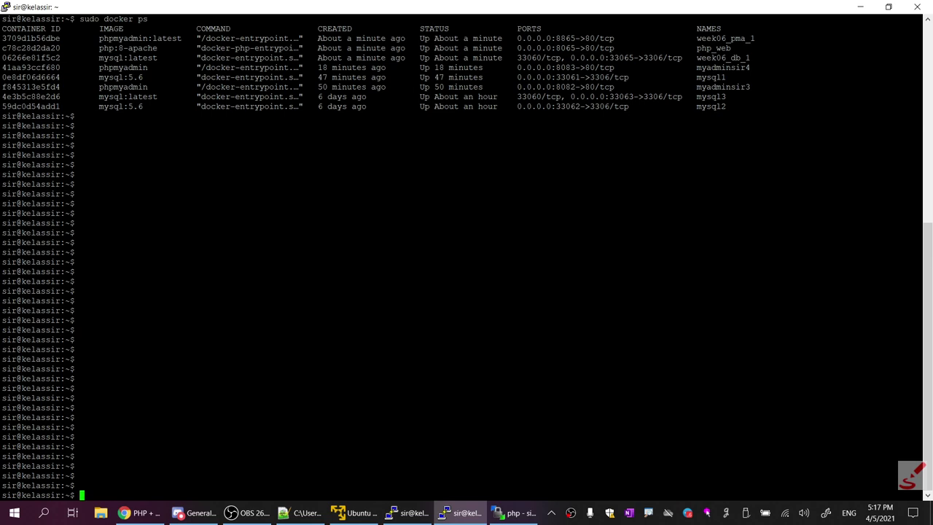
# Highlight the week06 prefix in the container names, then bring up notes 06.txt
pyautogui.moveTo(920, 58); pyautogui.dragTo(920, 28)
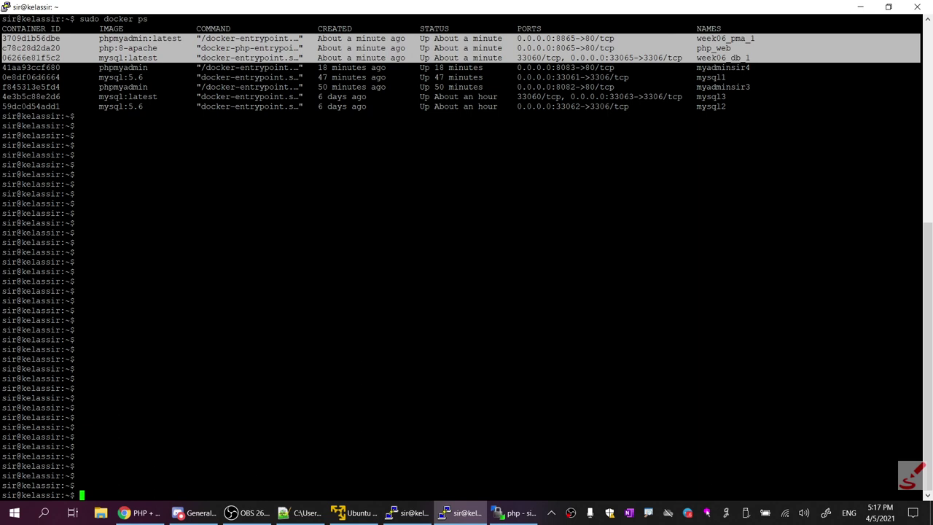
pyautogui.rightClick(706, 512)
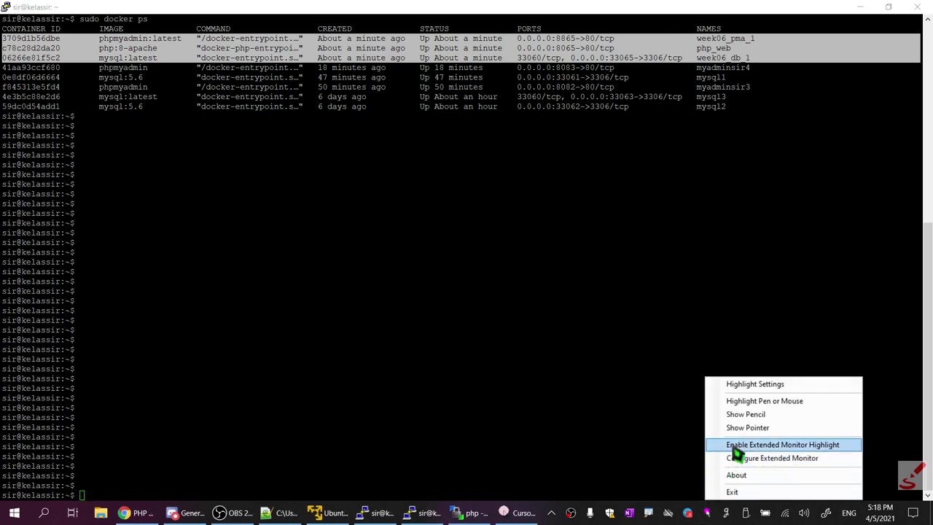
pyautogui.click(758, 401)
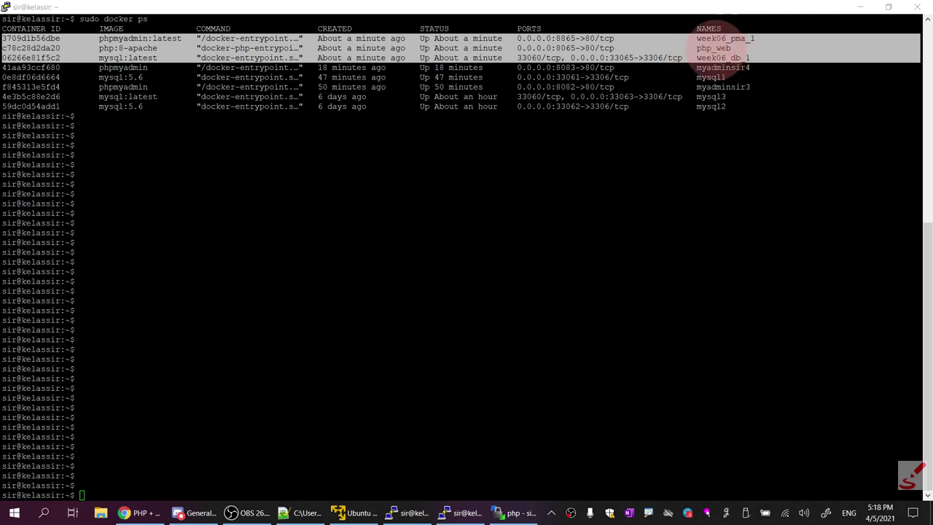
pyautogui.click(729, 38)
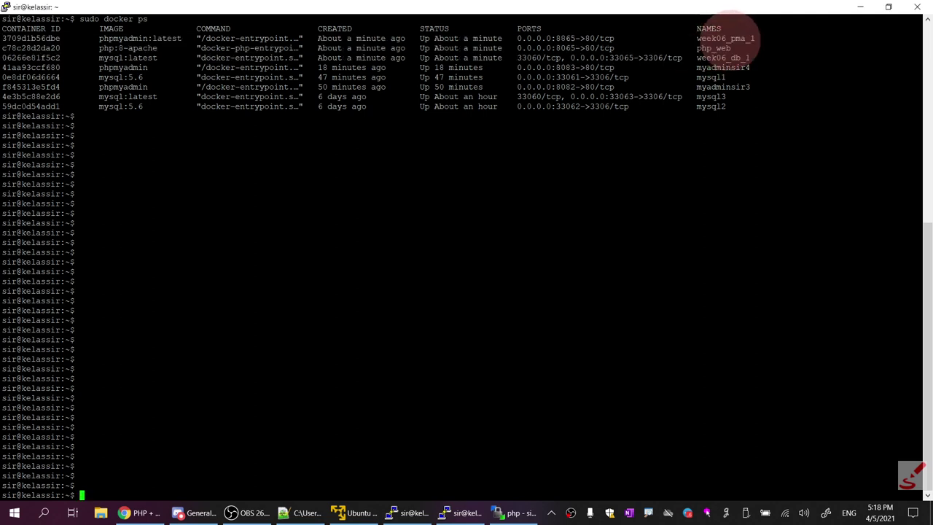
pyautogui.moveTo(728, 38); pyautogui.dragTo(697, 38)
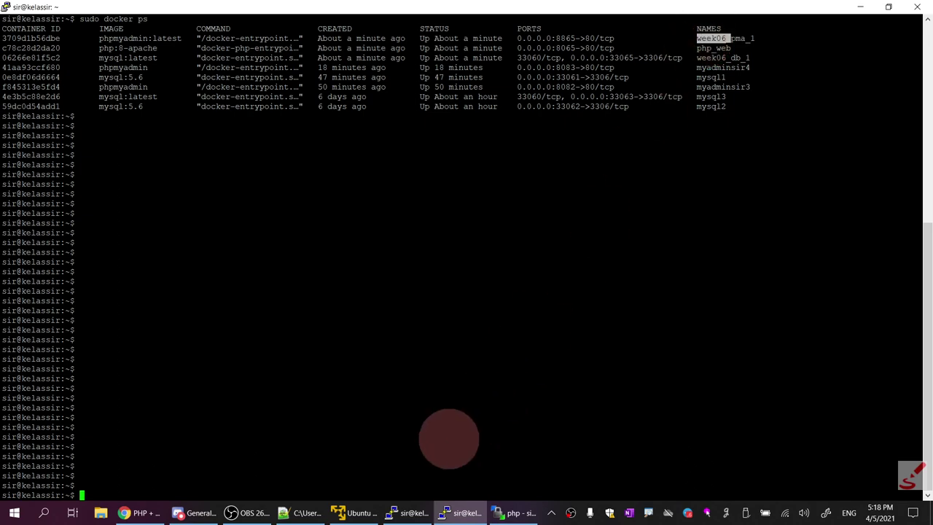
pyautogui.click(302, 512)
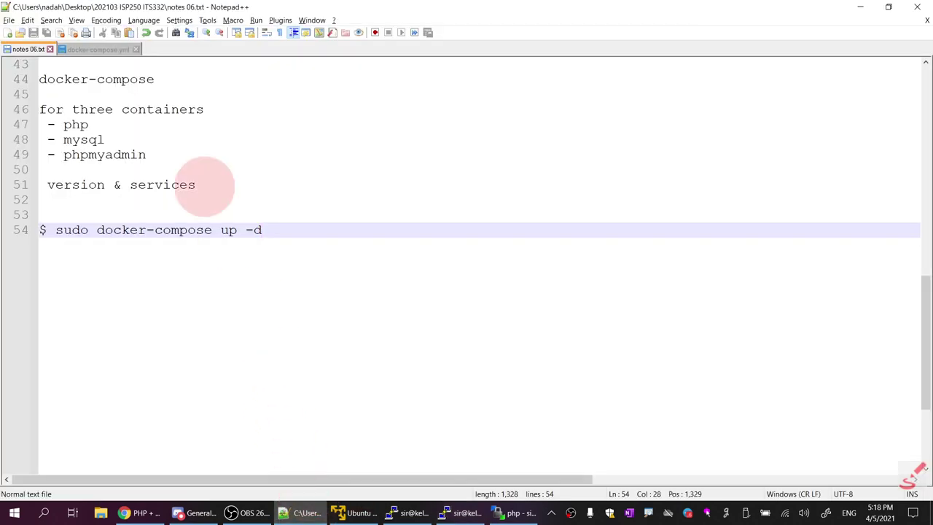
# In docker-compose.yml, highlight the web container_name, db image line and 8065:80 port mapping
pyautogui.click(100, 49)
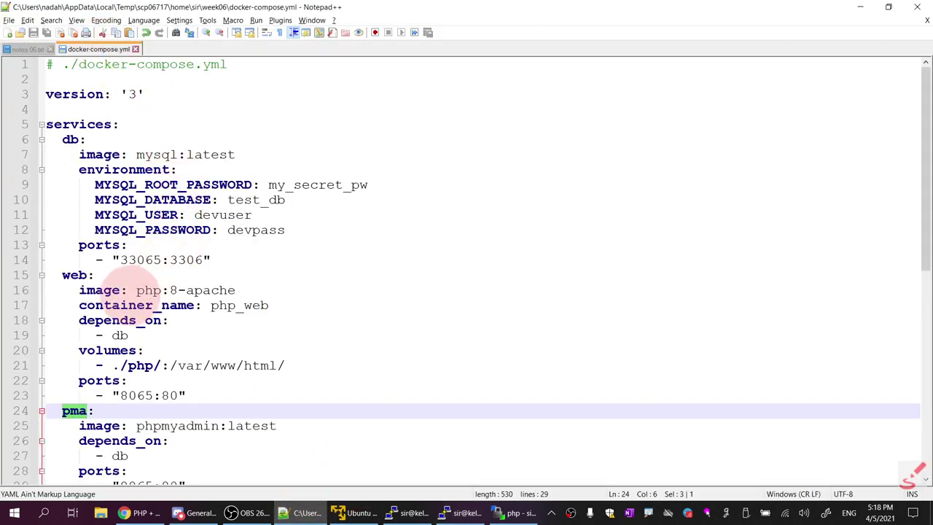
pyautogui.moveTo(78, 306); pyautogui.dragTo(270, 307)
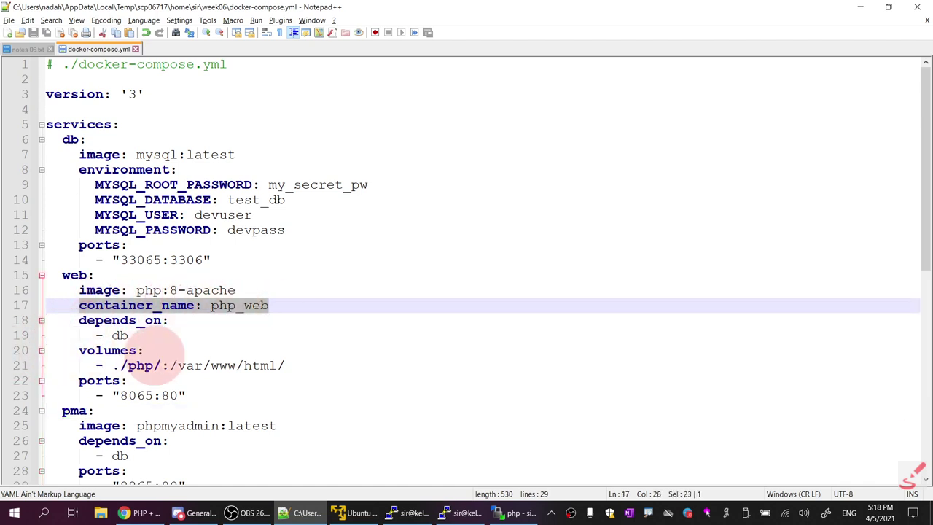
pyautogui.scroll(-1, 219, 354)
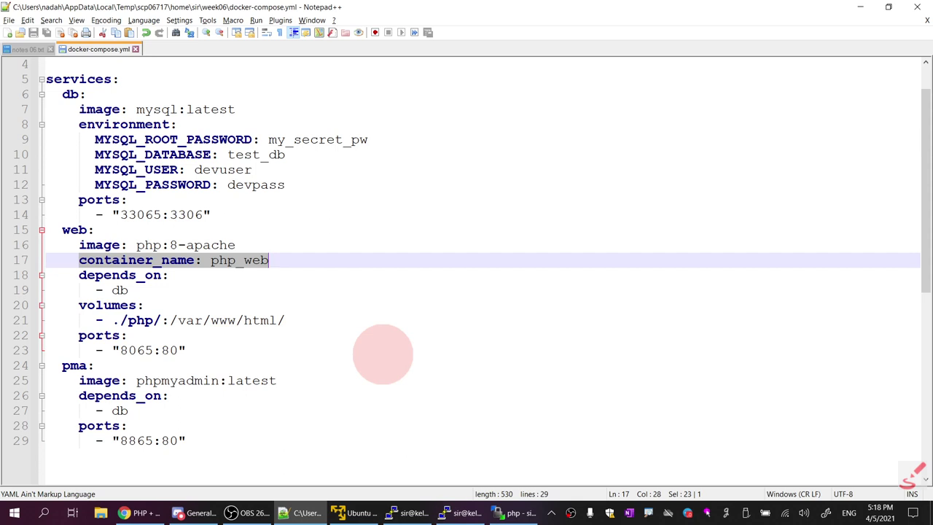
pyautogui.click(98, 111)
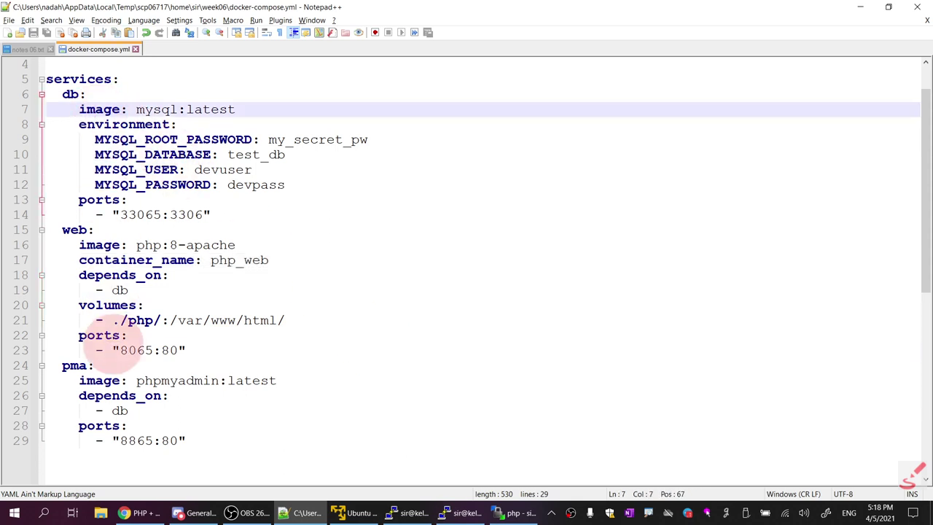
pyautogui.click(114, 350)
# Highlight week06_db_1's 33065 port mapping in PuTTY, then show the php folder in WinSCP
pyautogui.click(467, 512)
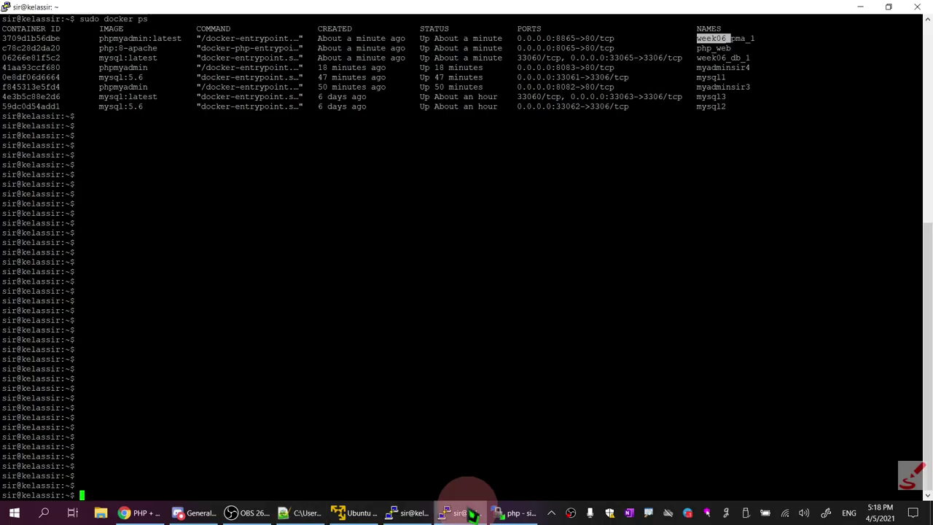
pyautogui.click(718, 36)
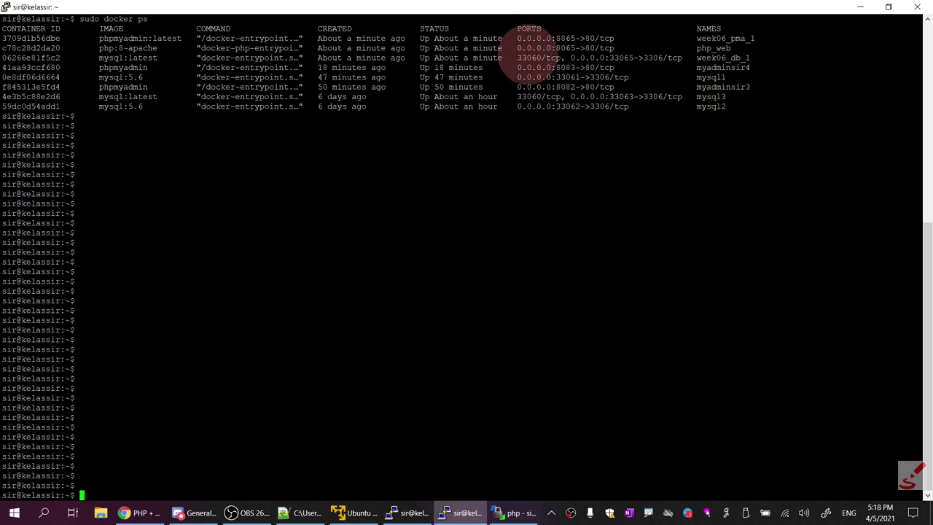
pyautogui.moveTo(517, 57); pyautogui.dragTo(750, 58)
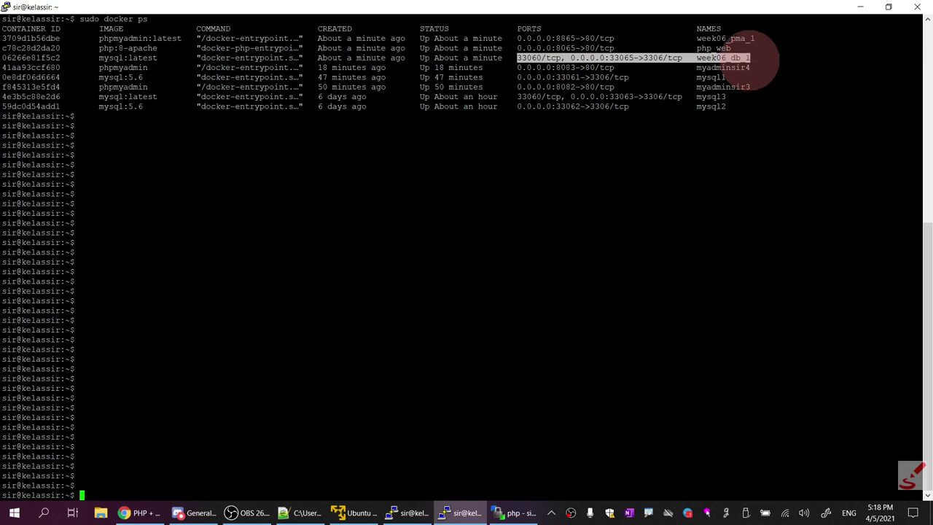
pyautogui.click(522, 513)
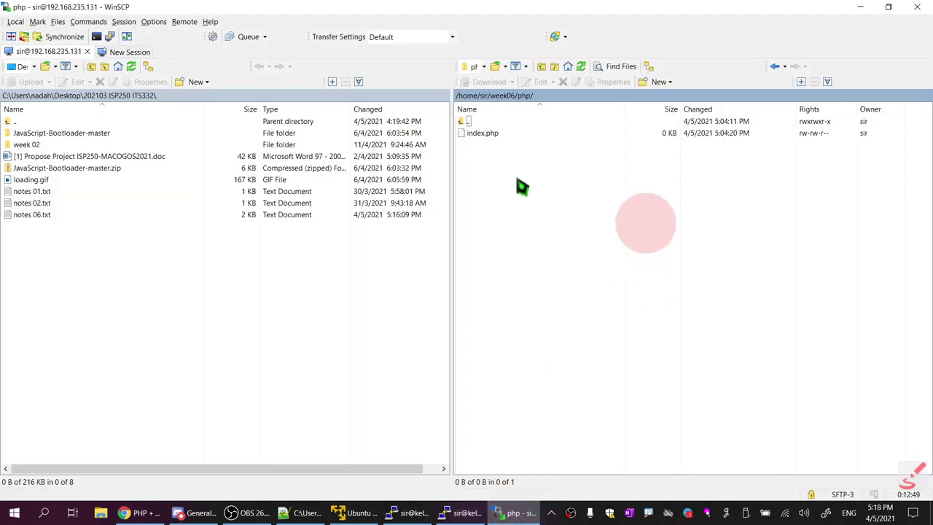
# Open the empty remote index.php from /home/sir/week06/php in Notepad++ for editing
pyautogui.click(477, 134)
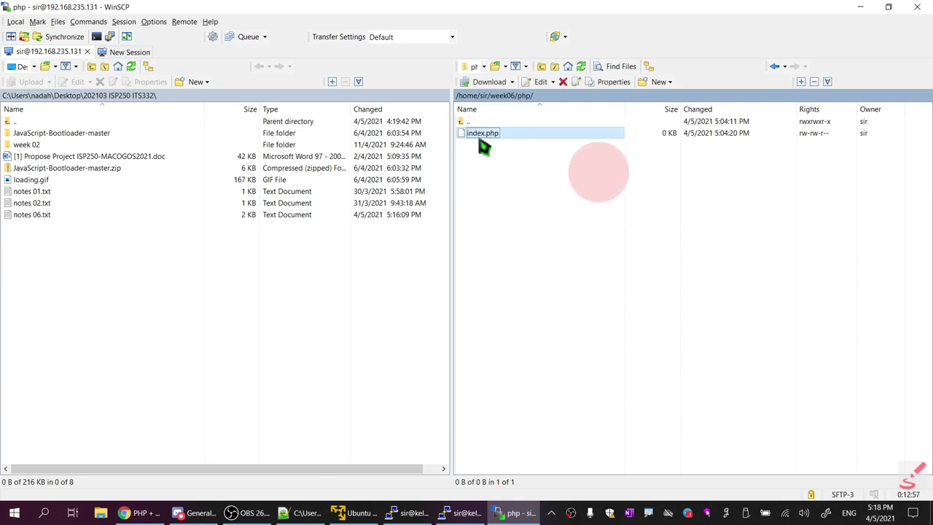
pyautogui.rightClick(490, 143)
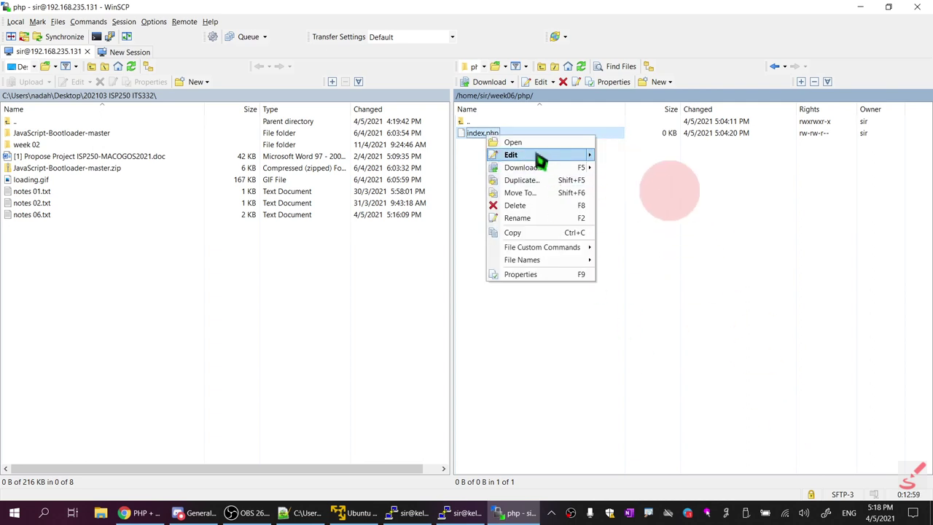
pyautogui.click(605, 285)
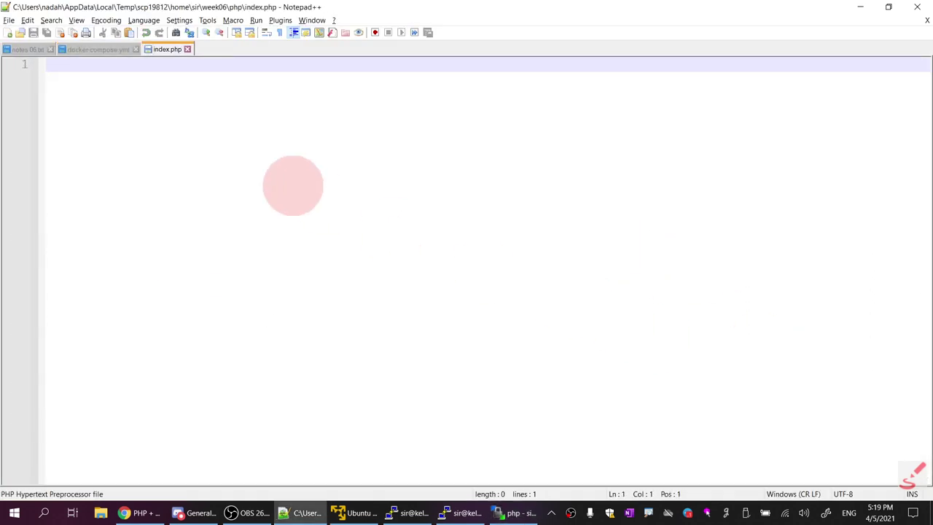
# Write <? phpinfo(); ?> into index.php and save it so WinSCP uploads it
pyautogui.write('<>')
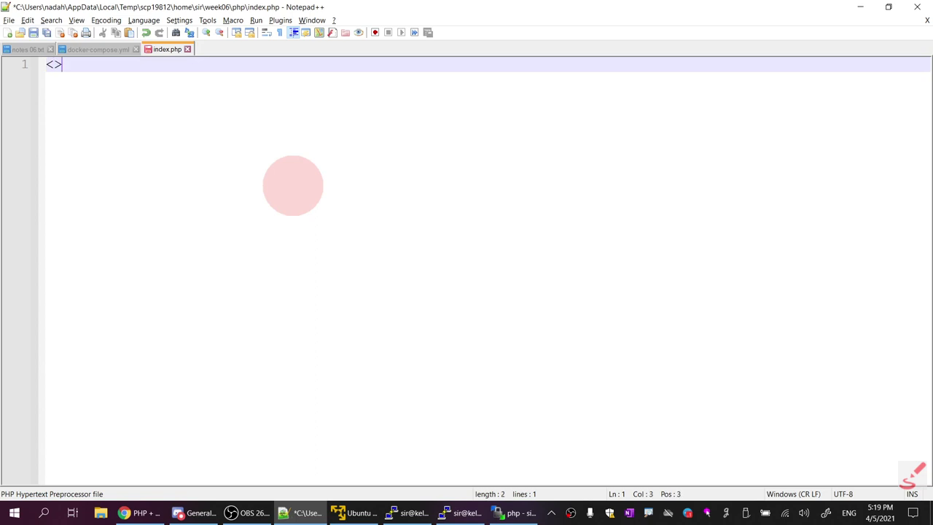
pyautogui.write('php')
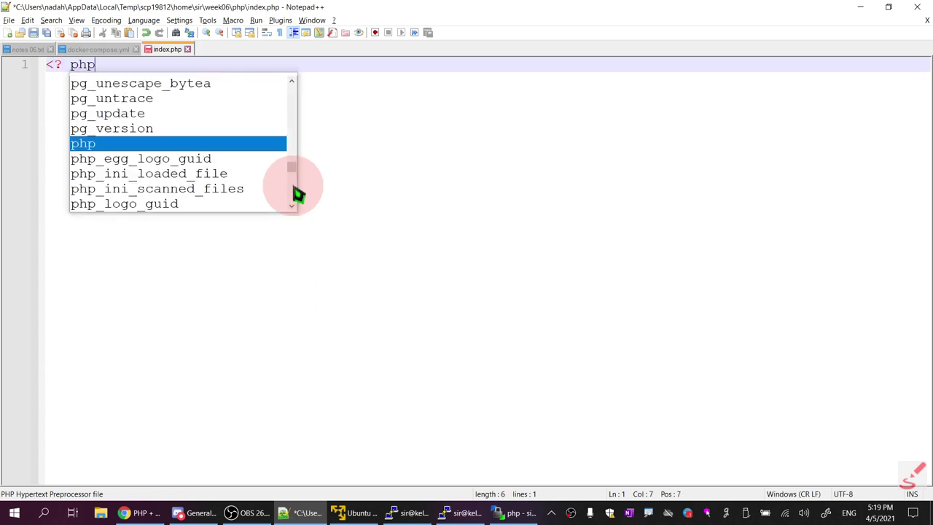
pyautogui.write('info(); ?>')
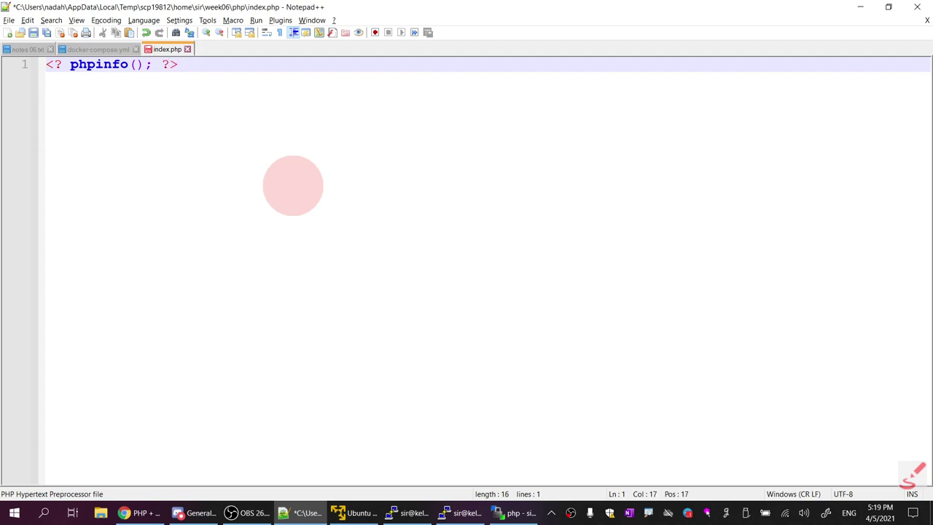
pyautogui.hotkey('ctrl', 's')
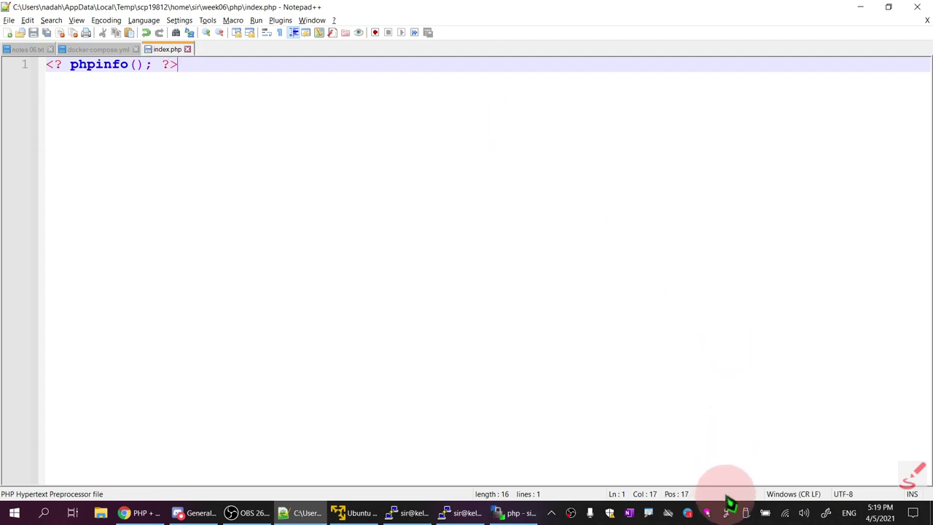
pyautogui.rightClick(691, 514)
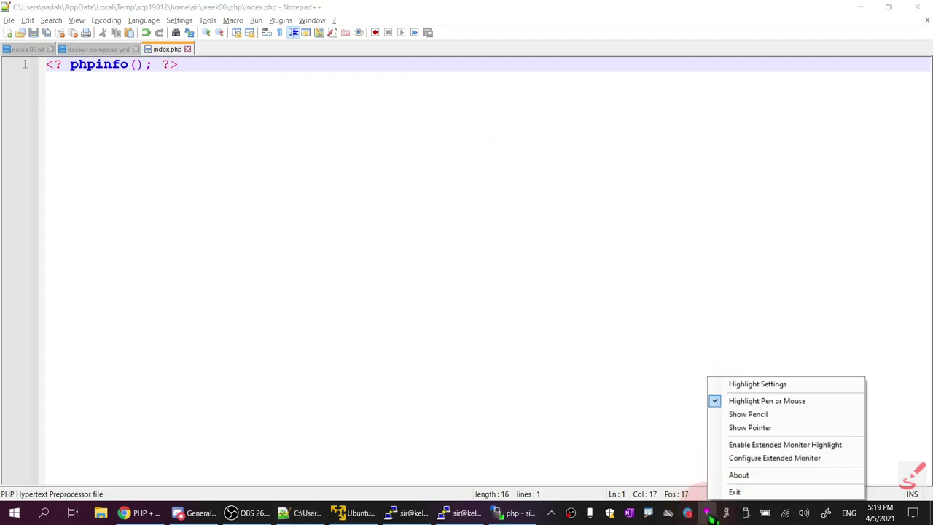
pyautogui.click(758, 401)
# Minimize the editor, WinSCP and both PuTTY windows to show the Chrome Docker Compose tutorial
pyautogui.click(861, 8)
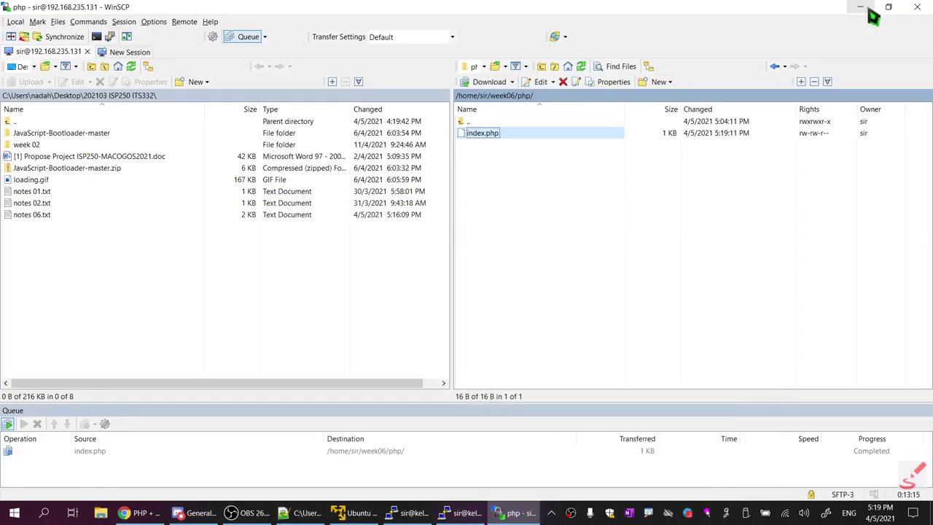
pyautogui.click(865, 9)
pyautogui.click(866, 10)
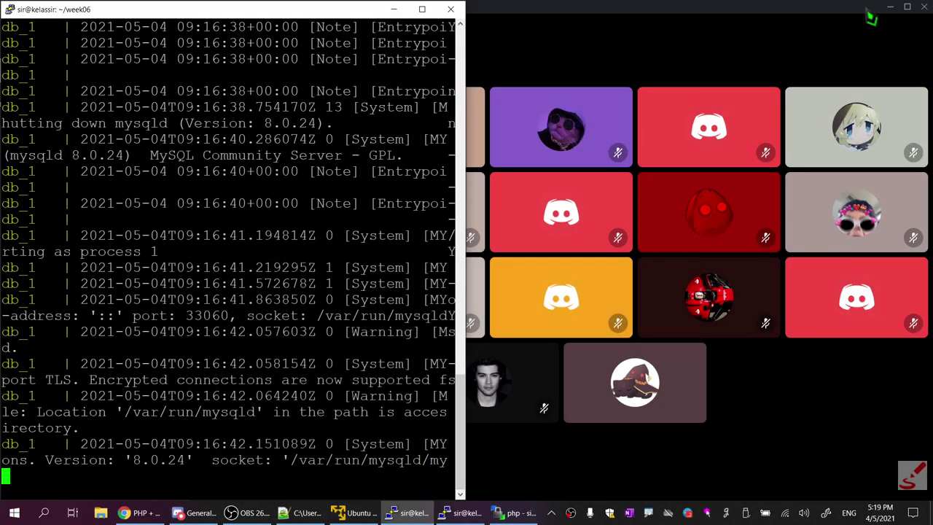
pyautogui.click(394, 9)
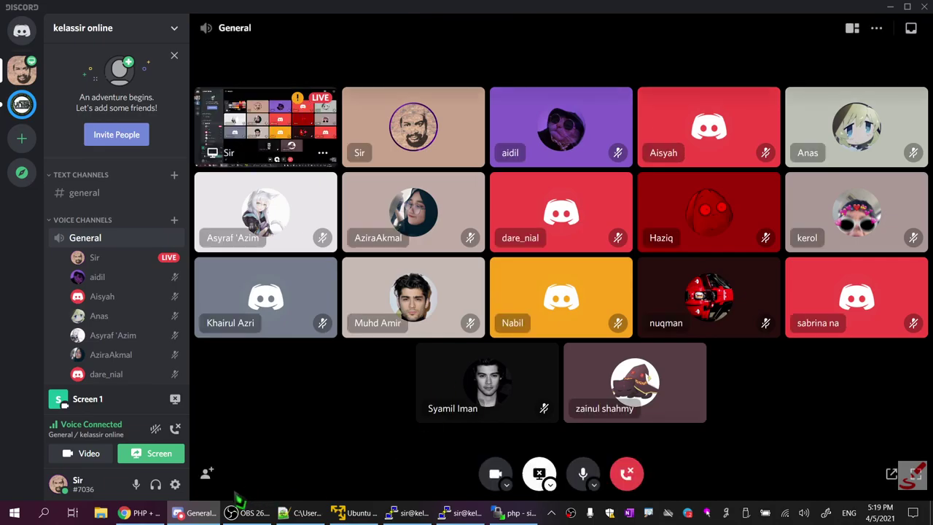
pyautogui.click(139, 512)
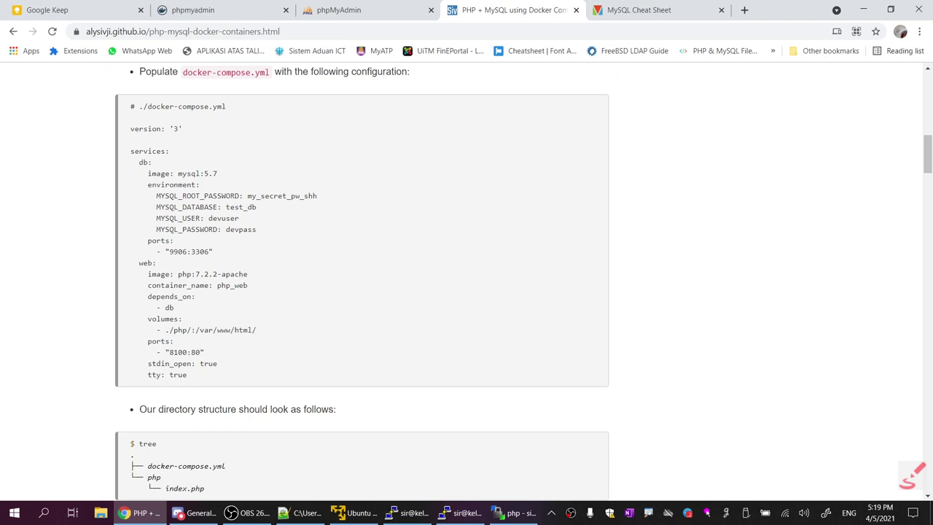
# Load 192.168.235.131:8065 in a new tab and check the PHP 8.0.3 phpinfo page
pyautogui.click(744, 10)
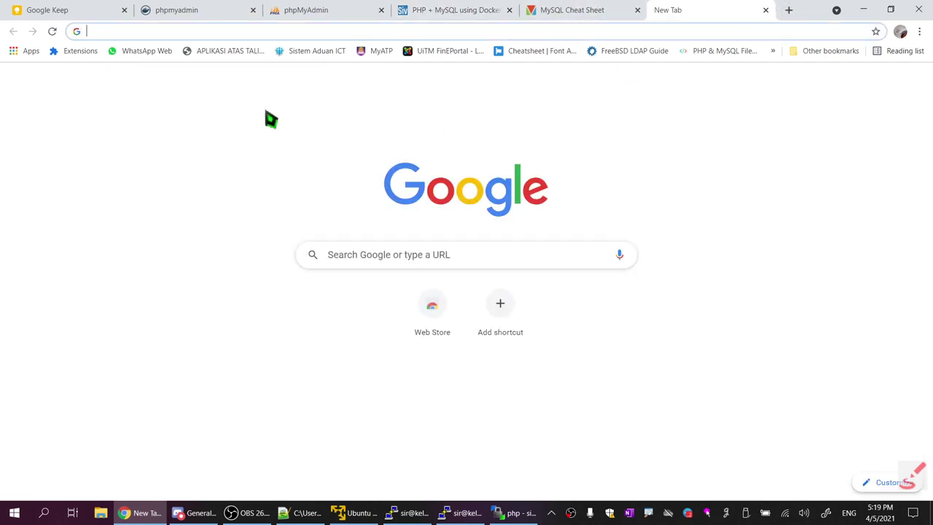
pyautogui.write('19')
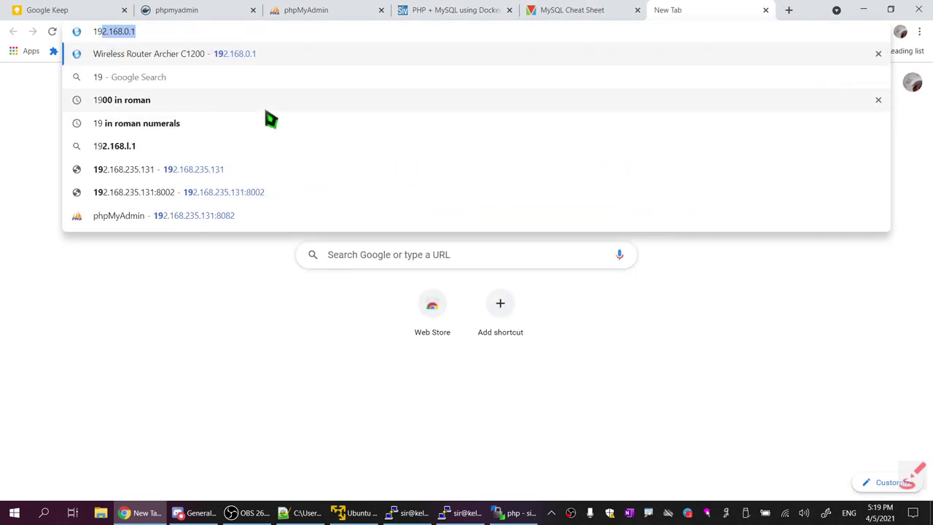
pyautogui.press('Down')
pyautogui.press('Down')
pyautogui.press('Down')
pyautogui.press('Down')
pyautogui.press('Down')
pyautogui.press('Down')
pyautogui.press('Down')
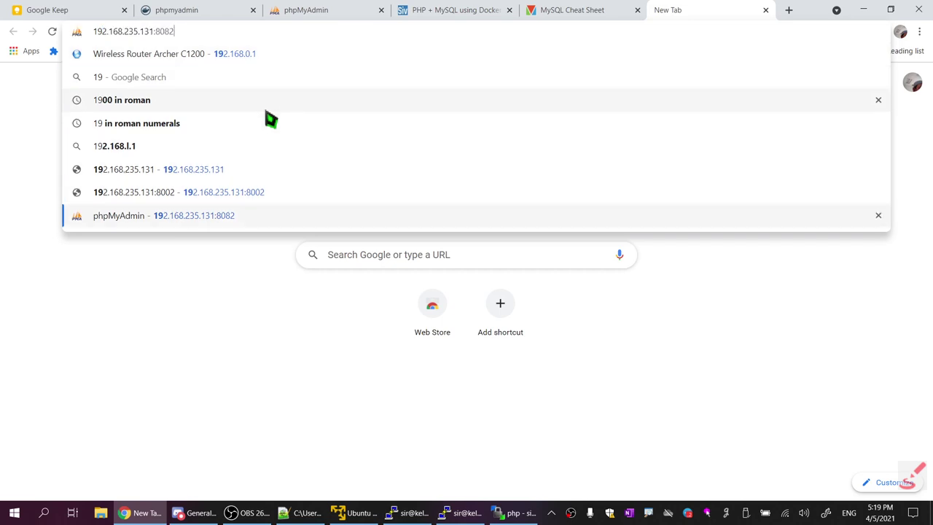
pyautogui.press('BackSpace')
pyautogui.press('BackSpace')
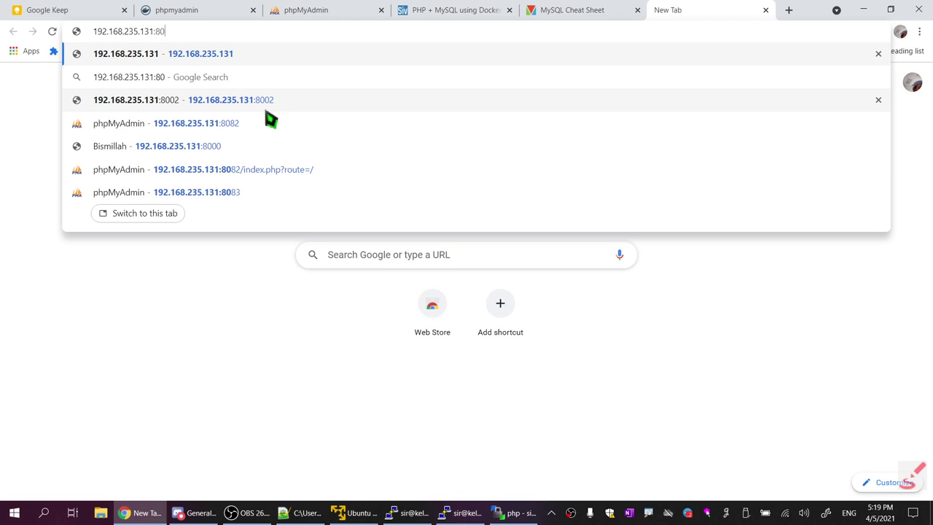
pyautogui.write('6')
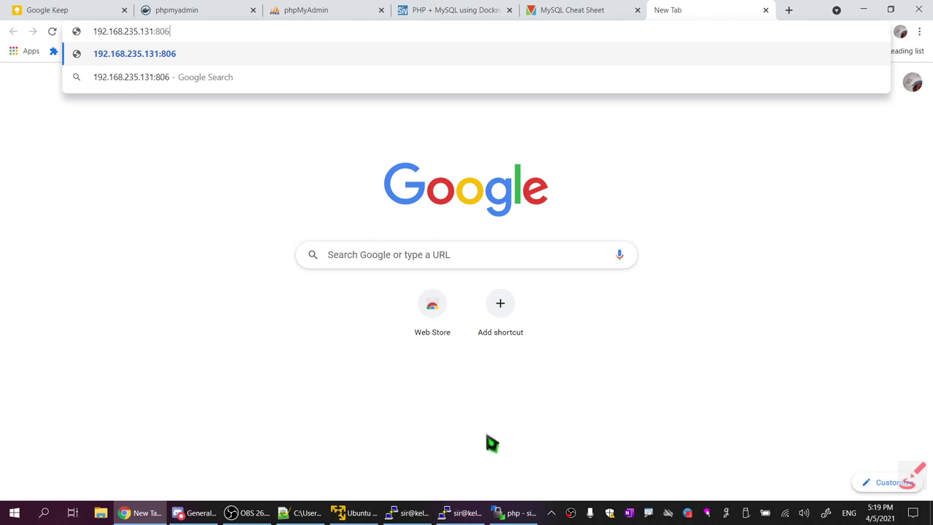
pyautogui.write('5')
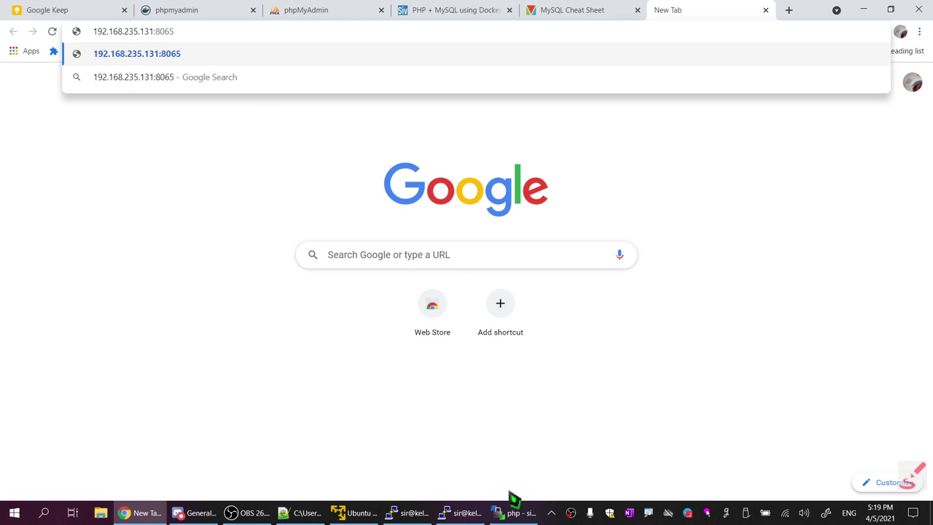
pyautogui.press('Return')
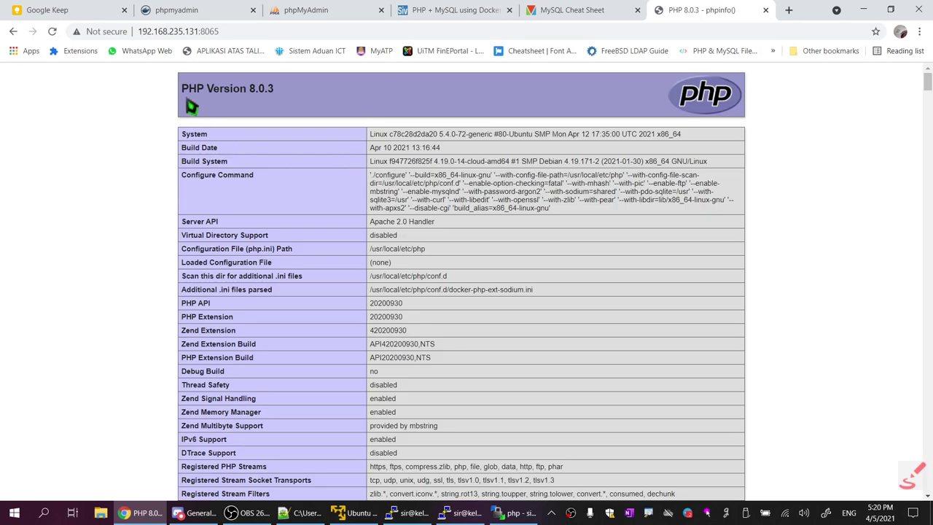
pyautogui.moveTo(187, 88); pyautogui.dragTo(612, 346)
pyautogui.scroll(-20, 612, 347)
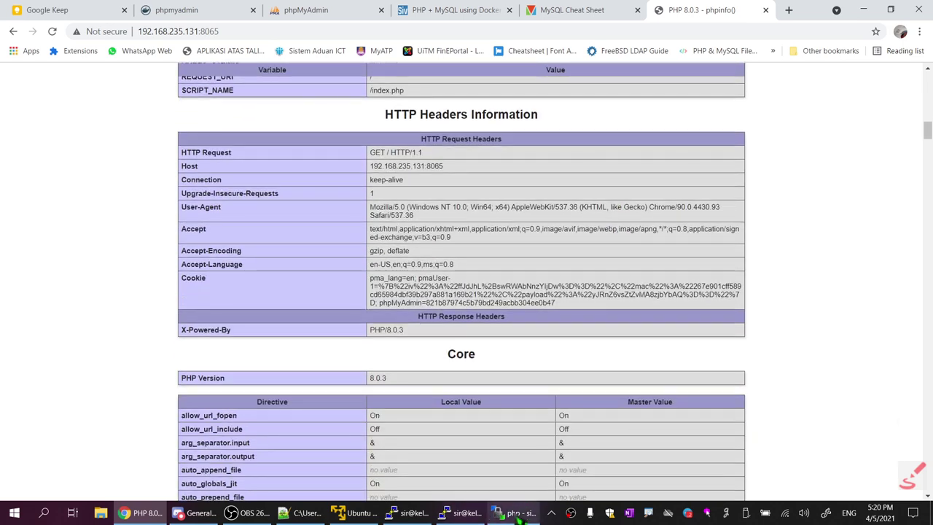
# Open the server's index.php from WinSCP for editing in Notepad++
pyautogui.click(518, 514)
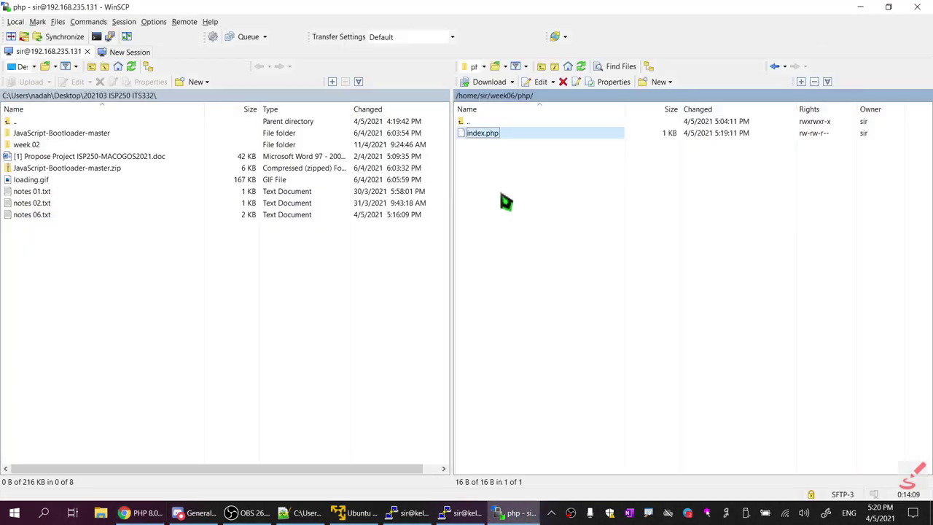
pyautogui.rightClick(487, 133)
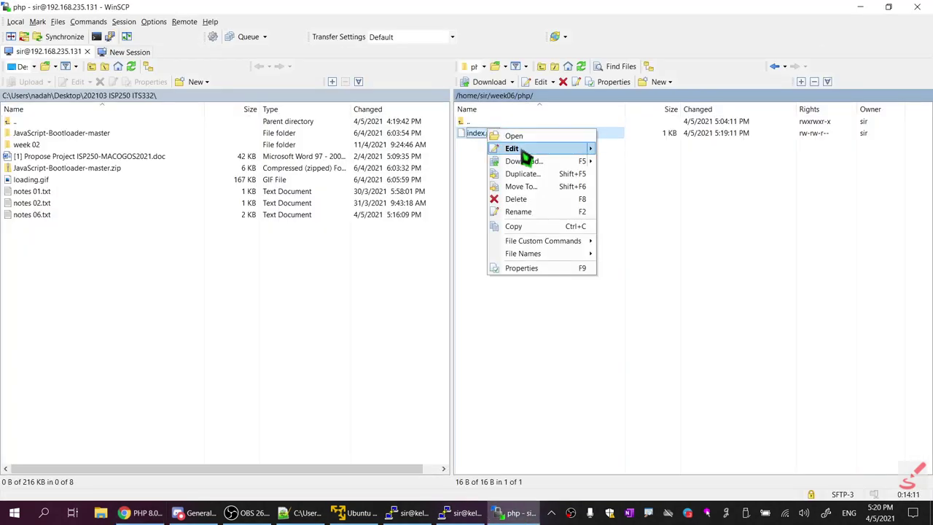
pyautogui.click(522, 150)
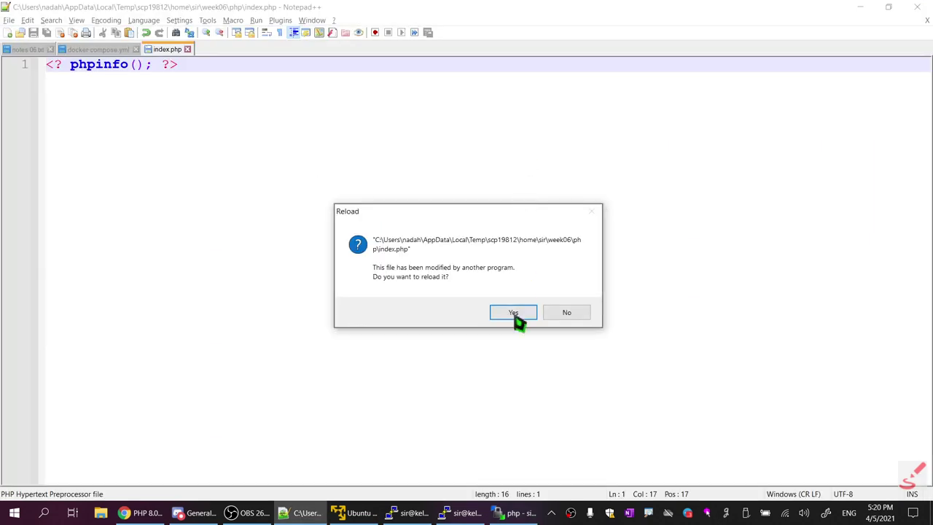
# Reload index.php, replace phpinfo(); with print "<h1>Bismillah</h1>"; and save it
pyautogui.click(516, 314)
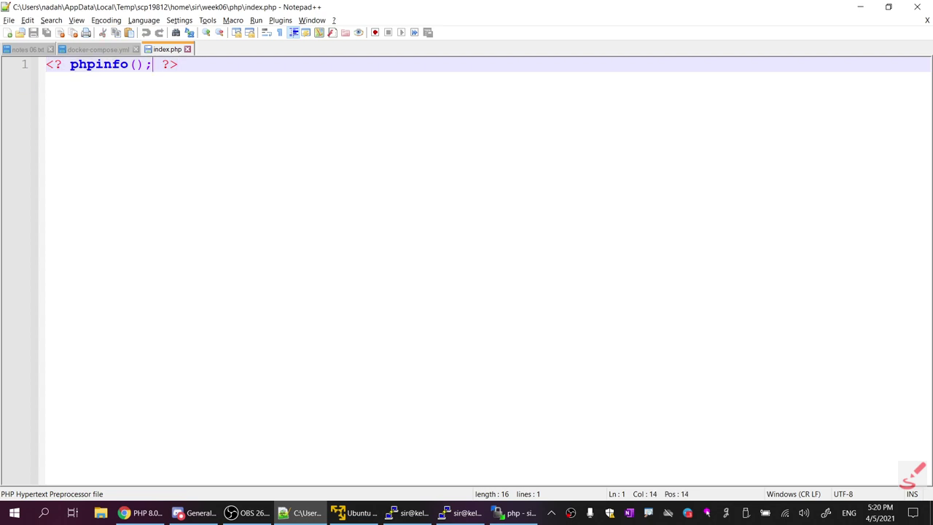
pyautogui.moveTo(153, 64); pyautogui.dragTo(70, 64)
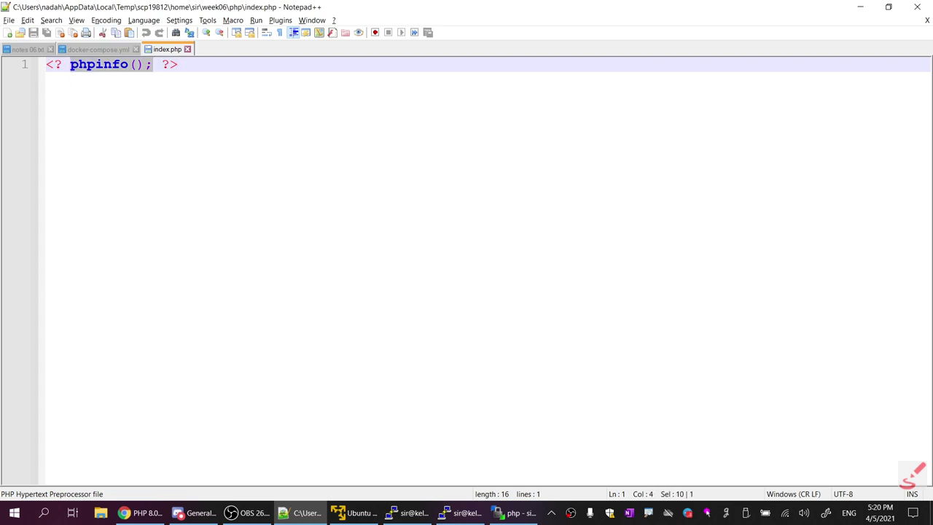
pyautogui.write('print')
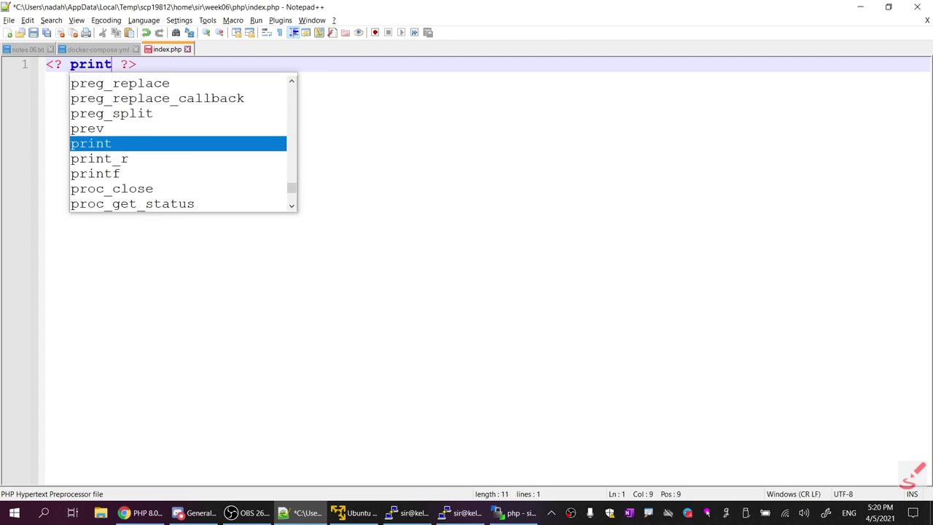
pyautogui.write(' " ')
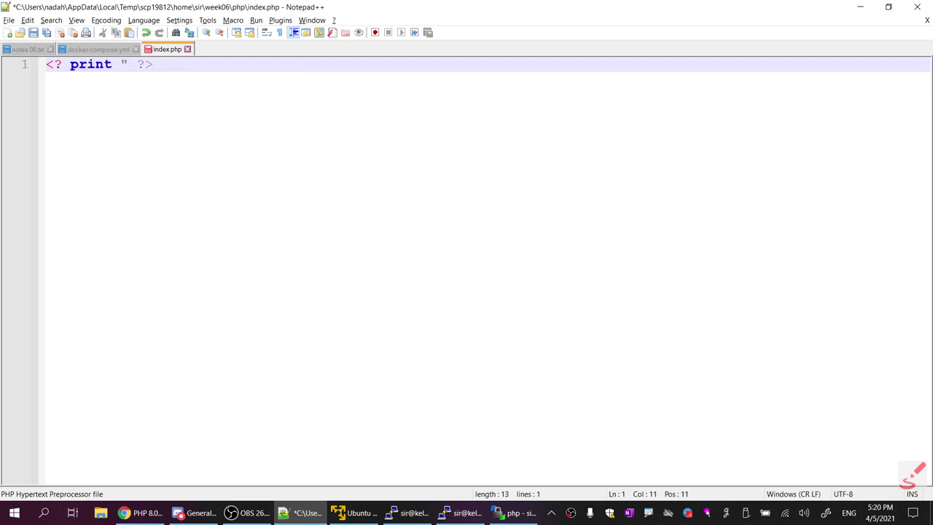
pyautogui.write('<h1>Bismillah</')
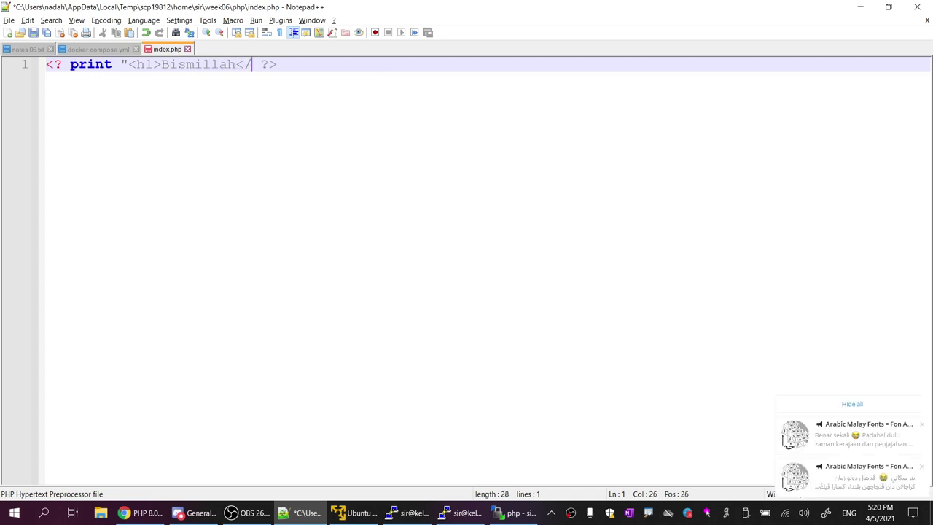
pyautogui.write('h1>";')
pyautogui.hotkey('ctrl', 's')
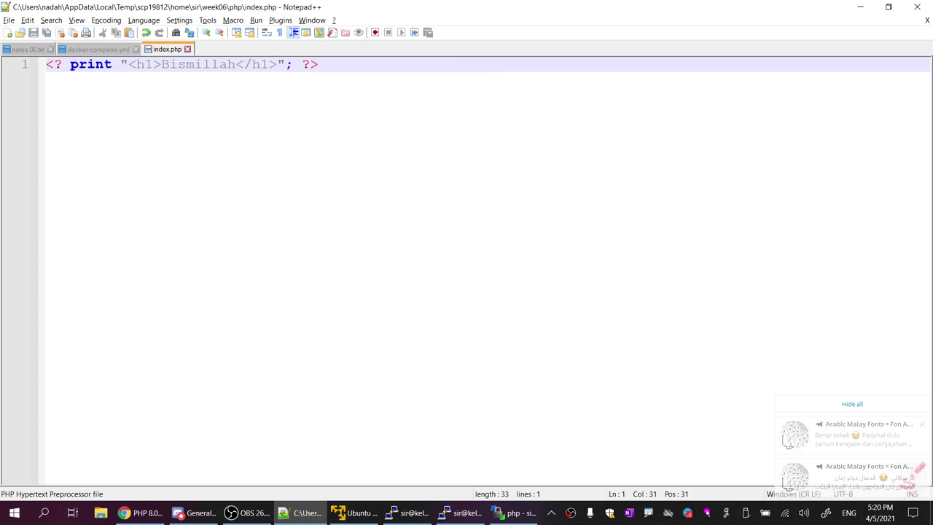
pyautogui.click(140, 512)
# Reload the port 8065 page and confirm the Bismillah heading appears
pyautogui.click(52, 31)
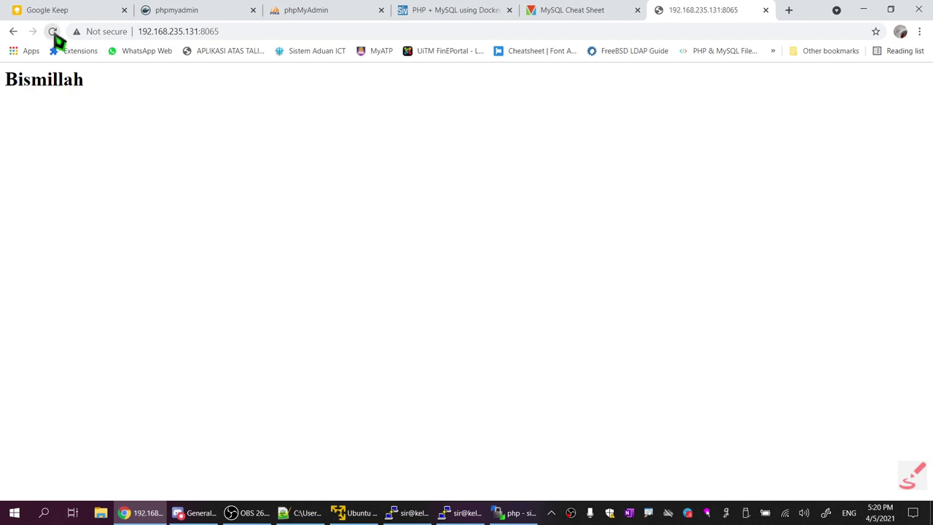
pyautogui.moveTo(92, 86); pyautogui.dragTo(5, 80)
pyautogui.click(281, 207)
# Check WinSCP's completed index.php upload, then bring up the docker ps listing in PuTTY
pyautogui.click(510, 512)
pyautogui.click(510, 204)
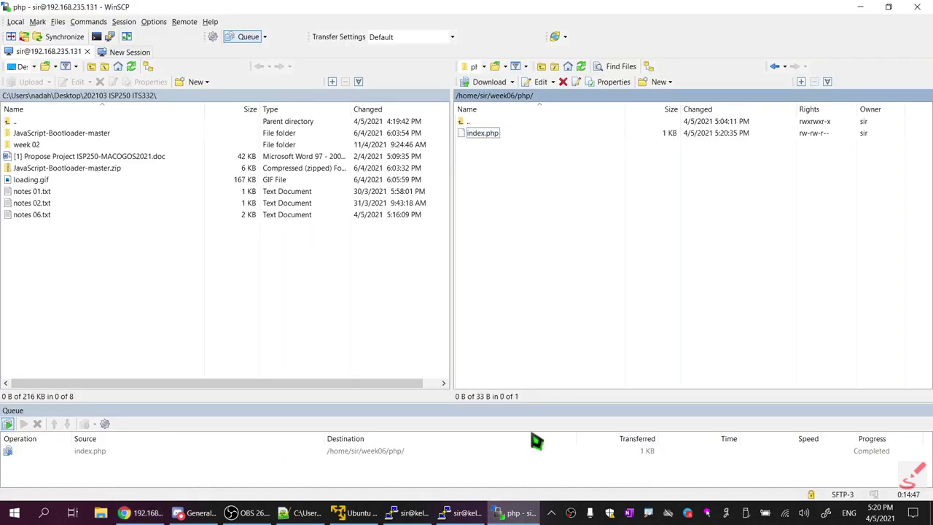
pyautogui.click(519, 514)
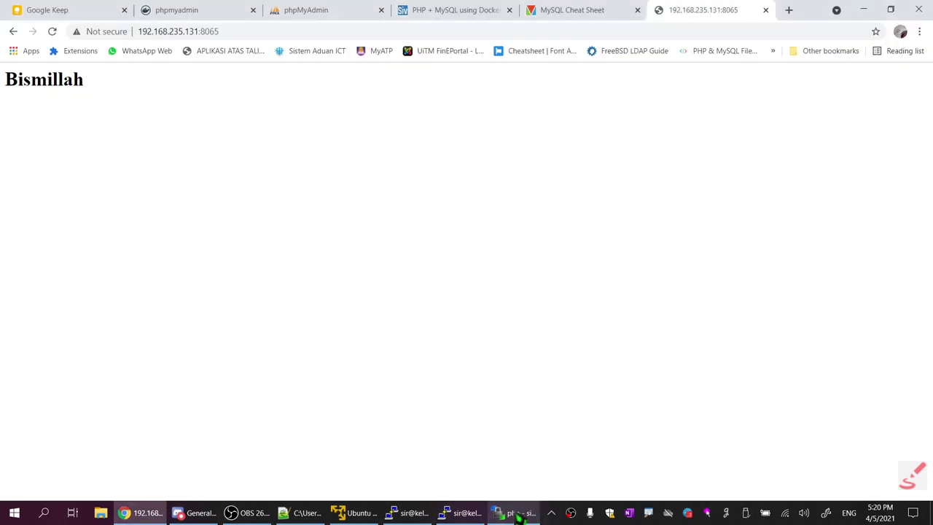
pyautogui.click(451, 516)
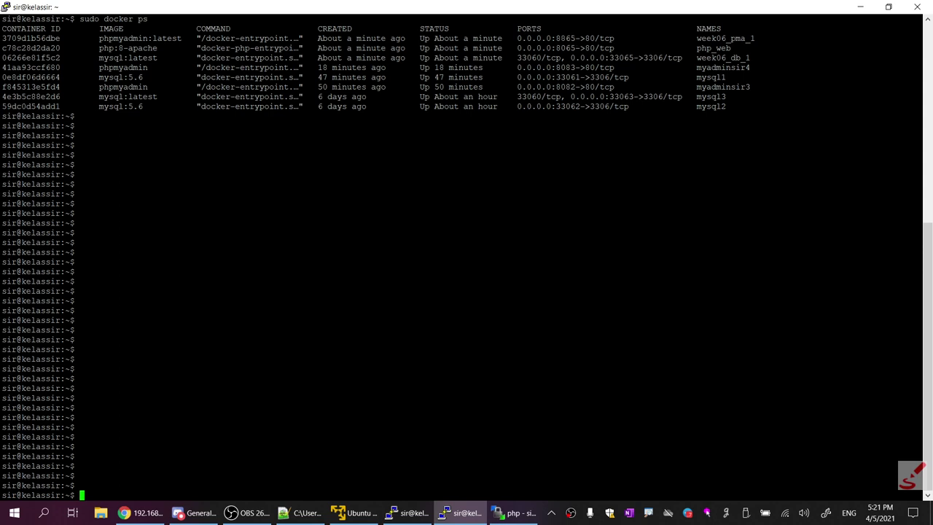
# Change the Chrome address port to 8865 to load the phpMyAdmin login, then return to the terminal
pyautogui.moveTo(556, 38); pyautogui.dragTo(581, 38)
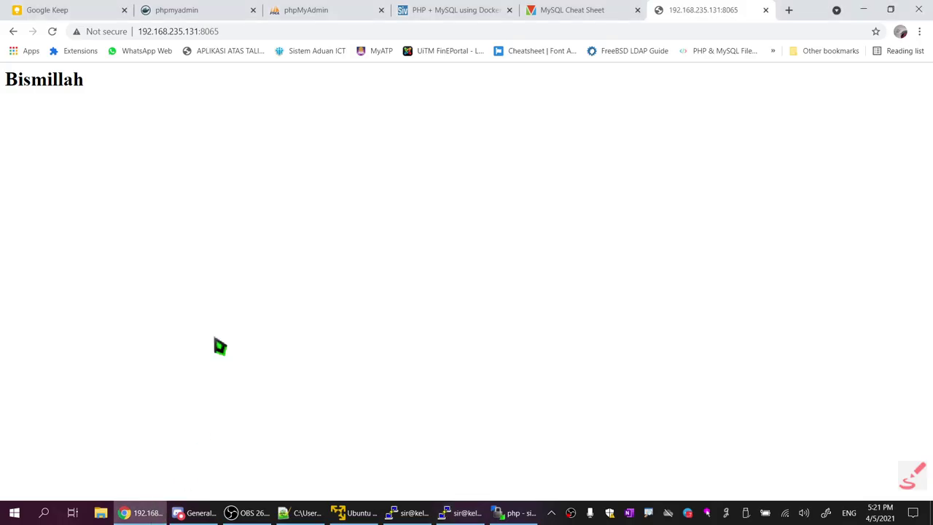
pyautogui.click(141, 512)
pyautogui.moveTo(202, 31); pyautogui.dragTo(211, 31)
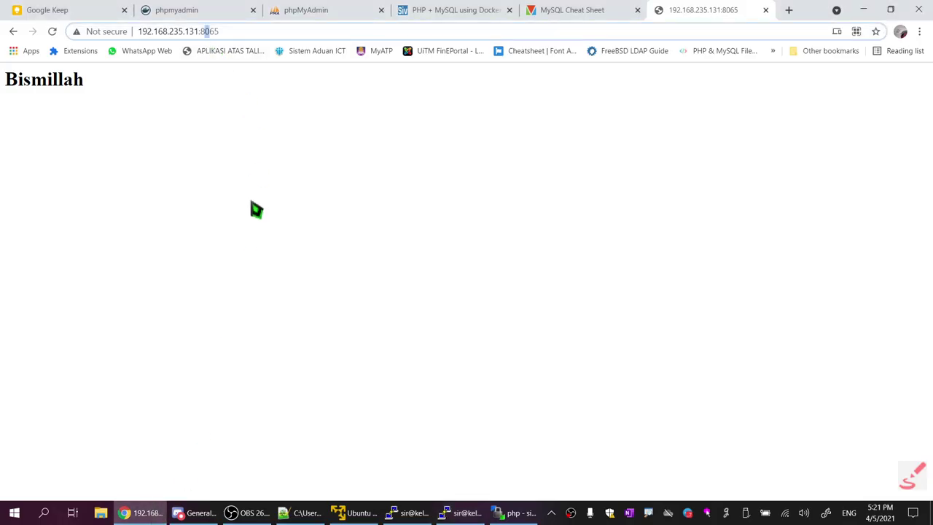
pyautogui.write('88')
pyautogui.press('Return')
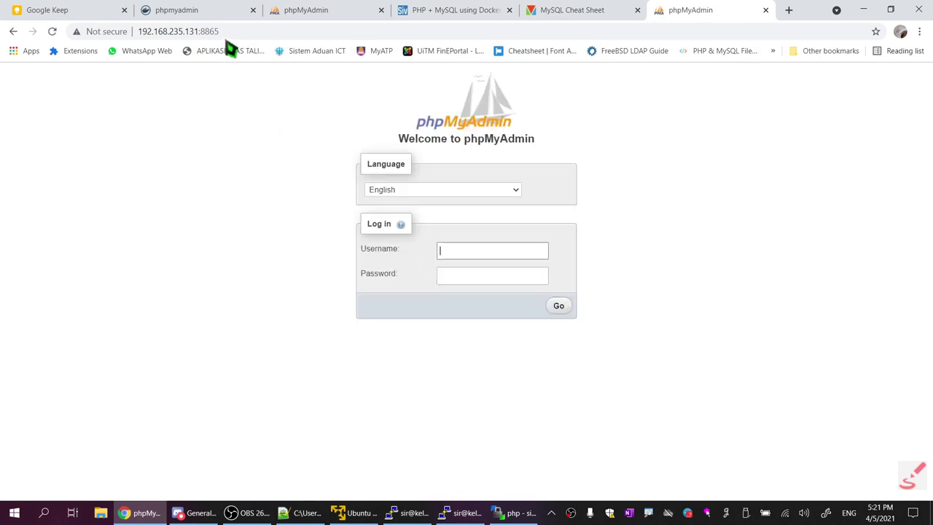
pyautogui.moveTo(220, 32); pyautogui.dragTo(200, 32)
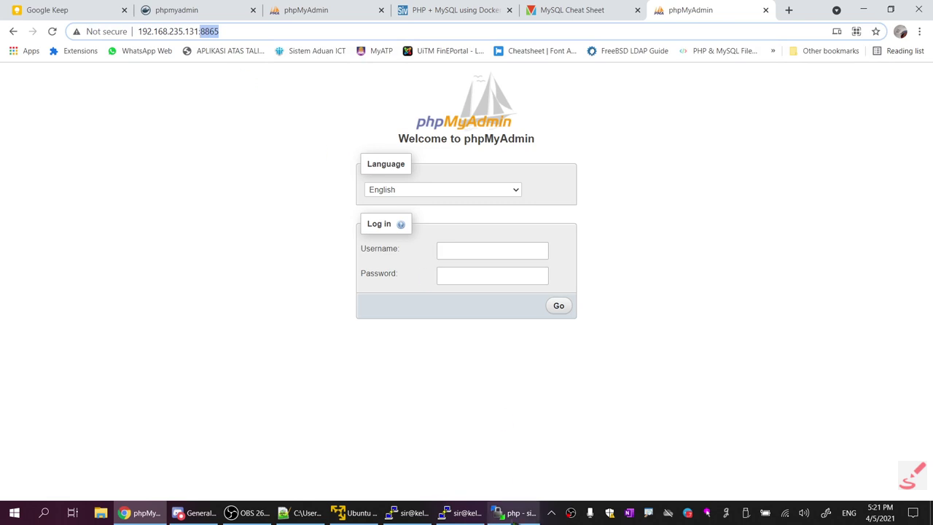
pyautogui.moveTo(514, 513)
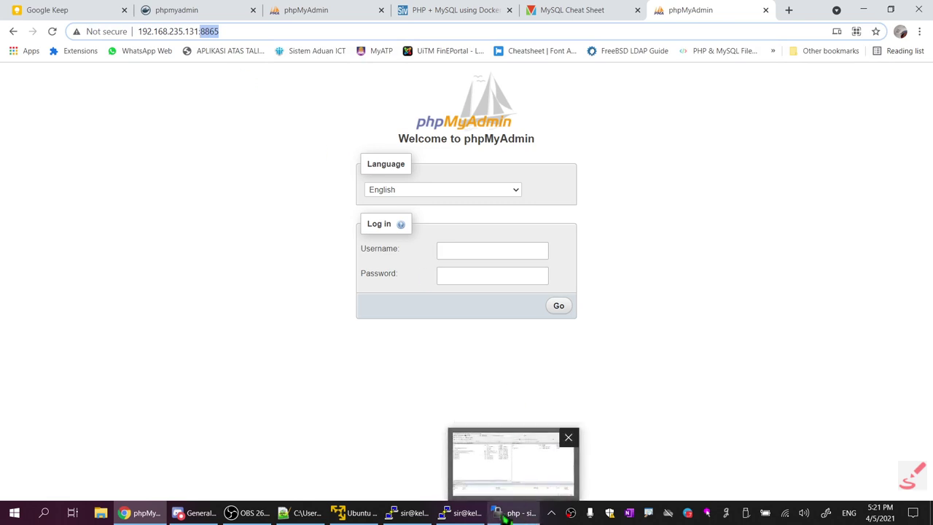
pyautogui.click(463, 512)
# Inspect the week06_pma_1 container row in the docker ps output
pyautogui.moveTo(721, 38); pyautogui.dragTo(920, 39)
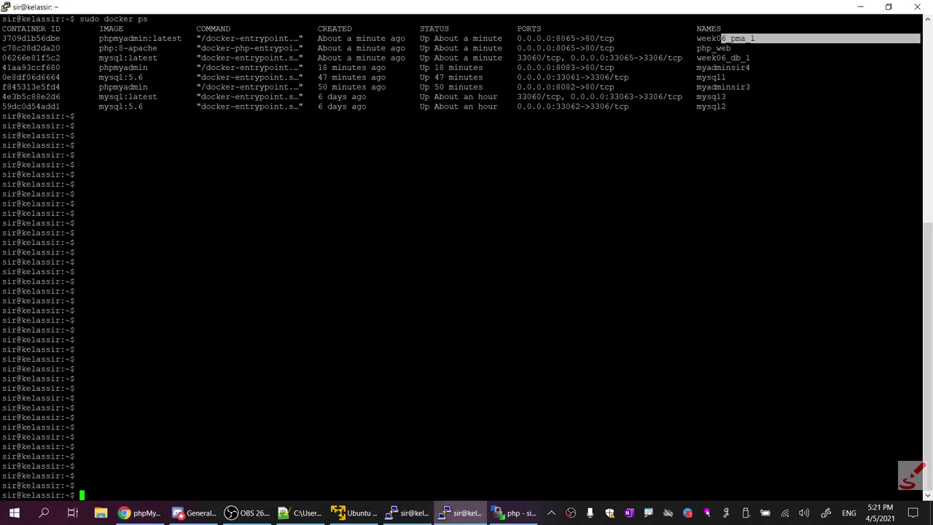
pyautogui.moveTo(756, 38); pyautogui.dragTo(113, 38)
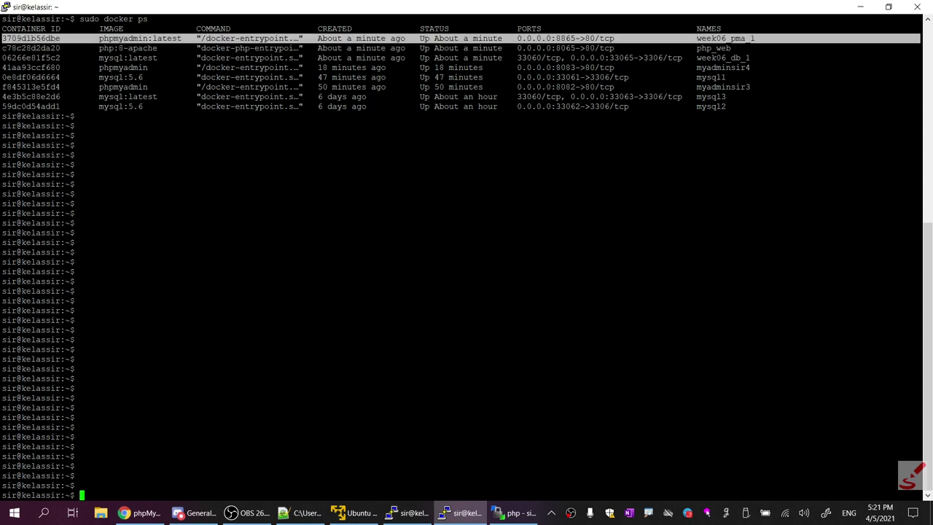
pyautogui.moveTo(711, 38); pyautogui.dragTo(417, 37)
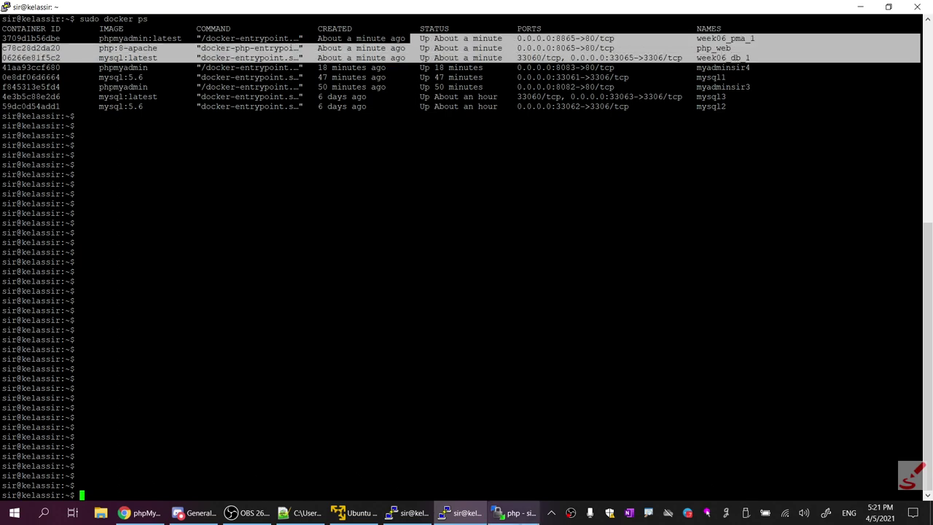
# Minimise WinSCP and show docker-compose.yml in Notepad++
pyautogui.click(514, 512)
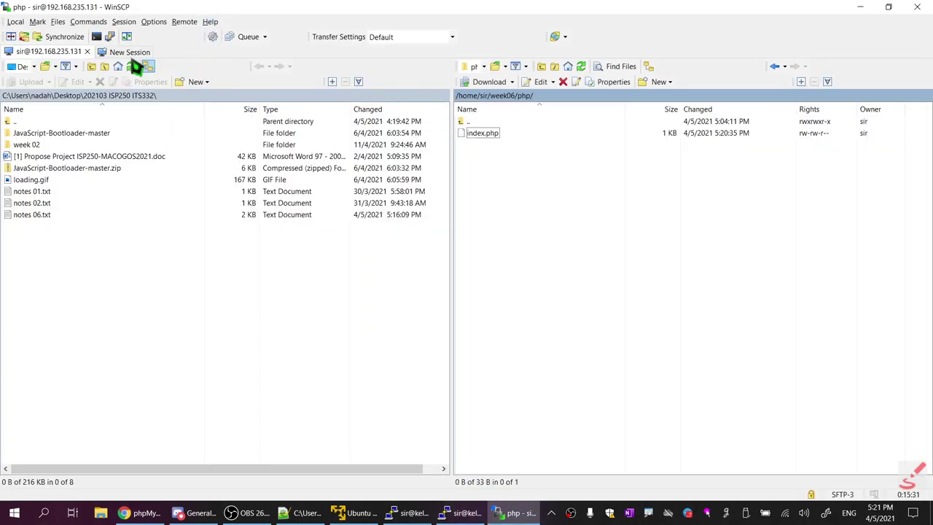
pyautogui.click(511, 513)
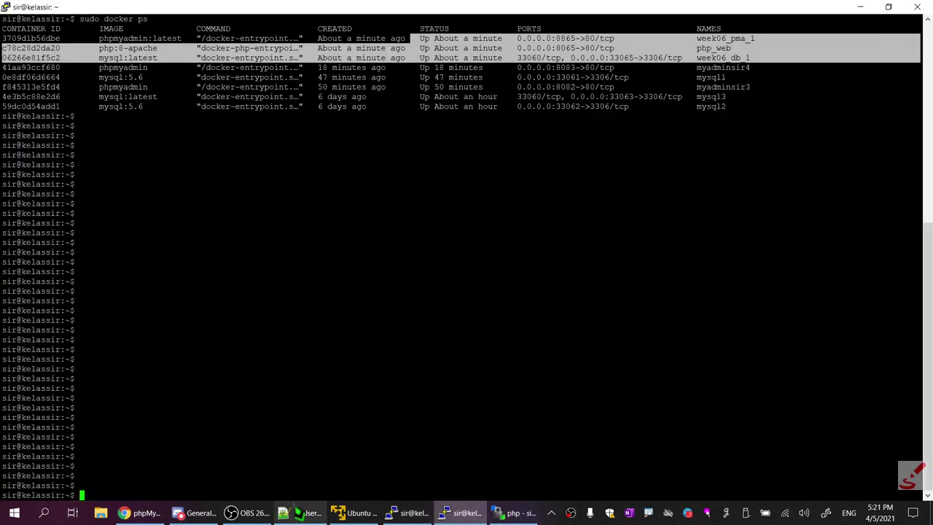
pyautogui.click(302, 513)
pyautogui.click(95, 49)
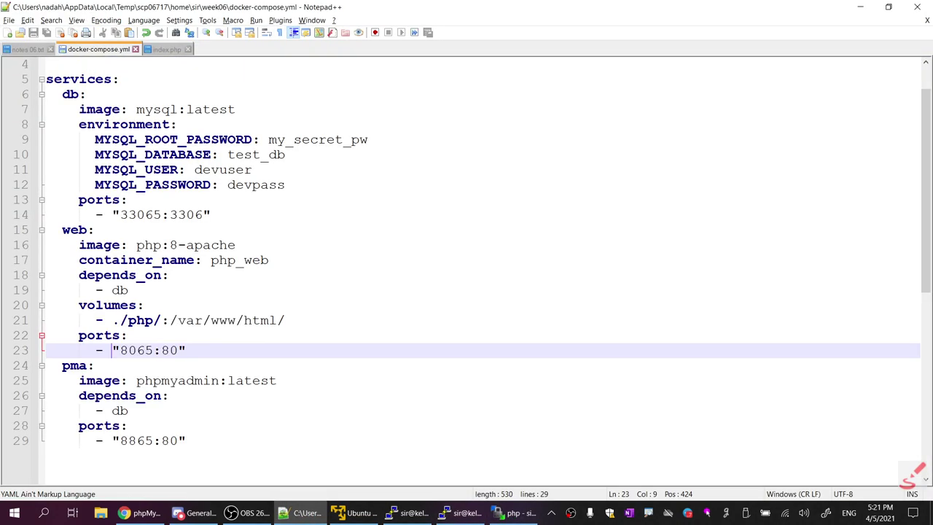
# Select the services block (lines 5–29) of docker-compose.yml, then highlight the docker ps rows in PuTTY
pyautogui.moveTo(46, 79); pyautogui.dragTo(186, 440)
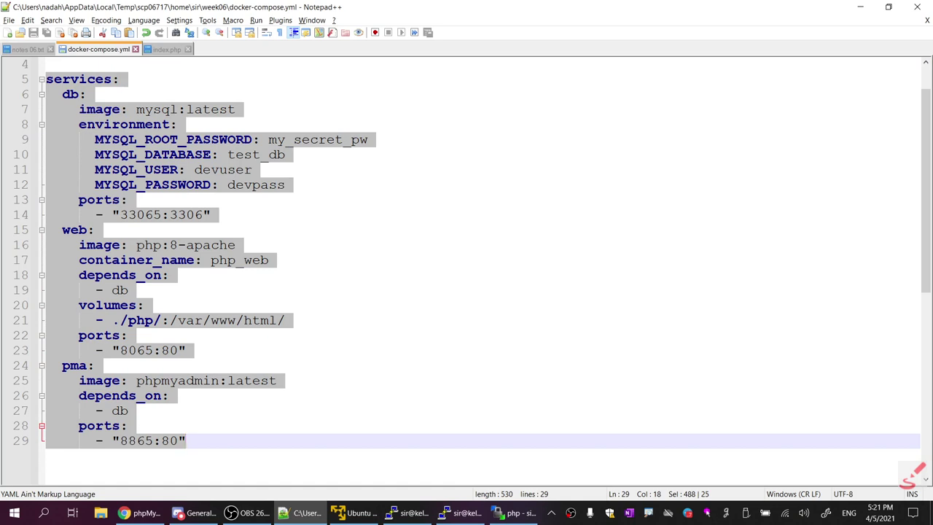
pyautogui.click(129, 410)
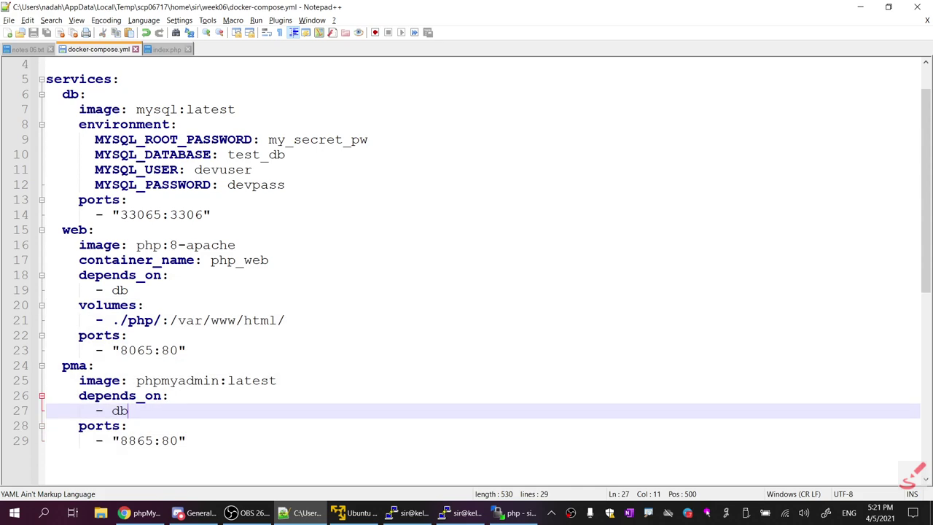
pyautogui.moveTo(191, 441); pyautogui.dragTo(70, 79)
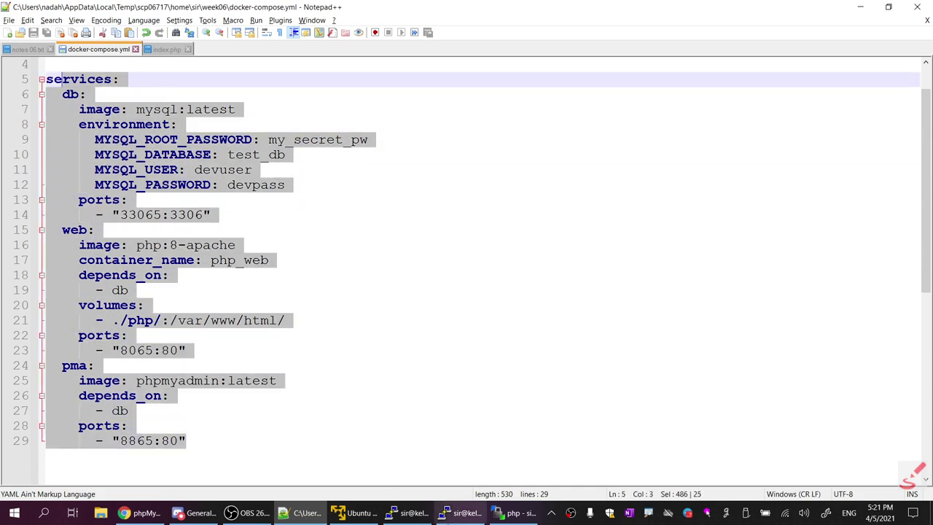
pyautogui.click(466, 514)
pyautogui.moveTo(920, 58); pyautogui.dragTo(3, 19)
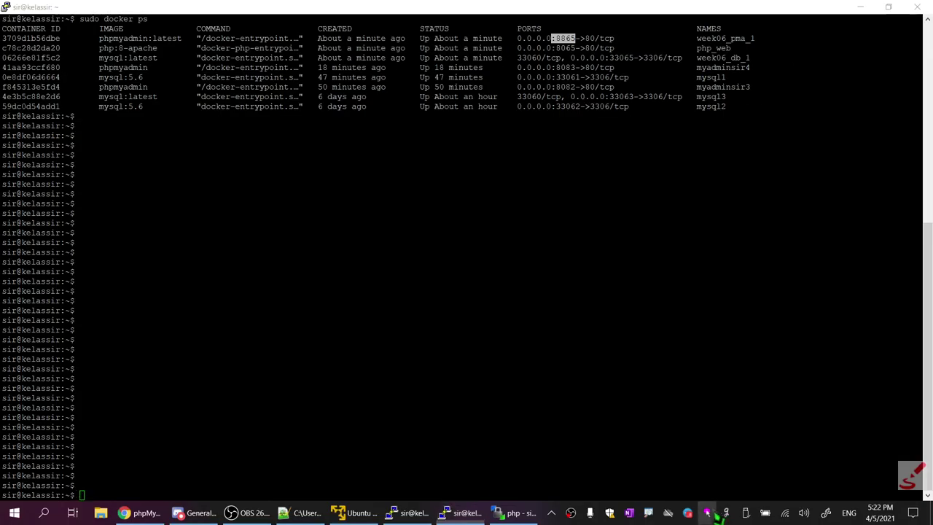
# Copy the web container's 8065 port from docker ps and load it in Chrome
pyautogui.rightClick(707, 512)
pyautogui.click(741, 413)
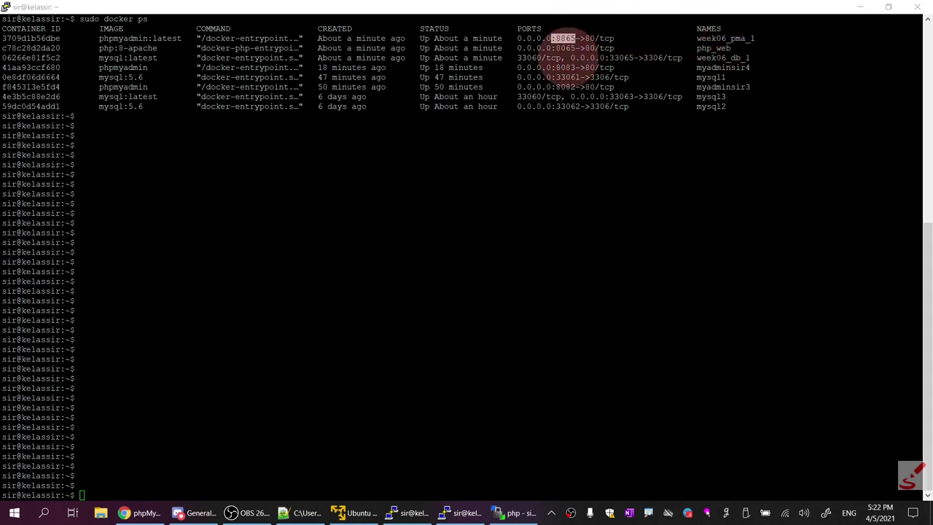
pyautogui.doubleClick(565, 47)
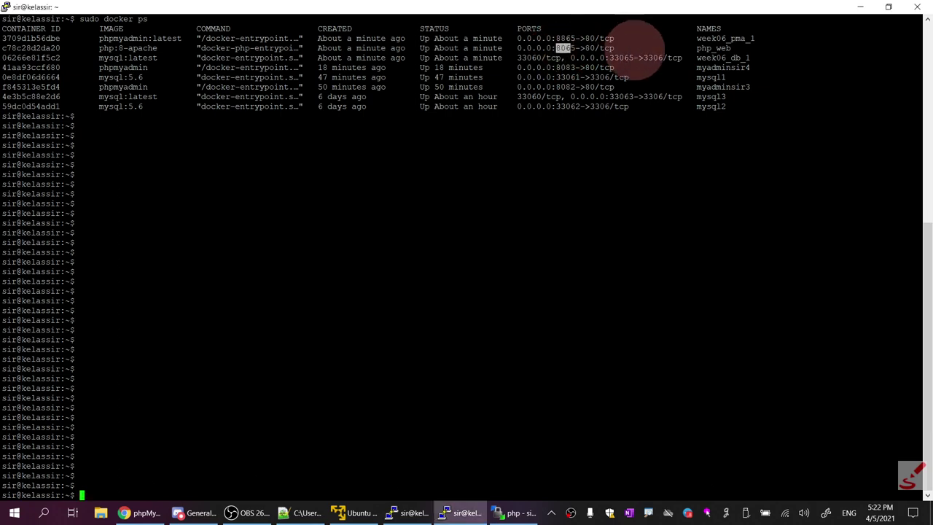
pyautogui.click(140, 513)
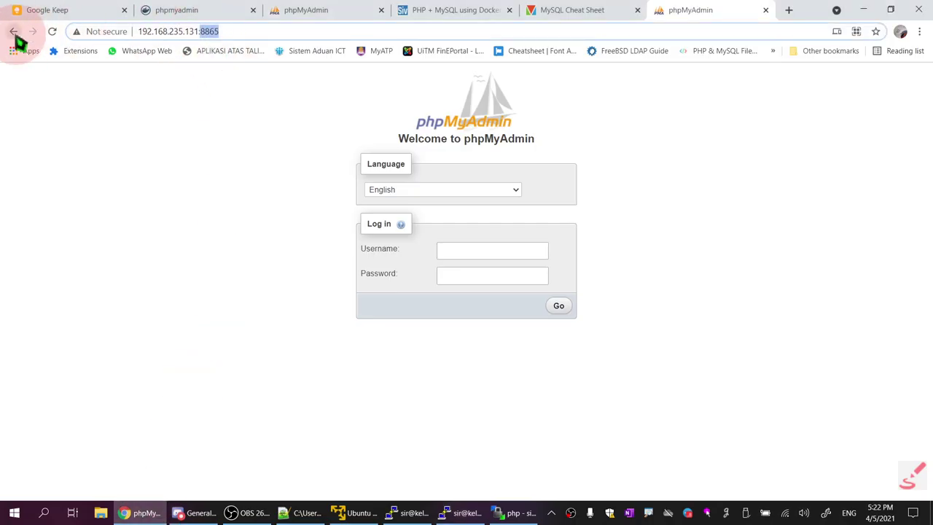
pyautogui.write('8065')
pyautogui.press('Return')
# Confirm the Bismillah heading, then view index.php in Notepad++
pyautogui.moveTo(117, 100); pyautogui.dragTo(7, 83)
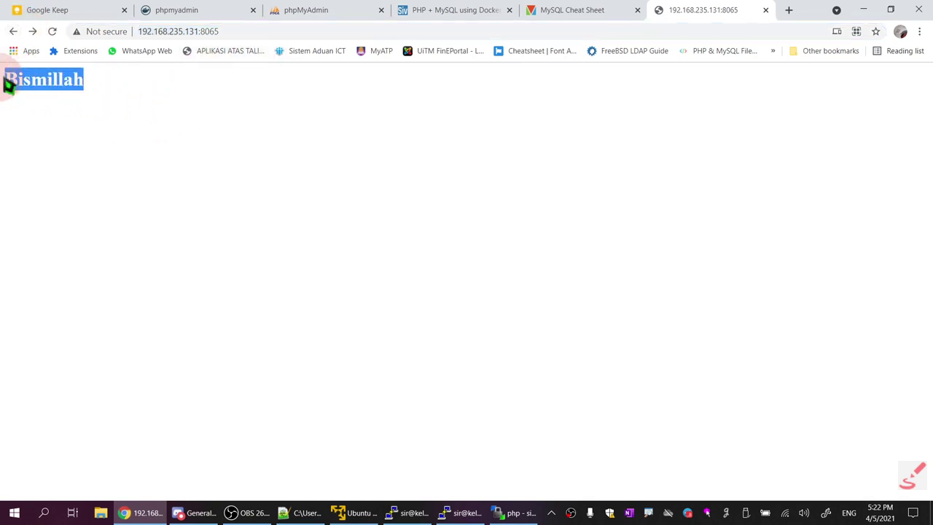
pyautogui.click(300, 513)
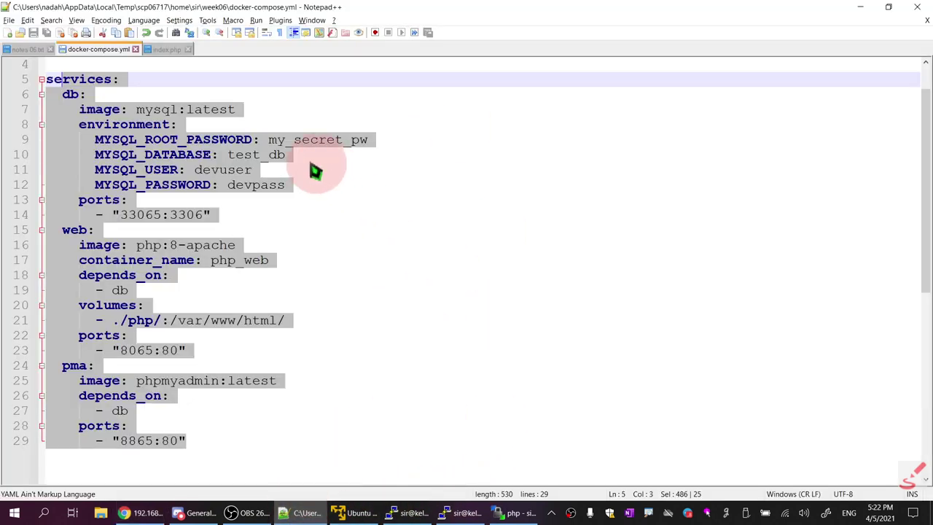
pyautogui.click(174, 50)
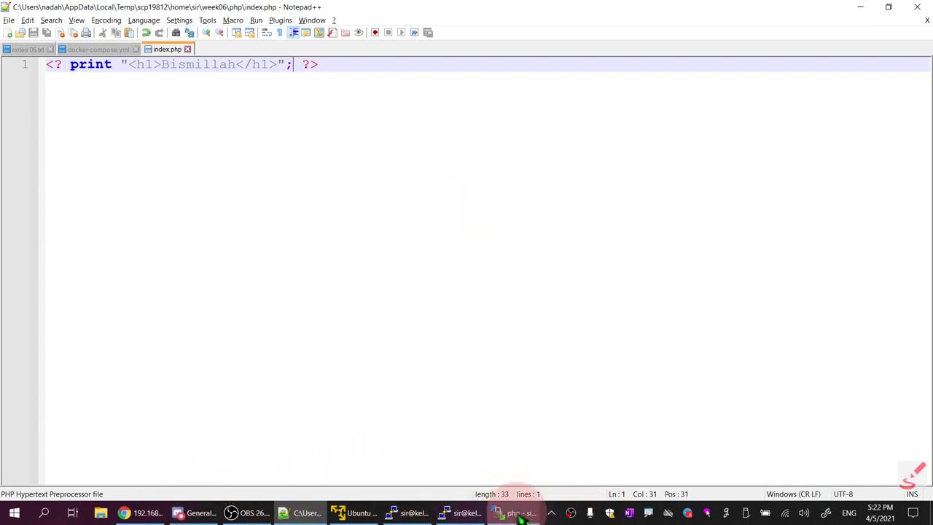
# Highlight the database's 33065 port in docker ps, then show Chrome's phpMyAdmin tab on port 8083
pyautogui.click(460, 512)
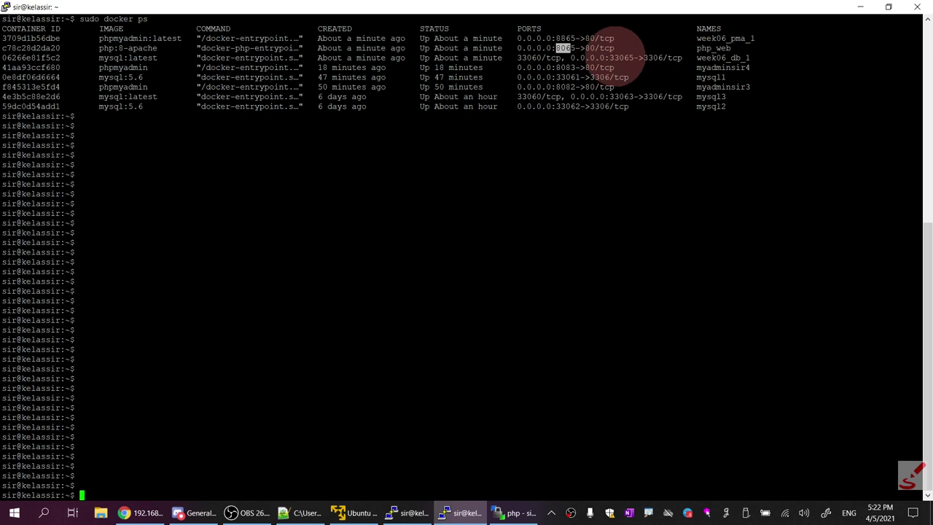
pyautogui.doubleClick(629, 58)
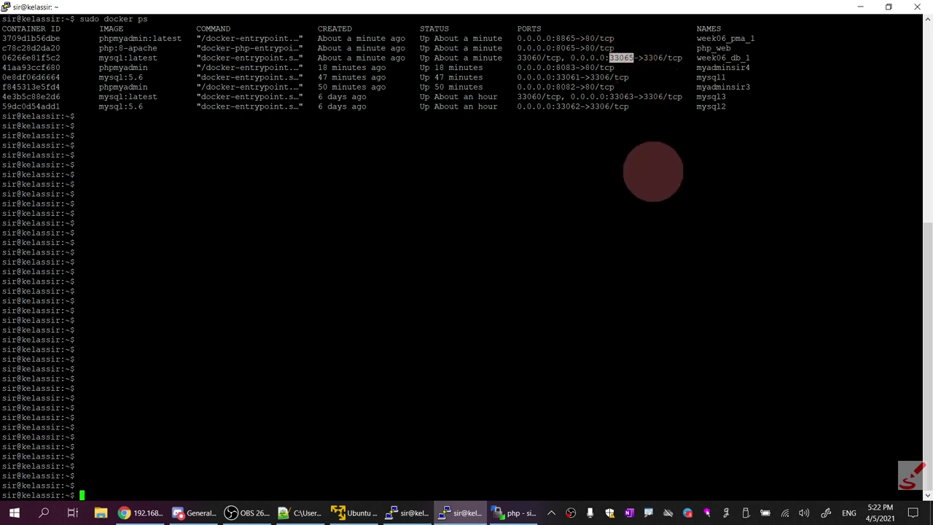
pyautogui.click(162, 513)
pyautogui.click(343, 10)
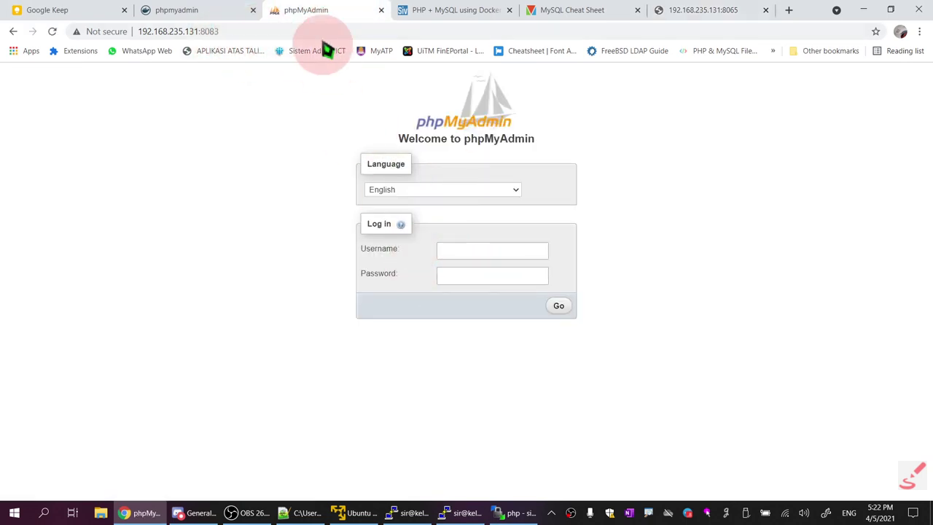
# Load phpMyAdmin on port 8082 and set the Server to 192.168.235.131:33065
pyautogui.moveTo(234, 31); pyautogui.dragTo(215, 31)
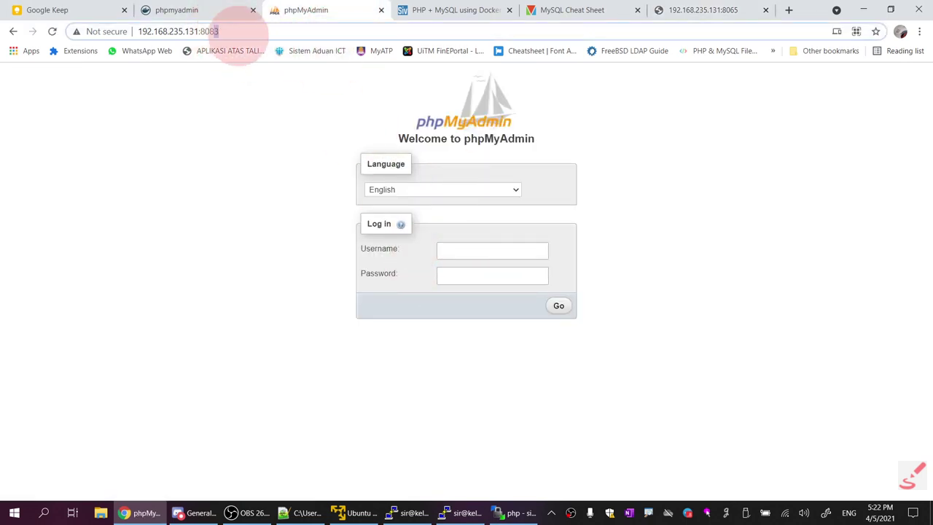
pyautogui.write('2')
pyautogui.press('Return')
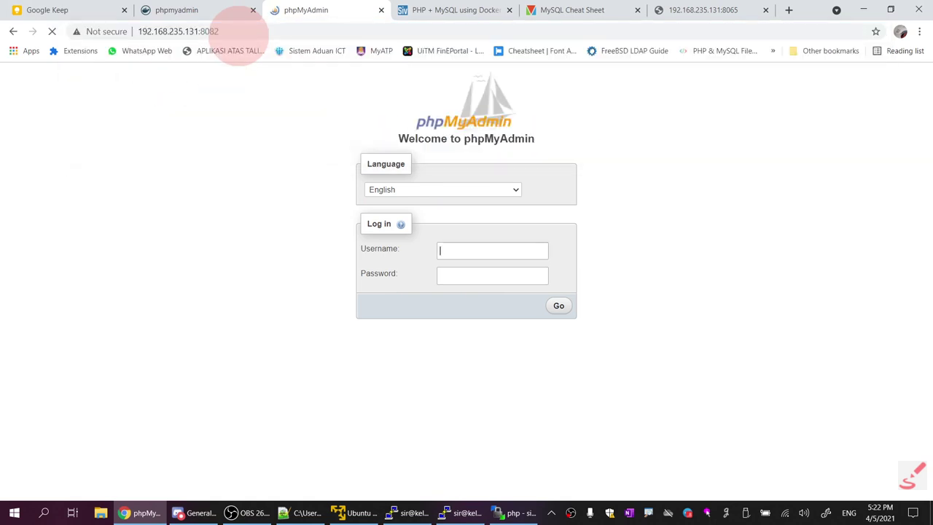
pyautogui.click(466, 250)
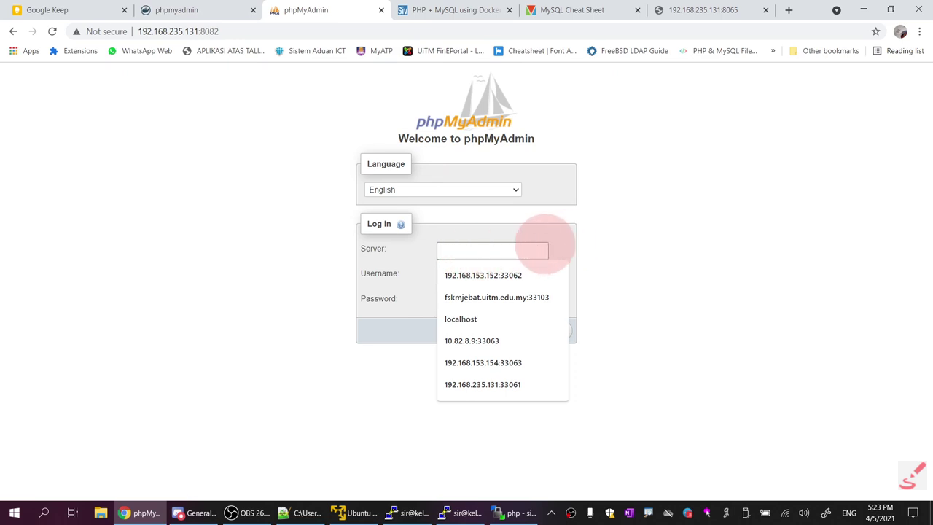
pyautogui.click(531, 385)
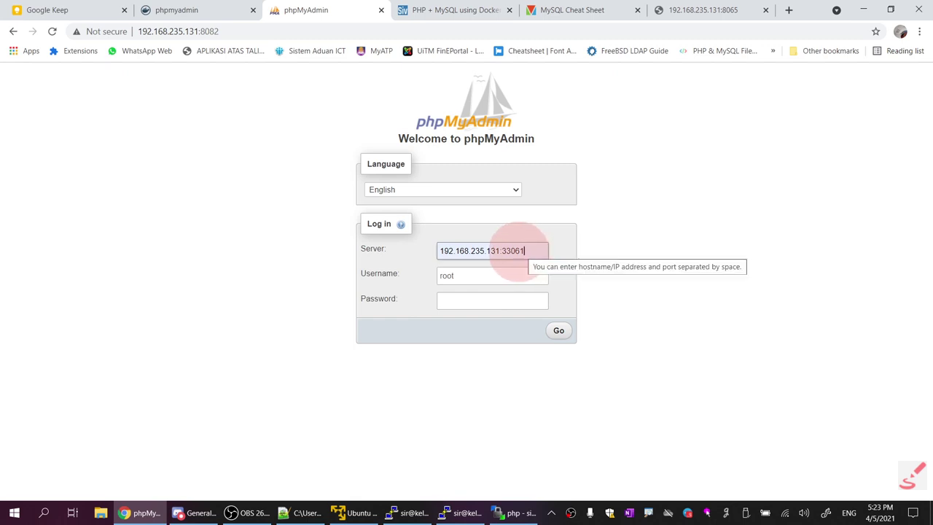
pyautogui.press('BackSpace')
pyautogui.write('5')
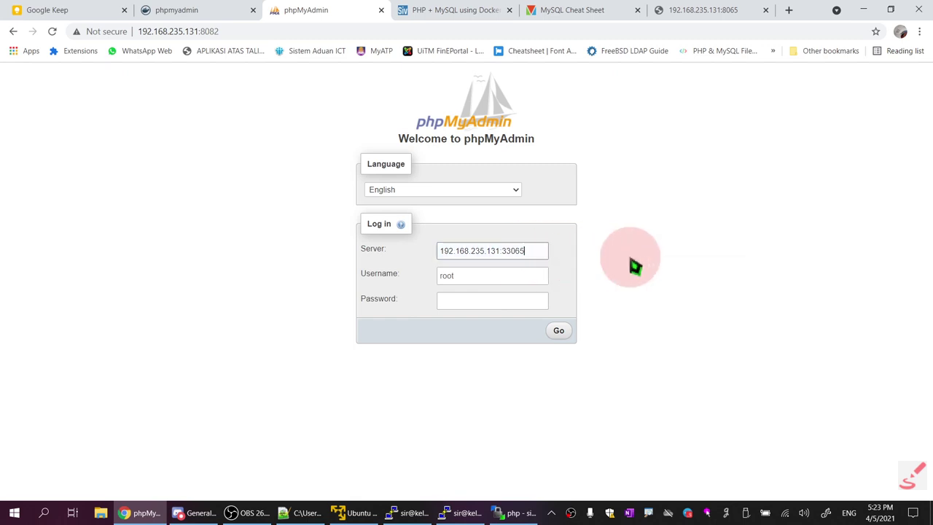
# Recheck the container listing, focus the Password field, and open docker-compose.yml in Notepad++
pyautogui.click(461, 512)
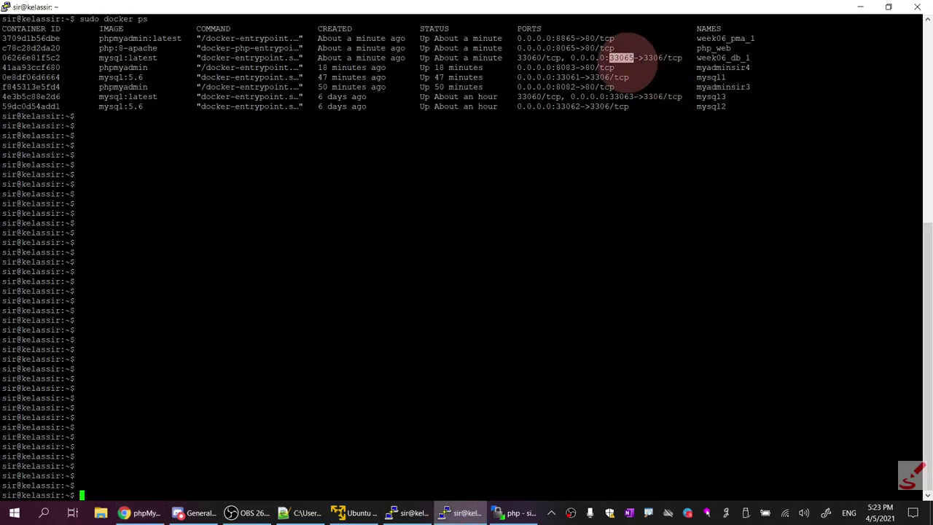
pyautogui.click(137, 513)
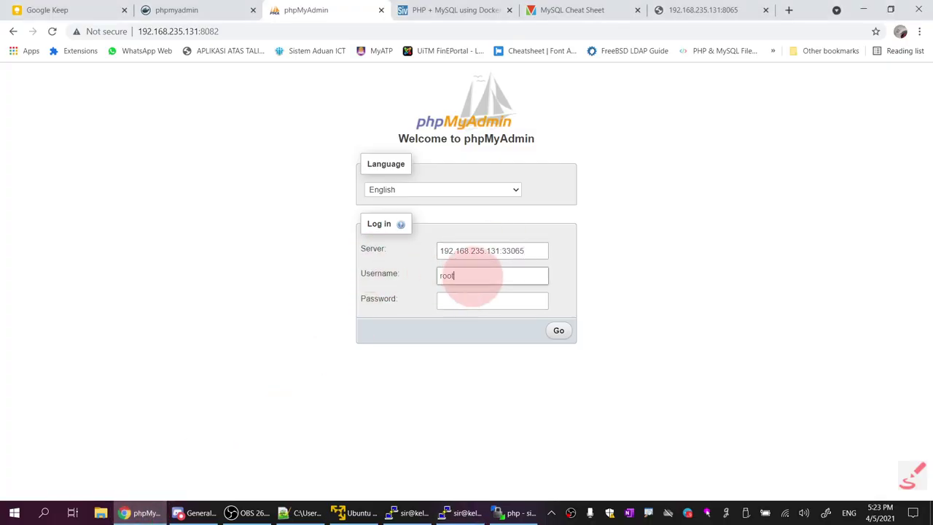
pyautogui.click(467, 299)
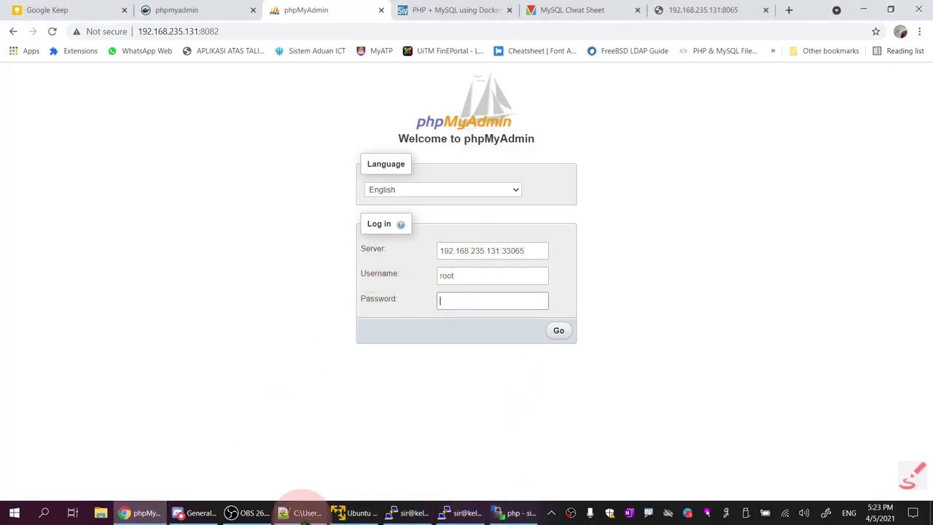
pyautogui.click(306, 513)
pyautogui.click(97, 49)
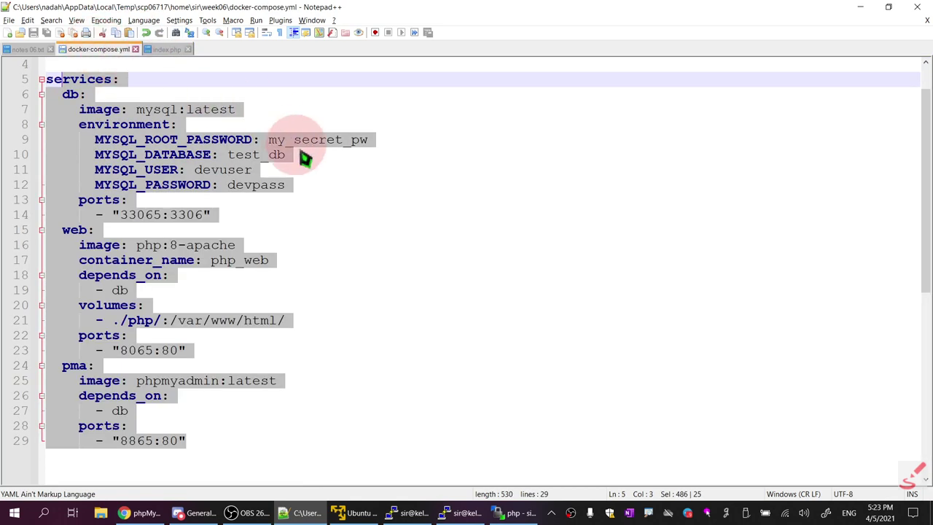
# Copy the MYSQL_ROOT_PASSWORD value from line 9 of docker-compose.yml
pyautogui.click(323, 159)
pyautogui.moveTo(268, 139); pyautogui.dragTo(365, 144)
pyautogui.rightClick(365, 144)
pyautogui.click(385, 160)
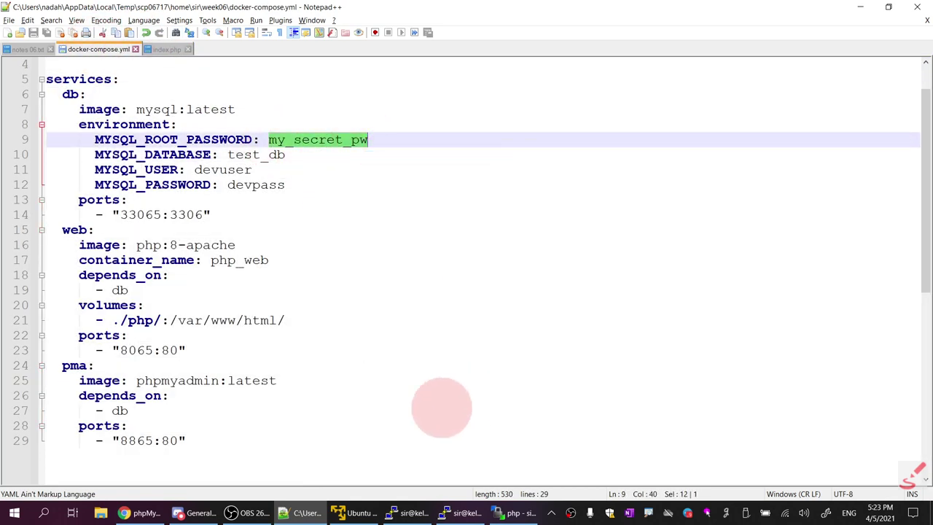
# Paste the root password into phpMyAdmin's Password field and log in
pyautogui.click(146, 512)
pyautogui.rightClick(473, 302)
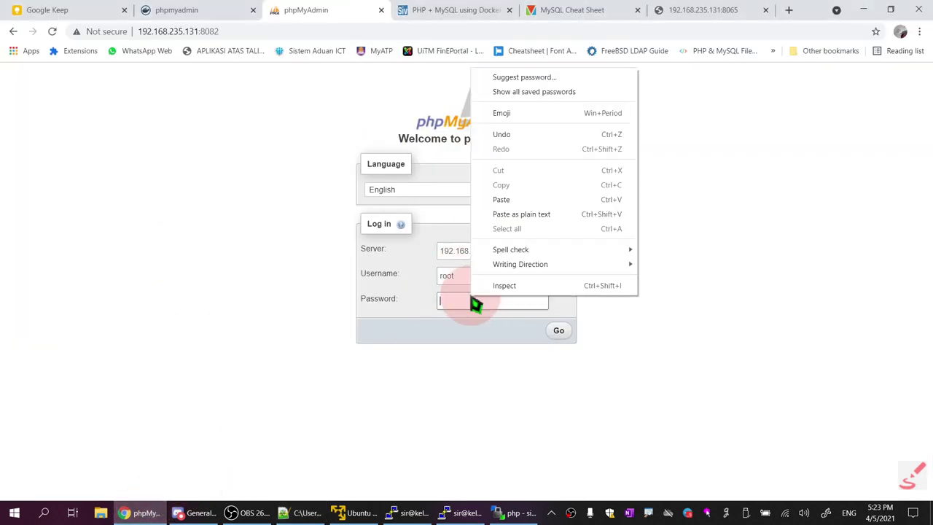
pyautogui.click(520, 216)
pyautogui.click(565, 332)
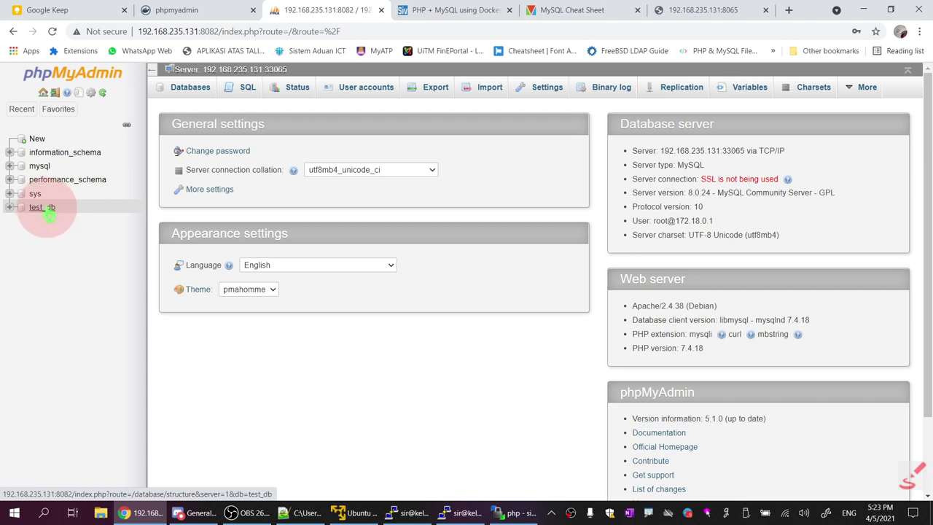
# Confirm test_db has no tables and matches MYSQL_DATABASE in the compose file, then log out
pyautogui.click(44, 208)
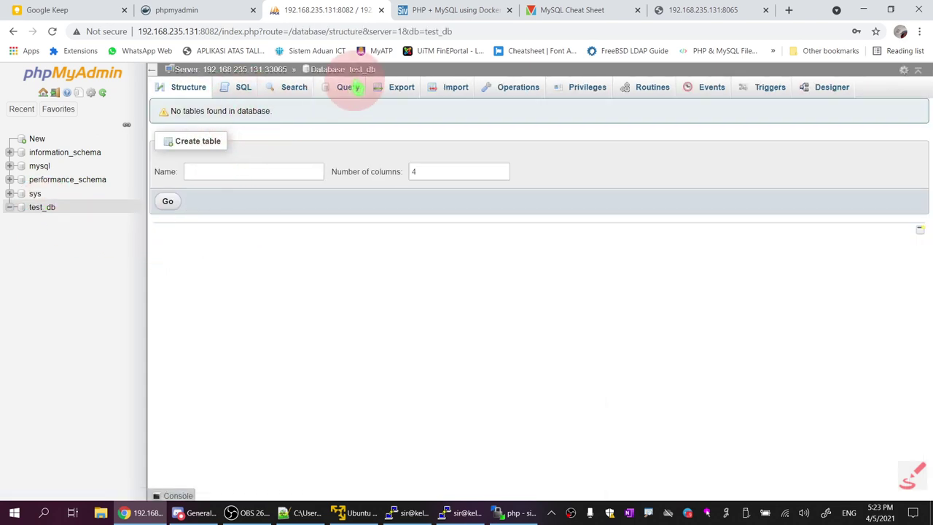
pyautogui.click(291, 513)
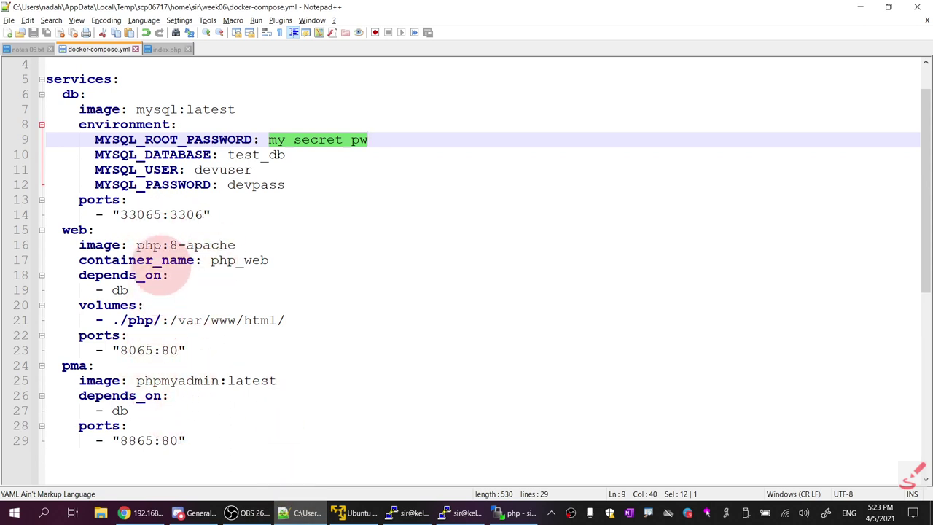
pyautogui.moveTo(290, 155); pyautogui.dragTo(236, 155)
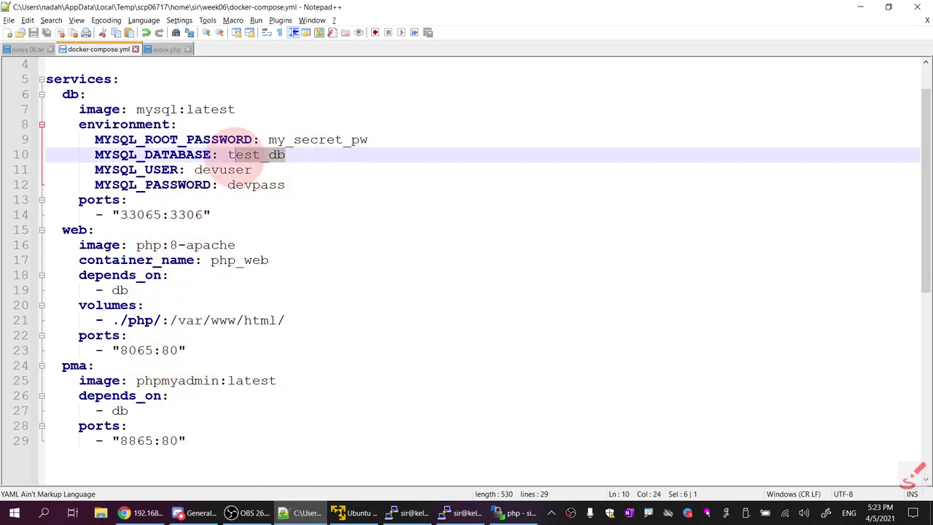
pyautogui.click(140, 512)
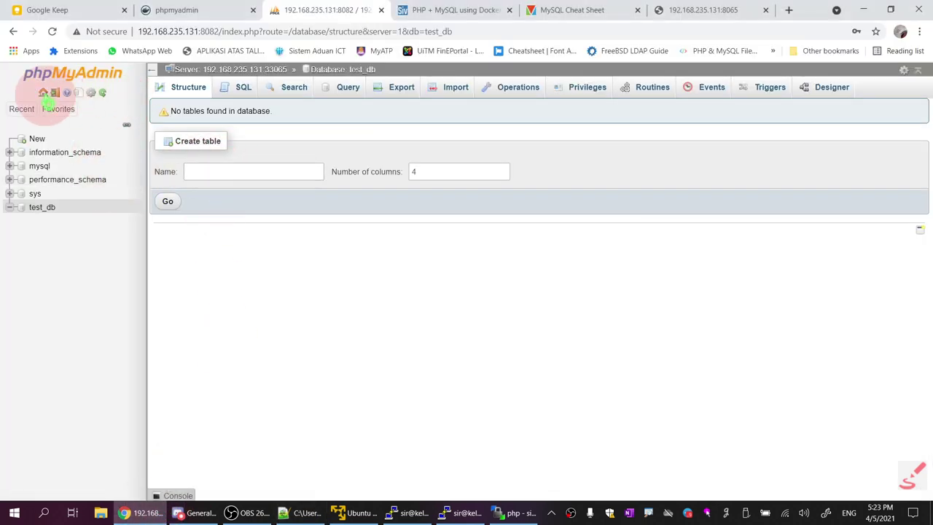
pyautogui.click(55, 93)
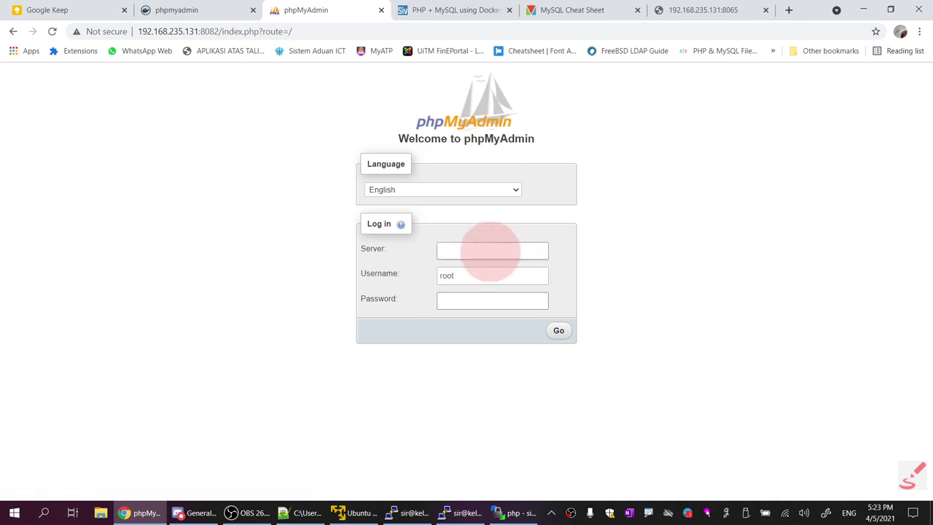
# Log phpMyAdmin in as root to server 192.168.235.131:33065, then view the Bismillah page on port 8065
pyautogui.click(485, 250)
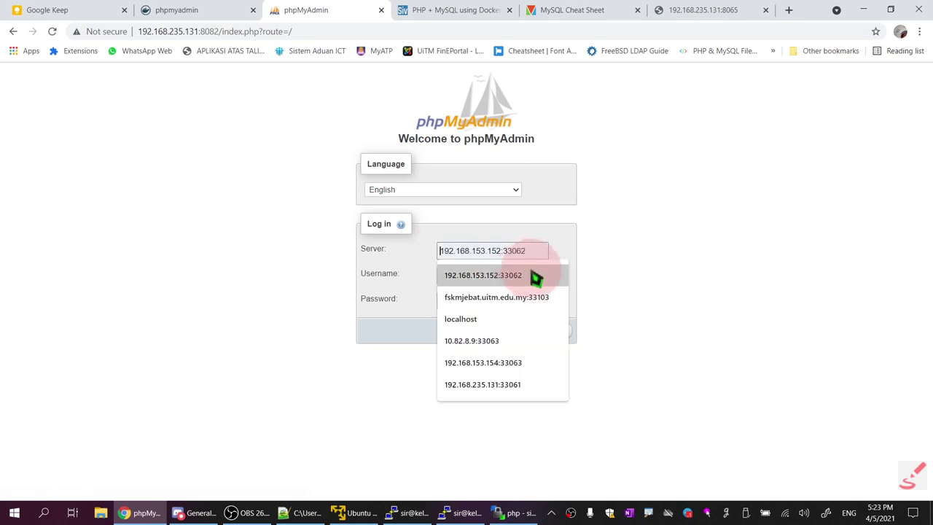
pyautogui.click(531, 385)
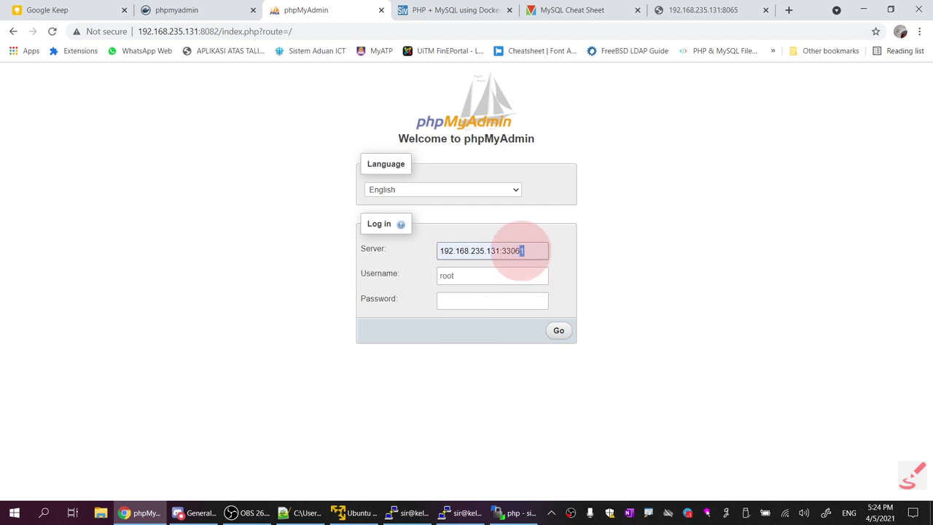
pyautogui.write('5')
pyautogui.click(503, 301)
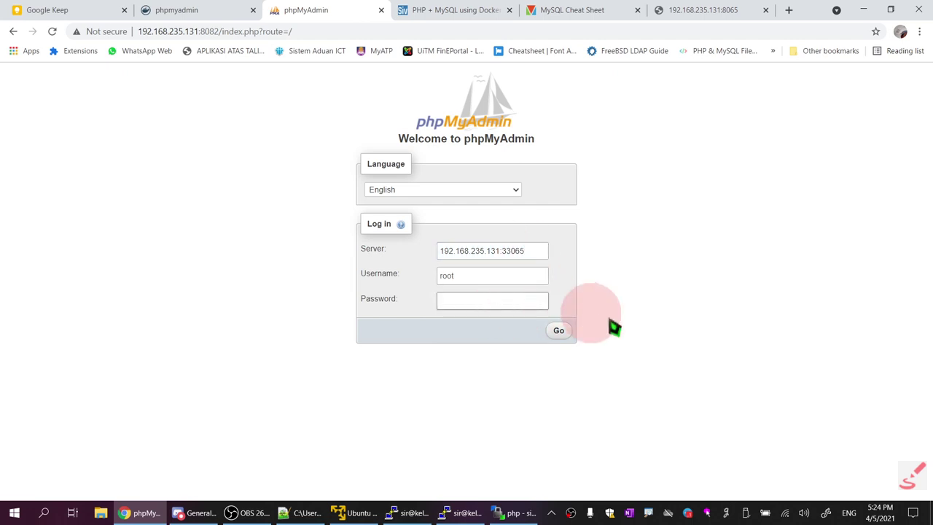
pyautogui.hotkey('ctrl', 'v')
pyautogui.click(559, 330)
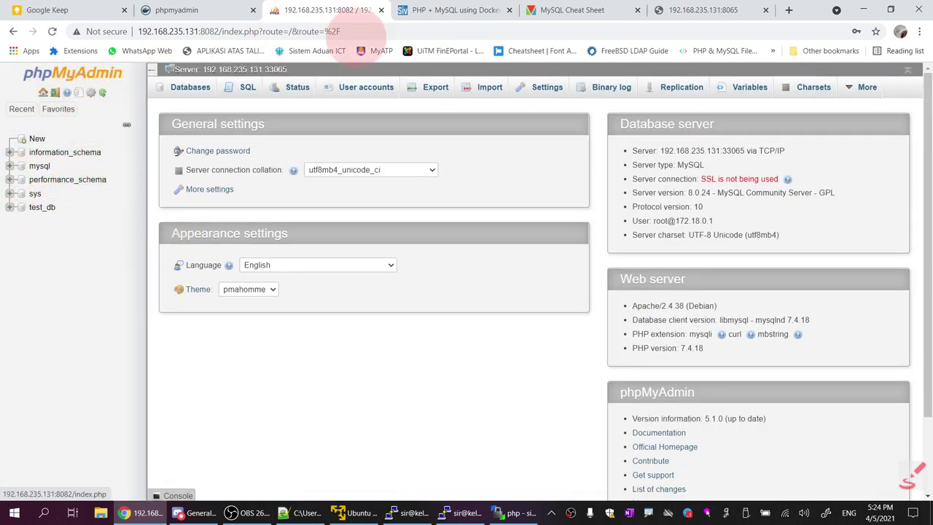
pyautogui.click(700, 10)
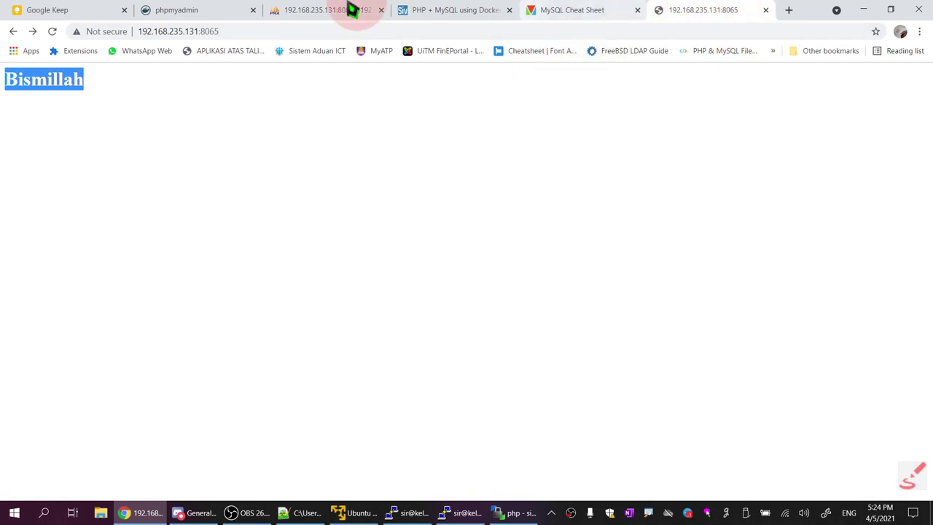
# Change the page address port from 8065 to 8865 and load it
pyautogui.click(210, 31)
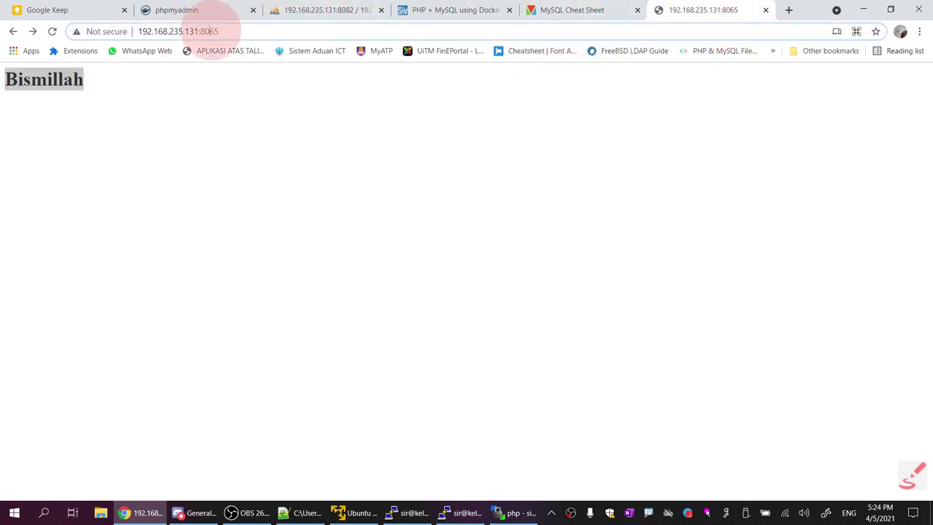
pyautogui.click(204, 32)
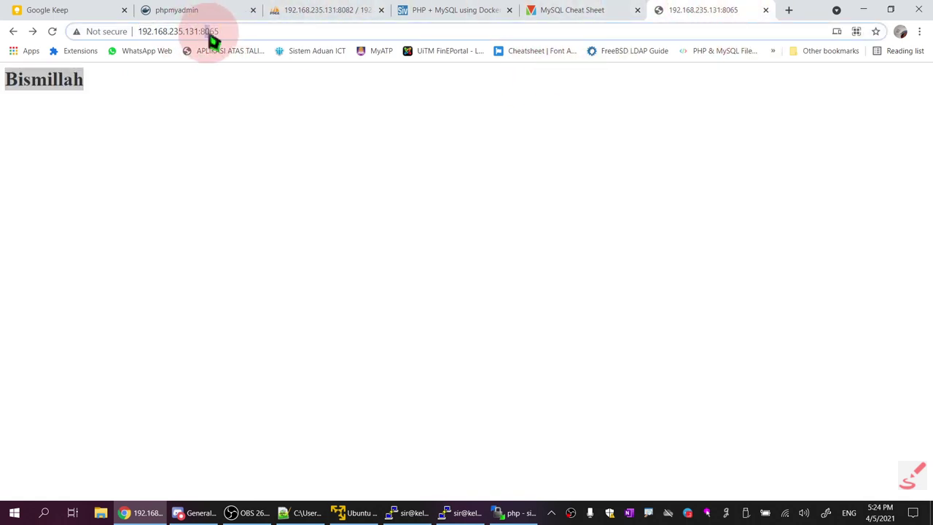
pyautogui.press('Delete')
pyautogui.write('8')
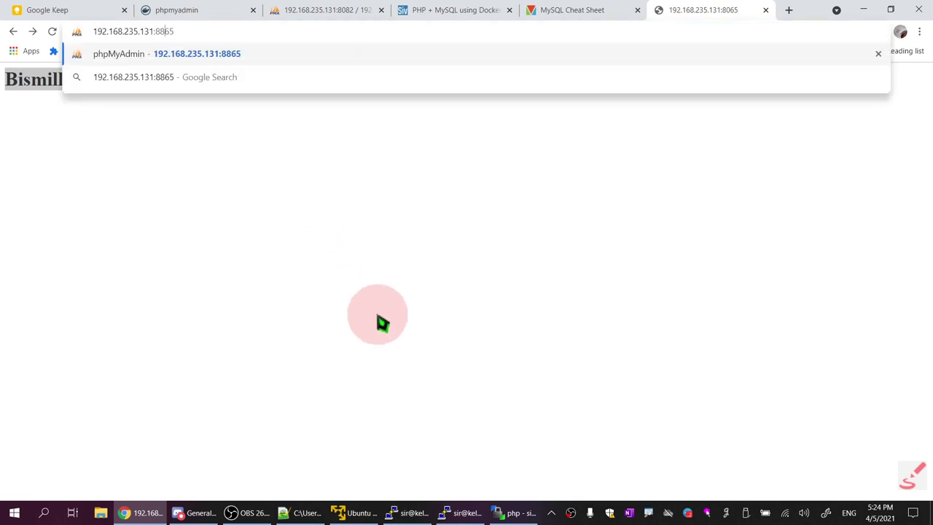
pyautogui.press('Return')
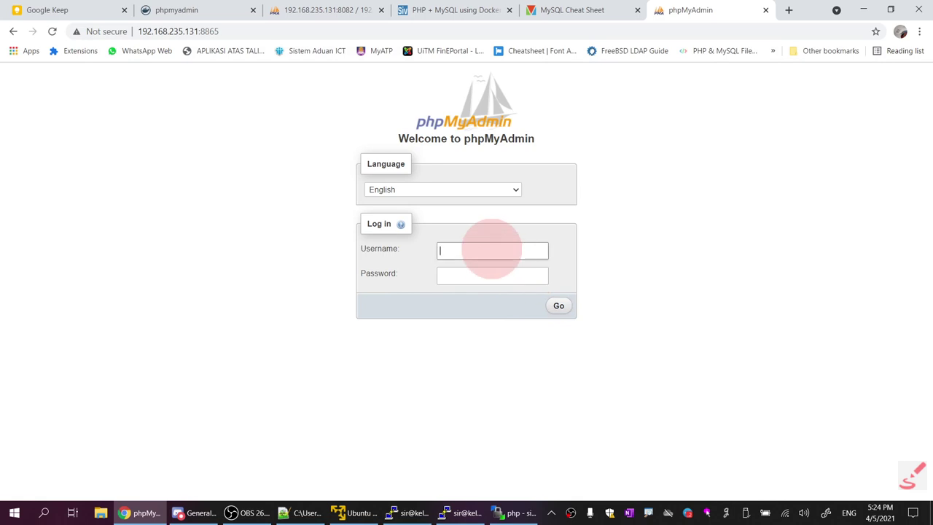
# Log in as root to server db, compare with the 8082 phpMyAdmin, then log out
pyautogui.write('root')
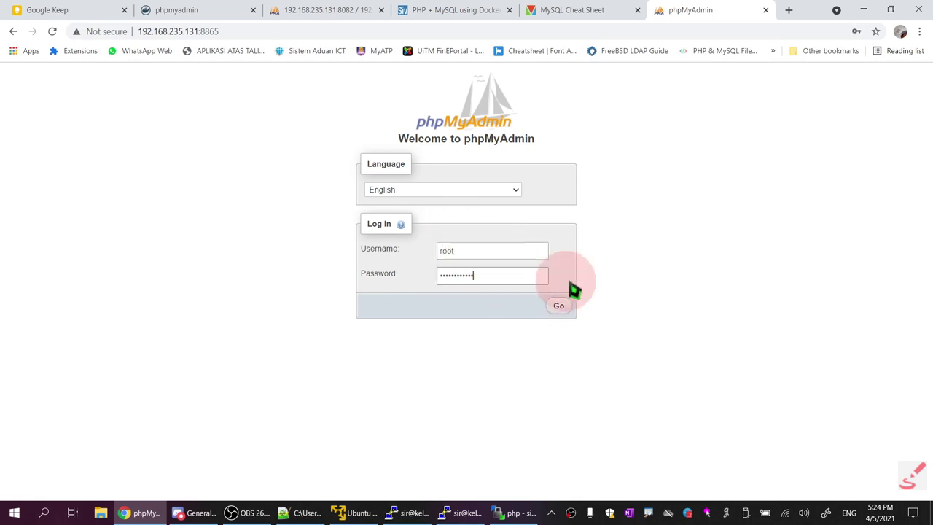
pyautogui.click(558, 307)
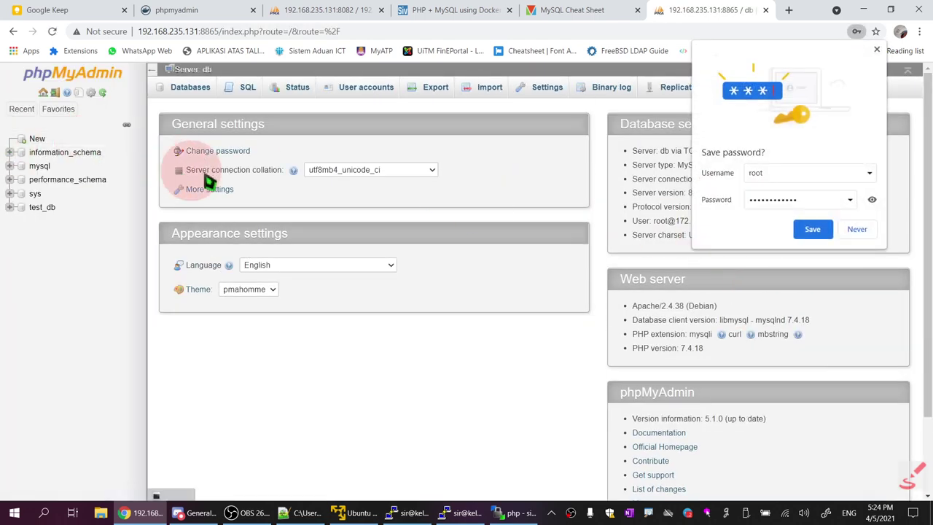
pyautogui.click(285, 12)
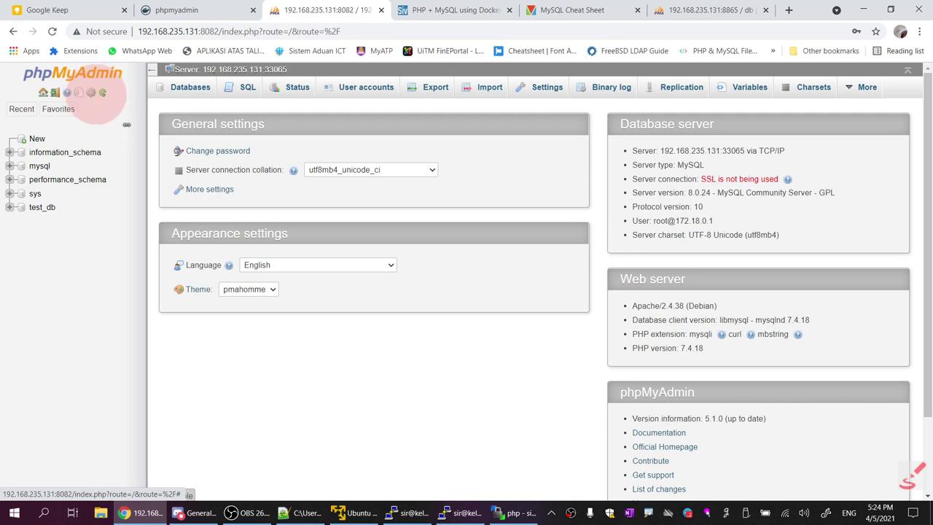
pyautogui.click(696, 12)
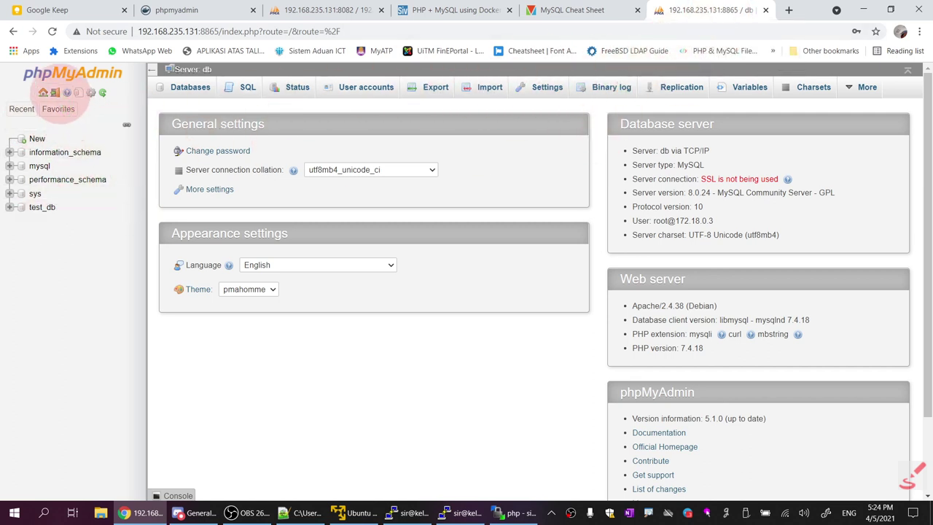
pyautogui.click(54, 93)
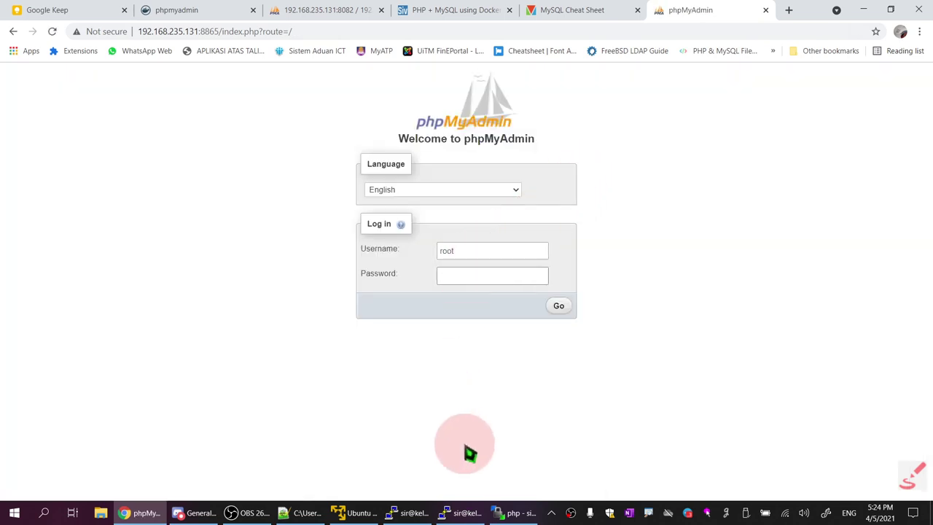
# Copy the MYSQL_USER value from docker-compose.yml into the phpMyAdmin Username field
pyautogui.click(299, 512)
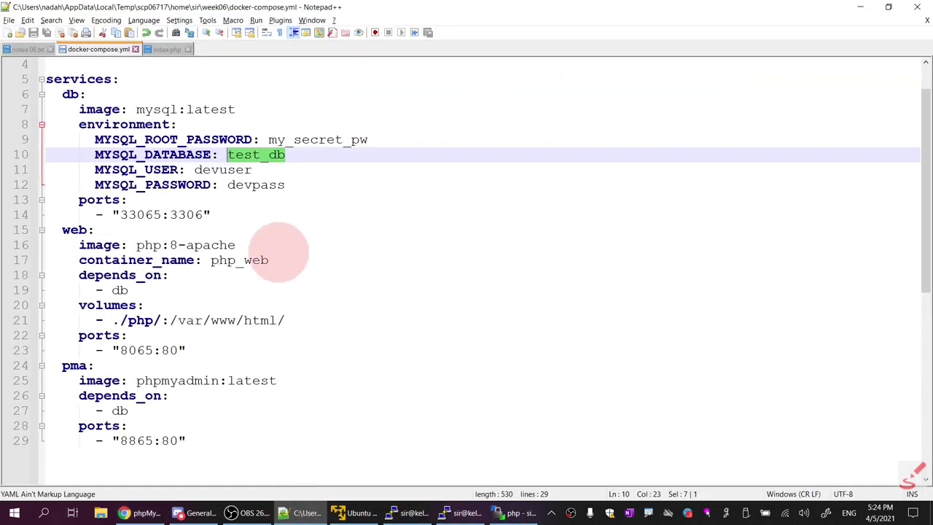
pyautogui.click(301, 139)
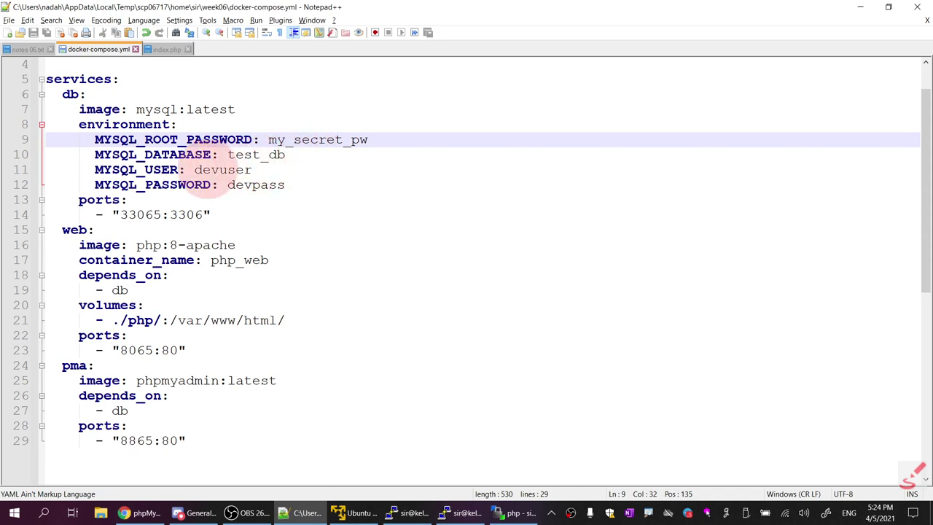
pyautogui.doubleClick(207, 171)
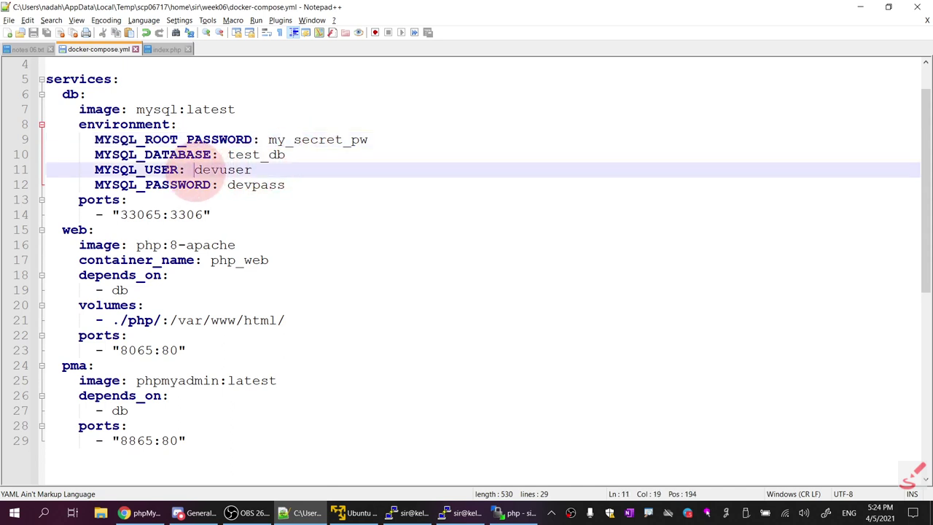
pyautogui.rightClick(243, 175)
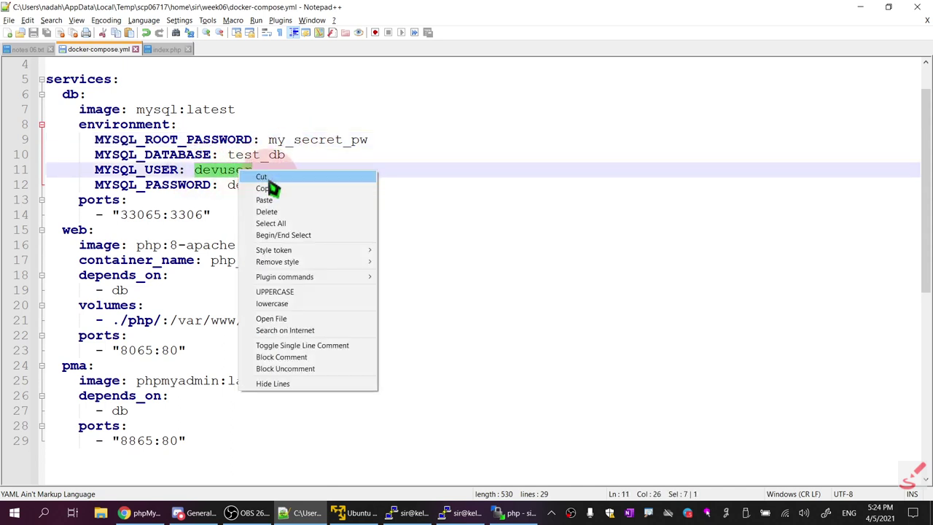
pyautogui.click(270, 188)
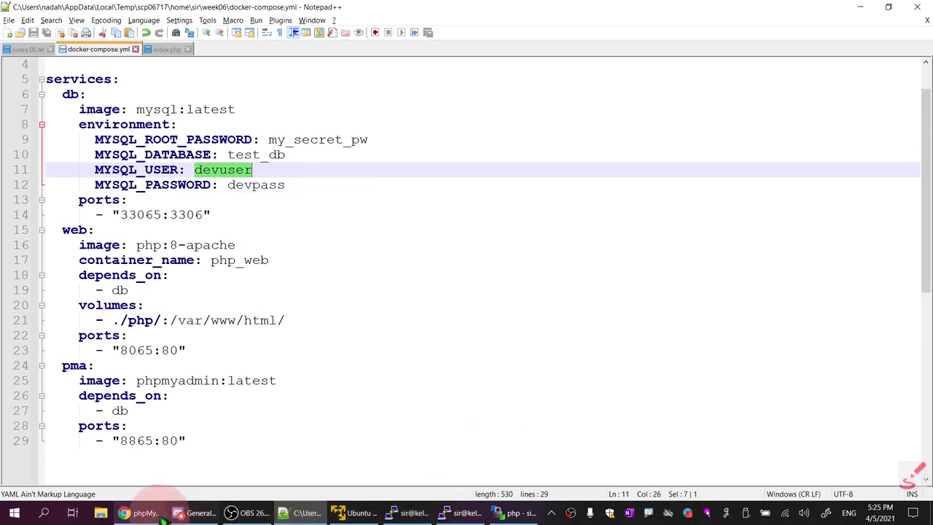
pyautogui.click(138, 513)
pyautogui.click(377, 250)
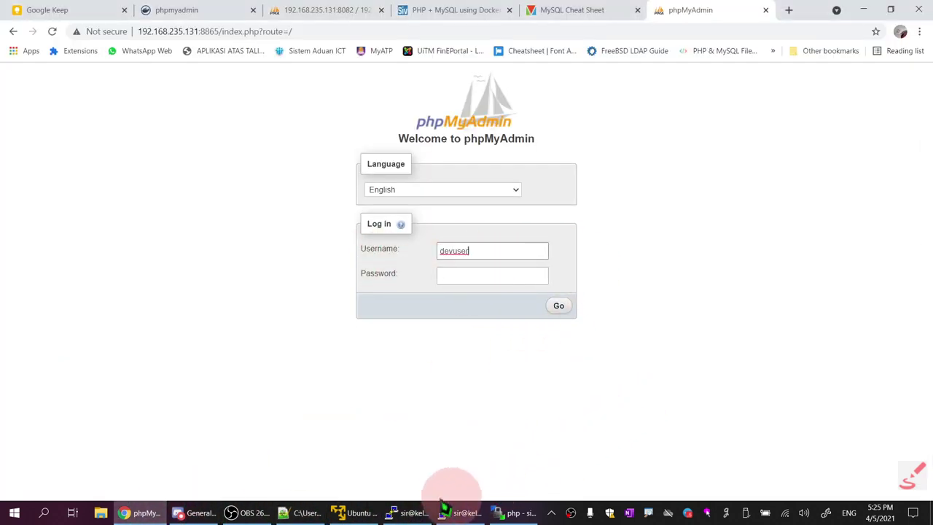
# Copy the MYSQL_PASSWORD value from the compose file into the phpMyAdmin password field
pyautogui.click(303, 512)
pyautogui.moveTo(285, 184); pyautogui.dragTo(245, 185)
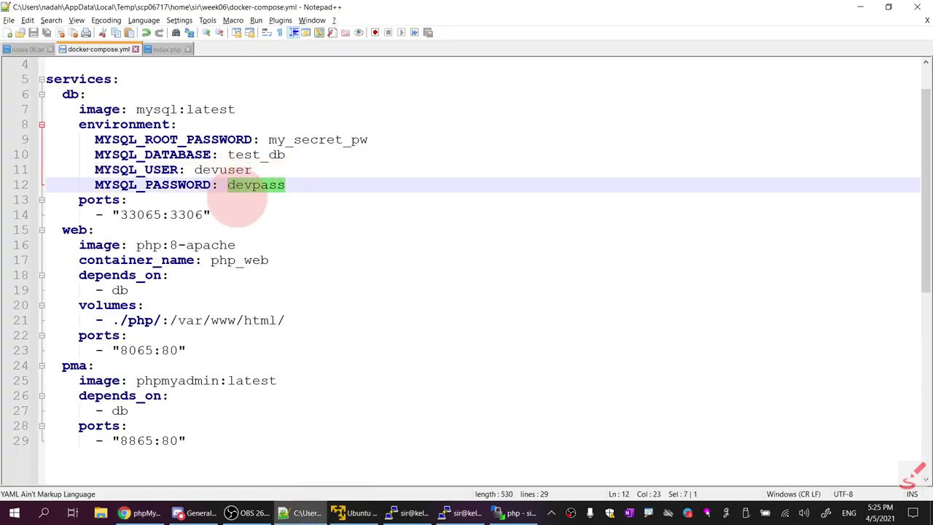
pyautogui.click(139, 512)
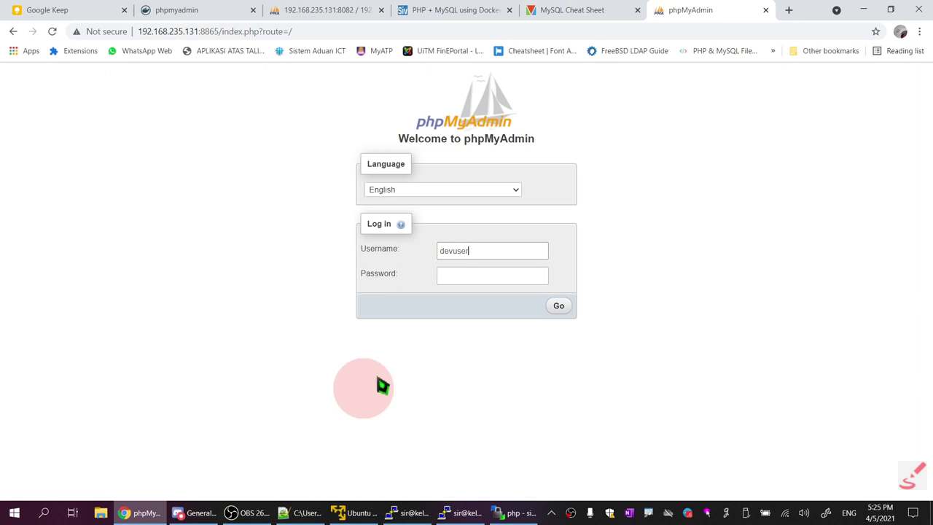
pyautogui.click(465, 276)
pyautogui.hotkey('ctrl', 'v')
# Log in as the MYSQL_USER account, skip saving the password, and confirm test_db has no tables
pyautogui.click(558, 305)
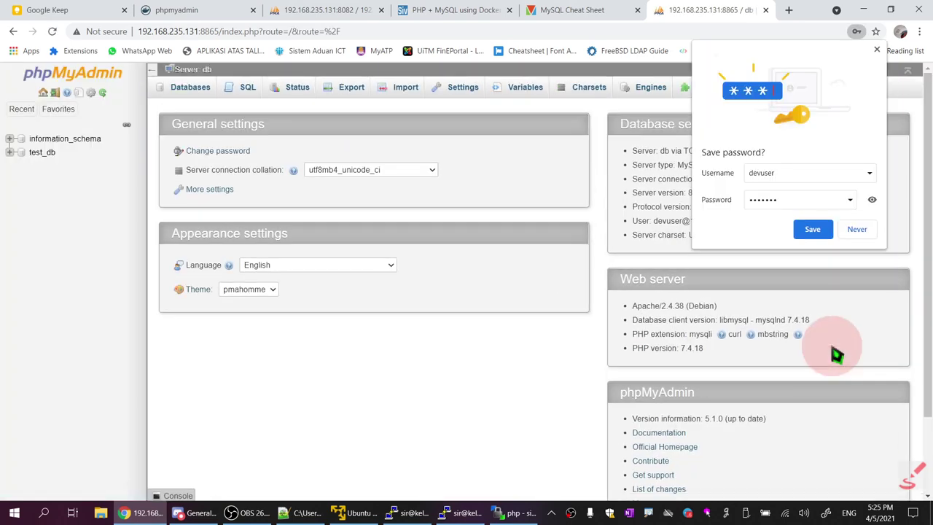
pyautogui.click(878, 51)
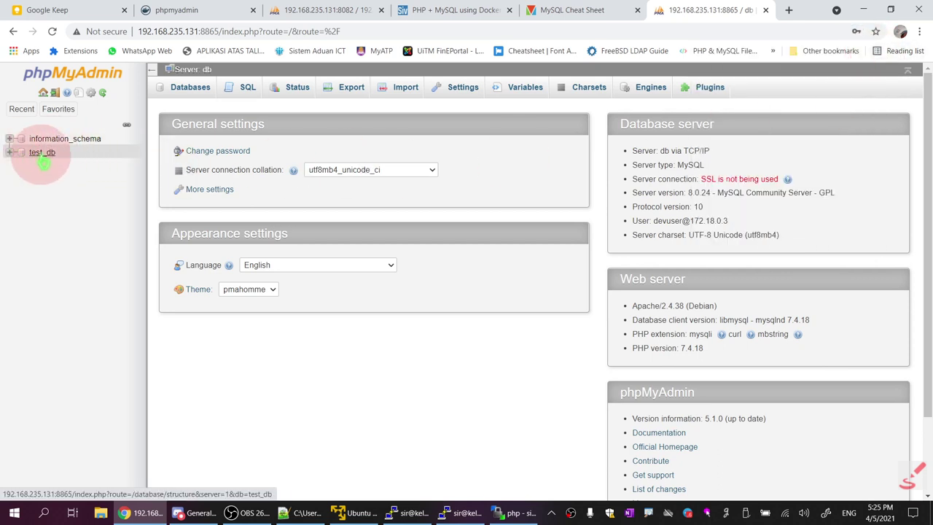
pyautogui.click(43, 160)
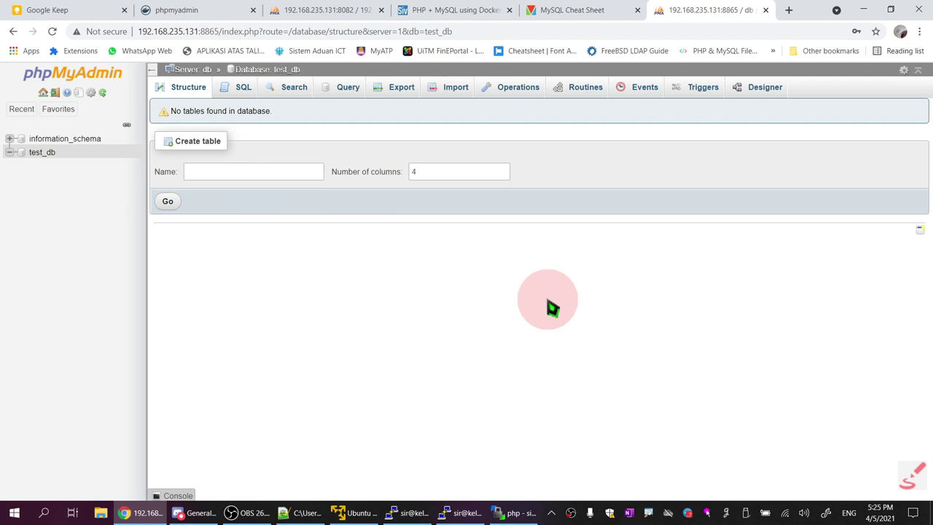
pyautogui.click(315, 171)
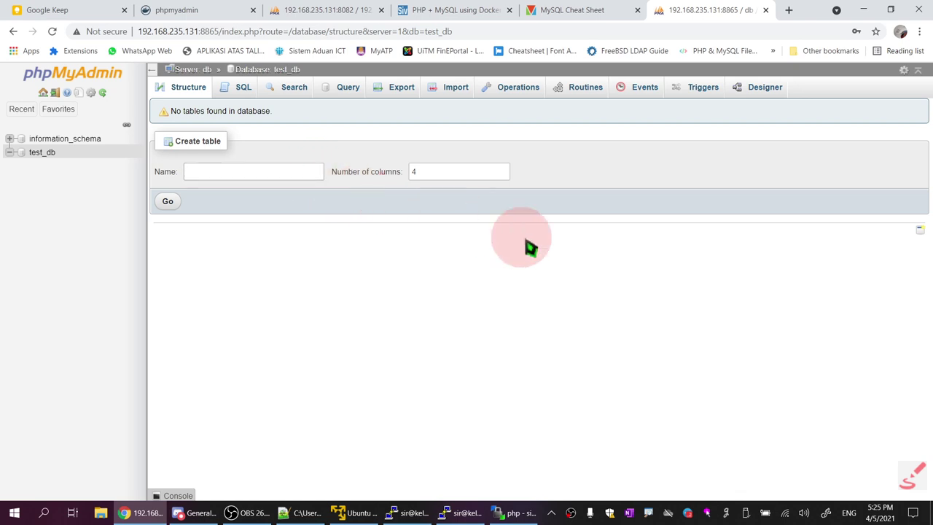
pyautogui.click(42, 158)
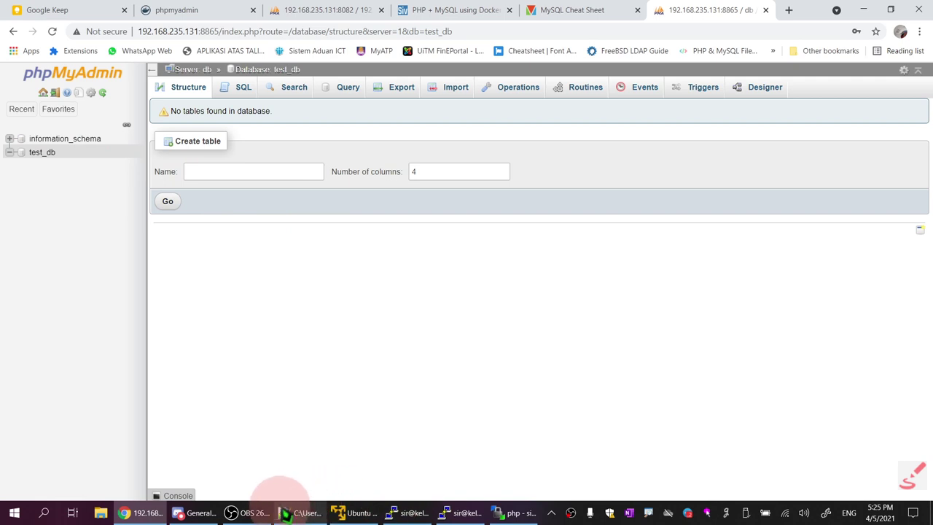
pyautogui.click(300, 512)
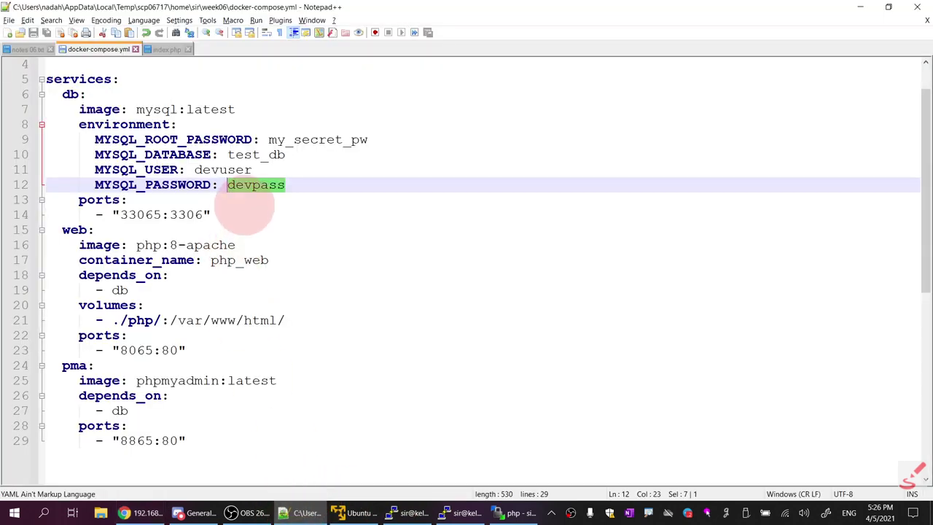
# In the docker ps output, highlight the three new compose containers against the older ones
pyautogui.click(199, 512)
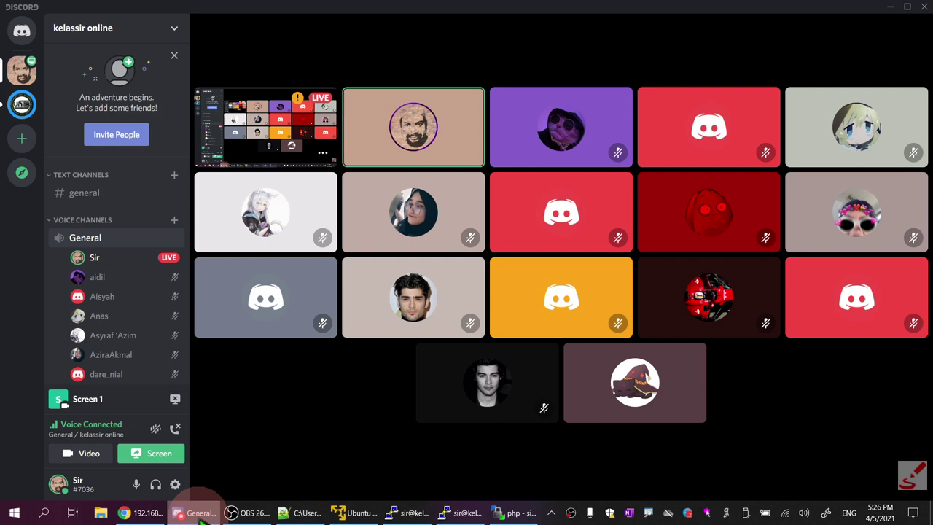
pyautogui.moveTo(415, 429)
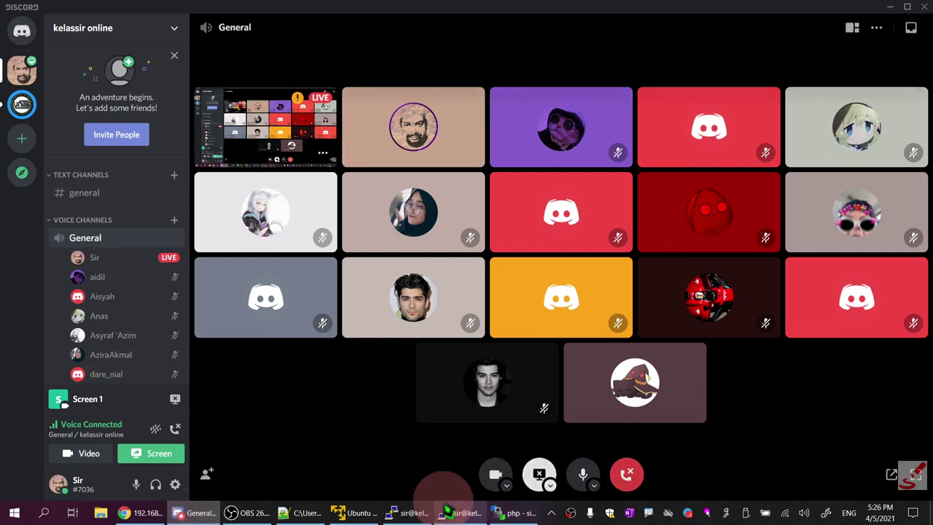
pyautogui.click(447, 513)
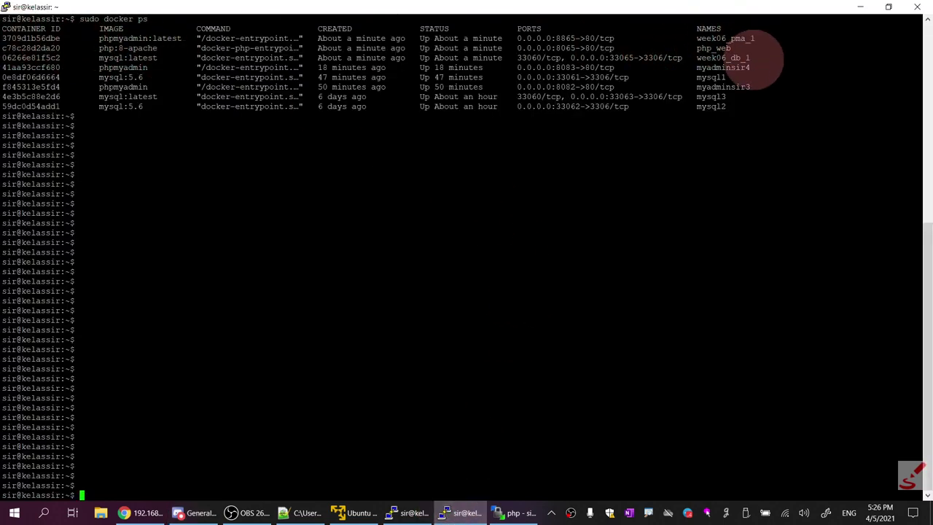
pyautogui.moveTo(758, 62); pyautogui.dragTo(698, 29)
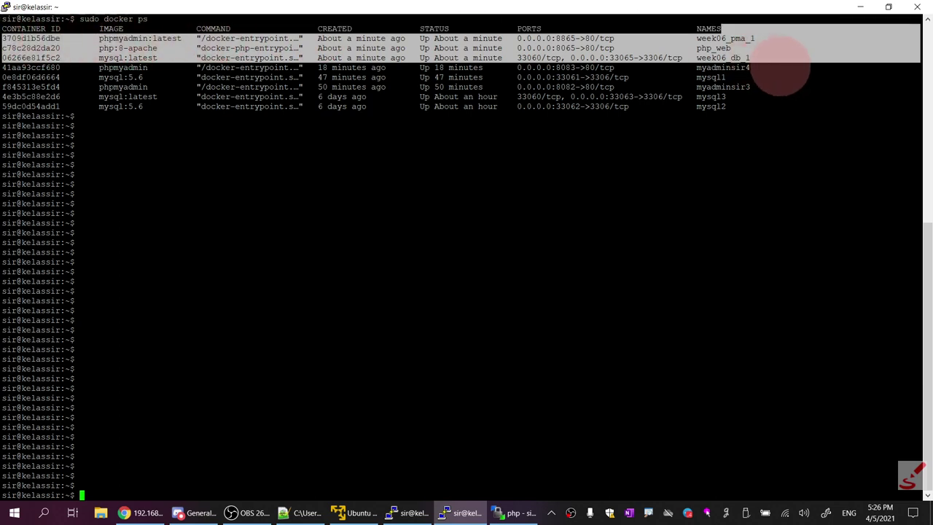
pyautogui.moveTo(728, 108); pyautogui.dragTo(458, 67)
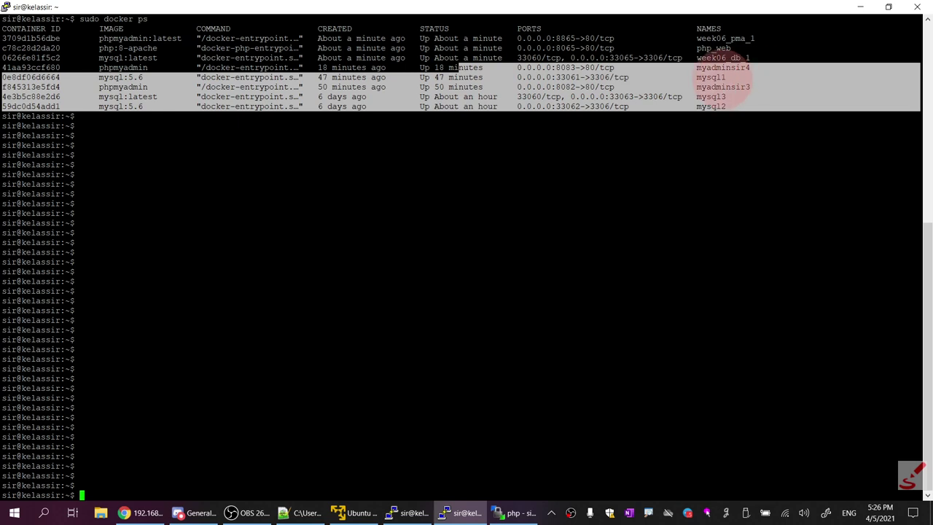
pyautogui.click(722, 84)
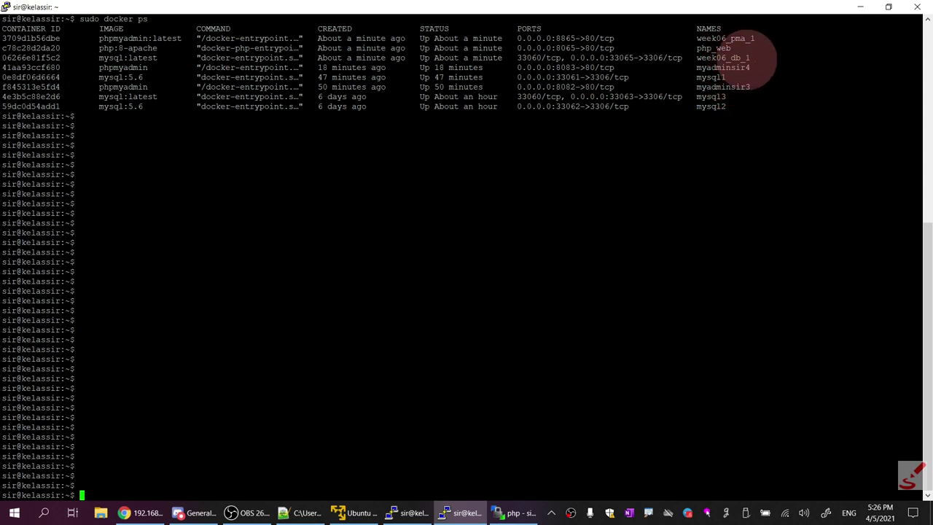
# Highlight the week06_db_1 and php_web container names, then bring up docker-compose.yml
pyautogui.moveTo(751, 58); pyautogui.dragTo(696, 58)
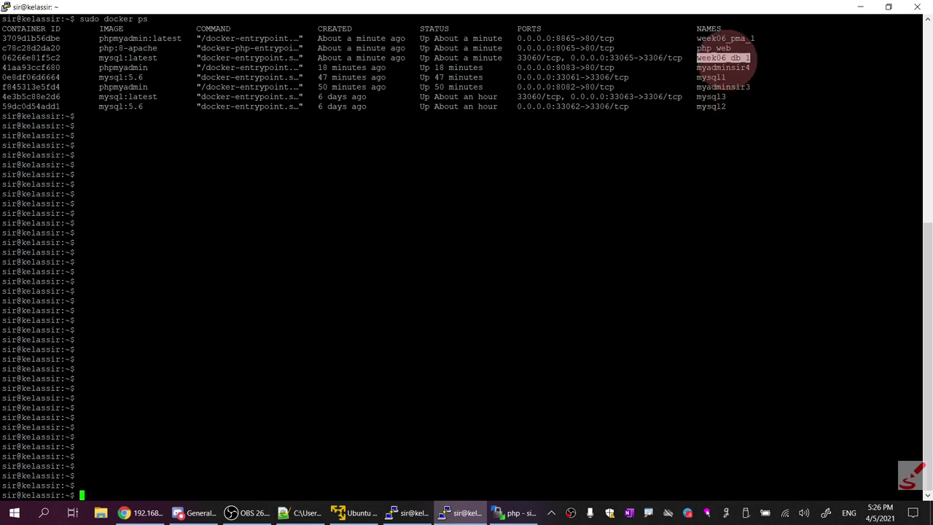
pyautogui.moveTo(733, 49); pyautogui.dragTo(702, 48)
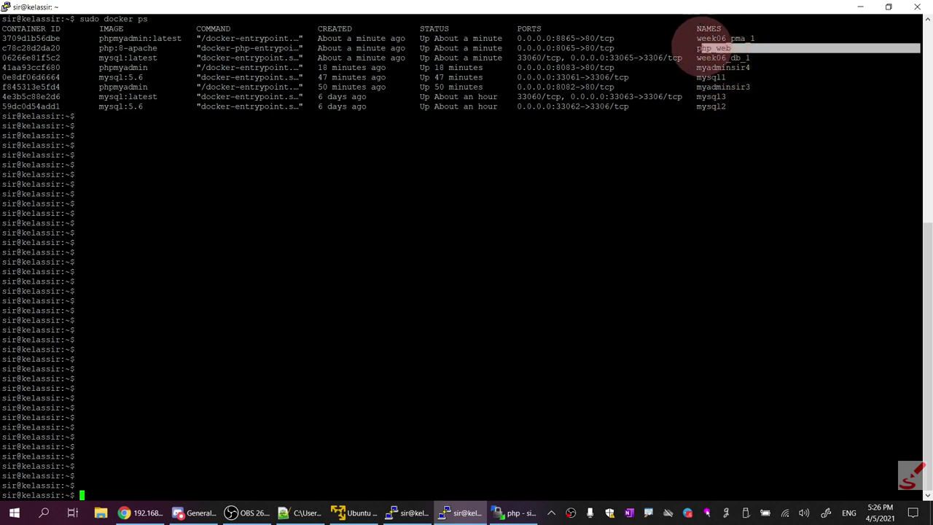
pyautogui.click(709, 150)
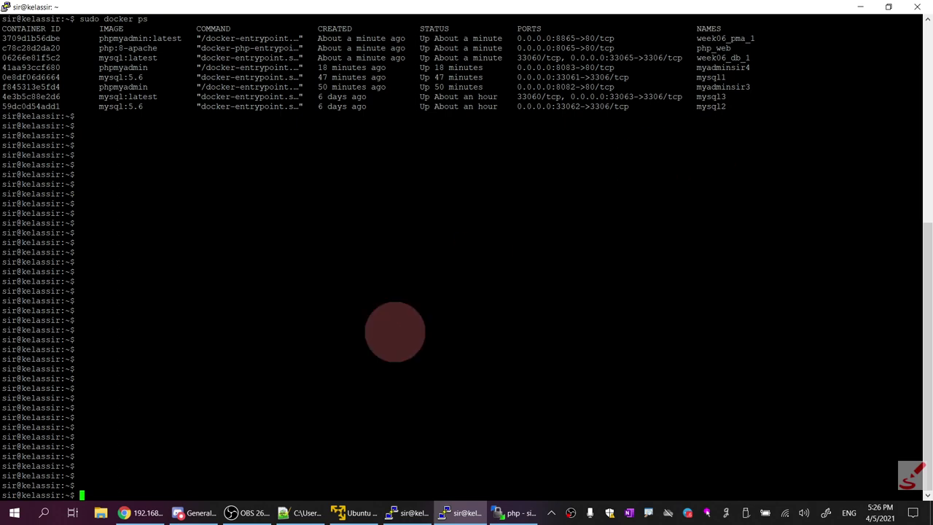
pyautogui.click(356, 512)
pyautogui.click(355, 512)
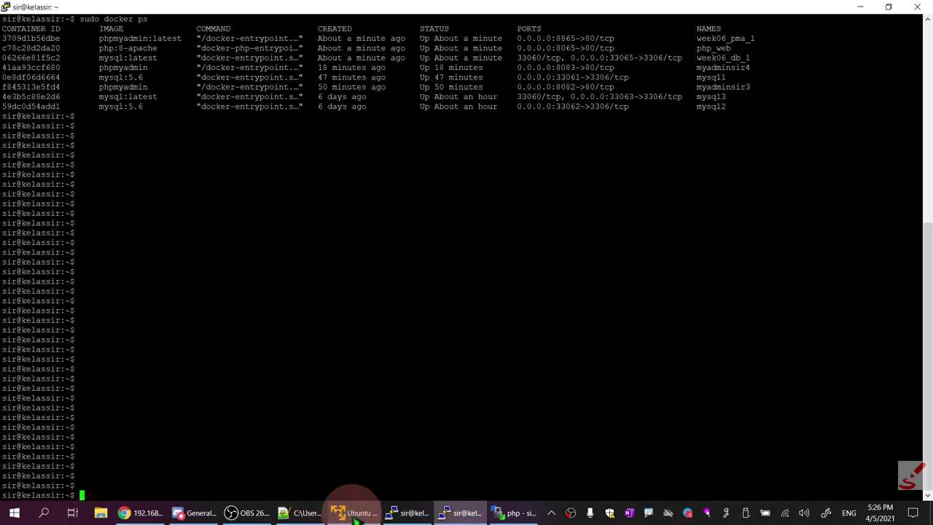
pyautogui.click(295, 513)
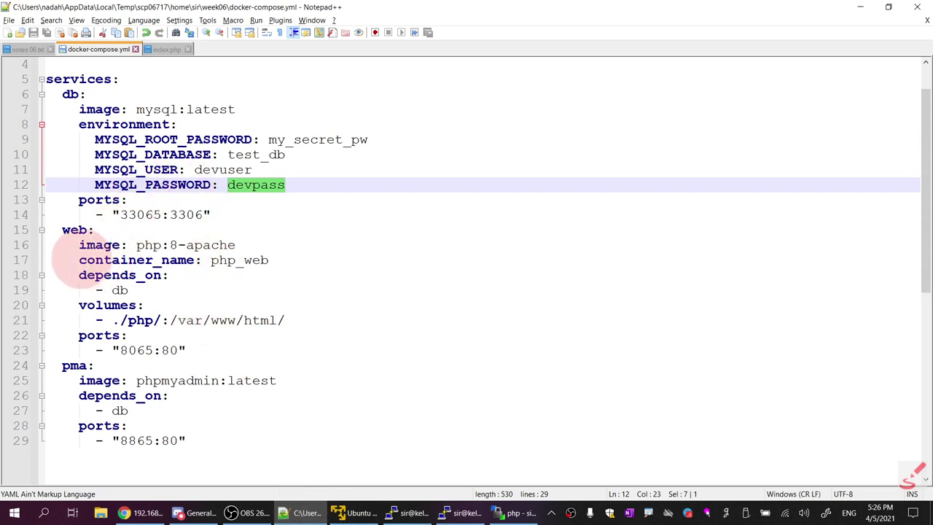
# Review the php_web container name, web volumes, pma depends_on and db port 33065:3306, then return to the logs
pyautogui.moveTo(79, 260); pyautogui.dragTo(269, 260)
pyautogui.moveTo(73, 305); pyautogui.dragTo(285, 321)
pyautogui.click(179, 110)
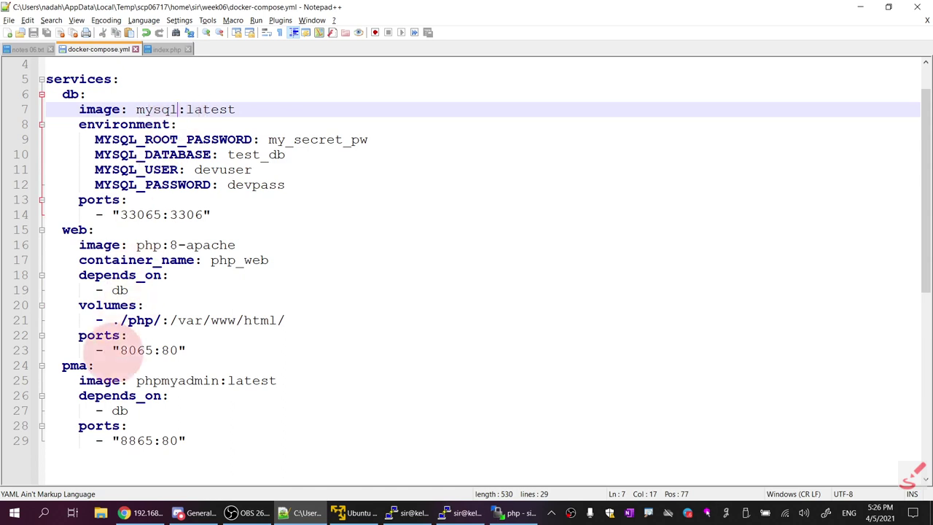
pyautogui.click(108, 400)
pyautogui.click(132, 204)
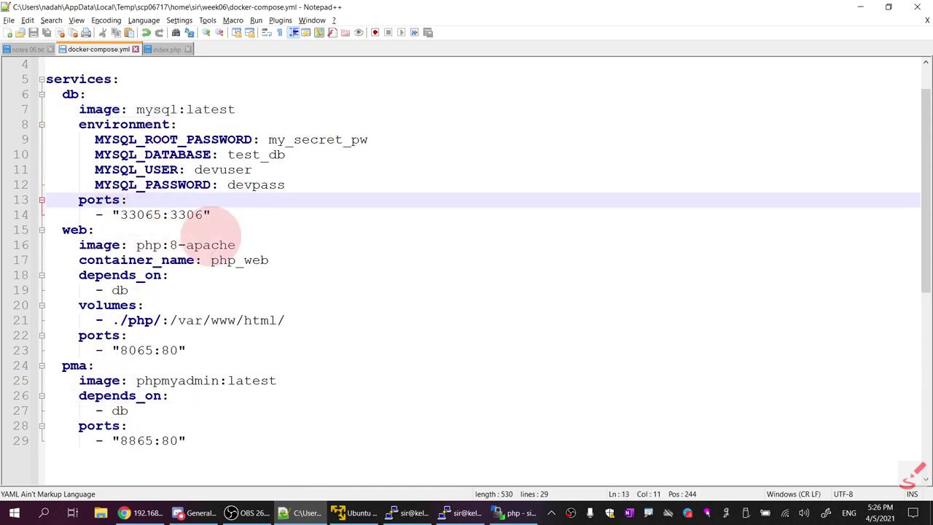
pyautogui.click(233, 214)
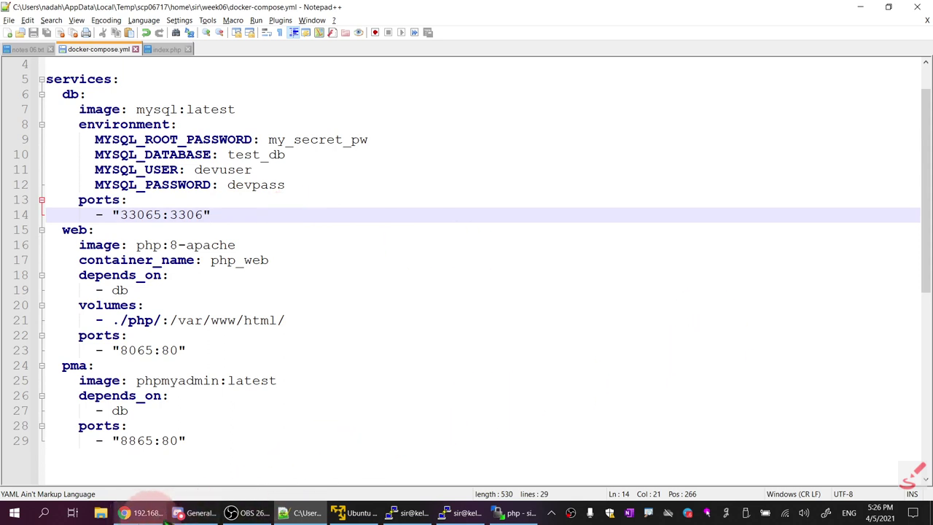
pyautogui.click(466, 513)
pyautogui.click(412, 513)
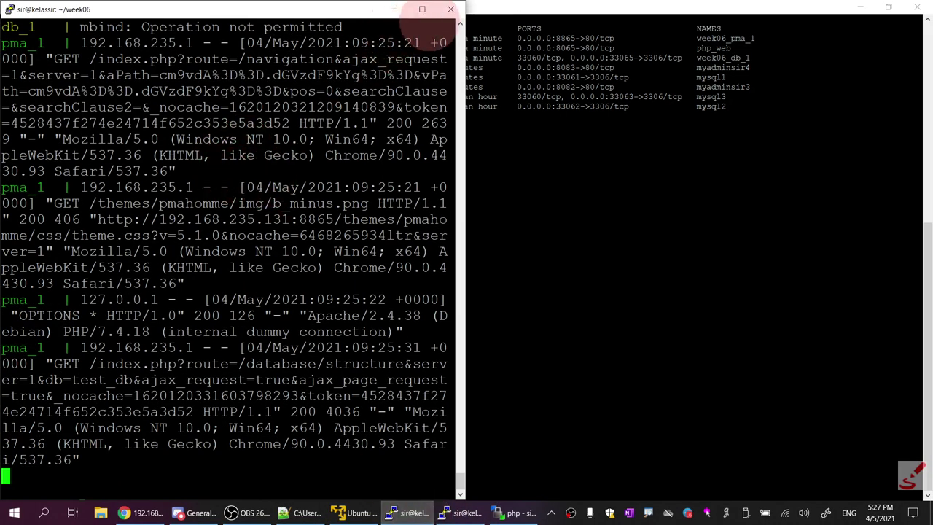
# Stop the compose stack with Ctrl+C and check the week06_pma, php_web and week06_db_1 stopping messages
pyautogui.click(422, 9)
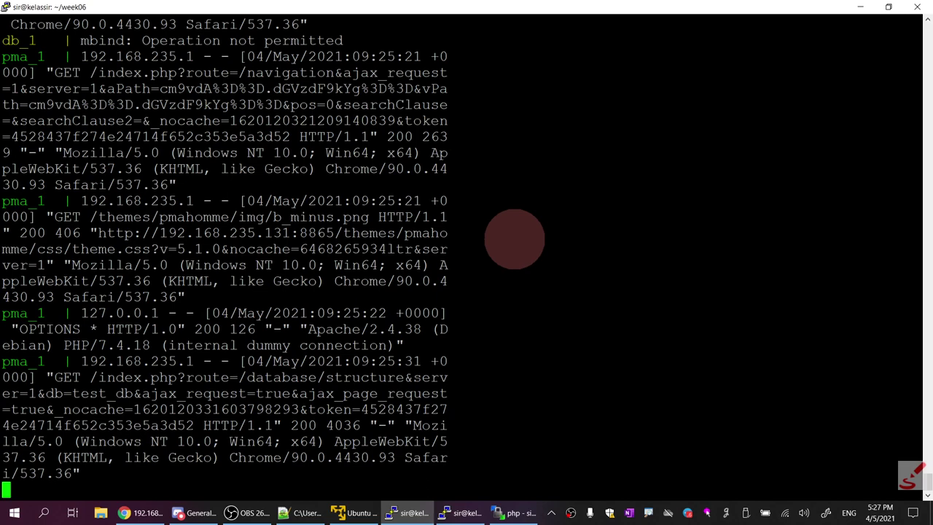
pyautogui.hotkey('ctrl', 'c')
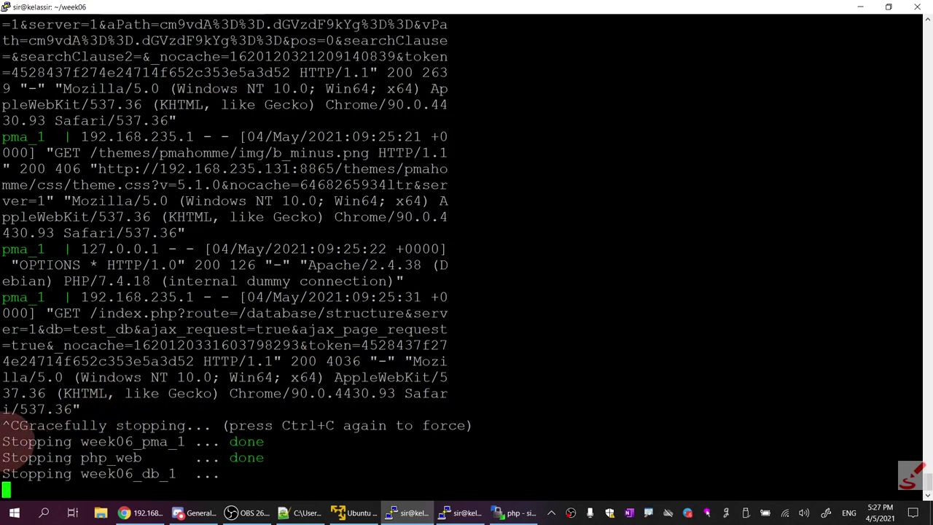
pyautogui.moveTo(3, 437); pyautogui.dragTo(208, 474)
pyautogui.click(489, 481)
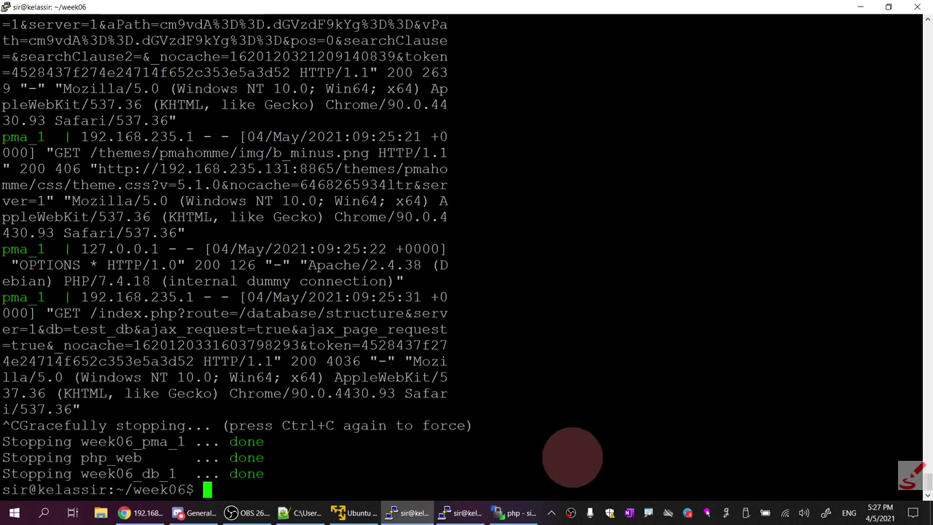
pyautogui.moveTo(81, 441); pyautogui.dragTo(167, 442)
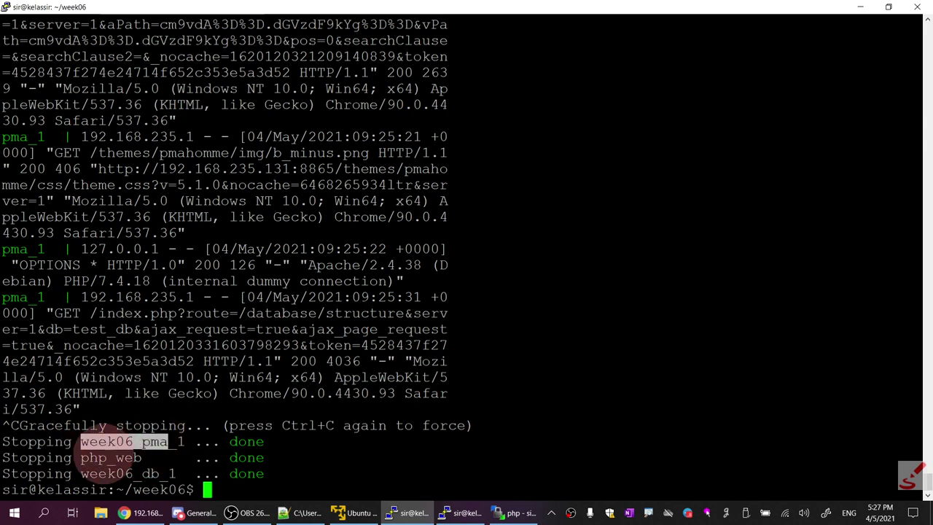
pyautogui.doubleClick(91, 458)
pyautogui.moveTo(81, 474); pyautogui.dragTo(177, 475)
pyautogui.click(532, 356)
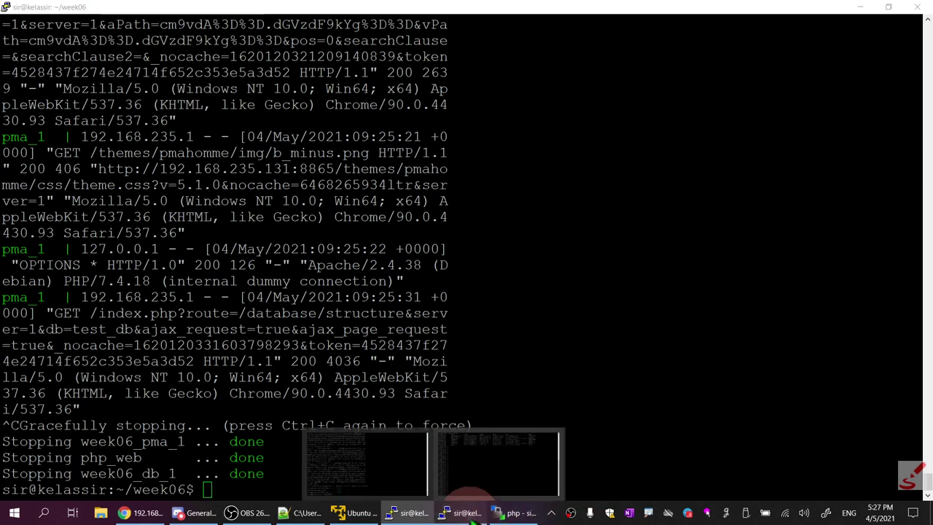
# Clear the other terminal session and check that only the older containers remain
pyautogui.click(473, 514)
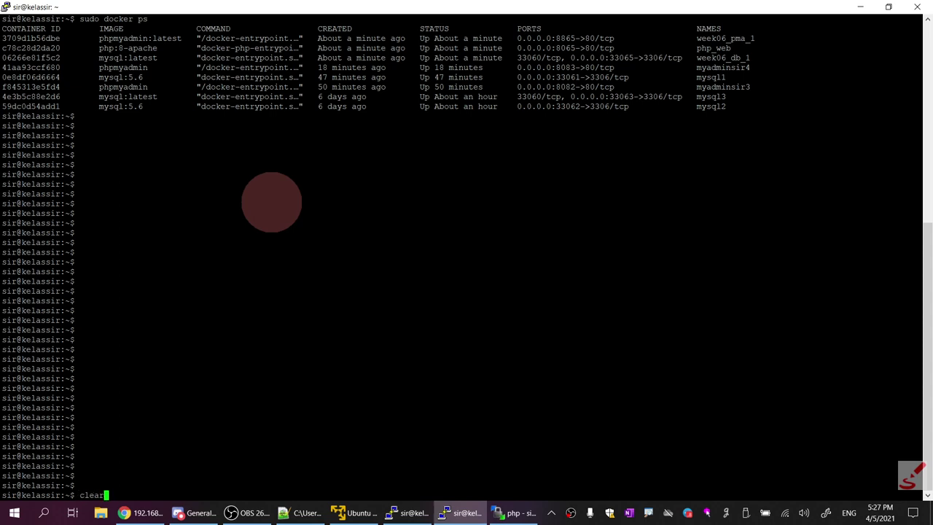
pyautogui.write('clear')
pyautogui.press('Return')
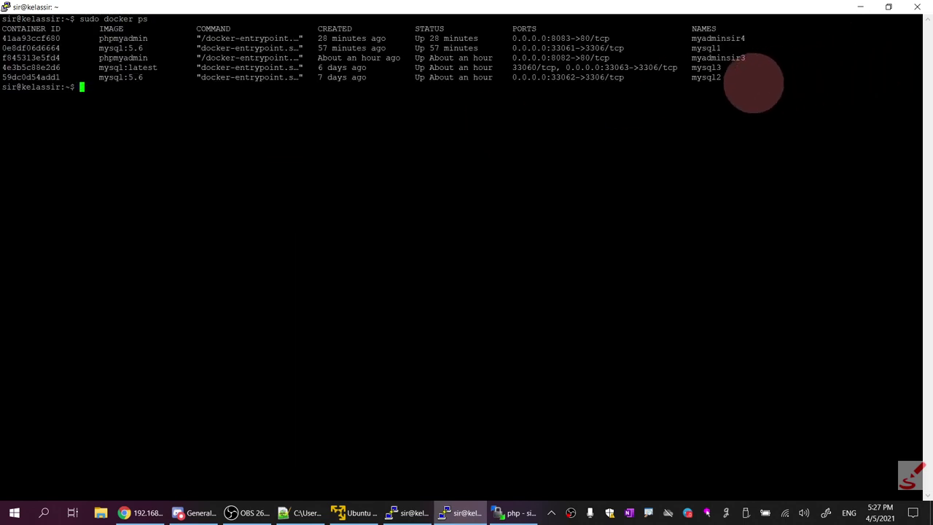
pyautogui.moveTo(753, 84); pyautogui.dragTo(3, 39)
pyautogui.click(135, 512)
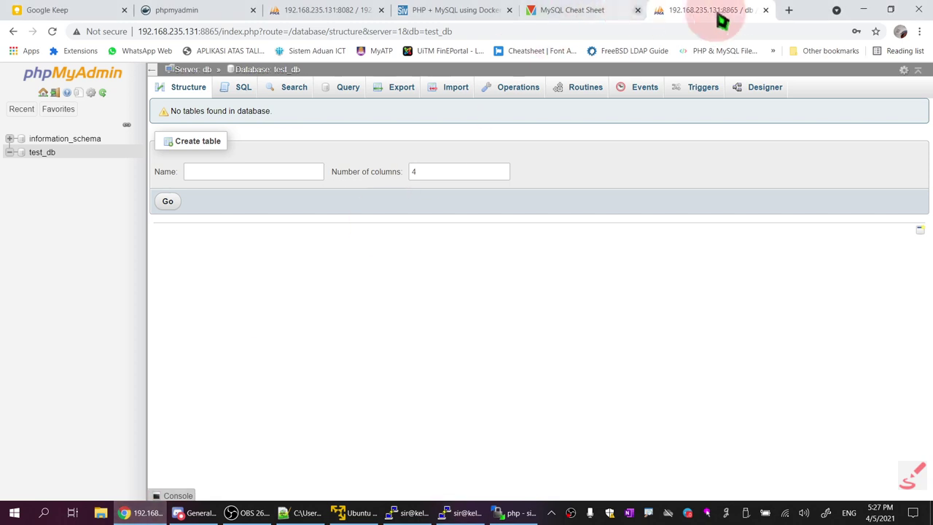
# Reload the 8865 tab to see it no longer loads, then switch to the 8082 phpMyAdmin tab
pyautogui.click(53, 31)
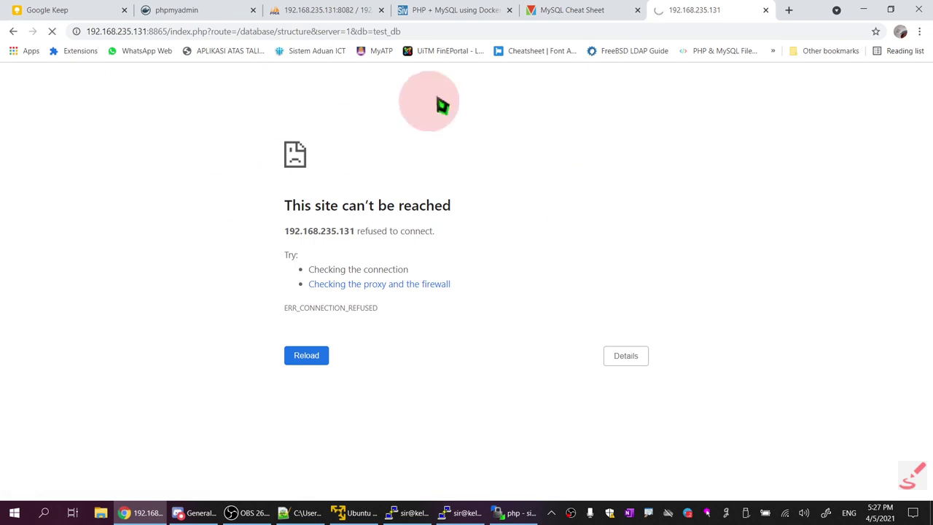
pyautogui.click(343, 10)
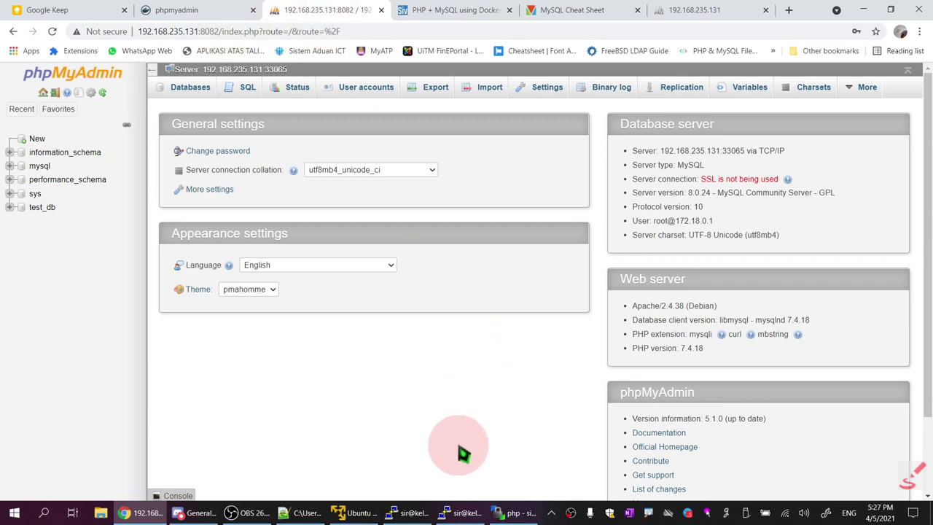
# Check the mysql1 and myadminsir3 rows in the terminal's container list
pyautogui.click(467, 512)
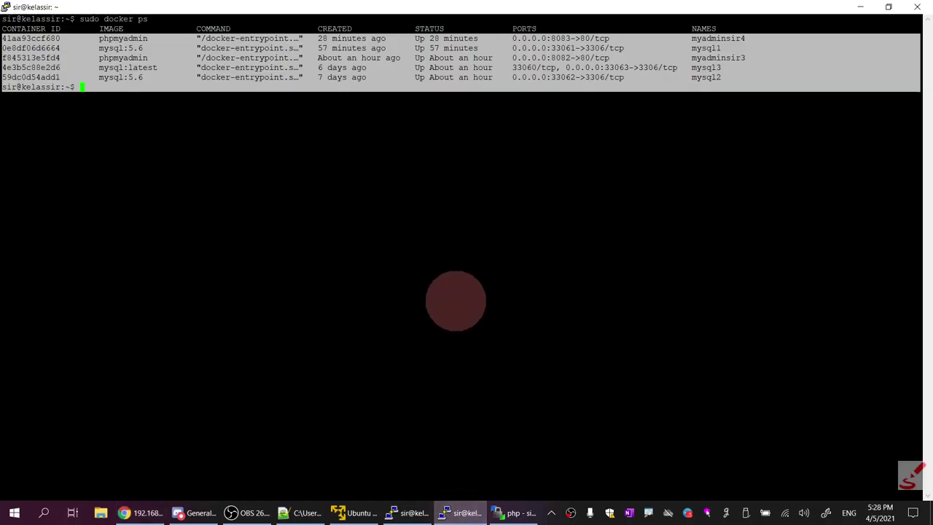
pyautogui.click(431, 144)
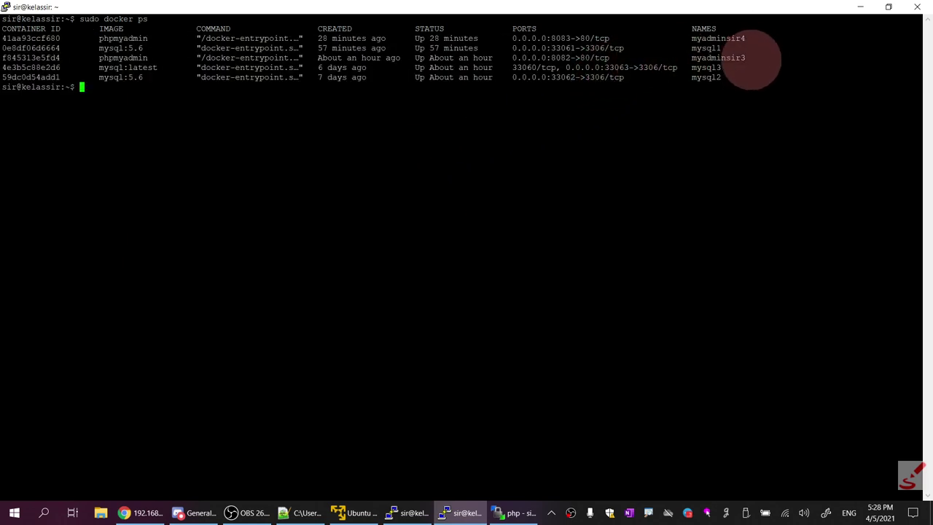
pyautogui.moveTo(751, 58); pyautogui.dragTo(29, 44)
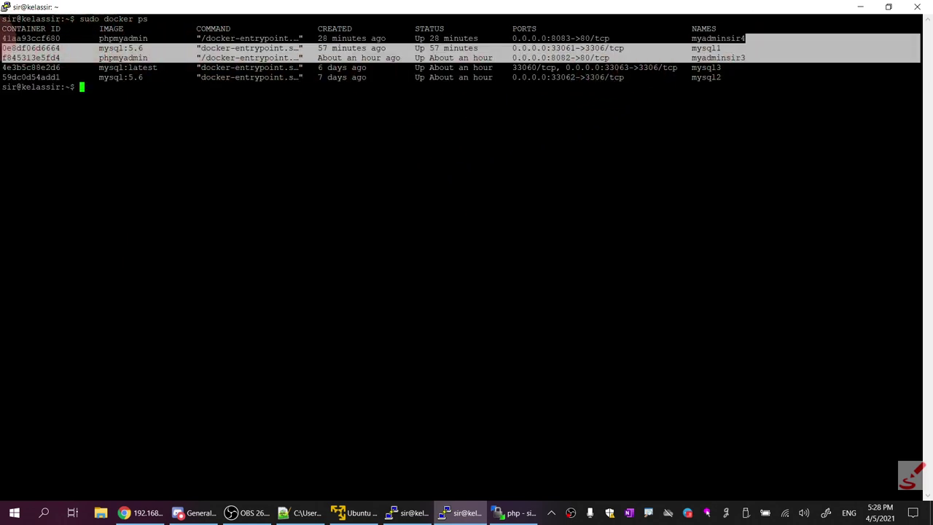
pyautogui.click(573, 72)
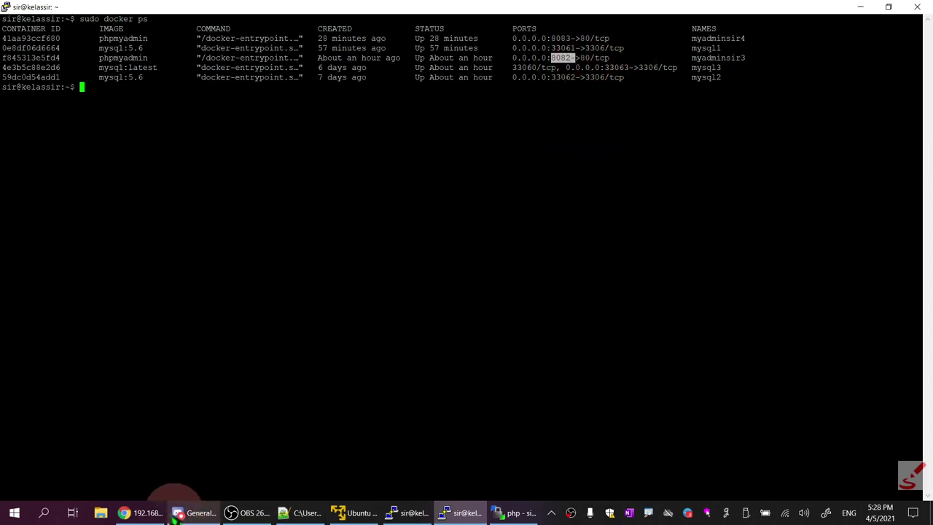
# Reload the 8082 login page and enter server 192.168.235.131:33065 with username root
pyautogui.click(142, 513)
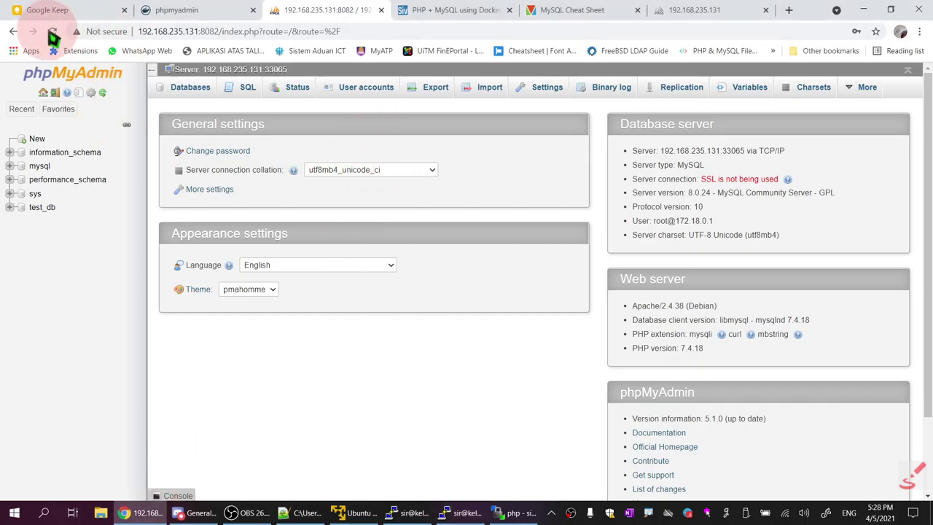
pyautogui.click(53, 31)
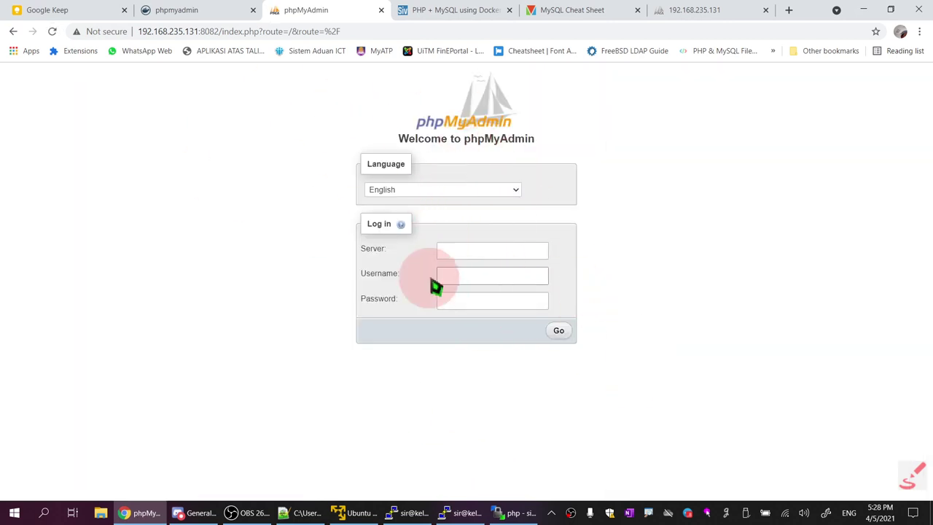
pyautogui.click(493, 250)
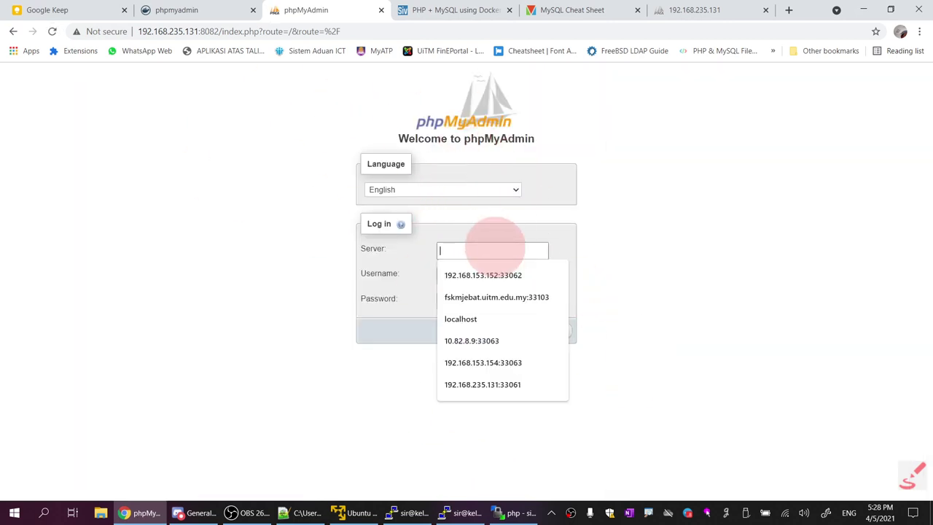
pyautogui.click(531, 385)
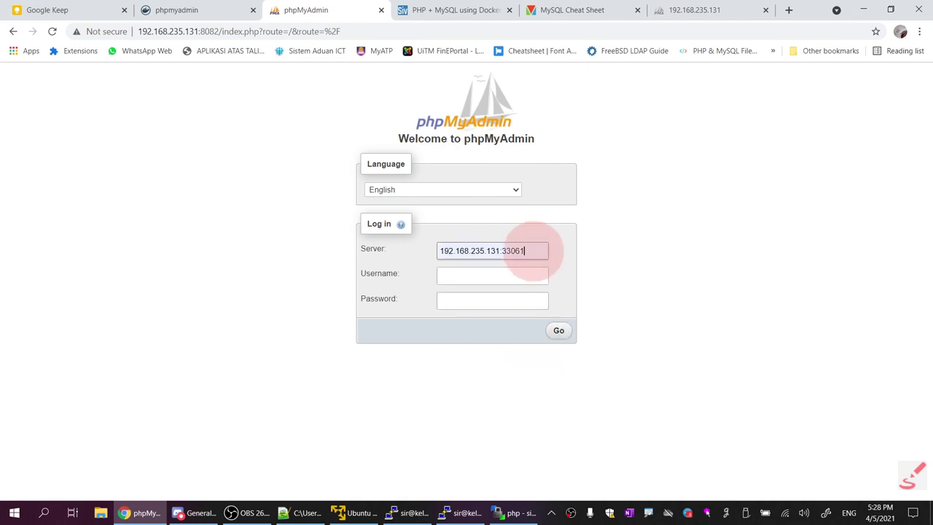
pyautogui.moveTo(519, 251); pyautogui.dragTo(540, 251)
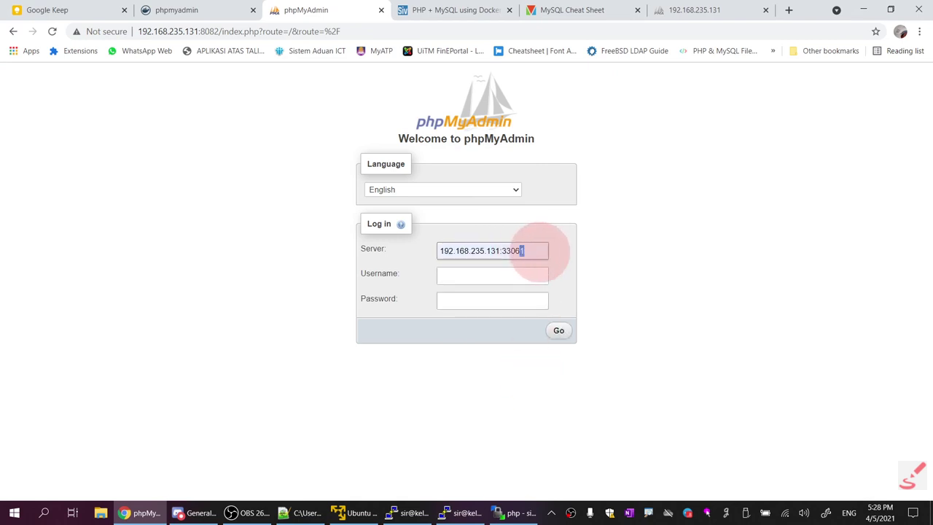
pyautogui.write('5')
pyautogui.click(513, 275)
pyautogui.write('root')
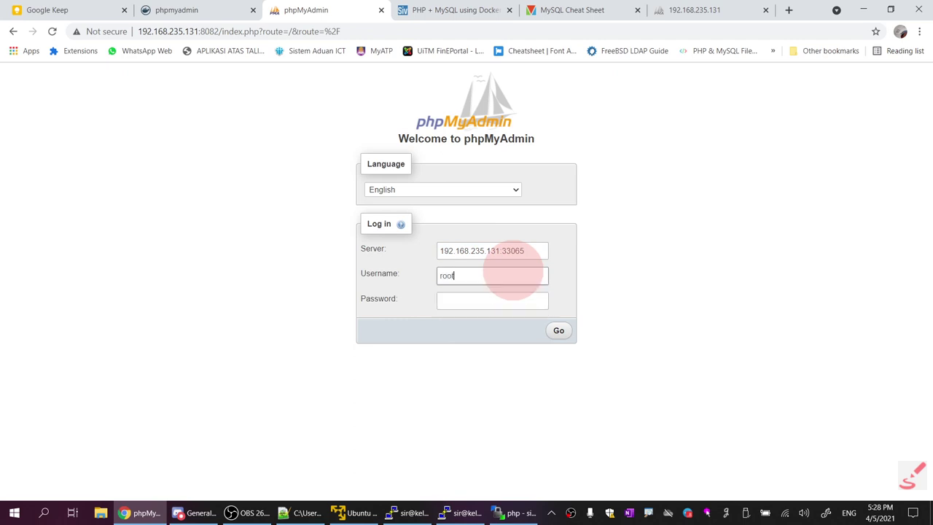
# Copy the MYSQL_ROOT_PASSWORD value from docker-compose.yml for the phpMyAdmin password field
pyautogui.click(304, 513)
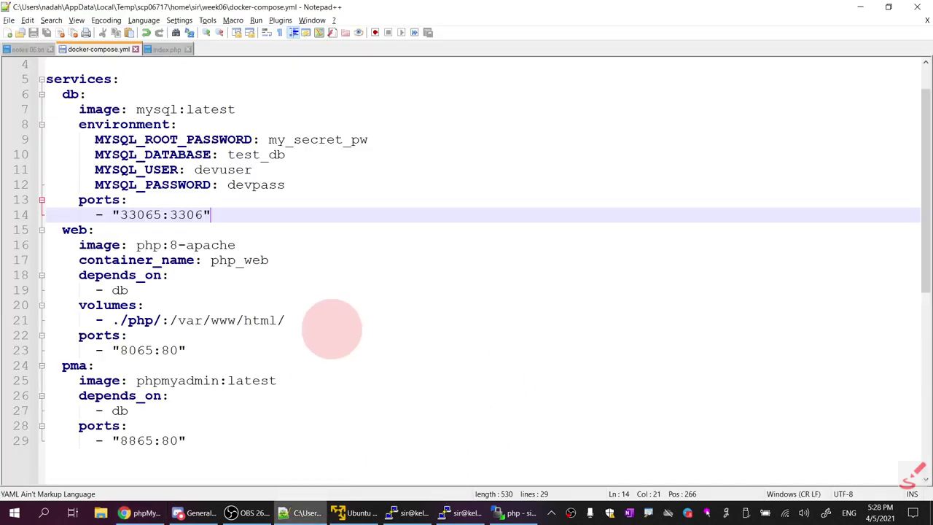
pyautogui.moveTo(269, 140); pyautogui.dragTo(379, 139)
pyautogui.rightClick(348, 143)
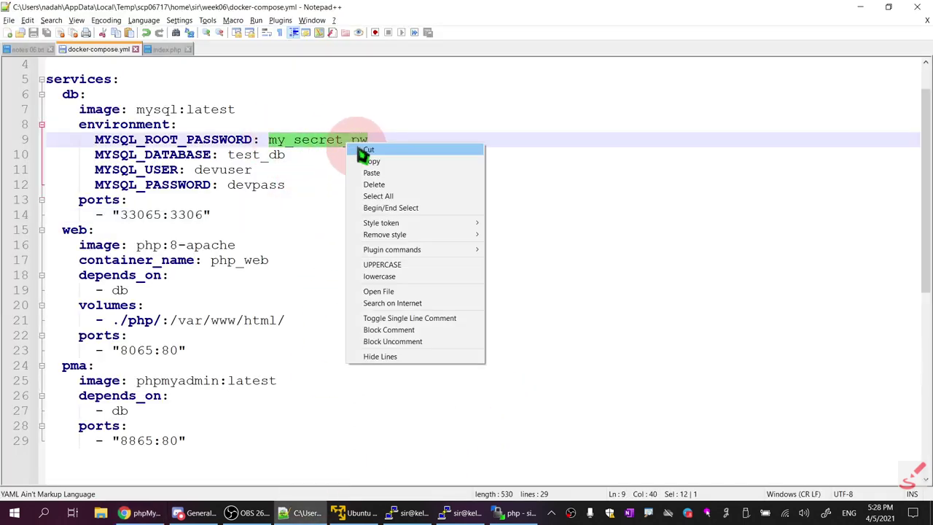
pyautogui.click(372, 162)
pyautogui.hotkey('alt', 'Tab')
pyautogui.click(476, 301)
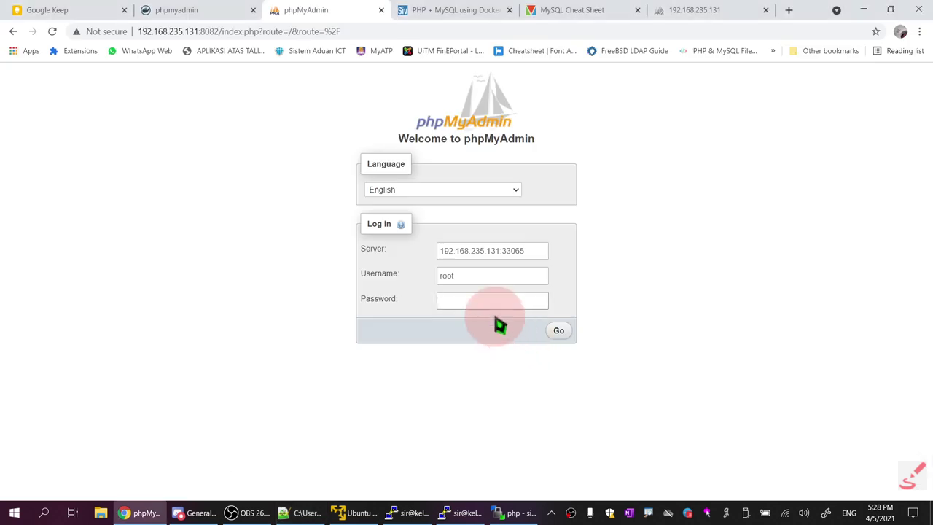
# Attempt the phpMyAdmin root login with the pasted password, which fails with Connection refused
pyautogui.hotkey('ctrl', 'v')
pyautogui.click(558, 330)
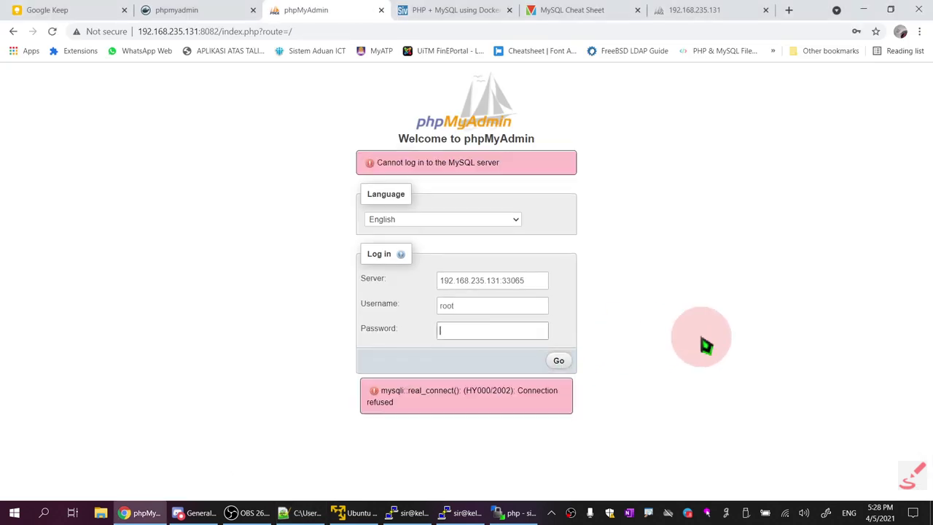
pyautogui.moveTo(374, 162); pyautogui.dragTo(569, 179)
pyautogui.moveTo(543, 409); pyautogui.dragTo(364, 387)
# Reload the 192.168.235.131:8865 page to confirm it is unreachable
pyautogui.click(721, 10)
pyautogui.click(52, 31)
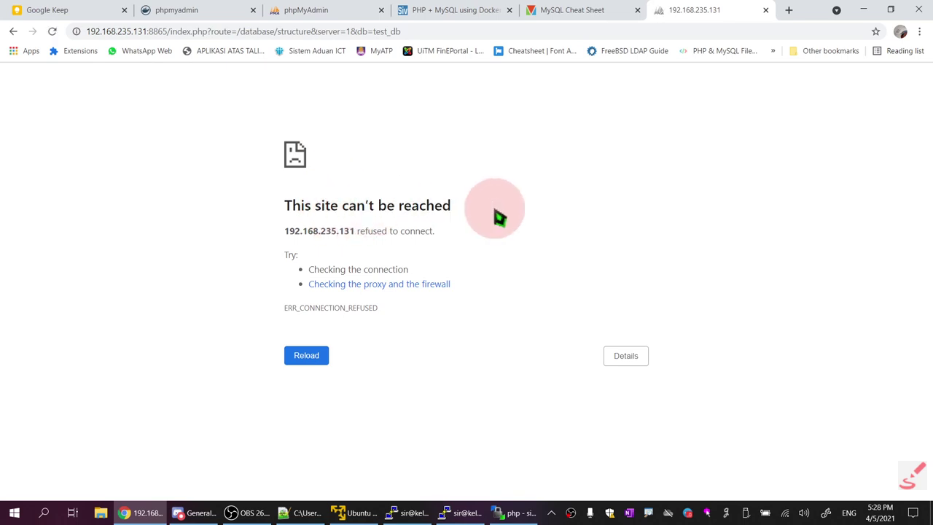
pyautogui.click(471, 512)
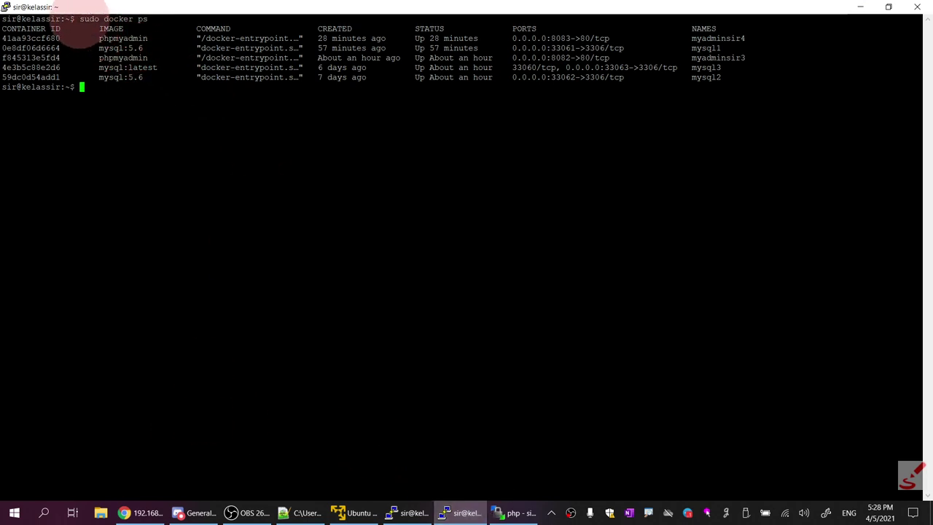
# Run sudo docker ps -a and highlight the Exited week06_pma_1, php_web, week06_db_1 and phpapprentice rows
pyautogui.moveTo(79, 19); pyautogui.dragTo(148, 18)
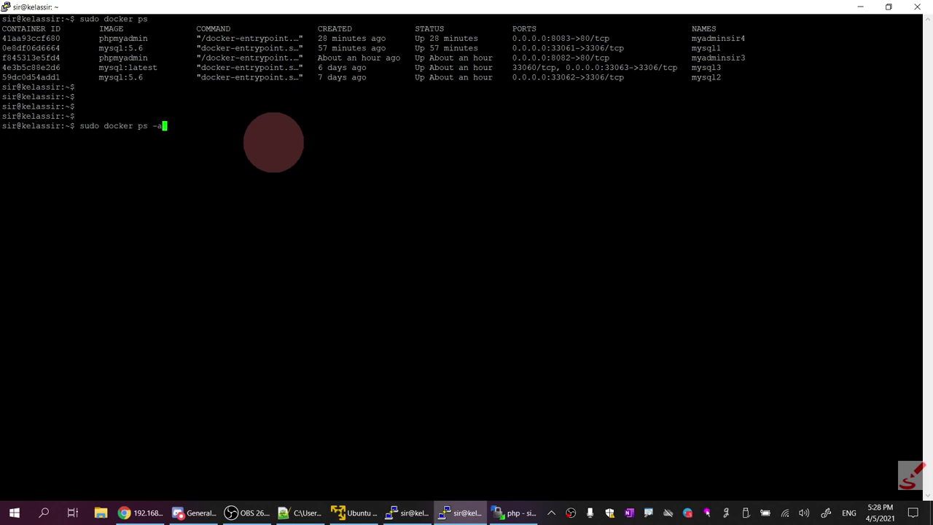
pyautogui.press('Return')
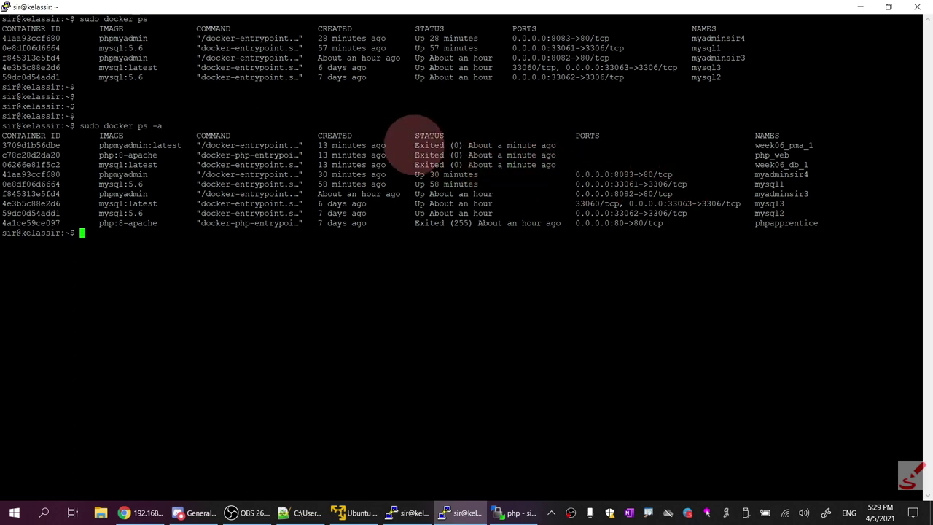
pyautogui.moveTo(413, 145); pyautogui.dragTo(557, 170)
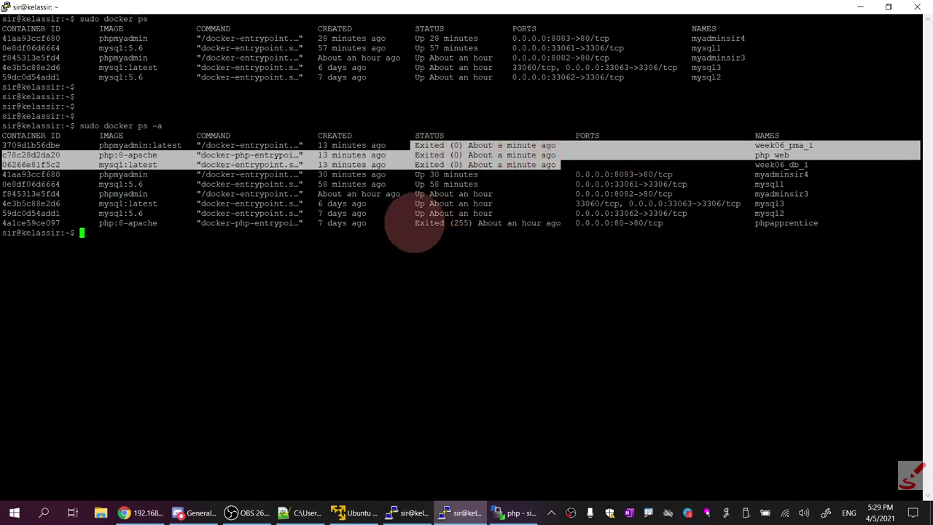
pyautogui.moveTo(413, 223); pyautogui.dragTo(815, 226)
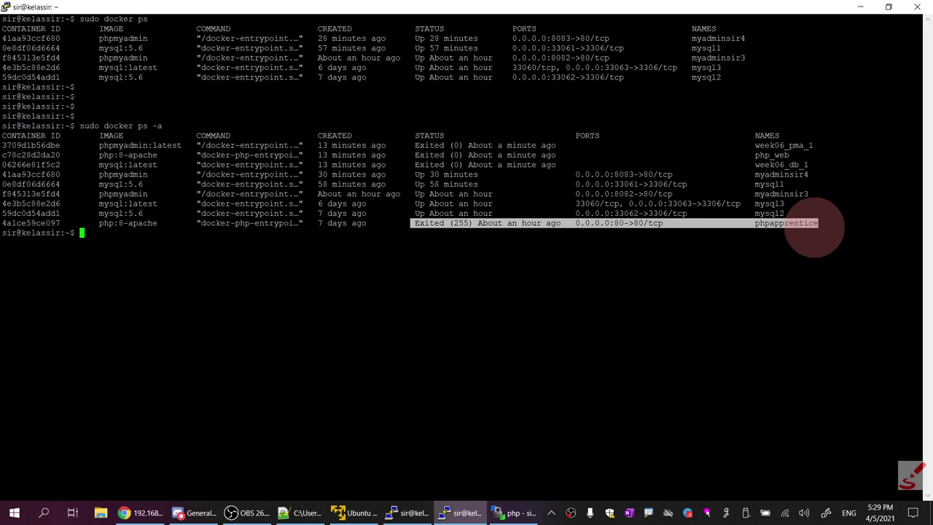
# Open notes 06.txt in Notepad++ and locate the docker pull phpmyadmin line
pyautogui.click(306, 512)
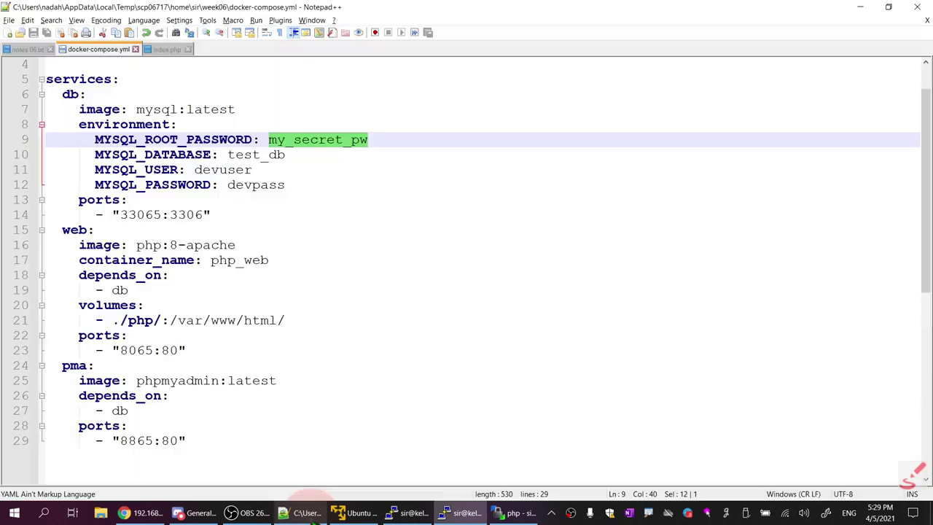
pyautogui.scroll(2, 423, 393)
pyautogui.scroll(-4, 679, 340)
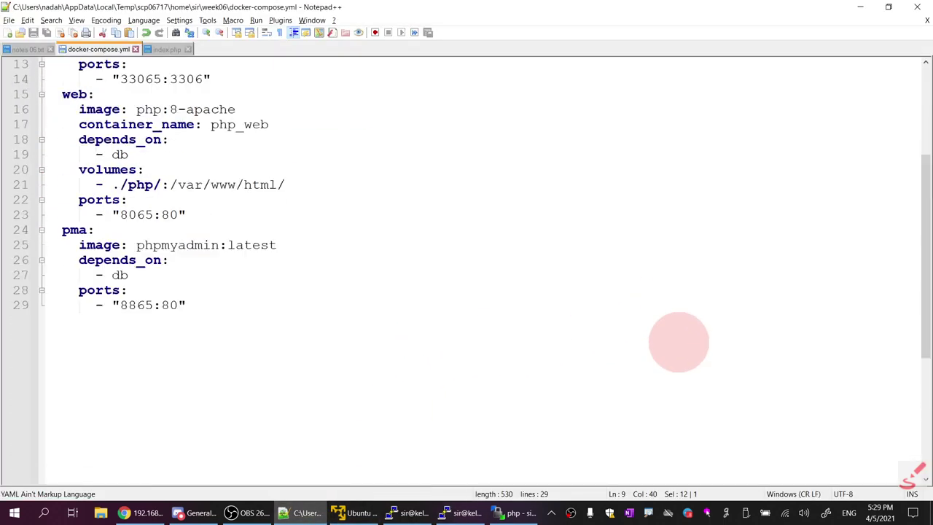
pyautogui.scroll(4, 679, 340)
pyautogui.click(29, 49)
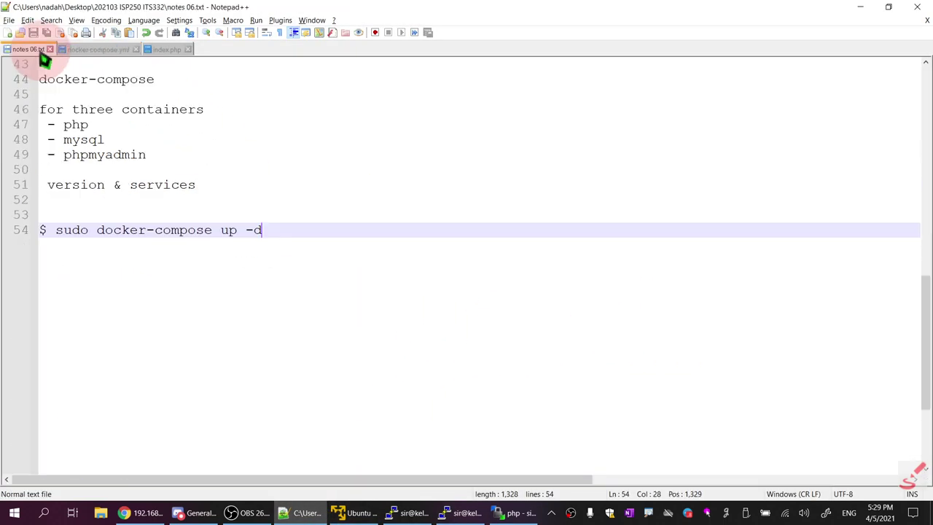
pyautogui.scroll(14, 218, 188)
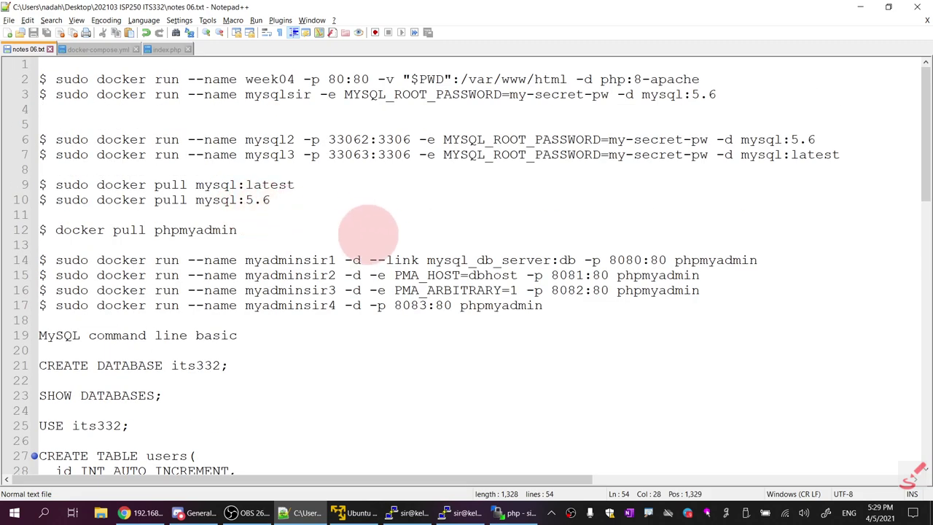
pyautogui.moveTo(250, 232); pyautogui.dragTo(46, 232)
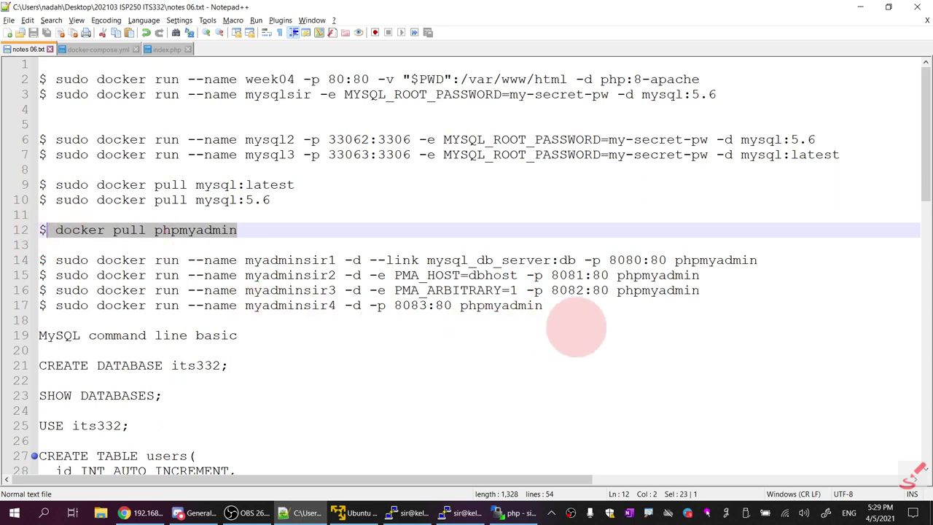
# Add a new '$ sudo docker' line after line 17 of the notes
pyautogui.click(583, 307)
pyautogui.press('Return')
pyautogui.press('Return')
pyautogui.press('Return')
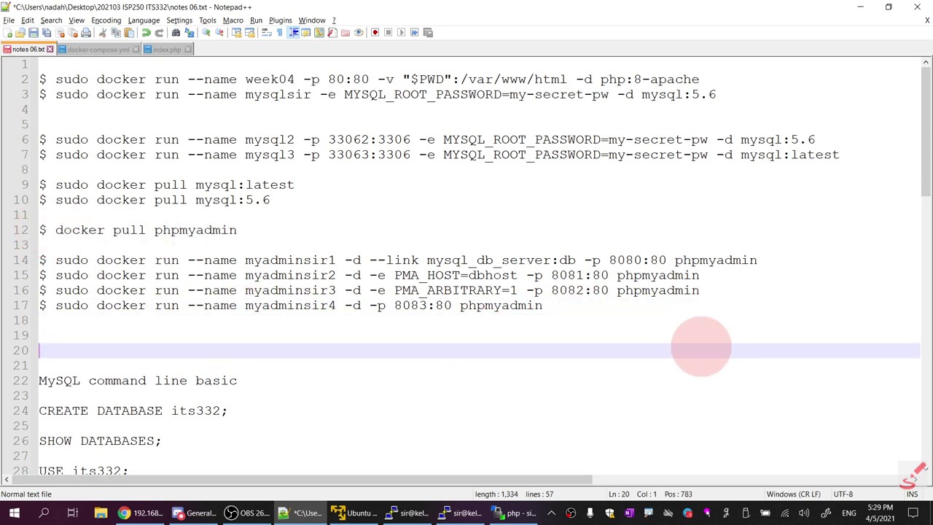
pyautogui.press('BackSpace')
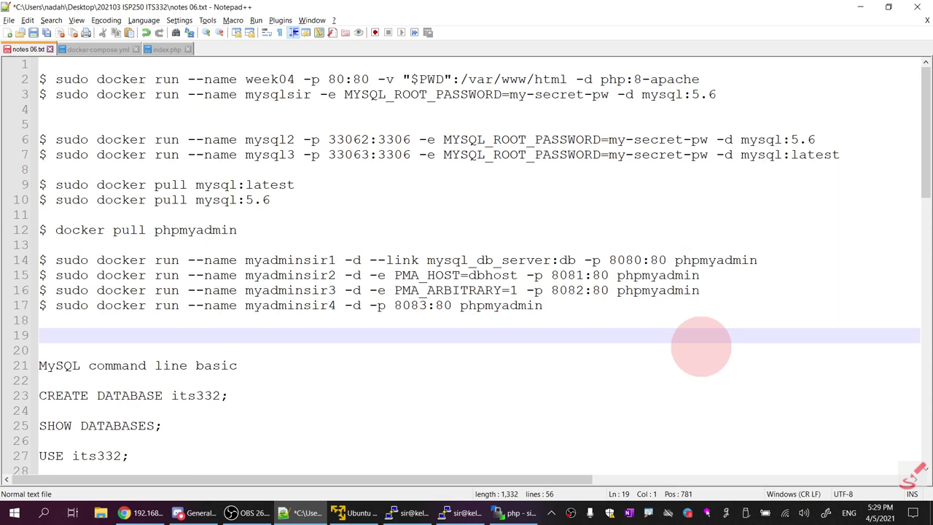
pyautogui.write('$ sudo docker')
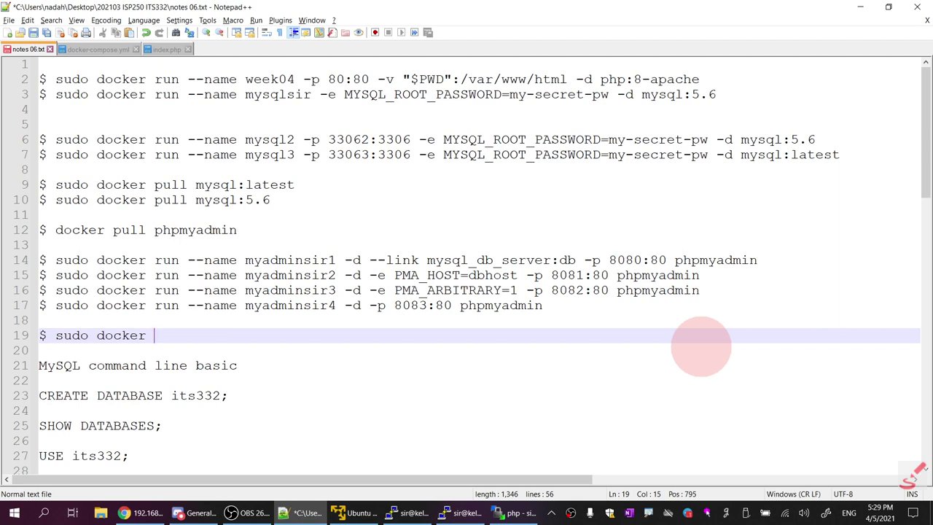
pyautogui.click(467, 514)
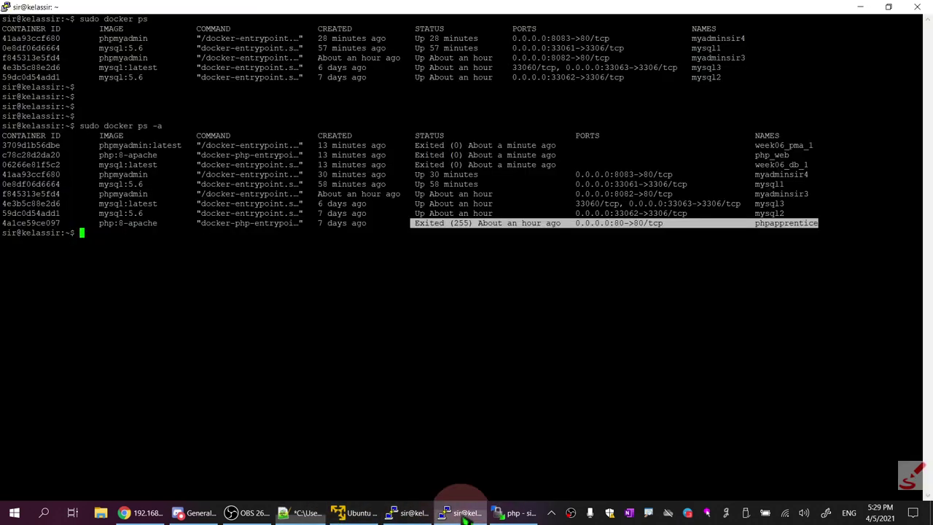
# Clear the week06 PuTTY terminal with the clear command
pyautogui.click(409, 513)
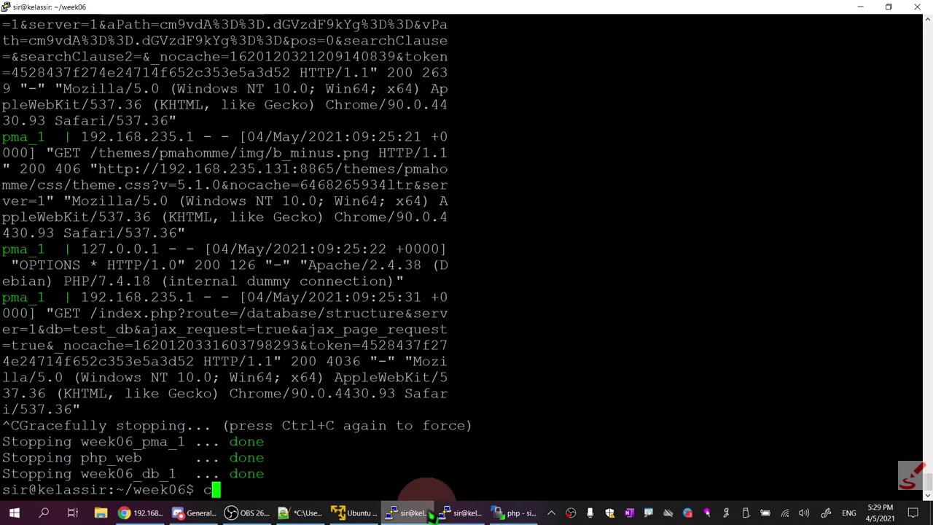
pyautogui.write('clear')
pyautogui.press('Return')
pyautogui.press('Return')
pyautogui.press('Return')
pyautogui.write('sudo docker')
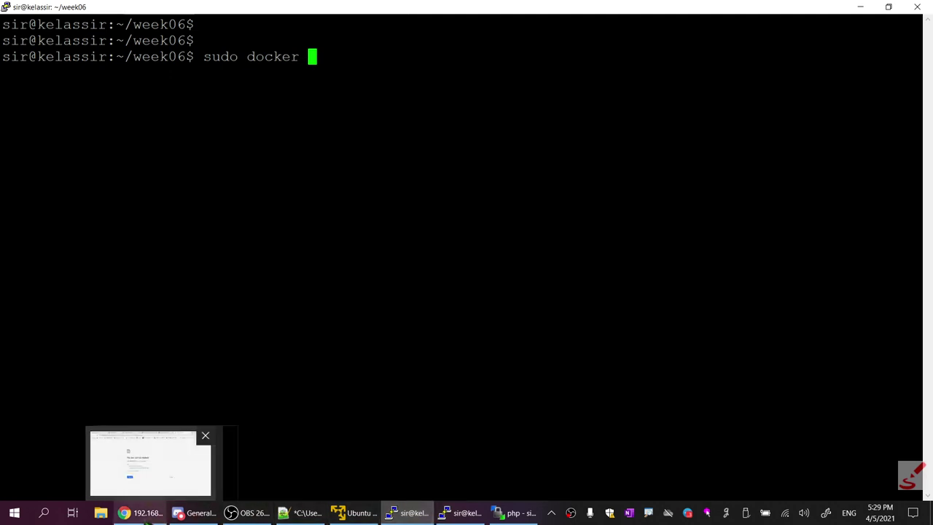
pyautogui.click(143, 512)
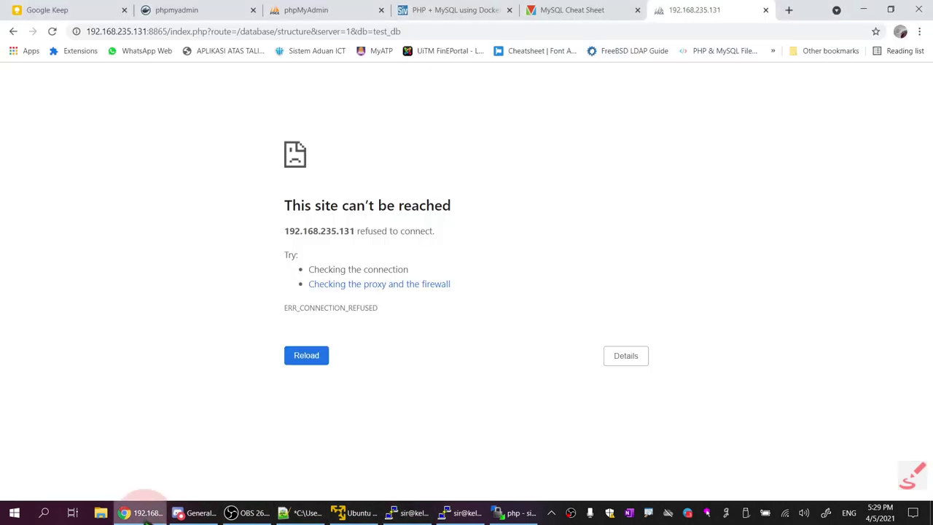
# Search 'docker clear' in a new tab and open the phoenixNAP container cleanup article
pyautogui.click(787, 11)
pyautogui.write('s')
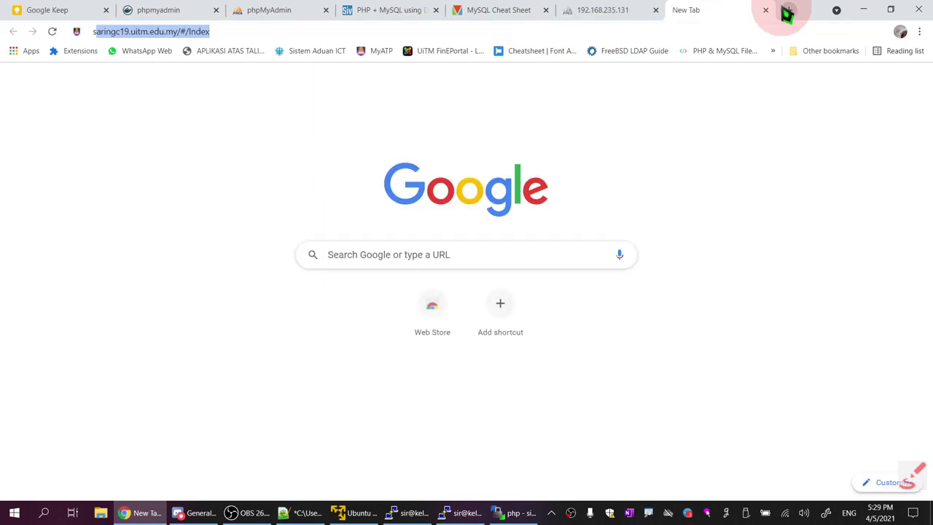
pyautogui.press('BackSpace')
pyautogui.press('BackSpace')
pyautogui.write('docker ')
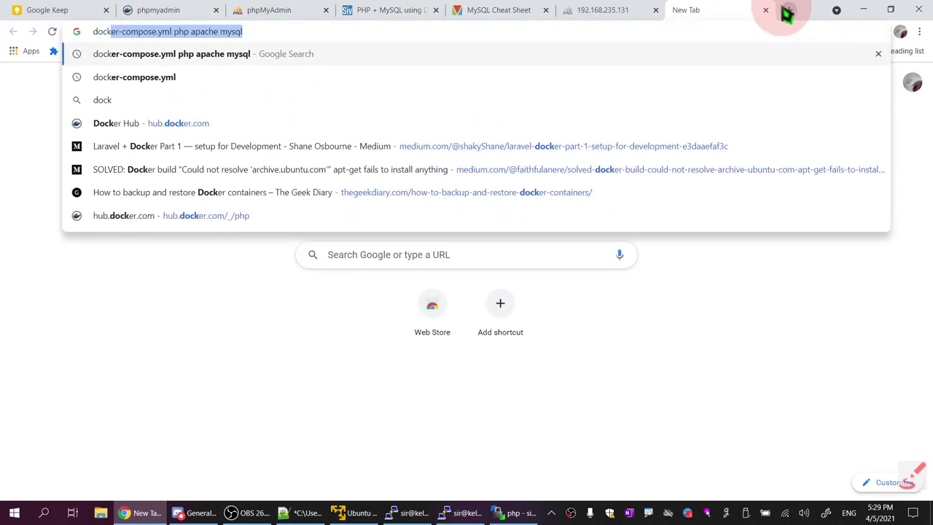
pyautogui.write('clear')
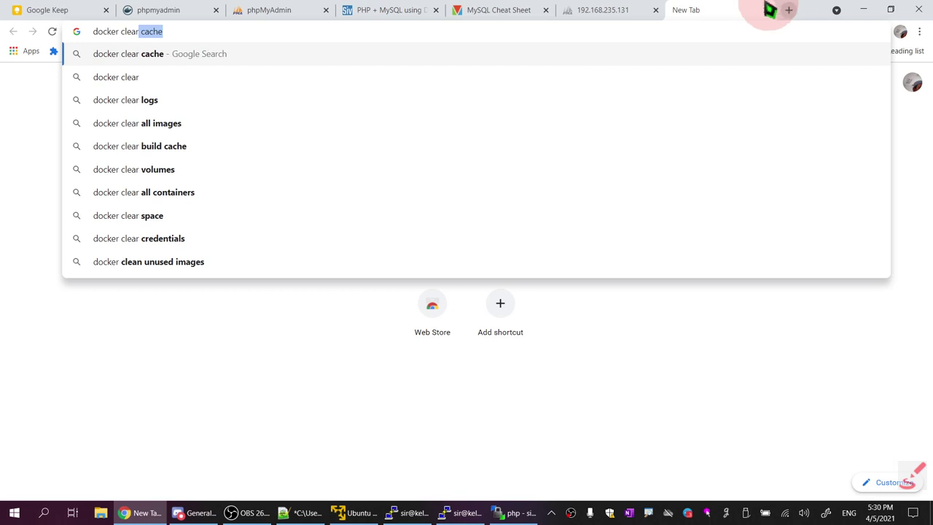
pyautogui.click(210, 194)
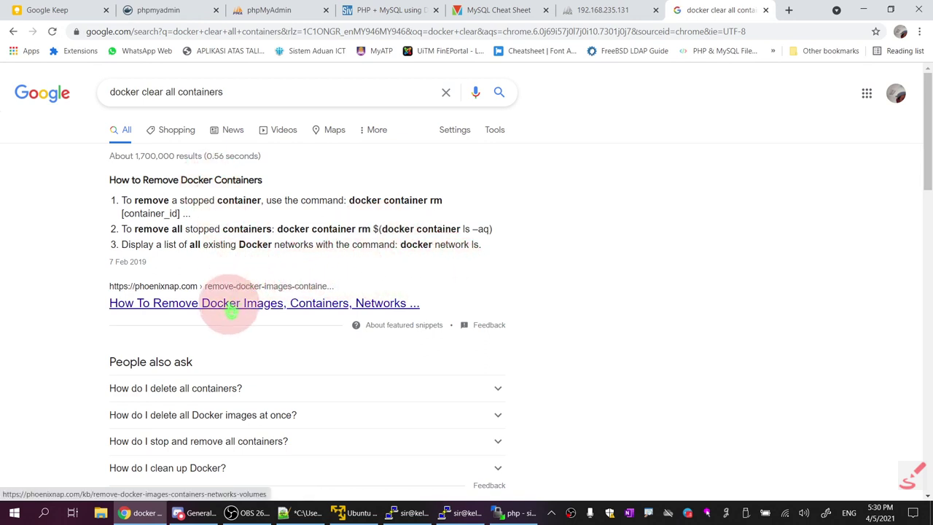
pyautogui.click(335, 302)
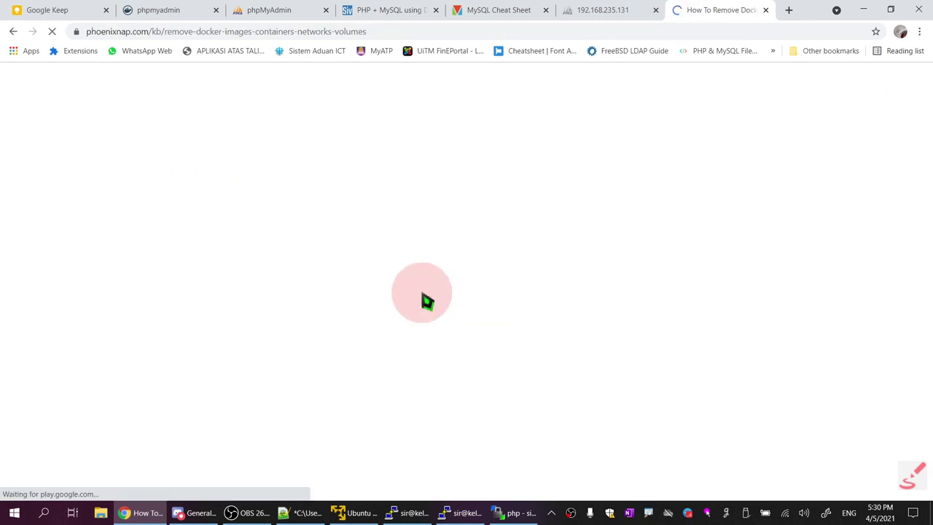
# Copy 'docker system prune' from the article's 'Remove All Unused Docker Objects' section
pyautogui.scroll(-8, 427, 300)
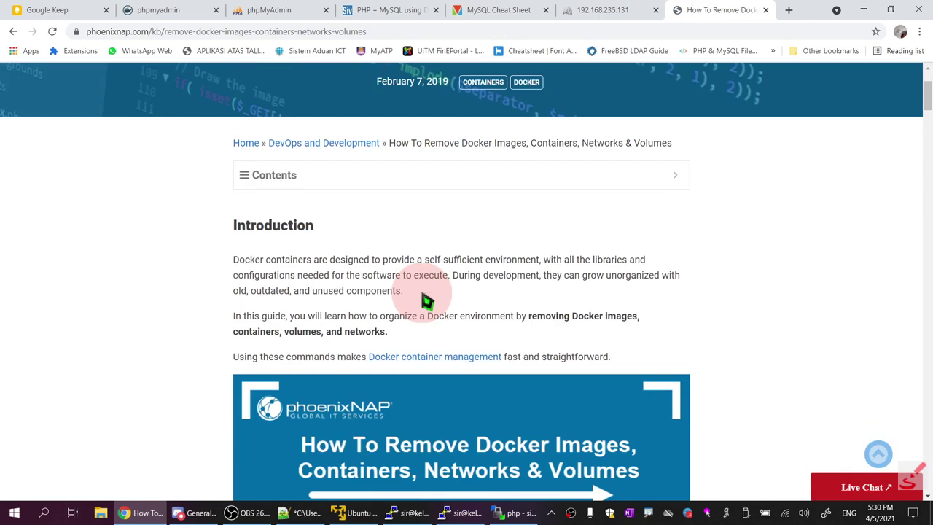
pyautogui.scroll(-3, 425, 295)
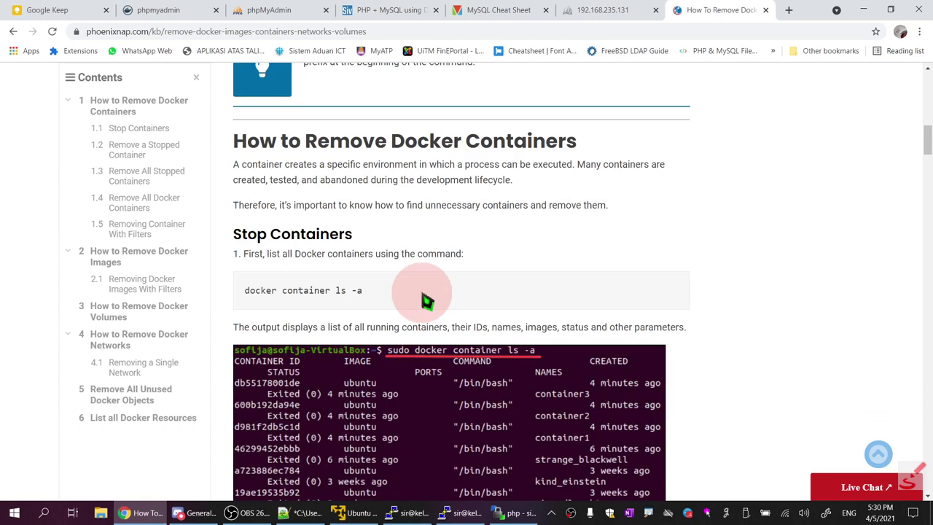
pyautogui.scroll(-7, 426, 300)
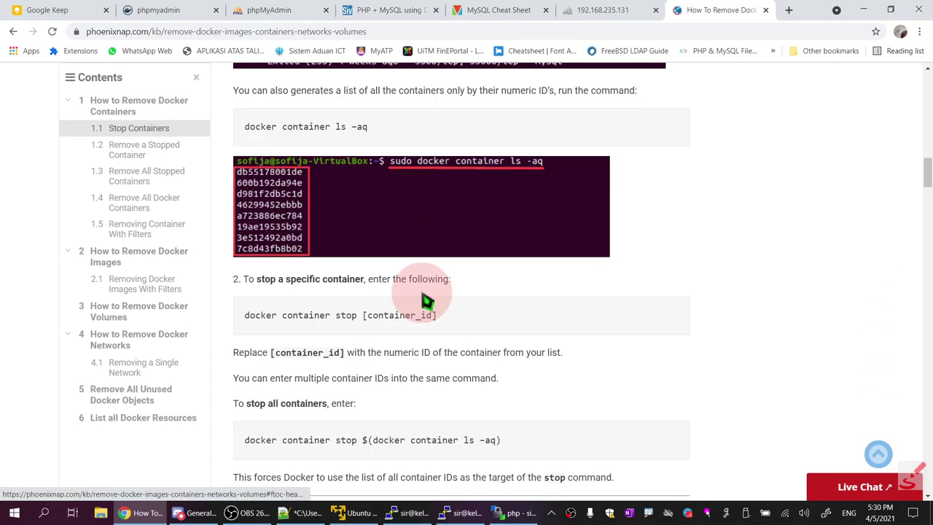
pyautogui.scroll(-8, 427, 301)
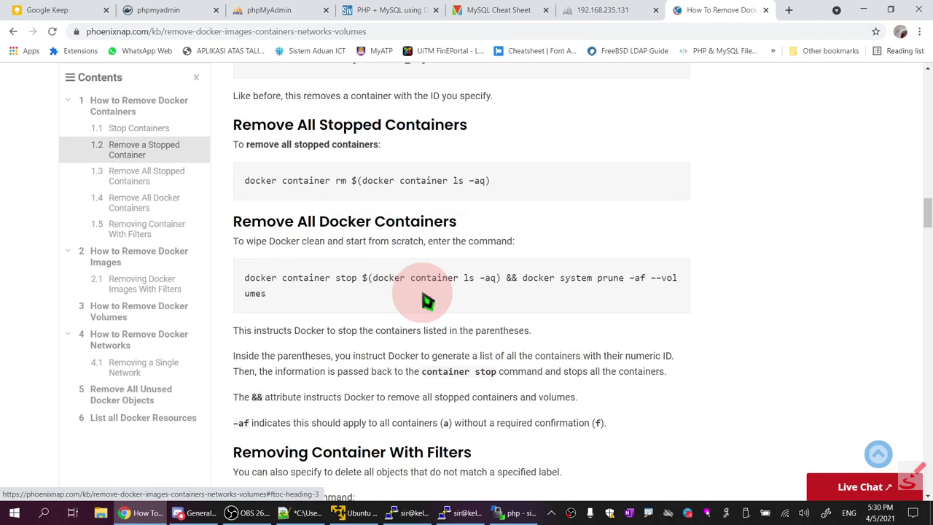
pyautogui.scroll(-4, 426, 301)
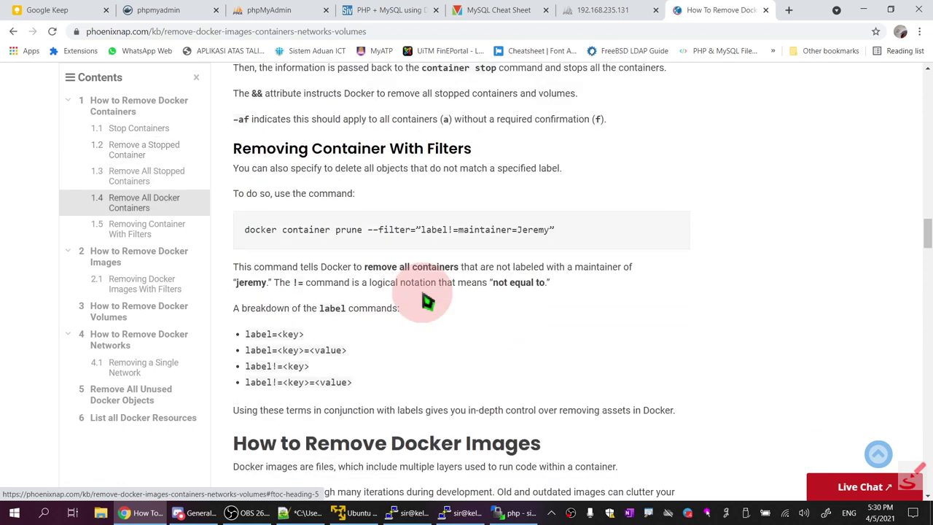
pyautogui.scroll(-7, 428, 301)
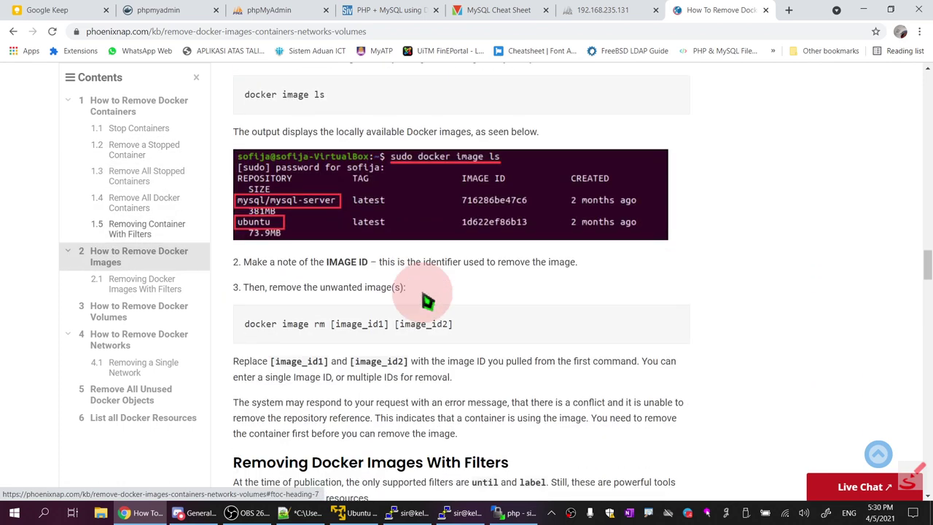
pyautogui.scroll(-3, 428, 301)
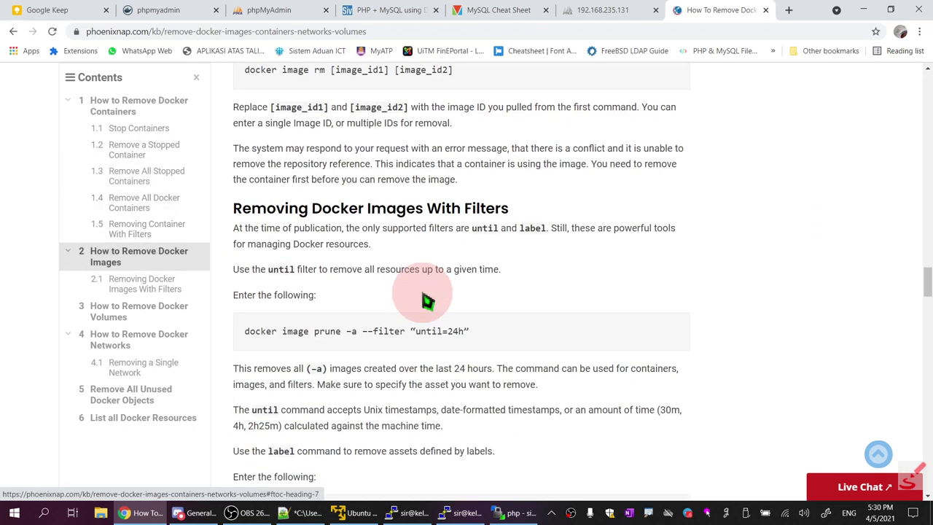
pyautogui.scroll(-4, 428, 300)
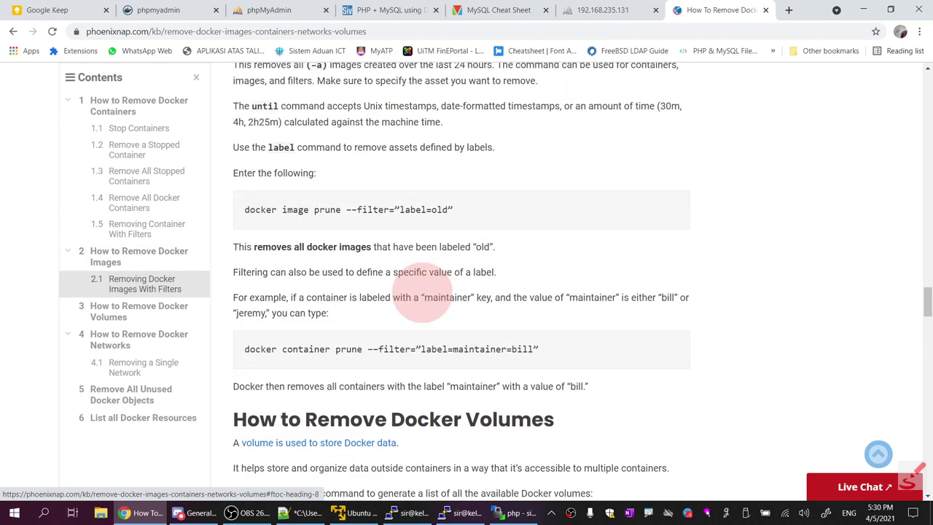
pyautogui.scroll(-4, 423, 299)
pyautogui.scroll(-5, 428, 300)
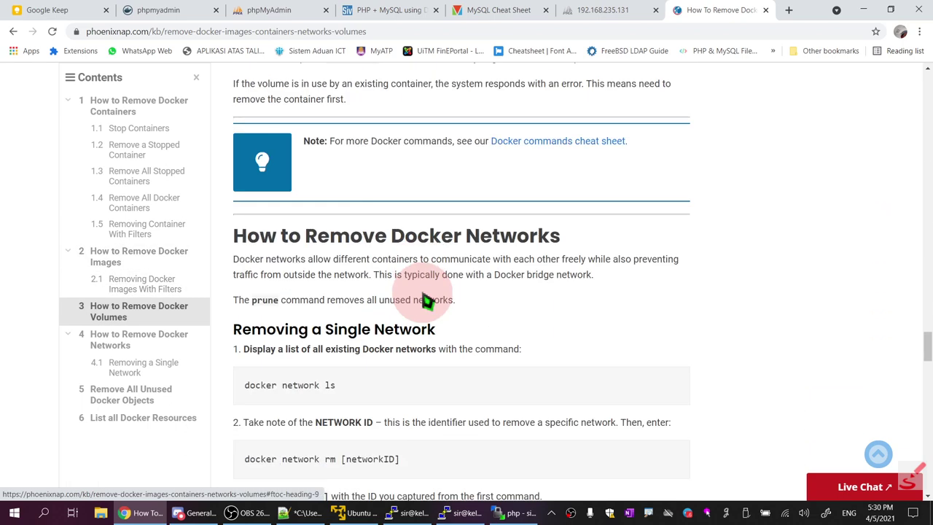
pyautogui.scroll(-4, 428, 300)
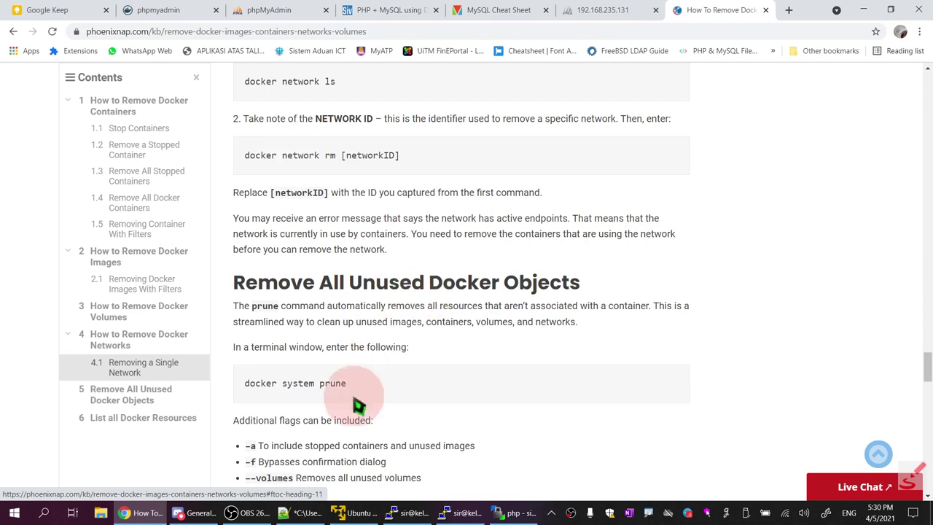
pyautogui.moveTo(347, 384); pyautogui.dragTo(245, 384)
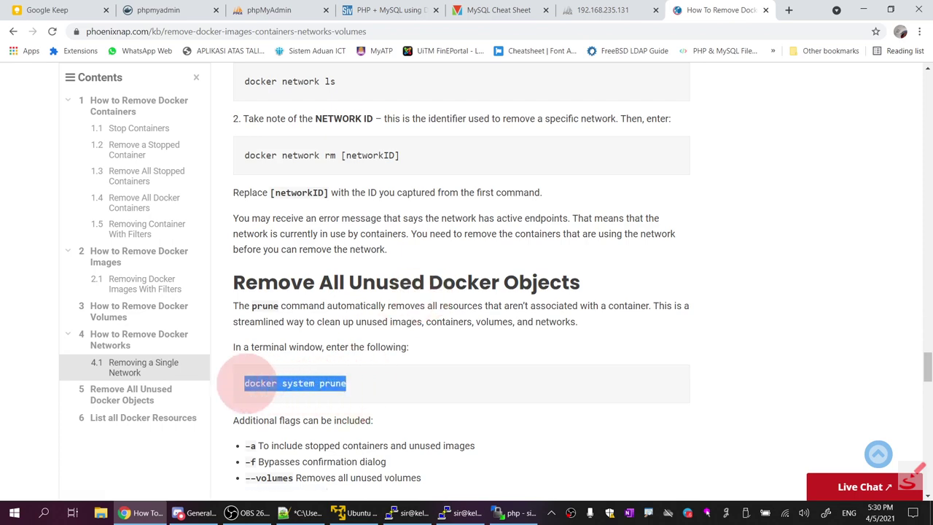
pyautogui.rightClick(285, 388)
pyautogui.click(317, 396)
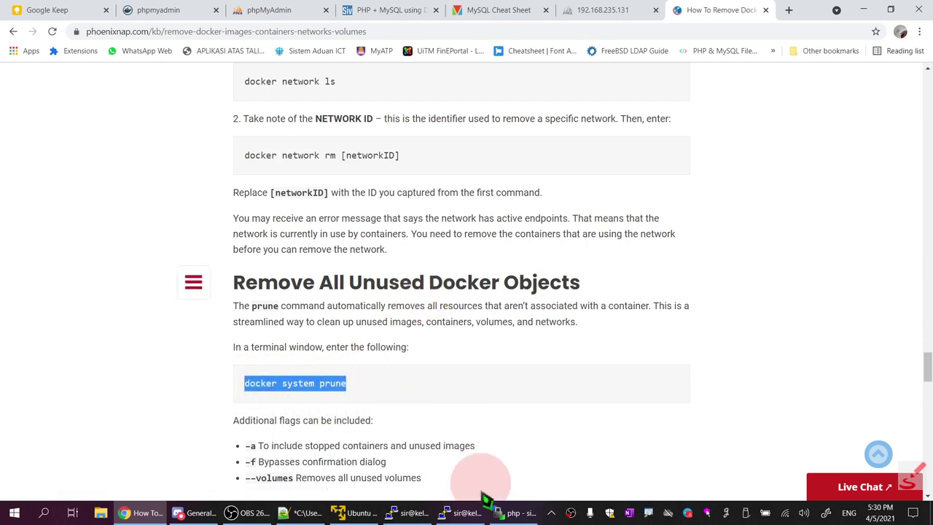
pyautogui.click(305, 513)
# Paste 'docker system prune' over 'docker' so line 19 reads '$ sudo docker system prune', then copy it
pyautogui.moveTo(97, 336); pyautogui.dragTo(183, 334)
pyautogui.rightClick(190, 337)
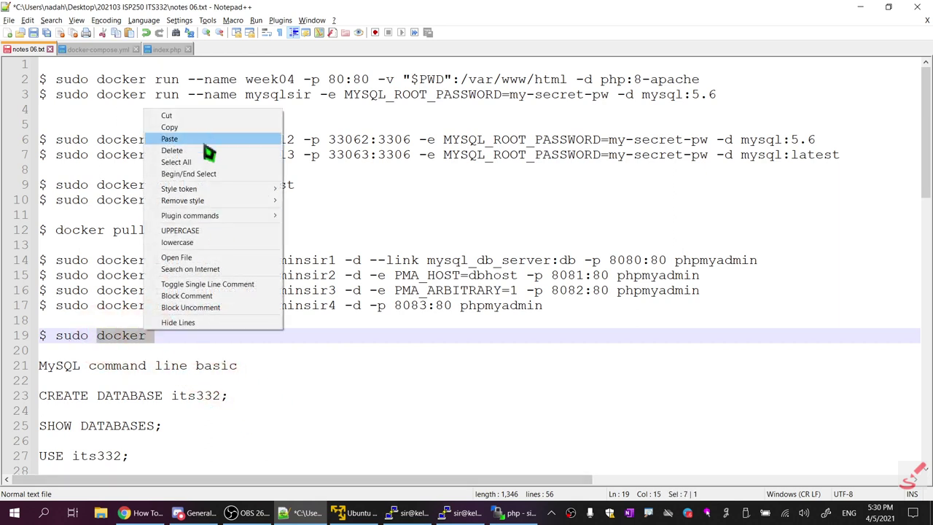
pyautogui.click(170, 138)
pyautogui.moveTo(284, 346); pyautogui.dragTo(54, 337)
pyautogui.rightClick(120, 336)
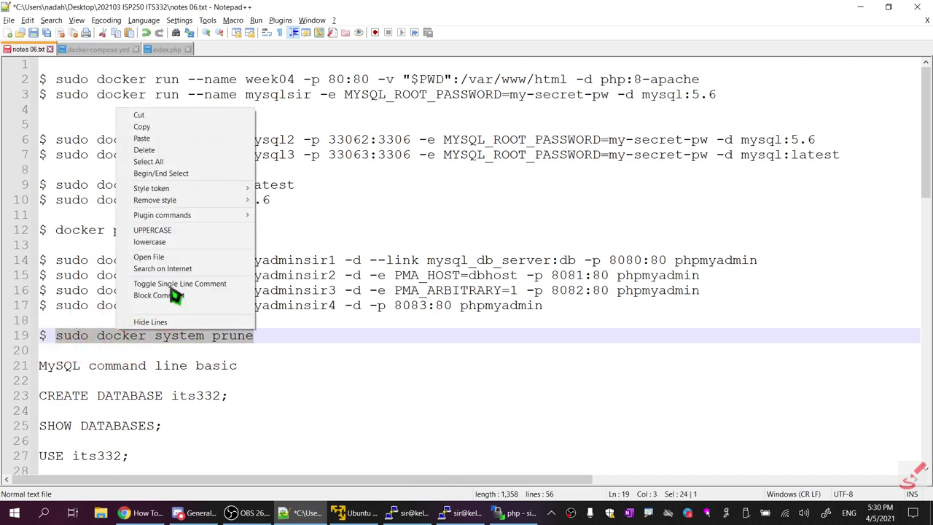
pyautogui.click(168, 128)
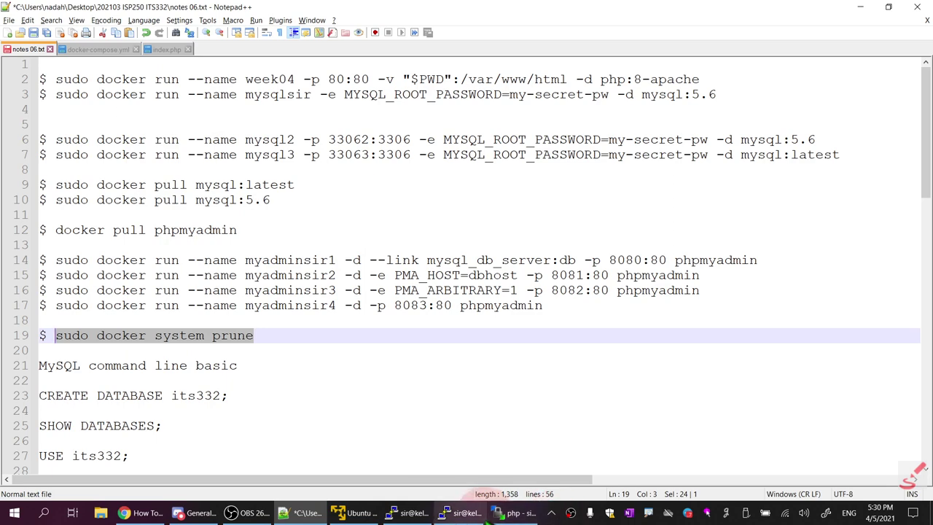
# Start the phpapprentice container with sudo docker start and check docker ps shows it Up on port 80
pyautogui.moveTo(471, 519)
pyautogui.click(473, 467)
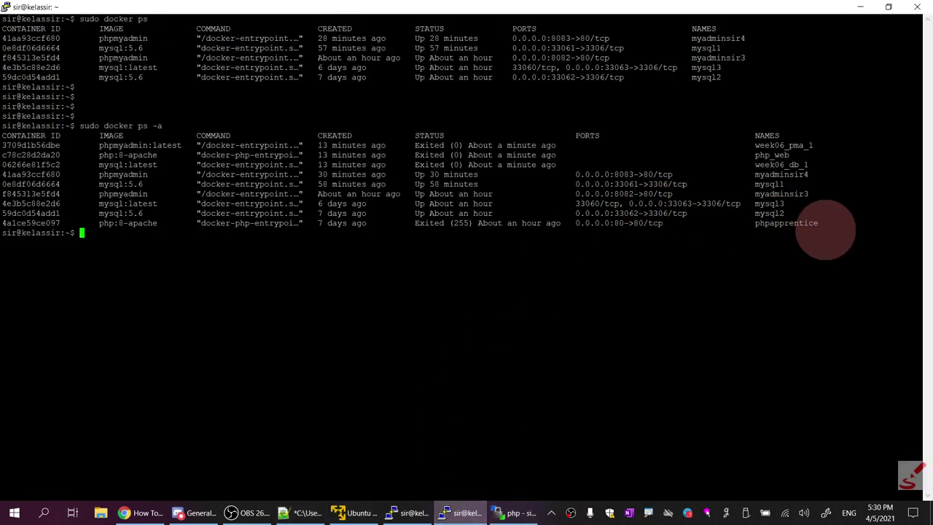
pyautogui.moveTo(826, 230); pyautogui.dragTo(779, 136)
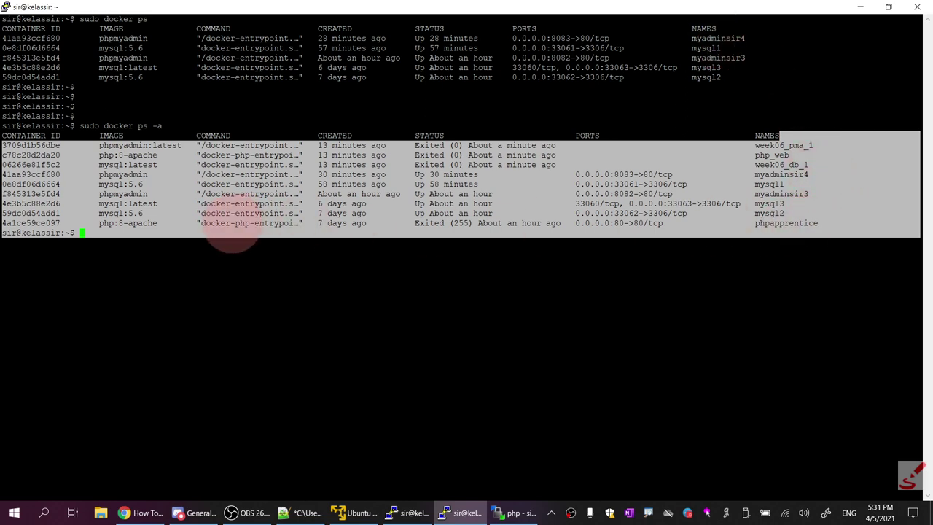
pyautogui.click(337, 228)
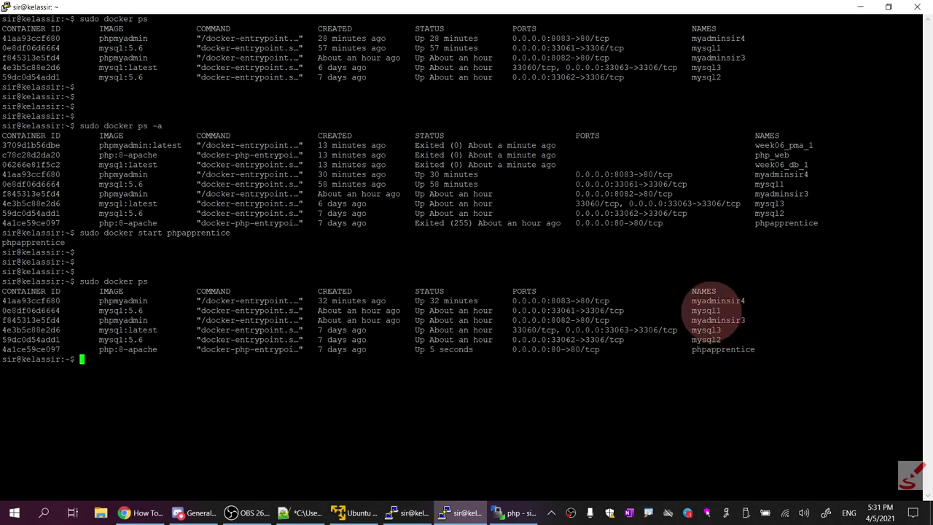
pyautogui.moveTo(822, 164); pyautogui.dragTo(14, 143)
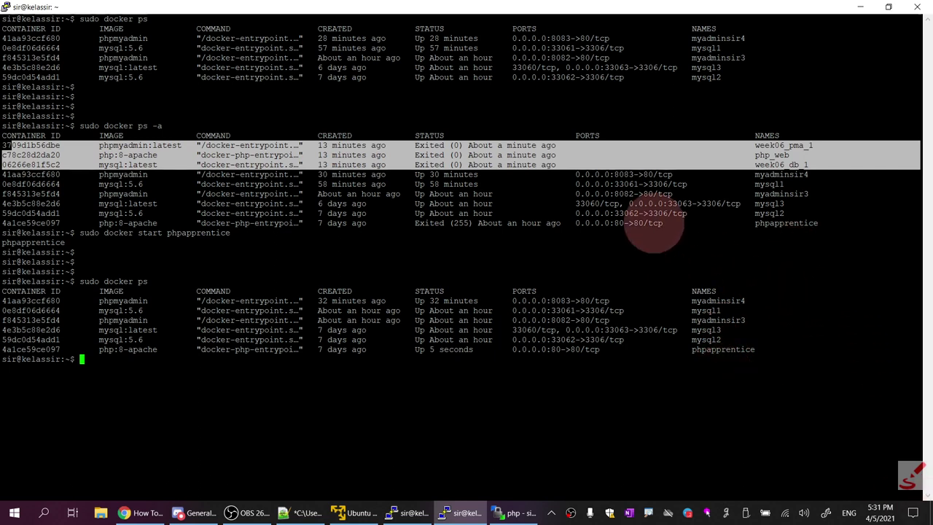
# Paste and run sudo docker system prune in the week06 PuTTY session, entering the sudo password
pyautogui.click(310, 512)
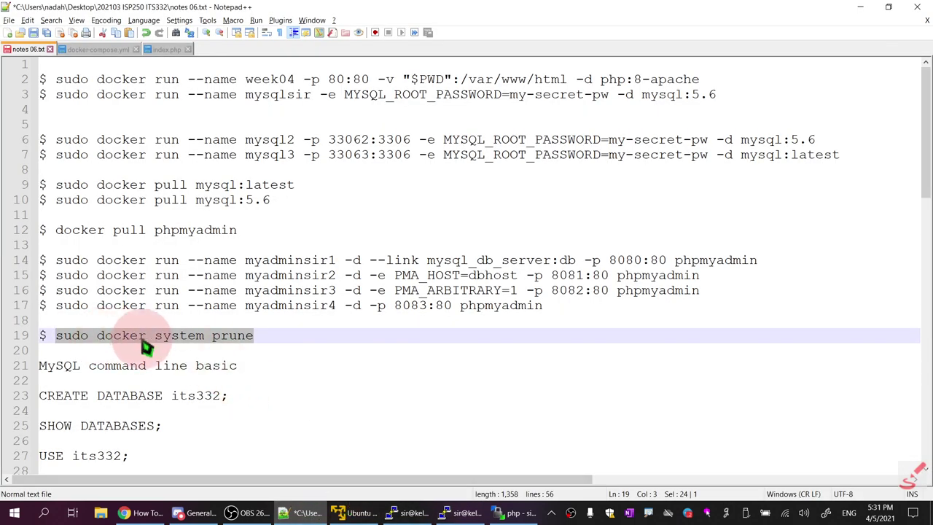
pyautogui.rightClick(207, 345)
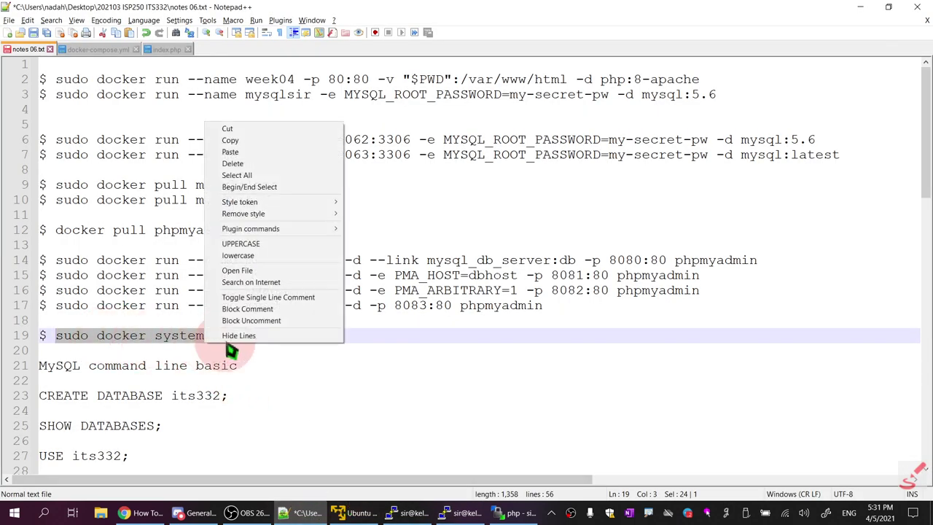
pyautogui.click(248, 140)
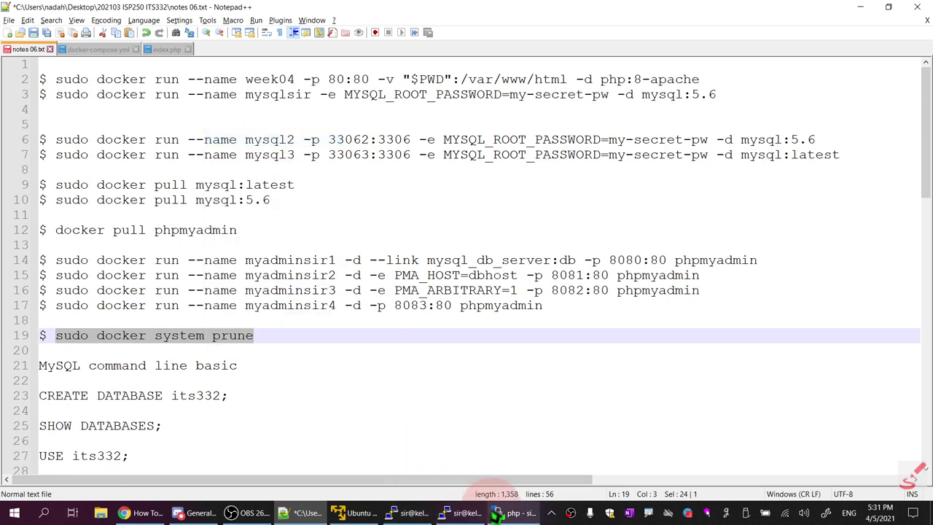
pyautogui.click(412, 513)
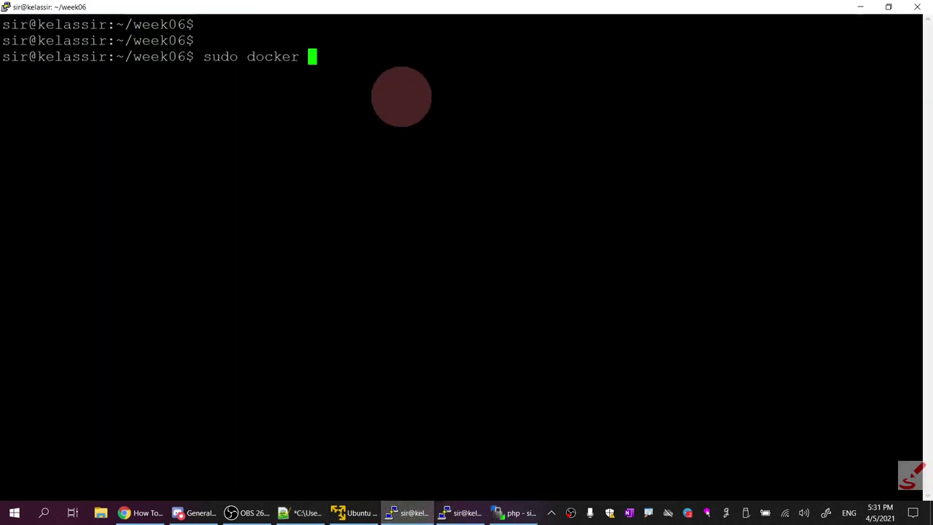
pyautogui.press('BackSpace')
pyautogui.press('BackSpace')
pyautogui.press('BackSpace')
pyautogui.press('BackSpace')
pyautogui.press('BackSpace')
pyautogui.press('BackSpace')
pyautogui.press('BackSpace')
pyautogui.press('BackSpace')
pyautogui.press('BackSpace')
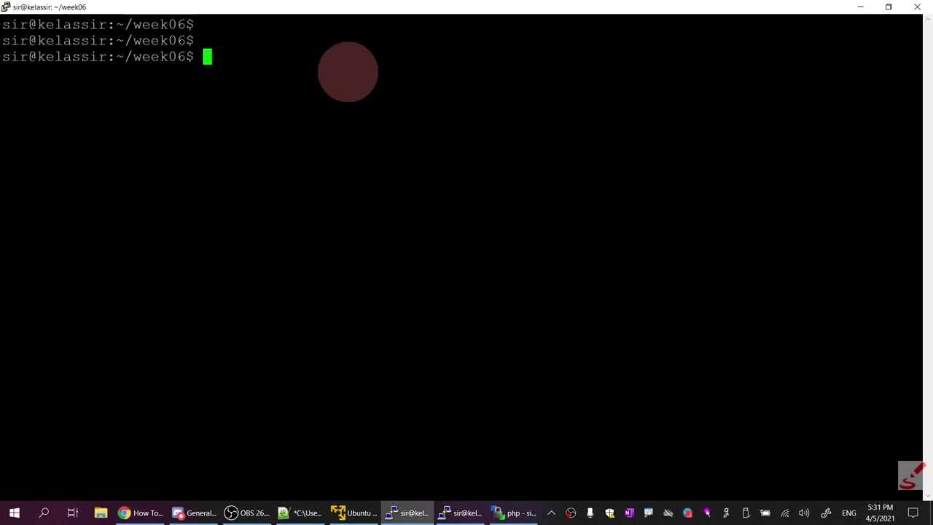
pyautogui.rightClick(345, 71)
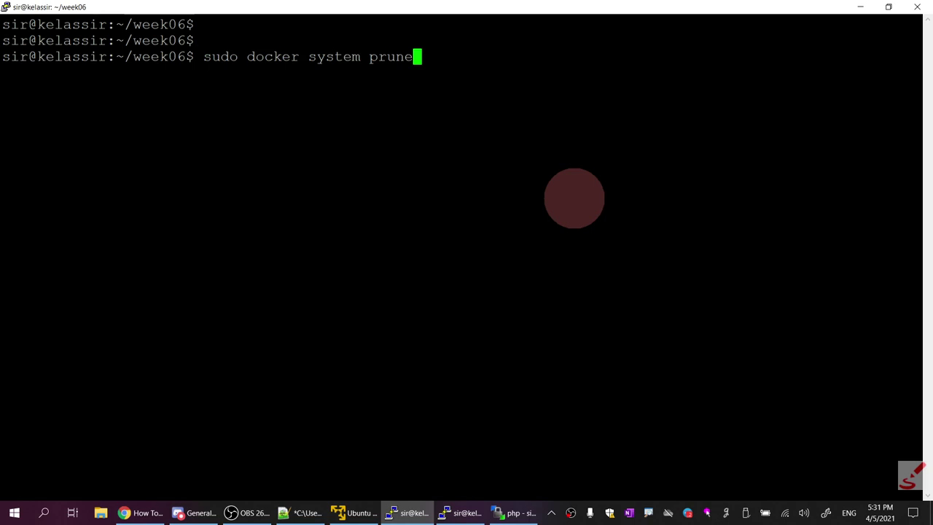
pyautogui.press('Return')
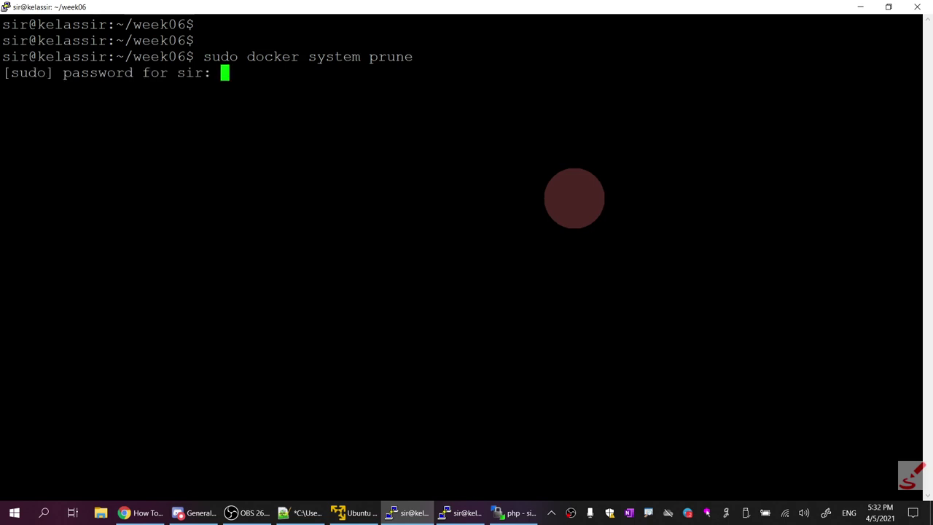
pyautogui.press('Return')
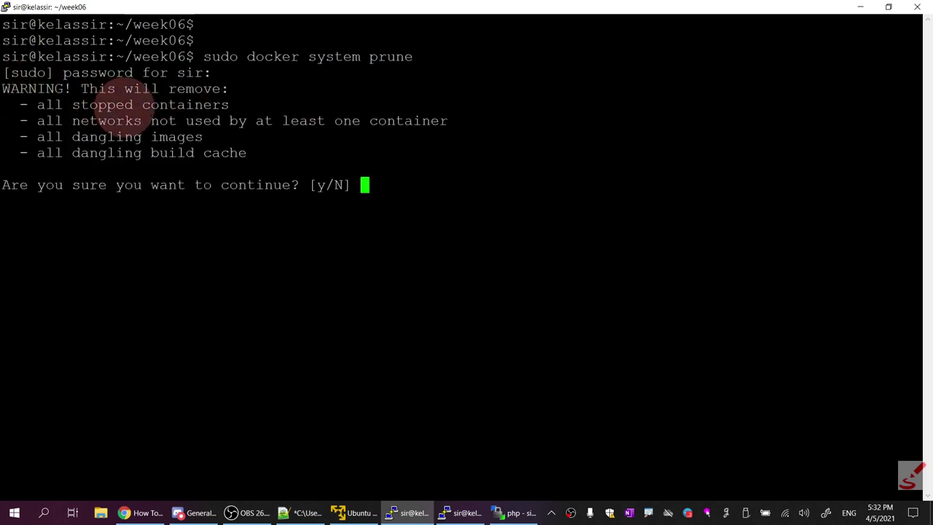
# Confirm the prune, deleting three stopped week06 containers and the week06_default network (163.5kB reclaimed)
pyautogui.moveTo(38, 104); pyautogui.dragTo(237, 109)
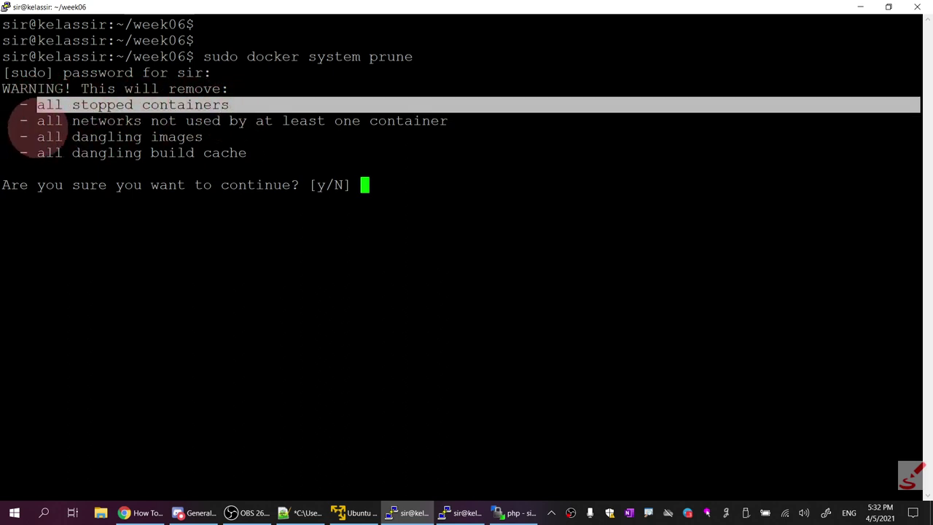
pyautogui.moveTo(38, 121); pyautogui.dragTo(449, 122)
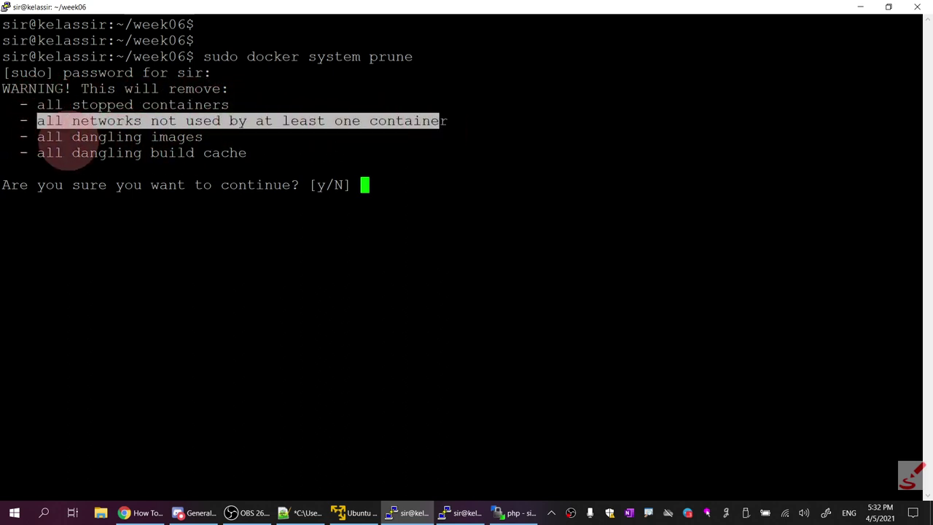
pyautogui.moveTo(44, 137); pyautogui.dragTo(153, 151)
pyautogui.click(42, 155)
pyautogui.moveTo(42, 155); pyautogui.dragTo(261, 150)
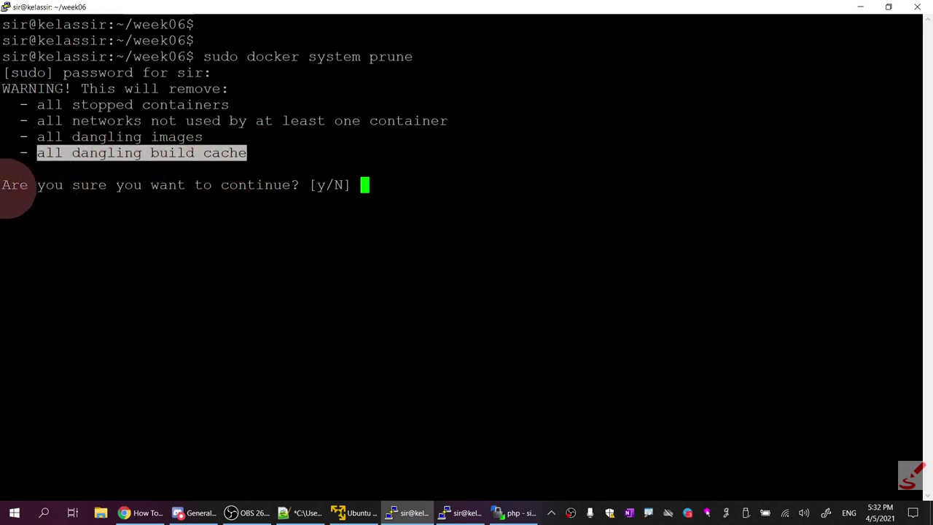
pyautogui.moveTo(5, 189); pyautogui.dragTo(357, 187)
pyautogui.click(365, 188)
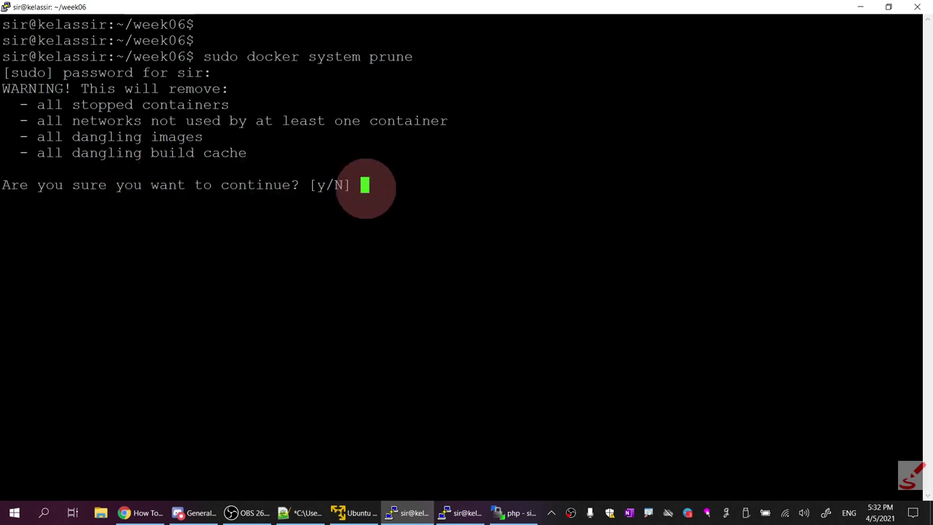
pyautogui.press('Return')
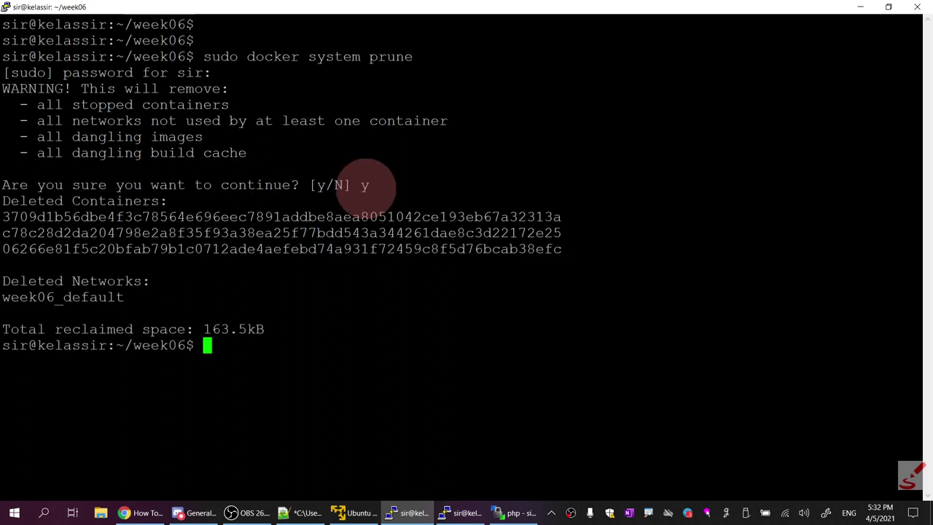
pyautogui.moveTo(7, 217); pyautogui.dragTo(262, 363)
pyautogui.moveTo(126, 296); pyautogui.dragTo(12, 299)
pyautogui.click(232, 320)
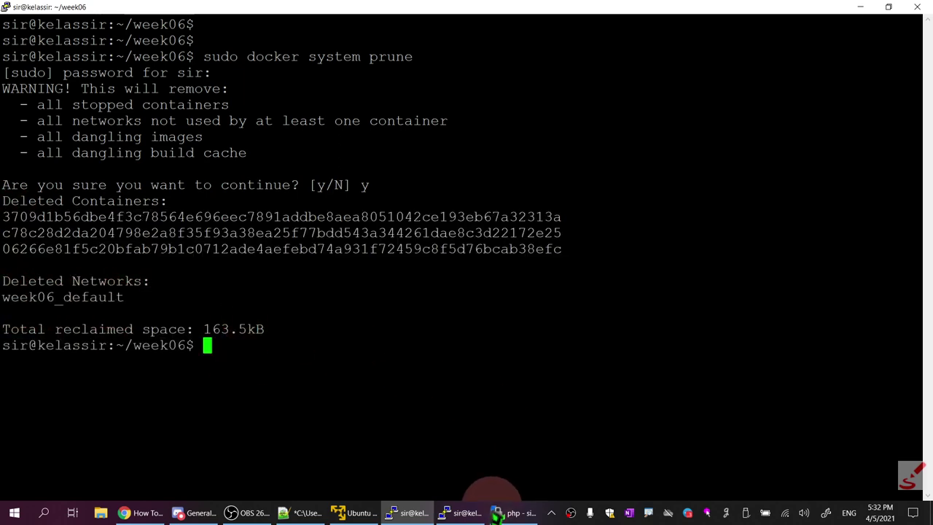
# Run sudo docker ps -a in the other PuTTY session and confirm only six containers remain
pyautogui.click(465, 512)
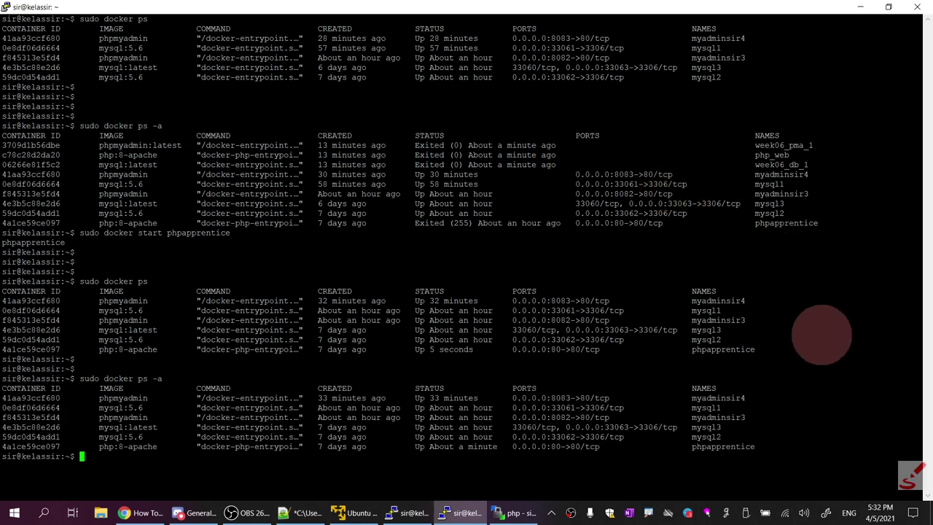
pyautogui.moveTo(821, 224); pyautogui.dragTo(753, 143)
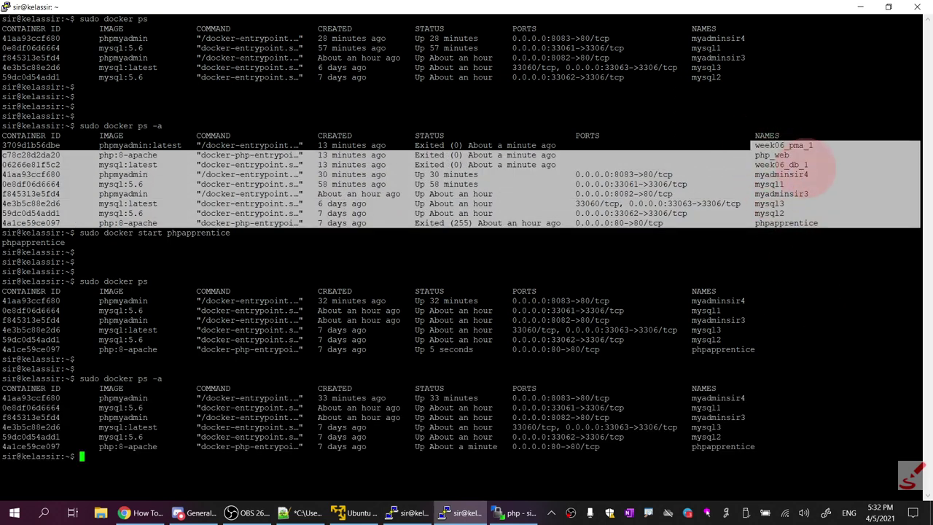
pyautogui.moveTo(802, 164); pyautogui.dragTo(911, 175)
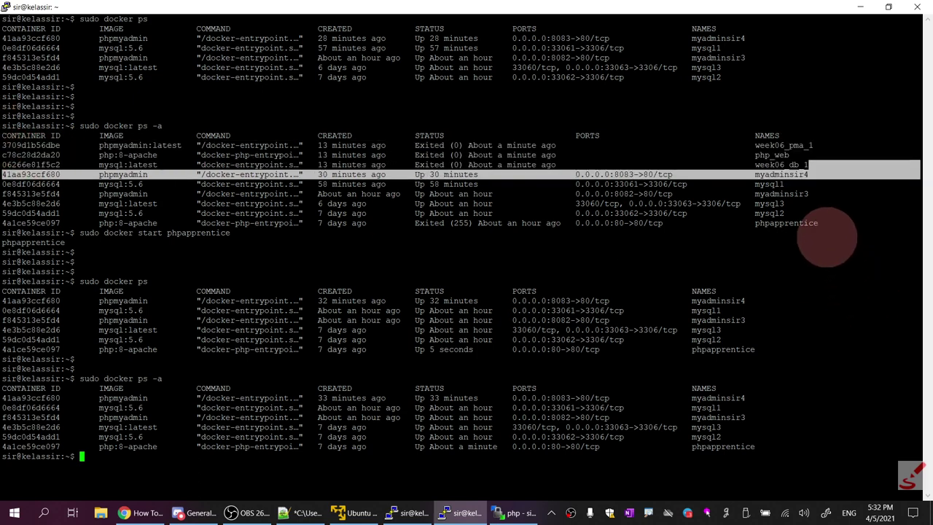
pyautogui.moveTo(802, 232); pyautogui.dragTo(369, 207)
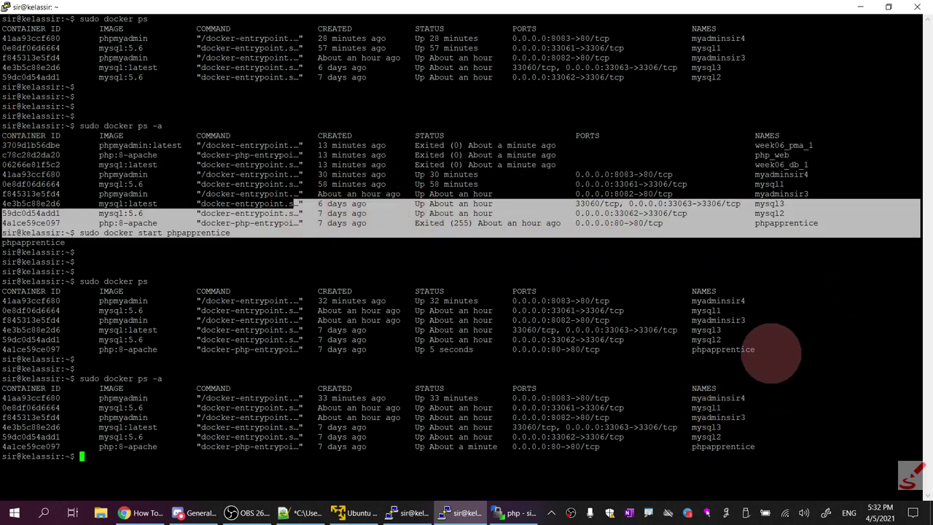
pyautogui.moveTo(802, 351); pyautogui.dragTo(360, 340)
pyautogui.moveTo(750, 465); pyautogui.dragTo(145, 439)
pyautogui.click(154, 441)
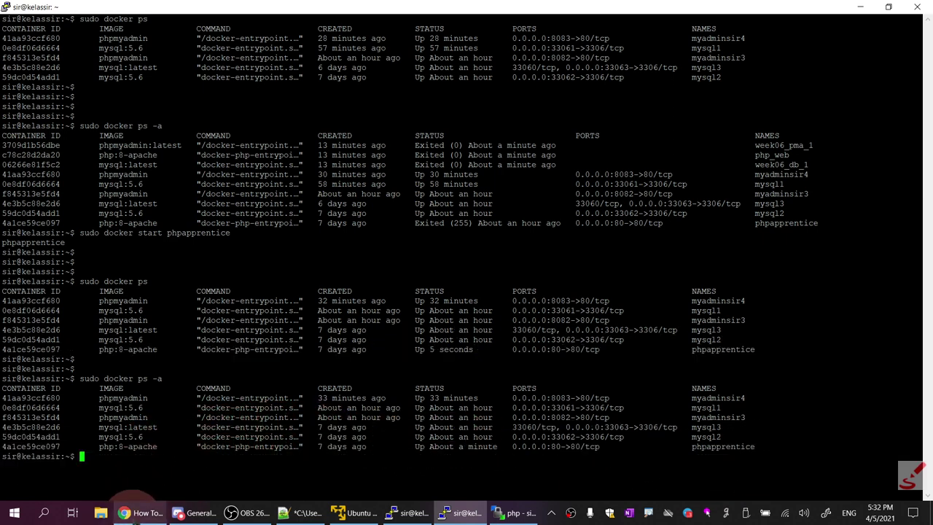
pyautogui.click(142, 512)
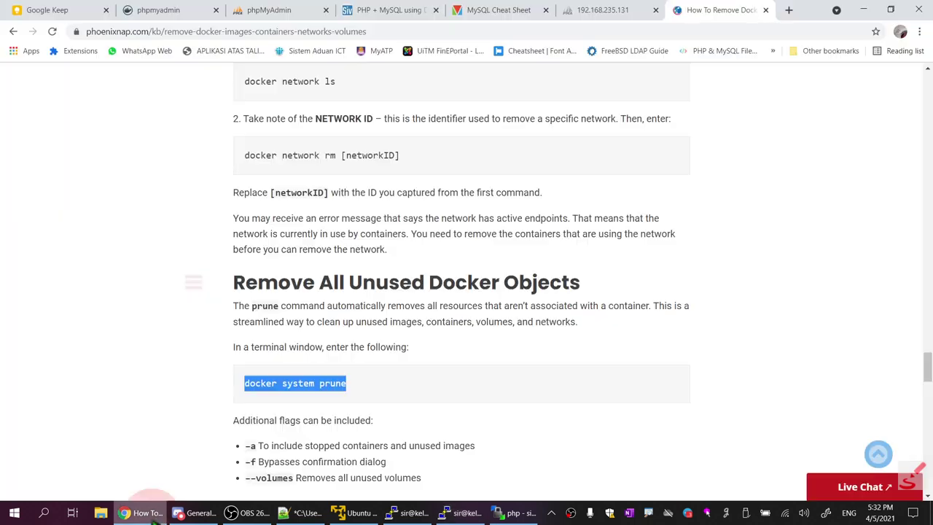
# Strip :8865 from the address to load 192.168.235.131's root page showing Suksess!!
pyautogui.click(639, 10)
pyautogui.moveTo(148, 31); pyautogui.dragTo(900, 33)
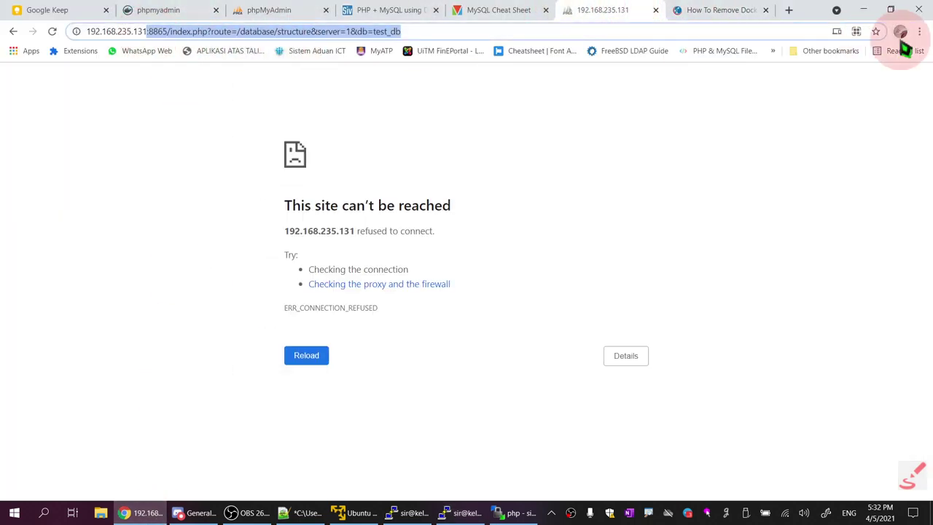
pyautogui.press('BackSpace')
pyautogui.press('Return')
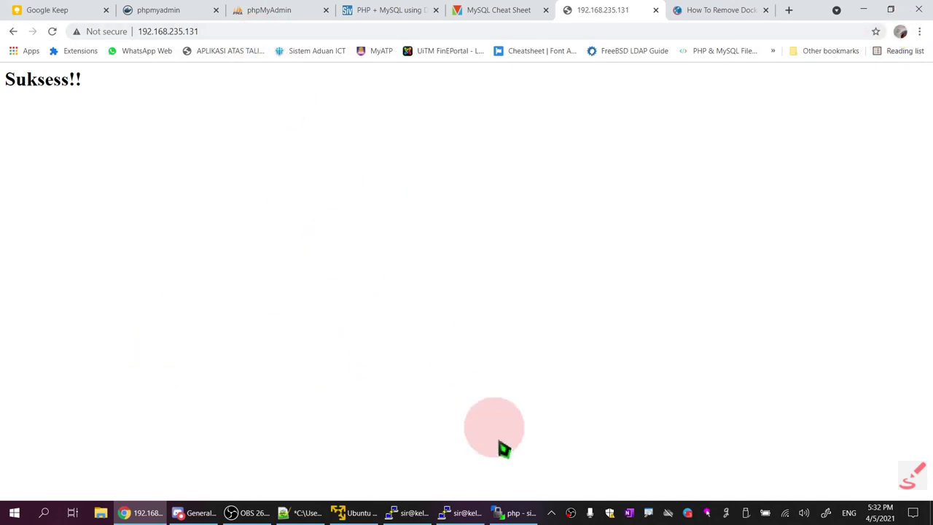
# Open 192.168.235.131/strings.php and highlight its output, including the 'Sir' and 'Yes Sir' lines
pyautogui.click(250, 31)
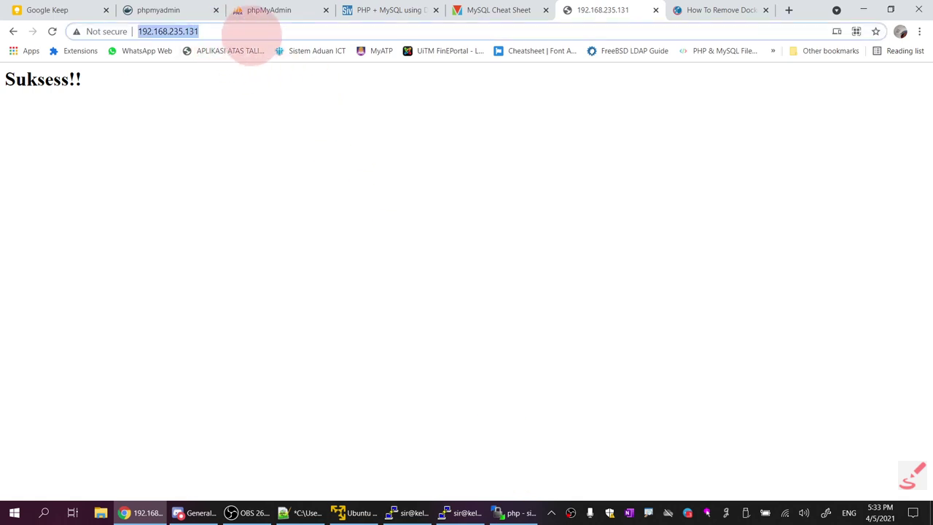
pyautogui.write('/st')
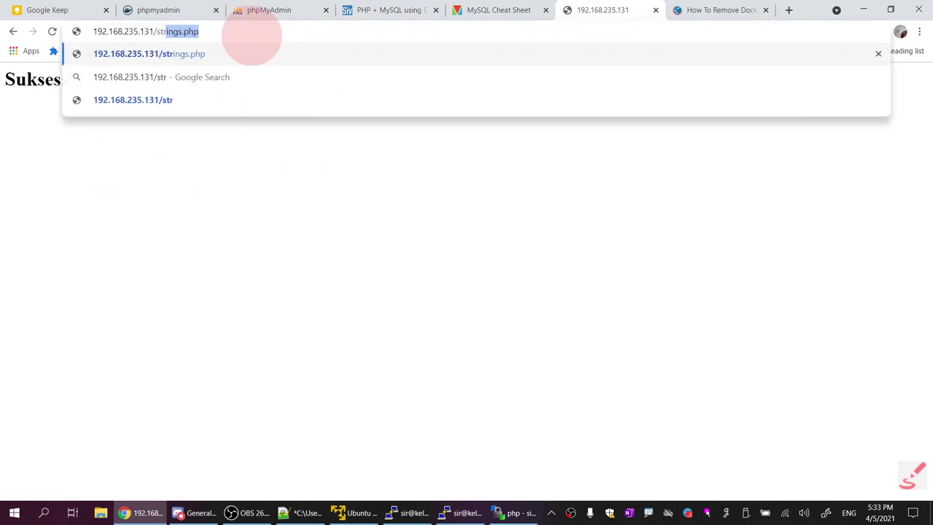
pyautogui.write('r')
pyautogui.press('Return')
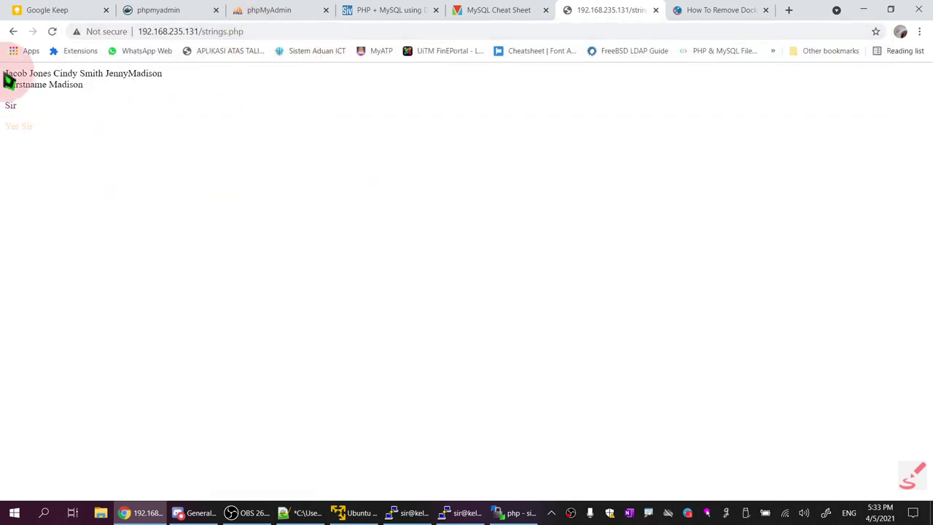
pyautogui.moveTo(9, 81); pyautogui.dragTo(3, 130)
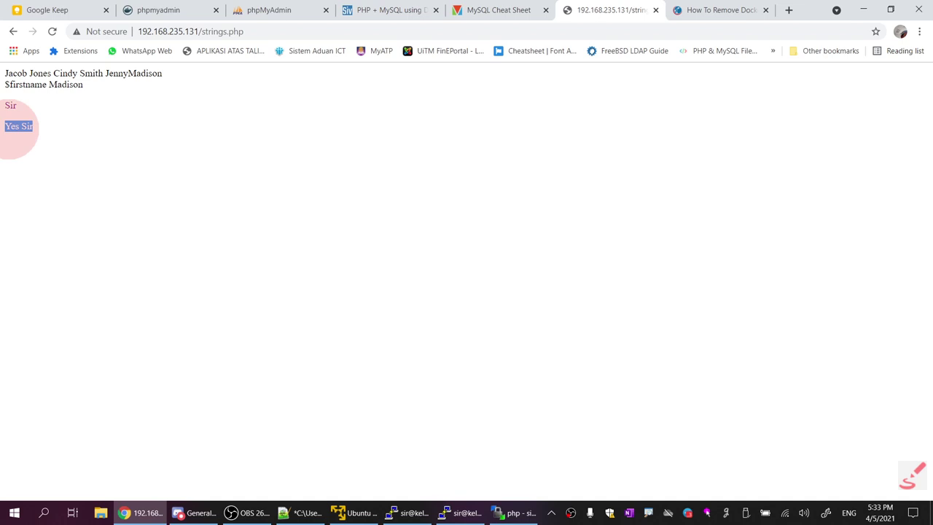
pyautogui.click(69, 144)
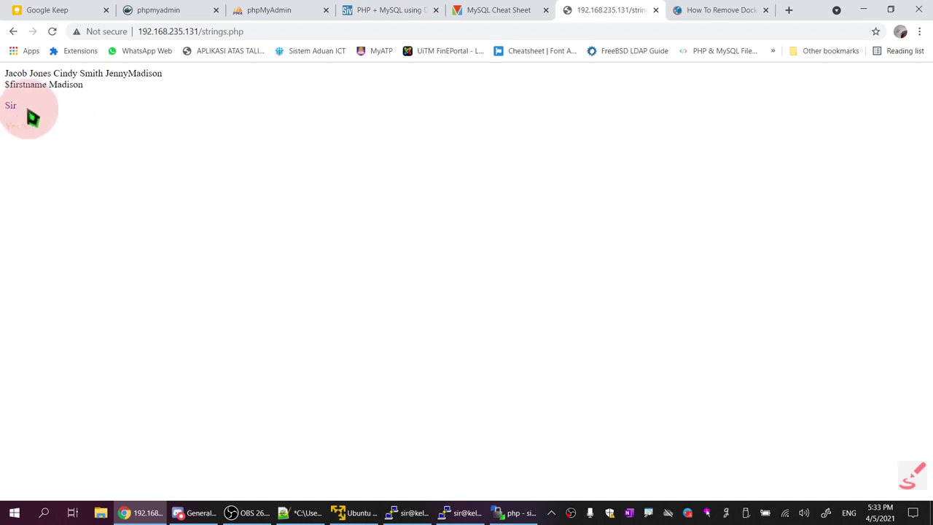
pyautogui.moveTo(14, 105); pyautogui.dragTo(62, 166)
pyautogui.click(69, 171)
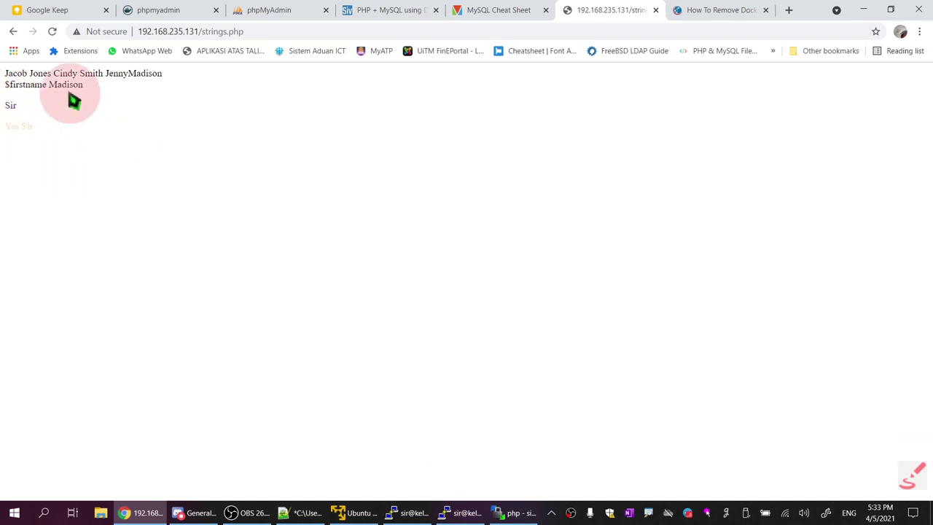
pyautogui.moveTo(8, 86); pyautogui.dragTo(73, 181)
pyautogui.click(247, 230)
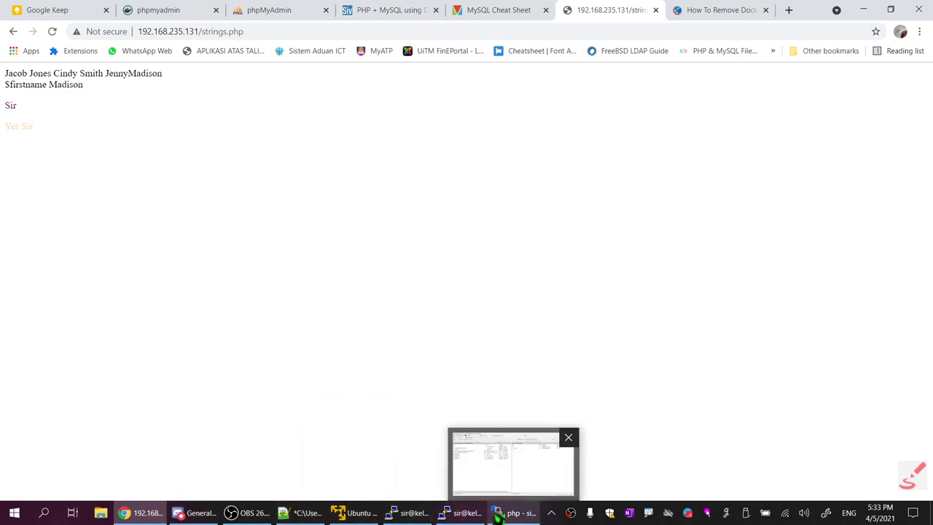
# Check that WinSCP's remote week06/php folder holds only index.php, then return to notes 06.txt
pyautogui.click(499, 516)
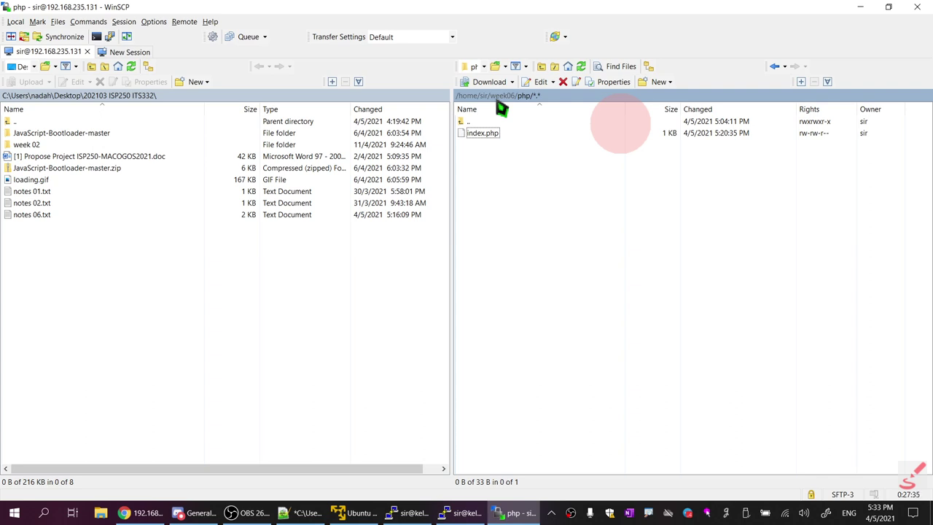
pyautogui.click(484, 136)
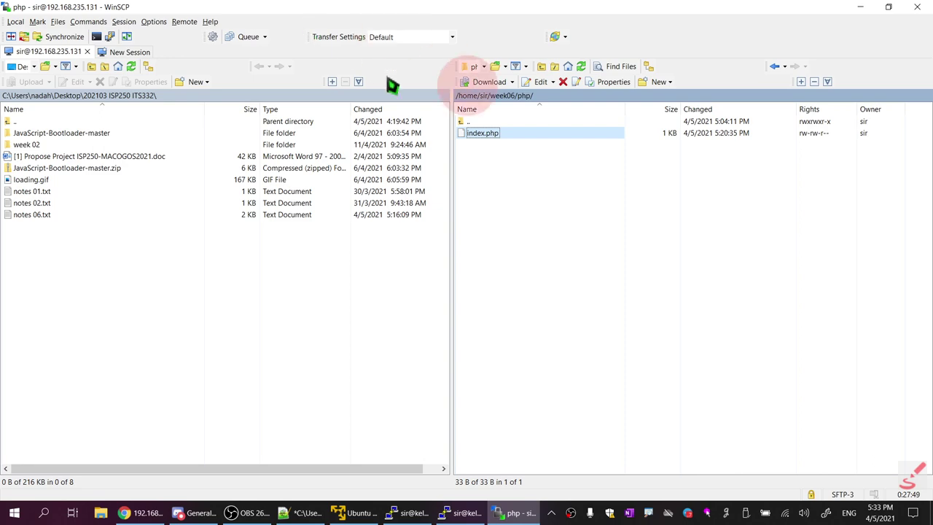
pyautogui.click(305, 513)
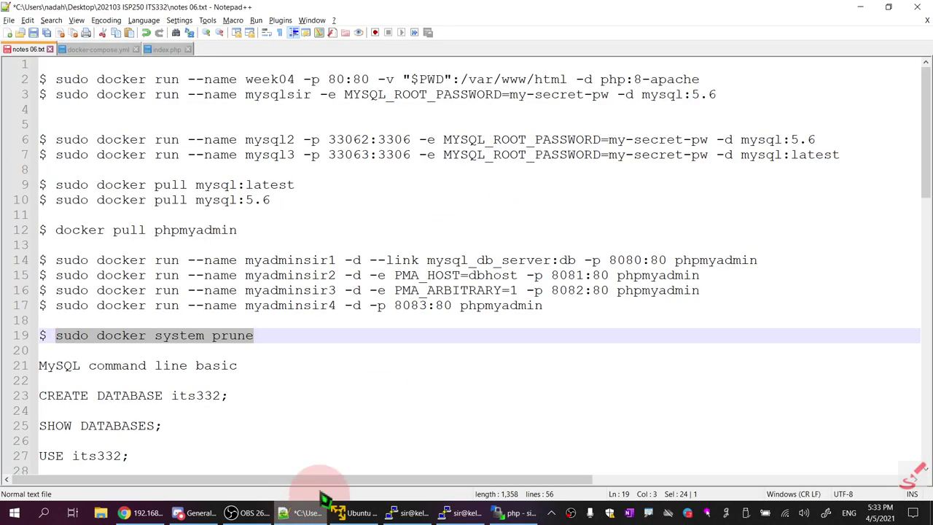
# Save notes 06.txt and bring up docker-compose.yml
pyautogui.click(271, 337)
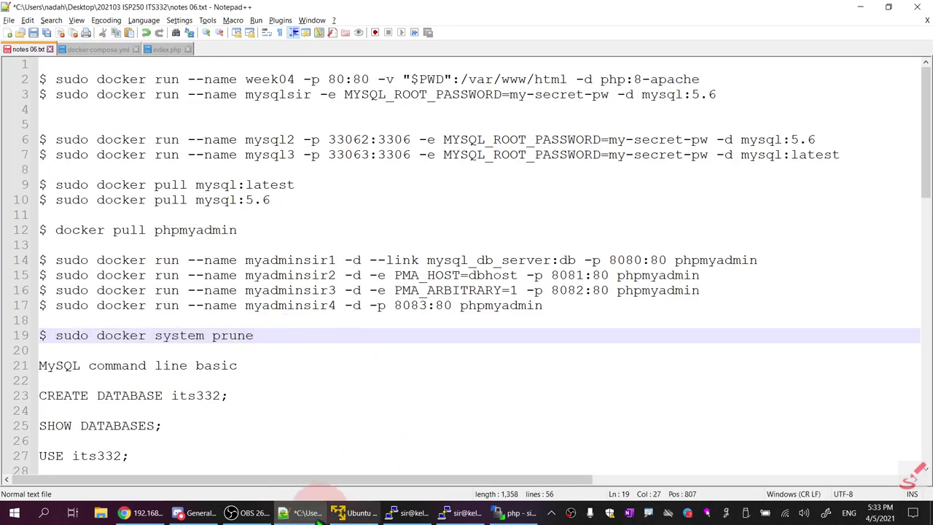
pyautogui.click(33, 33)
pyautogui.click(88, 49)
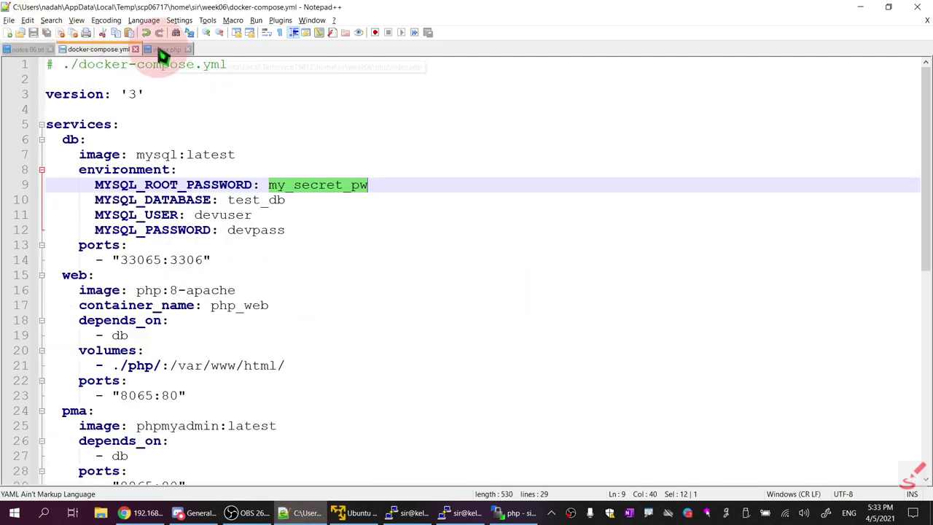
pyautogui.scroll(-4, 219, 197)
pyautogui.scroll(3, 284, 264)
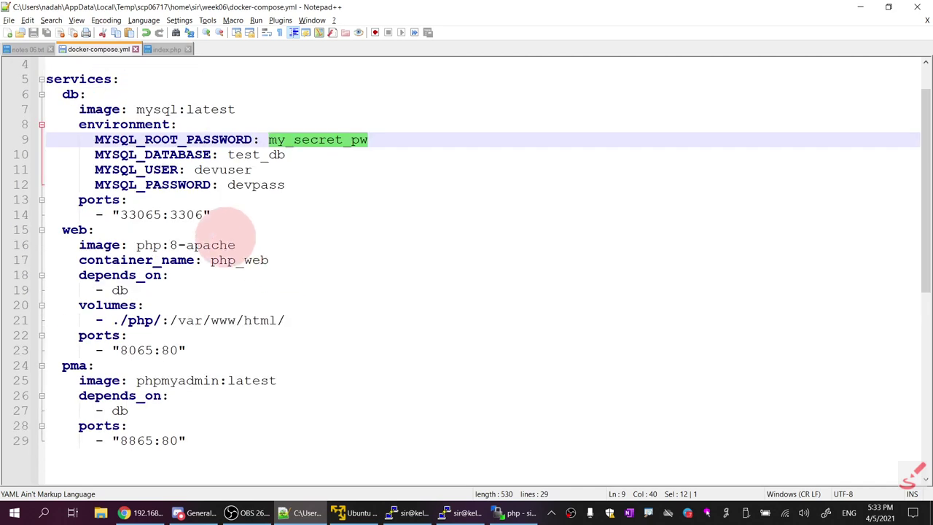
# Copy the web service's container_name line into the db service below mysql:latest
pyautogui.click(228, 271)
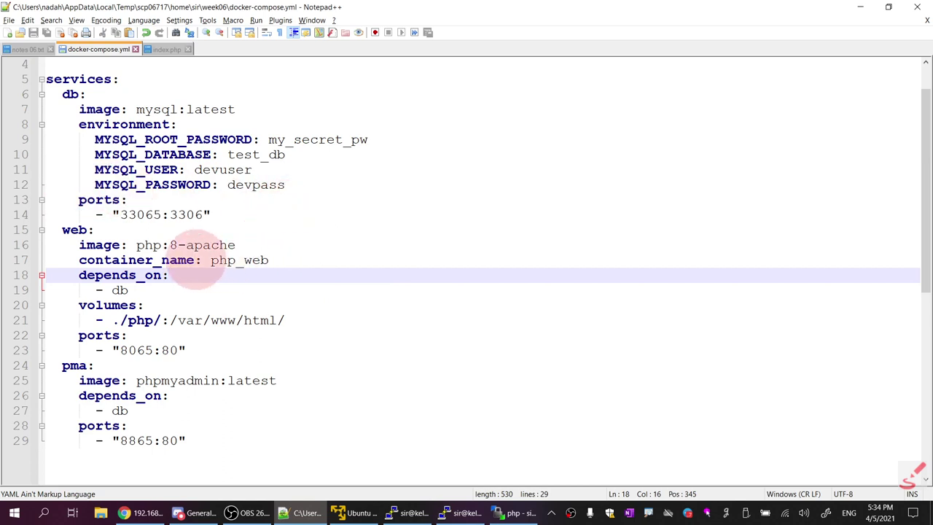
pyautogui.moveTo(275, 260); pyautogui.dragTo(78, 261)
pyautogui.hotkey('ctrl', 'c')
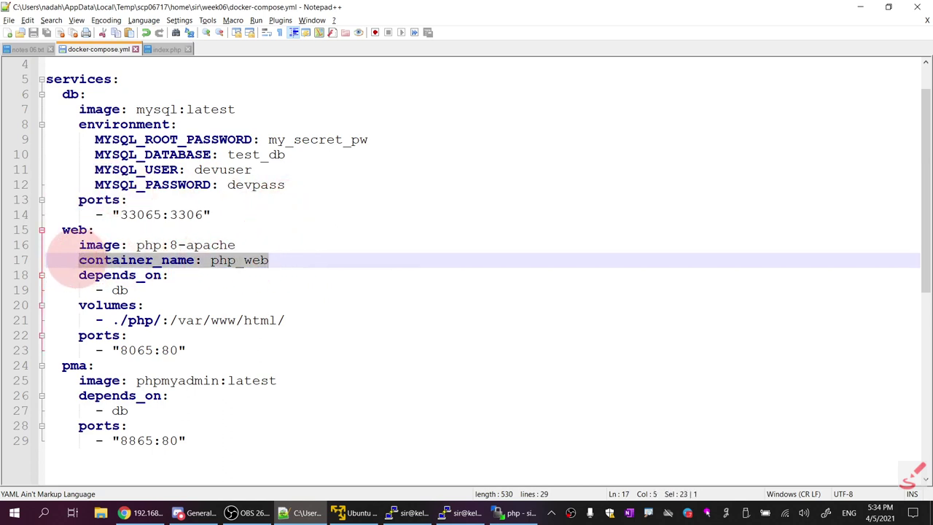
pyautogui.click(279, 111)
pyautogui.click(93, 91)
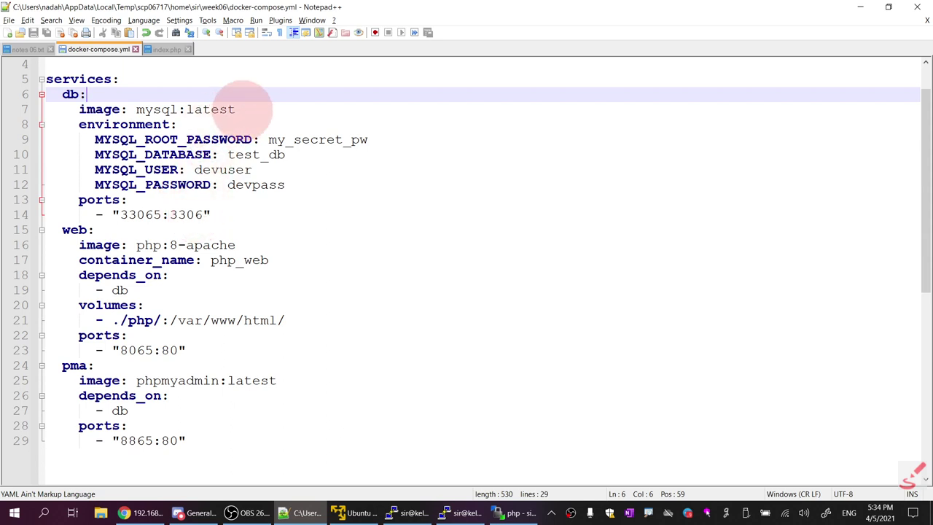
pyautogui.click(245, 108)
pyautogui.press('Return')
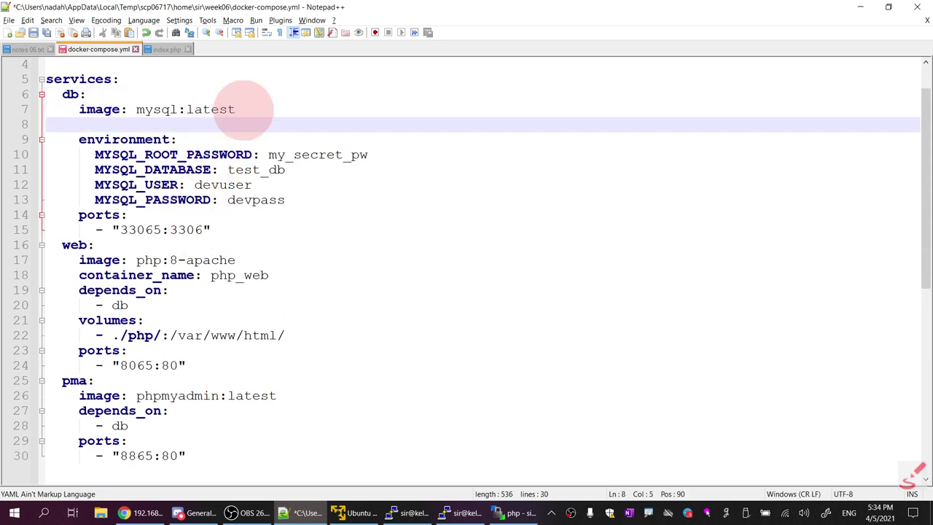
pyautogui.hotkey('ctrl', 'v')
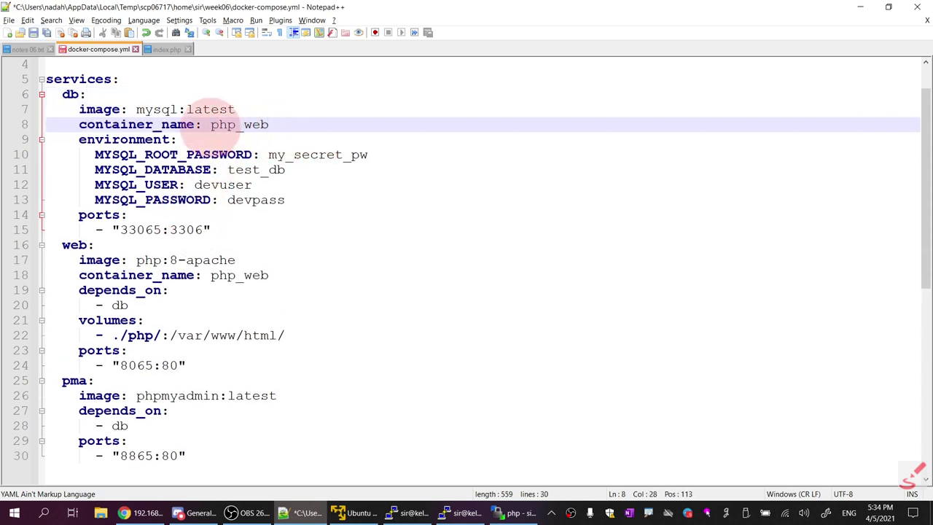
# Name the db container navajowhite_database and change web's php_ prefix to navajowhite_web
pyautogui.click(211, 125)
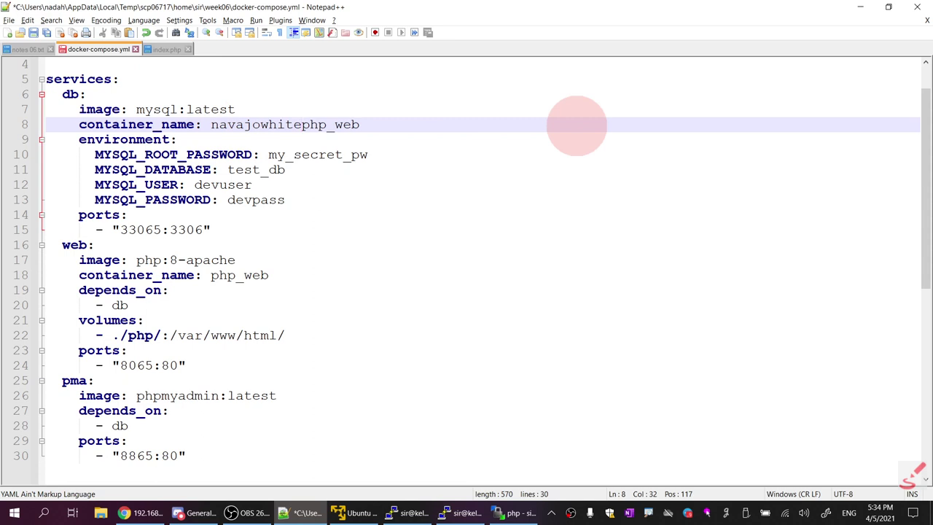
pyautogui.hotkey('shift', 'End')
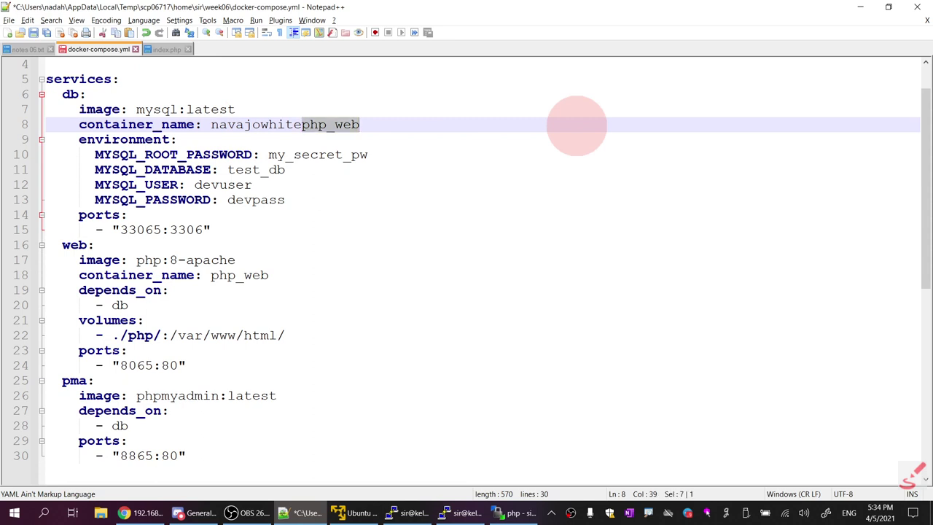
pyautogui.write('_')
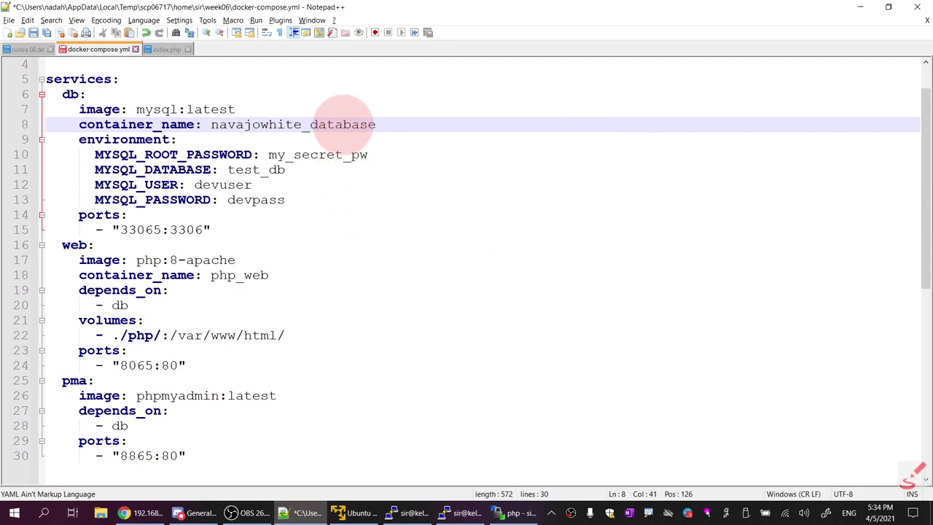
pyautogui.moveTo(270, 122); pyautogui.dragTo(211, 122)
pyautogui.hotkey('ctrl', 'c')
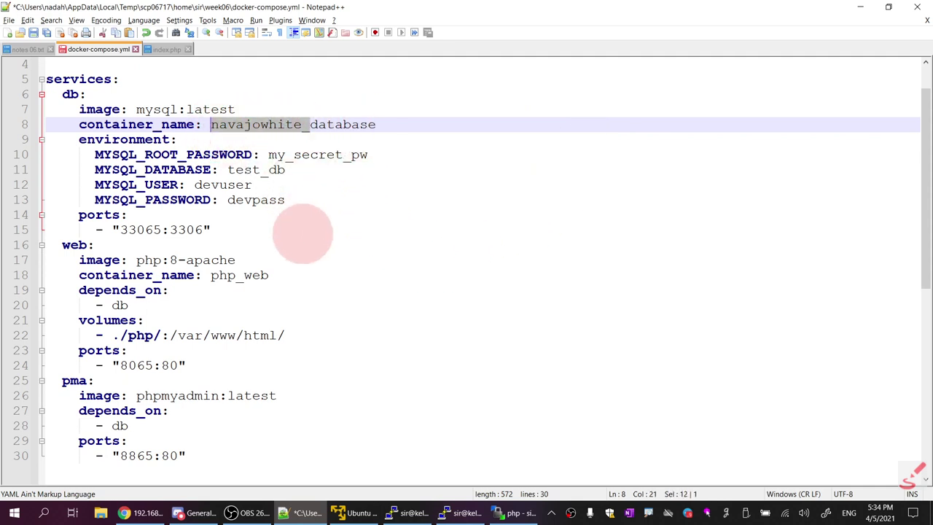
pyautogui.moveTo(245, 276); pyautogui.dragTo(218, 276)
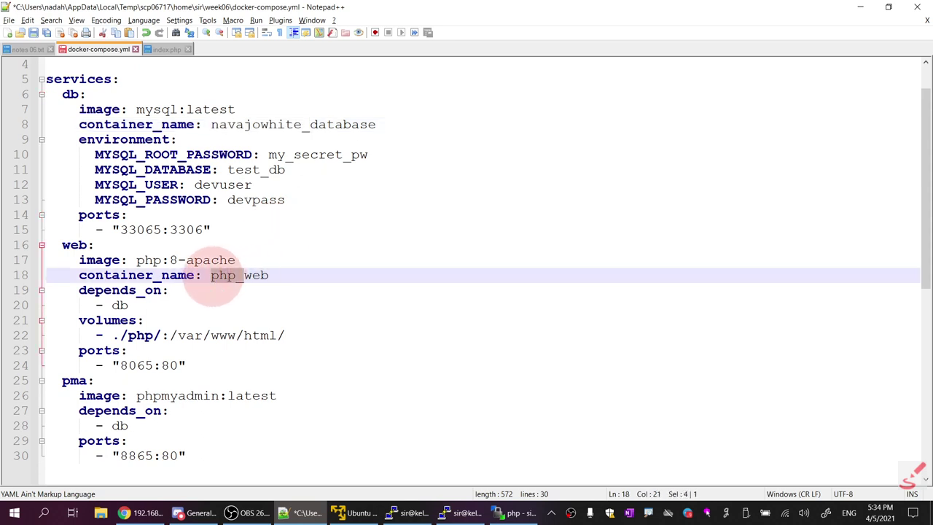
pyautogui.hotkey('ctrl', 'v')
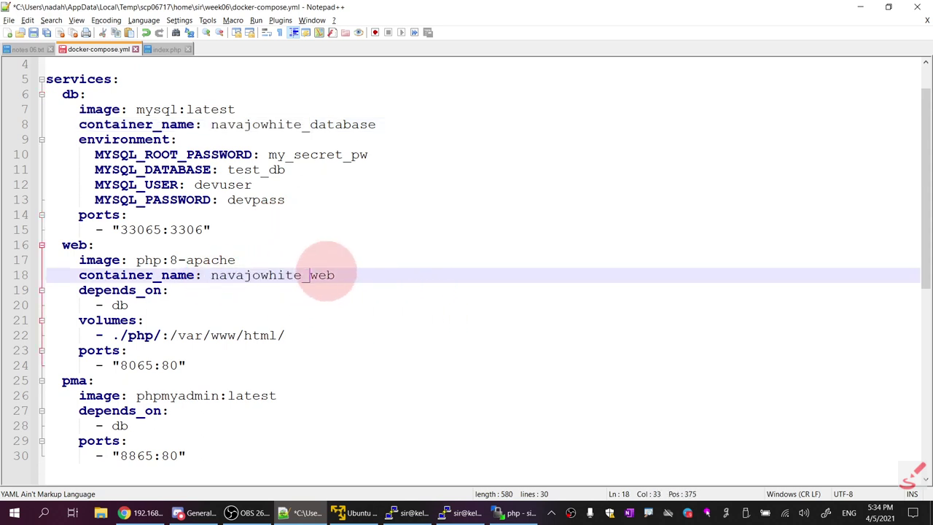
# Add a container_name navajowhite_pma line under the pma service's phpmyadmin:latest image
pyautogui.moveTo(335, 276); pyautogui.dragTo(97, 276)
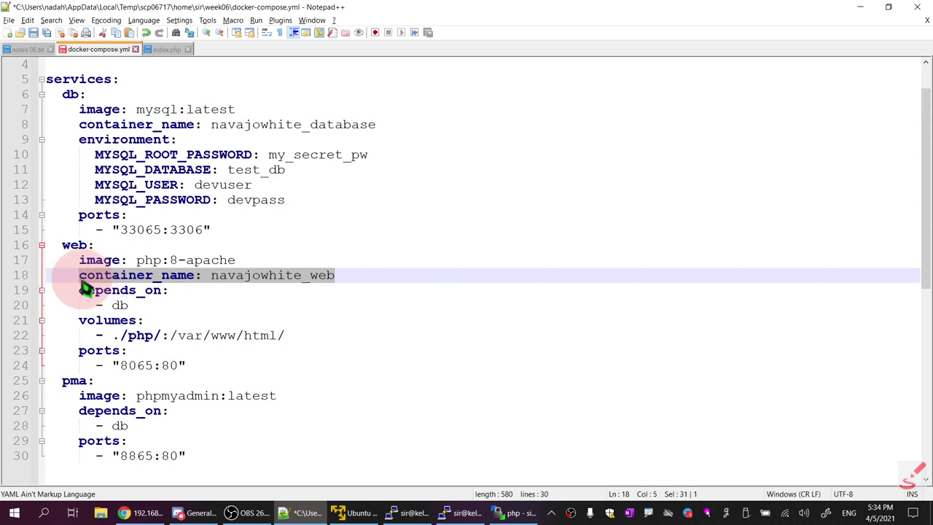
pyautogui.click(282, 393)
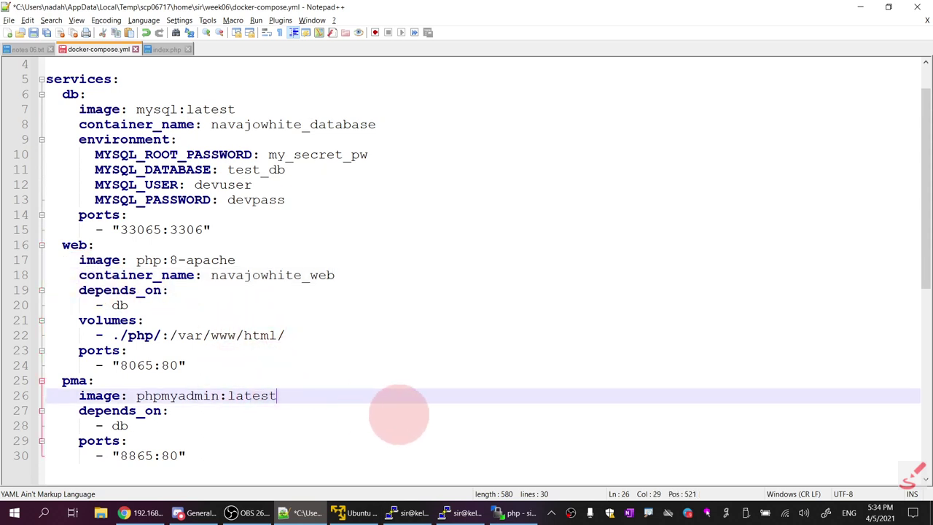
pyautogui.press('Return')
pyautogui.write('container_name: navajowhite_web')
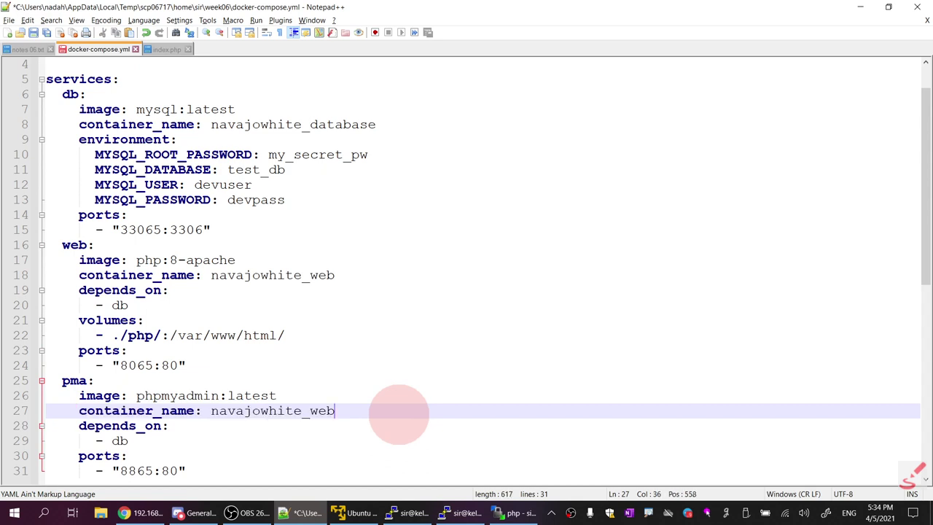
pyautogui.moveTo(310, 411); pyautogui.dragTo(337, 411)
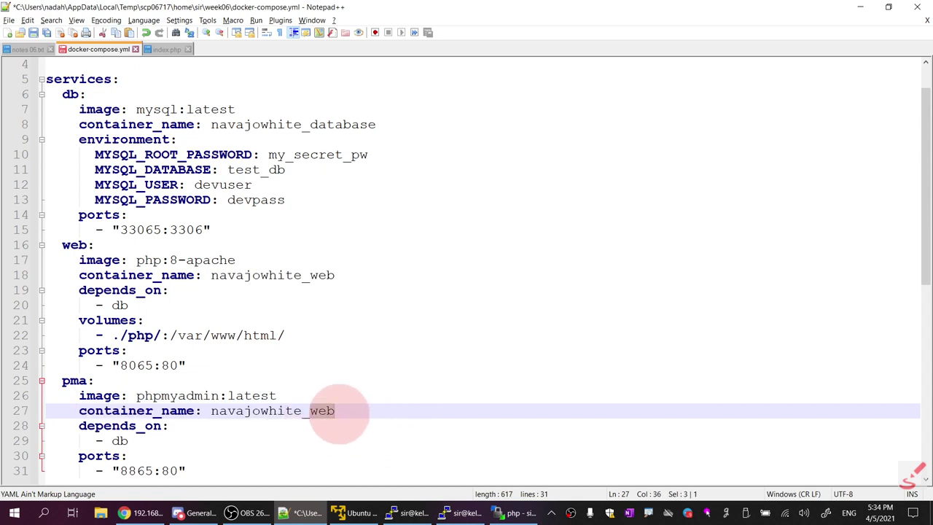
pyautogui.write('pma')
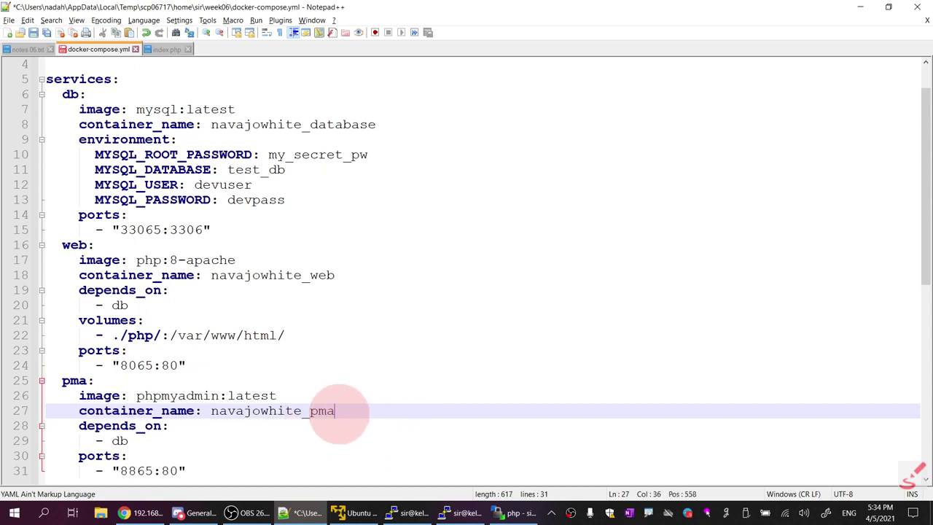
# Save, then paste web's ./php/:/var/www/html/ volumes block under db's MYSQL_PASSWORD, aligned with ports
pyautogui.click(40, 38)
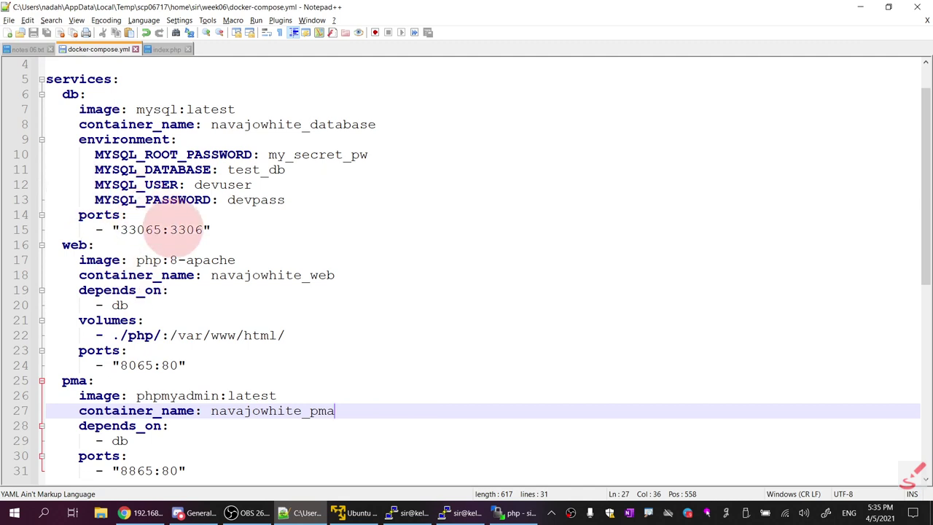
pyautogui.moveTo(283, 335); pyautogui.dragTo(44, 321)
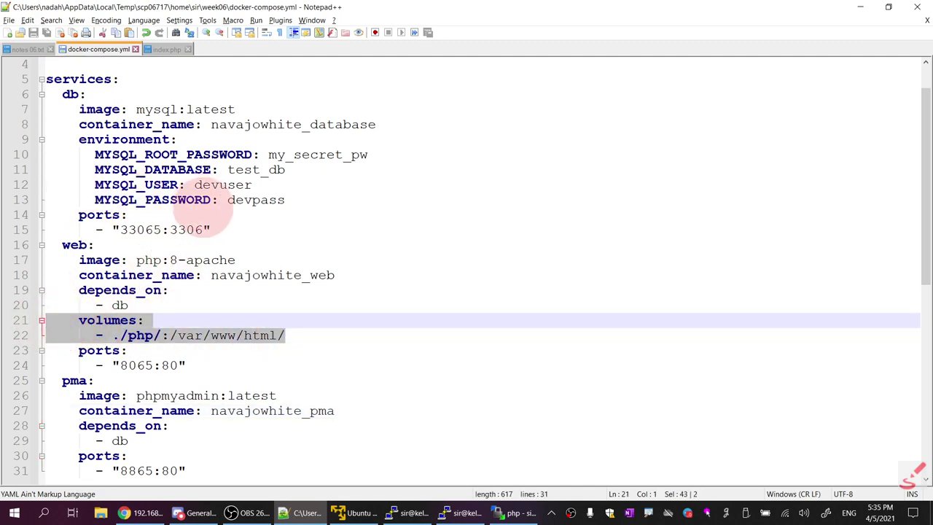
pyautogui.rightClick(113, 325)
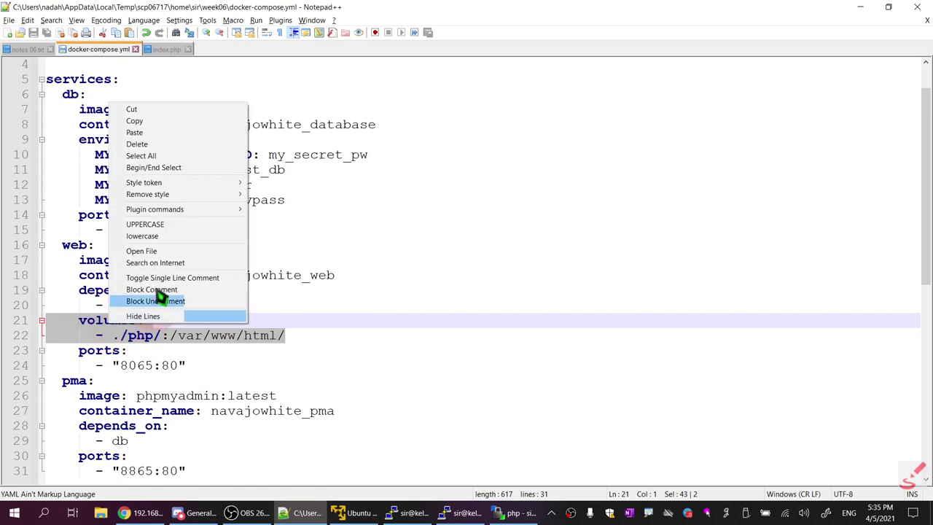
pyautogui.click(169, 121)
pyautogui.click(287, 200)
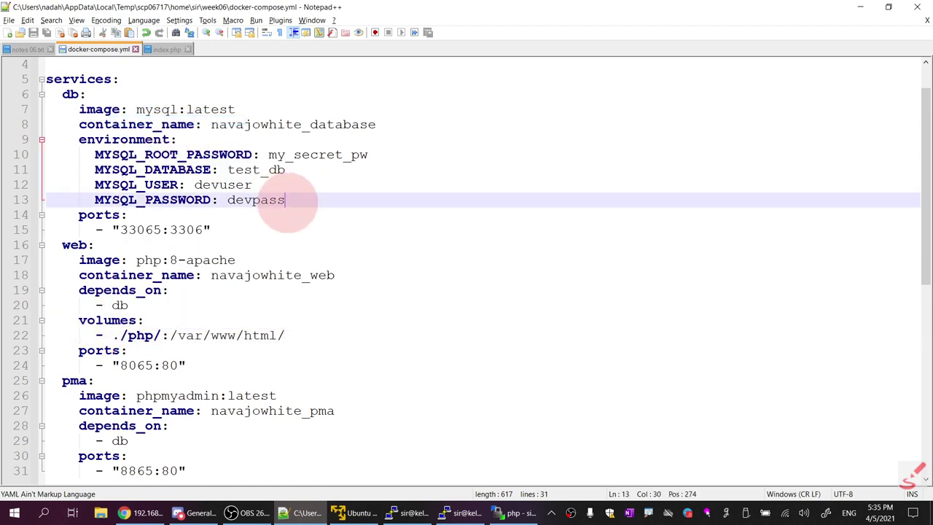
pyautogui.press('Return')
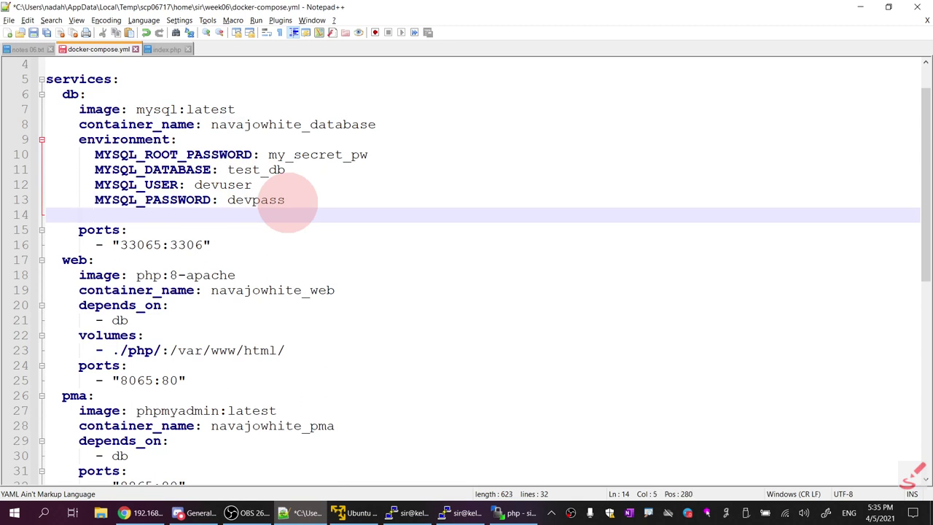
pyautogui.hotkey('ctrl', 'v')
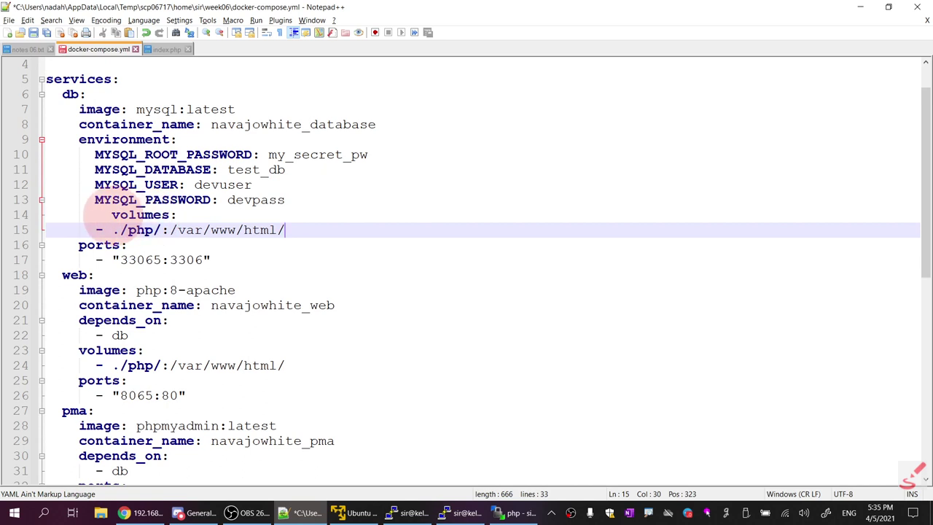
pyautogui.click(111, 215)
pyautogui.press('BackSpace')
pyautogui.press('BackSpace')
pyautogui.press('BackSpace')
pyautogui.press('BackSpace')
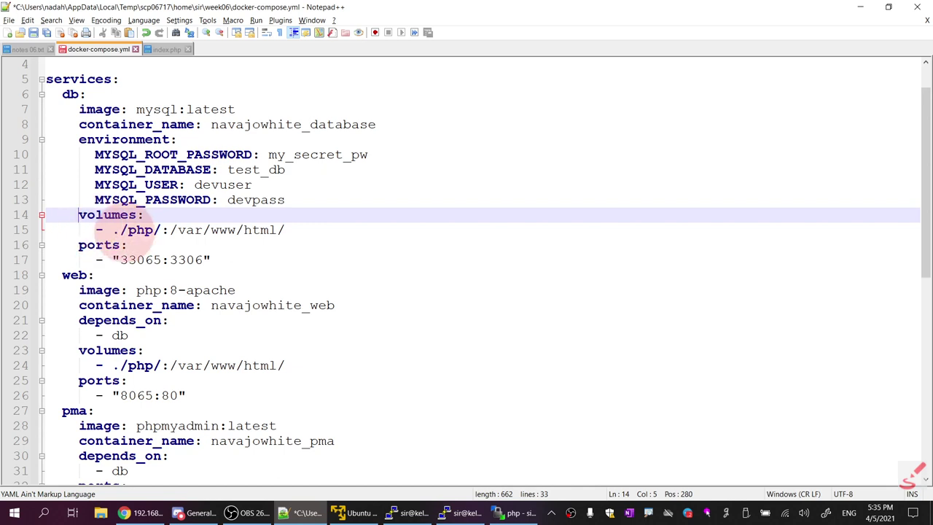
pyautogui.click(135, 231)
# Create a db folder in WinSCP's remote /home/sir/week06 directory, then return to docker-compose.yml
pyautogui.click(515, 512)
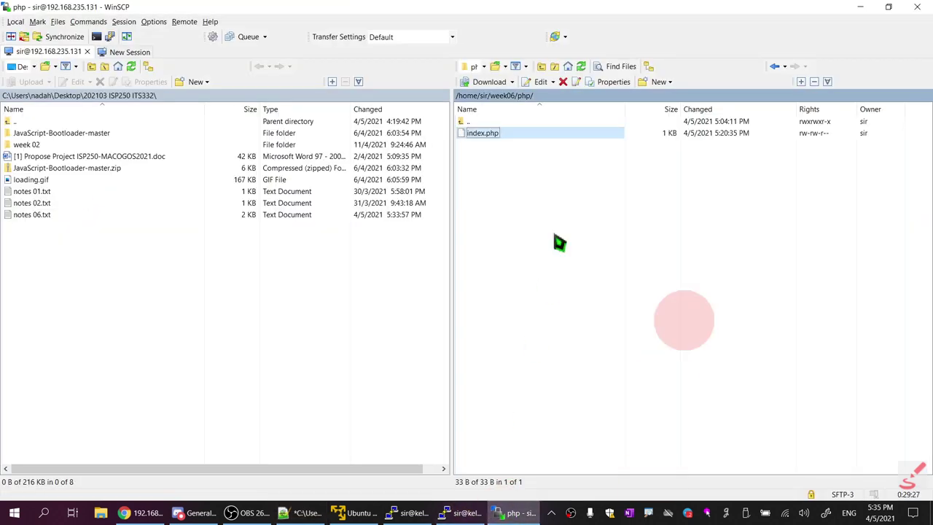
pyautogui.click(507, 96)
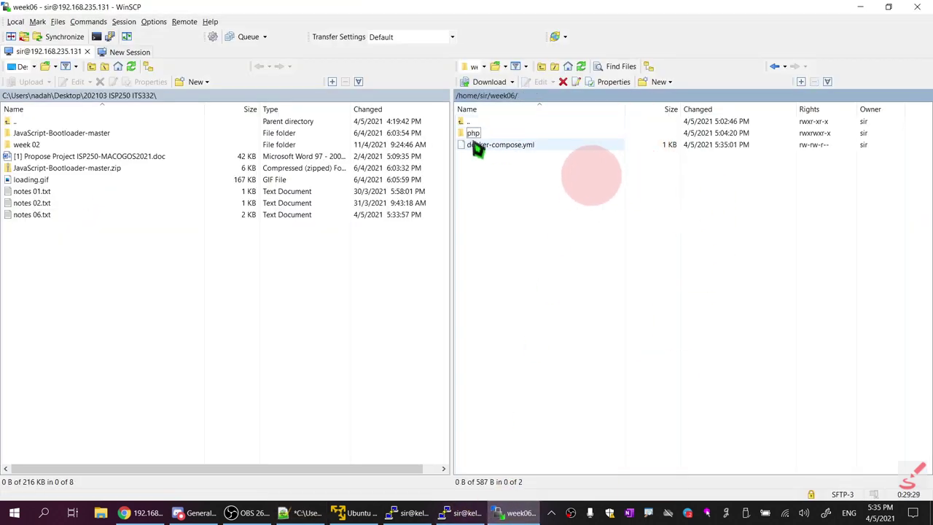
pyautogui.click(646, 86)
pyautogui.click(635, 110)
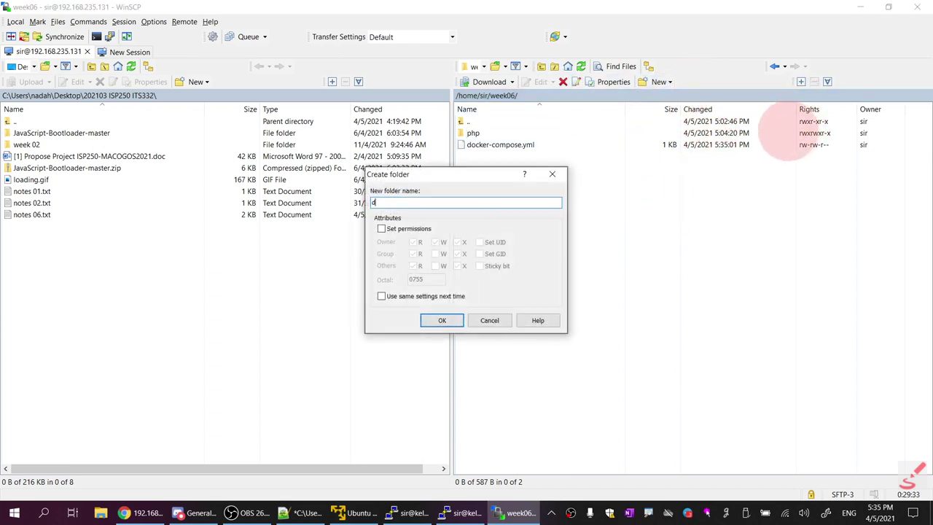
pyautogui.press('Return')
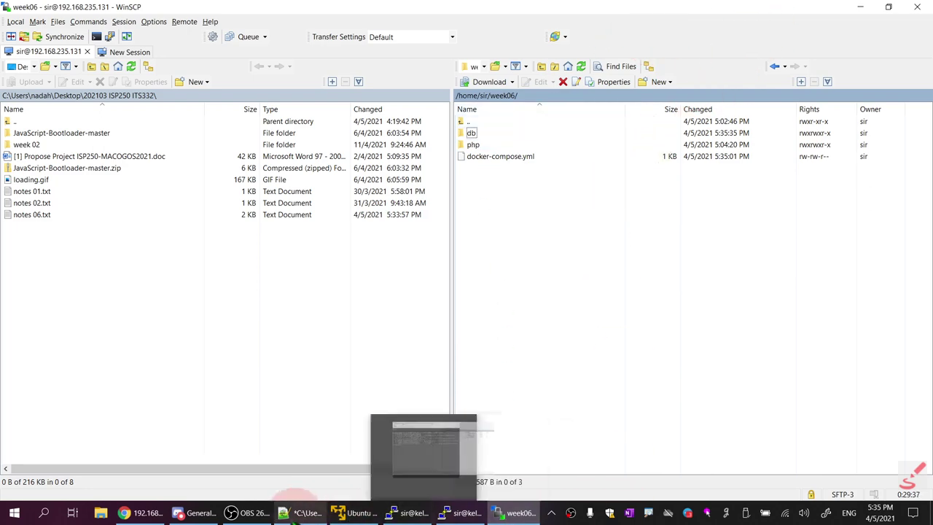
pyautogui.moveTo(284, 515)
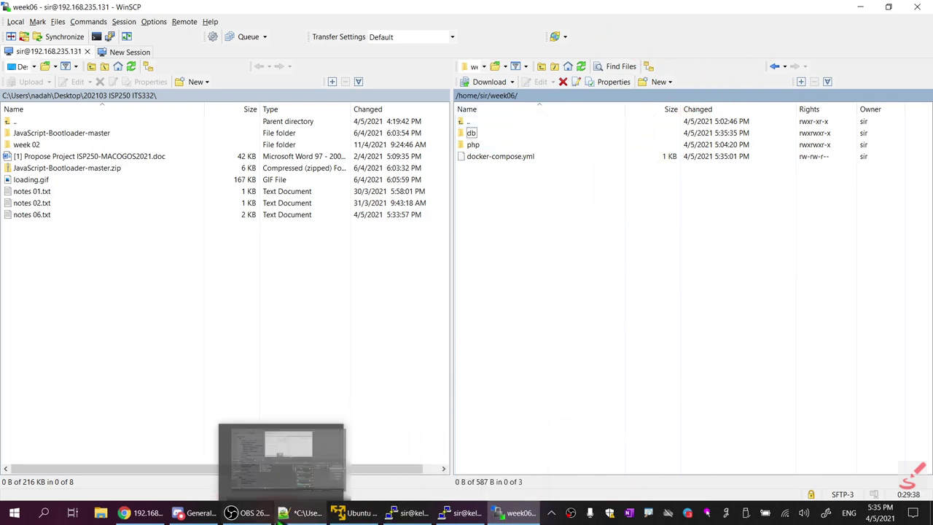
pyautogui.click(318, 514)
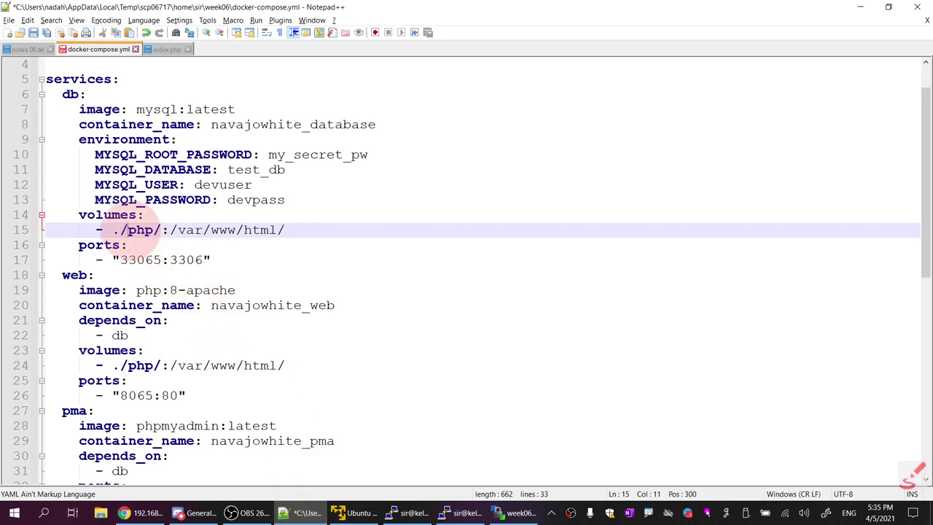
# Change the db volume to map ./db/ to /backup/ and save docker-compose.yml
pyautogui.doubleClick(142, 229)
pyautogui.write('d')
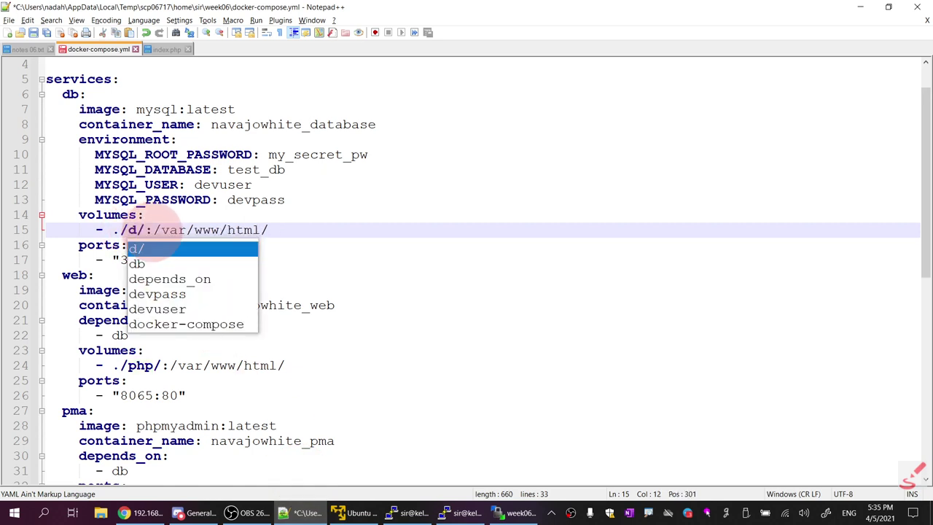
pyautogui.write('b')
pyautogui.moveTo(169, 230); pyautogui.dragTo(269, 229)
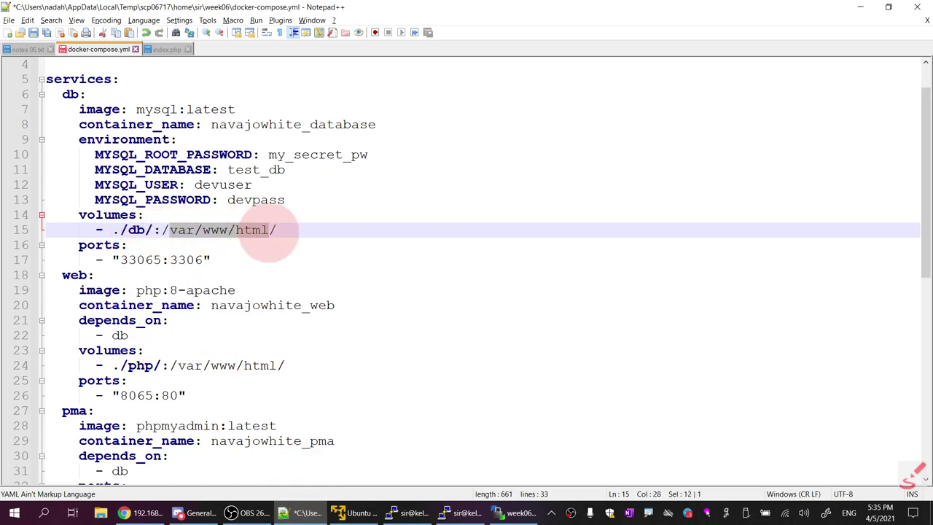
pyautogui.write('backup')
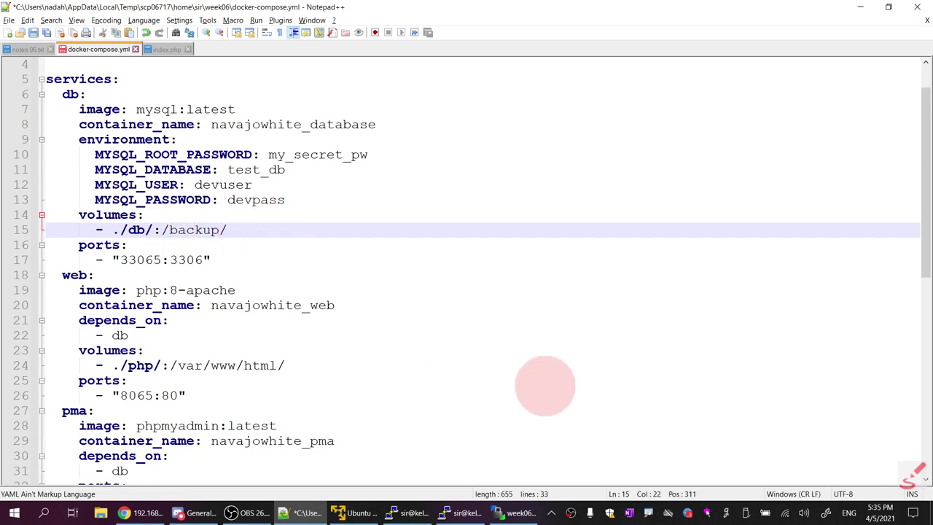
pyautogui.click(33, 32)
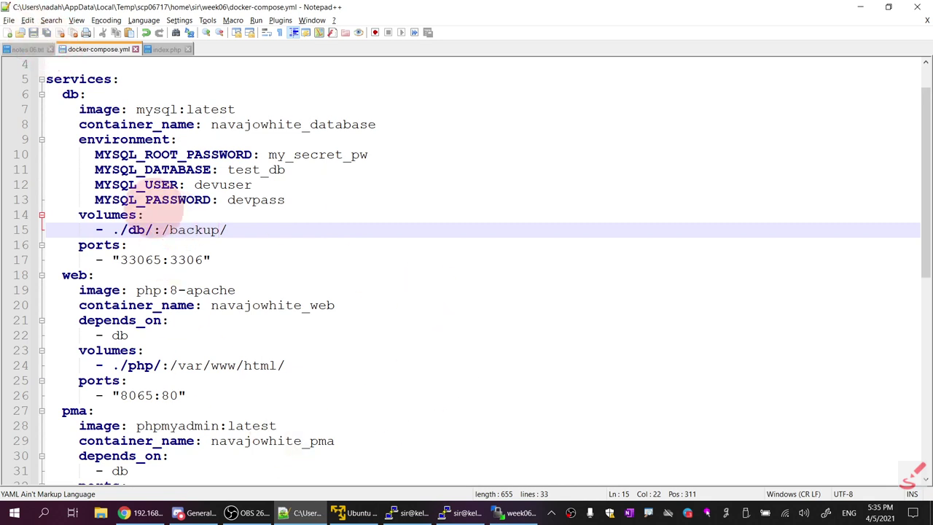
# Place the cursor at several lines of docker-compose.yml in Notepad++
pyautogui.click(162, 380)
pyautogui.click(153, 306)
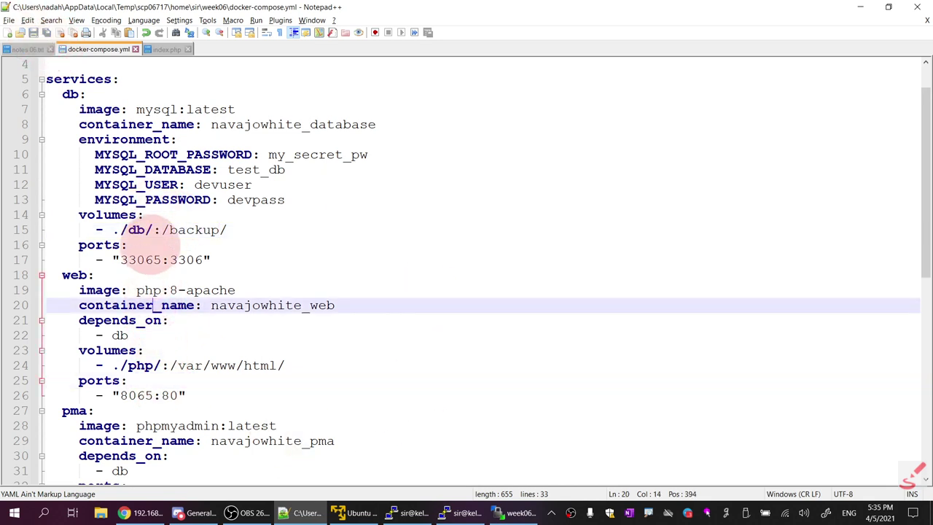
pyautogui.click(150, 245)
pyautogui.click(215, 229)
pyautogui.click(218, 290)
pyautogui.click(209, 321)
pyautogui.click(208, 364)
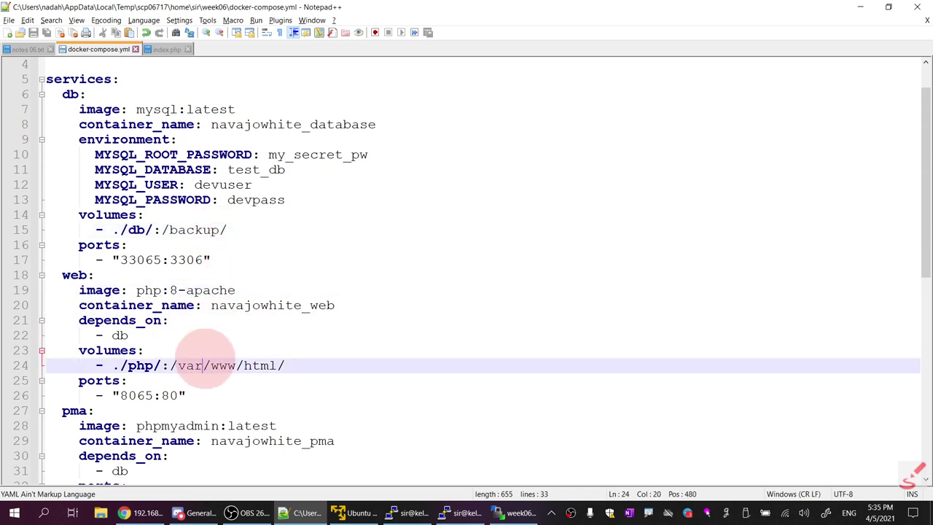
pyautogui.click(409, 410)
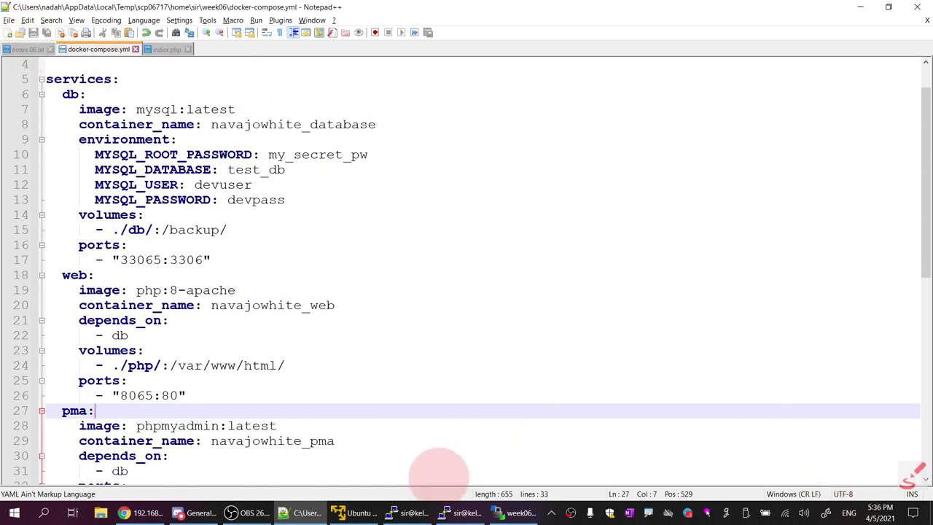
# Clear the PuTTY terminal and recall the earlier sudo docker-compose up command
pyautogui.click(412, 513)
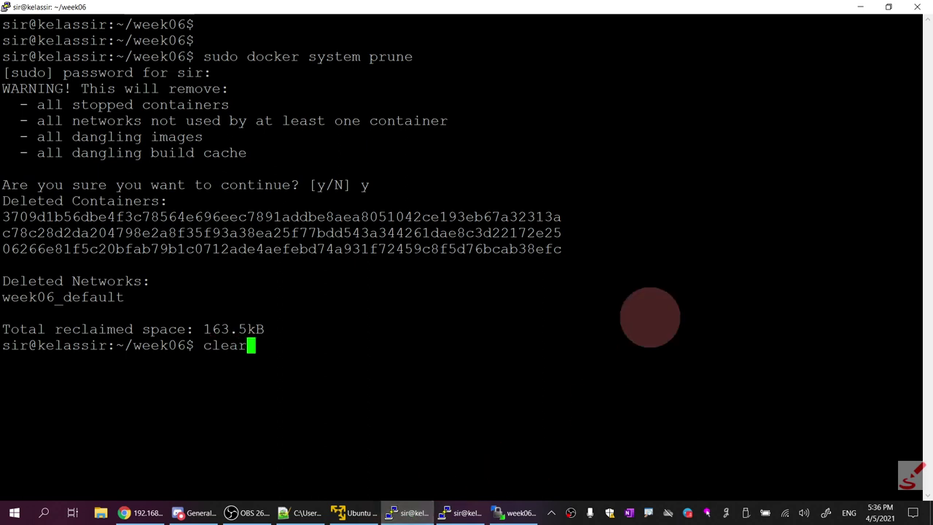
pyautogui.write('clear')
pyautogui.press('Return')
pyautogui.press('Return')
pyautogui.press('Return')
pyautogui.press('Return')
pyautogui.press('Up')
pyautogui.press('Up')
pyautogui.press('Up')
pyautogui.press('Up')
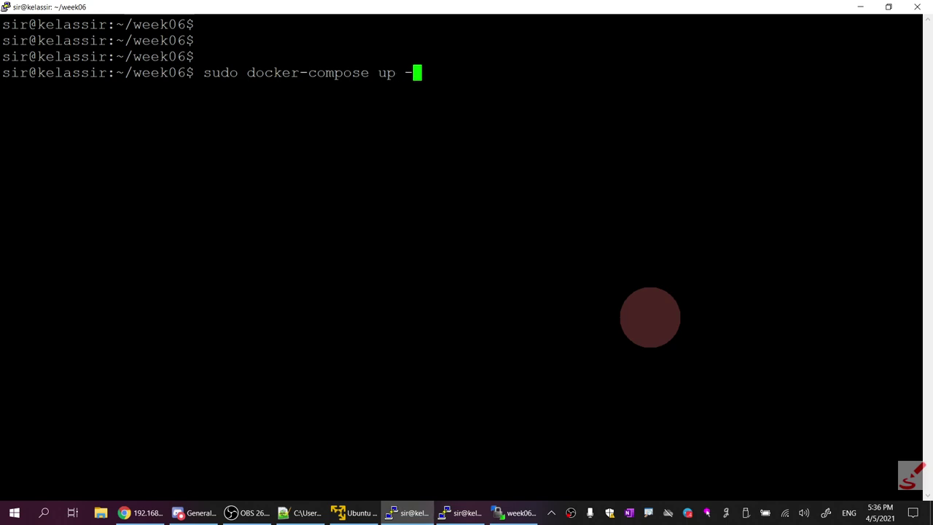
pyautogui.click(302, 513)
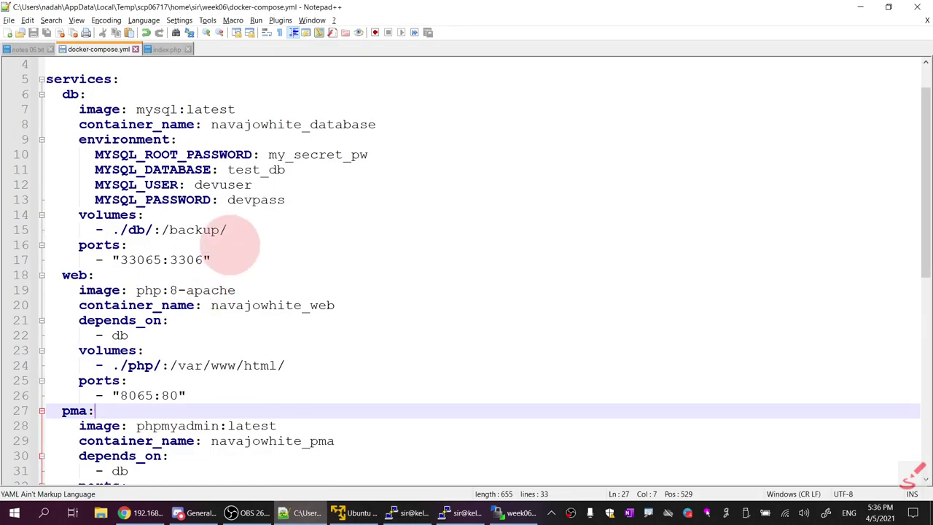
pyautogui.scroll(-2, 215, 313)
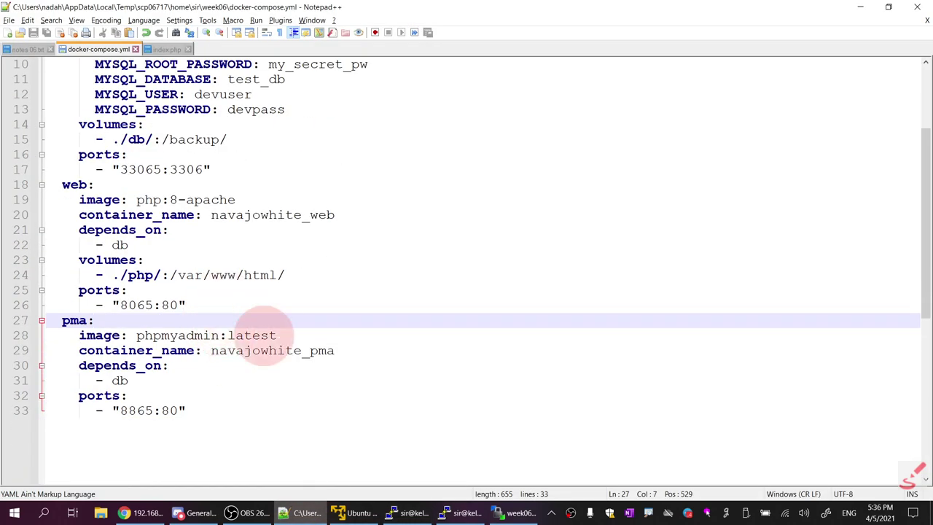
pyautogui.scroll(1, 277, 321)
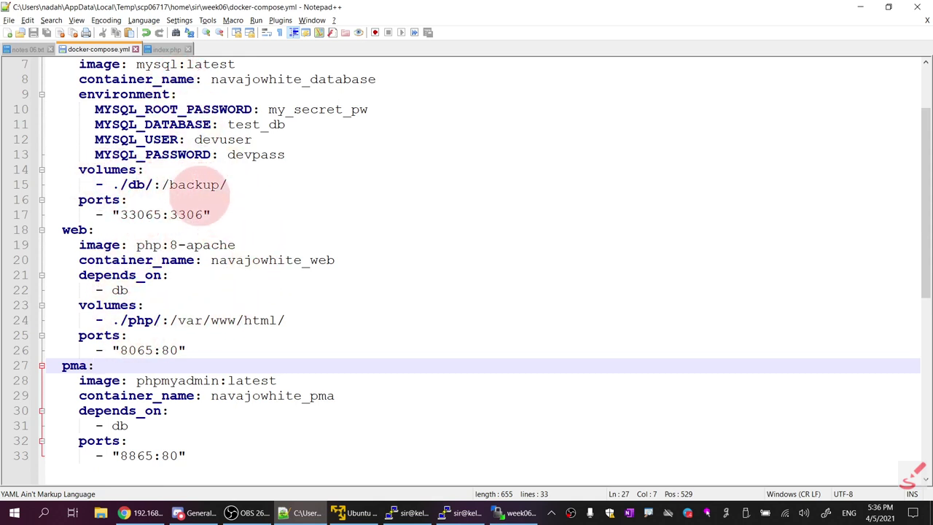
# Return to the compose terminal and point out the -d option on the up command
pyautogui.hotkey('alt', 'Tab')
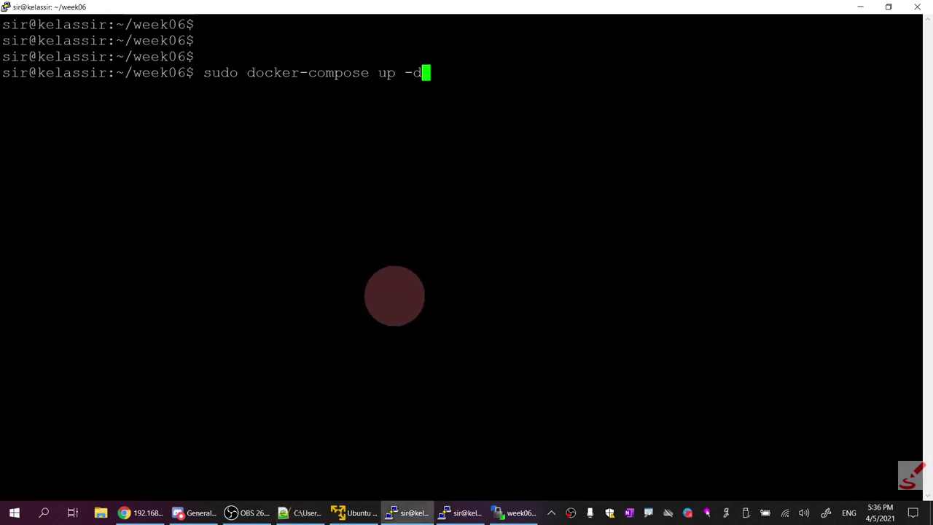
pyautogui.moveTo(407, 72); pyautogui.dragTo(422, 73)
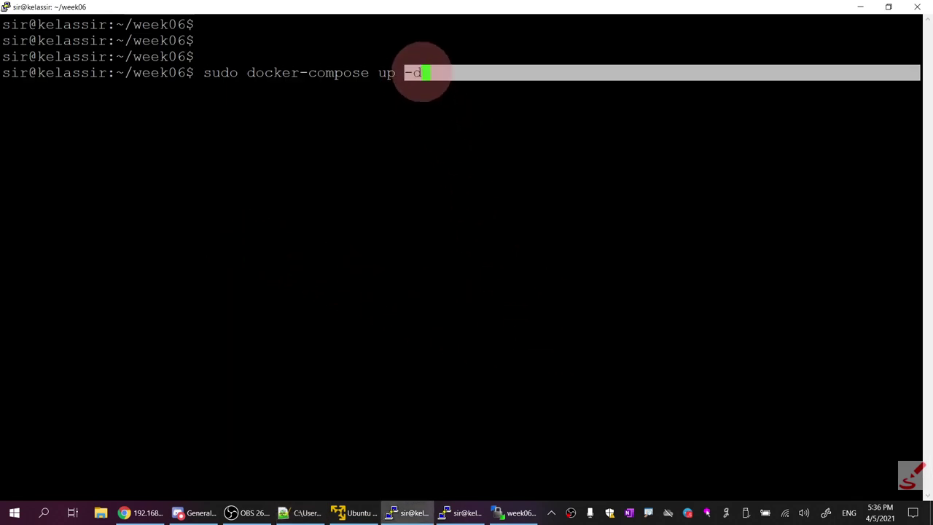
pyautogui.click(615, 208)
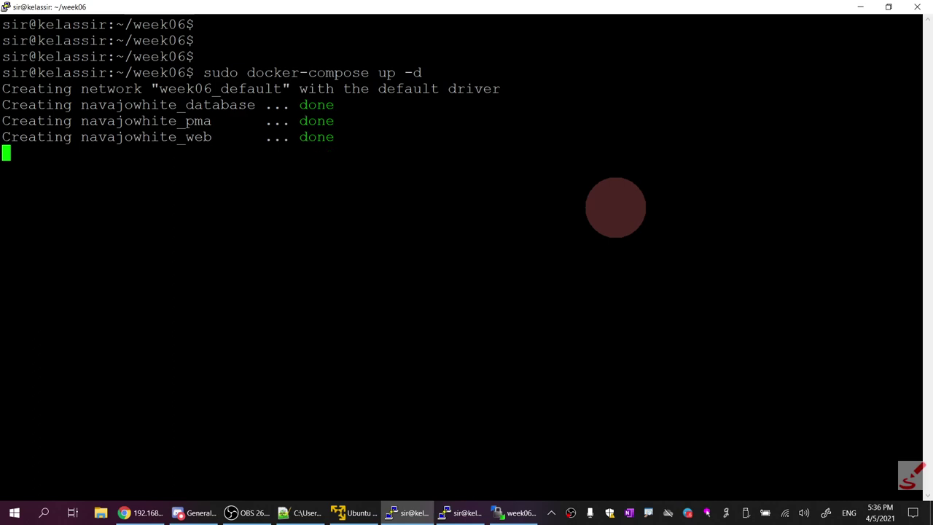
# In the second terminal, highlight the running navajowhite_web, navajowhite_pma and navajowhite_database container rows
pyautogui.click(461, 513)
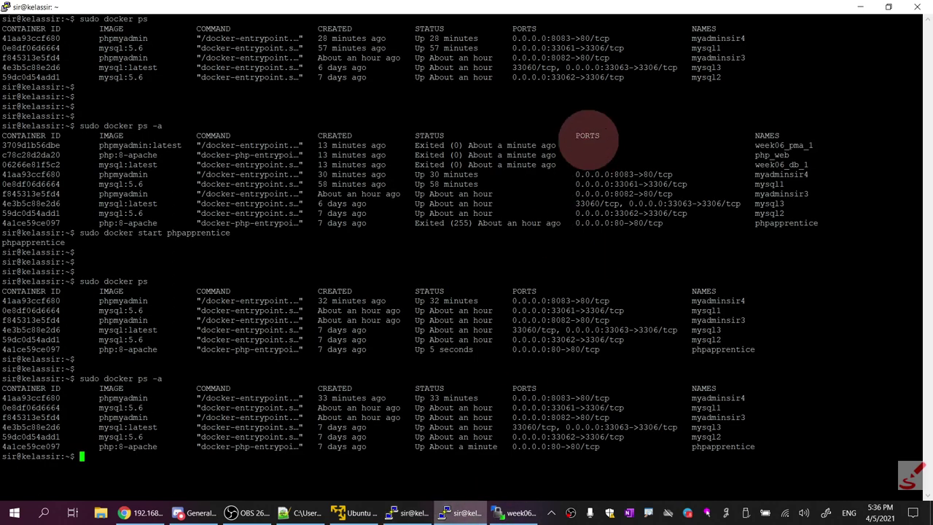
pyautogui.write('clear')
pyautogui.press('Return')
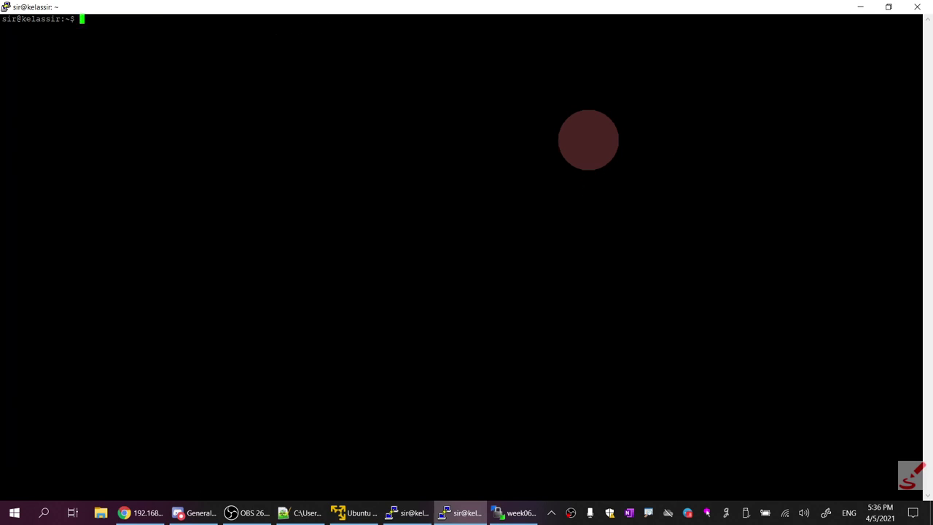
pyautogui.press('Return')
pyautogui.press('Return')
pyautogui.press('Return')
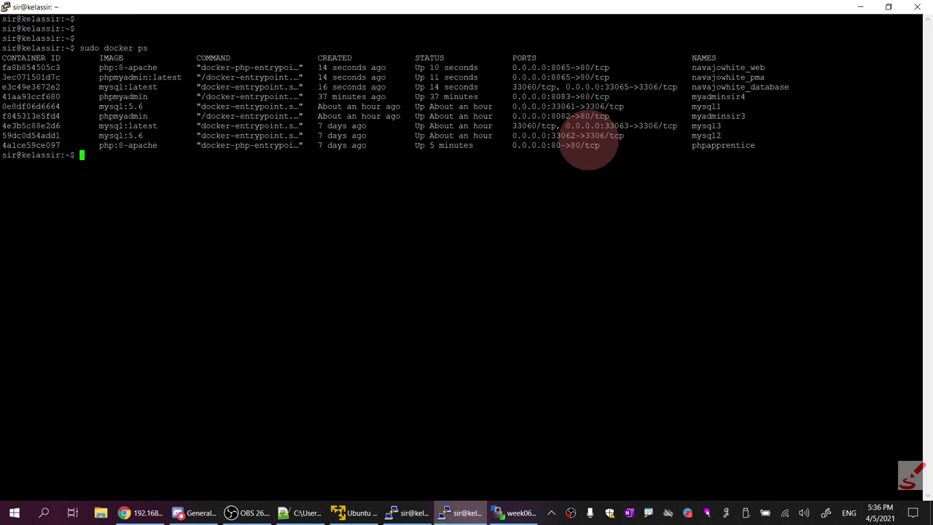
pyautogui.moveTo(798, 83); pyautogui.dragTo(337, 49)
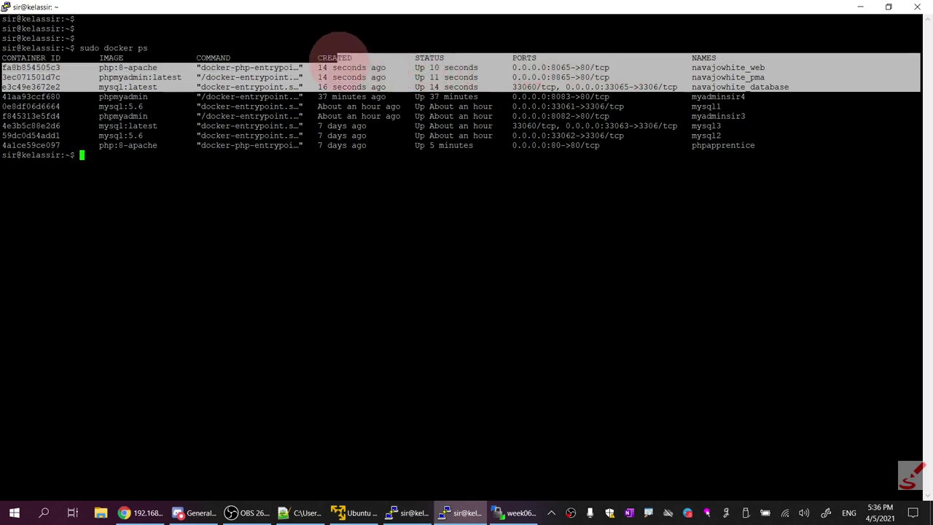
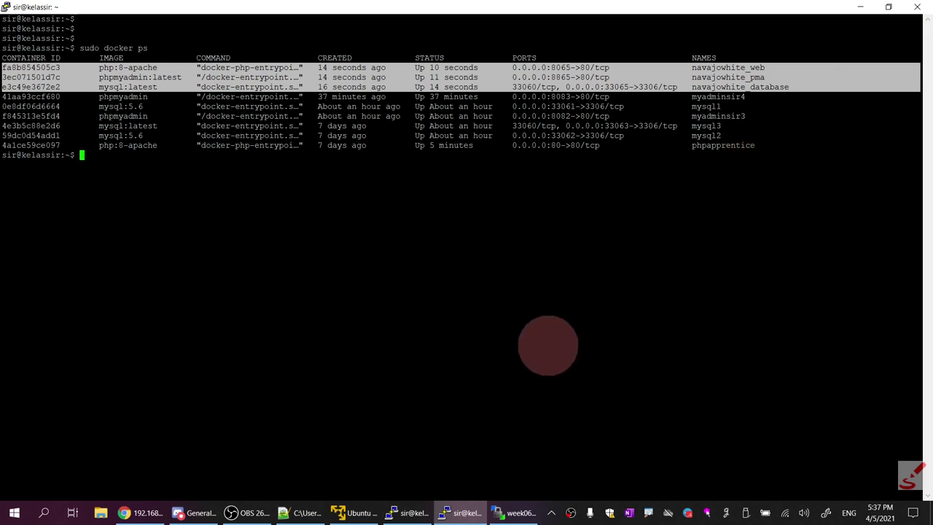
# Switch from the PuTTY terminal to the browser showing strings.php
pyautogui.click(153, 512)
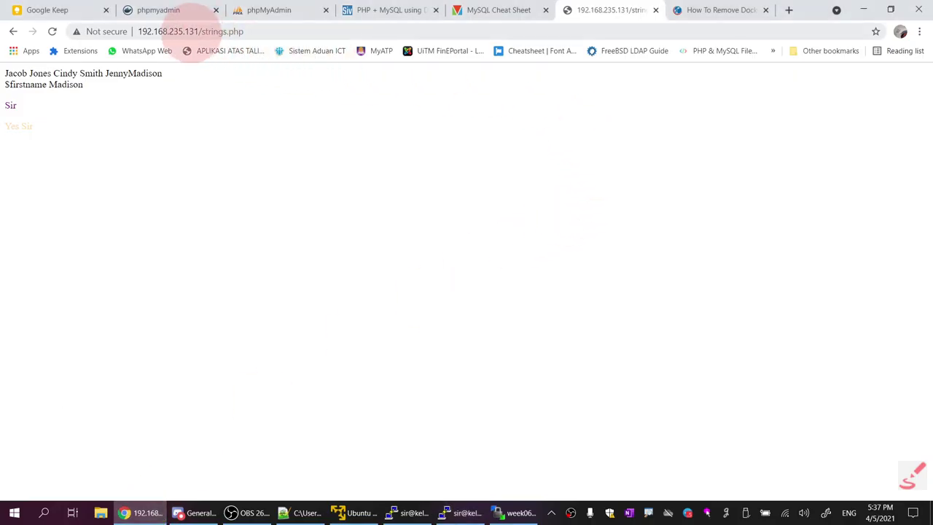
# Replace strings.php in the address with port 8865 to load the phpMyAdmin login
pyautogui.moveTo(199, 31); pyautogui.dragTo(450, 33)
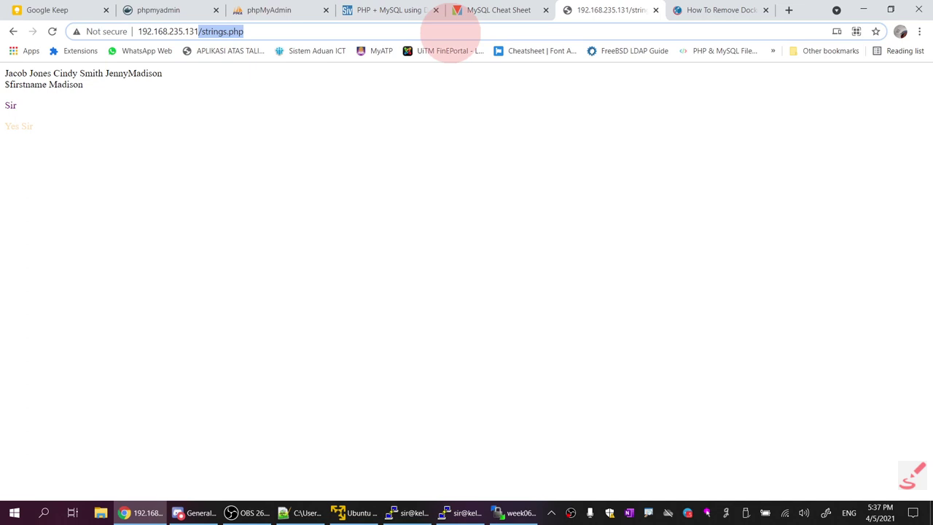
pyautogui.write(':80')
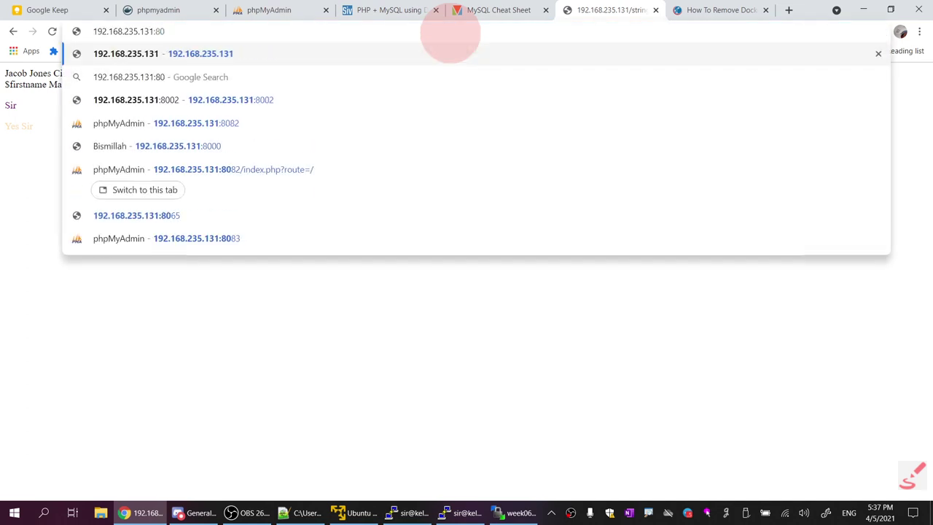
pyautogui.press('BackSpace')
pyautogui.write('865')
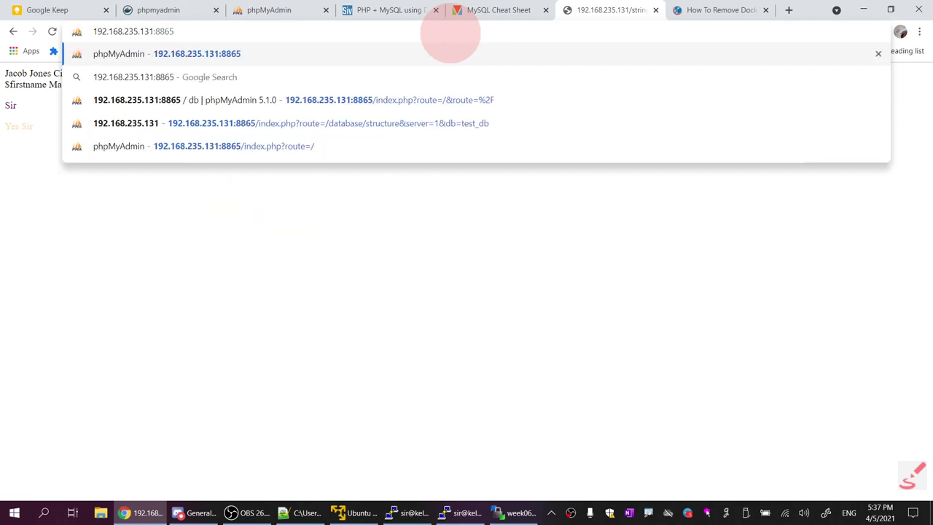
pyautogui.press('Return')
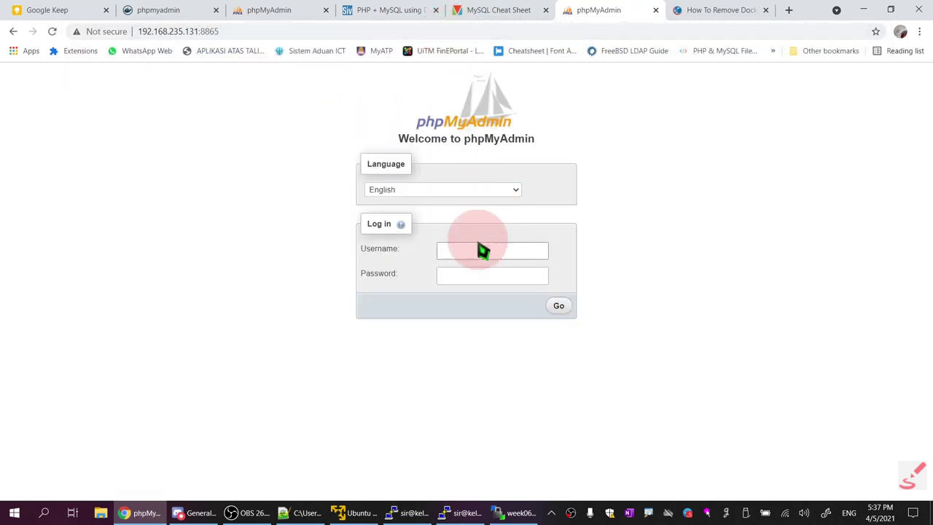
# Copy the MYSQL_USER value from docker-compose.yml into the login username field
pyautogui.click(306, 512)
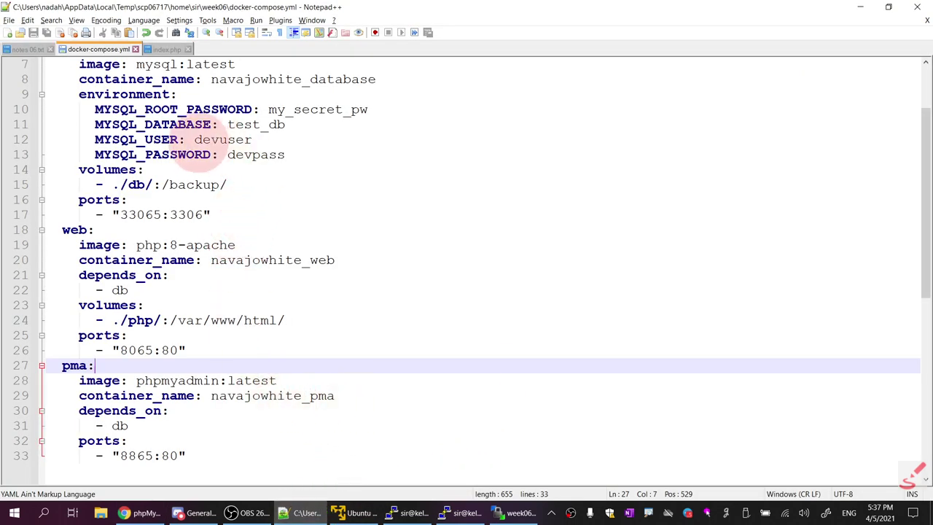
pyautogui.doubleClick(232, 140)
pyautogui.rightClick(250, 144)
pyautogui.click(276, 159)
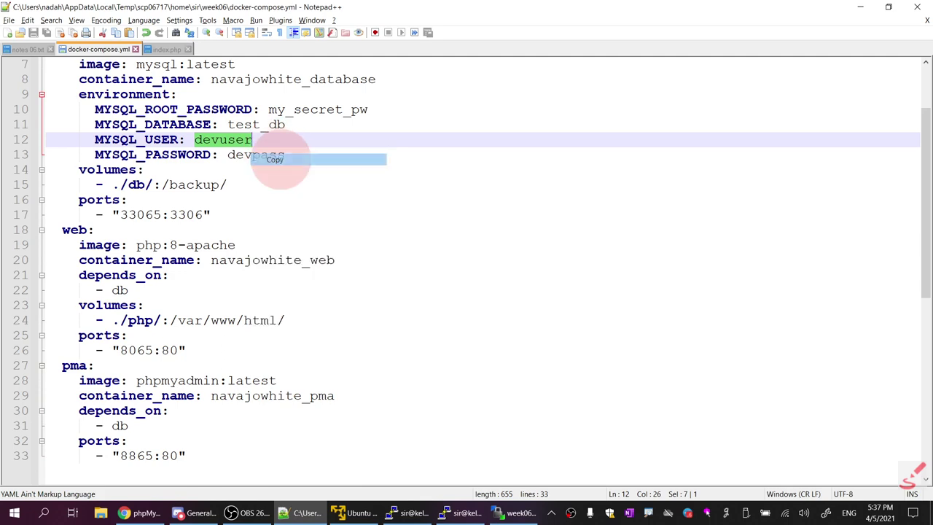
pyautogui.hotkey('alt', 'Tab')
pyautogui.click(462, 253)
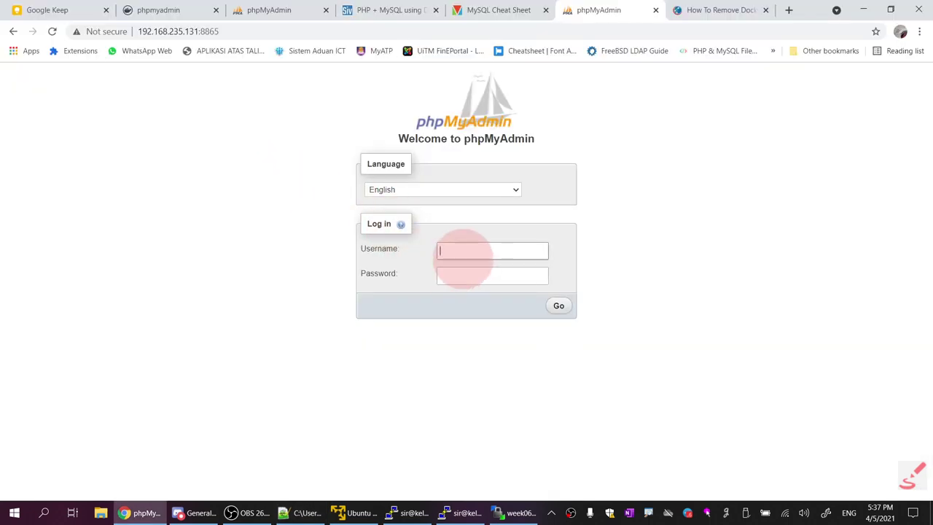
pyautogui.hotkey('ctrl', 'v')
# Paste the MYSQL_PASSWORD value from docker-compose.yml as the password and log in
pyautogui.click(471, 272)
pyautogui.hotkey('alt', 'Tab')
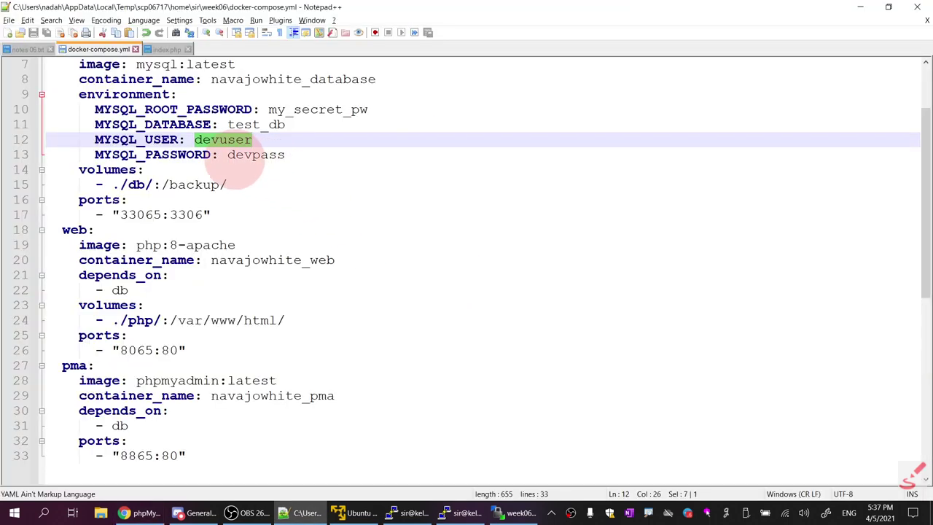
pyautogui.moveTo(227, 155); pyautogui.dragTo(290, 155)
pyautogui.hotkey('alt', 'Tab')
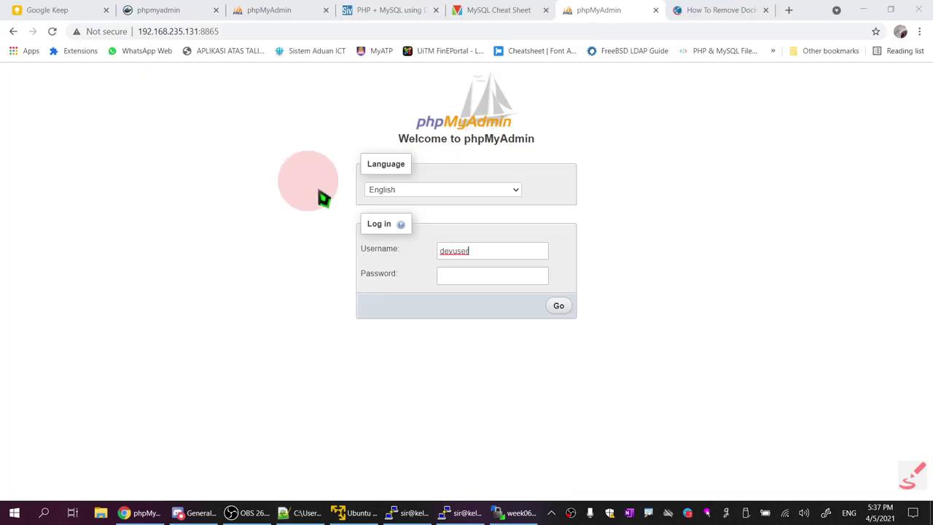
pyautogui.click(461, 276)
pyautogui.hotkey('ctrl', 'v')
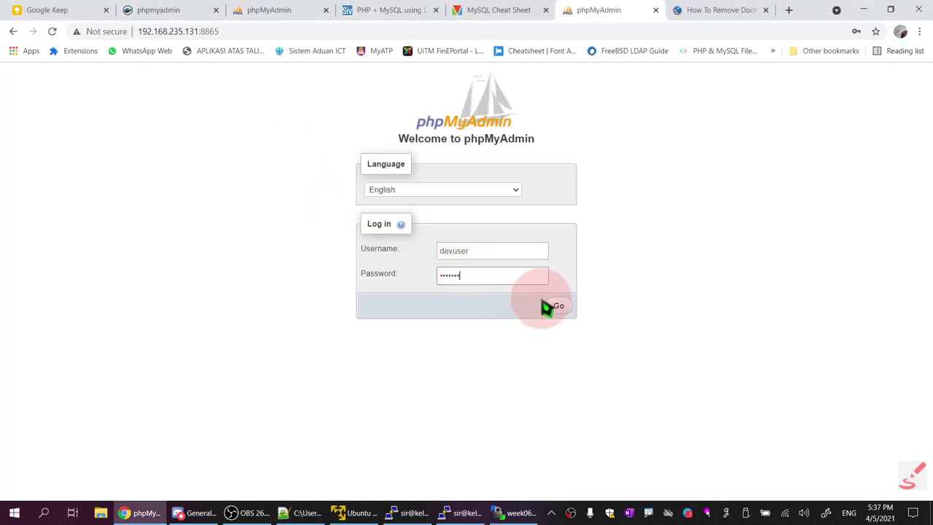
pyautogui.click(556, 308)
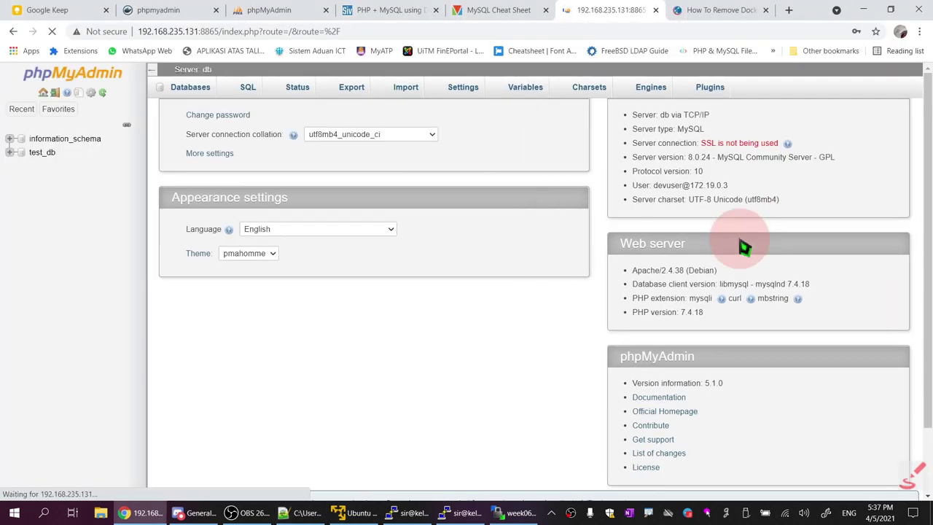
# Open test_db and start a new table named users with 3 columns
pyautogui.click(42, 153)
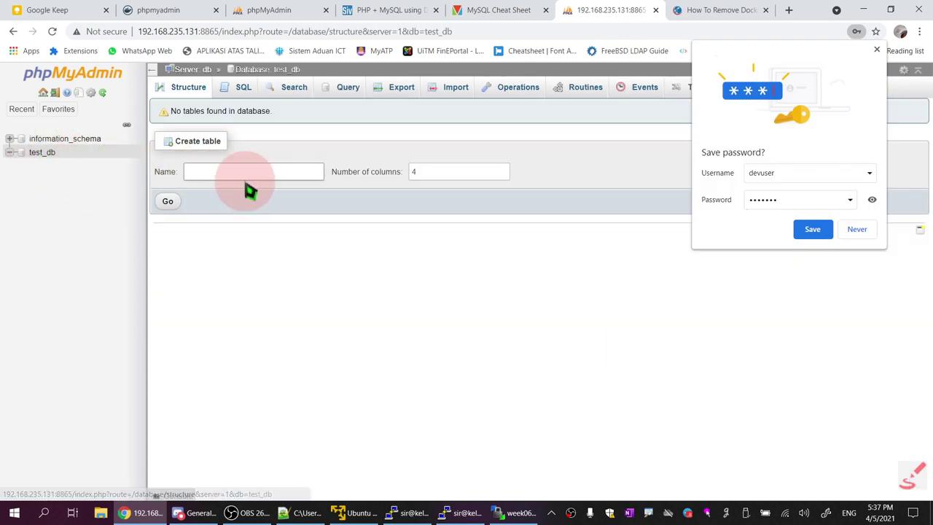
pyautogui.click(210, 172)
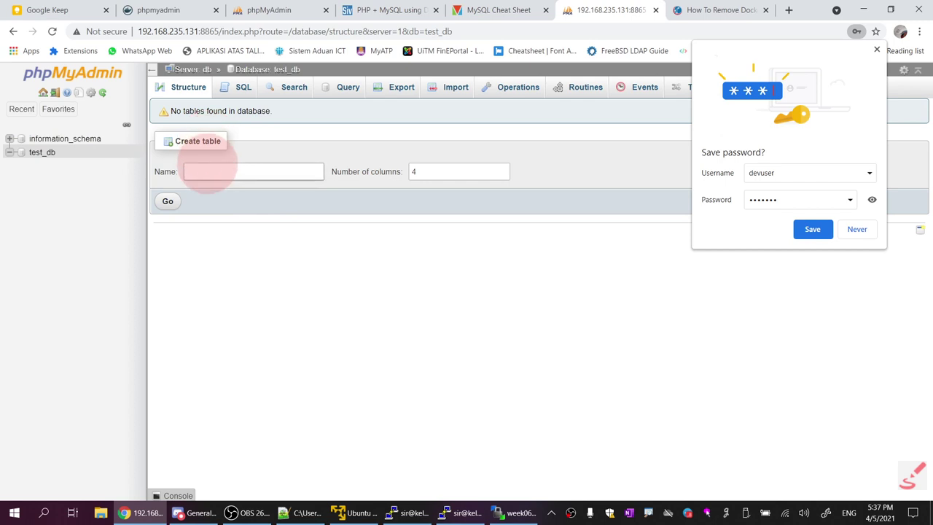
pyautogui.click(298, 195)
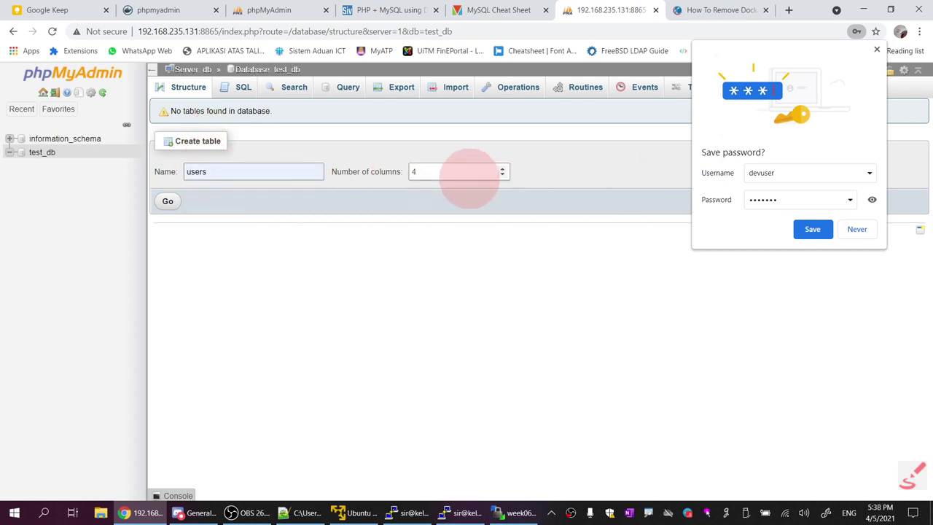
pyautogui.doubleClick(468, 175)
pyautogui.write('3')
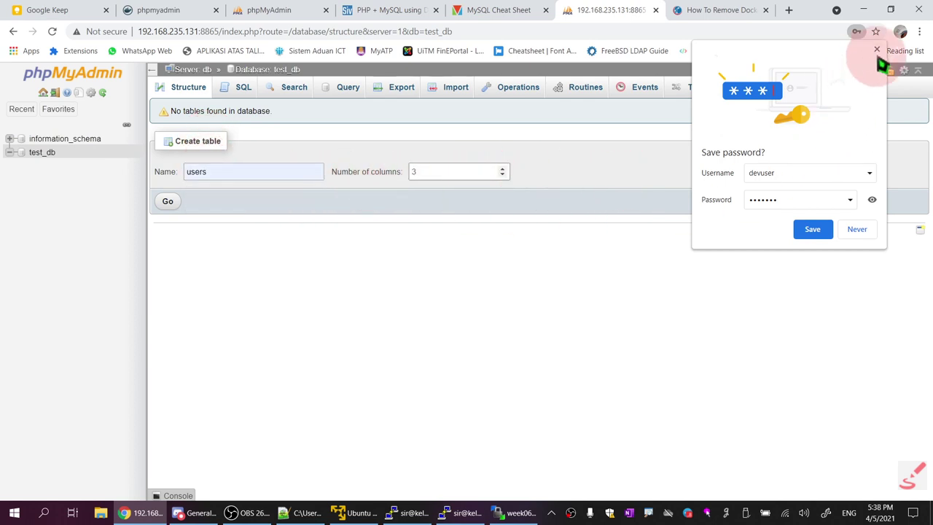
pyautogui.click(878, 51)
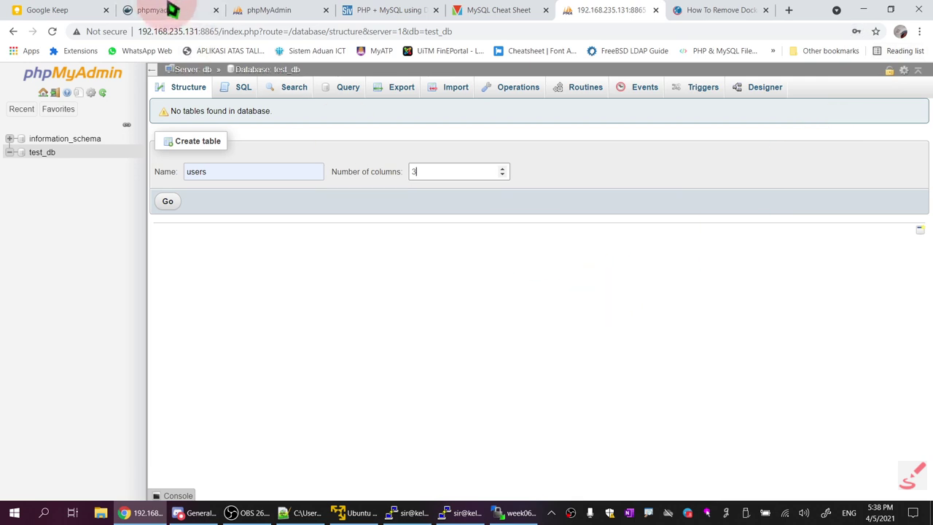
# In the other phpMyAdmin login tab, change the server port to 33061
pyautogui.click(285, 10)
pyautogui.click(493, 281)
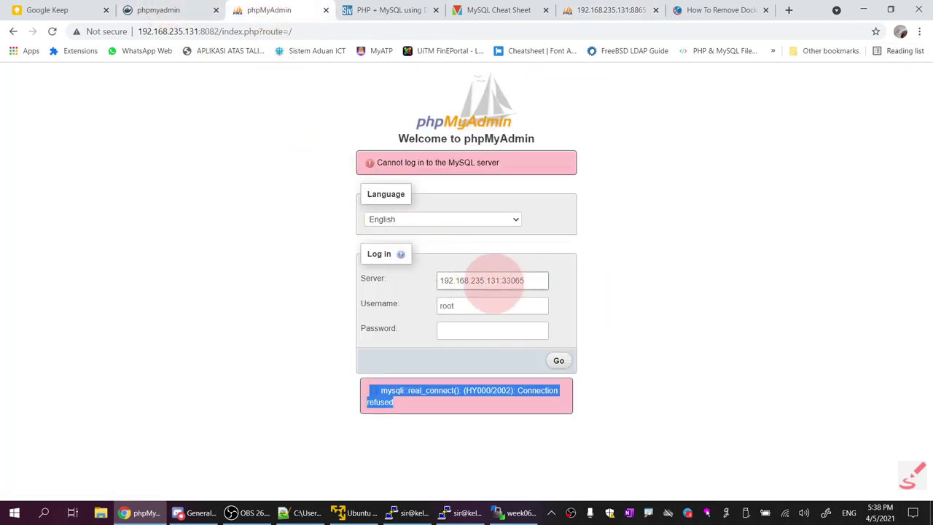
pyautogui.moveTo(518, 281); pyautogui.dragTo(545, 281)
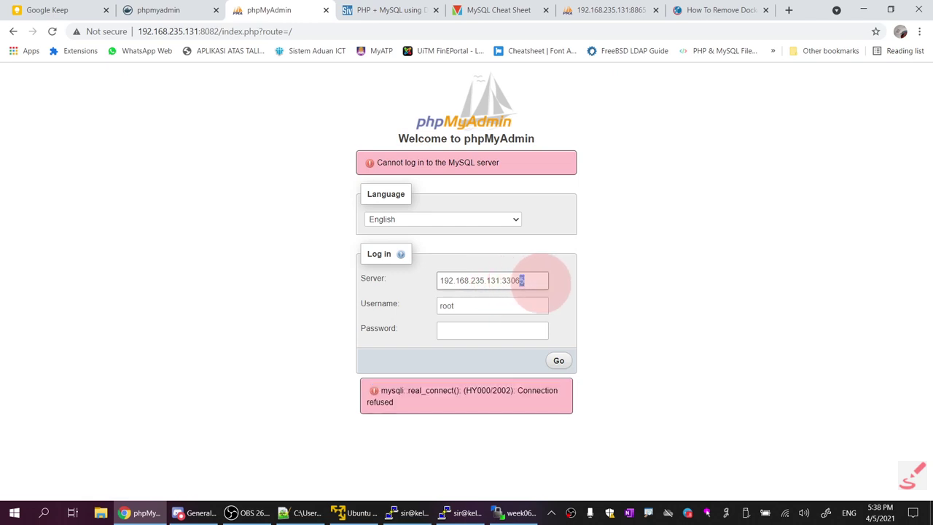
pyautogui.write('1')
pyautogui.press('Tab')
pyautogui.press('Tab')
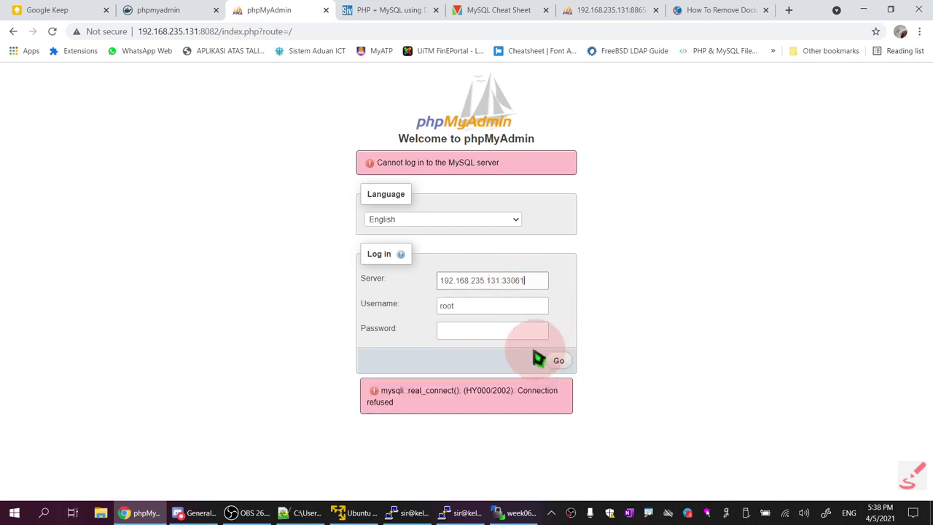
# Paste the compose file's MYSQL_ROOT_PASSWORD and submit the root login attempt
pyautogui.click(303, 513)
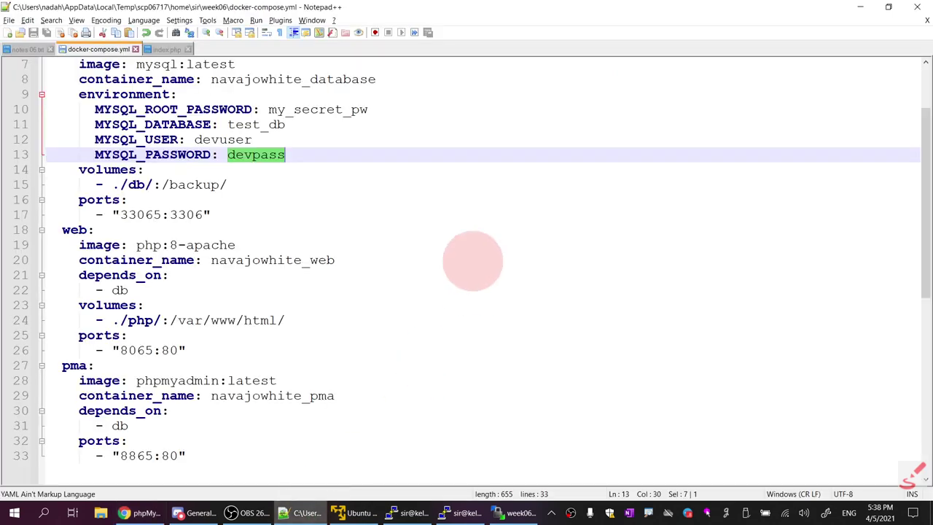
pyautogui.moveTo(268, 110); pyautogui.dragTo(368, 110)
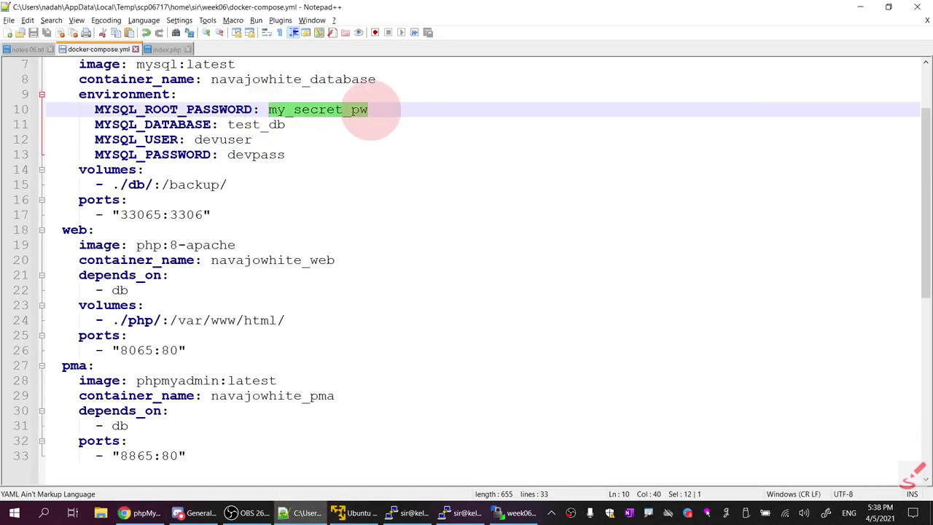
pyautogui.hotkey('alt', 'Tab')
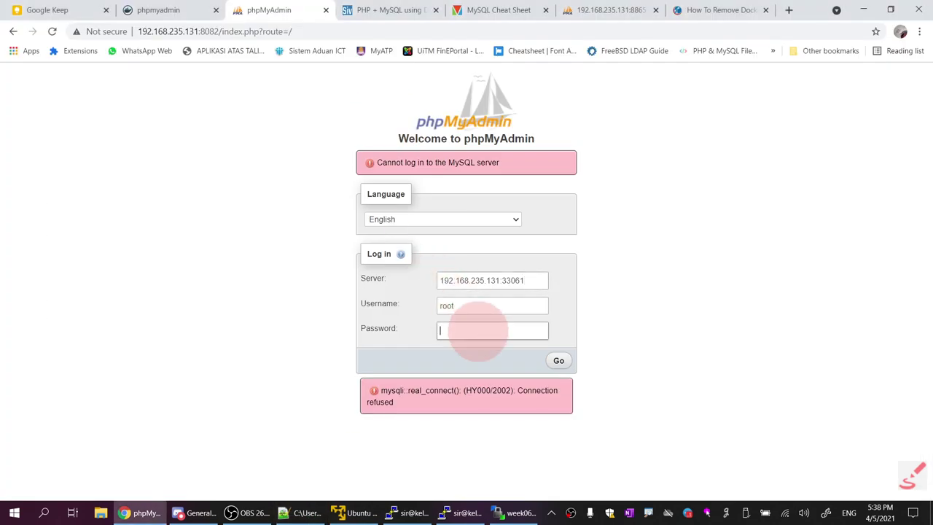
pyautogui.hotkey('ctrl', 'v')
pyautogui.click(558, 357)
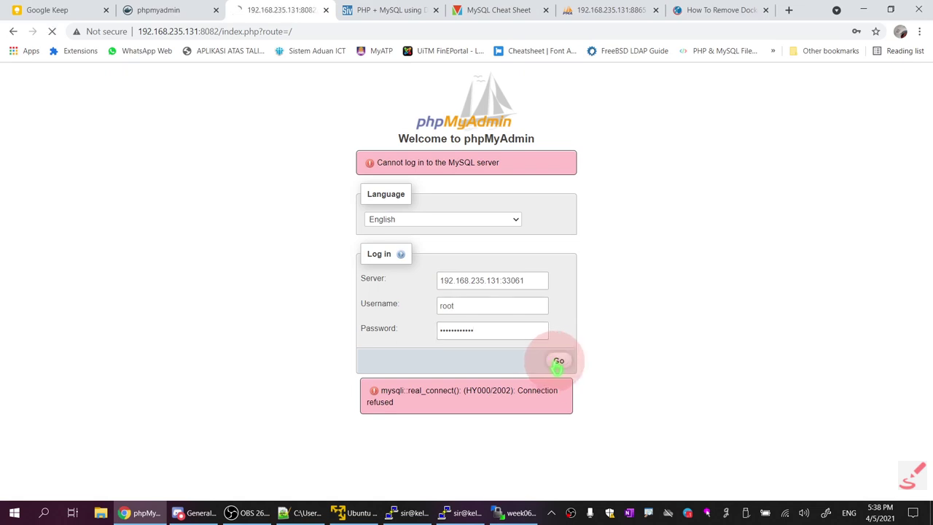
# Reselect server 192.168.235.131:33061 and retype root as the username
pyautogui.click(462, 248)
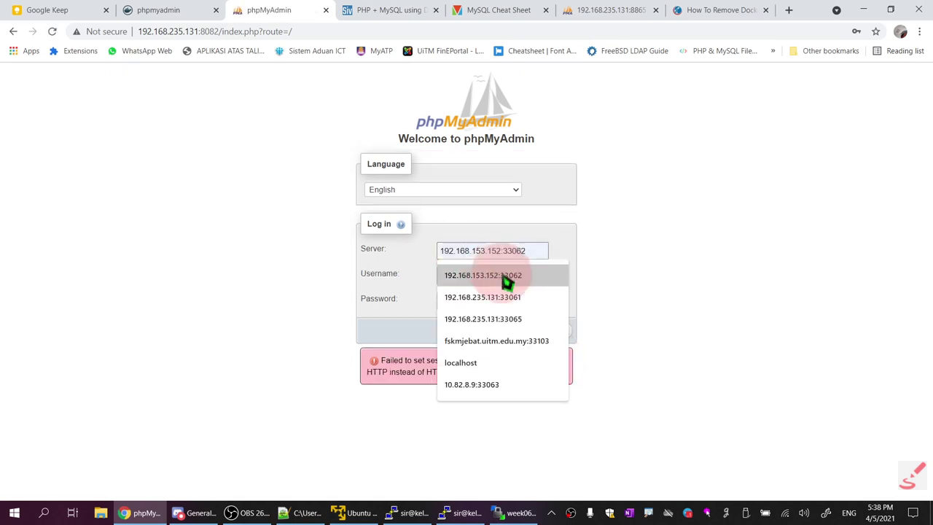
pyautogui.click(522, 299)
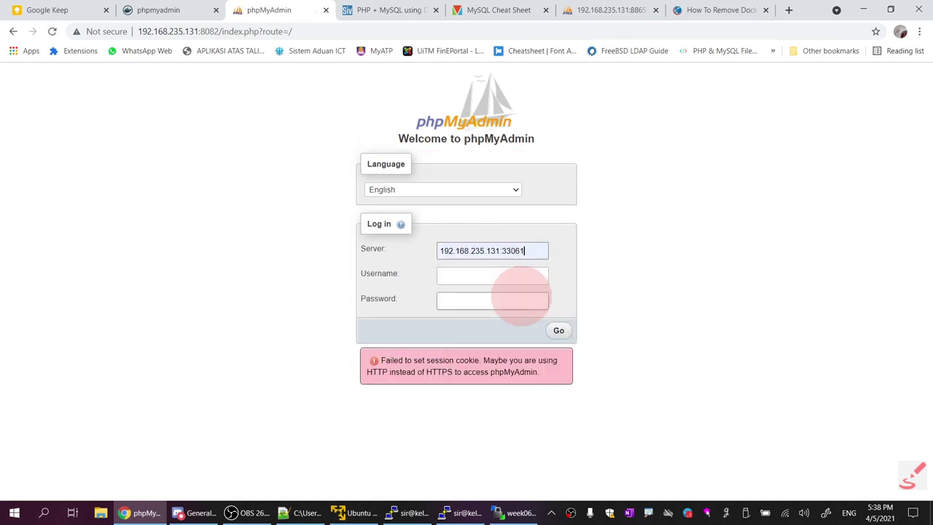
pyautogui.moveTo(530, 250); pyautogui.dragTo(589, 259)
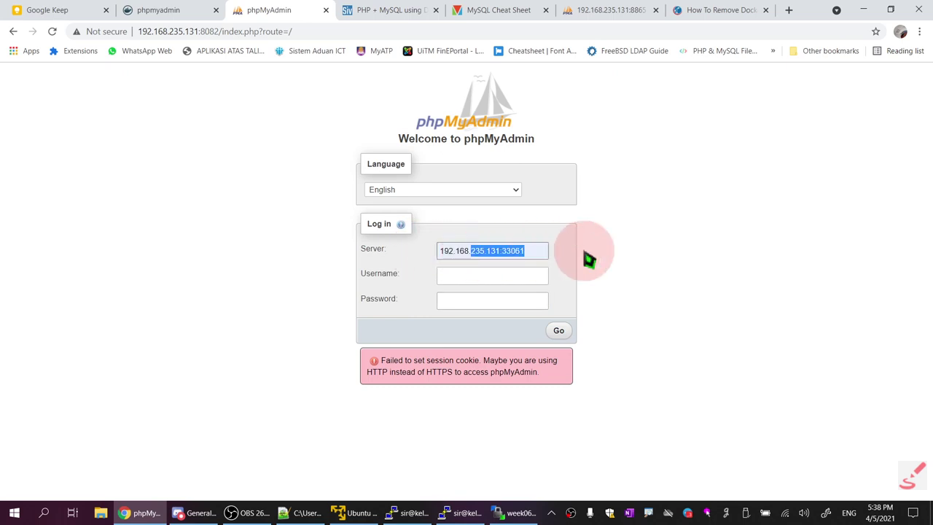
pyautogui.click(520, 277)
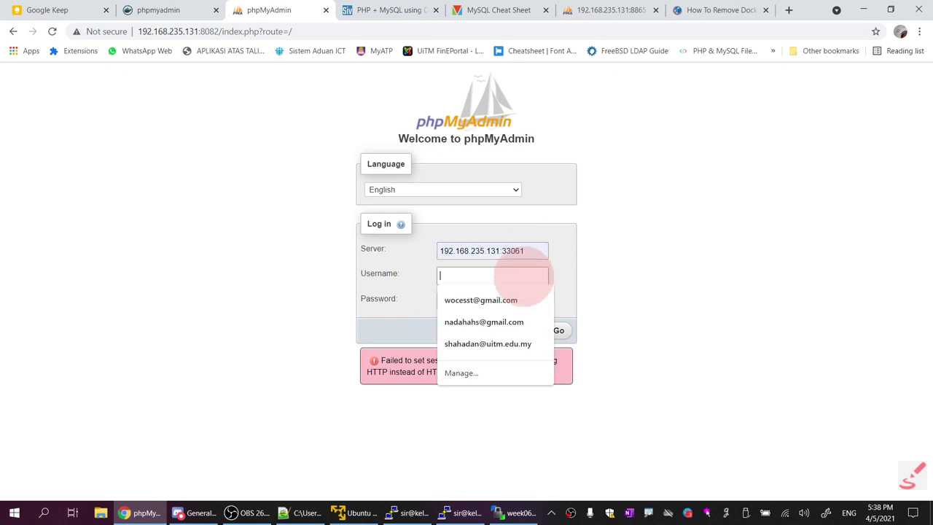
pyautogui.write('root')
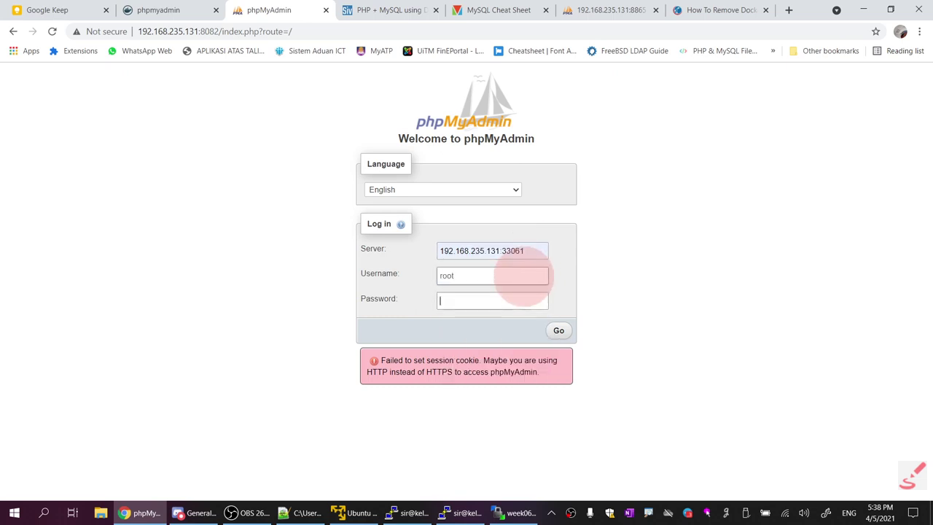
pyautogui.click(167, 11)
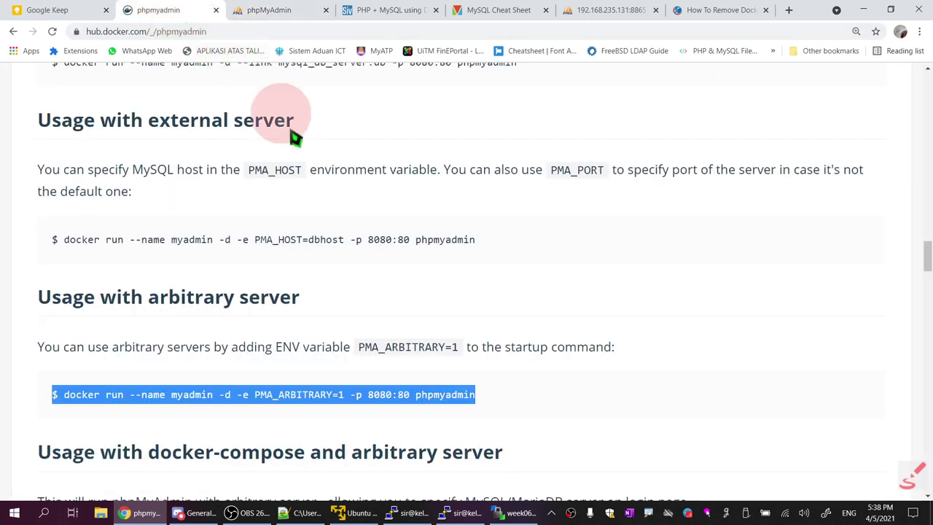
# Return to the mysql image page and select the example root password in its docker run command
pyautogui.click(14, 32)
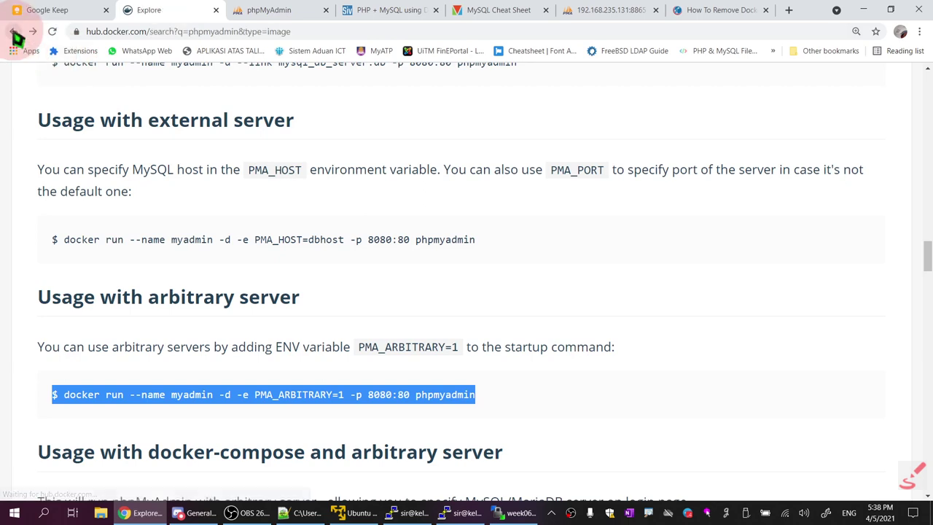
pyautogui.click(14, 32)
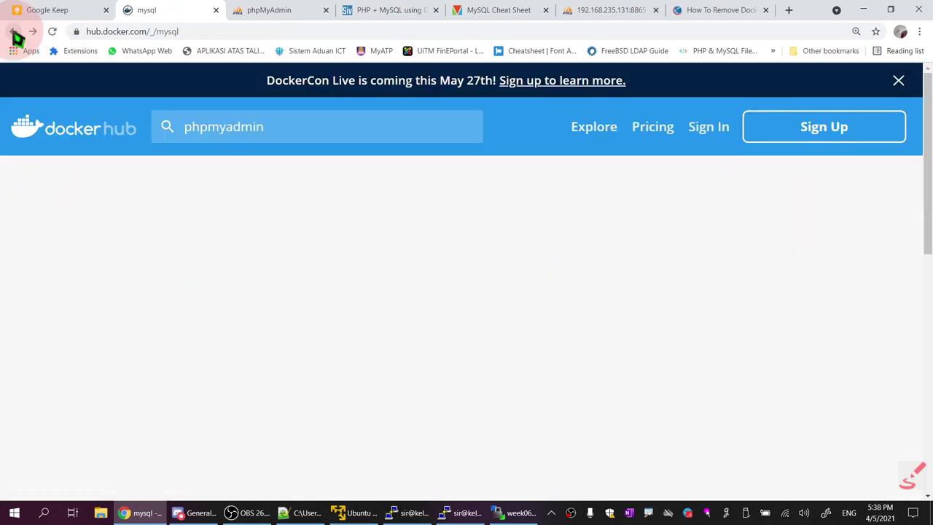
pyautogui.scroll(-10, 402, 243)
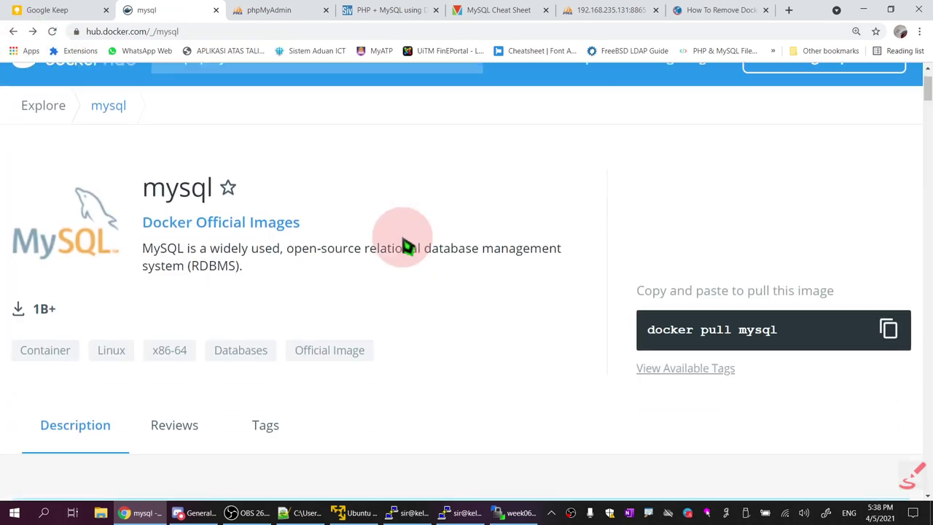
pyautogui.scroll(-15, 407, 252)
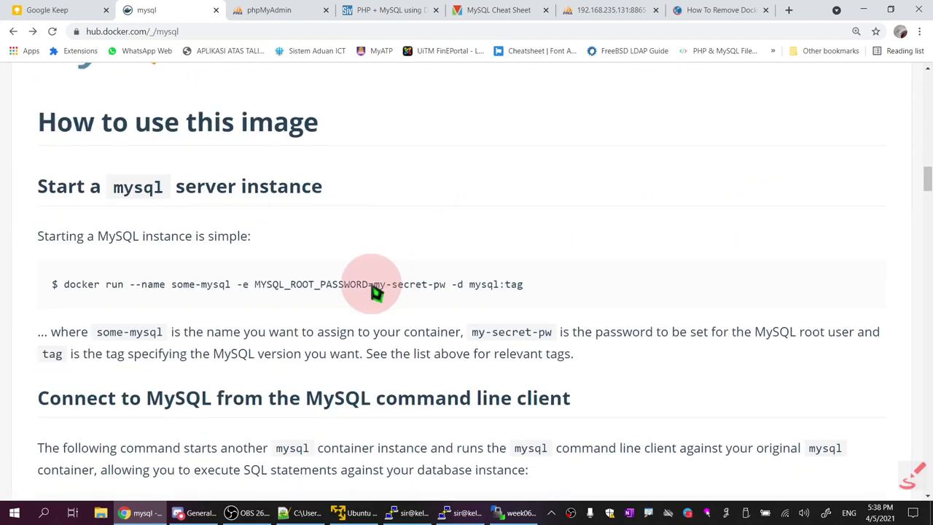
pyautogui.moveTo(395, 290); pyautogui.dragTo(439, 295)
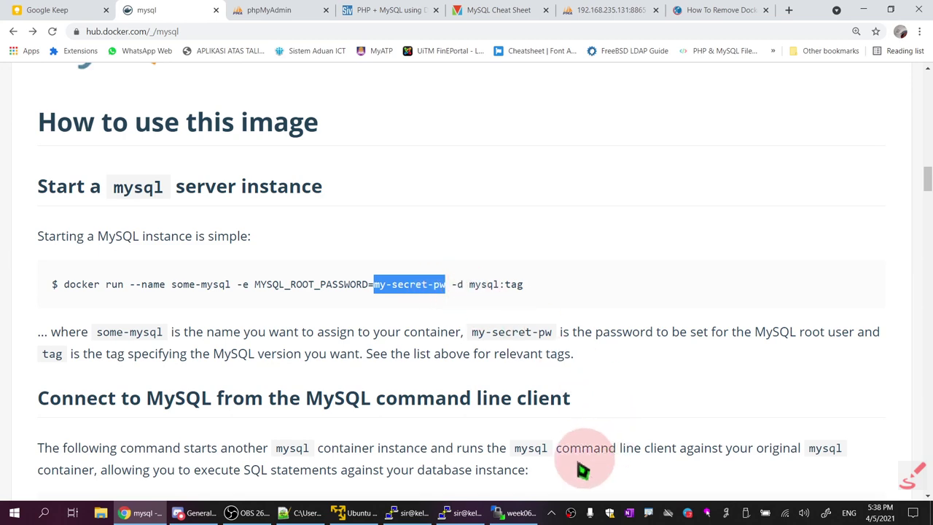
# Compare it against the password in docker-compose.yml, then go back to the phpMyAdmin login
pyautogui.click(325, 516)
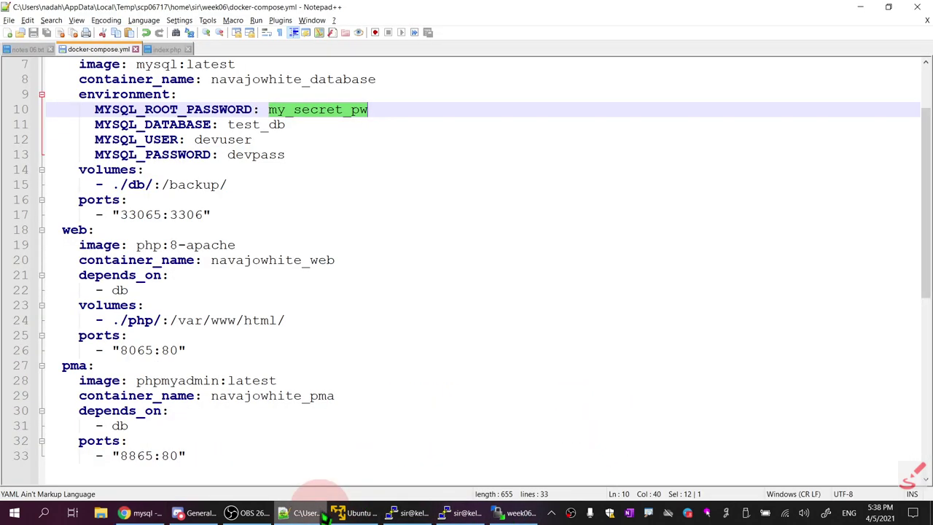
pyautogui.click(326, 516)
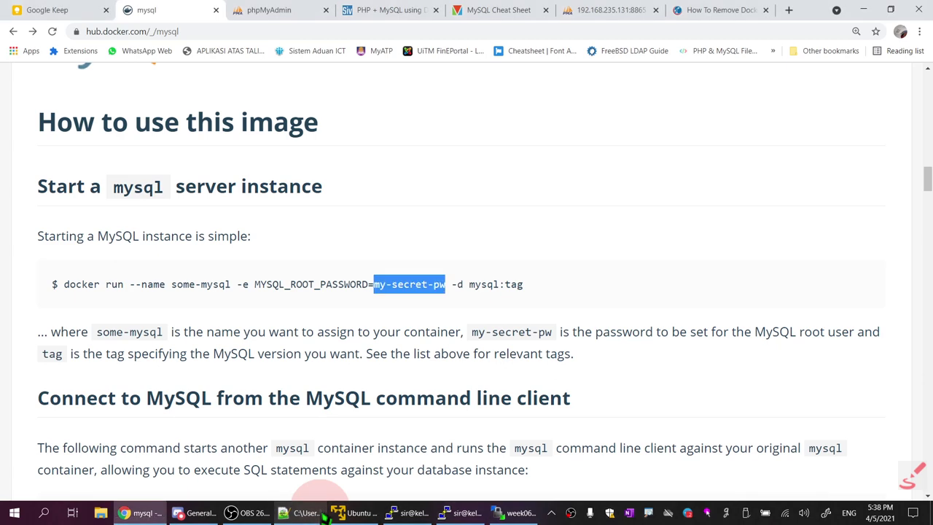
pyautogui.hotkey('alt', 'Tab')
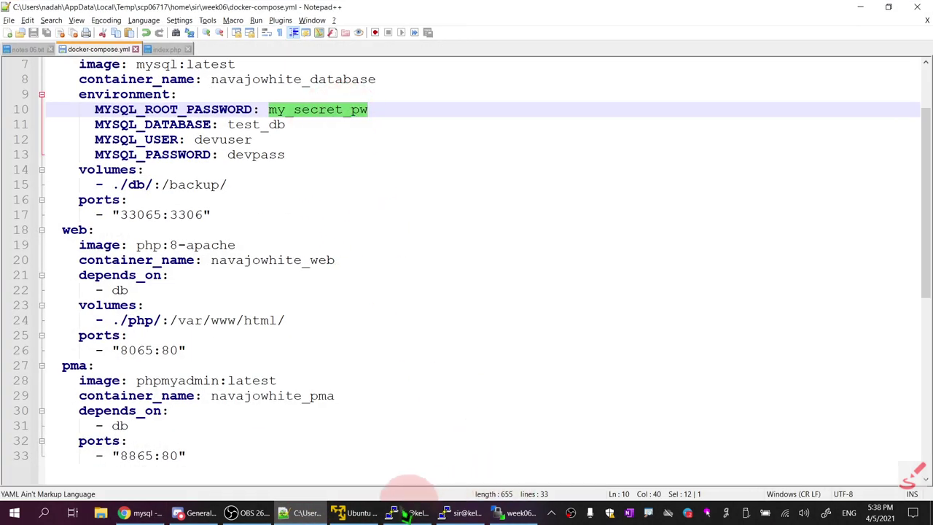
pyautogui.click(160, 510)
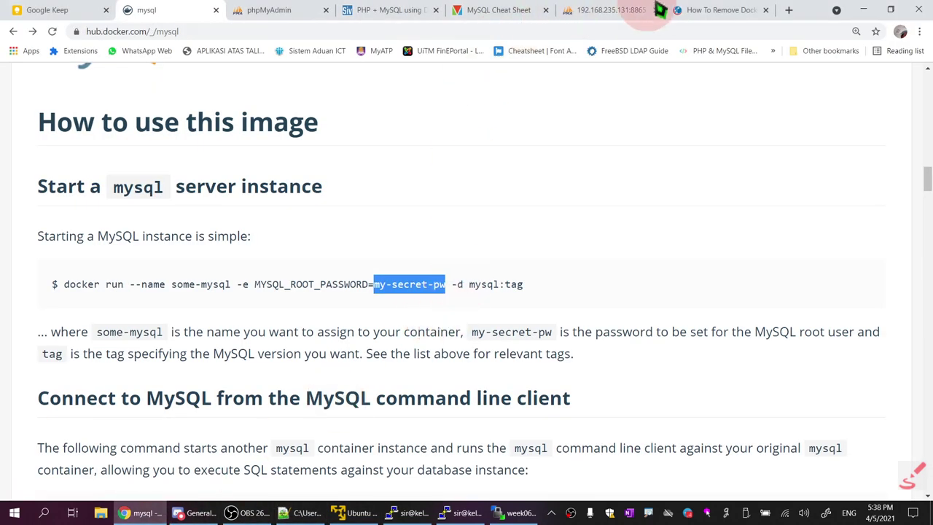
pyautogui.click(332, 18)
# Log in with the pasted root password and open the its332 database's Export page
pyautogui.click(490, 302)
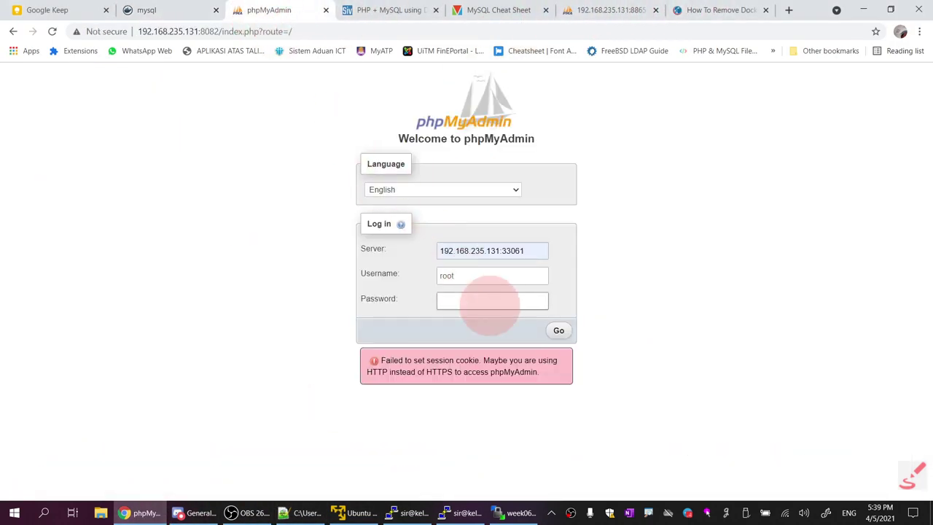
pyautogui.hotkey('ctrl', 'v')
pyautogui.click(559, 331)
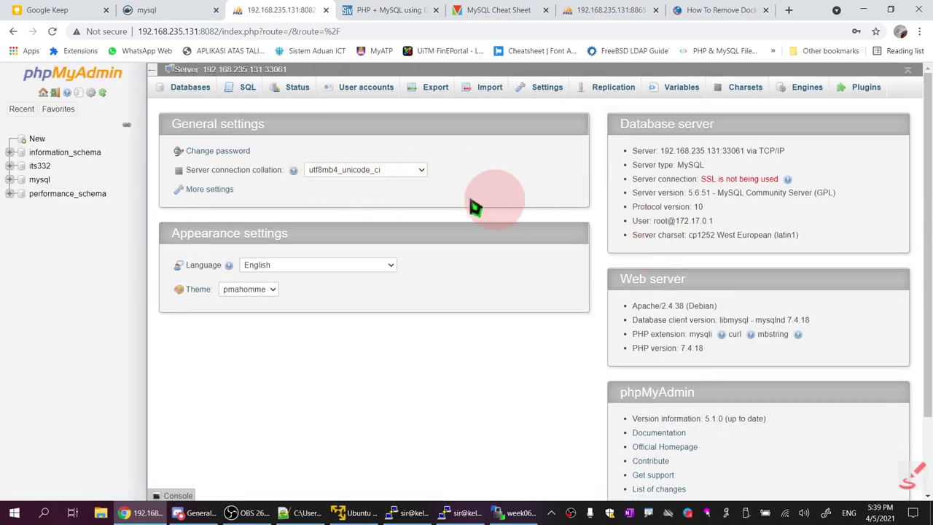
pyautogui.click(40, 166)
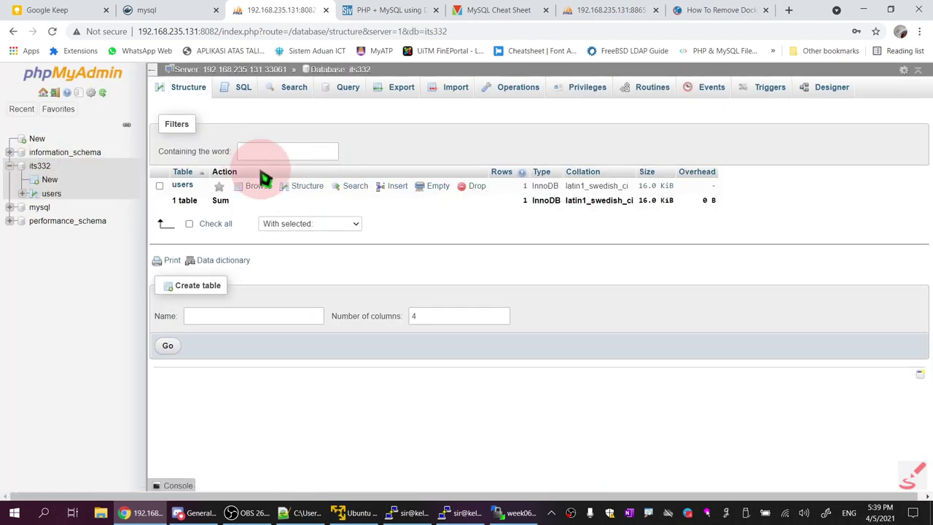
pyautogui.click(401, 88)
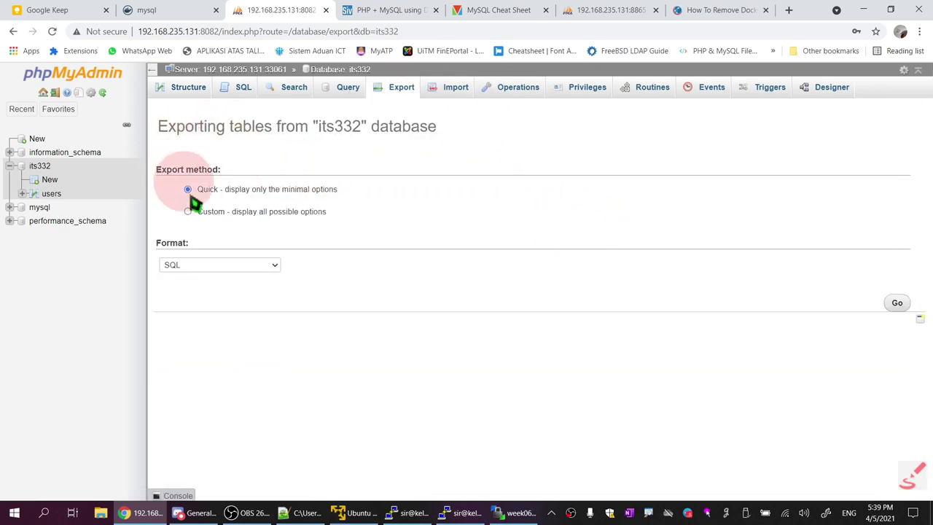
# Export its332 using the Quick method in SQL format
pyautogui.click(896, 304)
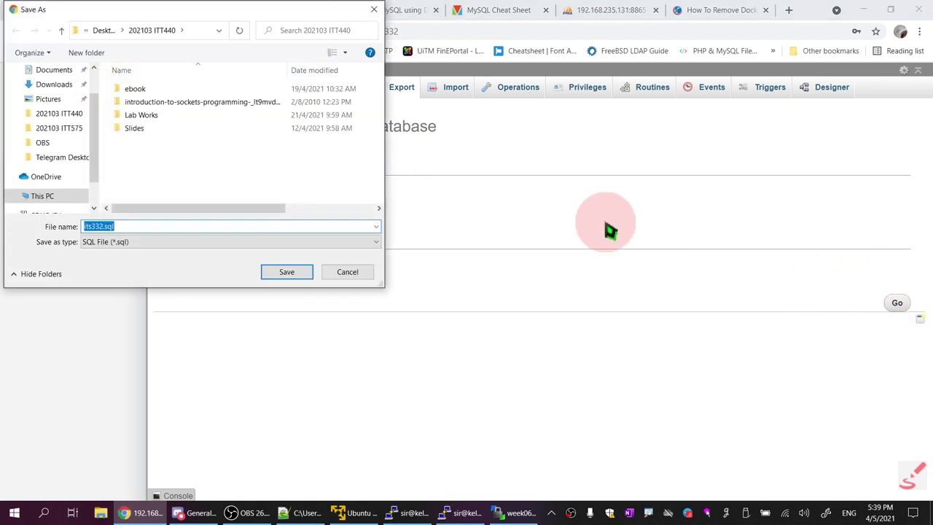
pyautogui.click(303, 271)
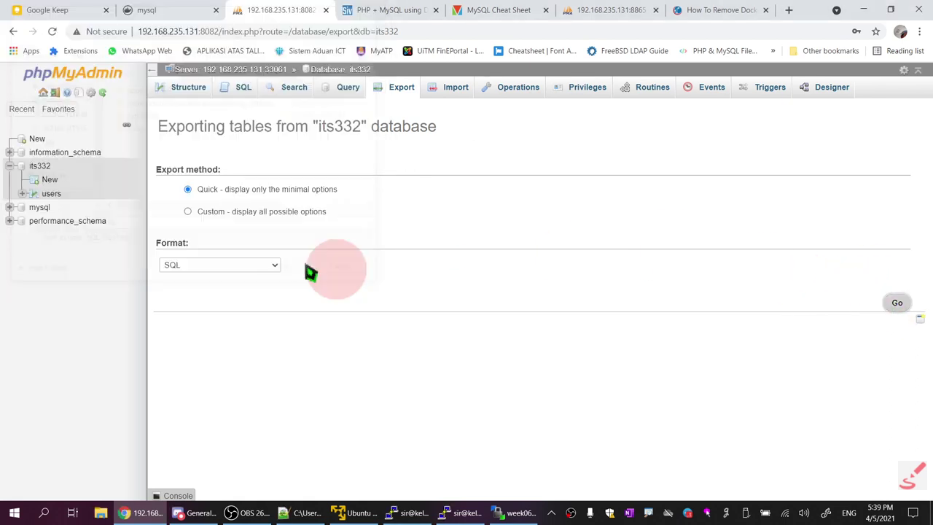
pyautogui.click(247, 218)
pyautogui.click(229, 188)
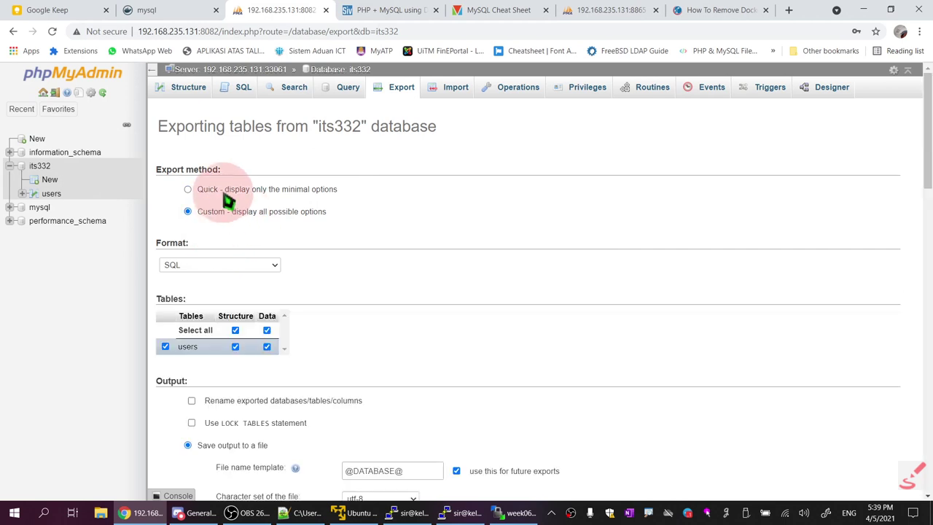
pyautogui.click(230, 265)
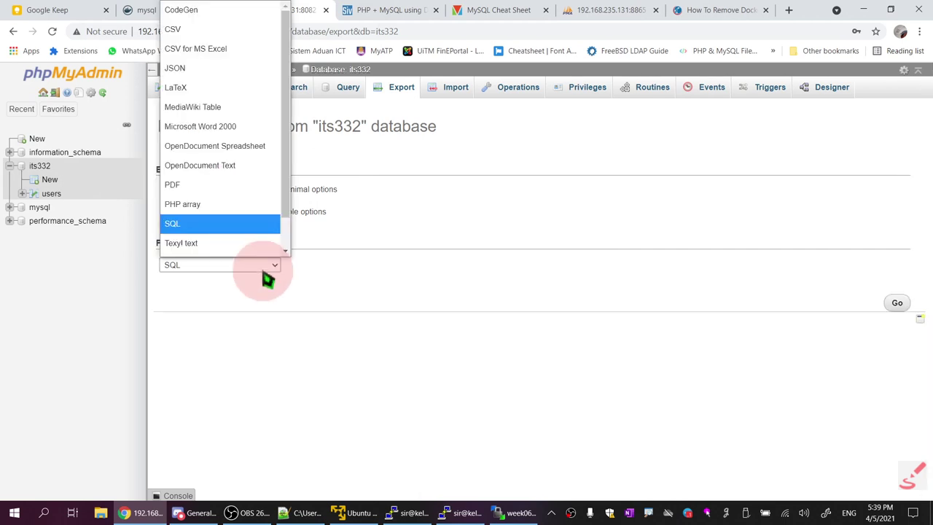
pyautogui.click(396, 275)
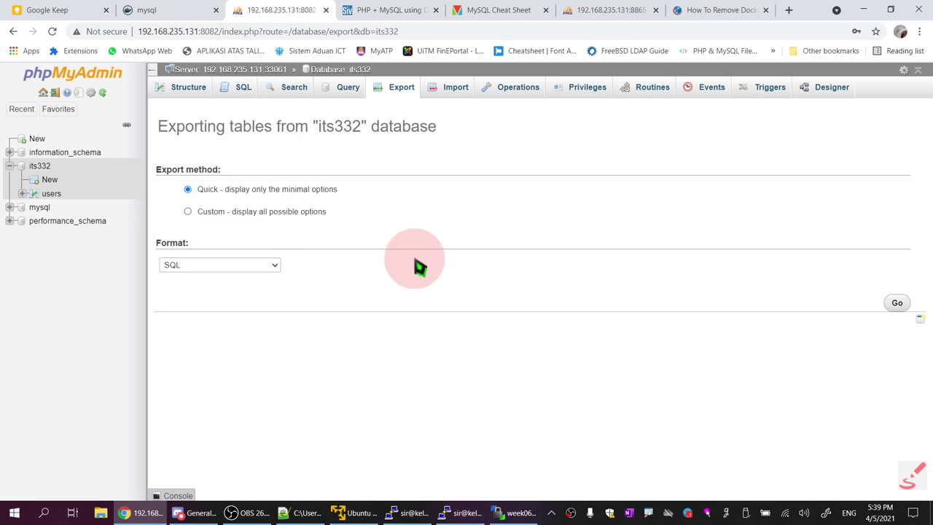
pyautogui.click(279, 269)
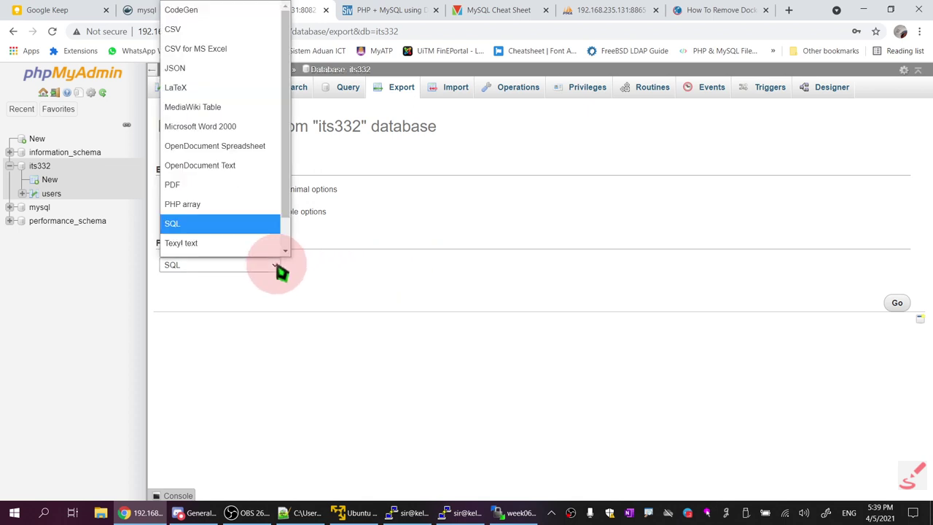
pyautogui.click(443, 274)
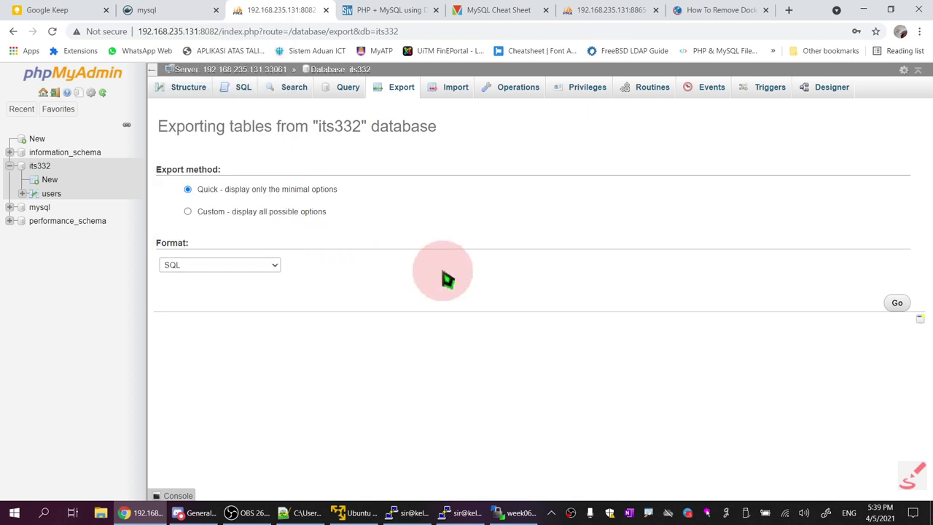
pyautogui.click(897, 304)
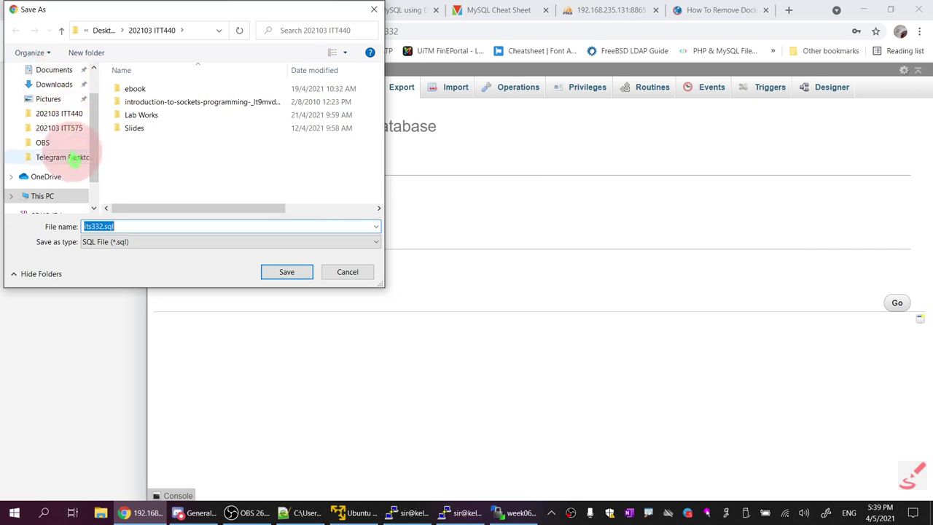
# Save the export as its332.sql on the Desktop
pyautogui.scroll(1, 73, 162)
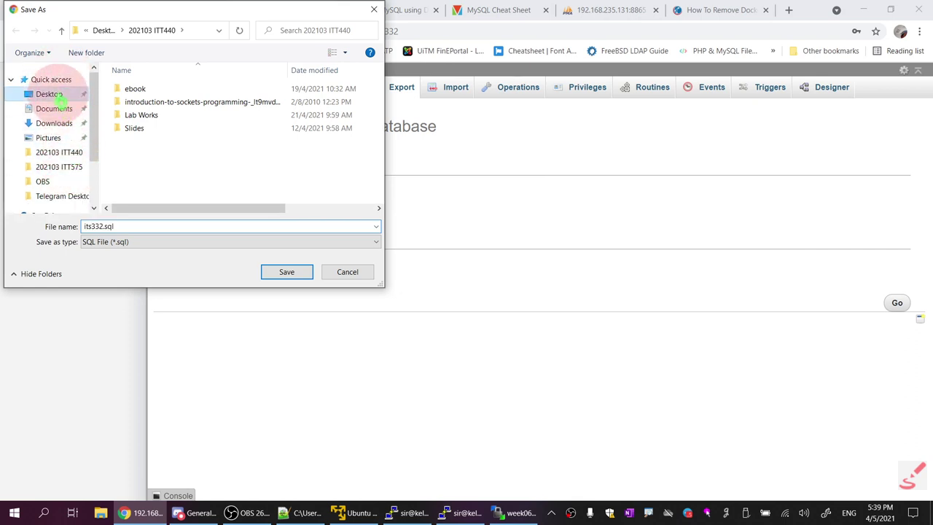
pyautogui.click(59, 102)
pyautogui.click(285, 271)
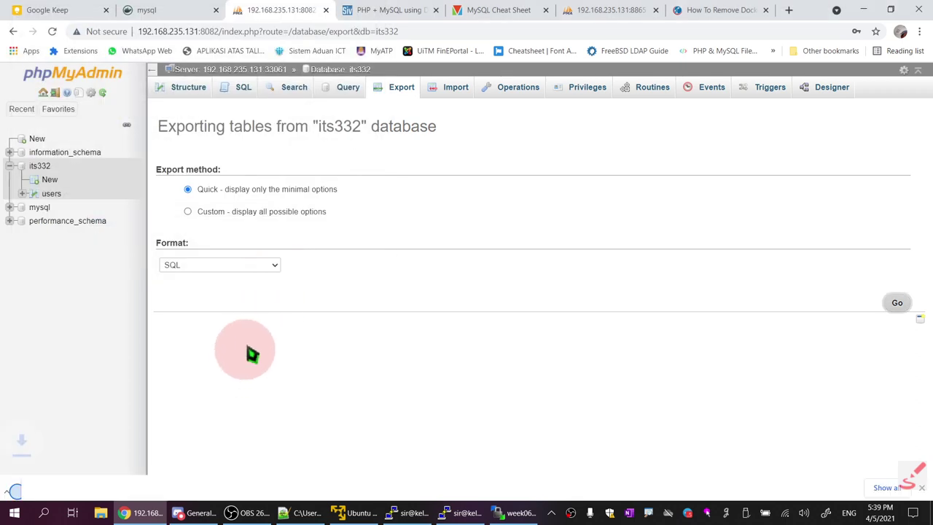
pyautogui.click(135, 487)
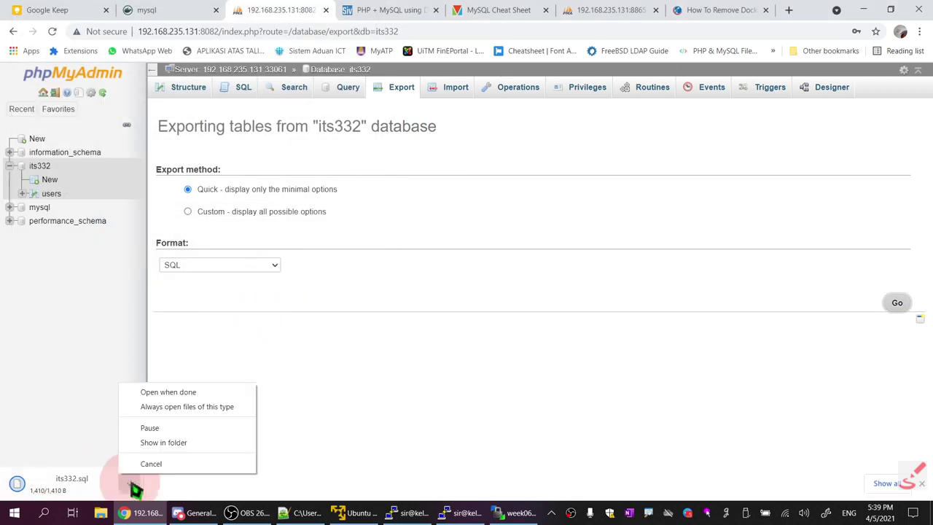
# Open the downloaded its332.sql in Notepad++ from its folder, read through it, and select all text
pyautogui.click(162, 444)
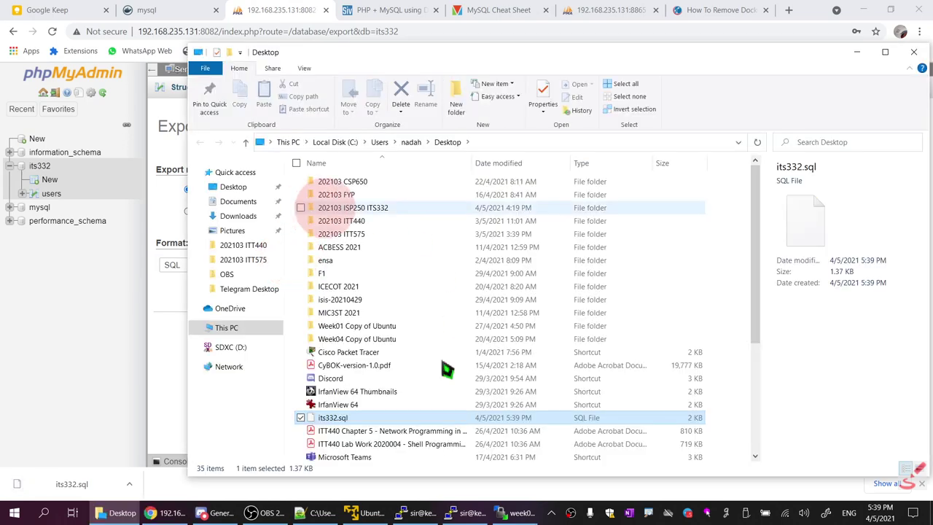
pyautogui.rightClick(359, 429)
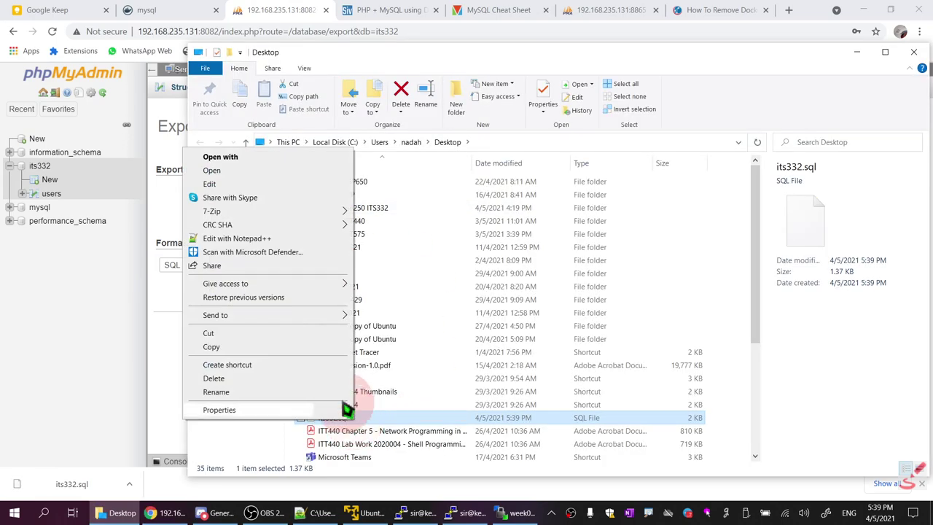
pyautogui.click(258, 240)
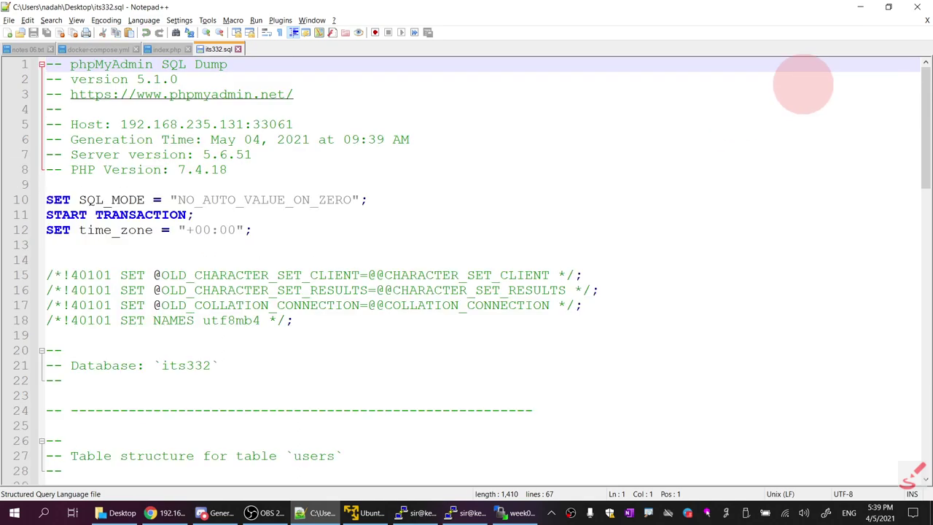
pyautogui.scroll(-5, 473, 357)
pyautogui.scroll(-16, 472, 357)
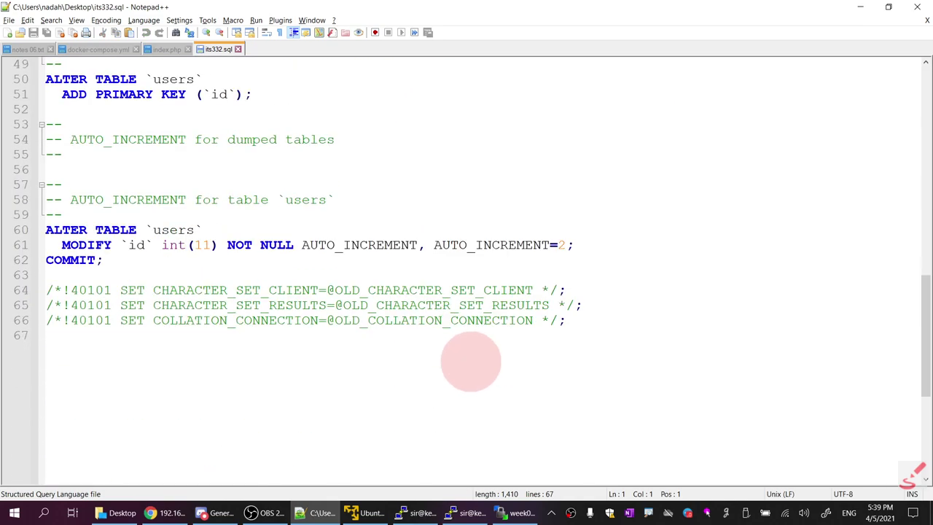
pyautogui.scroll(7, 472, 357)
pyautogui.scroll(14, 470, 361)
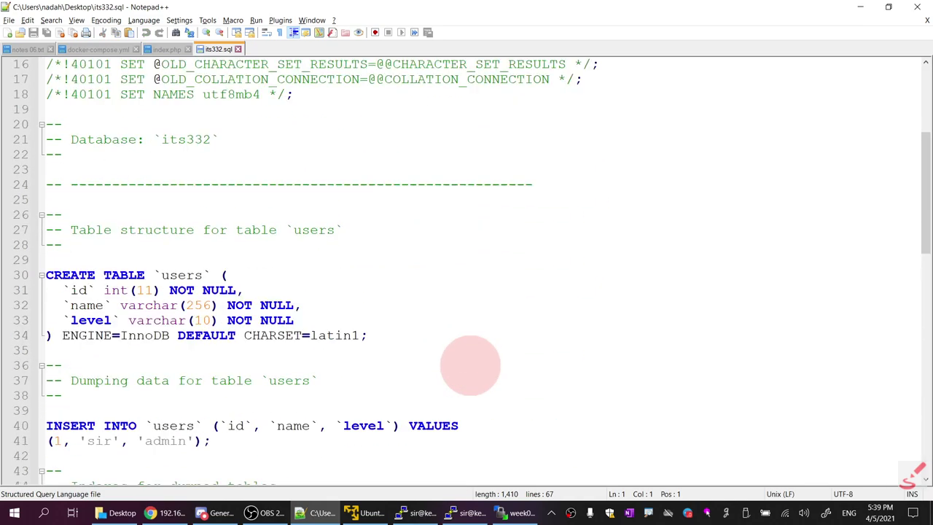
pyautogui.click(400, 306)
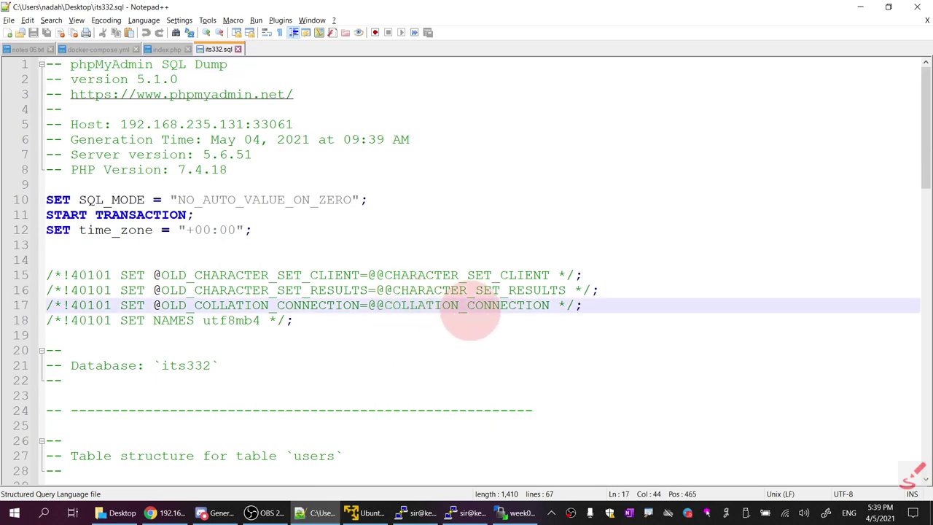
pyautogui.hotkey('ctrl', 'a')
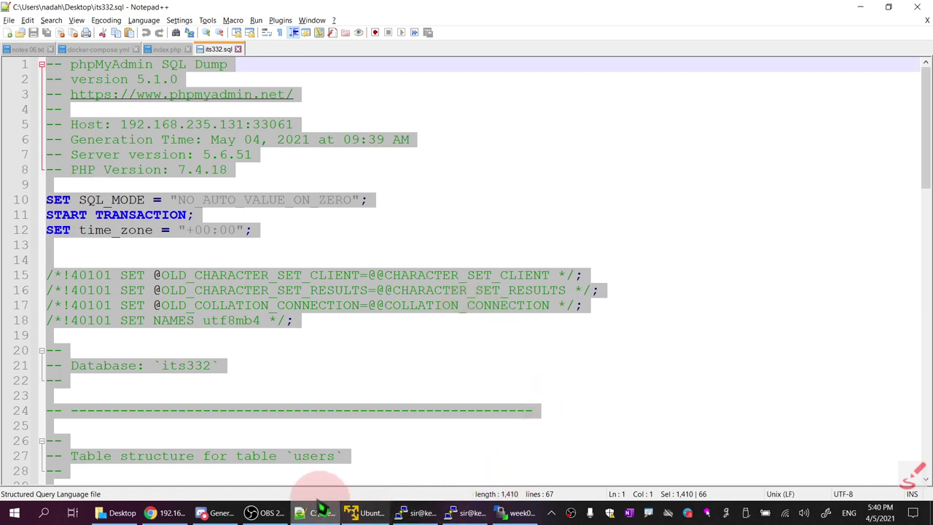
# Back on the test_db phpMyAdmin page, log in again using the suggested development user
pyautogui.click(169, 513)
pyautogui.click(599, 11)
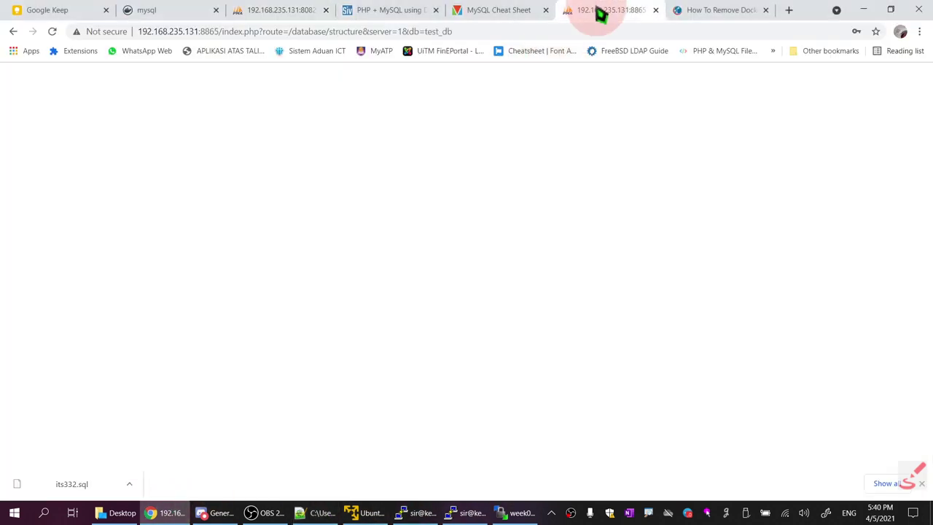
pyautogui.click(244, 86)
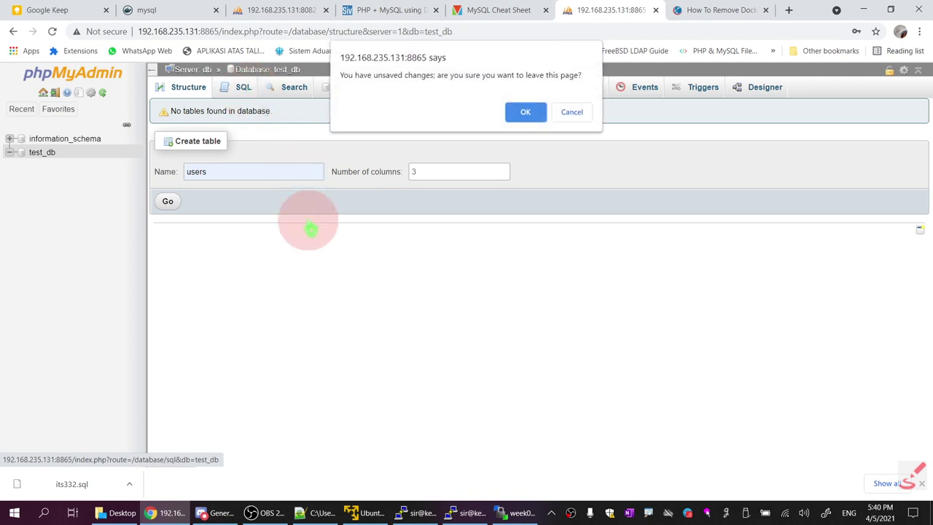
pyautogui.click(536, 121)
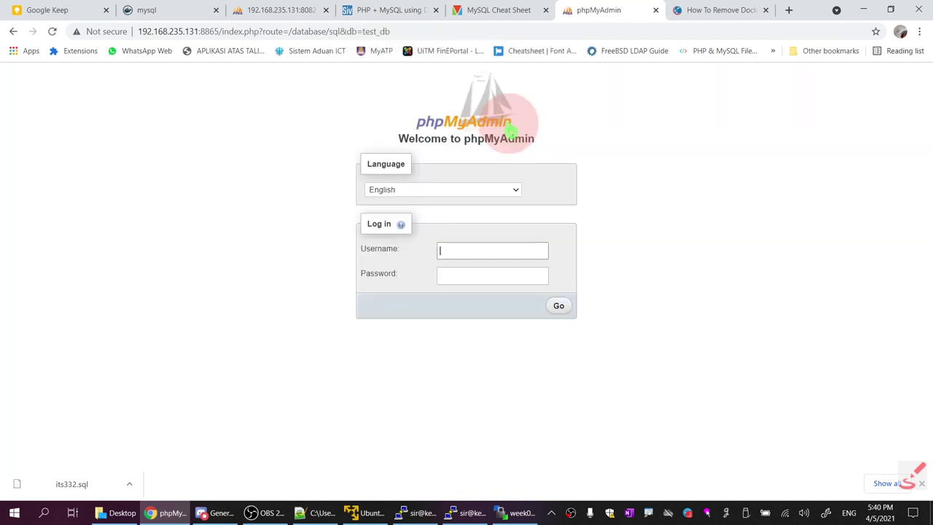
pyautogui.click(474, 249)
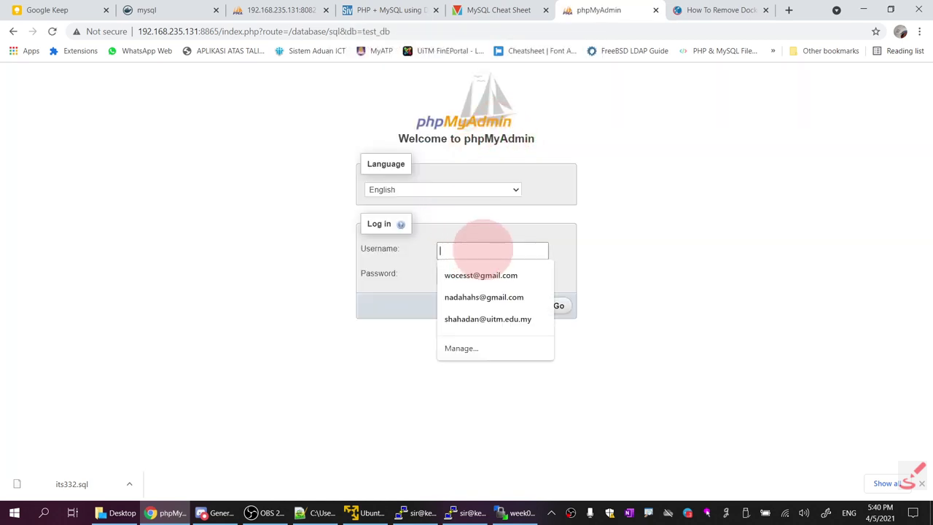
pyautogui.write('devuser')
pyautogui.click(484, 277)
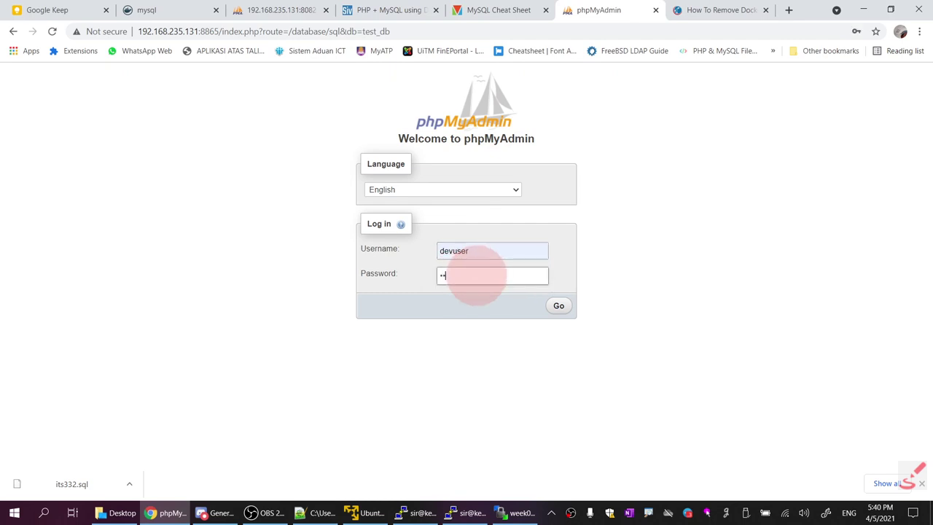
pyautogui.press('Return')
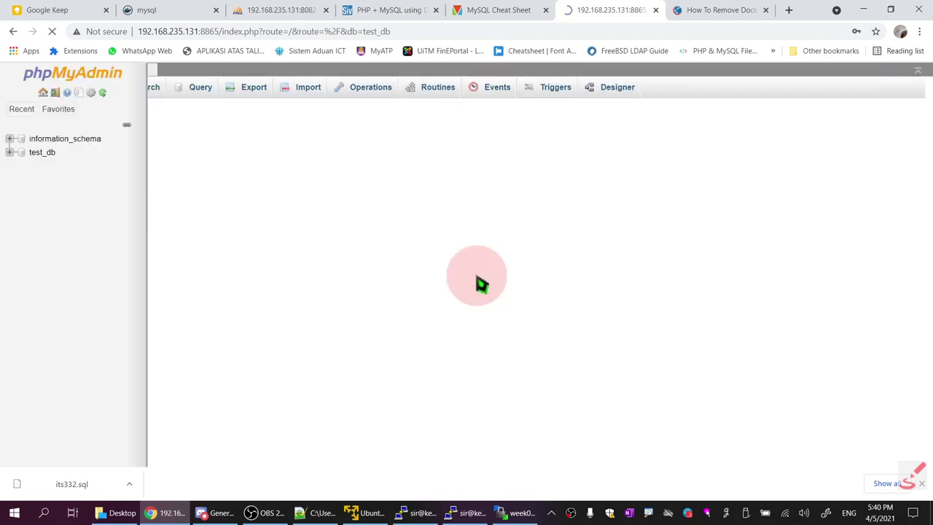
# Paste the its332.sql dump into test_db's SQL editor and run it
pyautogui.click(245, 95)
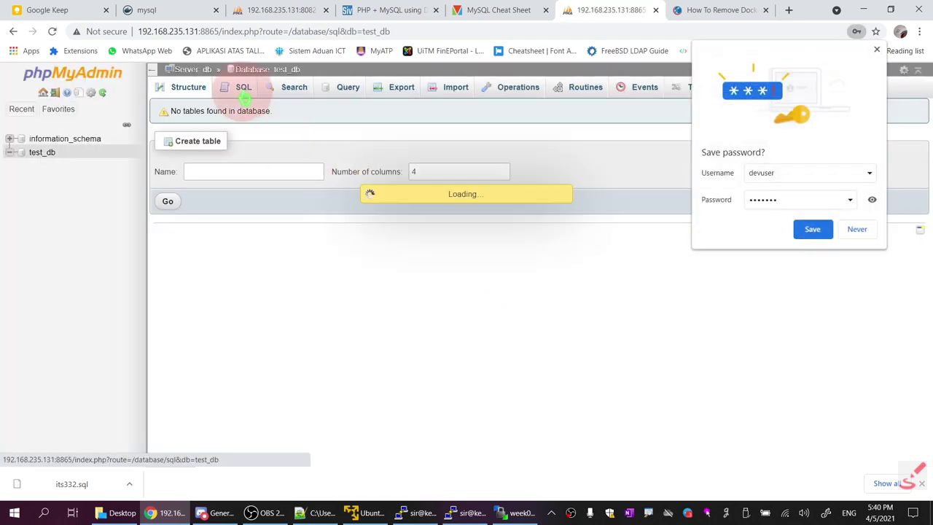
pyautogui.click(305, 226)
pyautogui.hotkey('ctrl', 'v')
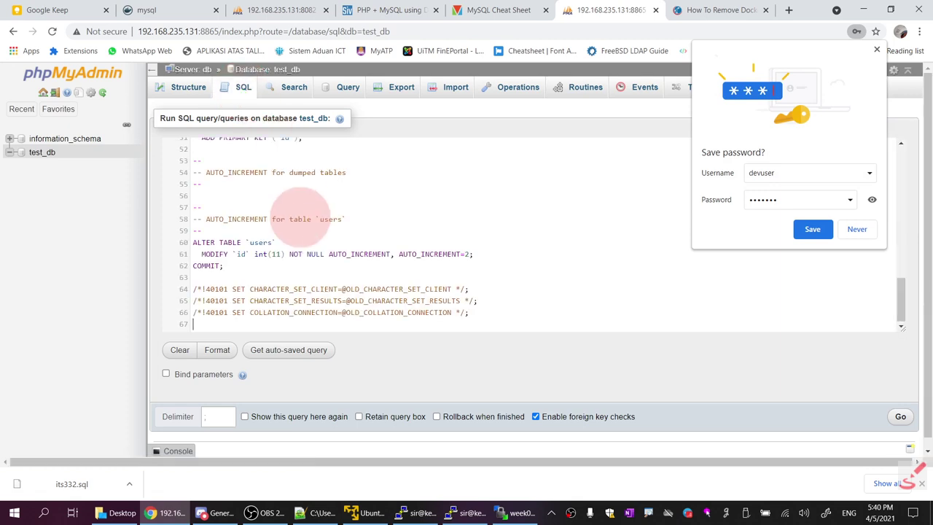
pyautogui.click(877, 48)
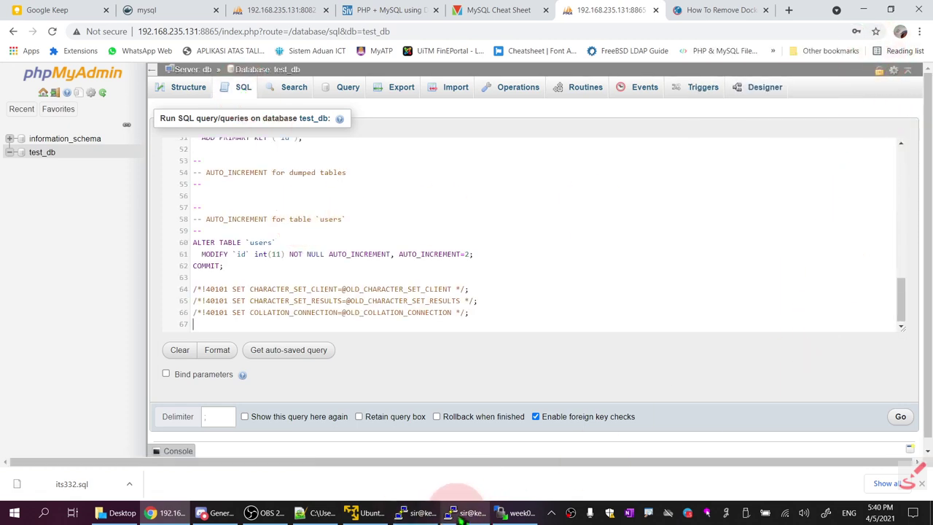
pyautogui.click(321, 512)
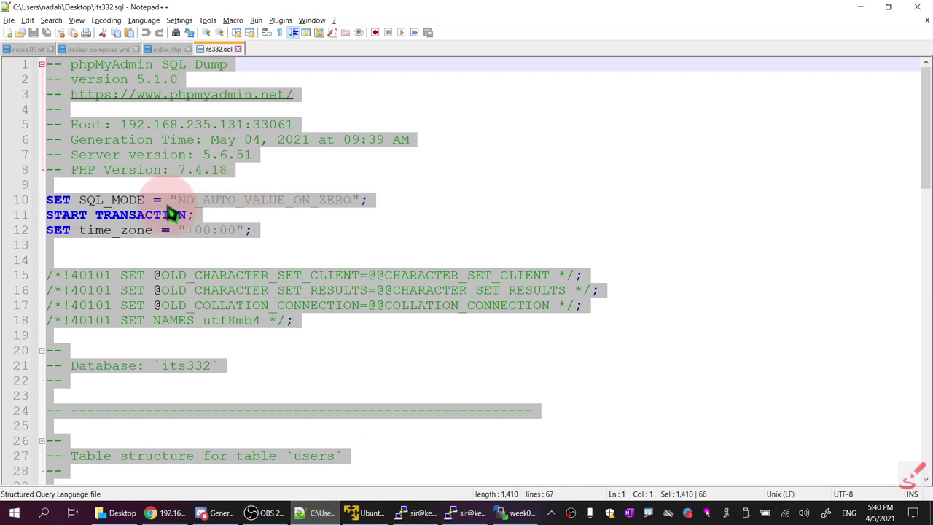
pyautogui.click(167, 513)
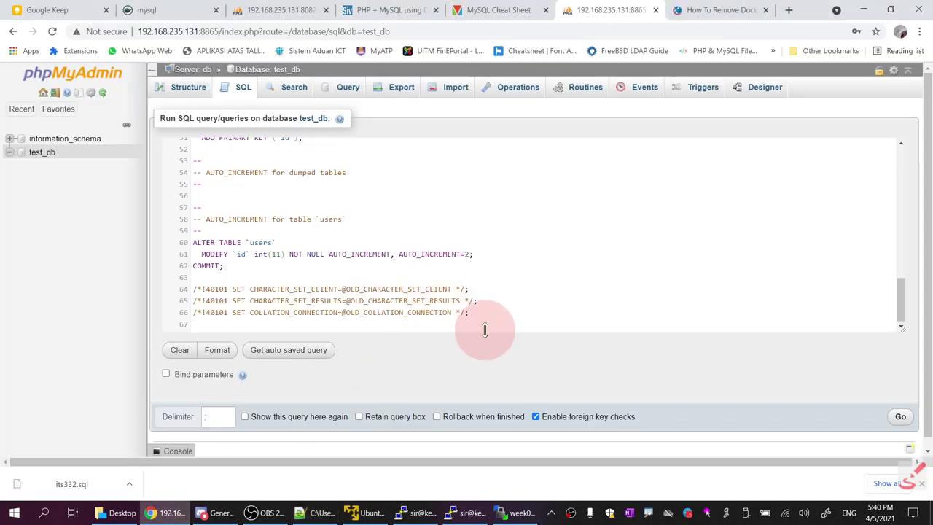
pyautogui.scroll(8, 515, 246)
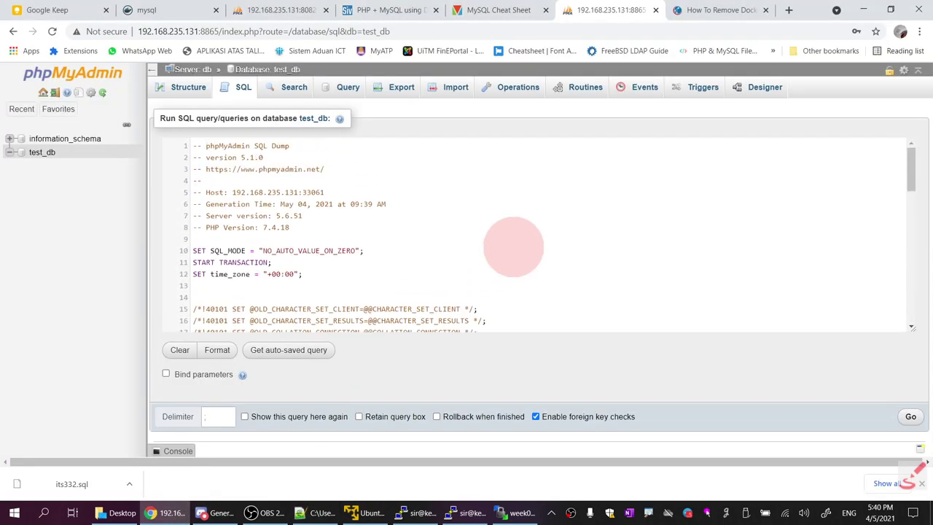
pyautogui.scroll(-8, 513, 246)
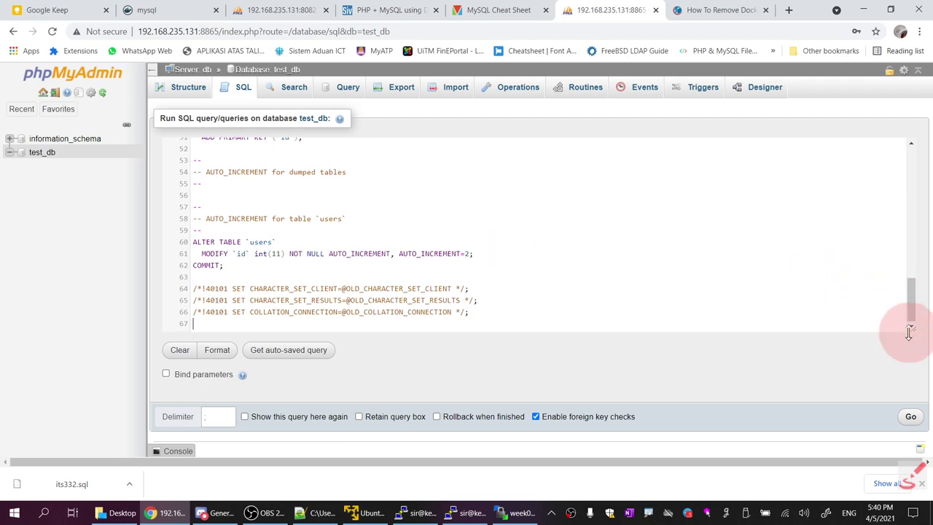
pyautogui.click(910, 416)
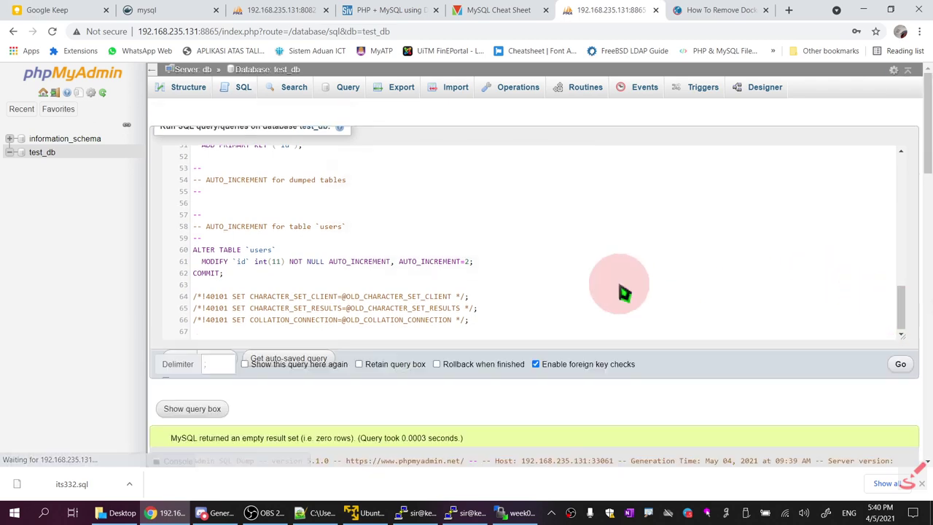
# Browse the new users table in test_db, showing the row (1, sir, admin)
pyautogui.scroll(-15, 633, 290)
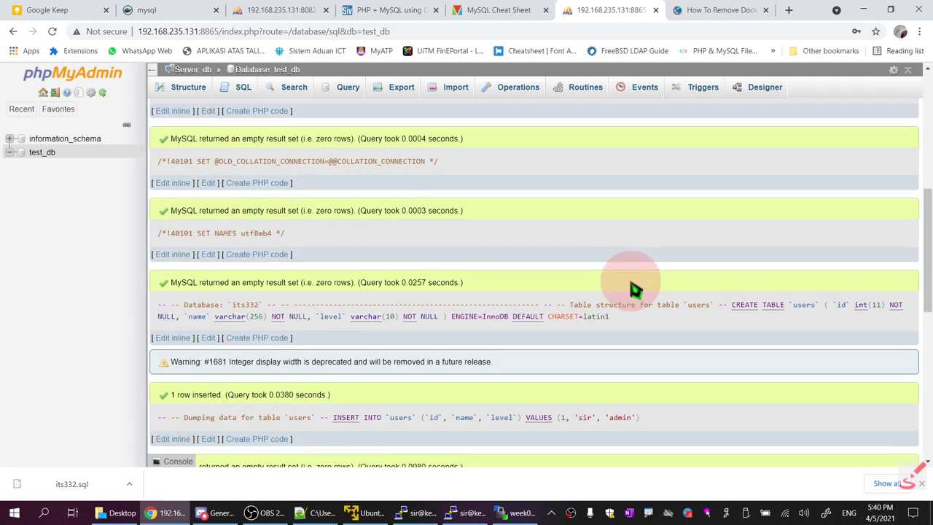
pyautogui.scroll(-3, 634, 290)
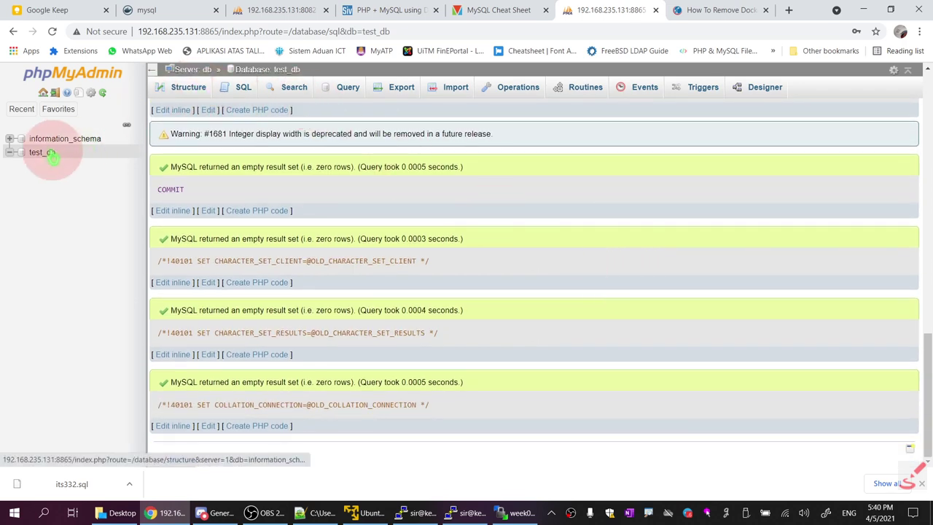
pyautogui.click(50, 153)
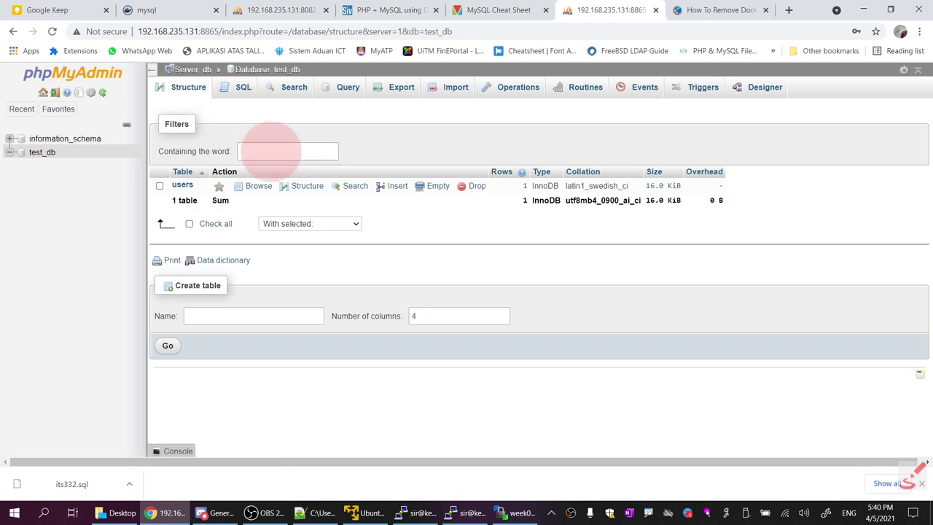
pyautogui.click(255, 187)
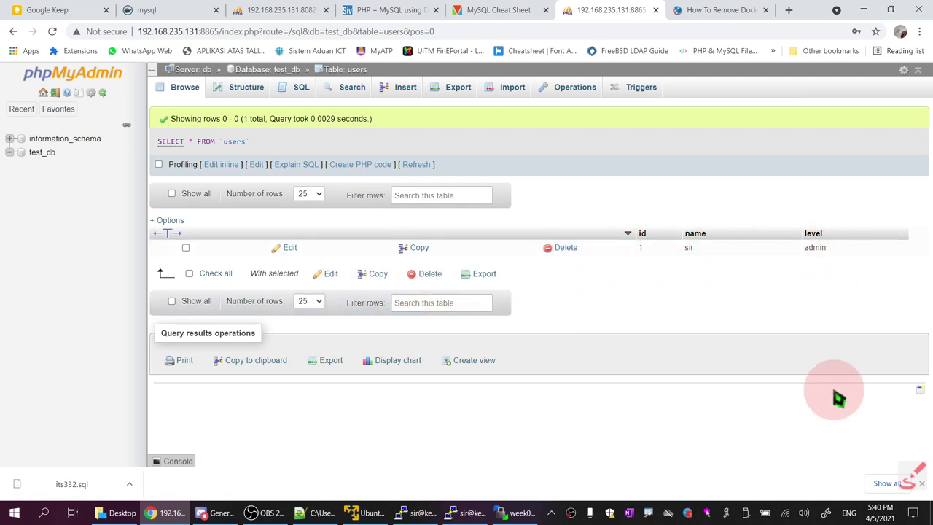
# Minimize the browser, Notepad++, explorer and terminal windows, then launch Navicat for MySQL from the desktop
pyautogui.click(870, 12)
pyautogui.click(871, 9)
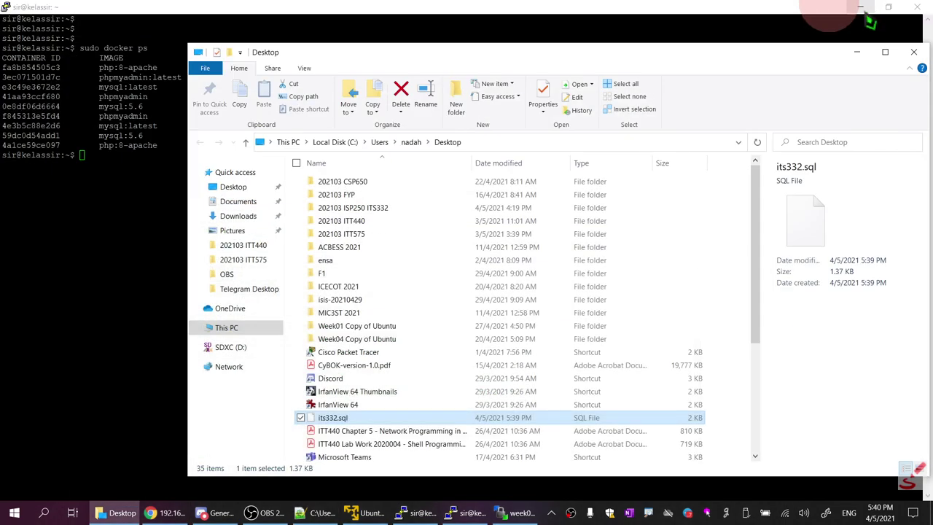
pyautogui.click(861, 52)
pyautogui.click(863, 8)
pyautogui.click(863, 8)
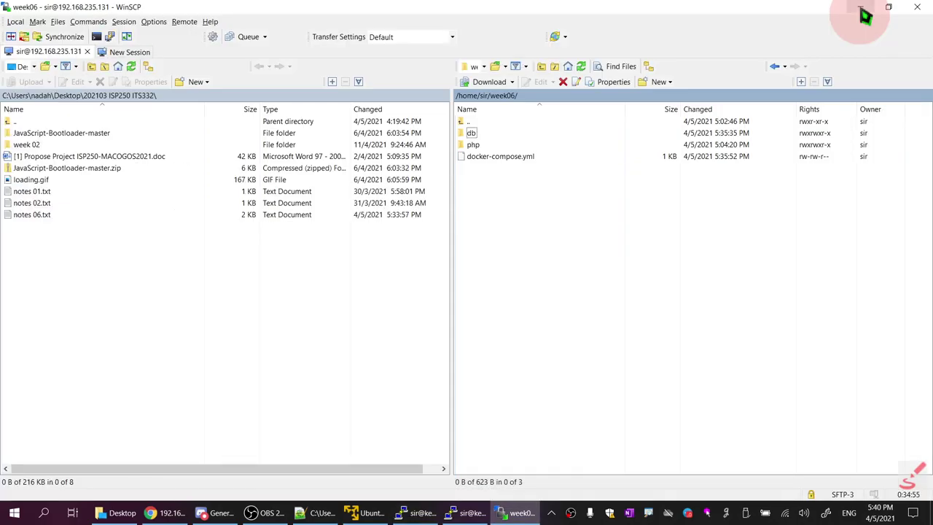
pyautogui.click(863, 9)
pyautogui.click(890, 7)
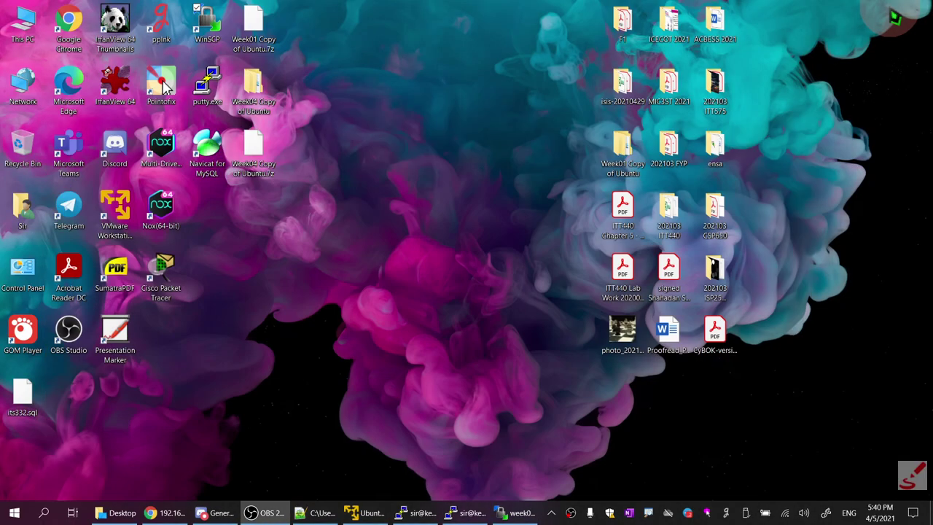
pyautogui.click(207, 169)
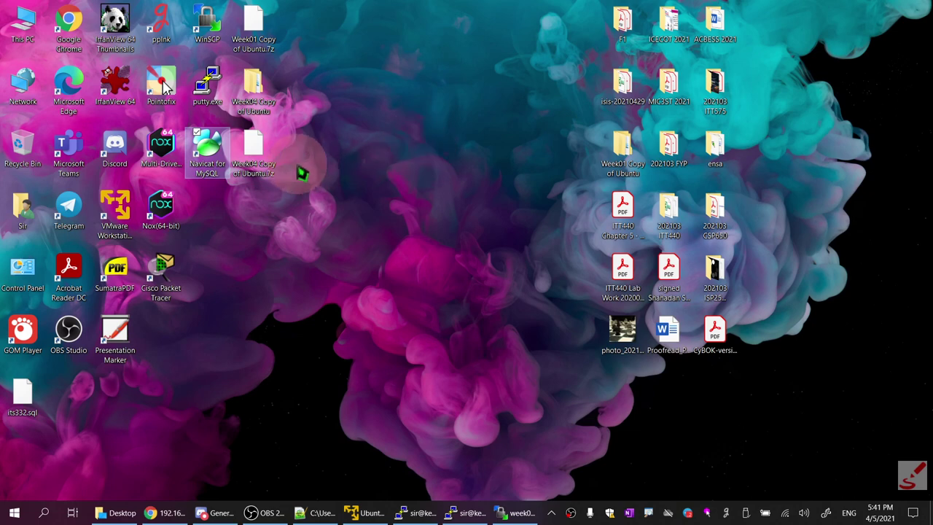
pyautogui.doubleClick(219, 162)
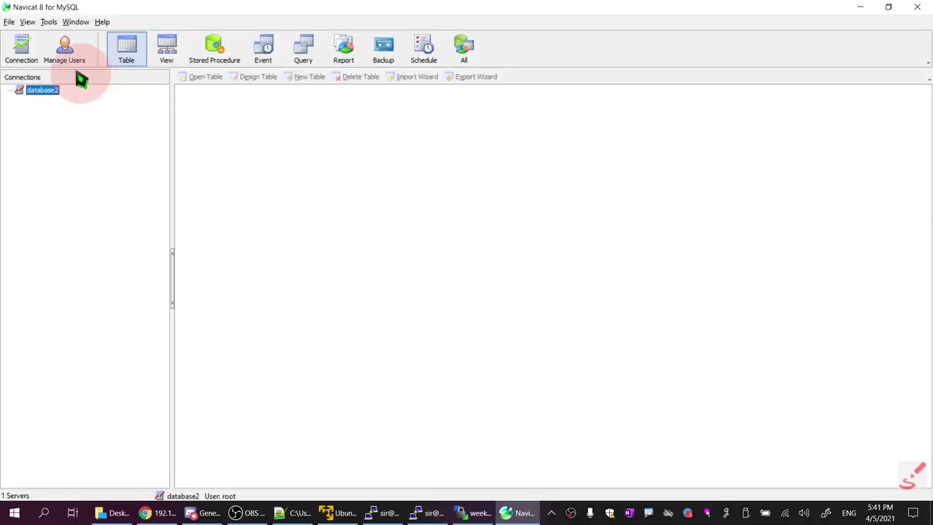
# Create connection week06 to 192.168.253.131:33065 as root with the compose root password, and connect
pyautogui.click(21, 47)
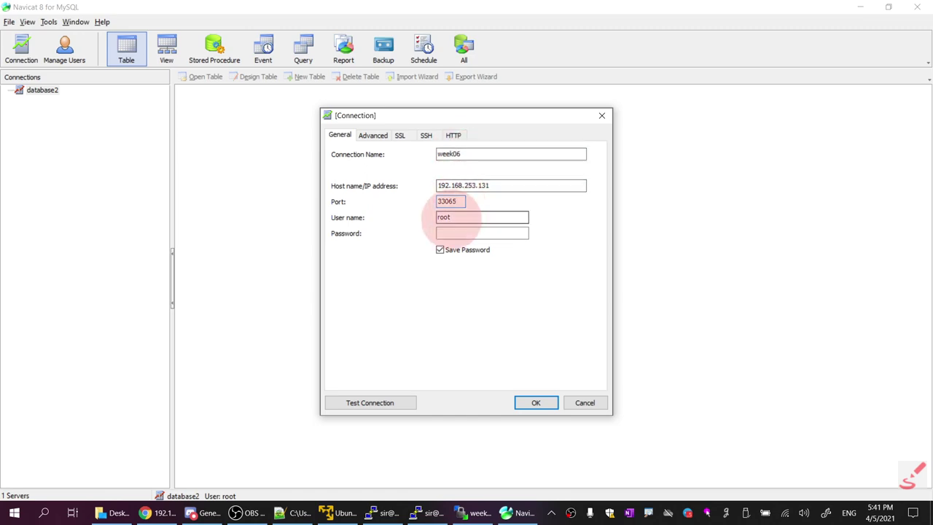
pyautogui.click(293, 513)
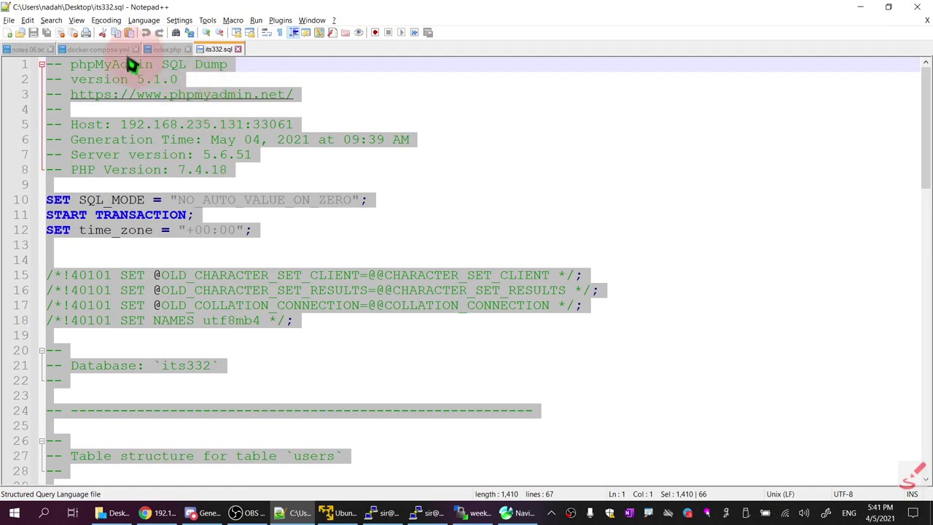
pyautogui.click(101, 49)
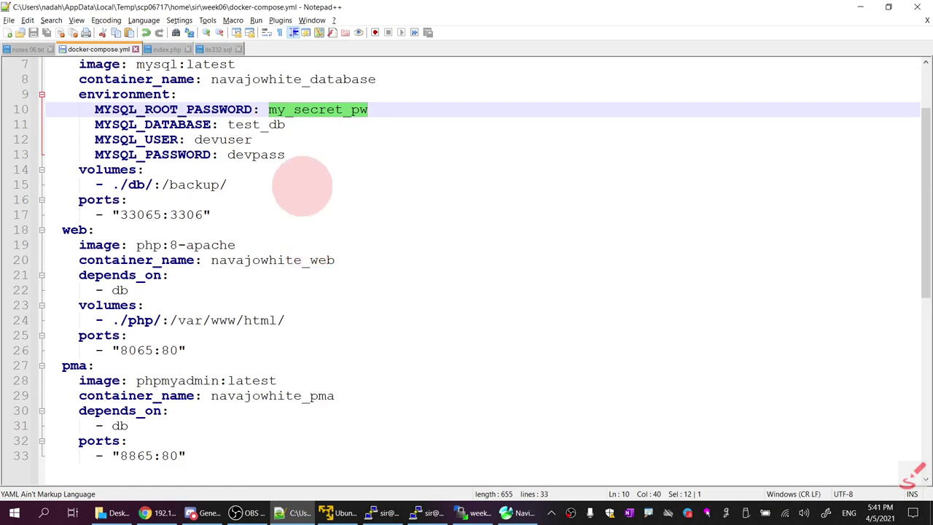
pyautogui.rightClick(324, 108)
pyautogui.click(348, 124)
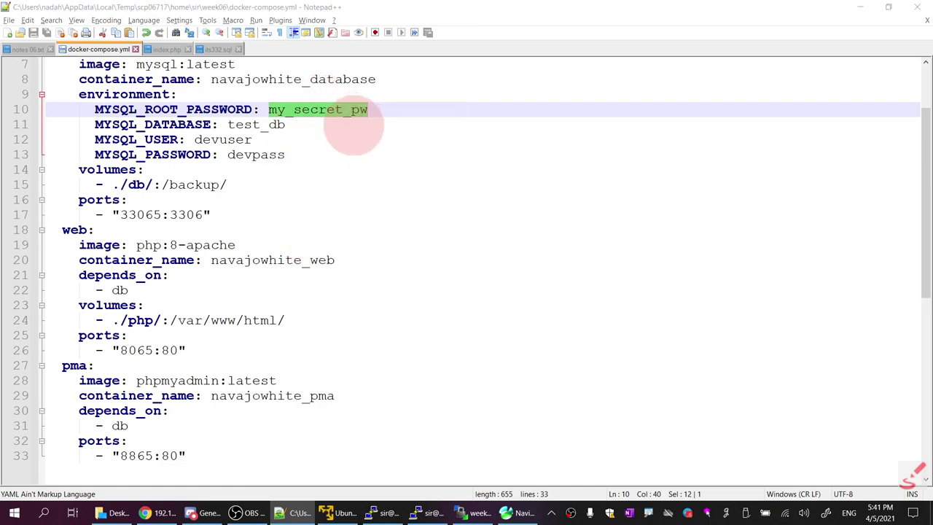
pyautogui.hotkey('alt', 'Tab')
pyautogui.click(458, 233)
pyautogui.hotkey('ctrl', 'v')
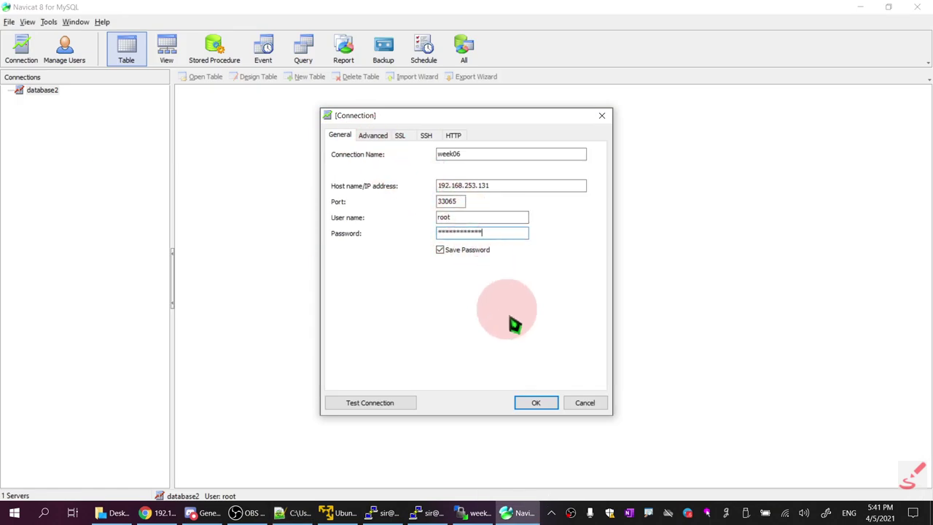
pyautogui.click(528, 404)
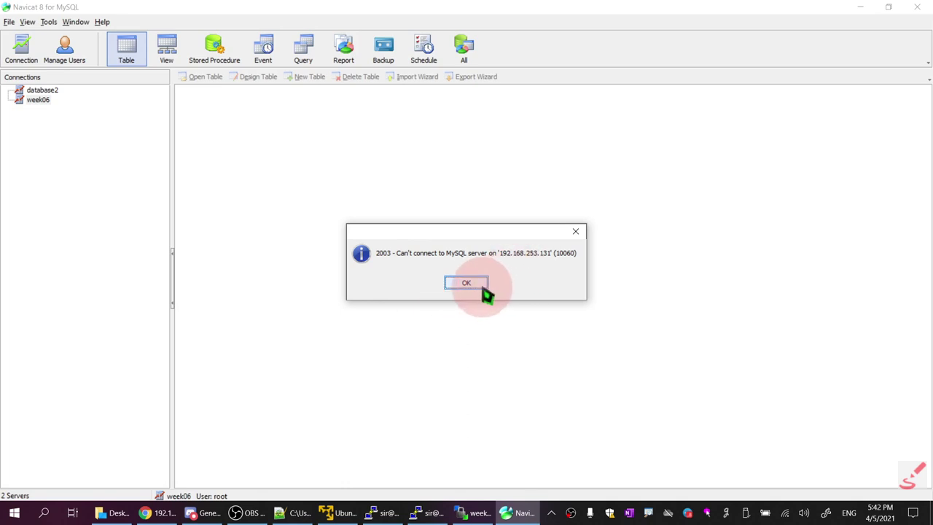
# Dismiss the Navicat connection error and open a new blank Chrome tab beside the Docker cleanup guide
pyautogui.click(475, 287)
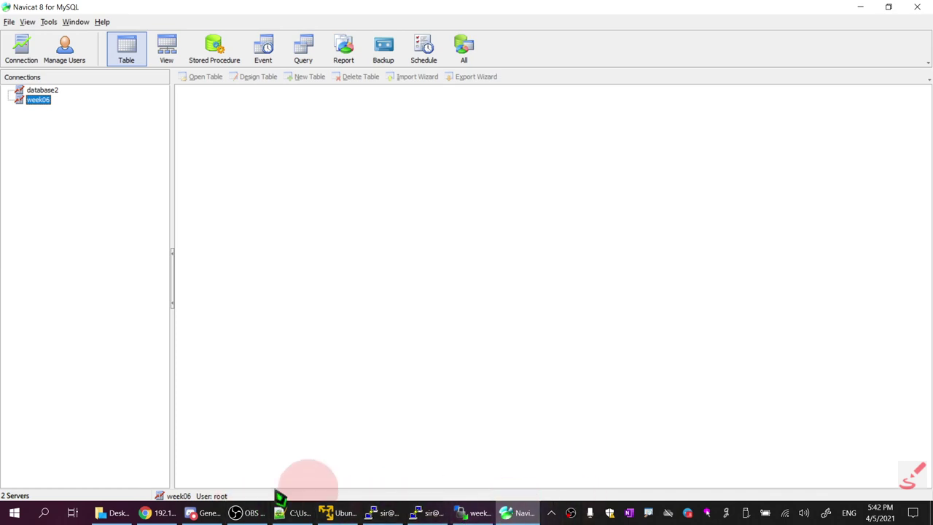
pyautogui.click(172, 514)
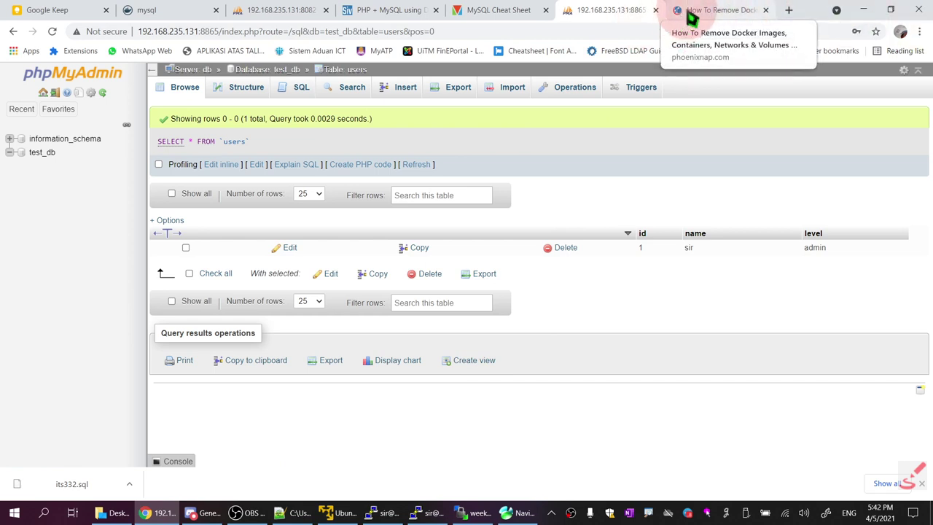
pyautogui.click(691, 17)
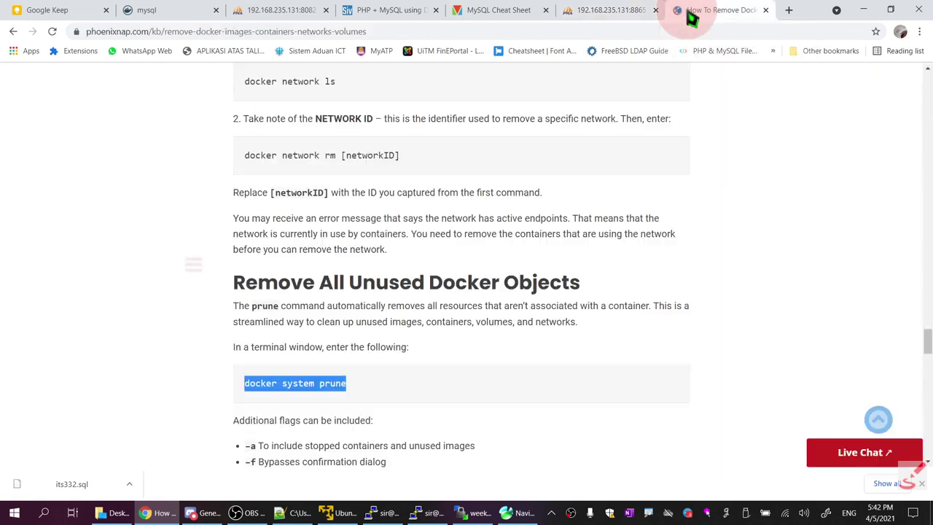
pyautogui.click(790, 11)
pyautogui.click(689, 33)
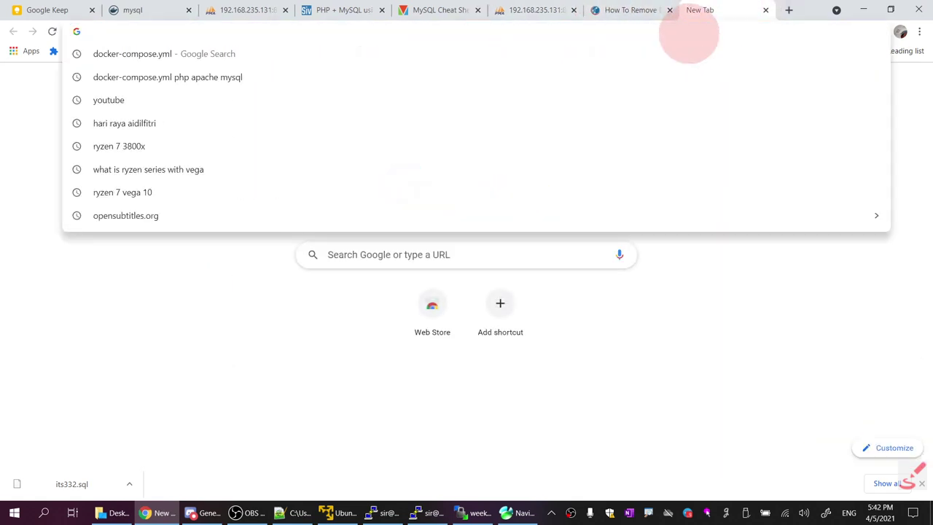
# Search Google for 'mysql native password' and glance over the results
pyautogui.write('na')
pyautogui.press('BackSpace')
pyautogui.press('BackSpace')
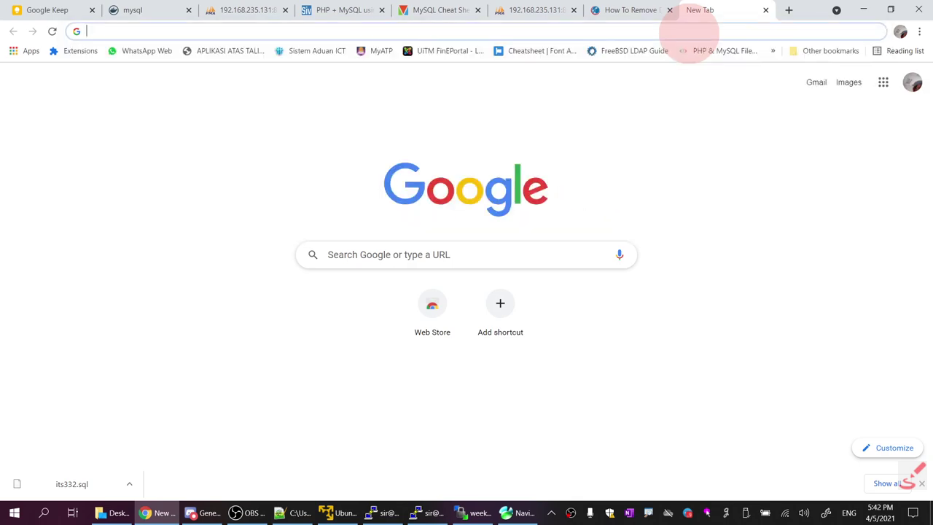
pyautogui.write('mysql native')
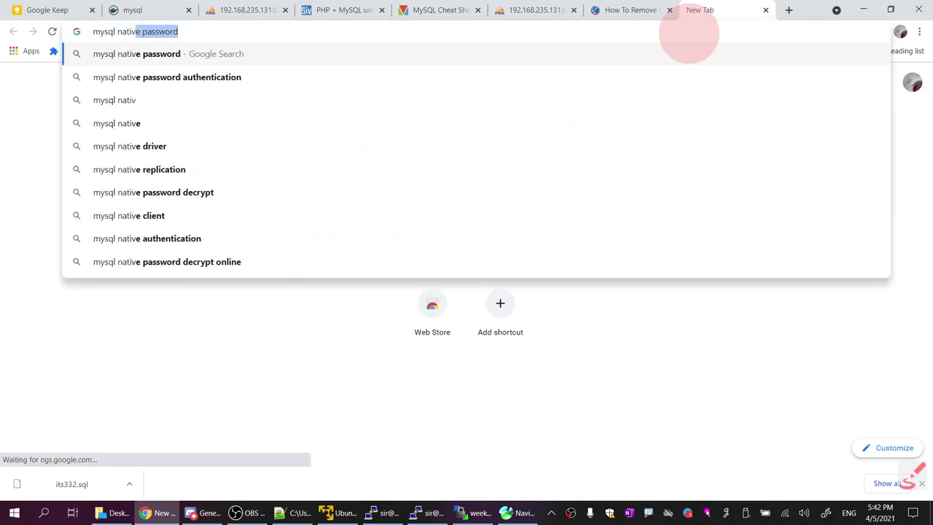
pyautogui.press('End')
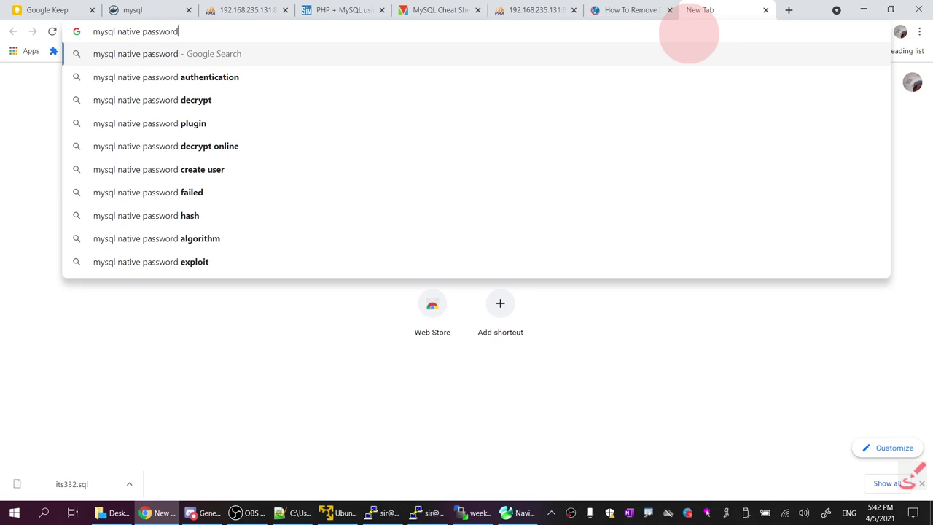
pyautogui.press('Return')
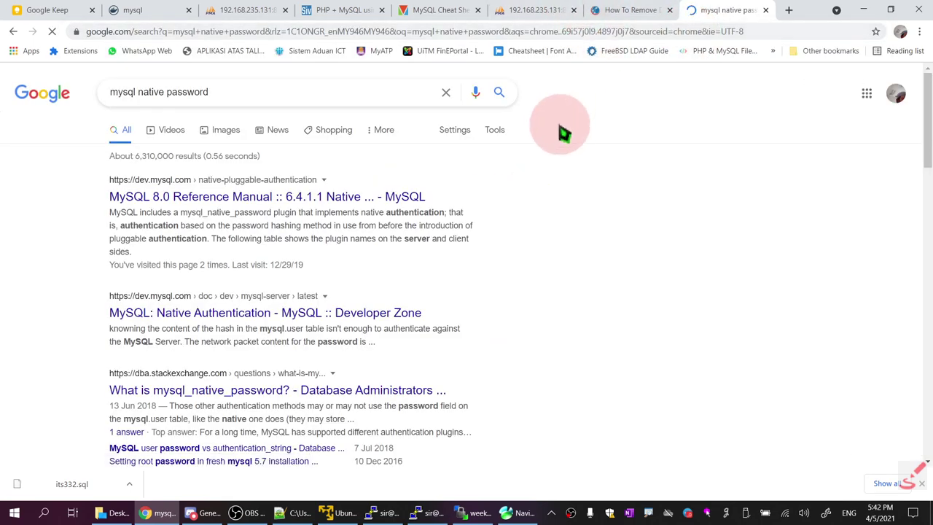
pyautogui.scroll(-3, 495, 188)
pyautogui.scroll(3, 496, 188)
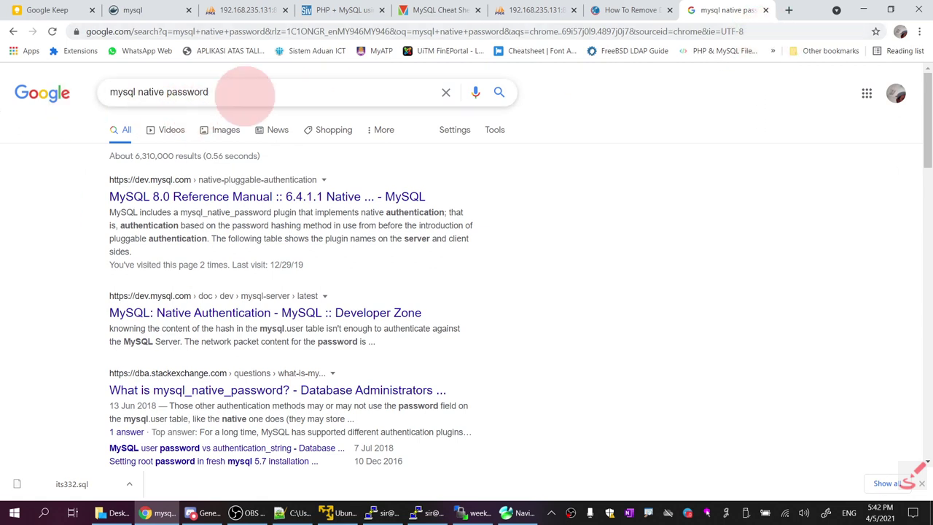
# Search 'grant database to user mysql with native password authentication' and open the dba.stackexchange result
pyautogui.moveTo(243, 93); pyautogui.dragTo(37, 92)
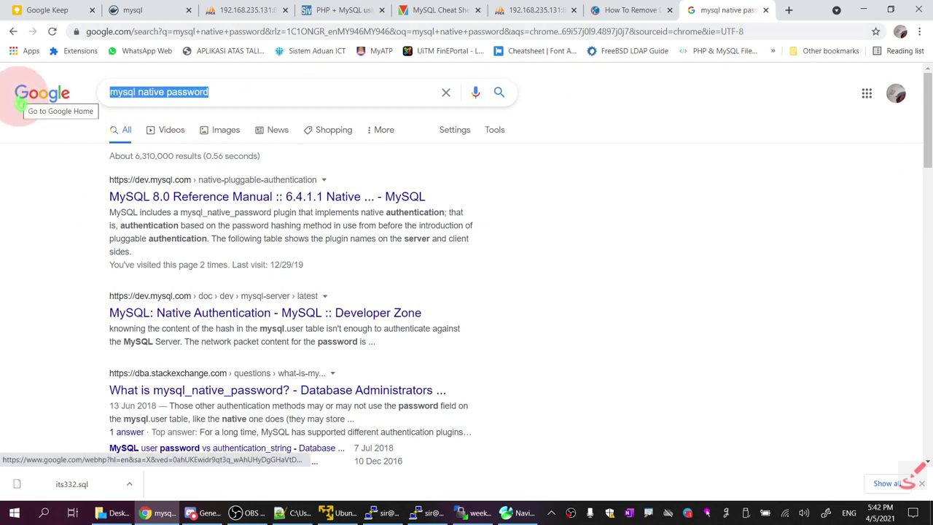
pyautogui.write('grant')
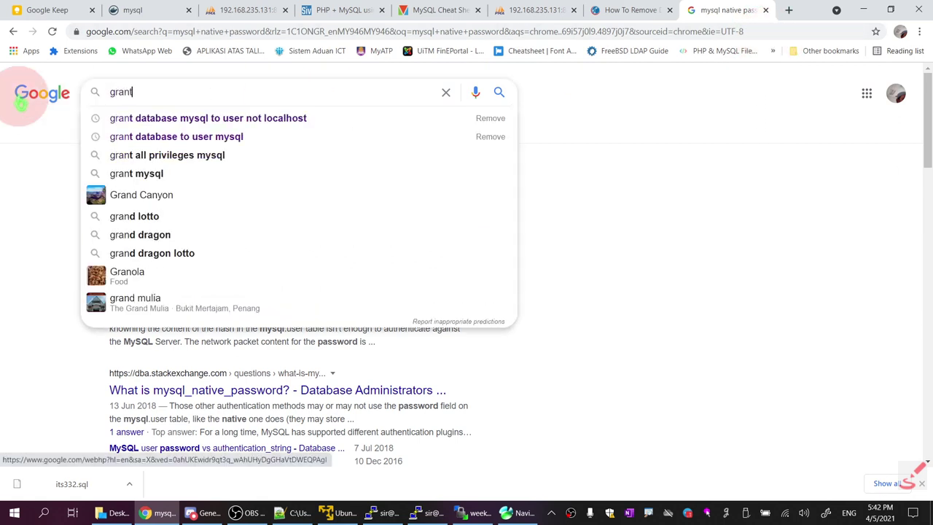
pyautogui.press('Down')
pyautogui.press('Down')
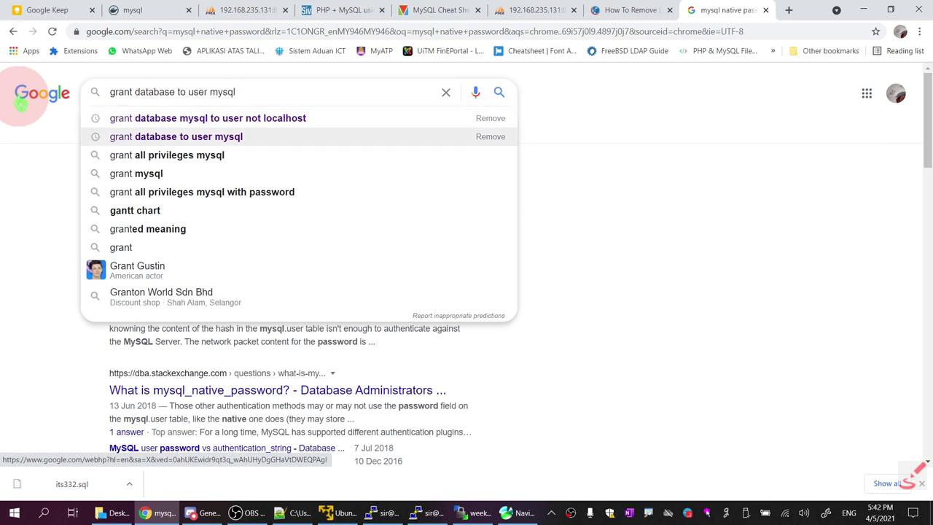
pyautogui.write('with nati')
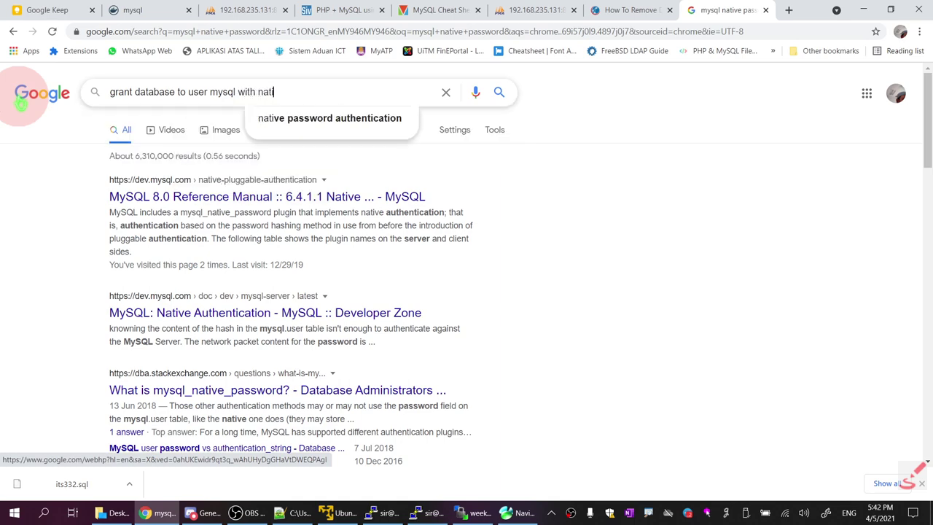
pyautogui.press('Down')
pyautogui.press('Return')
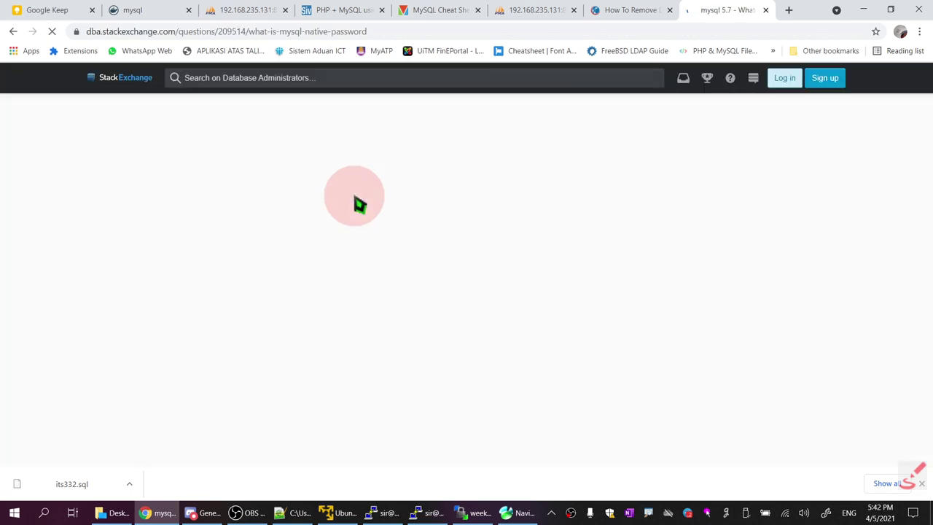
# Read through the mysql_native_password answer comparing ALTER USER commands, then go back to Google
pyautogui.scroll(-2, 356, 202)
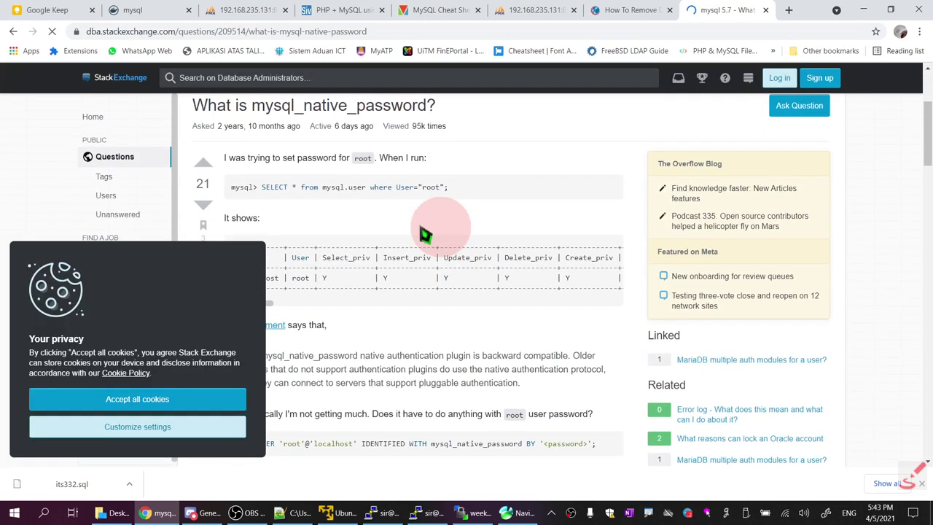
pyautogui.scroll(-3, 483, 237)
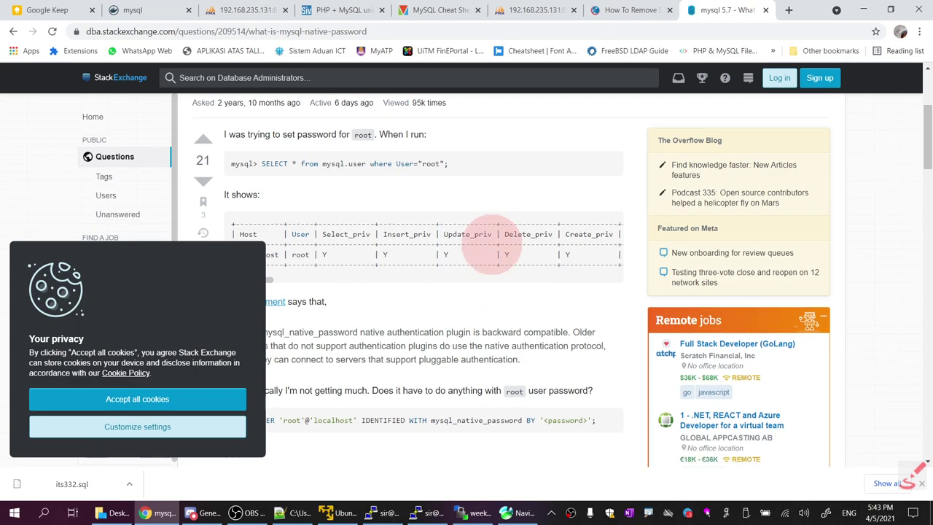
pyautogui.scroll(-2, 495, 253)
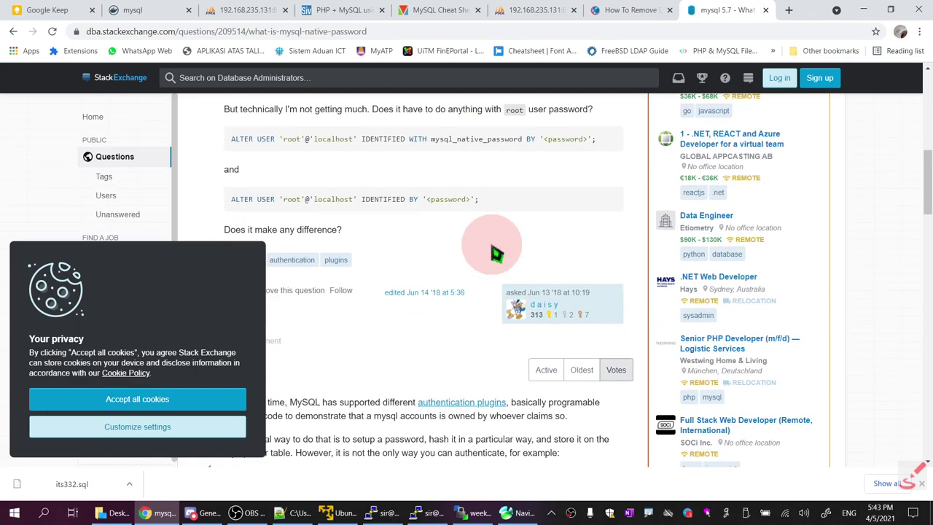
pyautogui.scroll(-8, 496, 253)
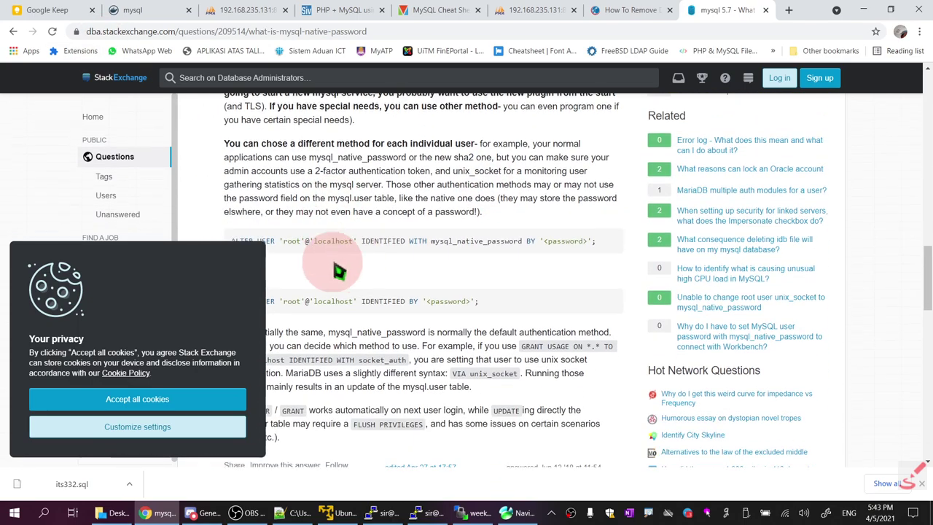
pyautogui.scroll(-10, 407, 264)
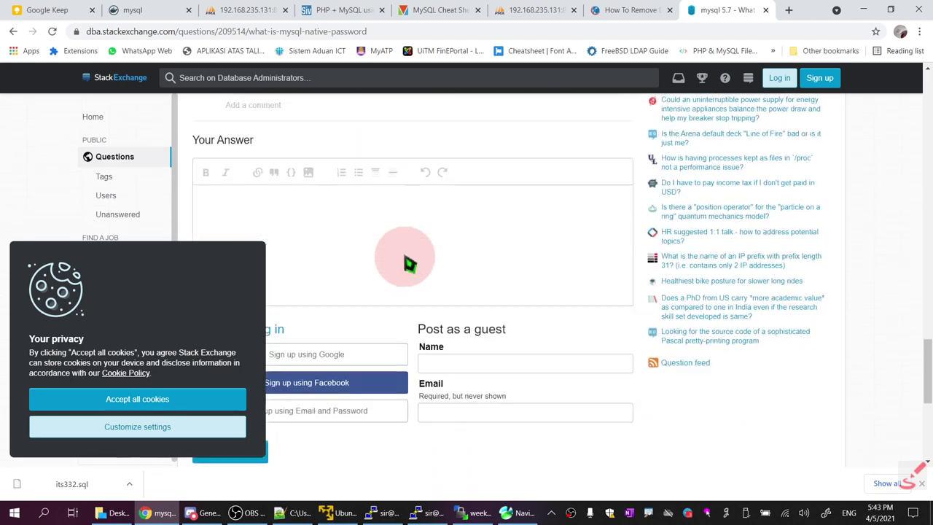
pyautogui.scroll(-1, 406, 265)
pyautogui.click(13, 32)
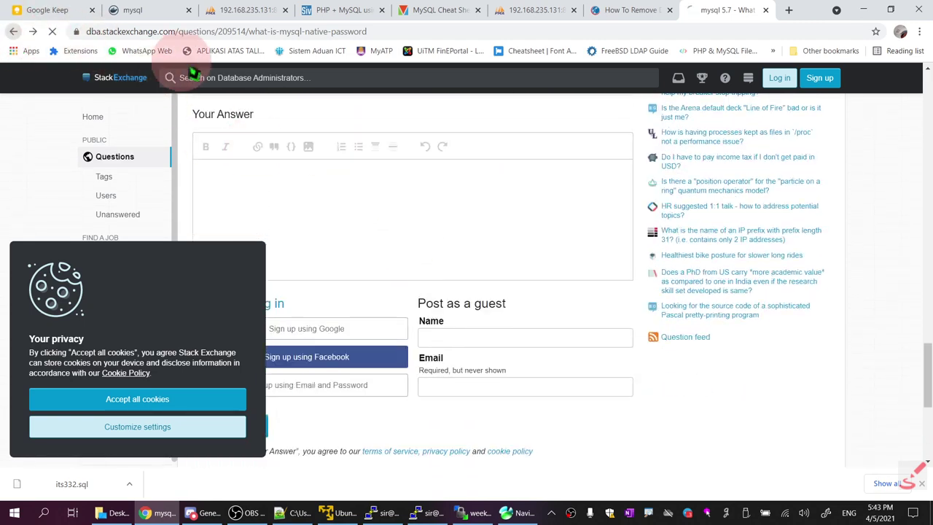
# Search Google for 'grant user to database mysql'
pyautogui.moveTo(406, 95); pyautogui.dragTo(35, 86)
pyautogui.write('grant user ')
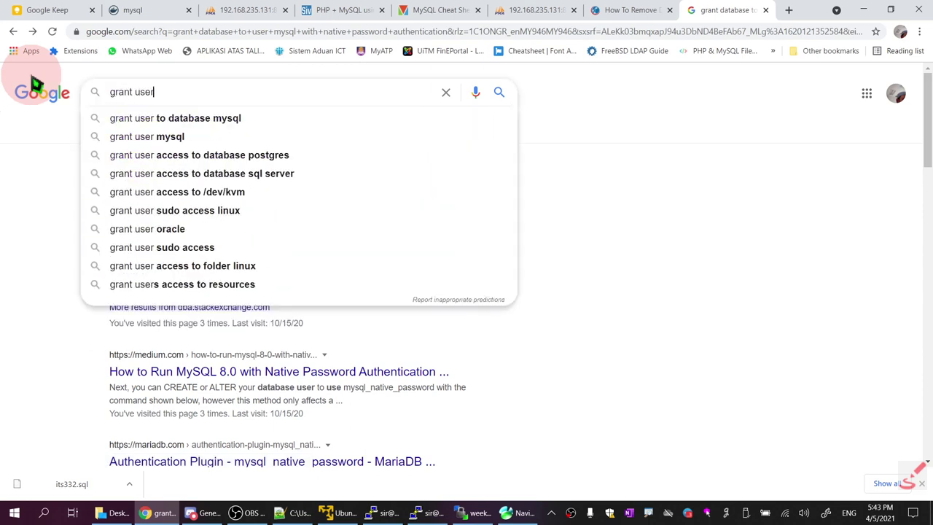
pyautogui.write('to data')
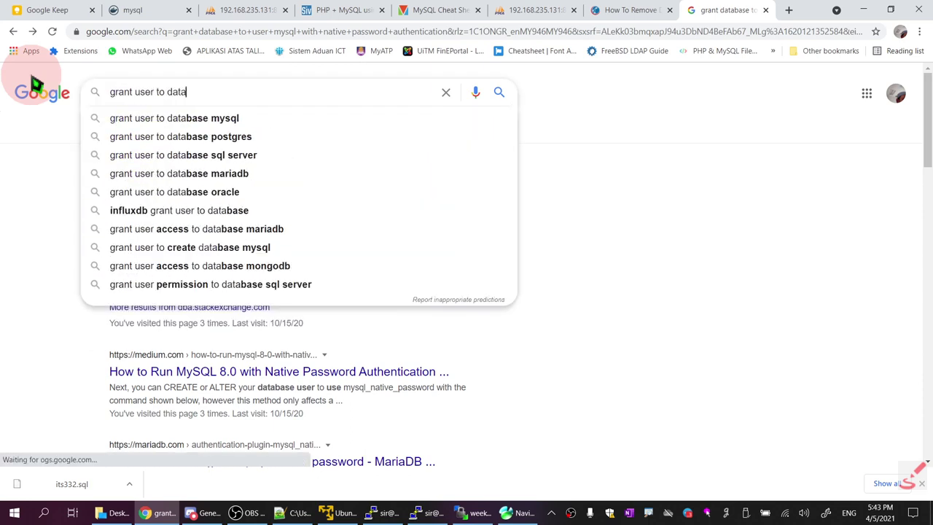
pyautogui.write('base mysql')
pyautogui.press('Return')
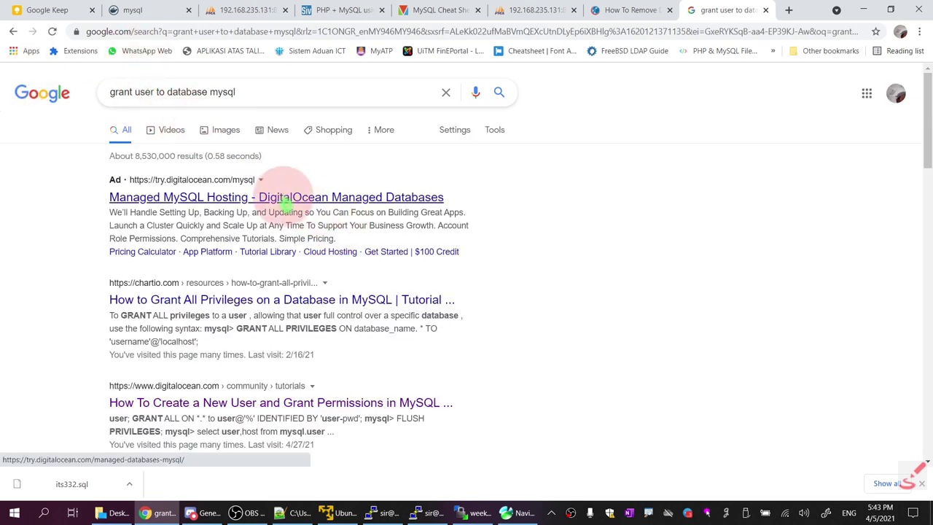
# Read Chartio's GRANT ALL PRIVILEGES tutorial, then return to the search results
pyautogui.click(333, 300)
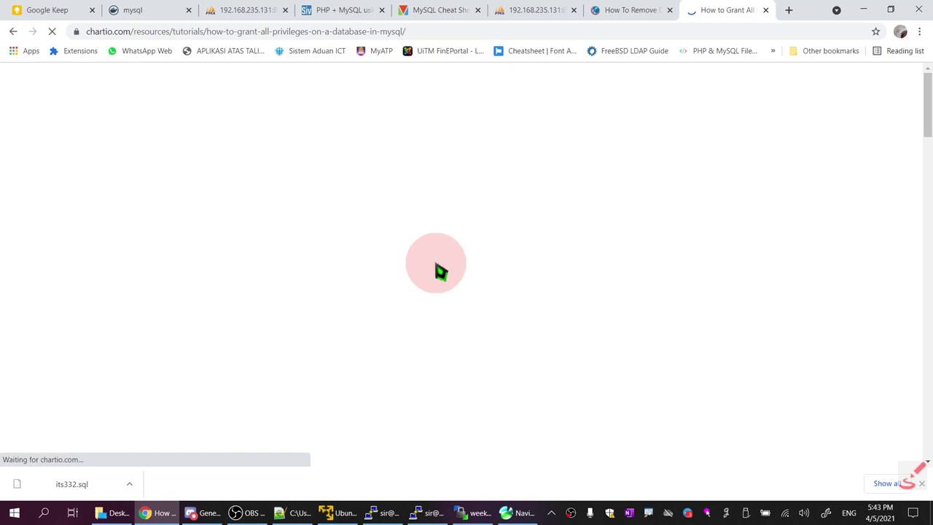
pyautogui.scroll(-7, 440, 271)
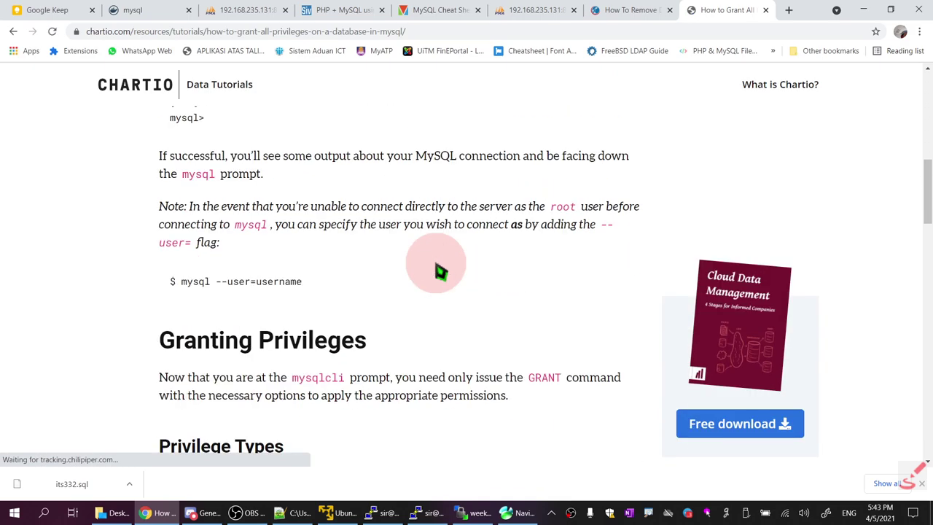
pyautogui.scroll(2, 440, 272)
pyautogui.scroll(-4, 441, 271)
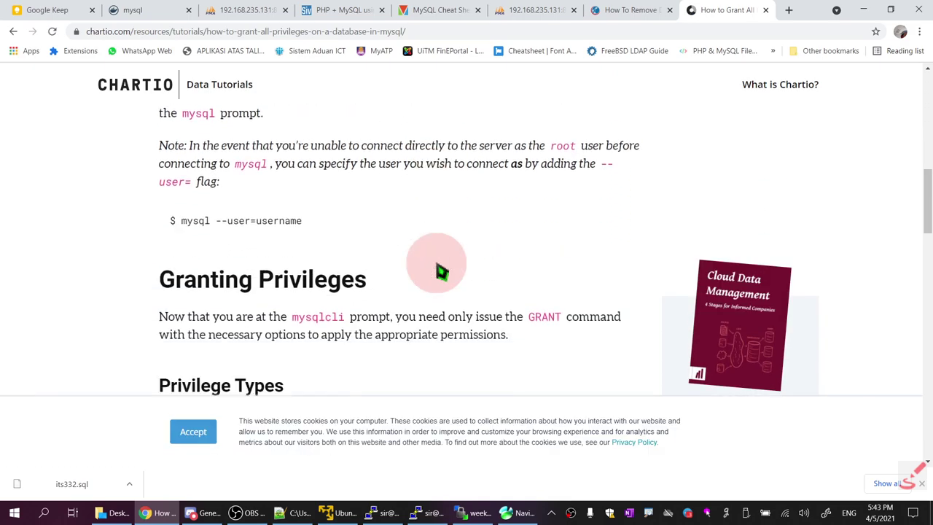
pyautogui.scroll(-6, 441, 272)
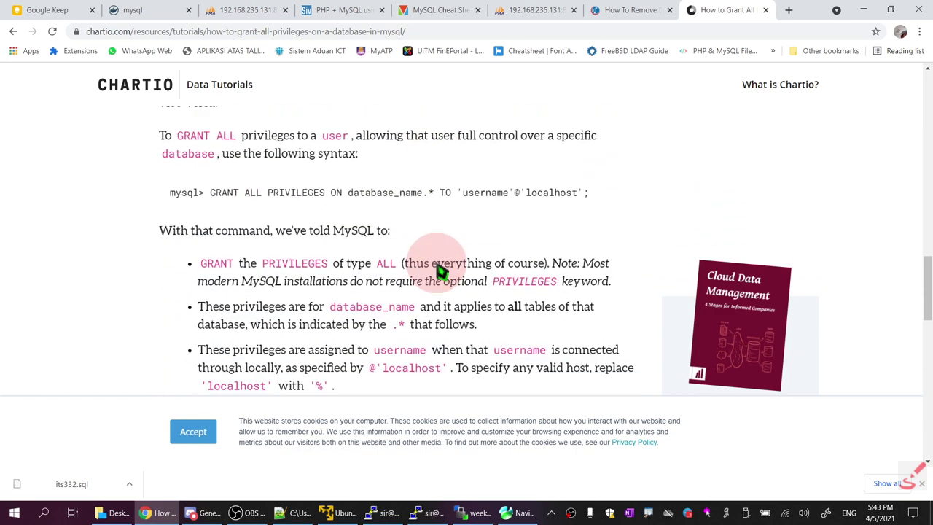
pyautogui.scroll(-7, 441, 271)
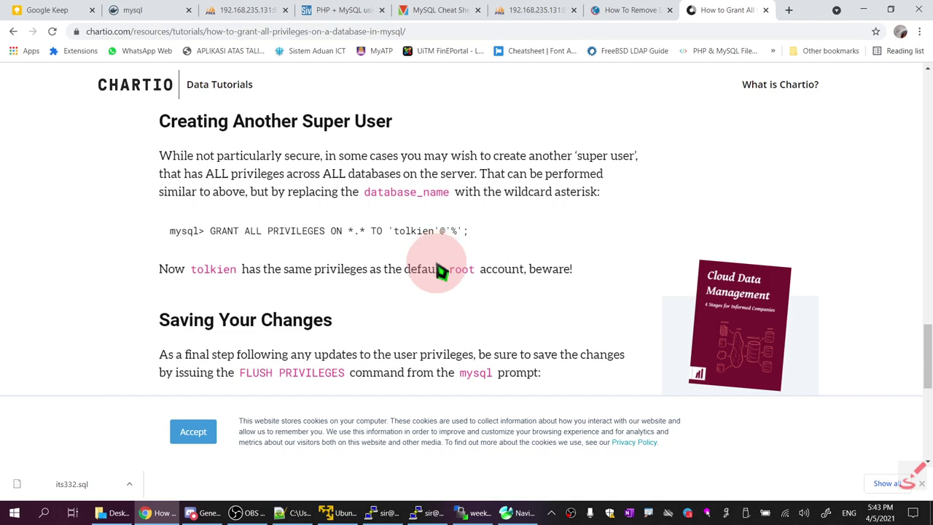
pyautogui.scroll(-6, 440, 271)
pyautogui.scroll(15, 436, 257)
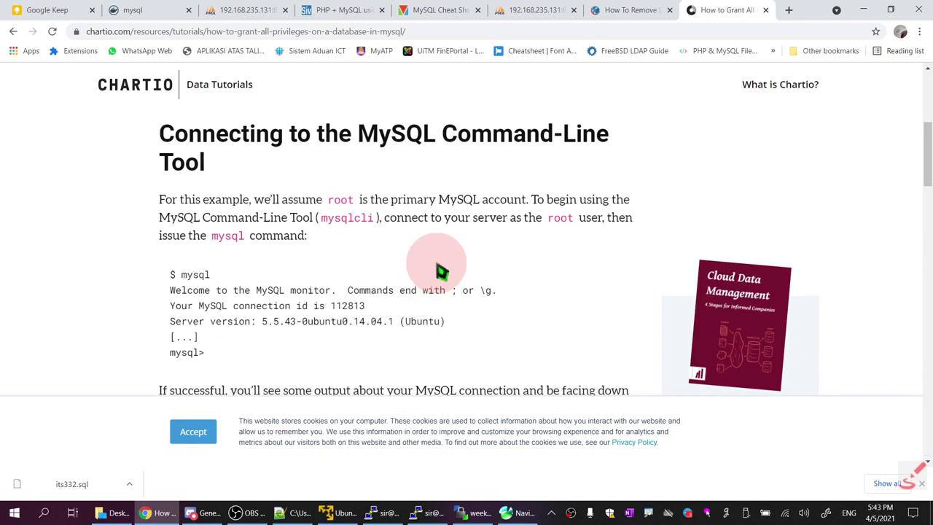
pyautogui.scroll(5, 440, 271)
pyautogui.click(13, 31)
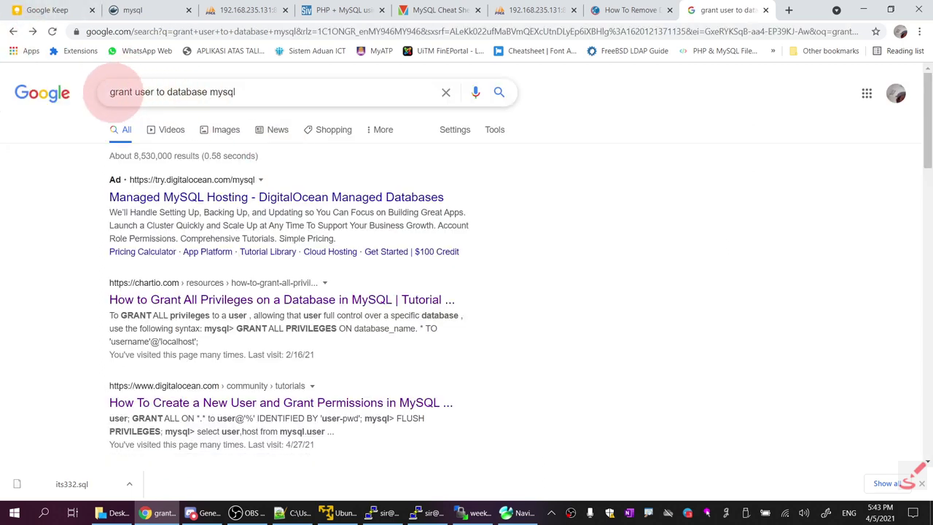
# Search 'create and grant user to database mysql' and copy Matomo's CREATE USER mysql_native_password snippet
pyautogui.click(117, 93)
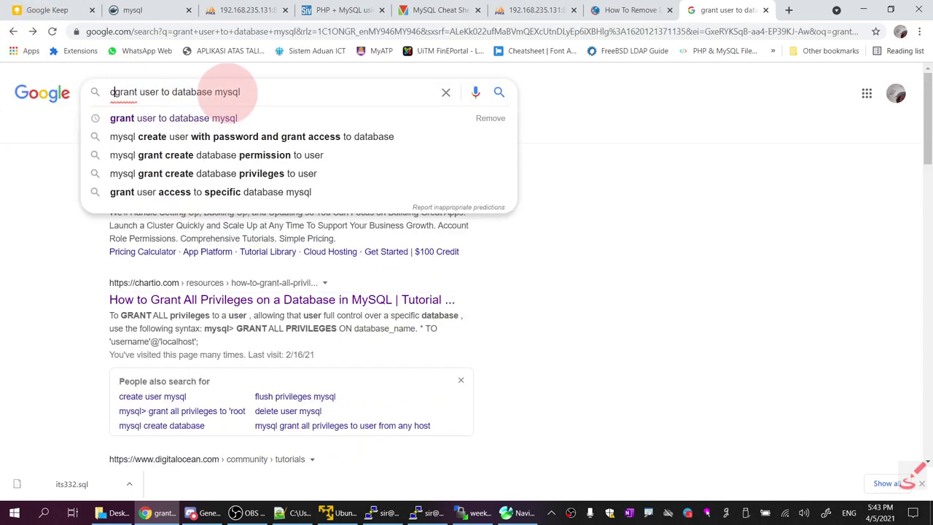
pyautogui.write('create and')
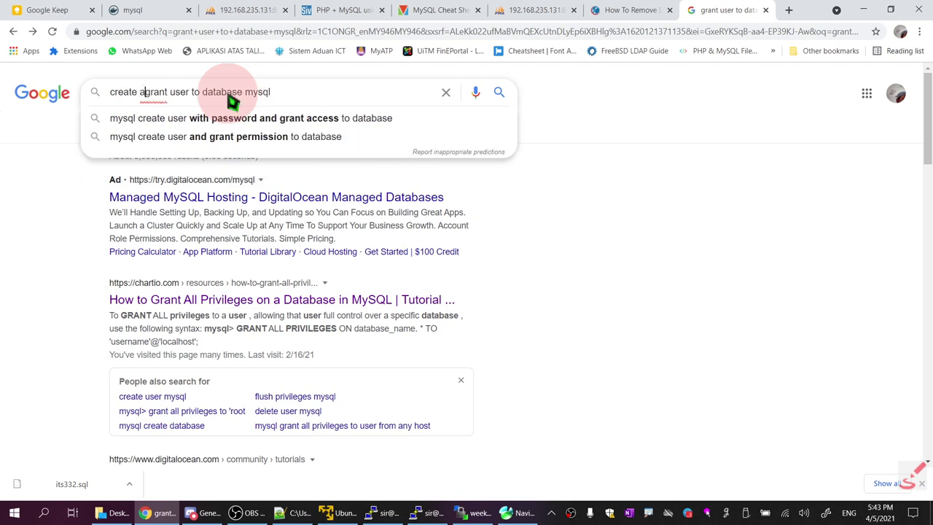
pyautogui.press('Return')
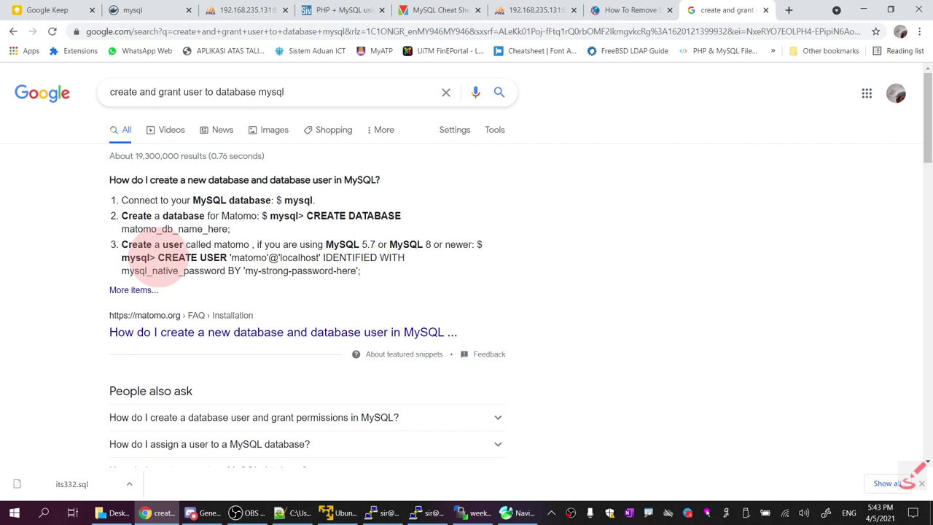
pyautogui.moveTo(158, 258); pyautogui.dragTo(376, 277)
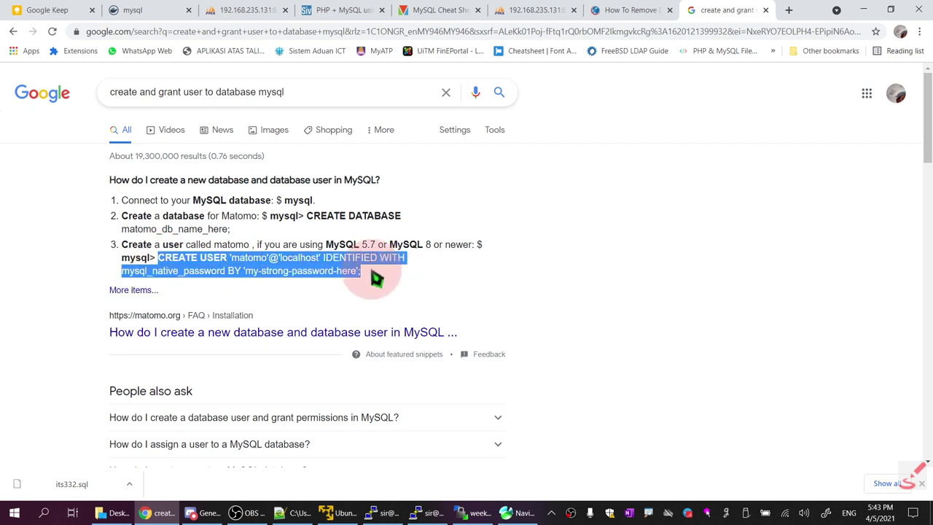
pyautogui.rightClick(319, 268)
pyautogui.click(353, 275)
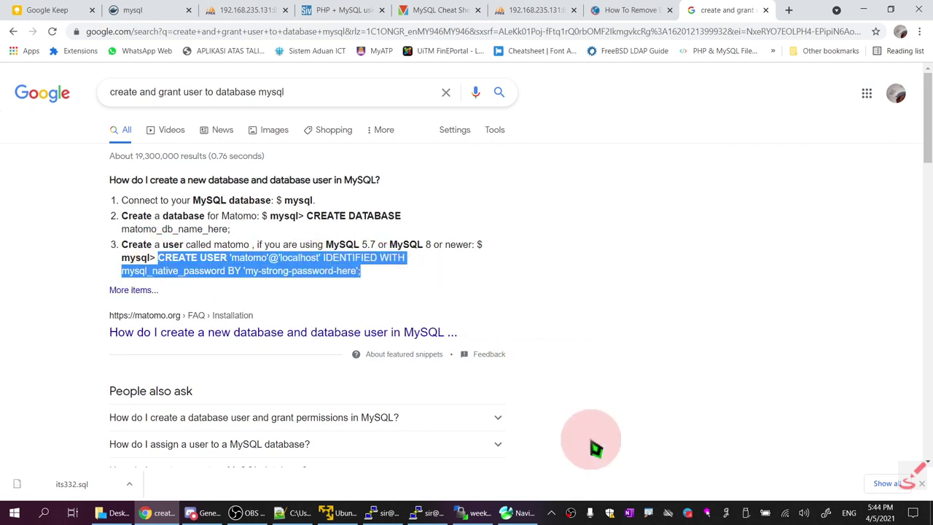
# Open notes 06.txt and add a new line after the last docker-compose command
pyautogui.click(286, 512)
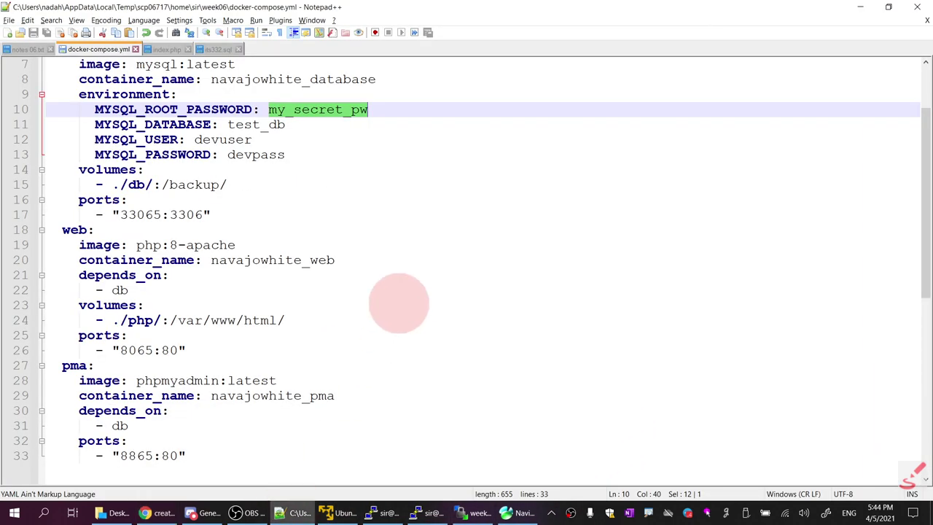
pyautogui.scroll(-5, 396, 379)
pyautogui.scroll(-1, 396, 401)
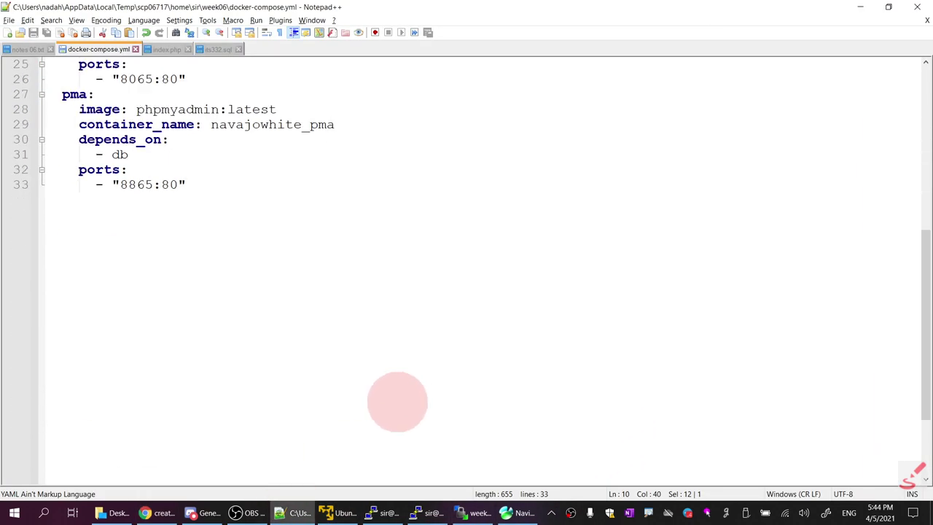
pyautogui.click(29, 51)
pyautogui.click(191, 456)
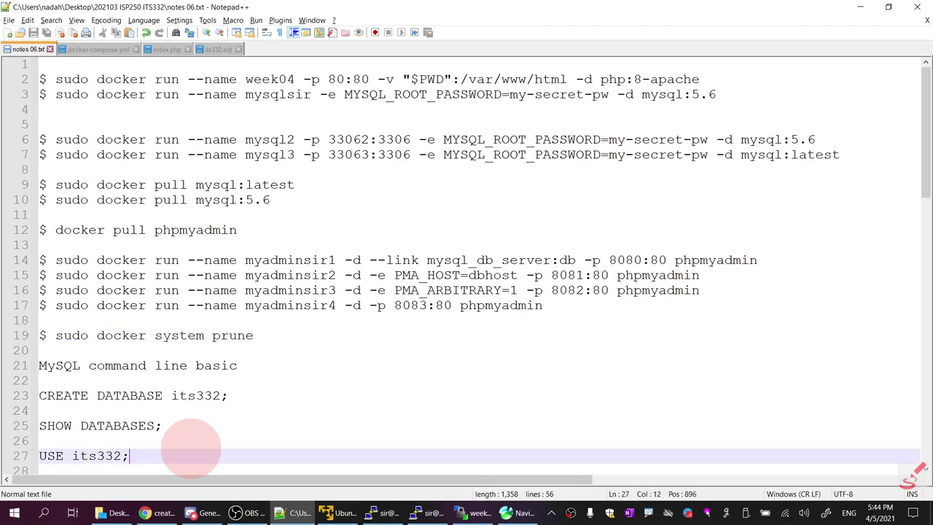
pyautogui.scroll(-6, 194, 452)
pyautogui.scroll(-12, 194, 452)
pyautogui.click(298, 79)
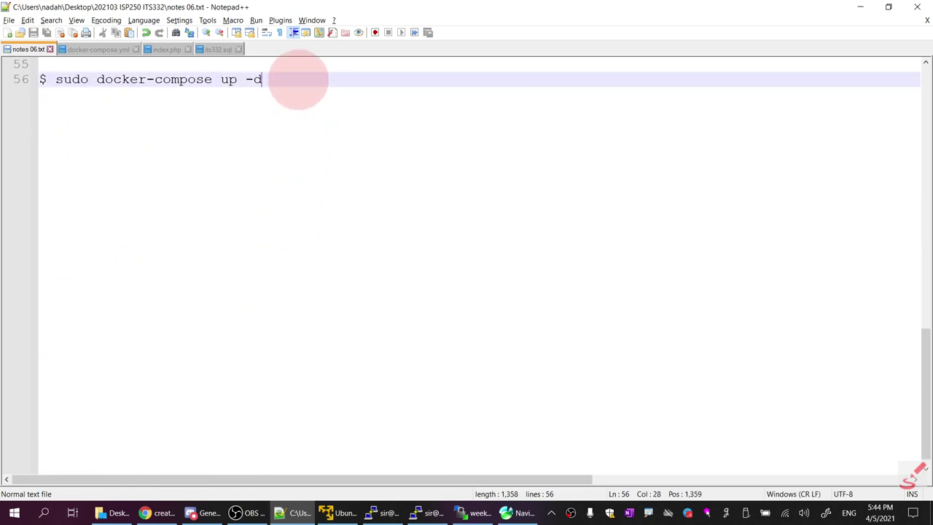
pyautogui.press('Return')
pyautogui.press('Return')
pyautogui.press('Return')
pyautogui.press('Return')
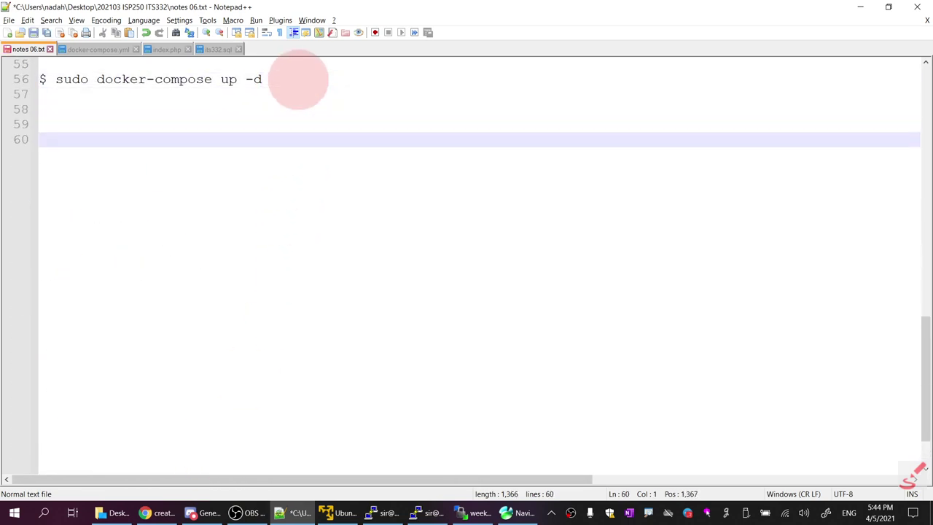
# Add a 'MySQL Native Password' heading and paste the CREATE USER statement below it
pyautogui.write('MYSQL NATI')
pyautogui.press('BackSpace')
pyautogui.press('BackSpace')
pyautogui.write('ySQL N')
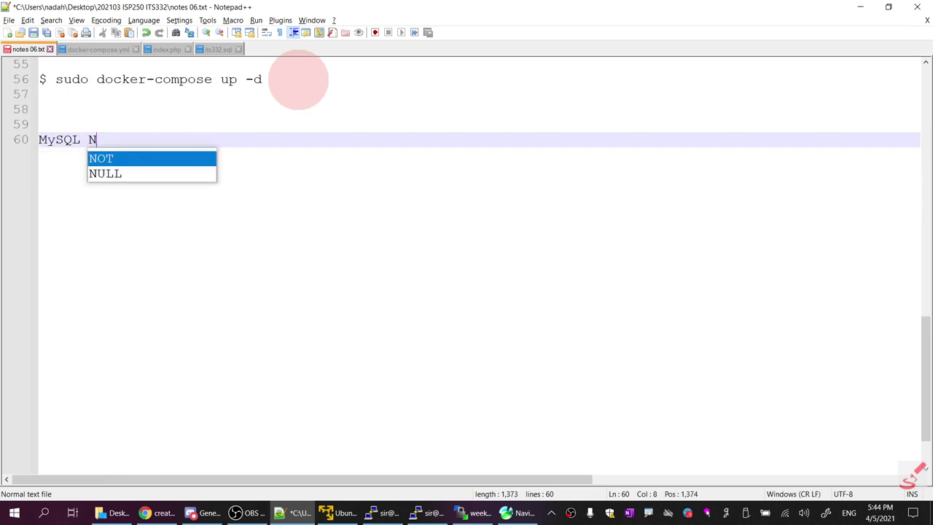
pyautogui.write('ative Passwor')
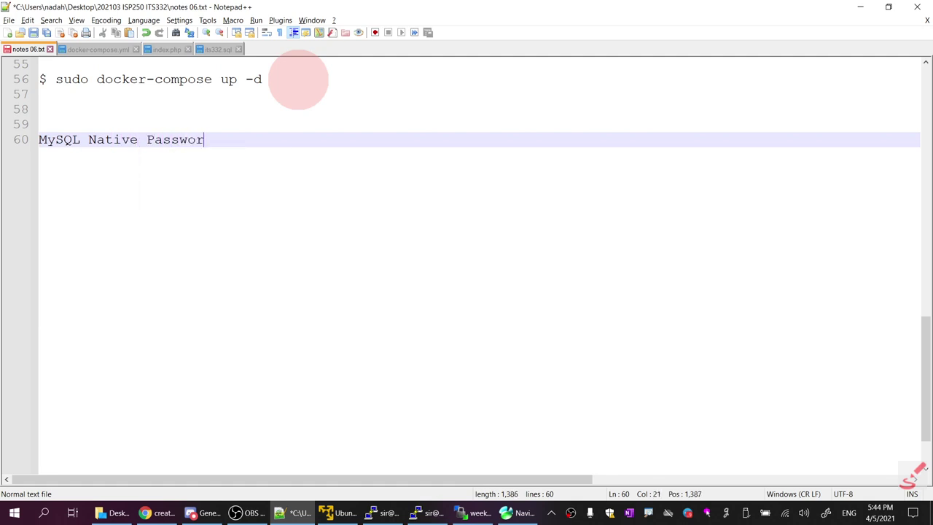
pyautogui.write('d')
pyautogui.press('Return')
pyautogui.press('Return')
pyautogui.hotkey('ctrl', 'v')
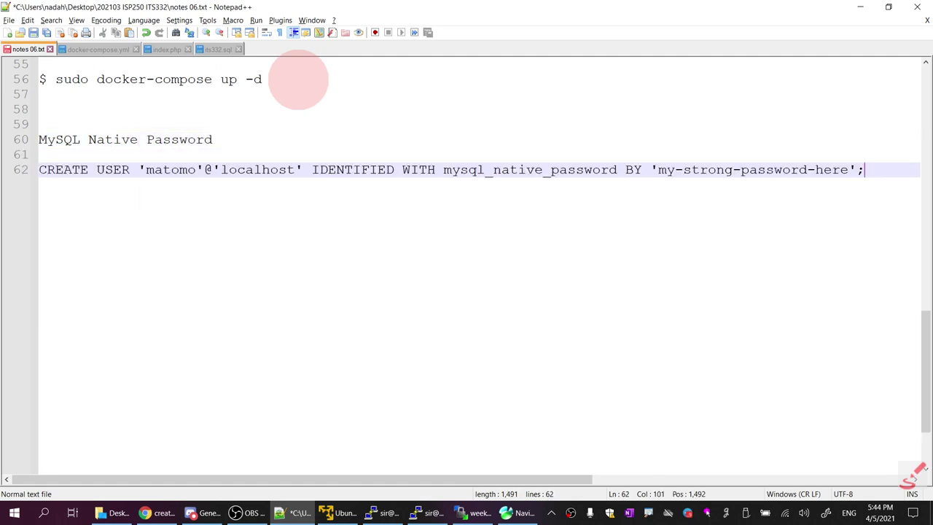
# Edit the statement into CREATE USER 'devuser'@'%' using the compose file's database password
pyautogui.doubleClick(178, 171)
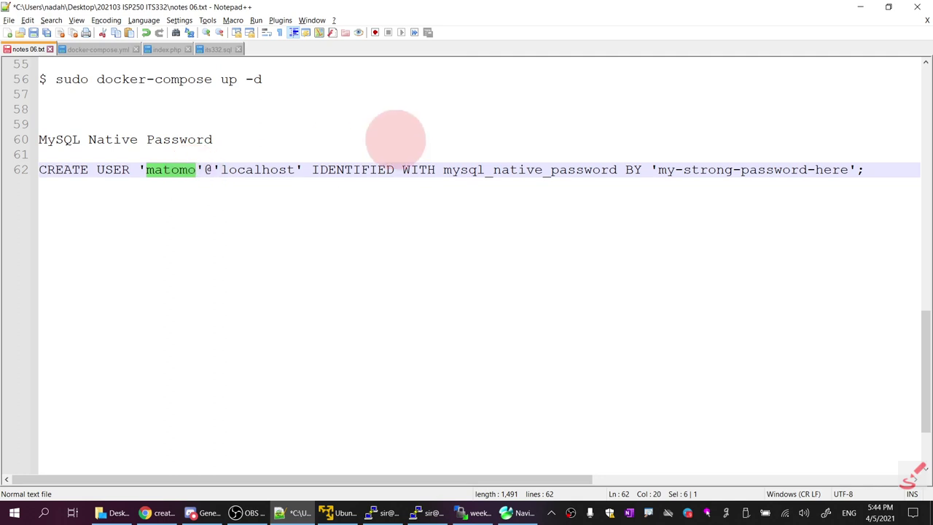
pyautogui.write('de')
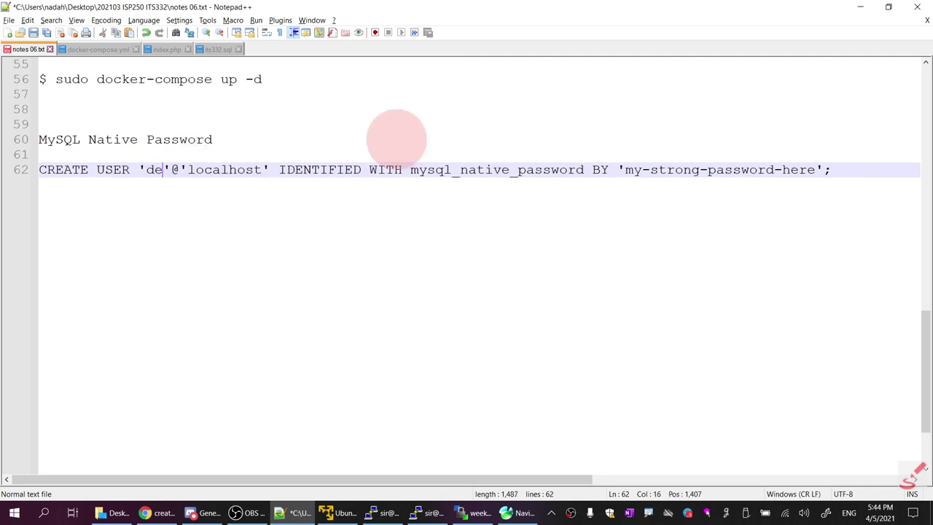
pyautogui.write('vuser')
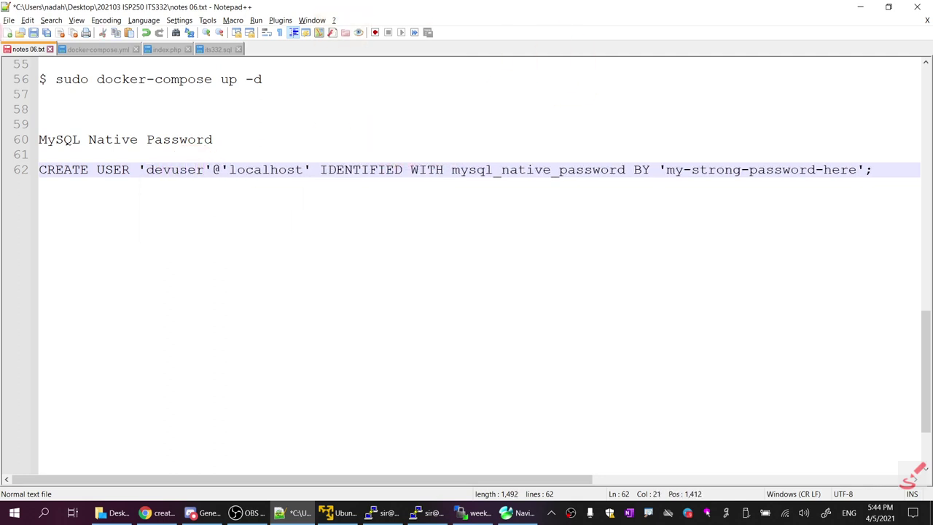
pyautogui.click(108, 51)
pyautogui.scroll(7, 279, 180)
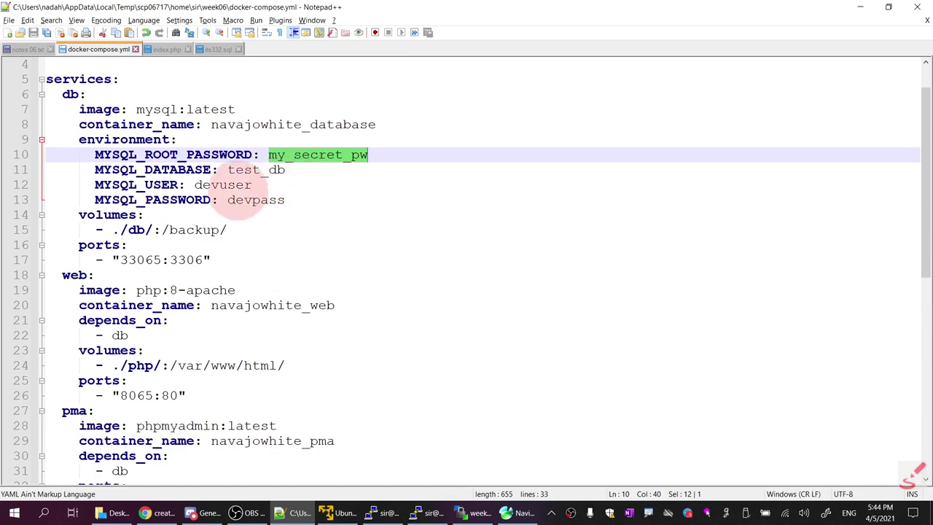
pyautogui.click(28, 49)
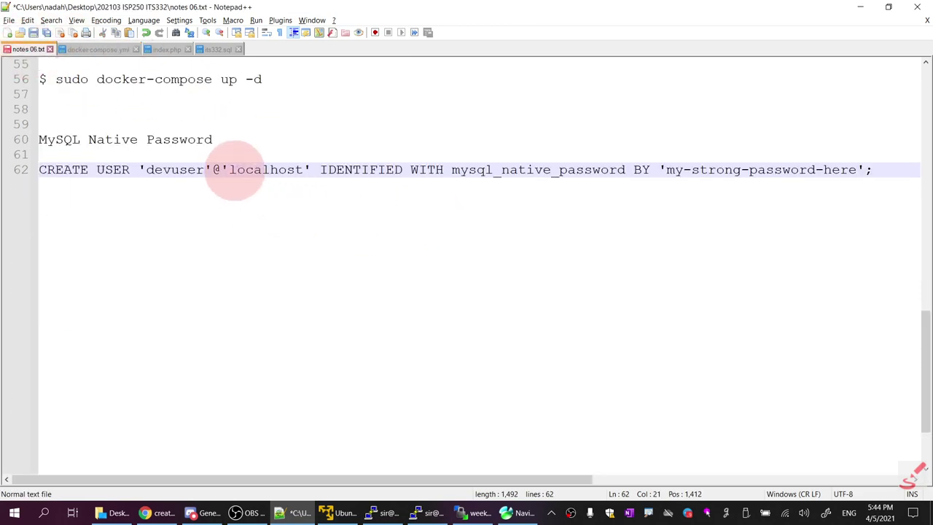
pyautogui.moveTo(230, 169); pyautogui.dragTo(295, 170)
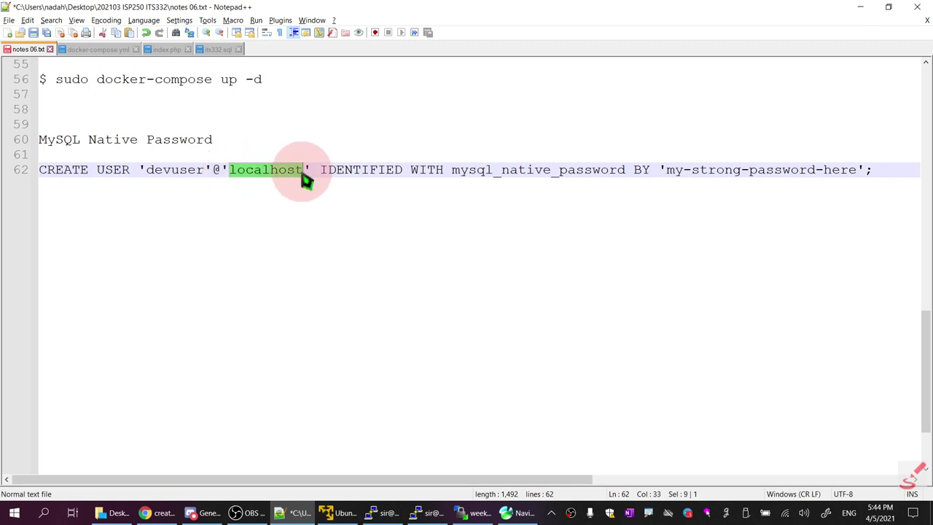
pyautogui.write('%')
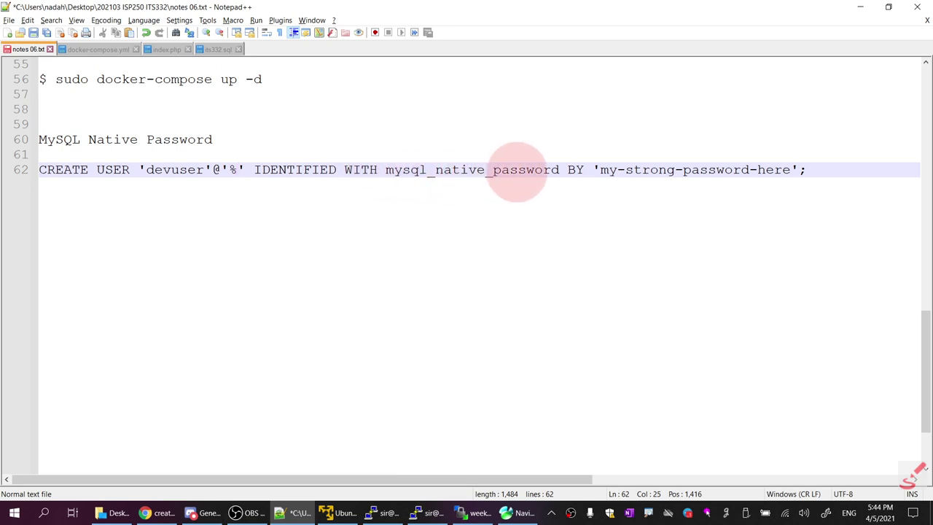
pyautogui.moveTo(605, 169); pyautogui.dragTo(794, 172)
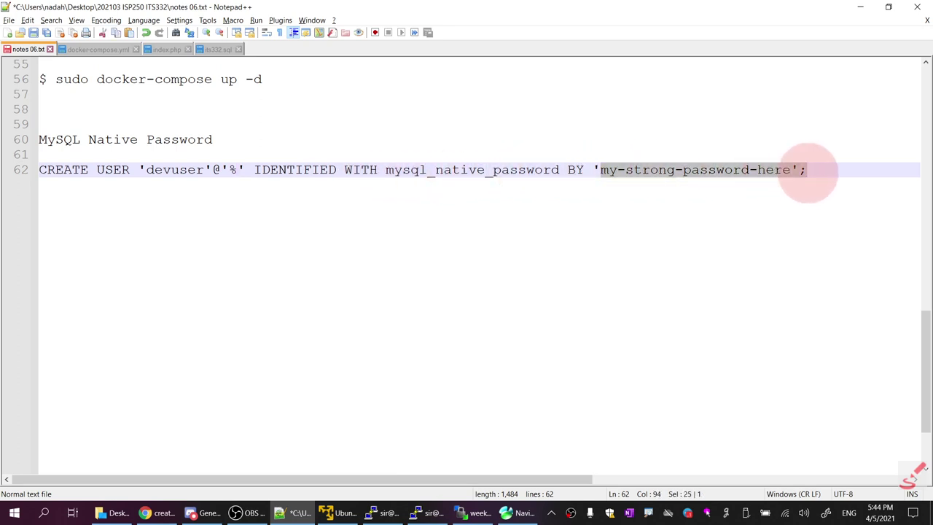
pyautogui.write('devpa')
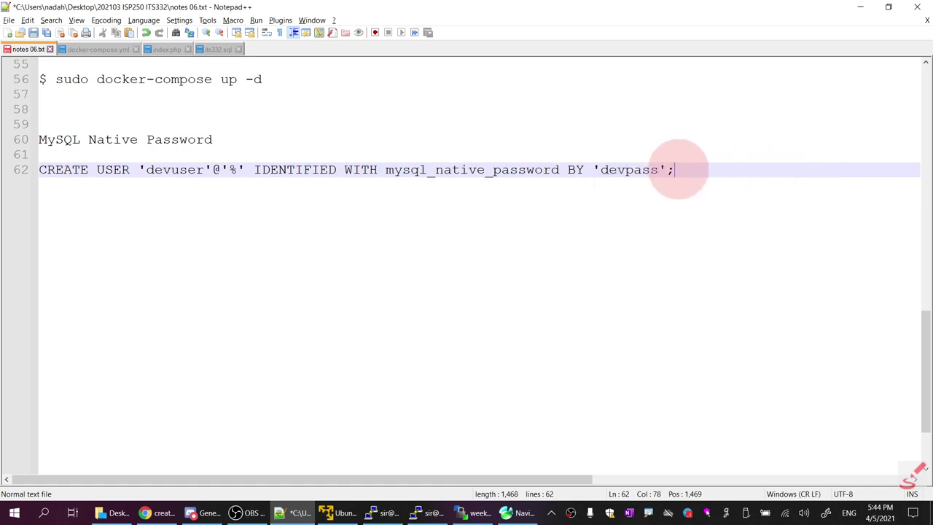
pyautogui.keyDown('shift'); pyautogui.click(46, 172); pyautogui.keyUp('shift')
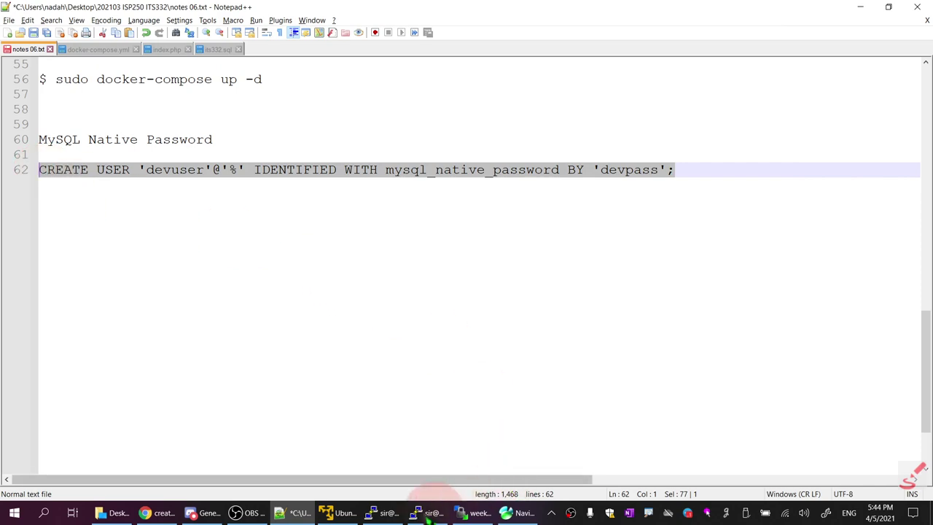
# Check phpMyAdmin's users table, then bring up the SSH terminal showing docker ps
pyautogui.click(164, 513)
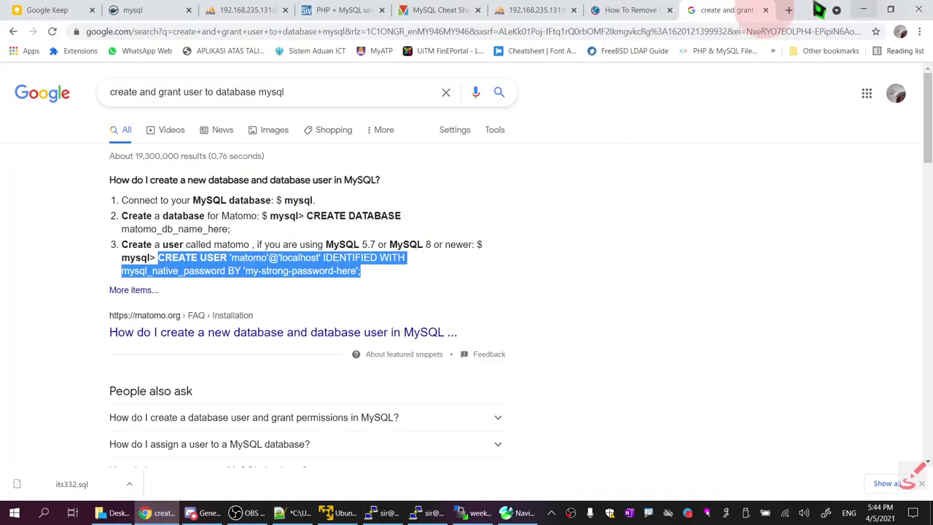
pyautogui.click(543, 11)
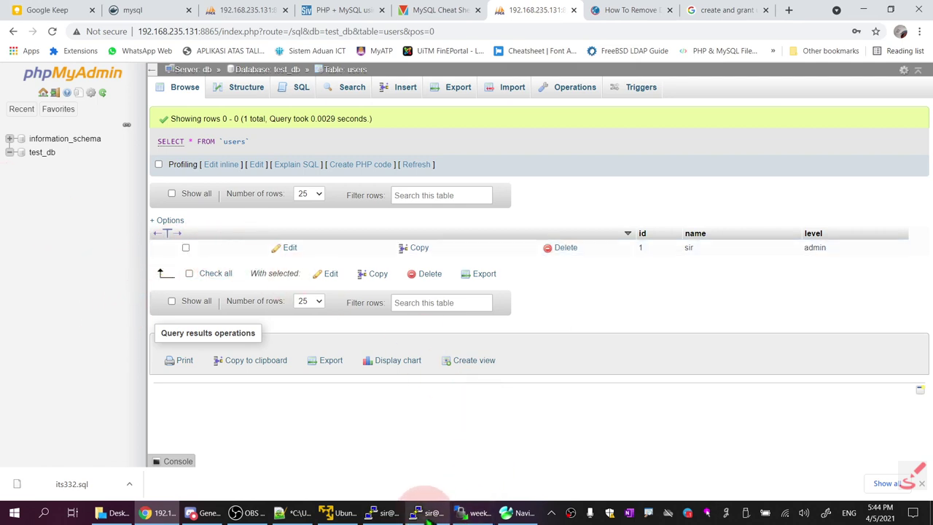
pyautogui.click(431, 514)
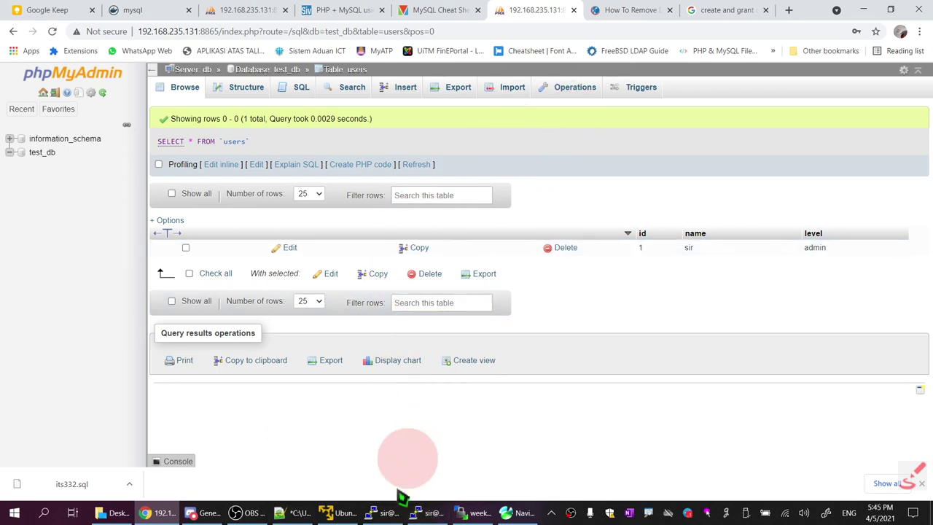
pyautogui.click(436, 514)
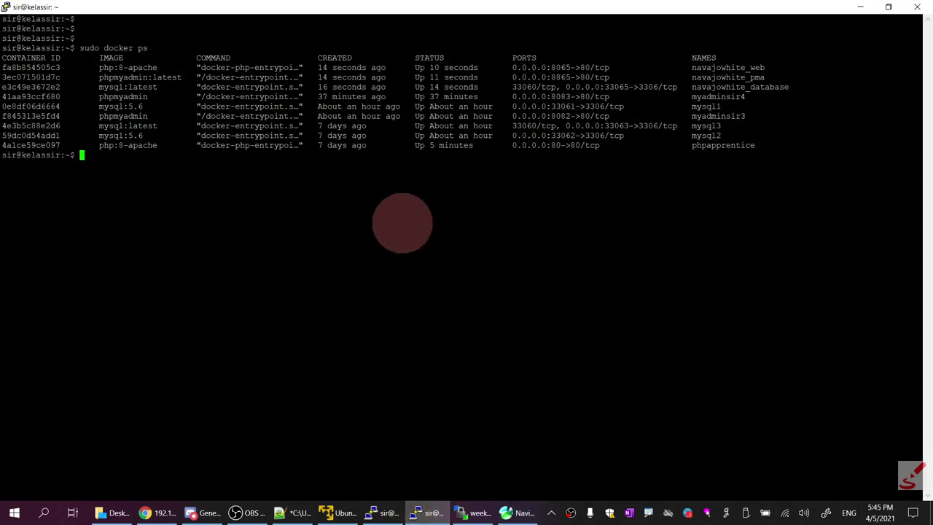
# Run clear, sudo docker exec -it navajowhite_database bash, then mysql -u root -p
pyautogui.click(379, 510)
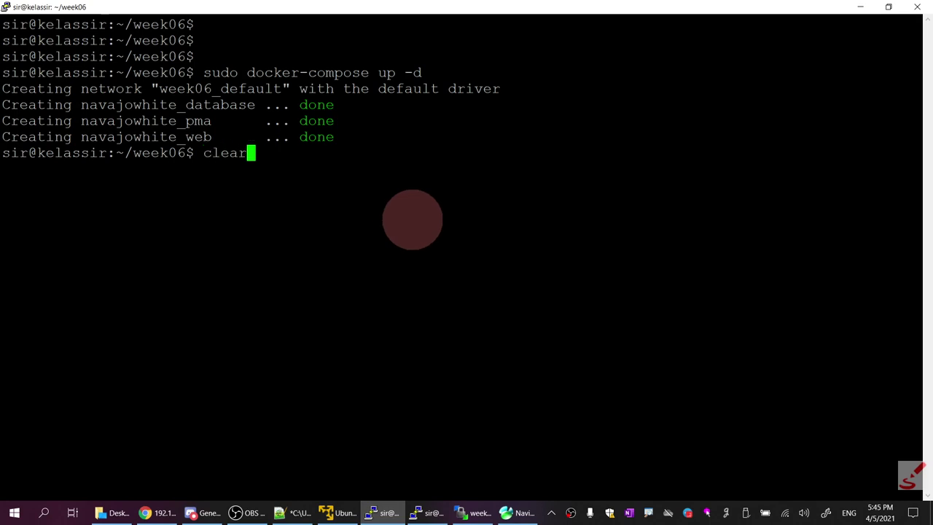
pyautogui.write('clear')
pyautogui.press('Return')
pyautogui.press('Return')
pyautogui.press('Return')
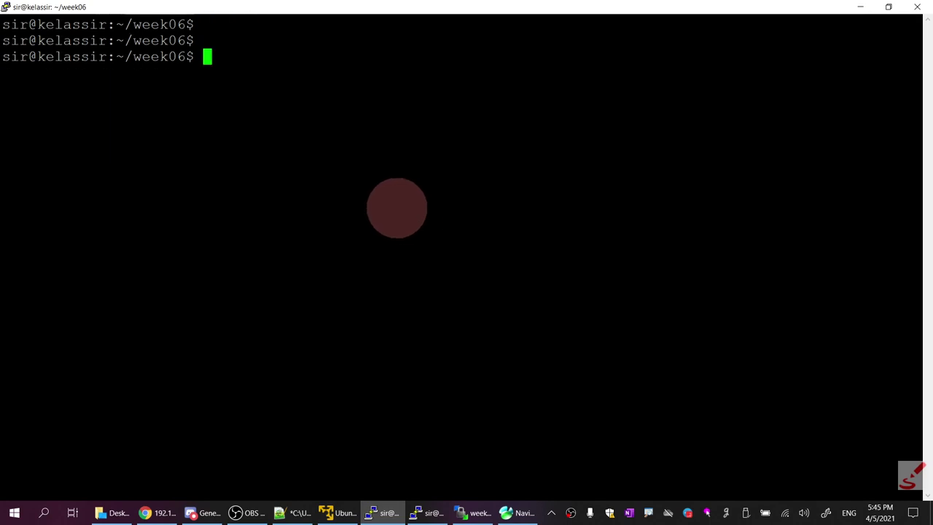
pyautogui.click(431, 512)
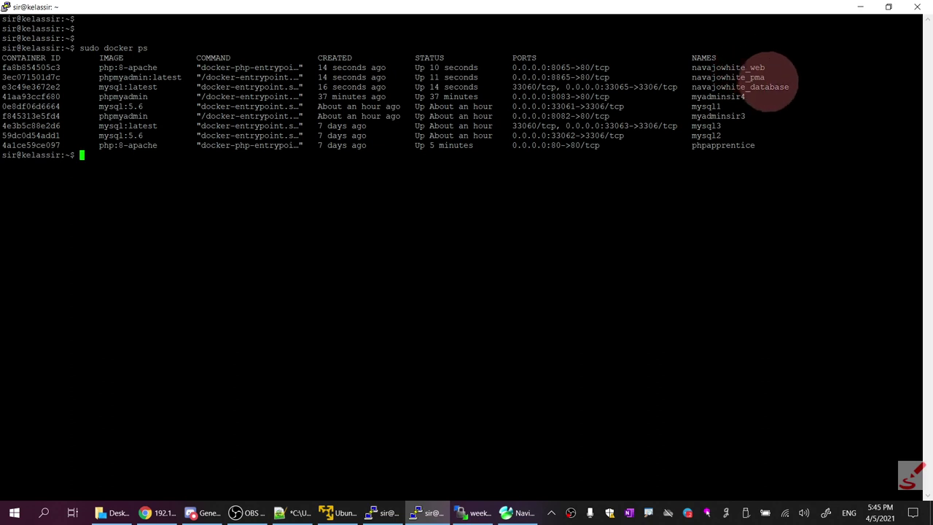
pyautogui.moveTo(788, 89); pyautogui.dragTo(681, 89)
pyautogui.press('super+c')
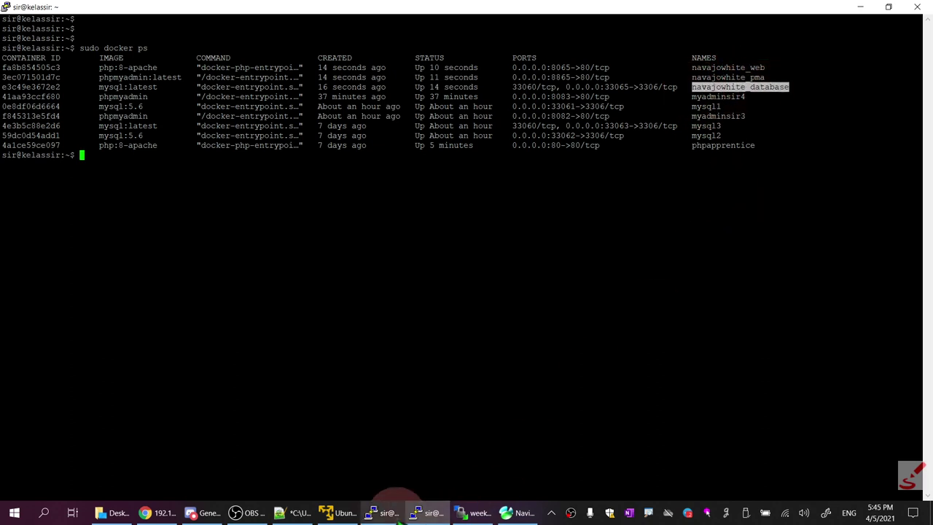
pyautogui.click(390, 512)
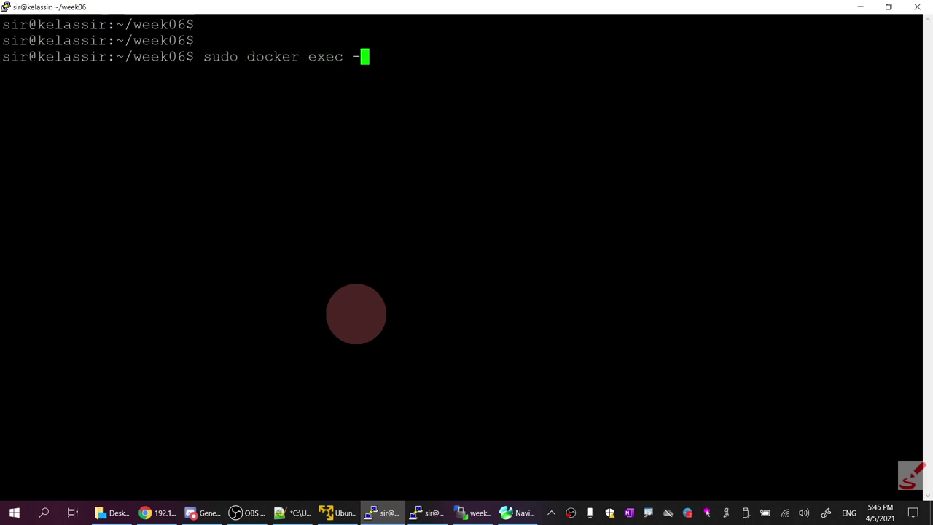
pyautogui.rightClick(364, 196)
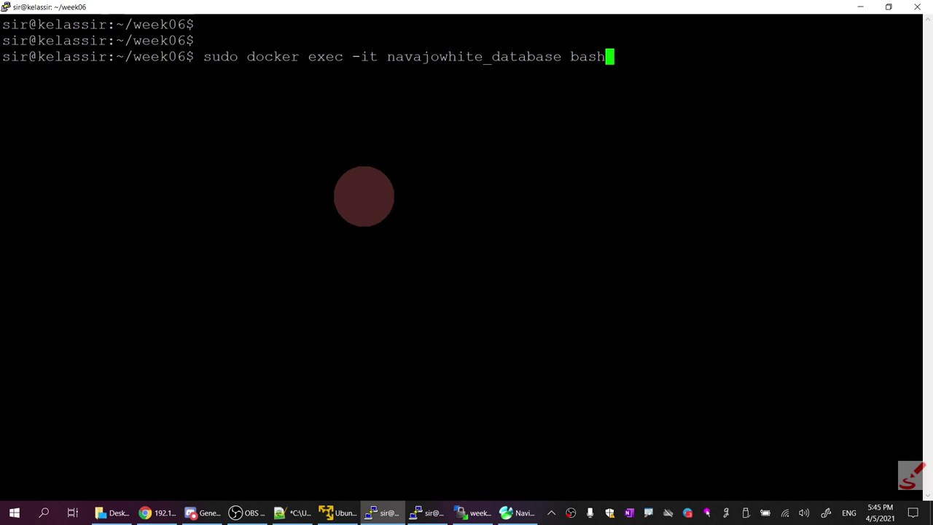
pyautogui.press('Return')
pyautogui.press('Return')
pyautogui.press('Return')
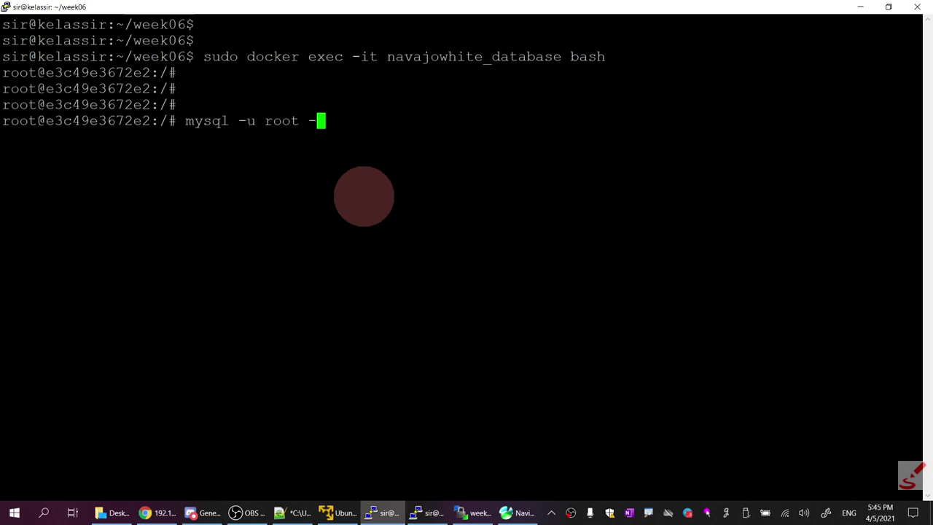
pyautogui.press('Return')
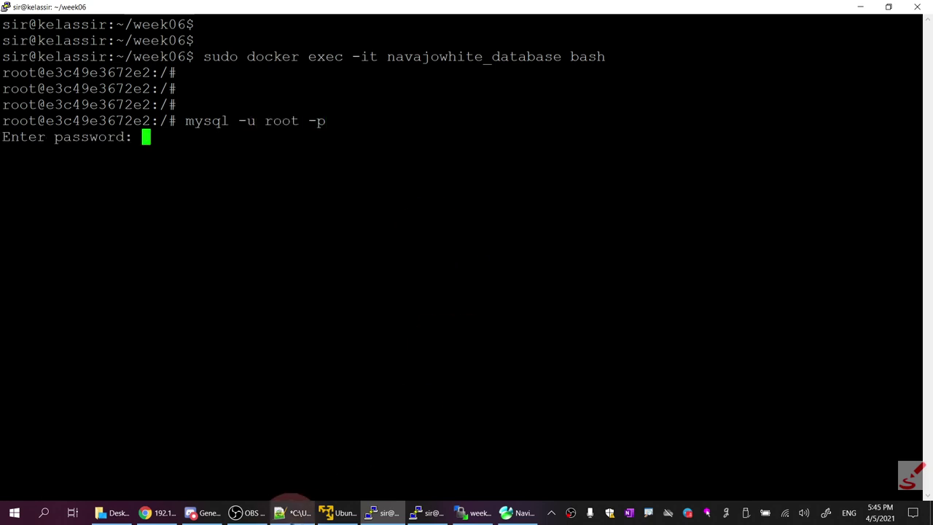
pyautogui.click(292, 513)
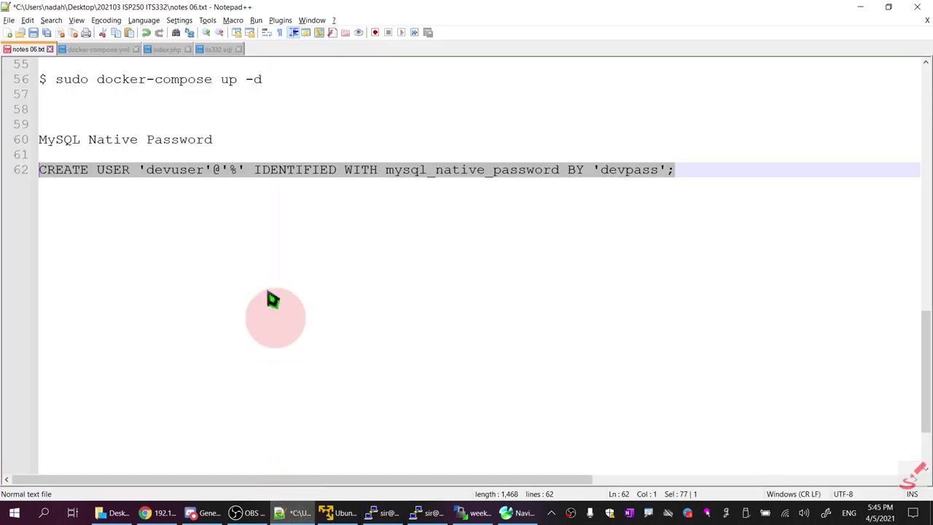
# Log into MySQL as root using the root password copied from docker-compose.yml
pyautogui.click(97, 49)
pyautogui.rightClick(308, 157)
pyautogui.click(324, 172)
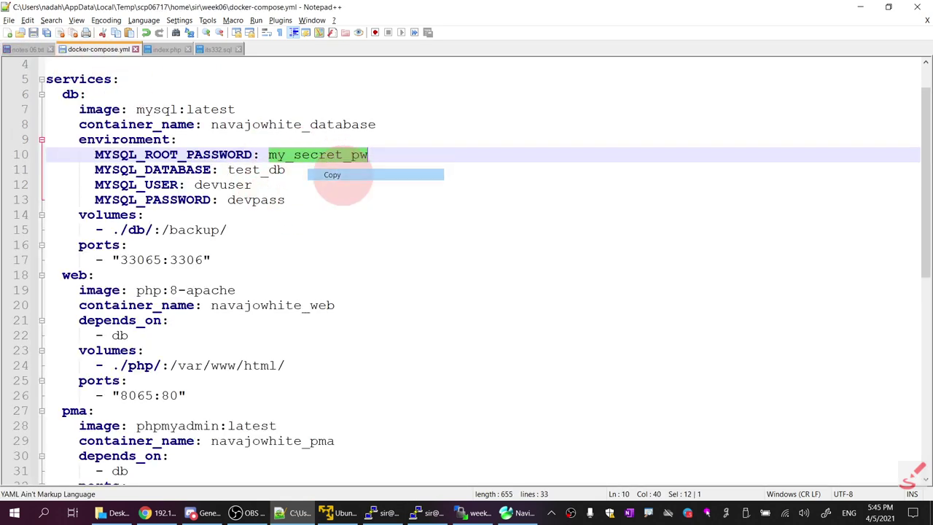
pyautogui.click(385, 512)
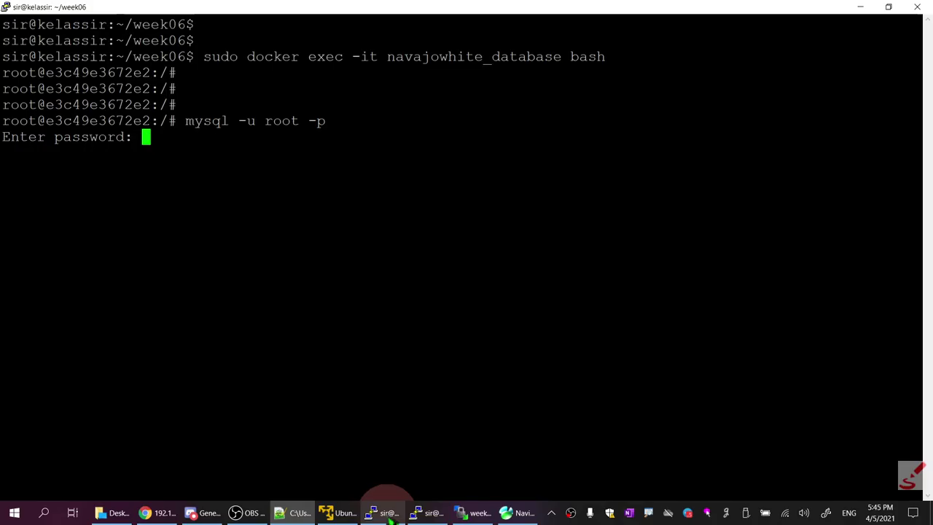
pyautogui.rightClick(332, 120)
pyautogui.press('Return')
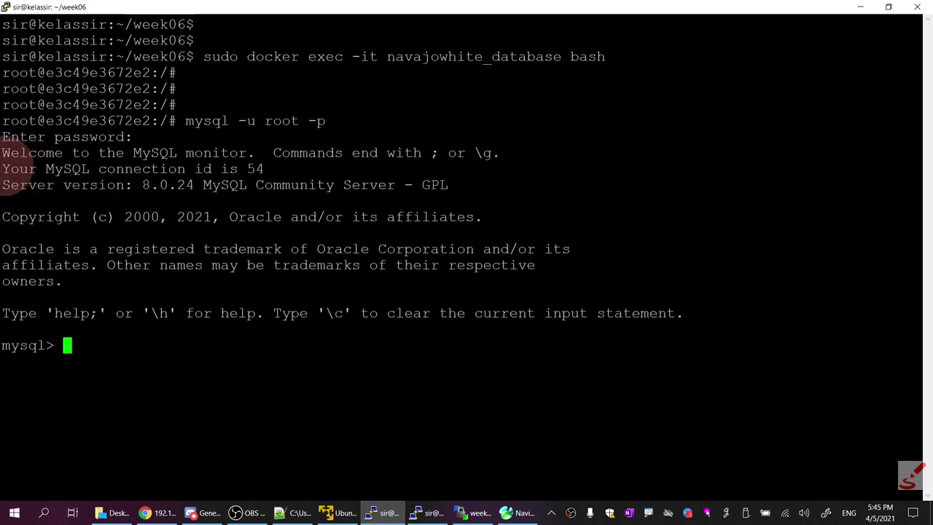
pyautogui.moveTo(3, 153); pyautogui.dragTo(195, 191)
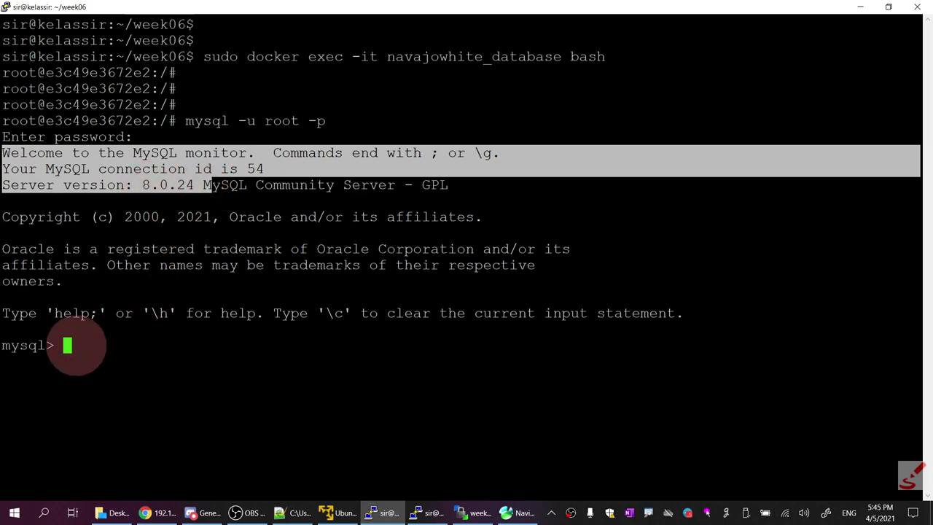
# Run the noted CREATE USER 'devuser'@'%' statement, which fails with ERROR 1396
pyautogui.click(294, 513)
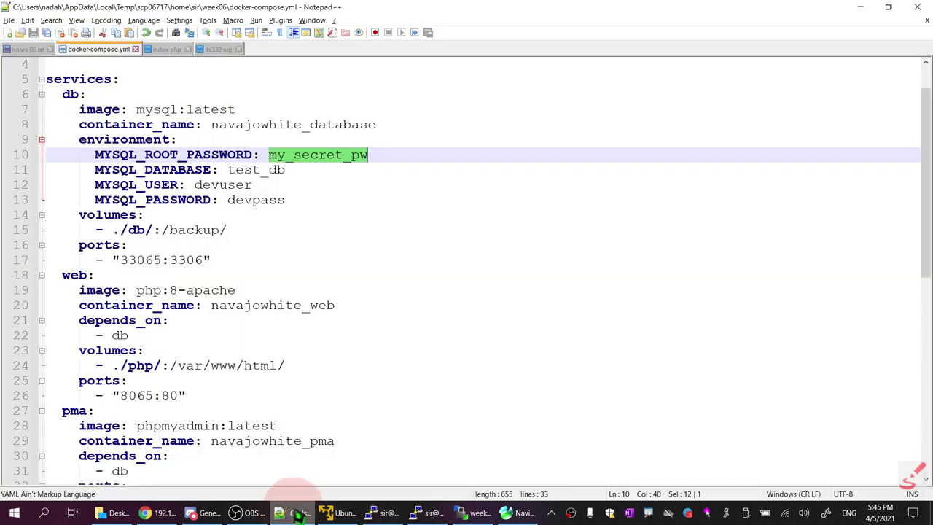
pyautogui.click(28, 50)
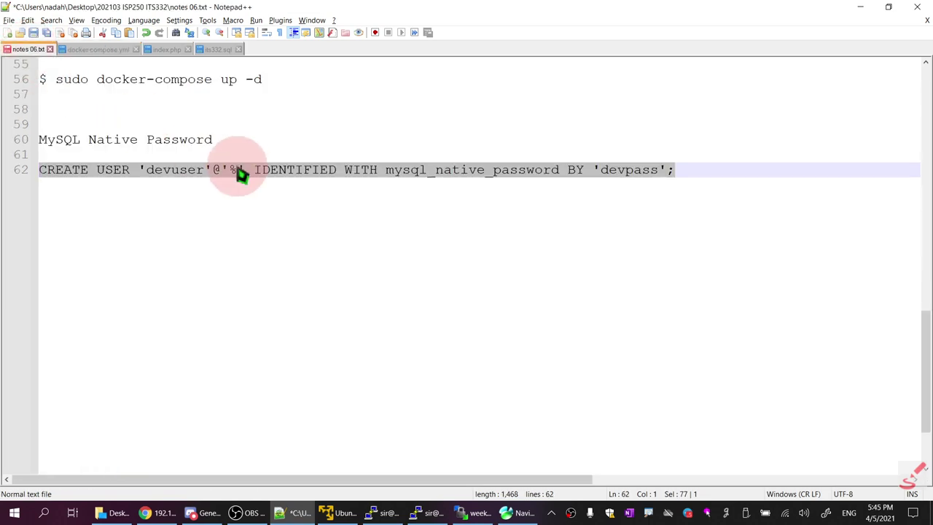
pyautogui.rightClick(240, 175)
pyautogui.click(285, 188)
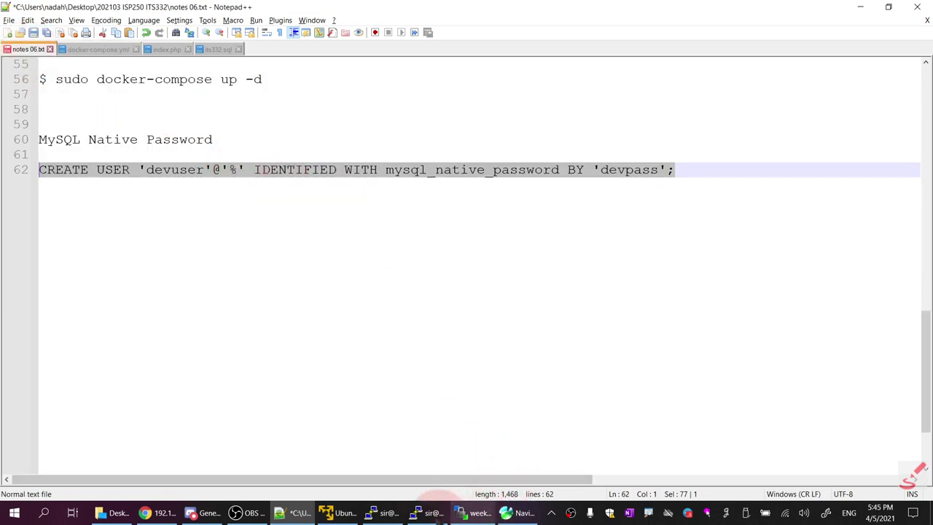
pyautogui.click(386, 512)
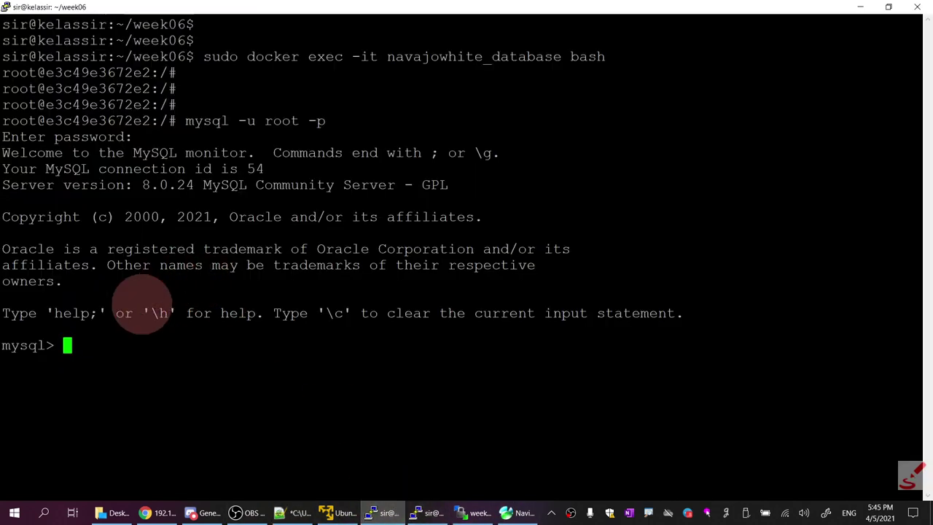
pyautogui.rightClick(156, 313)
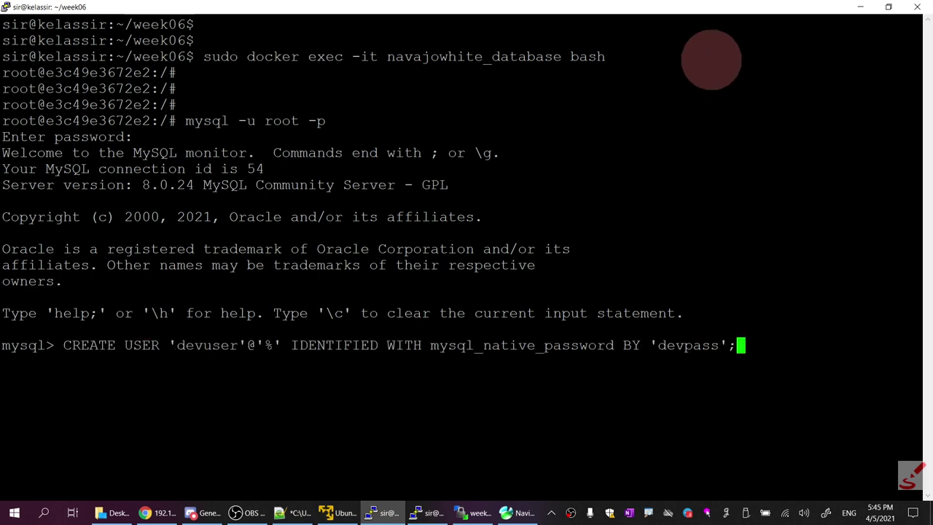
pyautogui.press('Return')
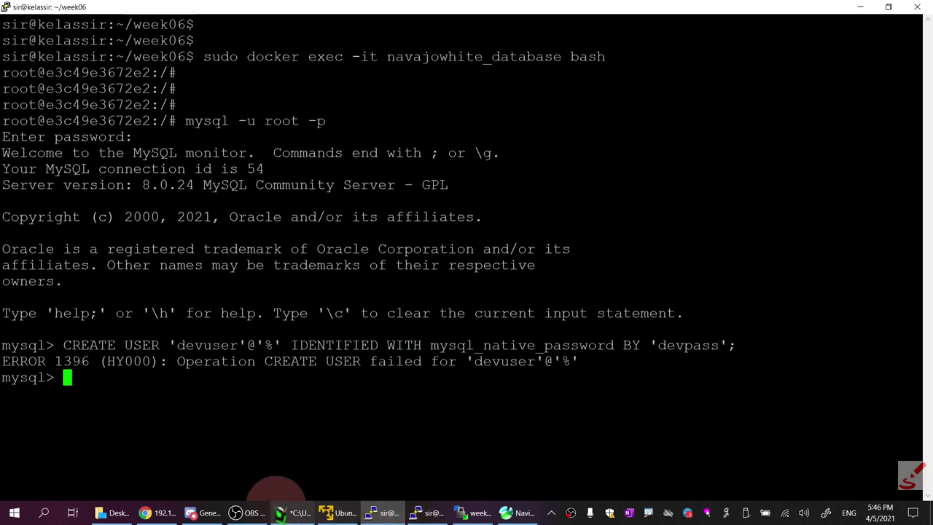
# Change CREATE to ALTER on line 62 and run ALTER USER 'devuser'@'%' with mysql_native_password
pyautogui.click(281, 512)
pyautogui.moveTo(88, 172); pyautogui.dragTo(39, 171)
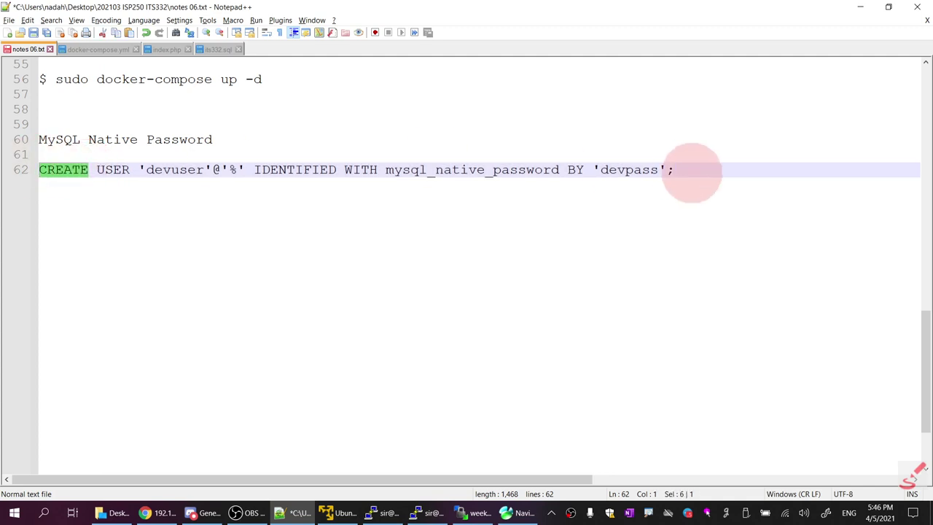
pyautogui.write('ALTER')
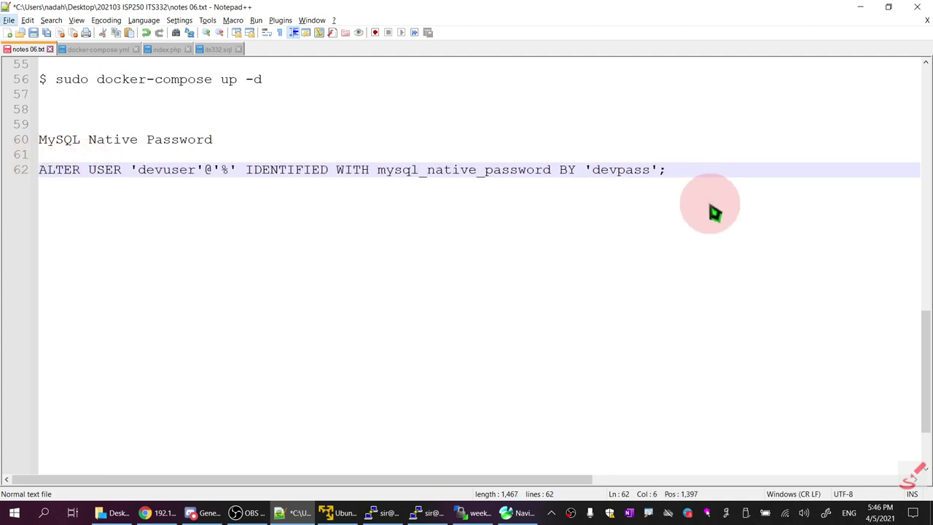
pyautogui.moveTo(667, 170); pyautogui.dragTo(40, 171)
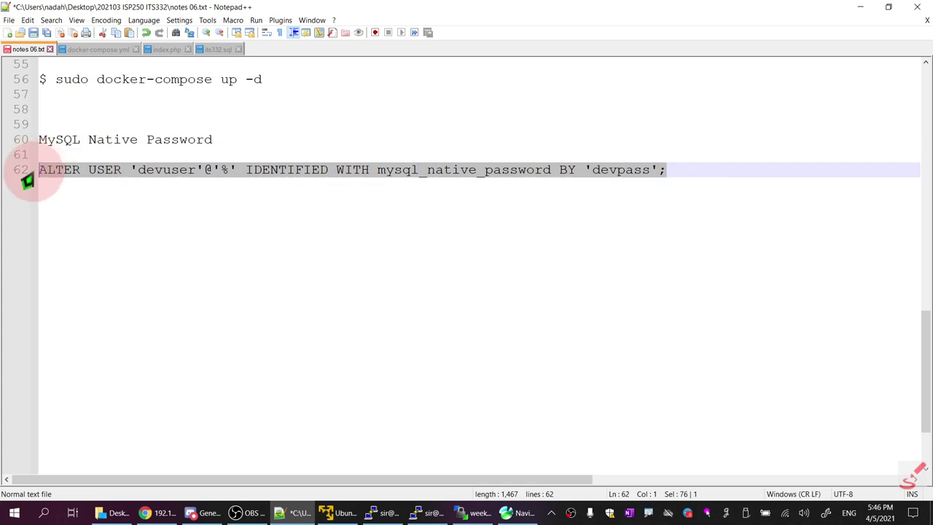
pyautogui.hotkey('alt', 'Tab')
pyautogui.rightClick(387, 285)
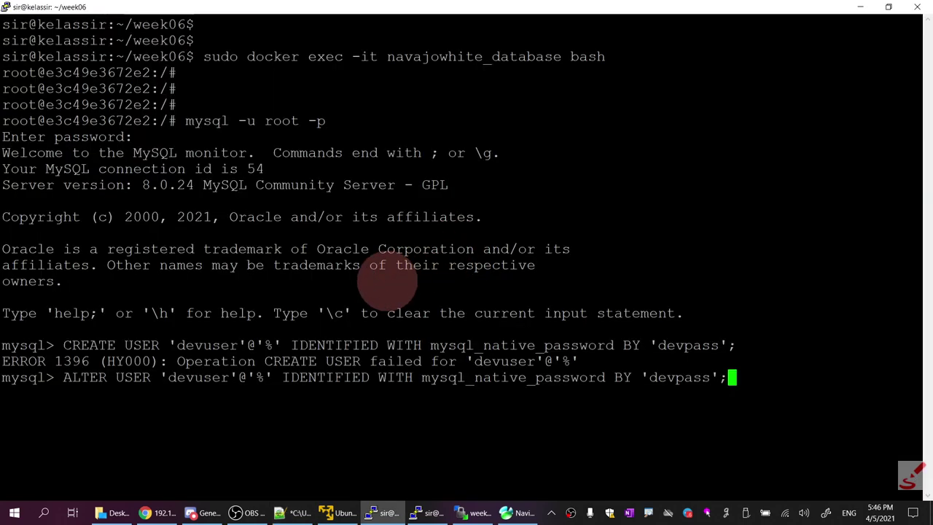
pyautogui.press('Return')
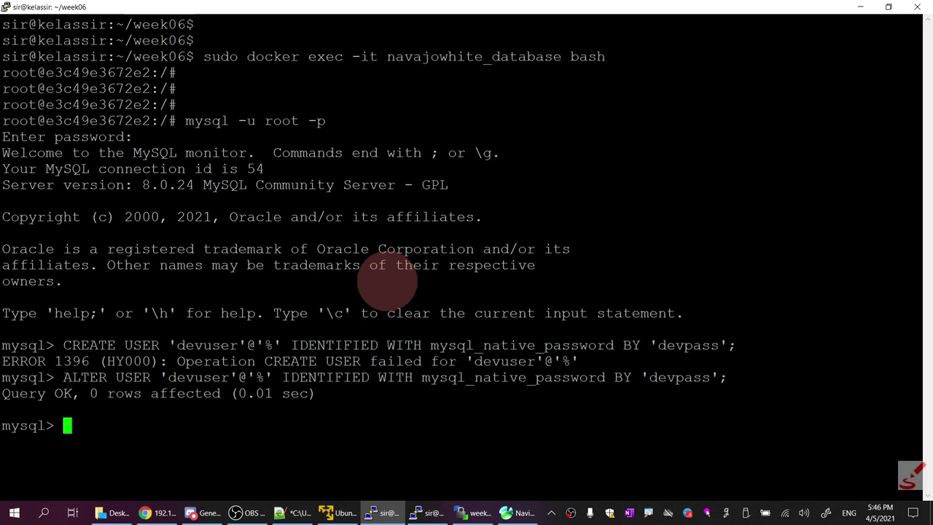
pyautogui.click(156, 513)
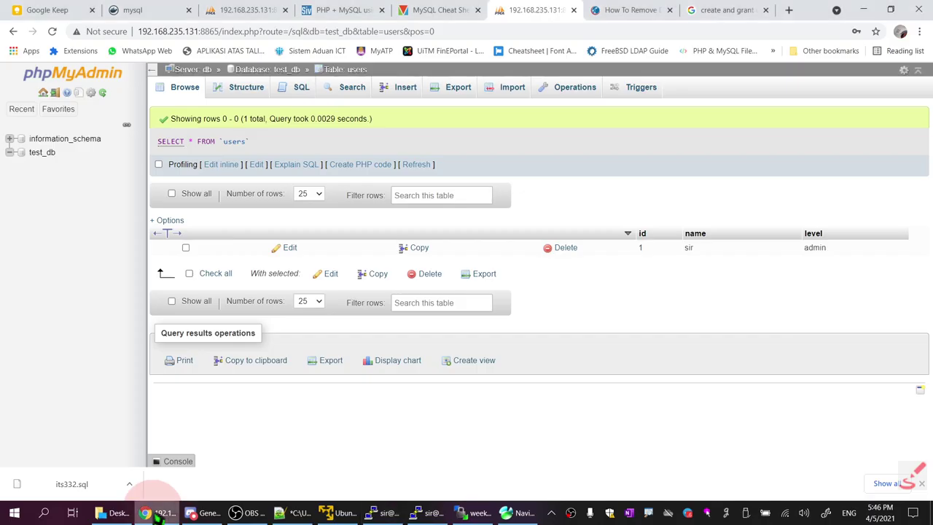
# Reopen Chartio's grant-all tutorial from the Google results and copy its GRANT ALL PRIVILEGES syntax
pyautogui.click(716, 10)
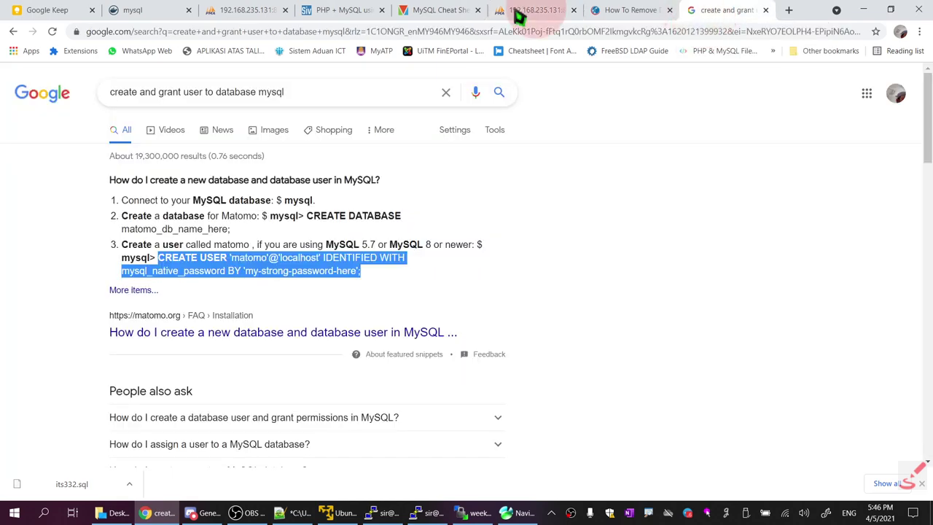
pyautogui.click(13, 31)
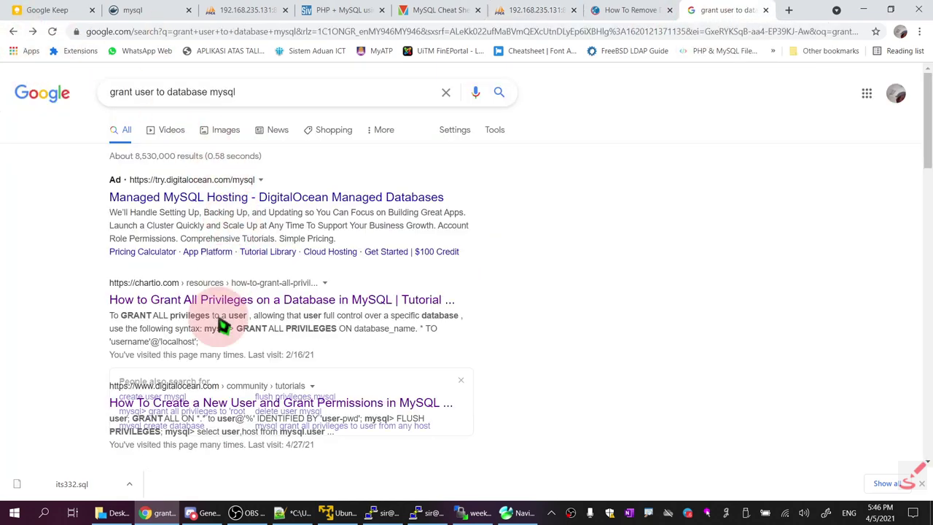
pyautogui.click(382, 300)
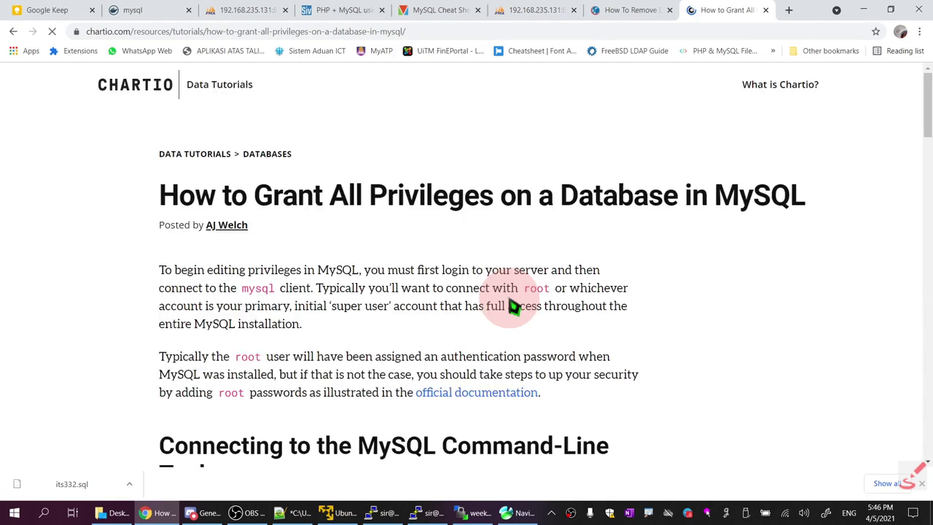
pyautogui.scroll(-4, 514, 306)
pyautogui.scroll(-5, 514, 306)
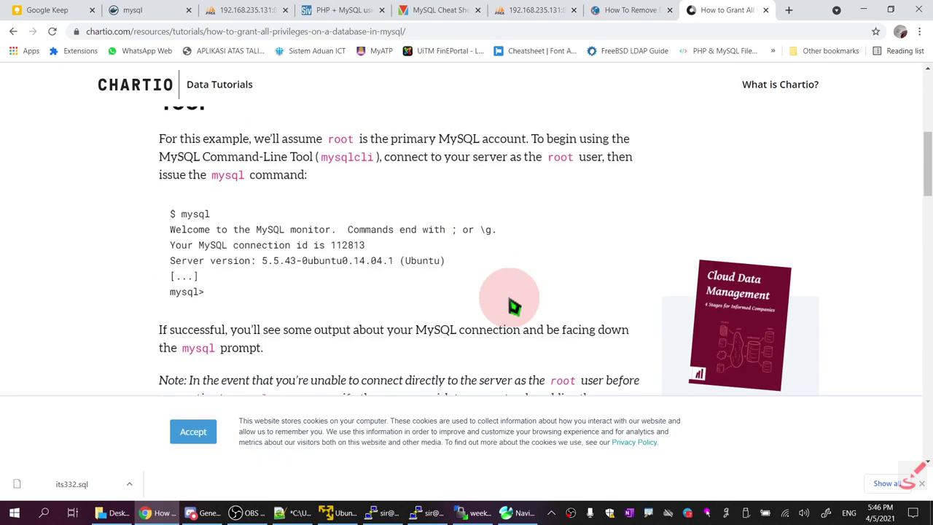
pyautogui.scroll(-5, 514, 307)
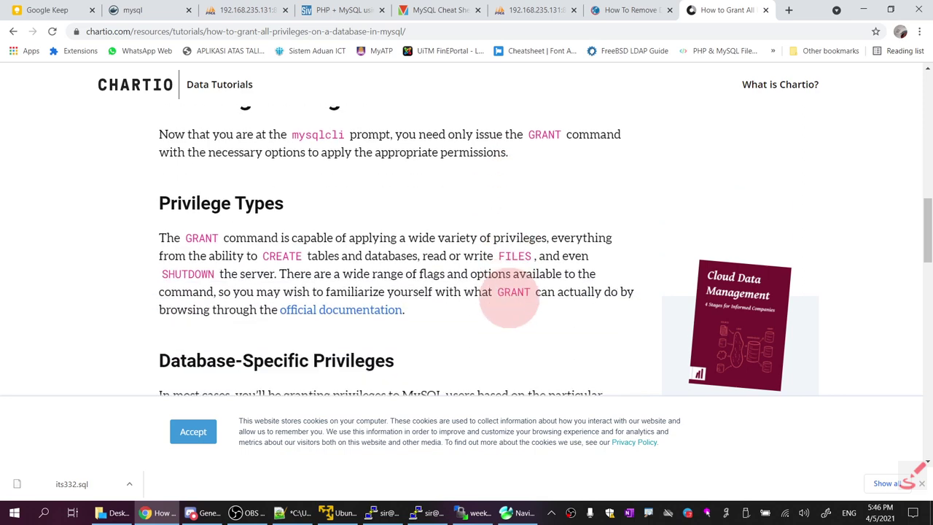
pyautogui.scroll(-1, 514, 306)
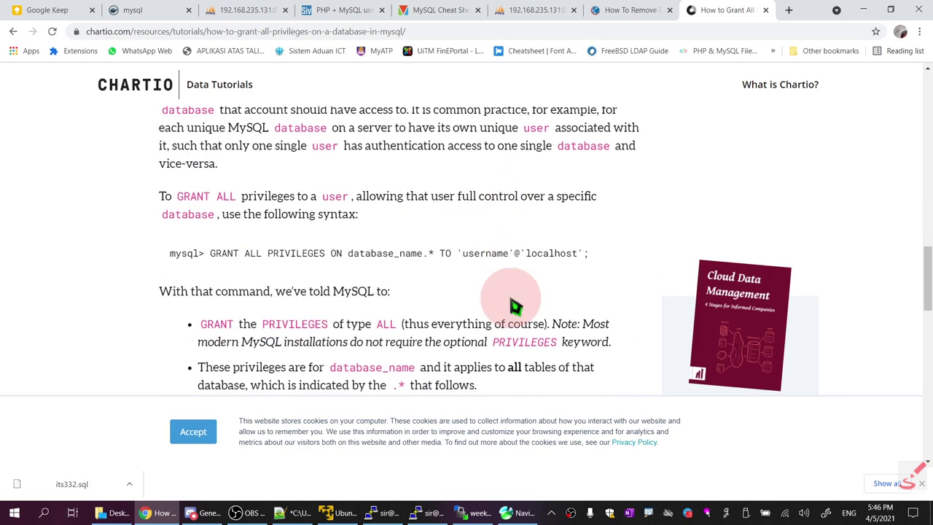
pyautogui.moveTo(211, 253); pyautogui.dragTo(584, 253)
pyautogui.rightClick(568, 260)
pyautogui.click(588, 265)
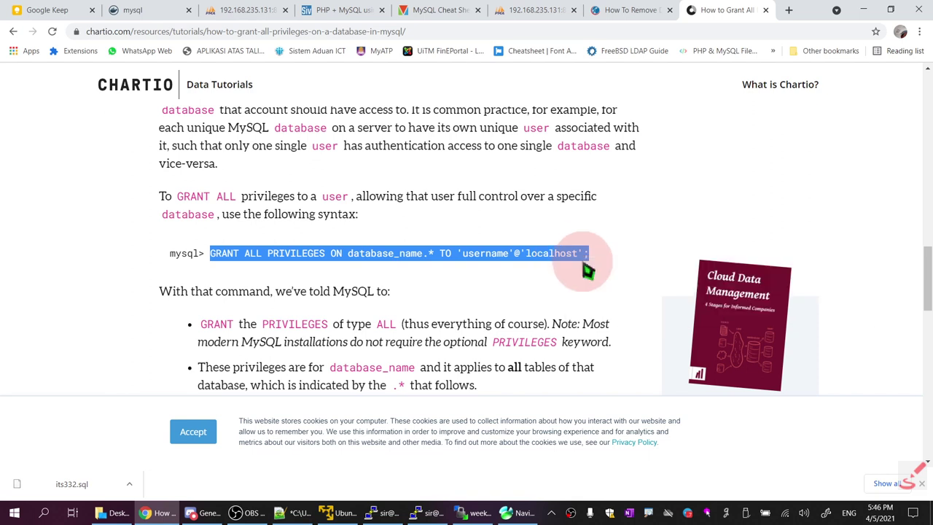
pyautogui.click(295, 512)
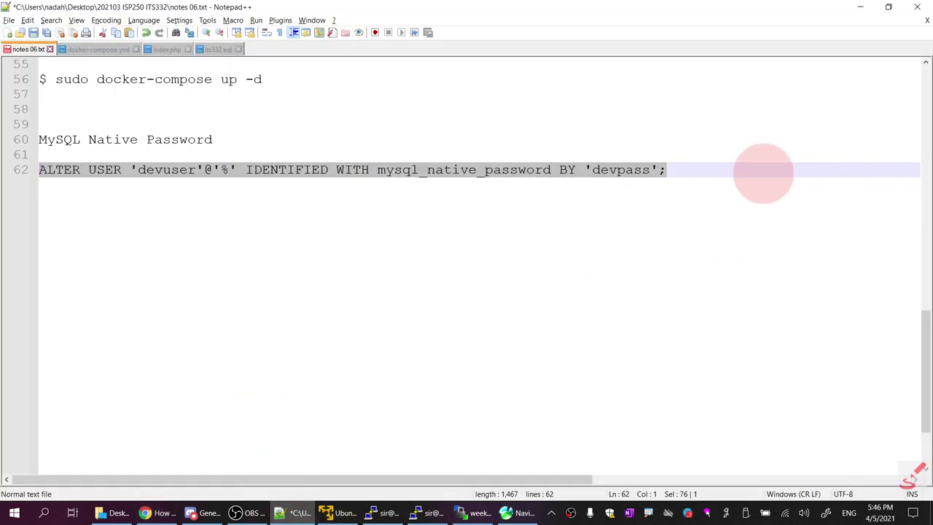
# Paste the GRANT ALL PRIVILEGES template onto a new line 63 of the notes
pyautogui.click(745, 169)
pyautogui.press('Return')
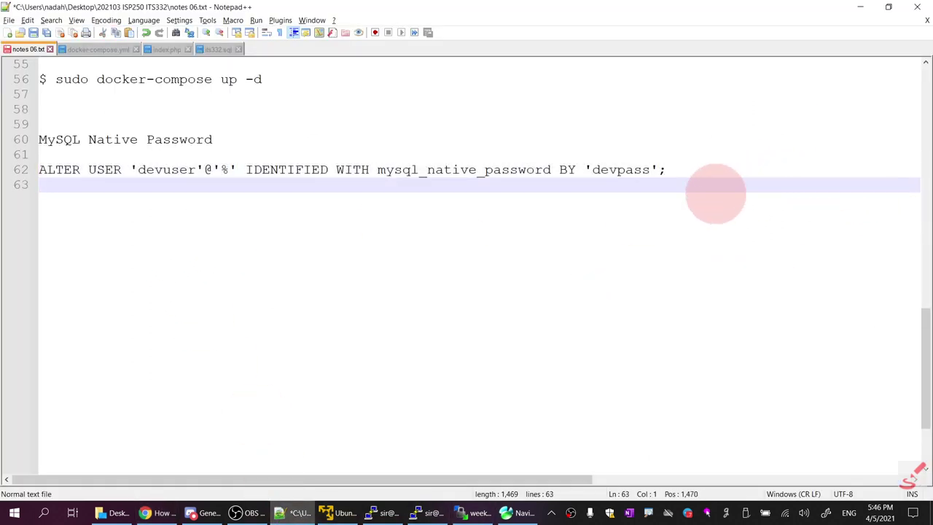
pyautogui.hotkey('ctrl', 'v')
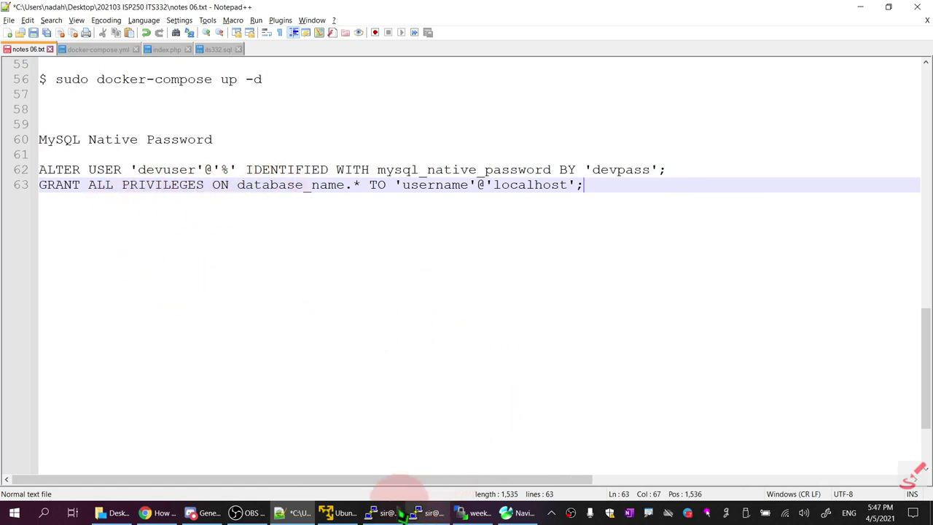
# Replace the database_name placeholder with test_db, copied from docker-compose.yml
pyautogui.click(102, 51)
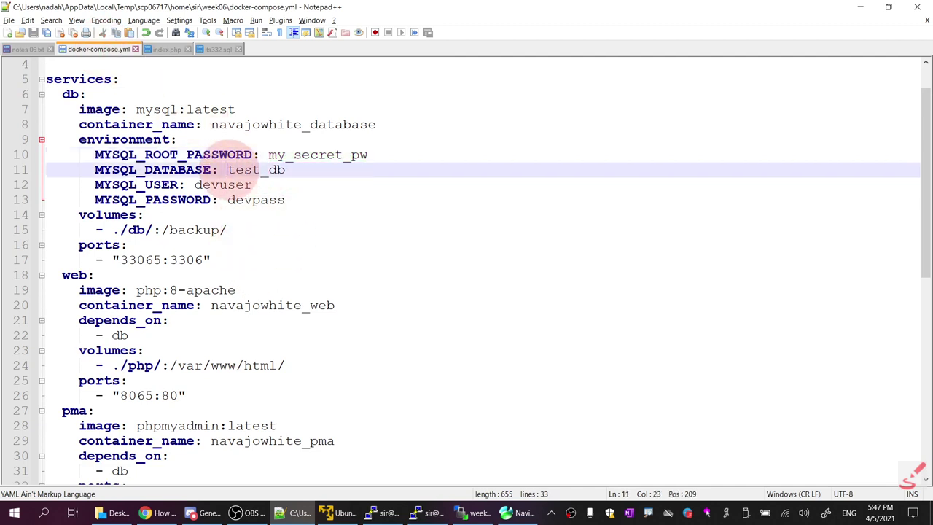
pyautogui.doubleClick(277, 169)
pyautogui.rightClick(286, 168)
pyautogui.click(311, 183)
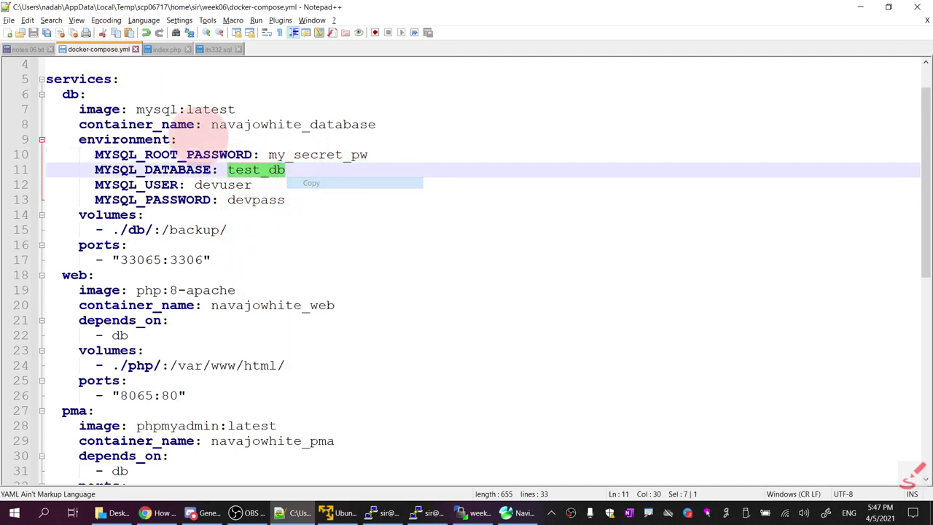
pyautogui.click(29, 49)
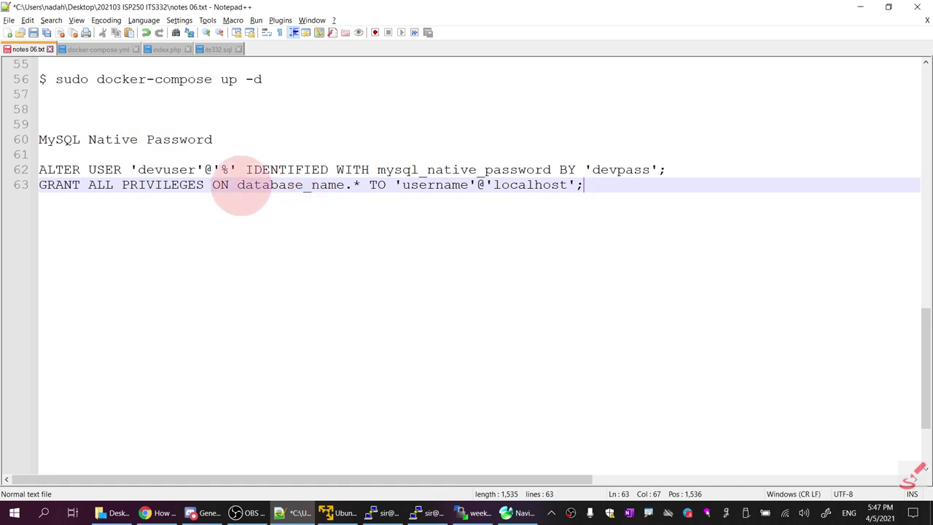
pyautogui.doubleClick(240, 185)
pyautogui.rightClick(328, 188)
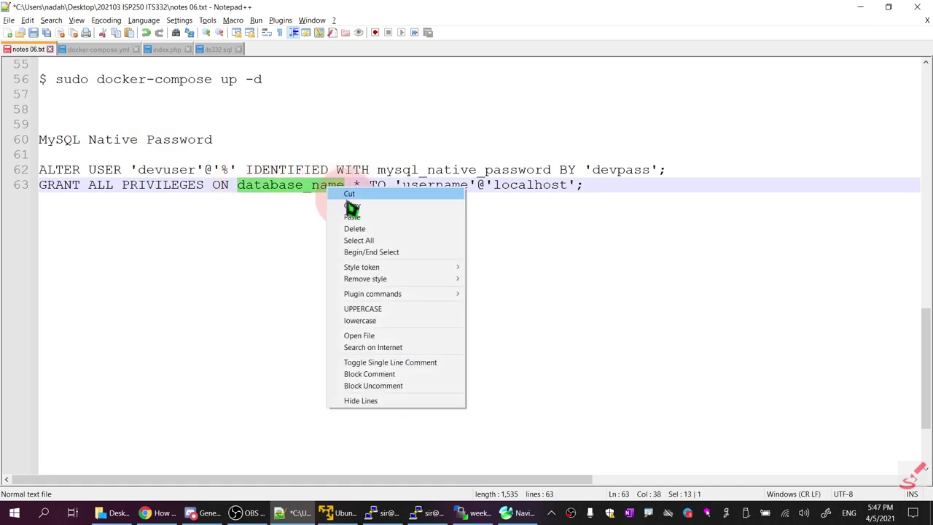
pyautogui.click(351, 216)
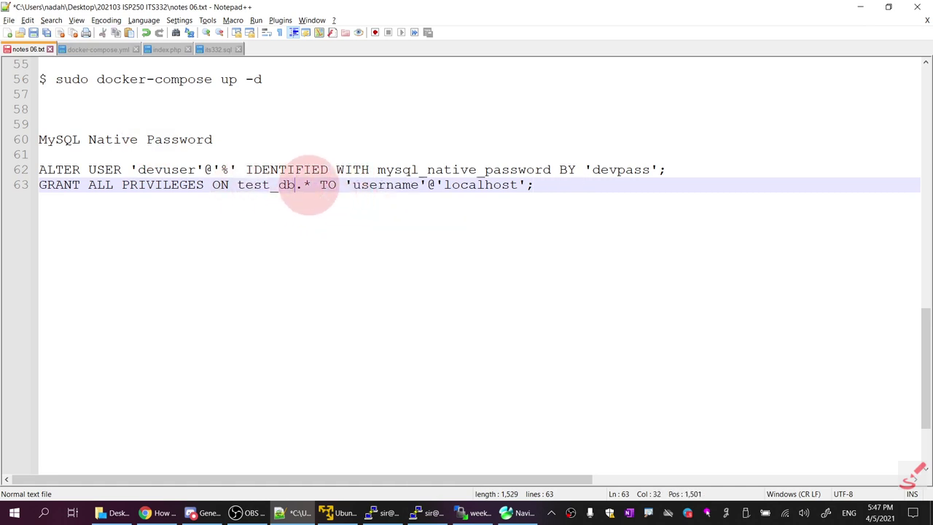
# Replace the 'username'@'localhost' placeholder on line 63 with 'devuser'@'%'
pyautogui.click(236, 185)
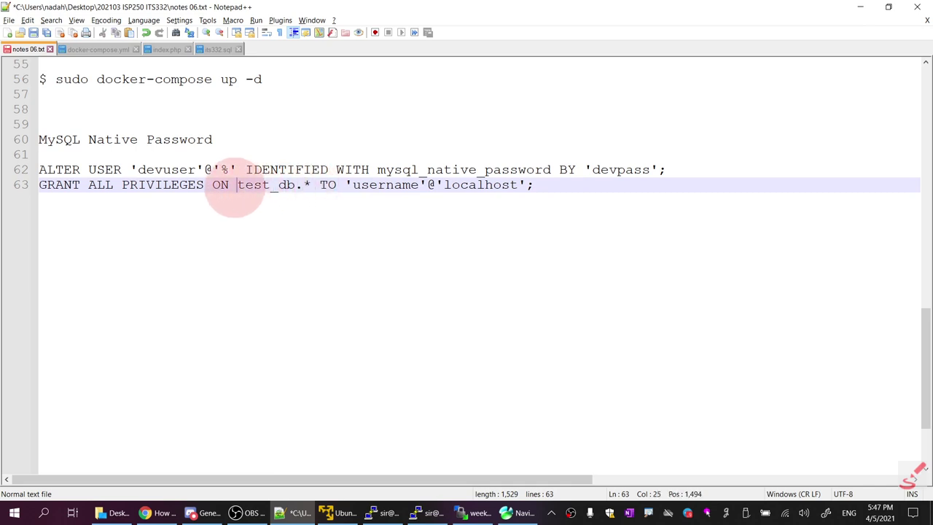
pyautogui.moveTo(236, 185); pyautogui.dragTo(308, 187)
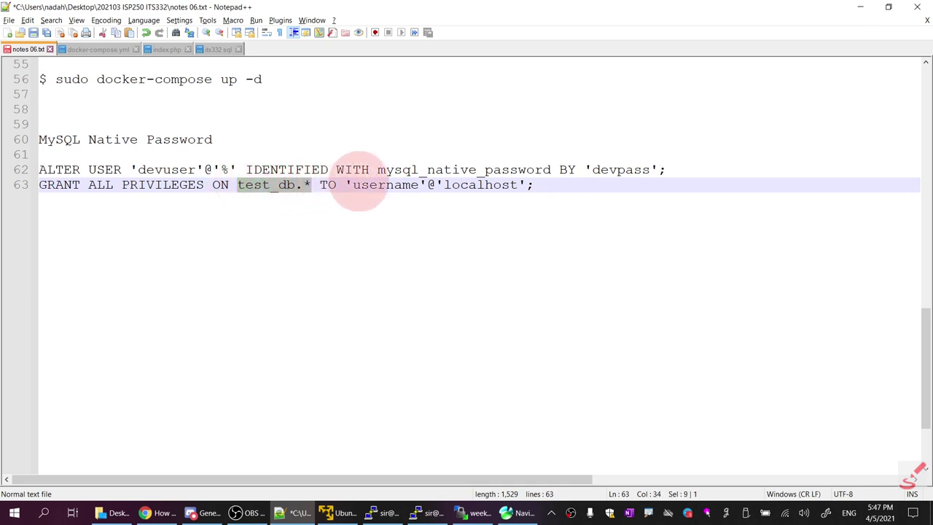
pyautogui.moveTo(137, 169)
pyautogui.mouseDown()
pyautogui.moveTo(197, 169)
pyautogui.moveTo(131, 169)
pyautogui.mouseUp()
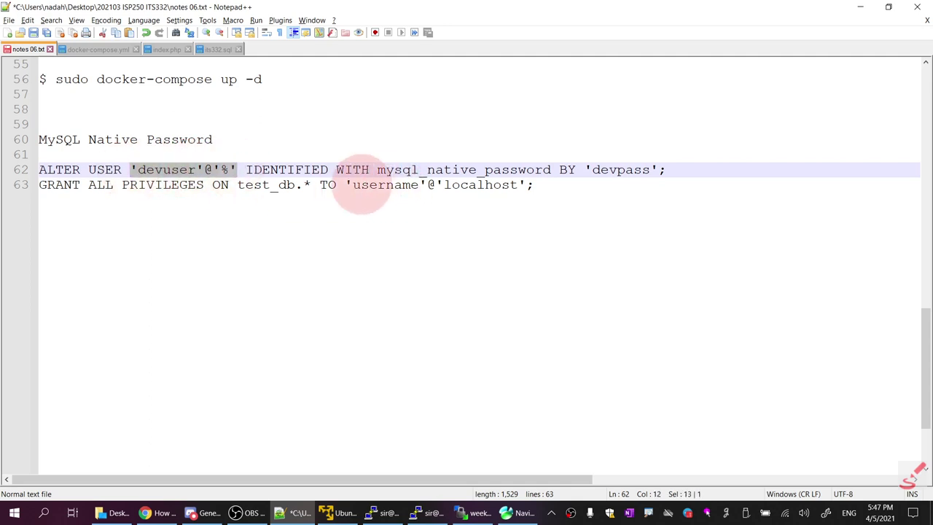
pyautogui.moveTo(347, 185); pyautogui.dragTo(535, 184)
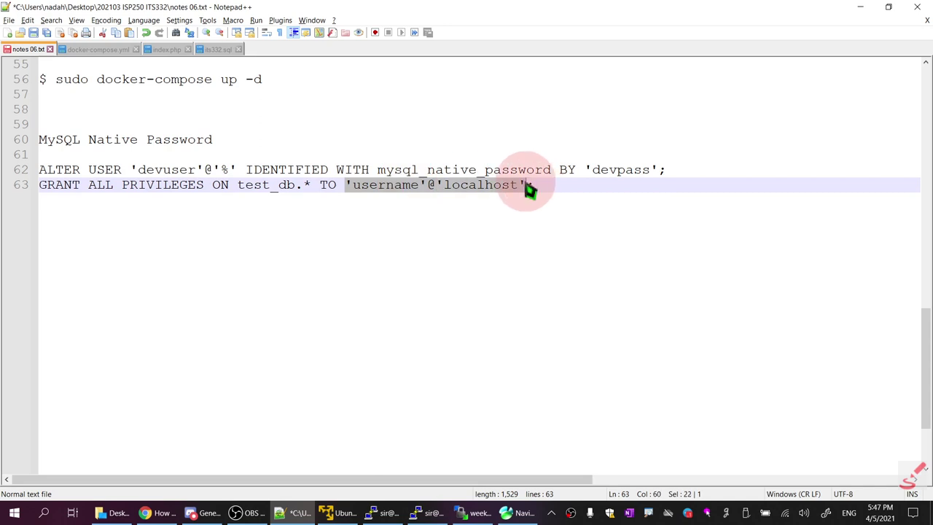
pyautogui.hotkey('ctrl', 'v')
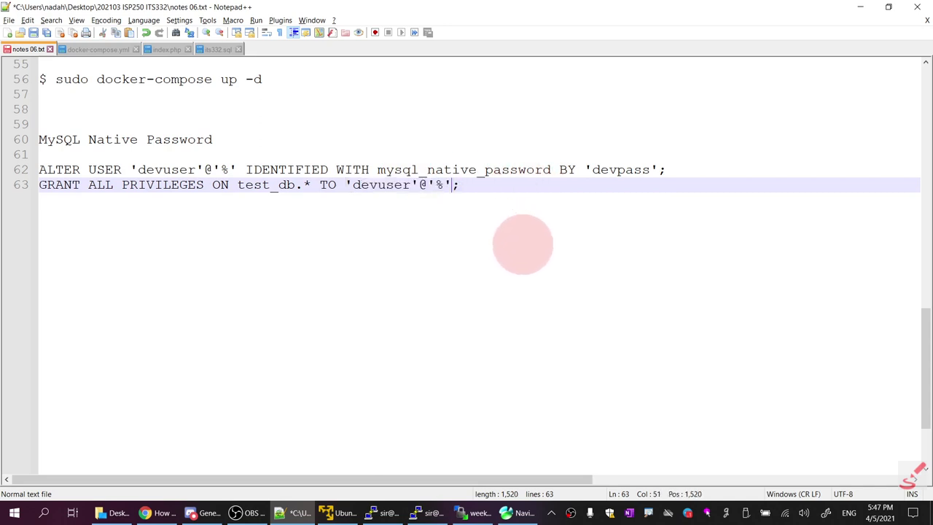
# Save notes 06.txt and copy the completed GRANT ALL PRIVILEGES line
pyautogui.click(33, 32)
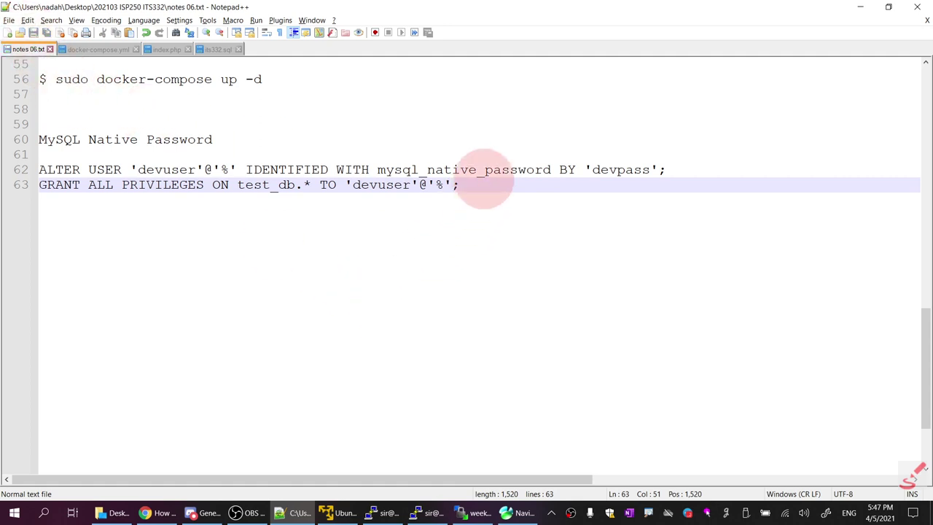
pyautogui.moveTo(464, 186); pyautogui.dragTo(38, 188)
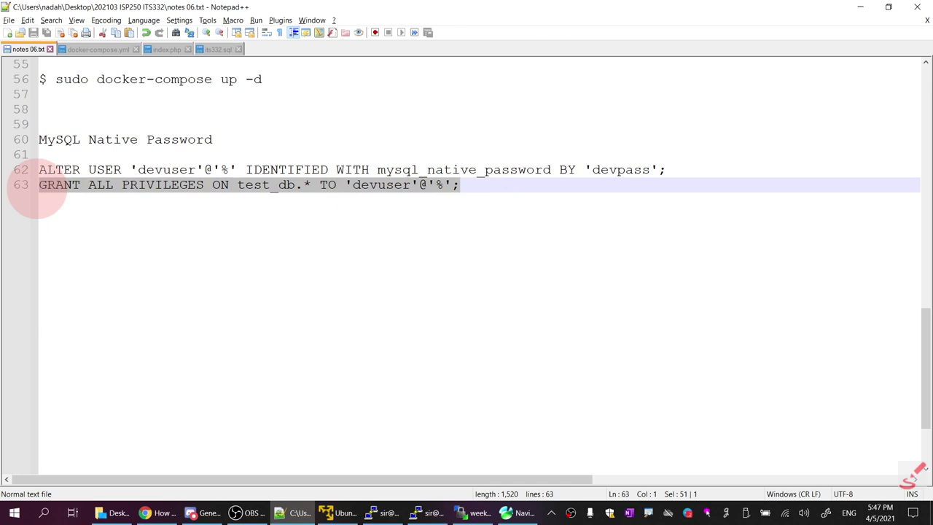
pyautogui.rightClick(83, 189)
pyautogui.click(114, 208)
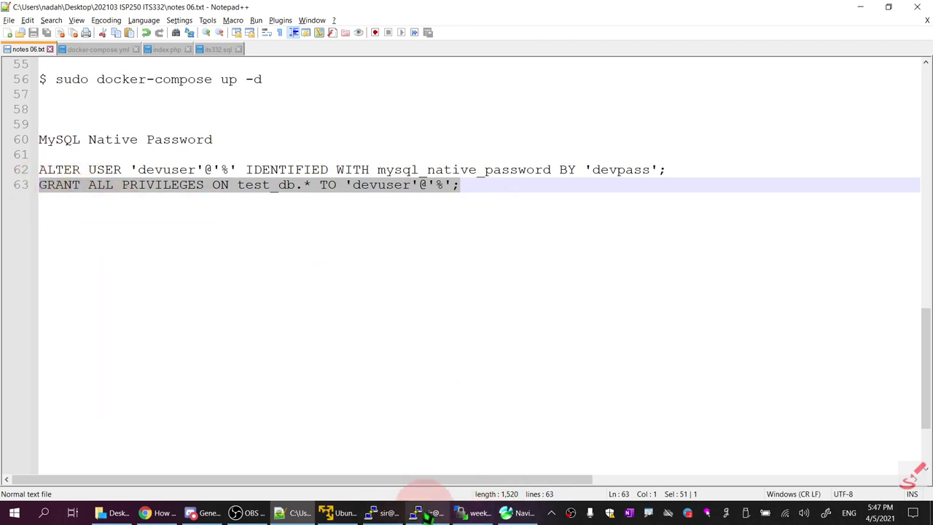
pyautogui.click(382, 510)
# Paste and run GRANT ALL PRIVILEGES ON test_db.* TO 'devuser'@'%' at the mysql prompt
pyautogui.rightClick(218, 304)
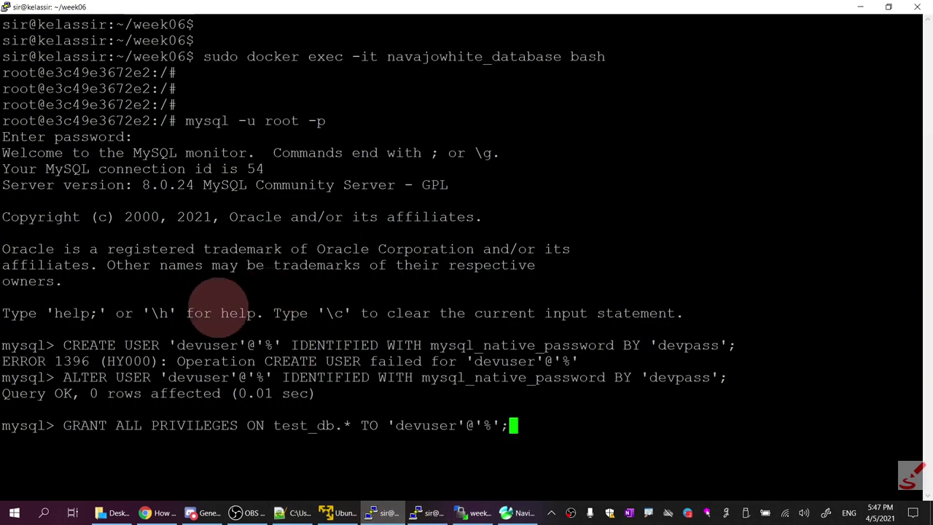
pyautogui.press('Return')
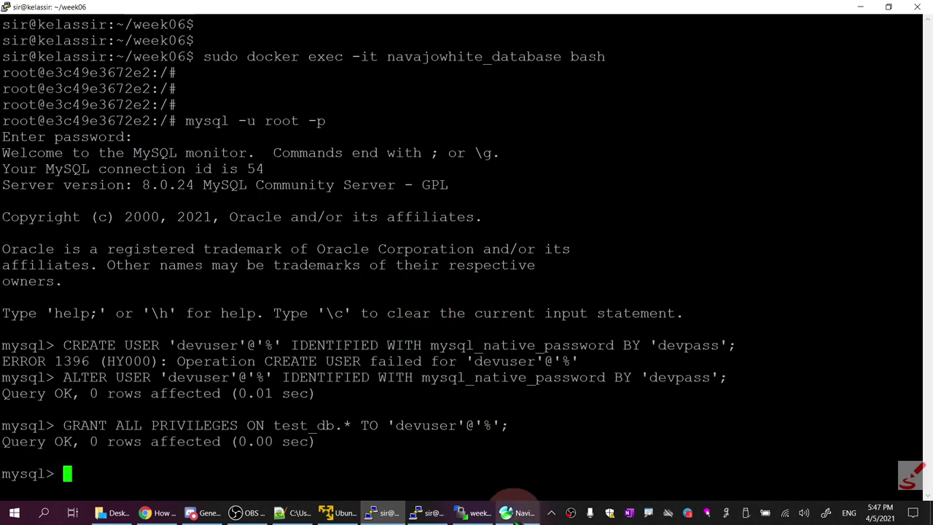
pyautogui.click(474, 513)
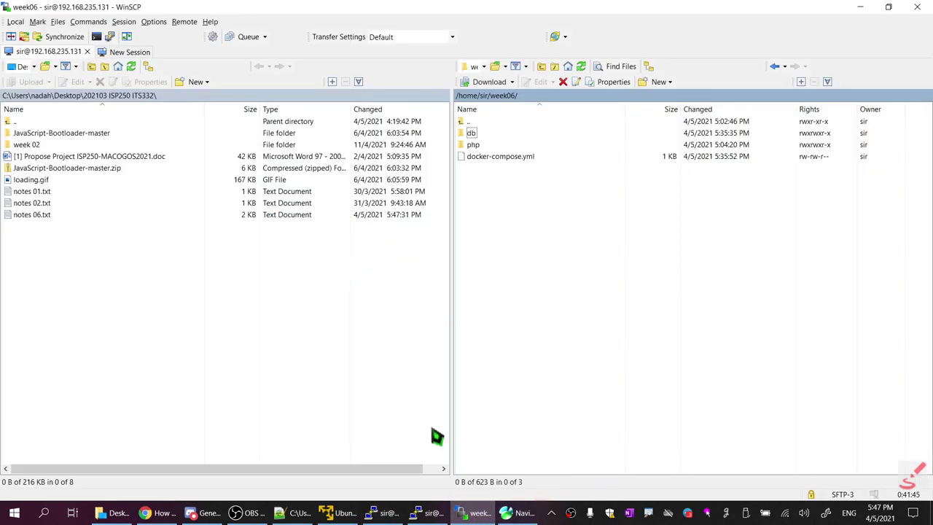
# Try the week06 connection, which fails with error 2003, and dismiss the error
pyautogui.click(505, 512)
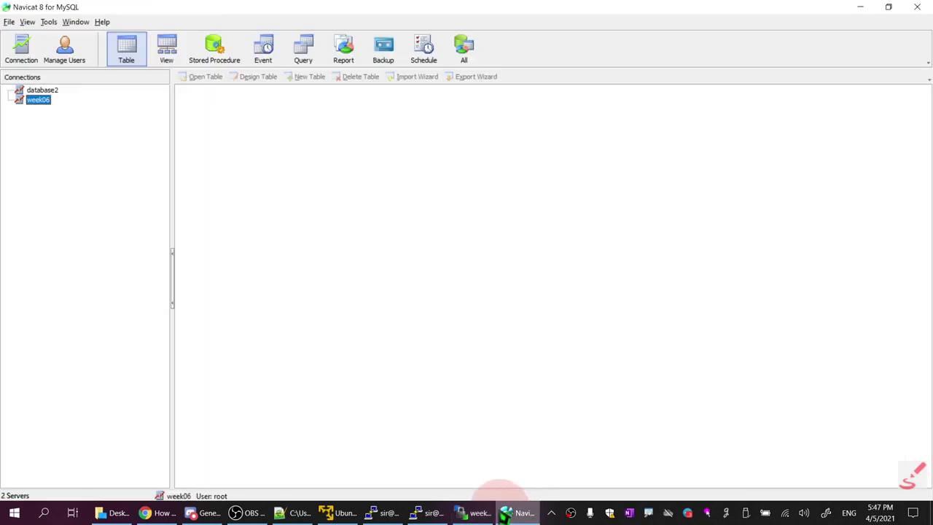
pyautogui.click(41, 102)
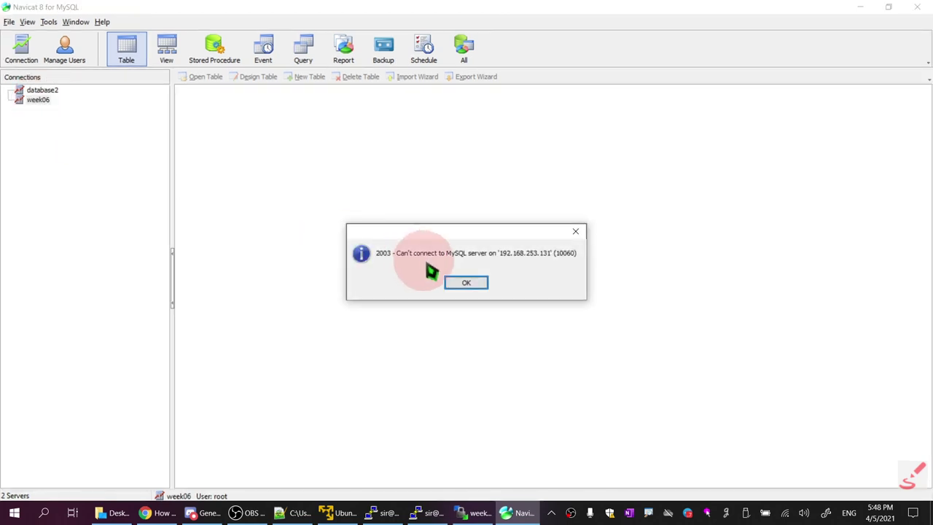
pyautogui.click(465, 283)
# Change week06's user name from root to devuser, enter its password, and test the connection
pyautogui.rightClick(35, 100)
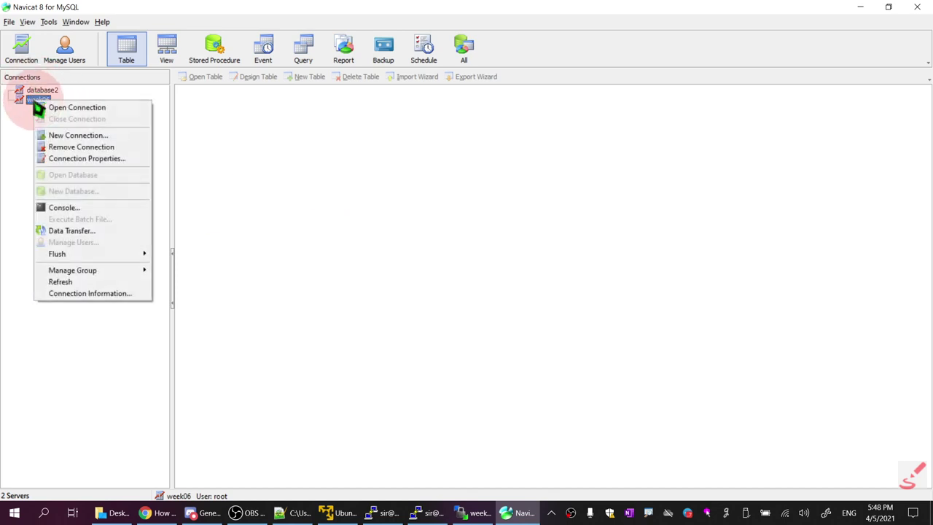
pyautogui.click(92, 159)
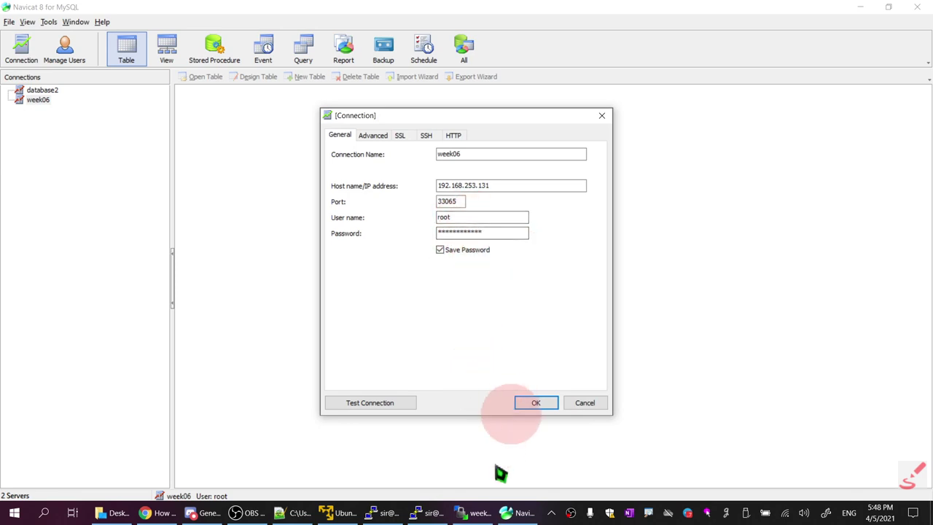
pyautogui.doubleClick(481, 218)
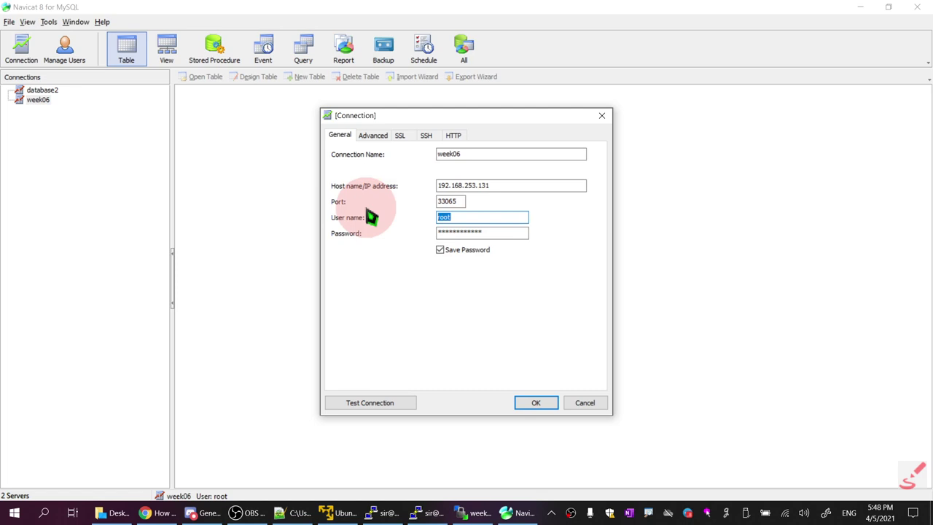
pyautogui.write('devuser')
pyautogui.press('Tab')
pyautogui.write('*')
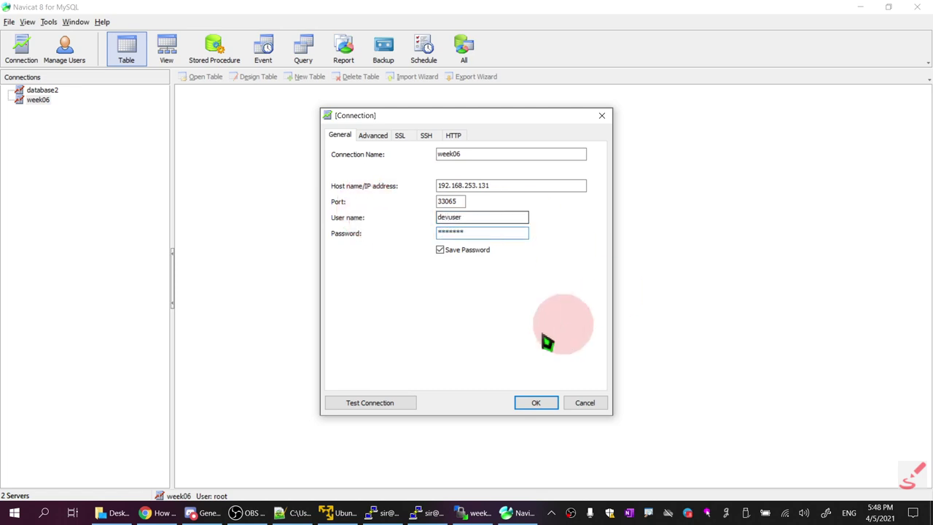
pyautogui.click(365, 408)
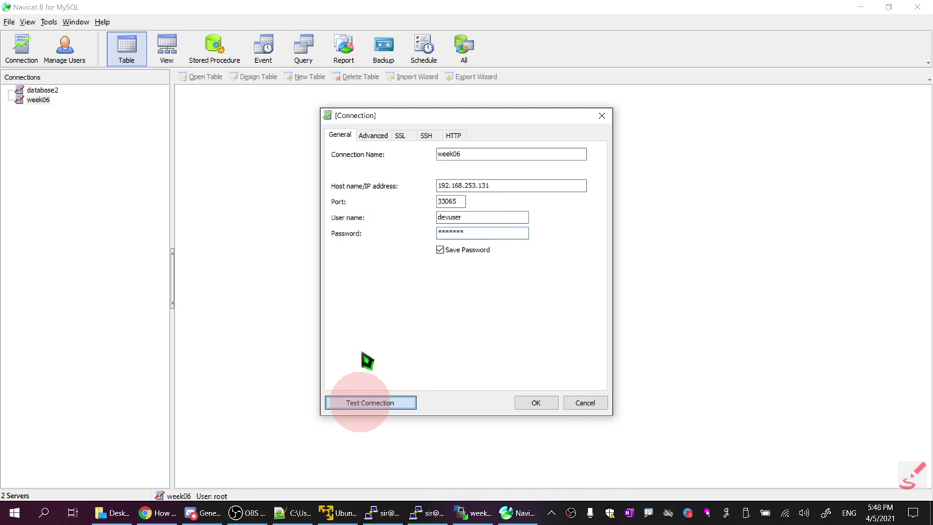
# Wait out the unresponsive connection test via the taskbar and system tray, then return to Navicat
pyautogui.click(628, 512)
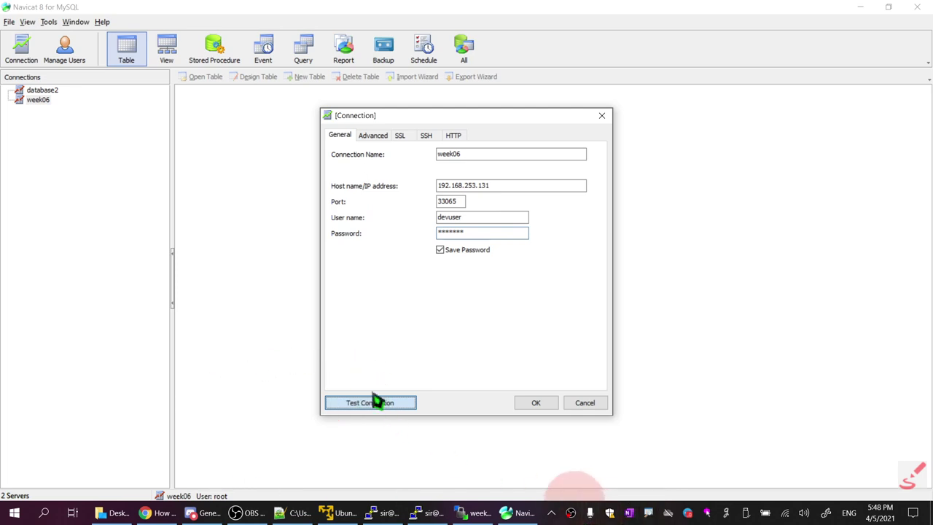
pyautogui.click(551, 513)
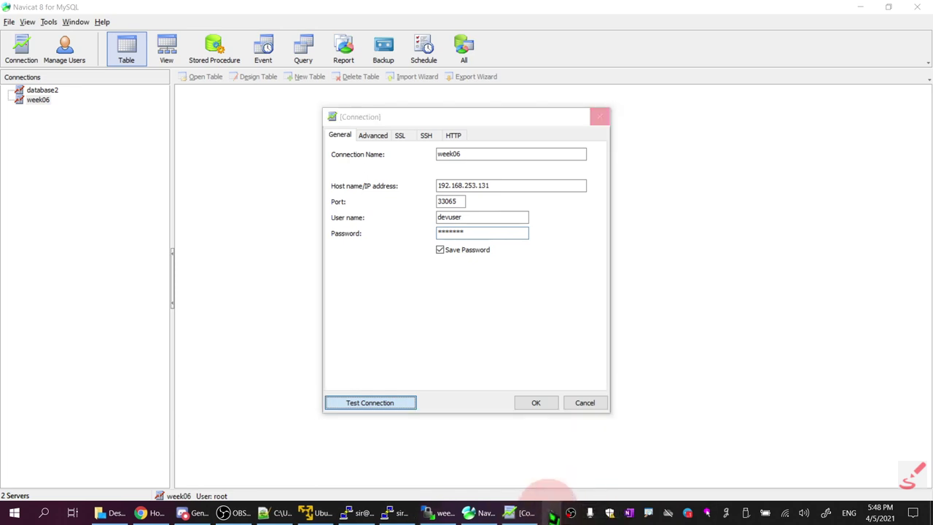
pyautogui.click(525, 513)
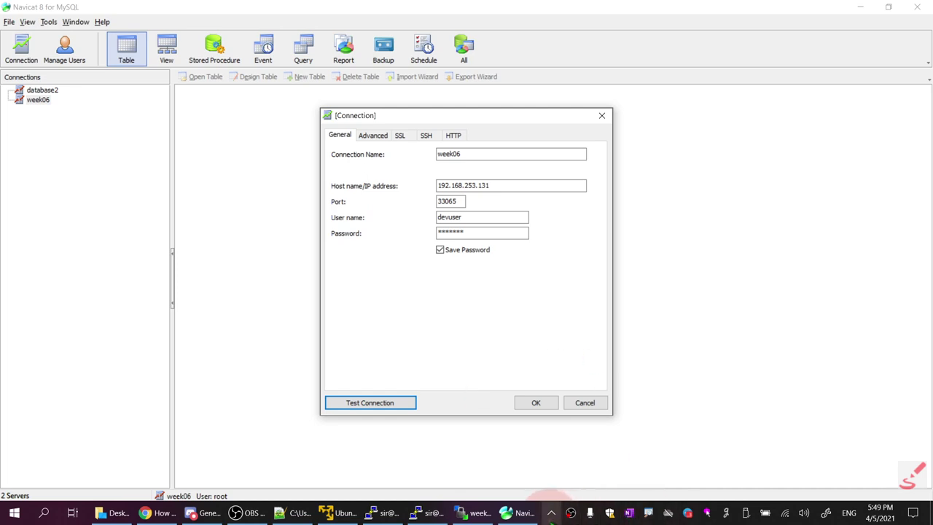
pyautogui.click(552, 512)
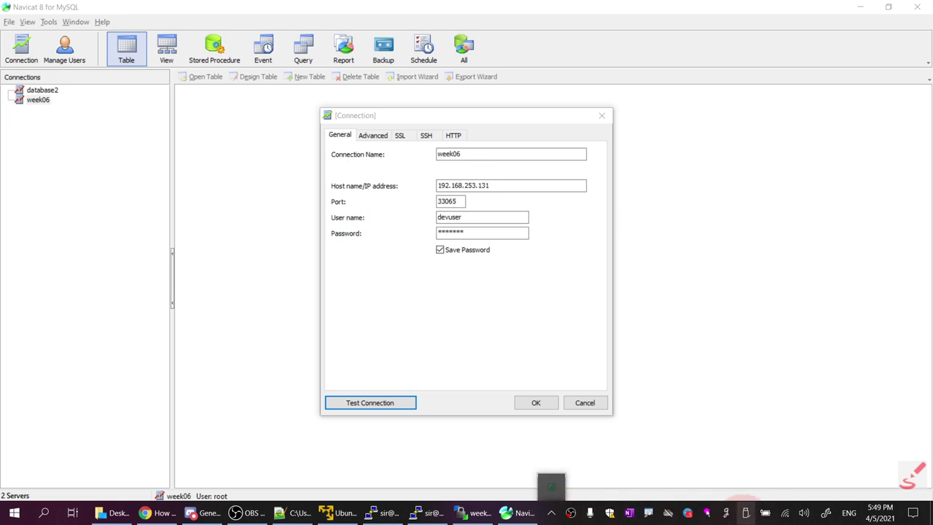
pyautogui.rightClick(707, 513)
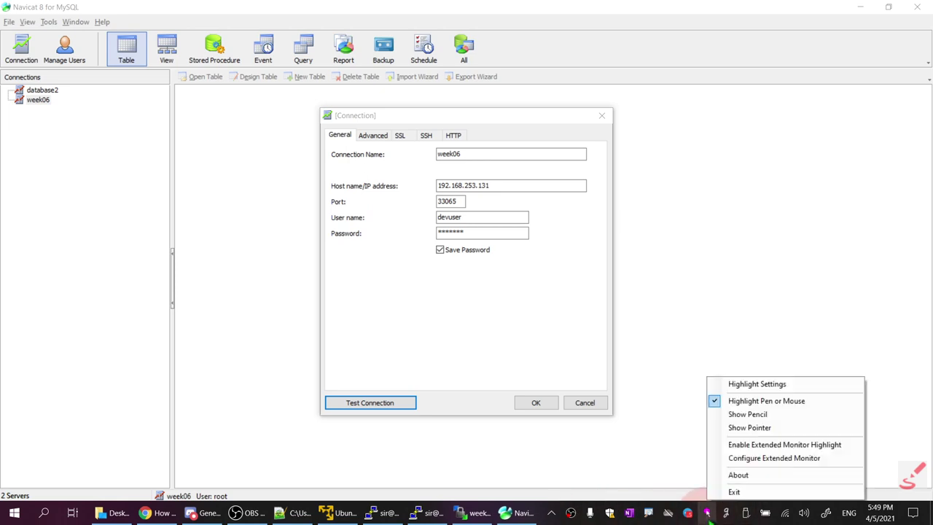
pyautogui.click(741, 402)
pyautogui.click(519, 512)
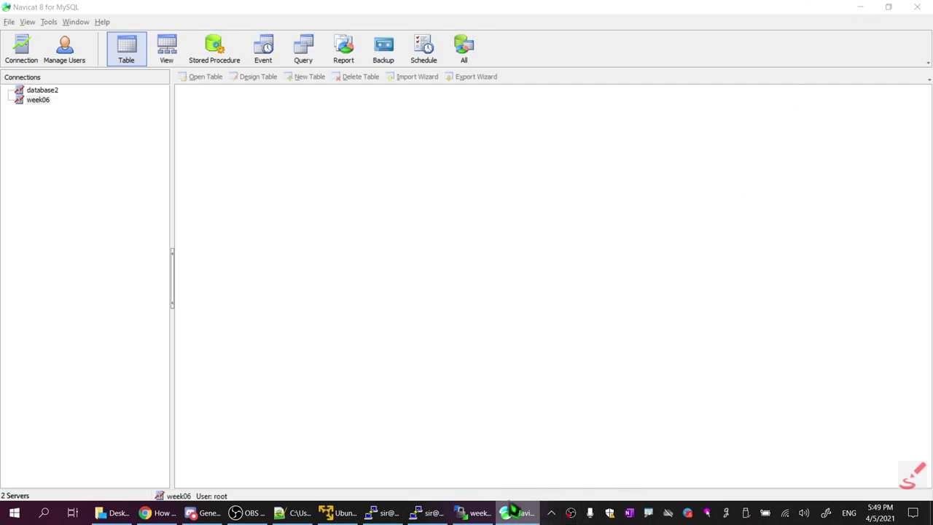
pyautogui.hotkey('alt', 'Tab')
pyautogui.hotkey('alt', 'Tab')
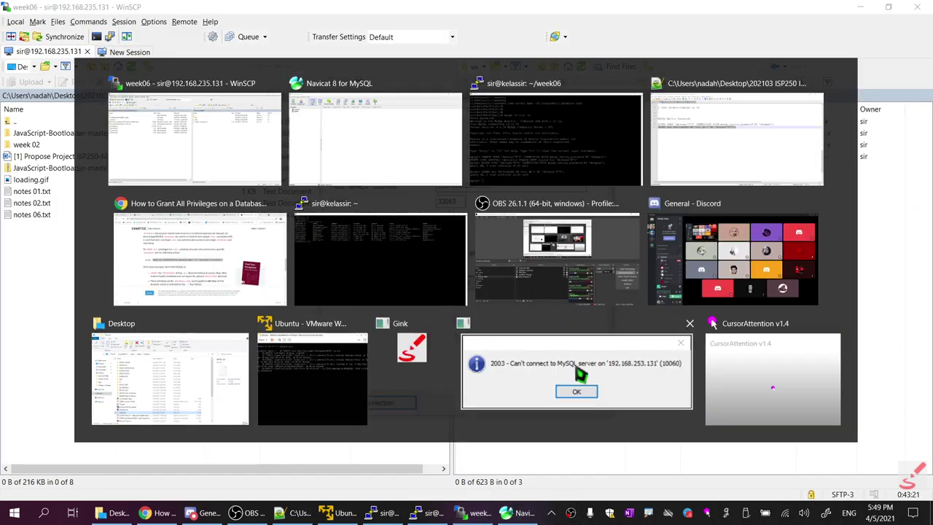
# Dismiss the connection error and cancel the week06 connection property changes
pyautogui.click(582, 376)
pyautogui.click(466, 285)
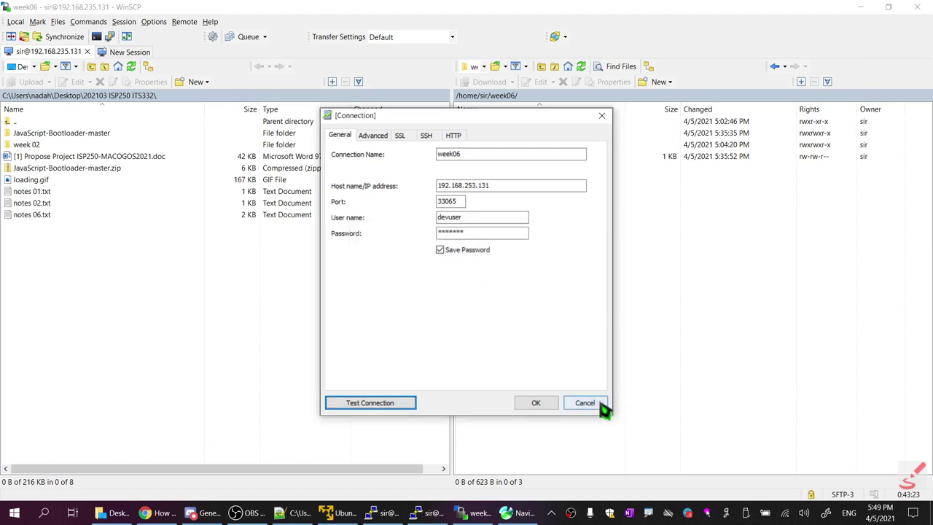
pyautogui.click(295, 514)
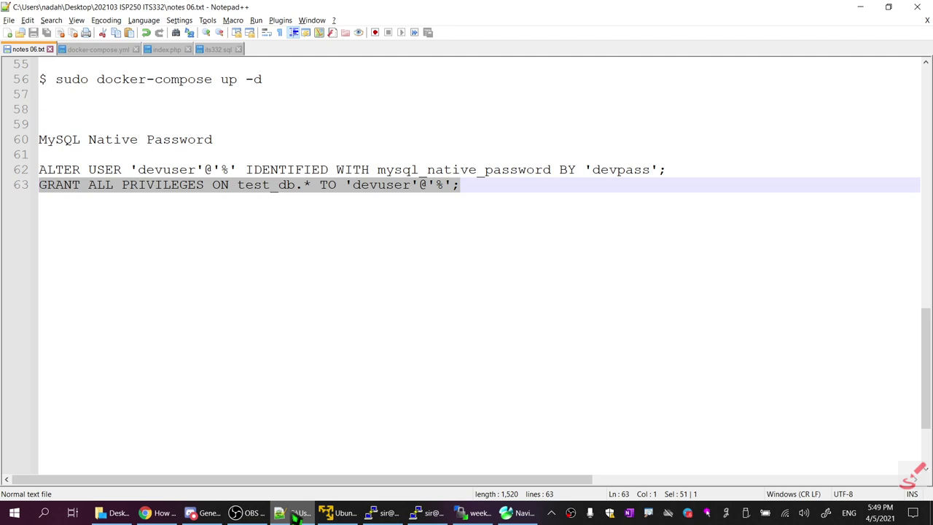
pyautogui.click(295, 514)
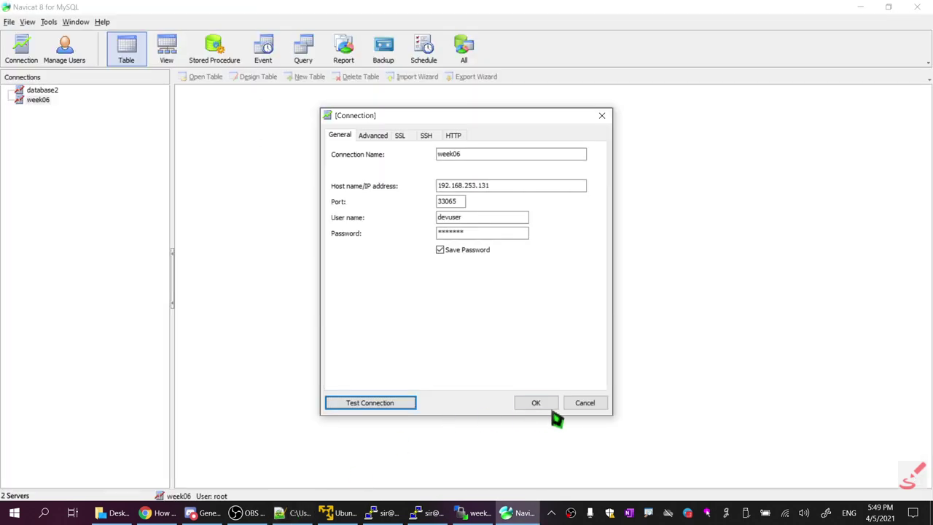
pyautogui.click(584, 409)
# Remove the week06 connection and confirm the deletion
pyautogui.rightClick(42, 101)
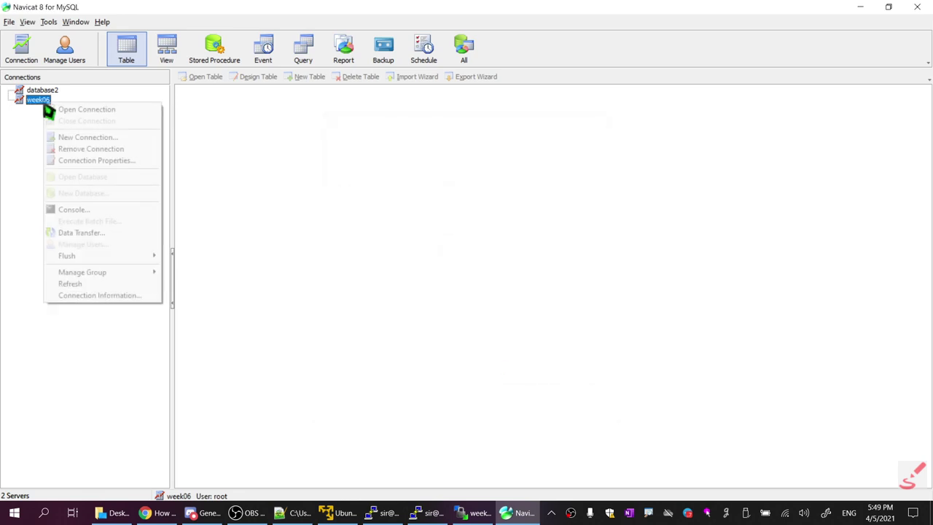
pyautogui.click(95, 148)
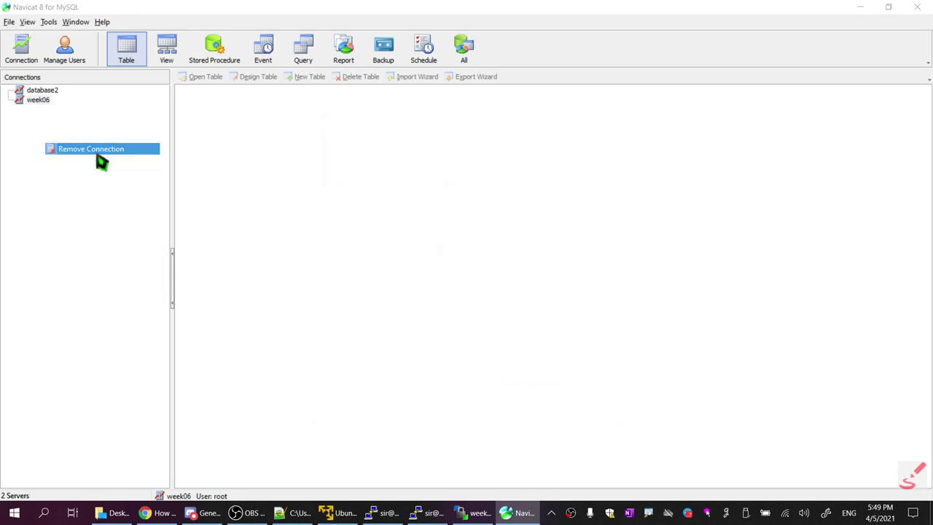
pyautogui.click(442, 289)
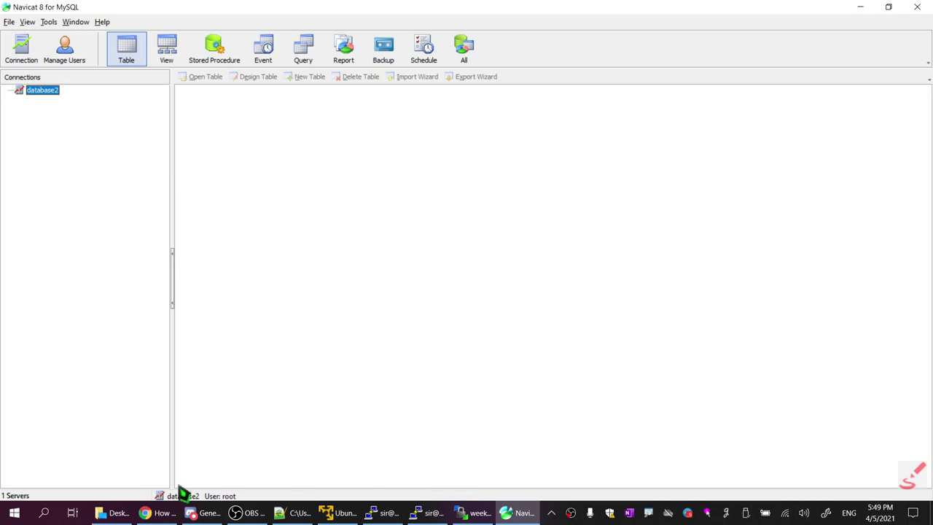
pyautogui.click(156, 515)
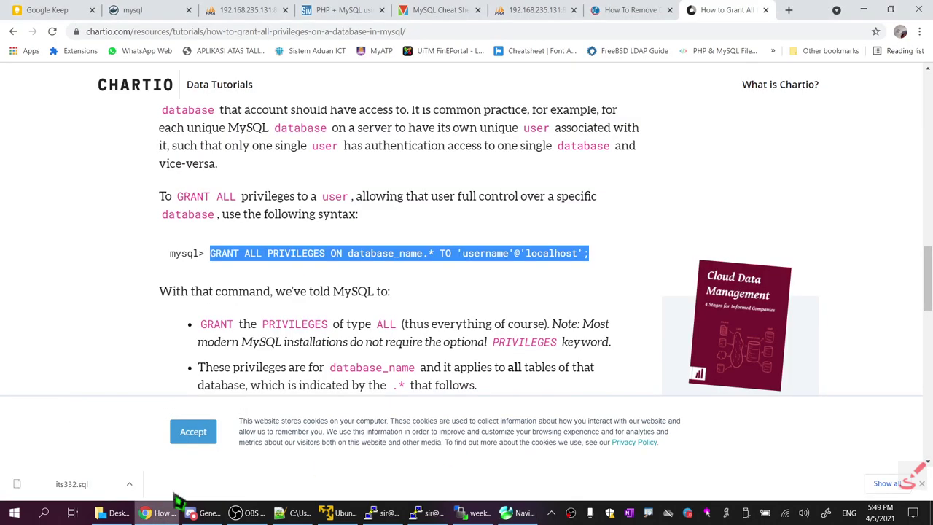
# Log out of the phpMyAdmin page on port 8082
pyautogui.click(528, 12)
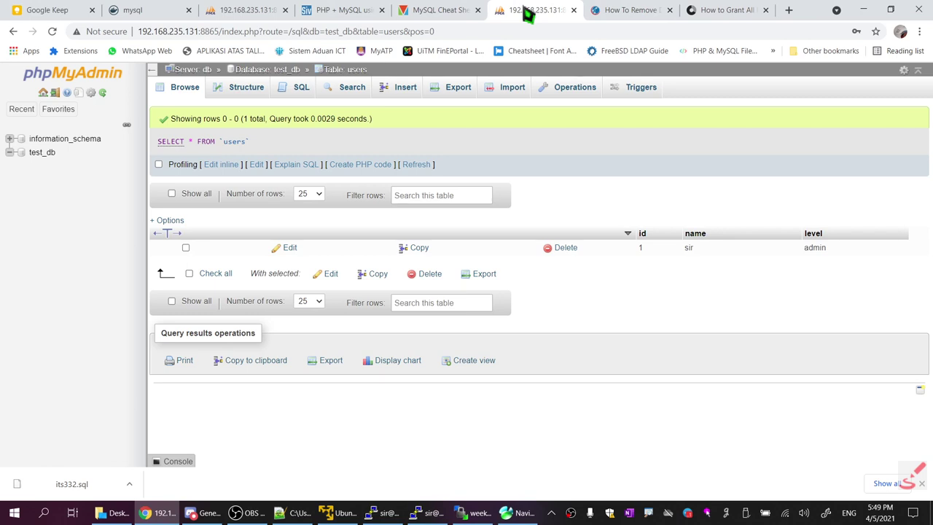
pyautogui.click(267, 11)
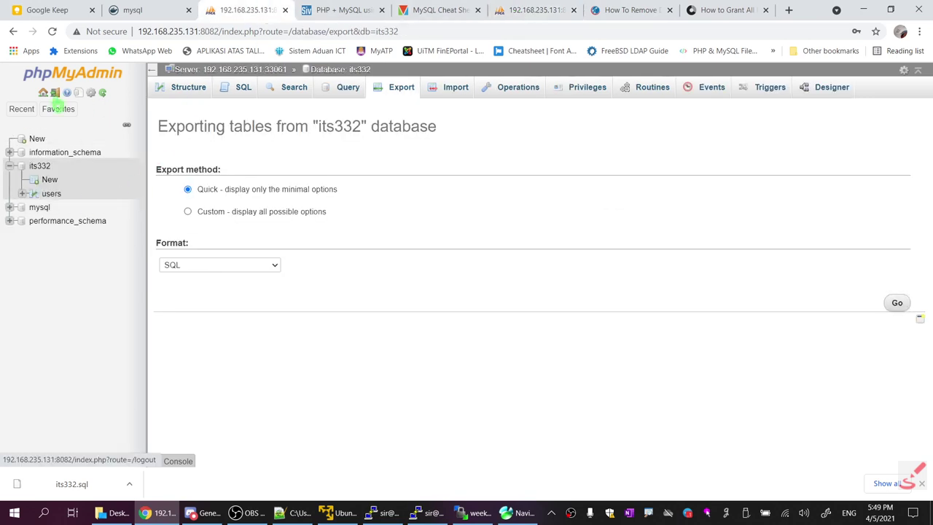
pyautogui.click(56, 93)
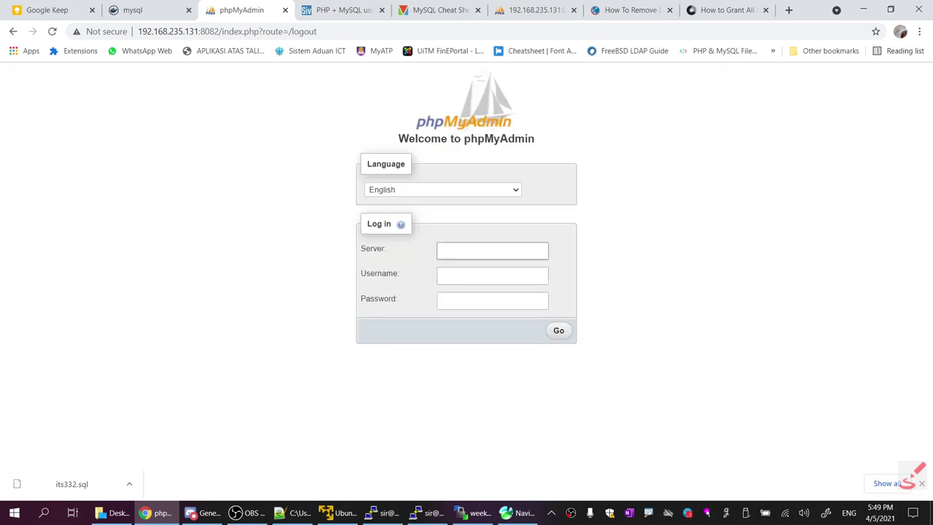
# Log in as devuser to server 192.168.235.131:33065 and save the password in Chrome
pyautogui.click(493, 251)
pyautogui.click(525, 300)
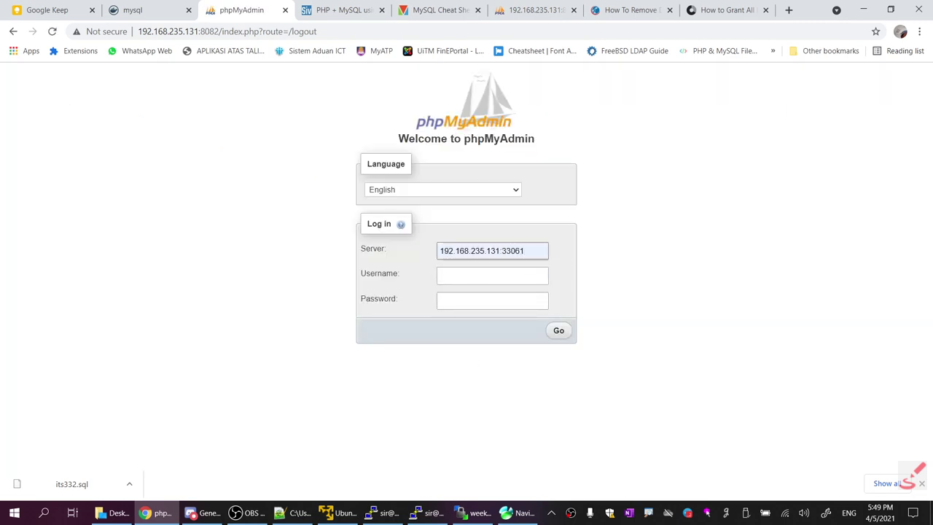
pyautogui.write('5')
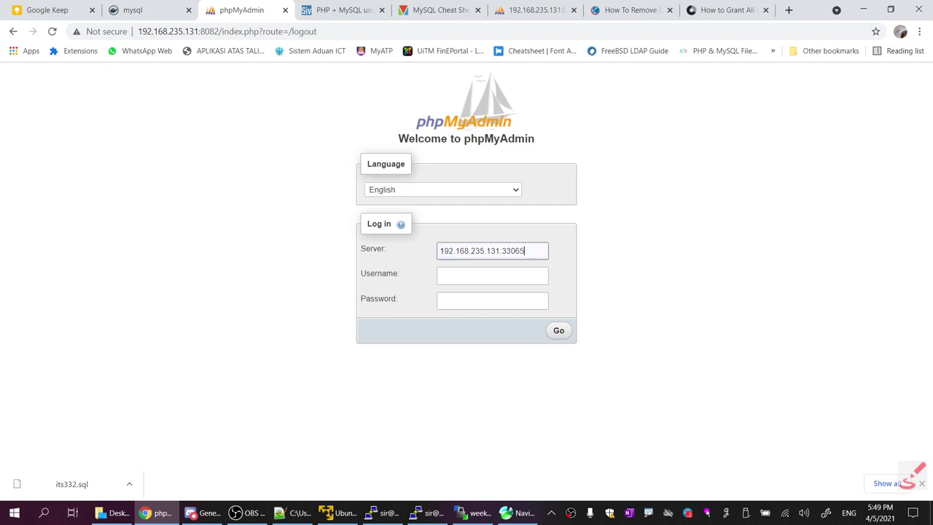
pyautogui.press('Tab')
pyautogui.write('dev')
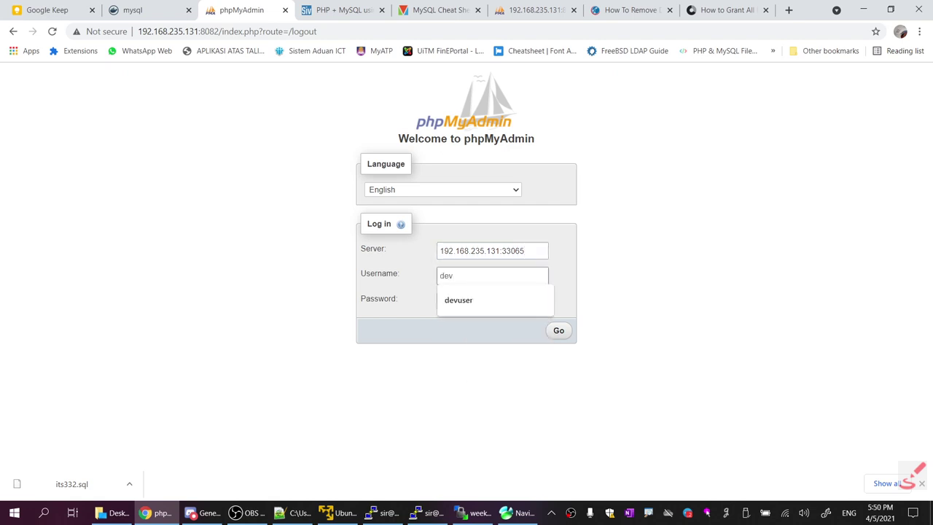
pyautogui.write('user')
pyautogui.press('Tab')
pyautogui.write('devu')
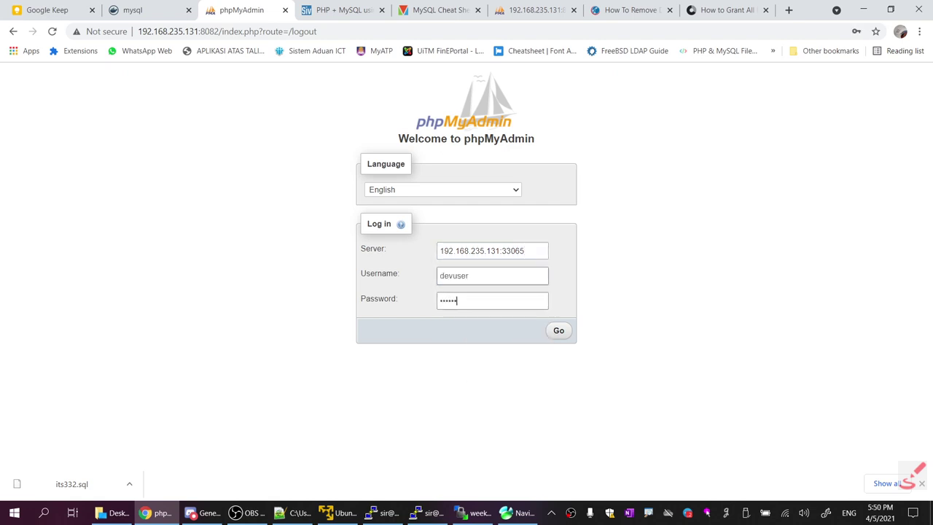
pyautogui.write('s')
pyautogui.press('Return')
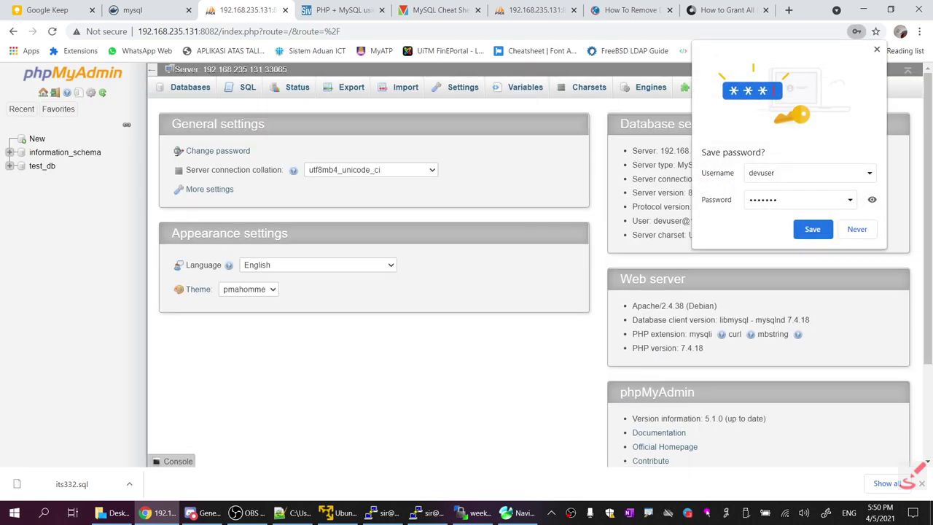
pyautogui.click(812, 229)
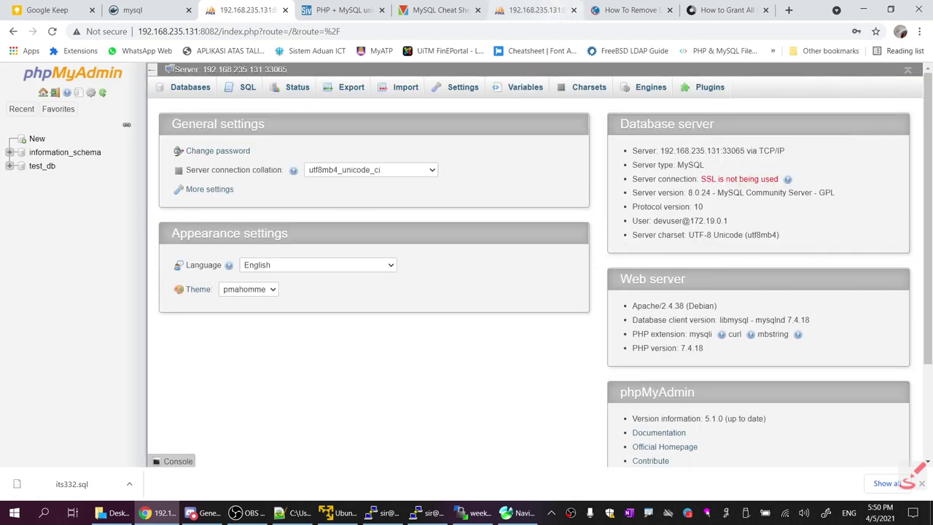
pyautogui.click(518, 513)
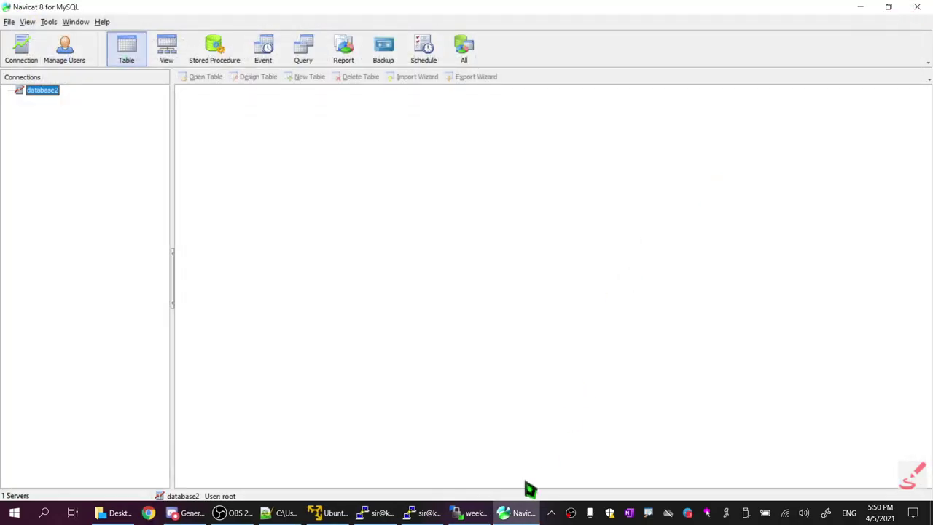
pyautogui.click(522, 513)
# Close Navicat, relaunch it from the desktop icon, and start a new connection
pyautogui.click(520, 512)
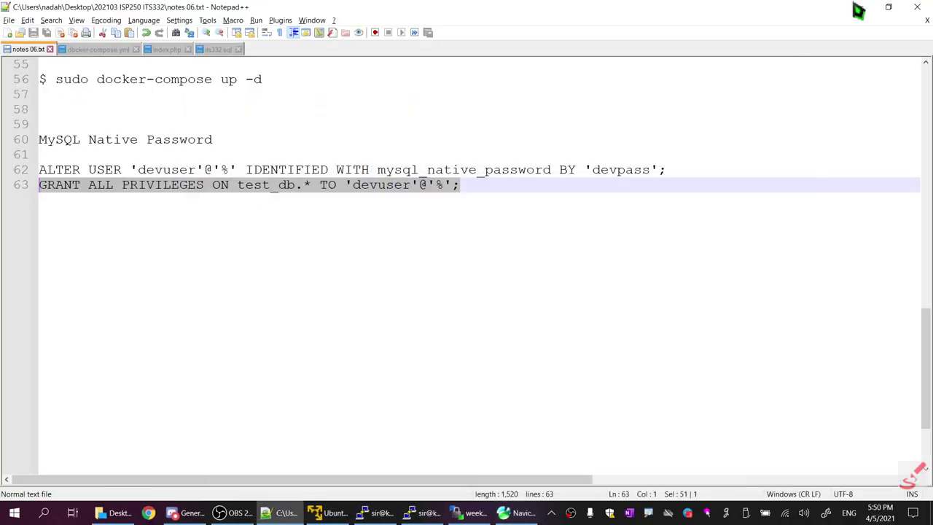
pyautogui.click(520, 513)
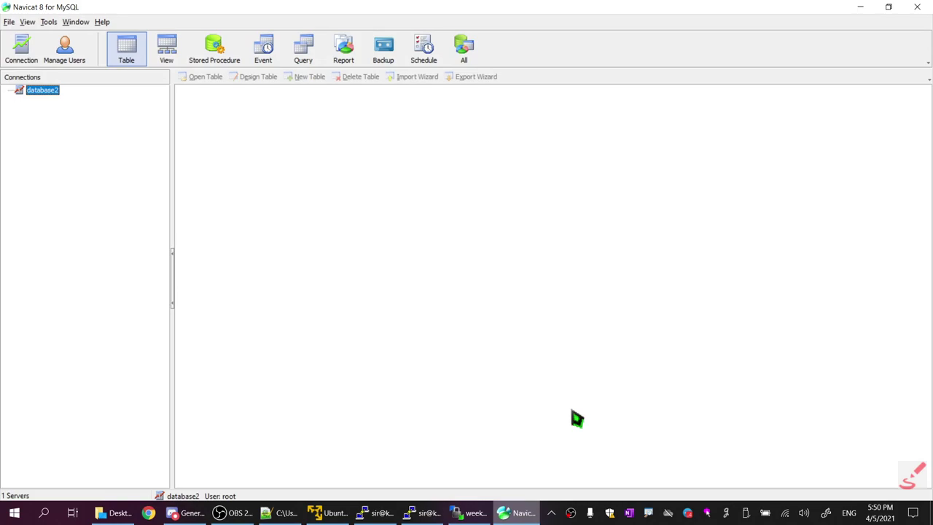
pyautogui.click(917, 6)
pyautogui.press('super+d')
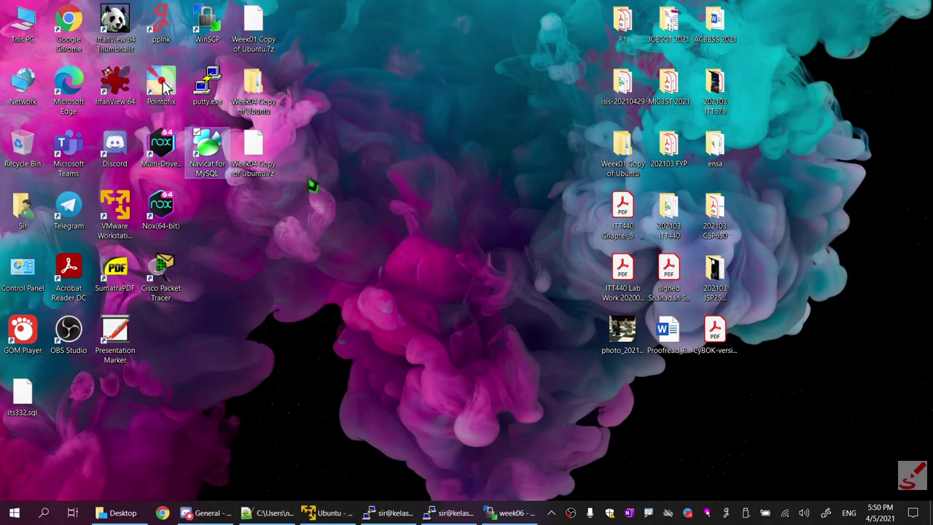
pyautogui.doubleClick(207, 150)
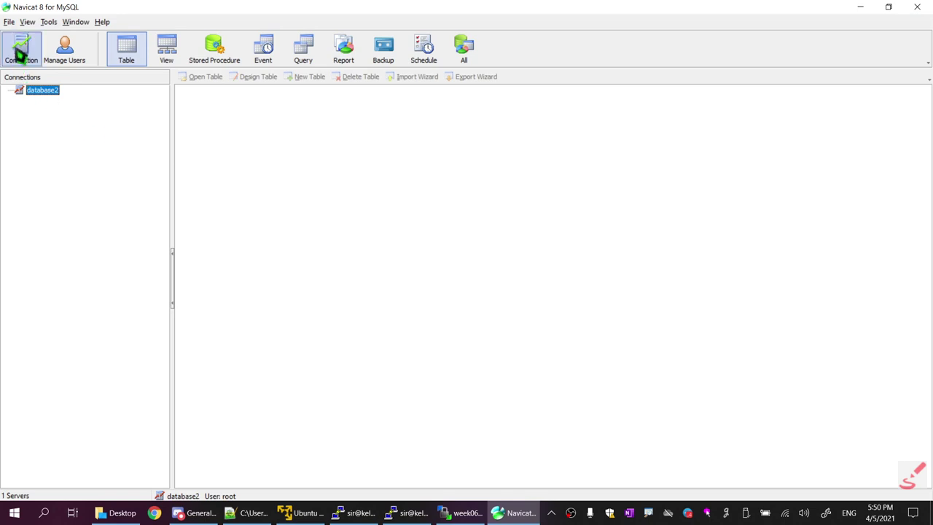
pyautogui.click(21, 51)
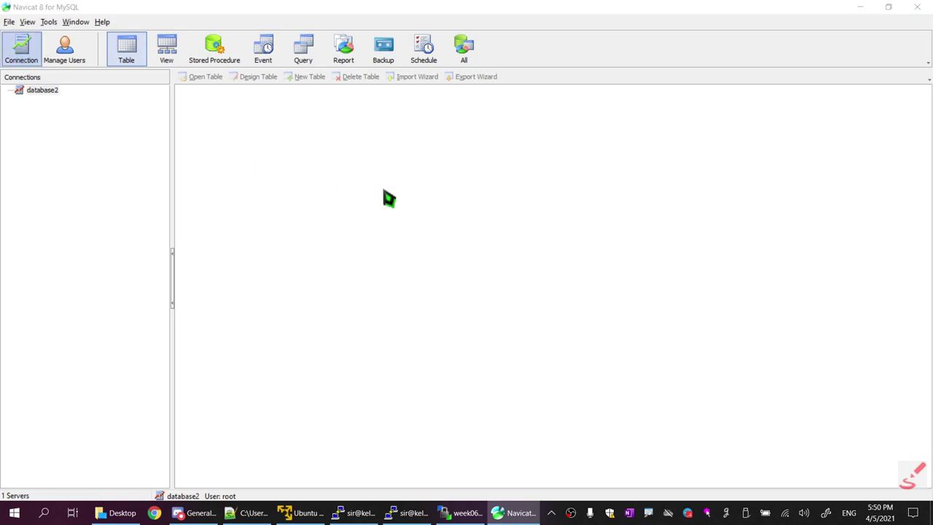
pyautogui.click(471, 185)
# Enter host 192.168.235.131, port 33065 and user devuser, checking the address in the terminal
pyautogui.doubleClick(471, 185)
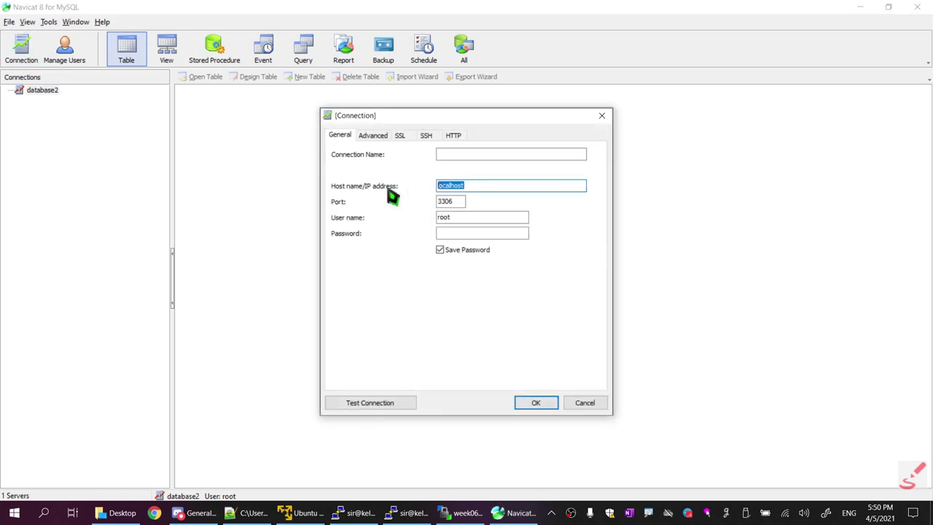
pyautogui.click(454, 512)
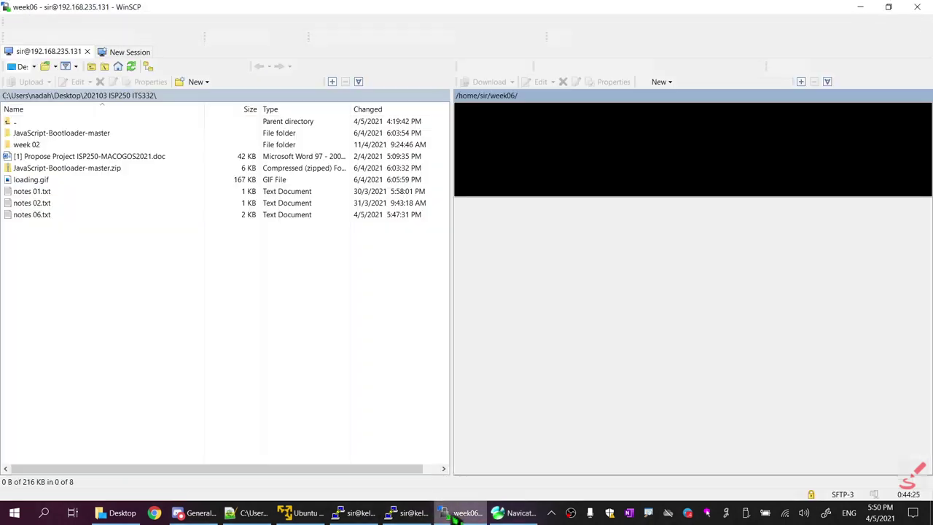
pyautogui.click(453, 512)
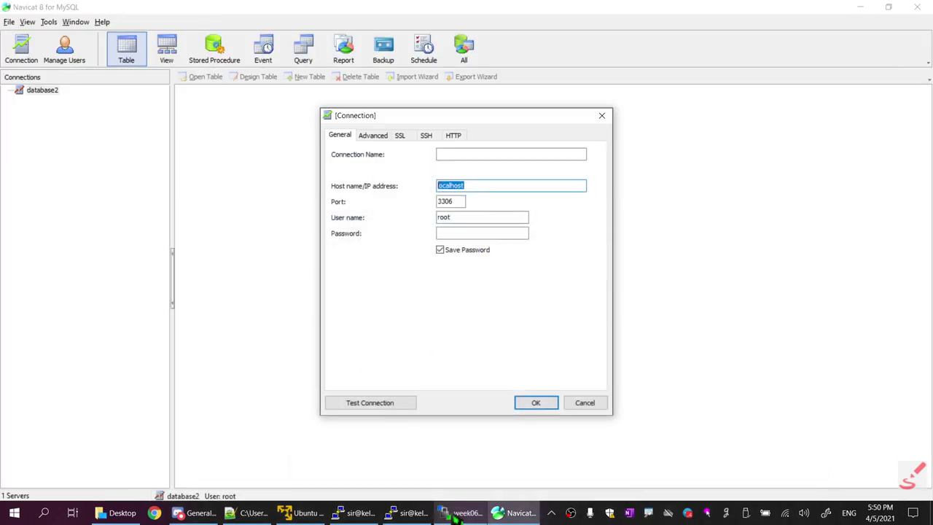
pyautogui.write('192.168.2')
pyautogui.click(458, 513)
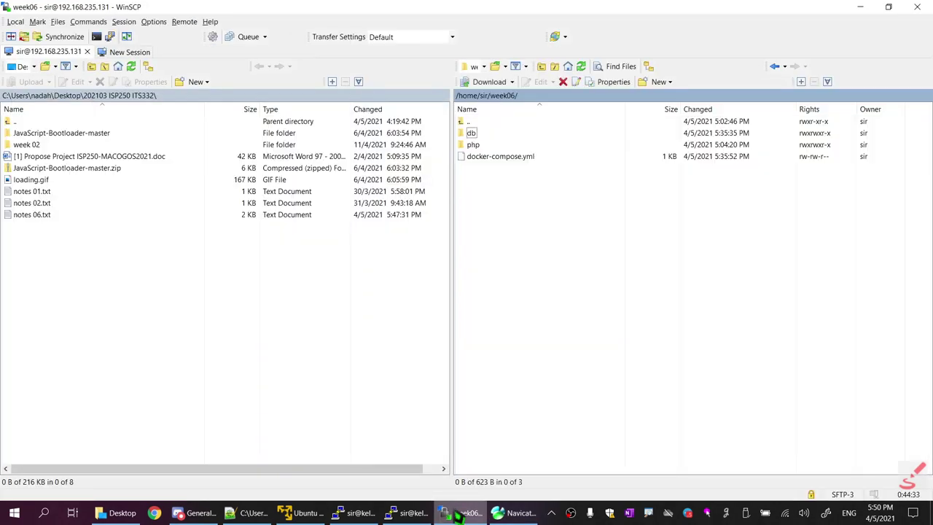
pyautogui.click(457, 513)
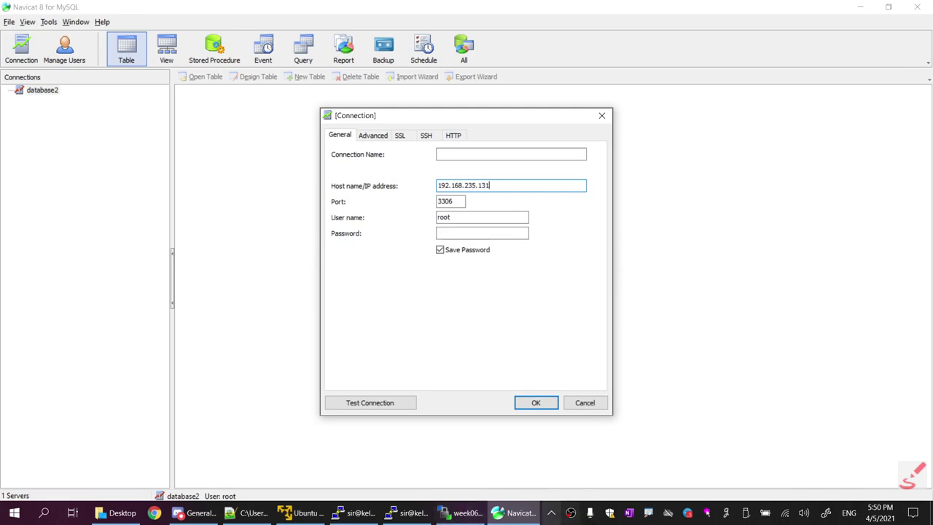
pyautogui.click(470, 513)
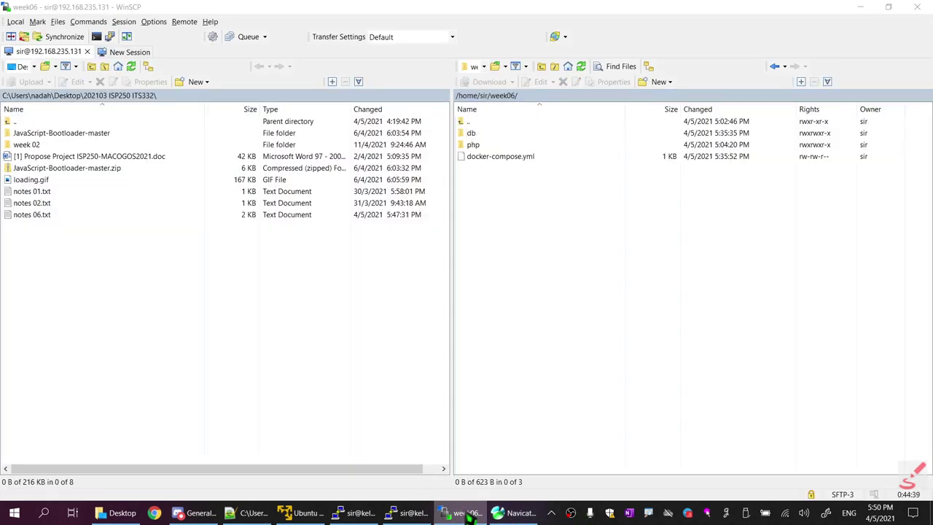
pyautogui.click(470, 513)
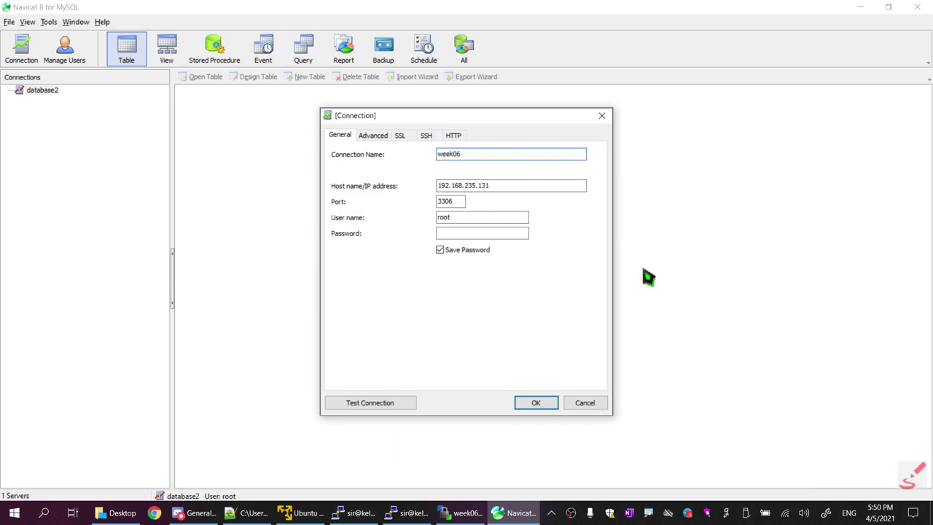
pyautogui.click(456, 201)
pyautogui.press('Tab')
pyautogui.write('de')
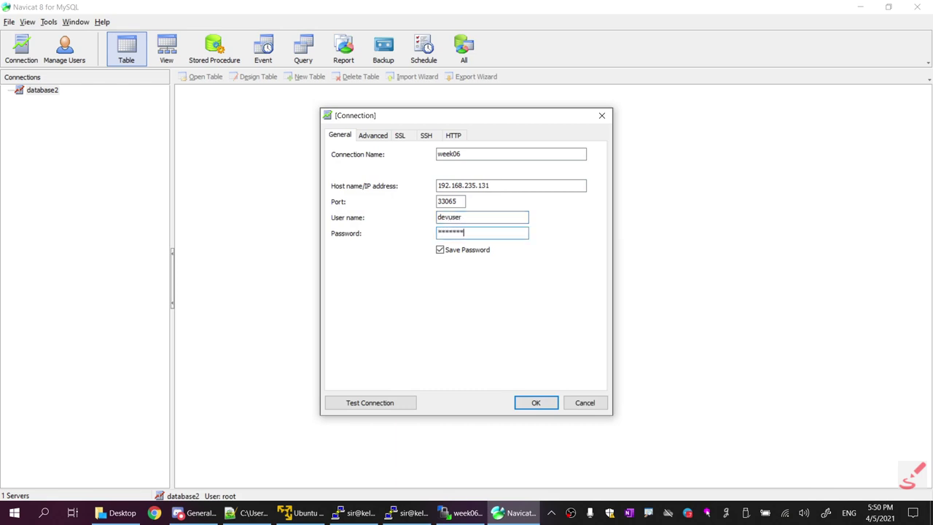
# Test the connection successfully and save it as week06
pyautogui.click(368, 406)
pyautogui.click(464, 285)
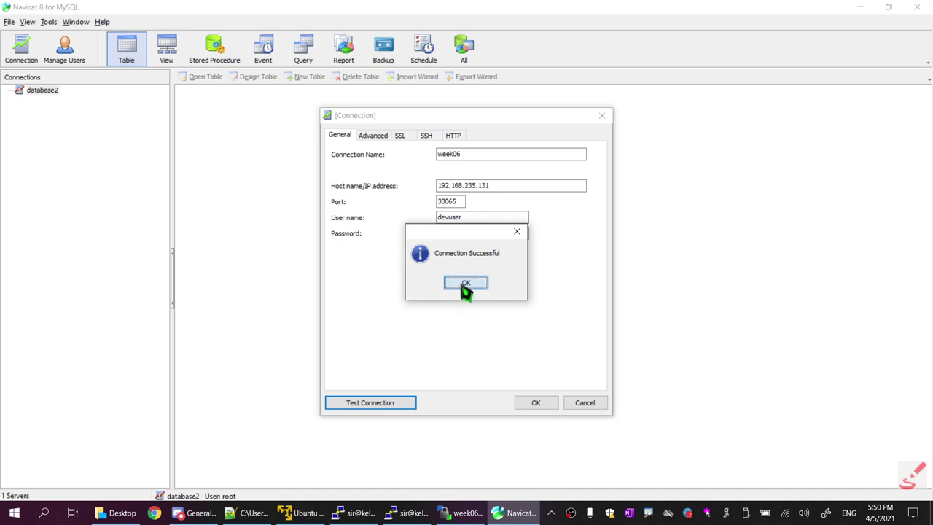
pyautogui.click(538, 403)
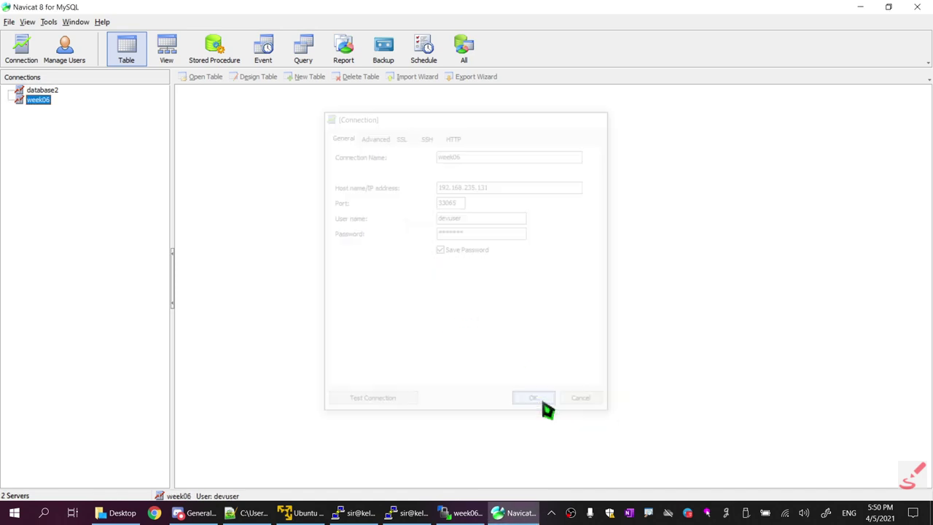
# Open week06 > test_db > users to show its single admin row, then return to Notepad++
pyautogui.doubleClick(44, 100)
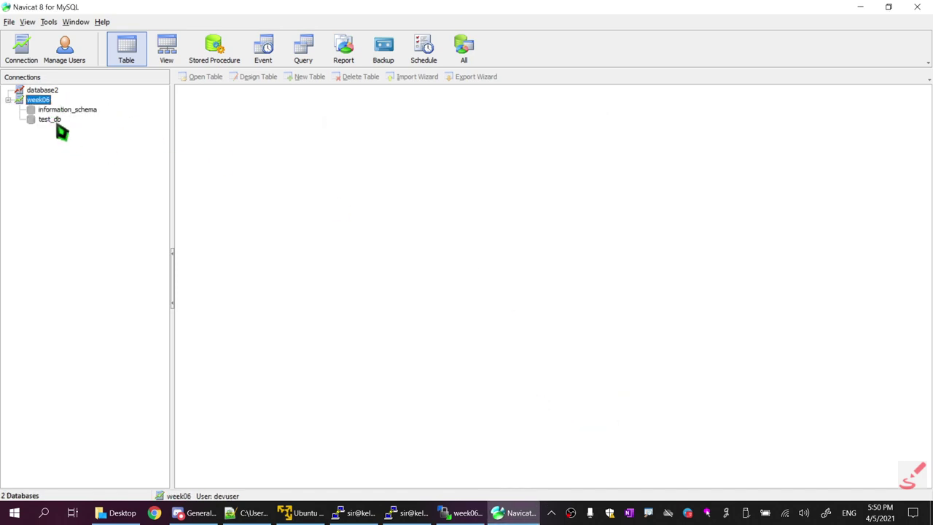
pyautogui.doubleClick(55, 120)
pyautogui.doubleClick(194, 91)
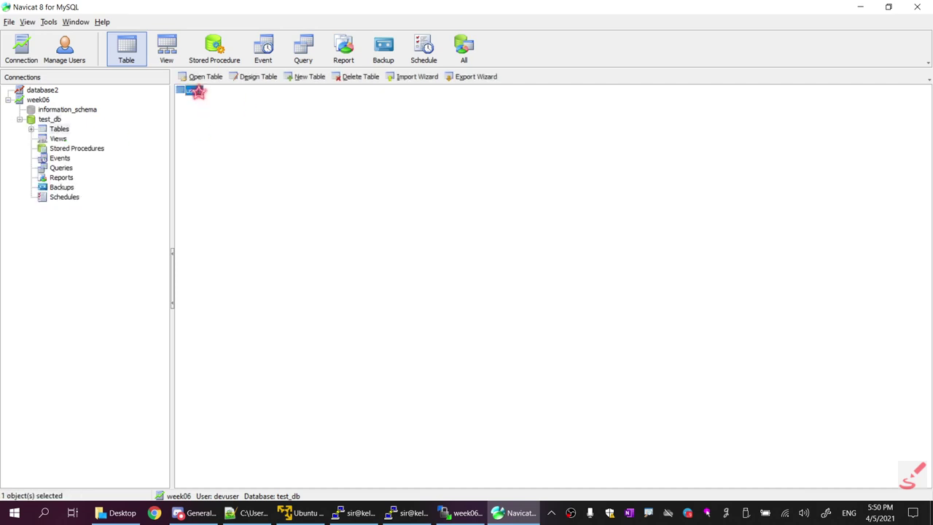
pyautogui.moveTo(372, 93); pyautogui.dragTo(576, 89)
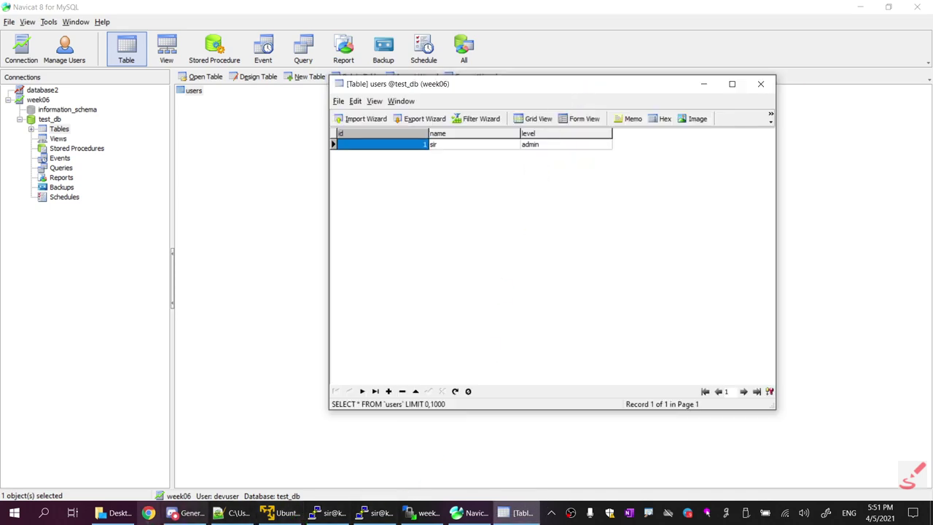
pyautogui.click(235, 513)
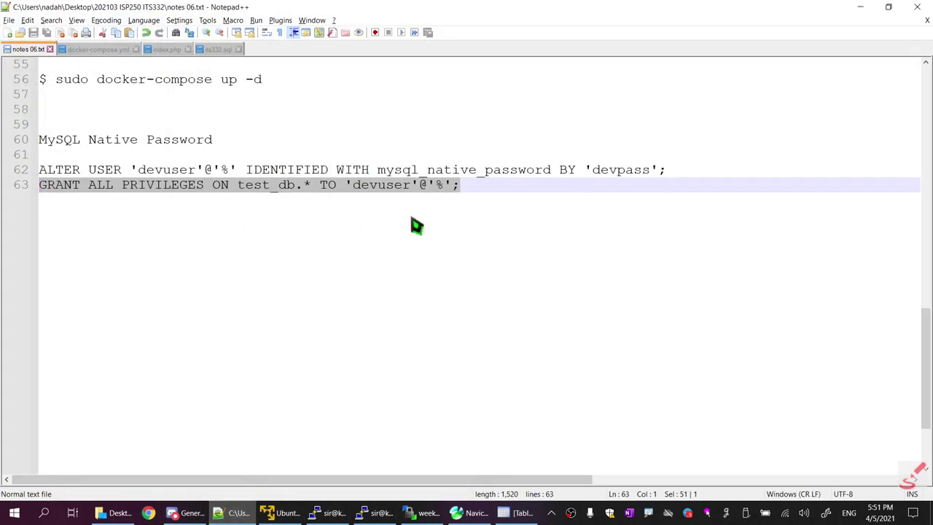
# Select lines 60–63, the MySQL Native Password notes with the ALTER USER and GRANT statements
pyautogui.press('Up')
pyautogui.press('Up')
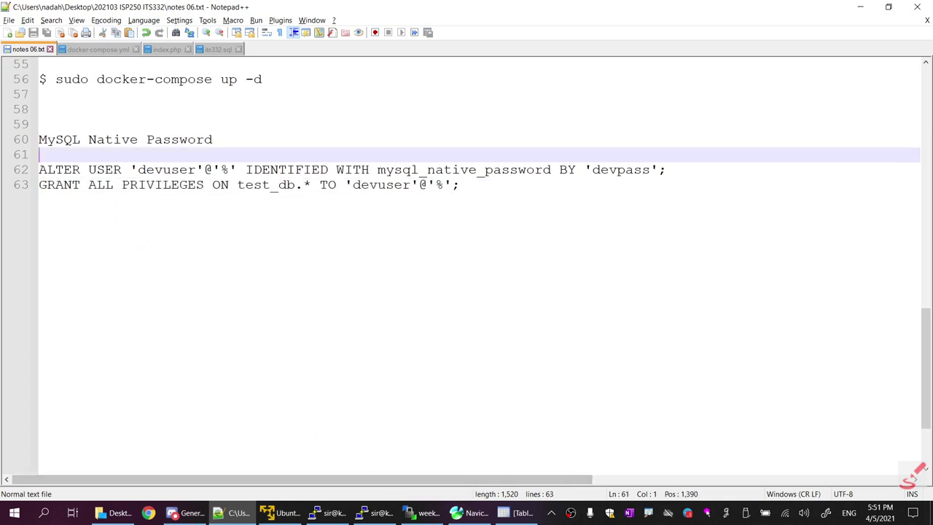
pyautogui.press('Up')
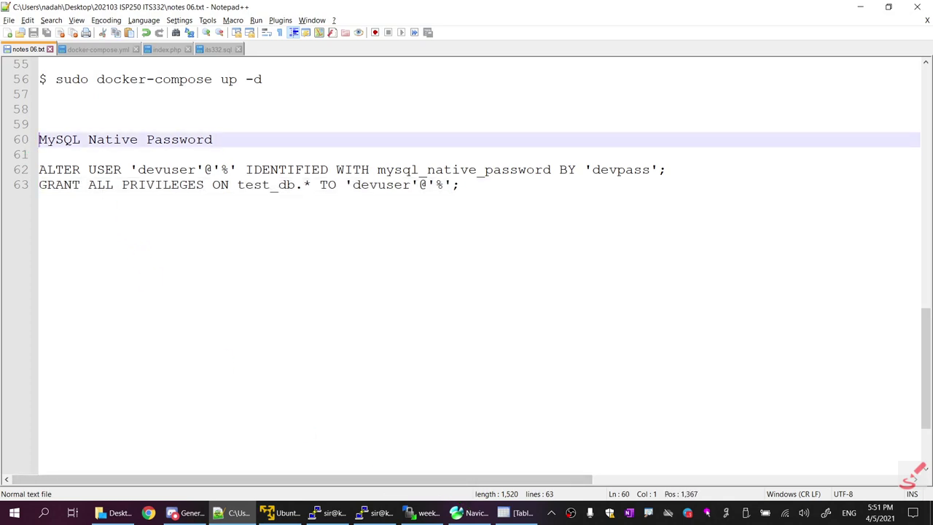
pyautogui.hotkey('ctrl', 'shift', 'End')
pyautogui.press('Right')
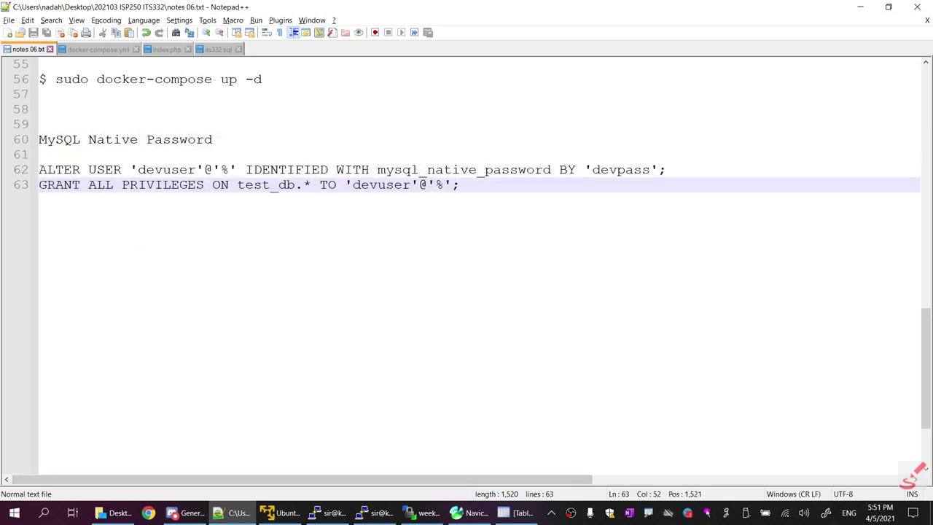
pyautogui.hotkey('shift', 'Up')
pyautogui.hotkey('shift', 'Up')
pyautogui.hotkey('shift', 'Up')
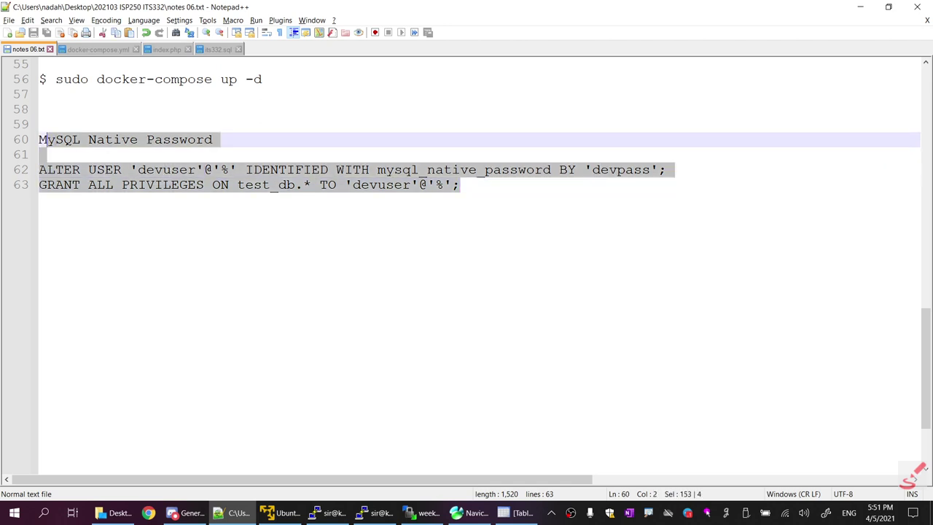
pyautogui.press('End')
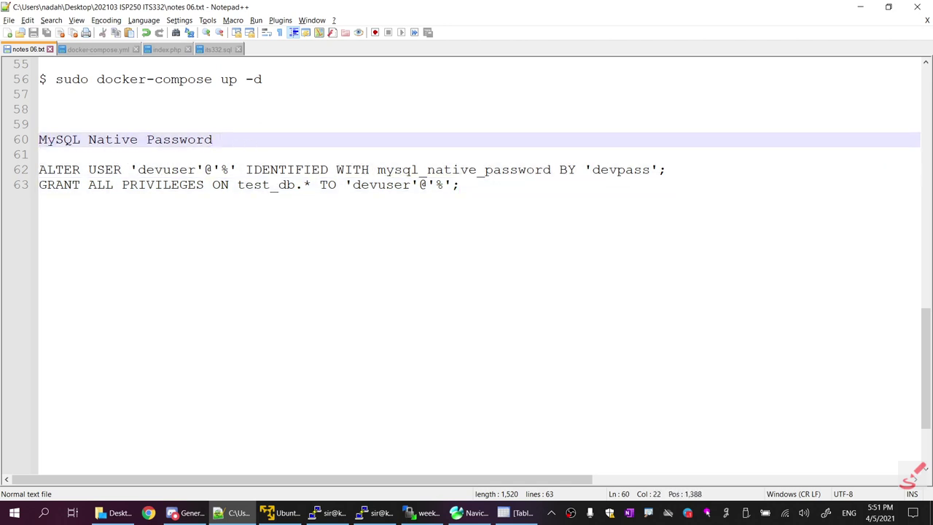
pyautogui.press('Home')
pyautogui.hotkey('shift', 'Down')
pyautogui.hotkey('shift', 'Down')
pyautogui.hotkey('shift', 'Down')
pyautogui.hotkey('shift', 'End')
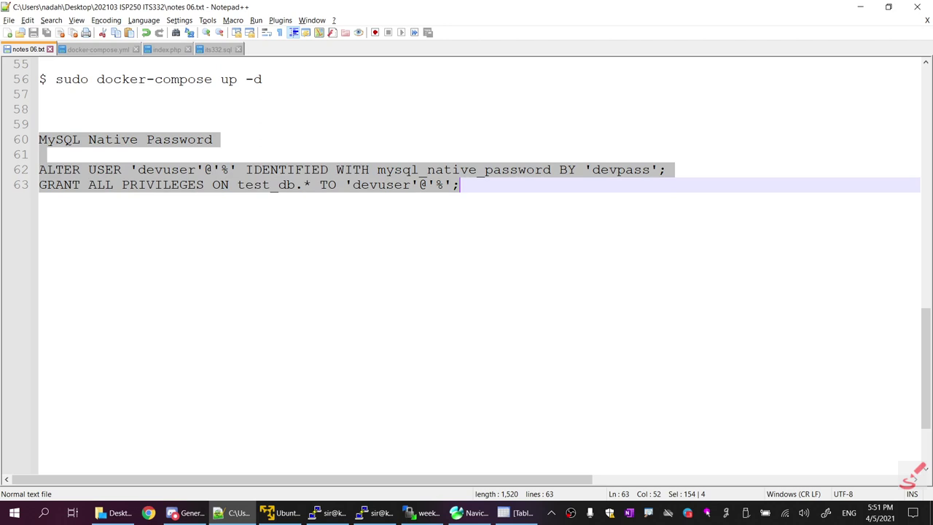
pyautogui.moveTo(459, 185); pyautogui.dragTo(41, 139)
pyautogui.click(46, 140)
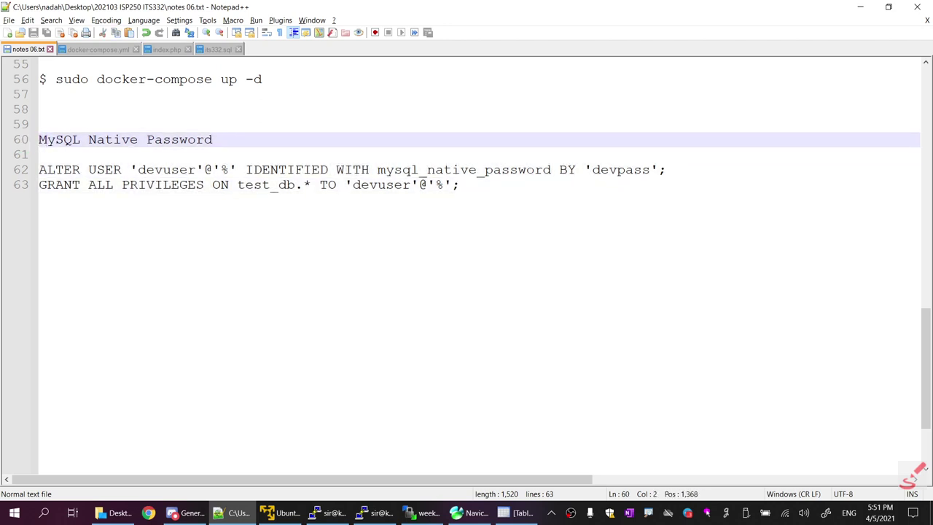
pyautogui.hotkey('ctrl', 'shift', 'End')
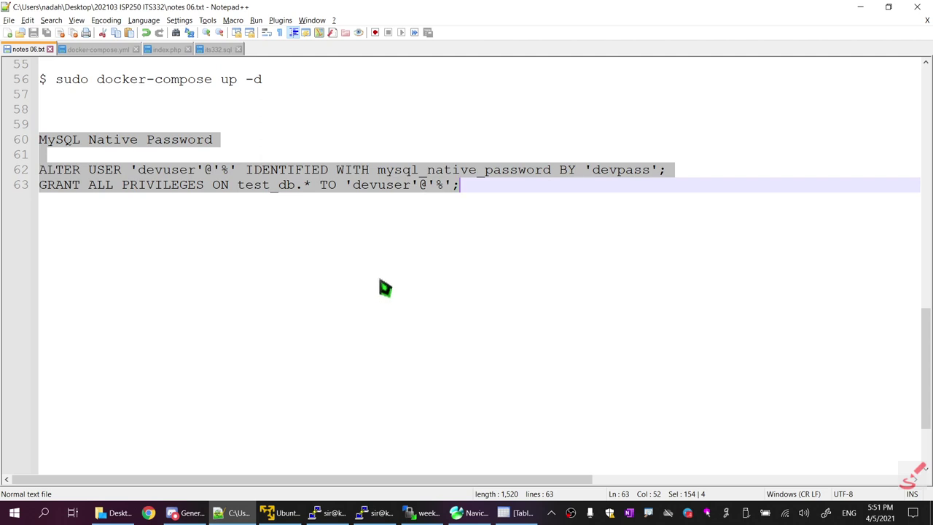
# Append a new empty record below the admin row in the Navicat users table
pyautogui.click(513, 513)
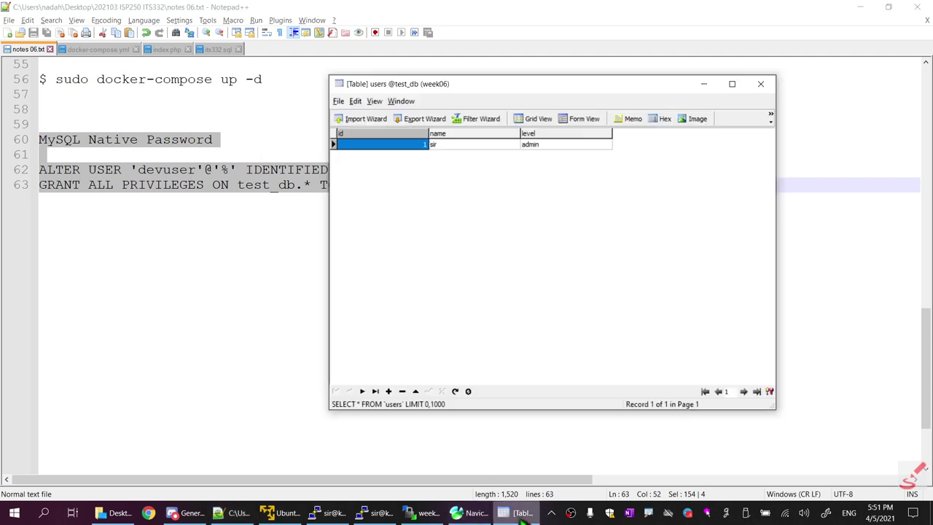
pyautogui.click(583, 145)
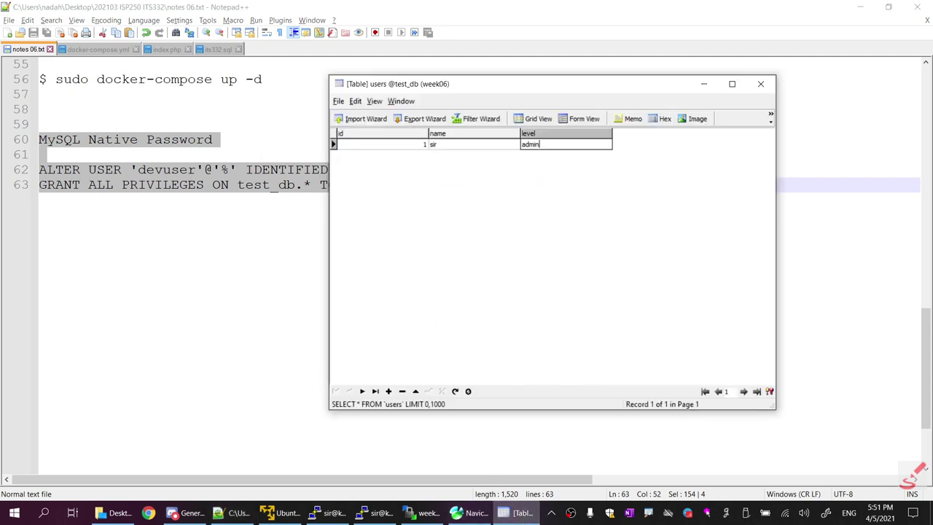
pyautogui.press('Tab')
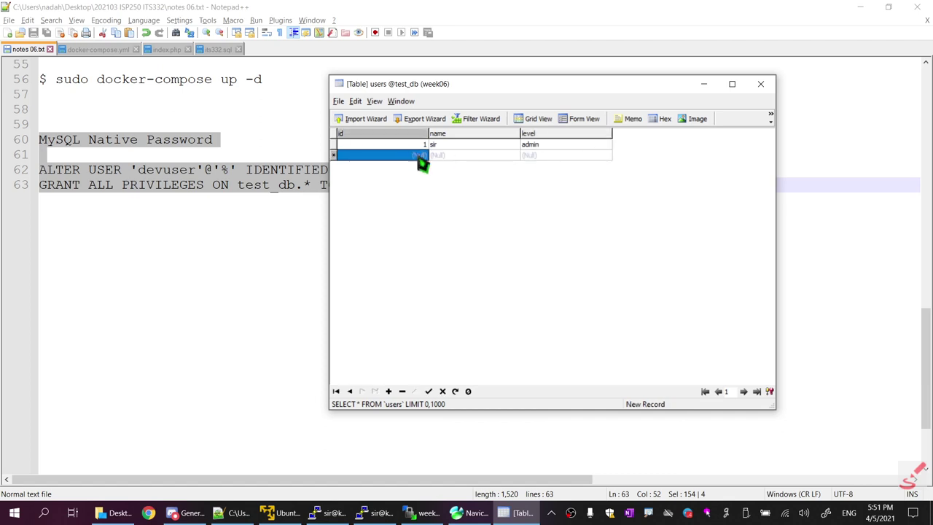
# Fill the new record with name 'syamil' and level 'student' and post it as id 2
pyautogui.click(441, 155)
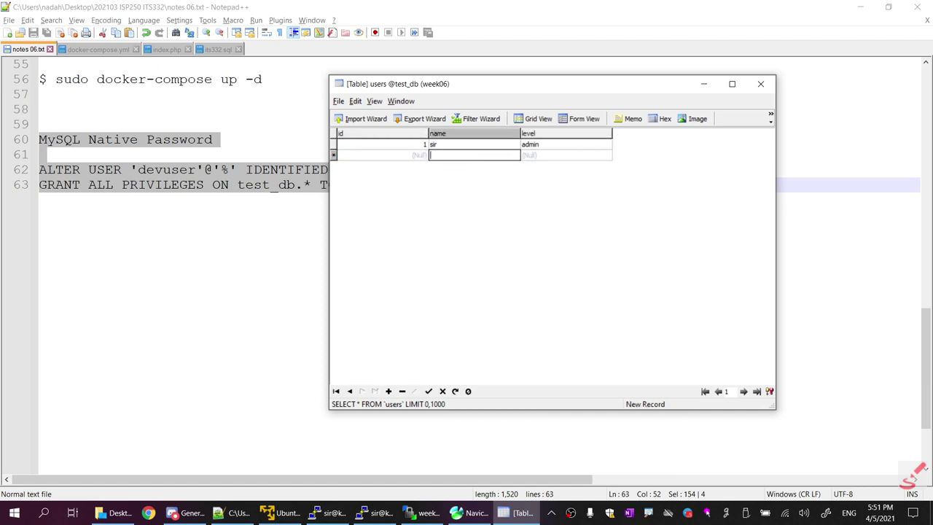
pyautogui.write('imran')
pyautogui.press('BackSpace')
pyautogui.press('BackSpace')
pyautogui.press('BackSpace')
pyautogui.press('BackSpace')
pyautogui.press('BackSpace')
pyautogui.write('syami')
pyautogui.press('Tab')
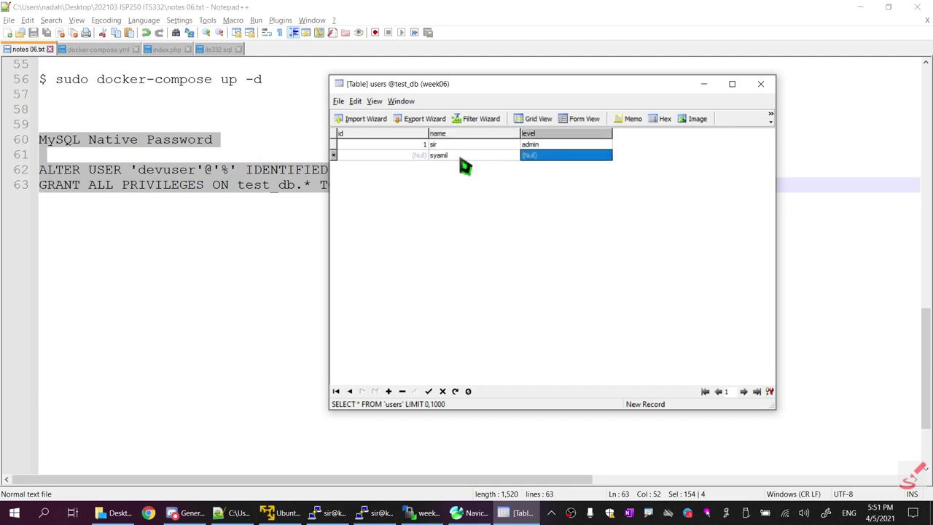
pyautogui.write('student')
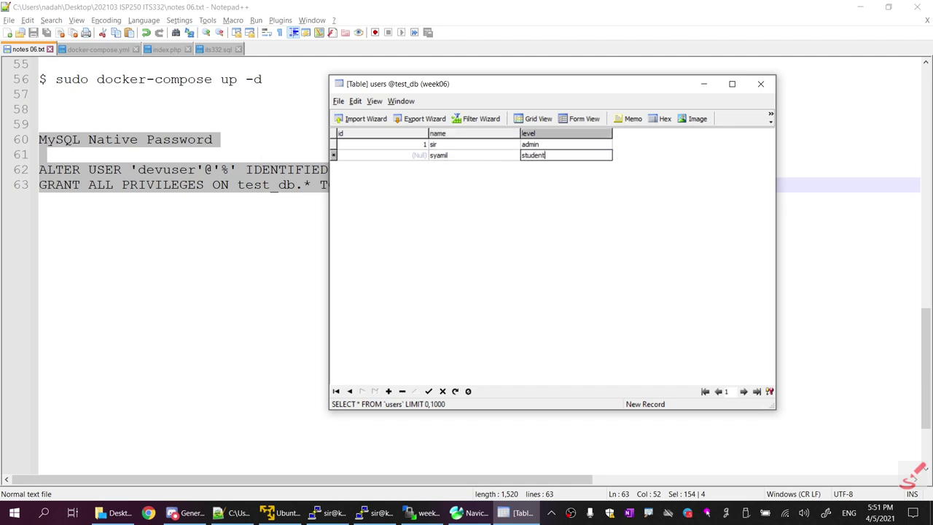
pyautogui.press('Return')
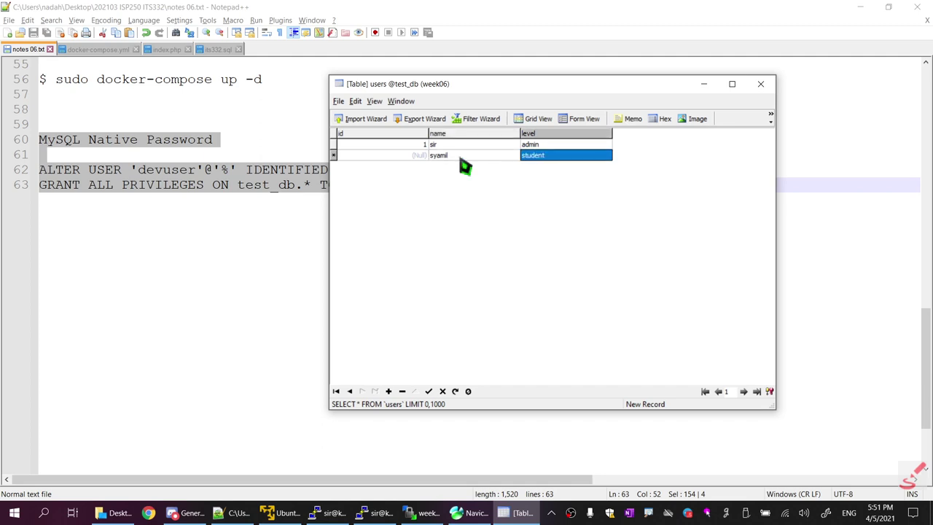
pyautogui.click(430, 391)
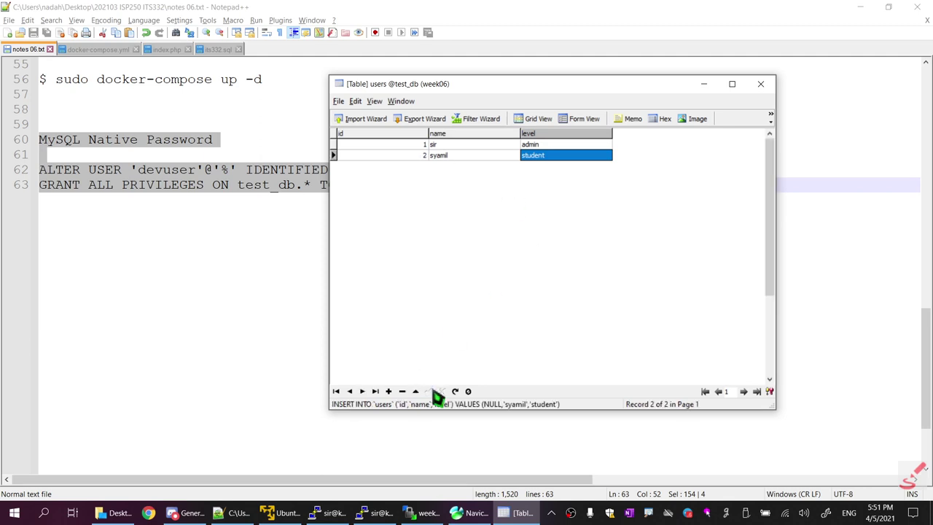
pyautogui.click(148, 513)
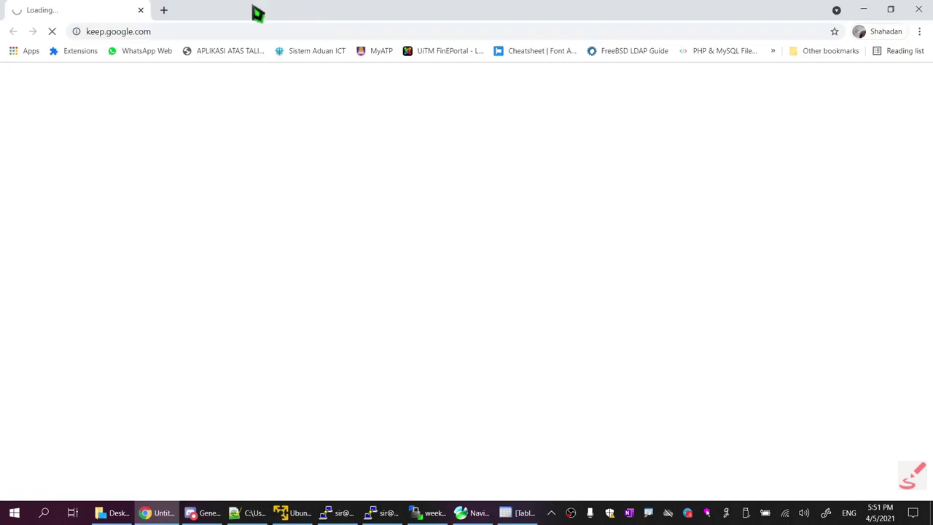
# Load phpMyAdmin at 192.168.235.131:8865 in a new browser tab
pyautogui.click(163, 11)
pyautogui.write('19')
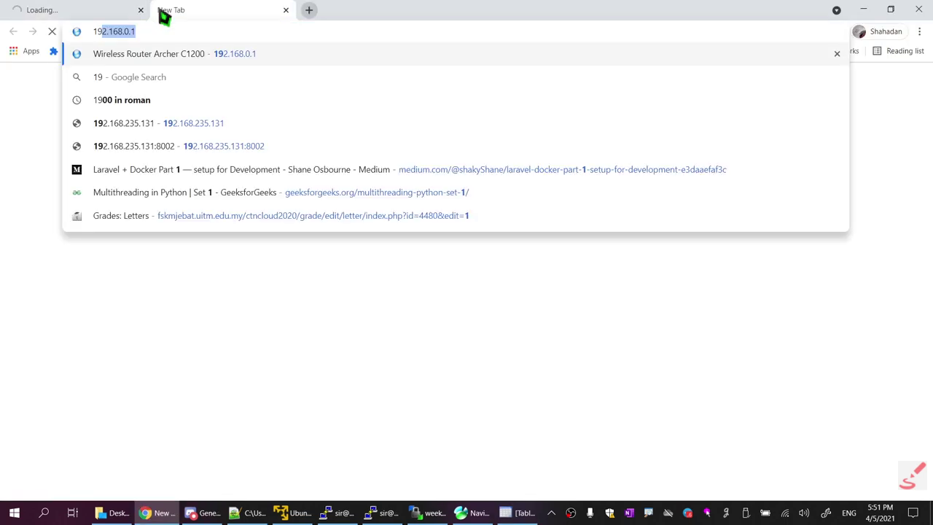
pyautogui.press('Down')
pyautogui.press('Down')
pyautogui.press('Down')
pyautogui.press('Down')
pyautogui.press('Down')
pyautogui.press('Down')
pyautogui.press('Down')
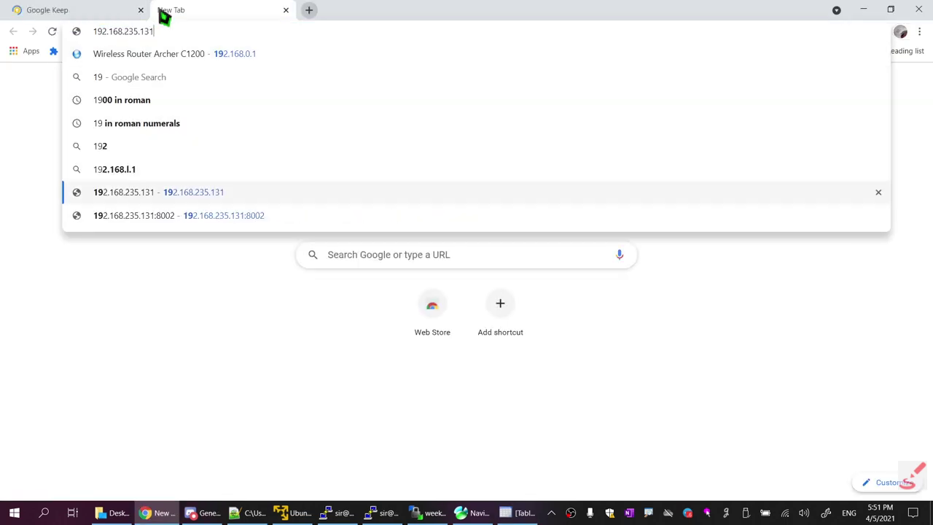
pyautogui.press('BackSpace')
pyautogui.press('BackSpace')
pyautogui.press('BackSpace')
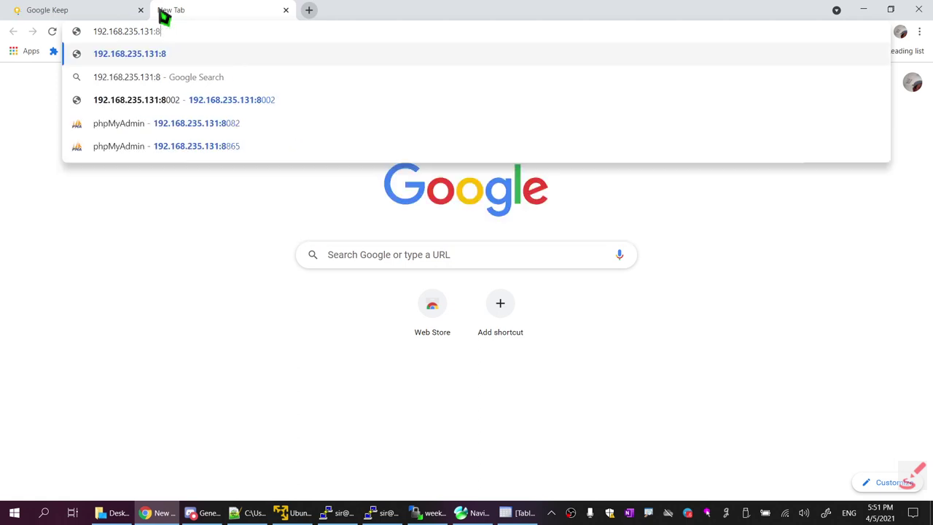
pyautogui.write('865')
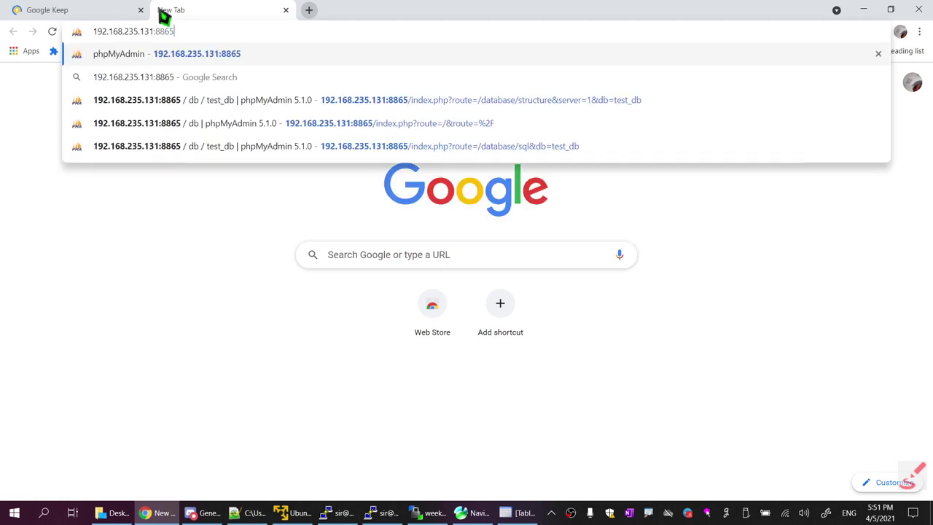
pyautogui.press('Return')
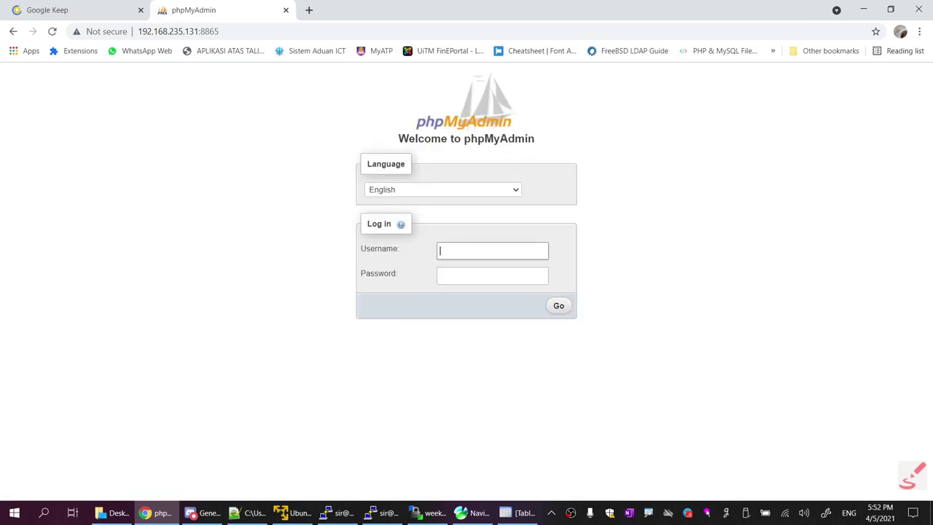
# Log in as devuser with the account password and open the test_db database
pyautogui.write('devuser')
pyautogui.press('Tab')
pyautogui.write('•••••••')
pyautogui.press('Return')
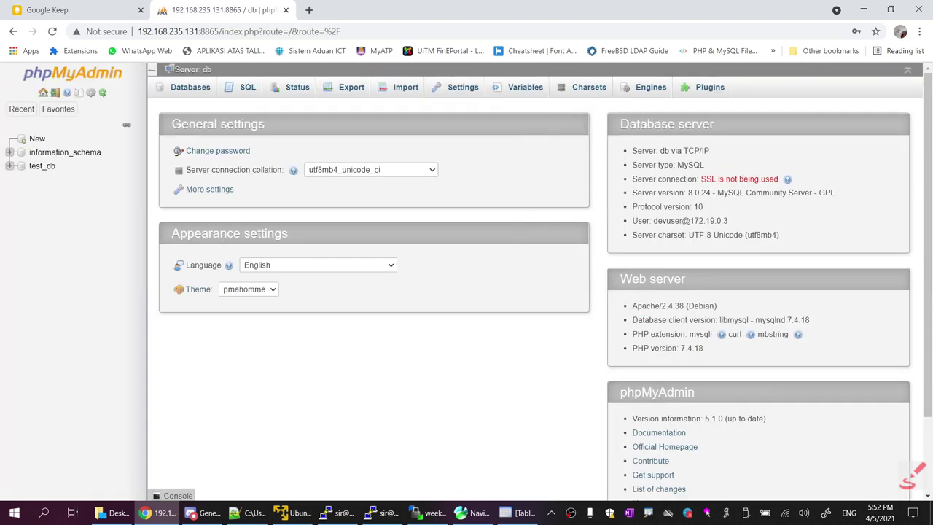
pyautogui.click(44, 167)
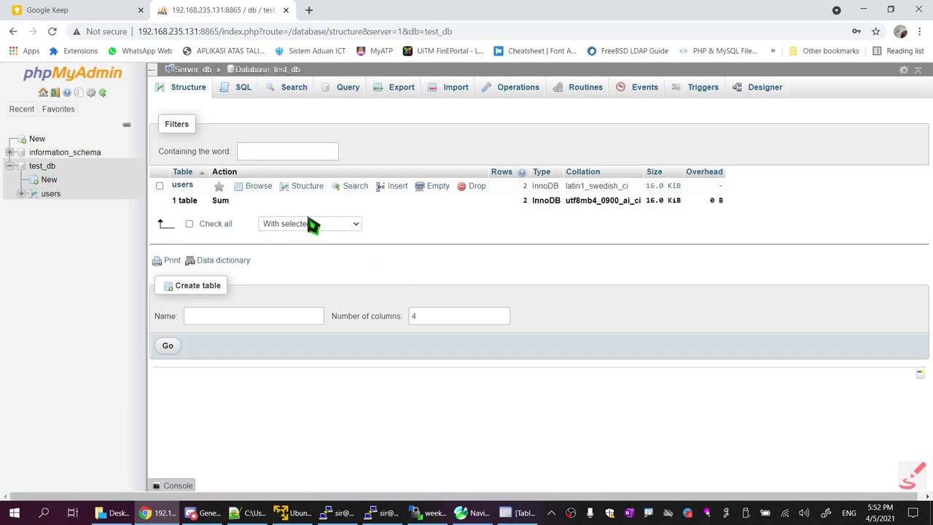
# Browse the users table rows and highlight the new name 'syamil' in row 2
pyautogui.click(260, 188)
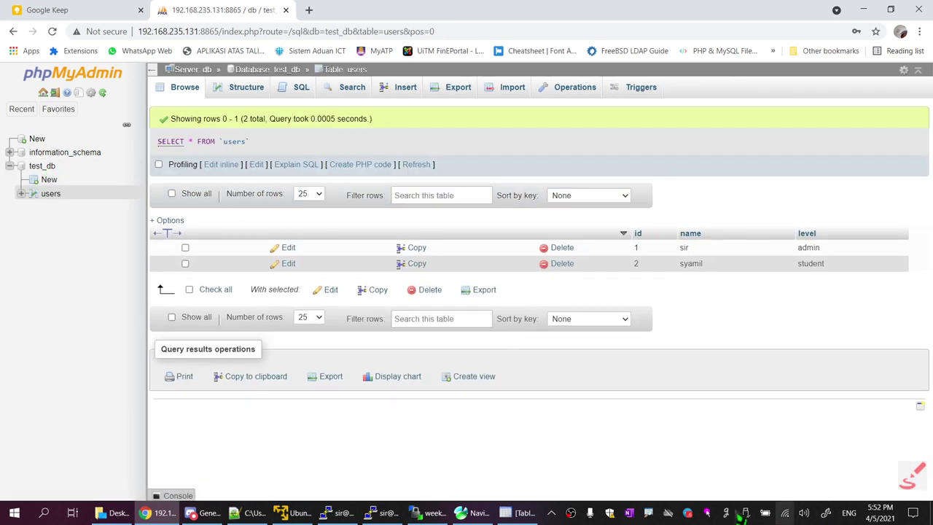
pyautogui.rightClick(707, 513)
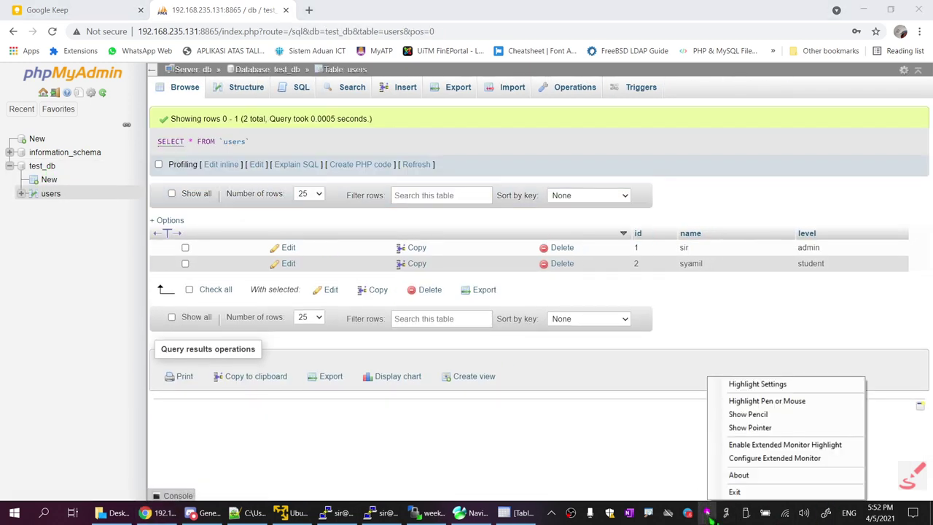
pyautogui.click(769, 402)
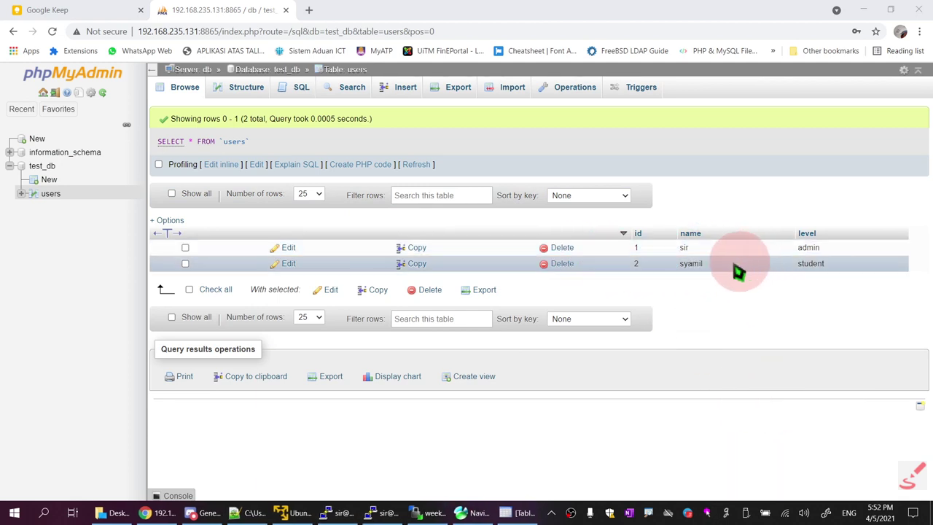
pyautogui.moveTo(735, 265); pyautogui.dragTo(675, 266)
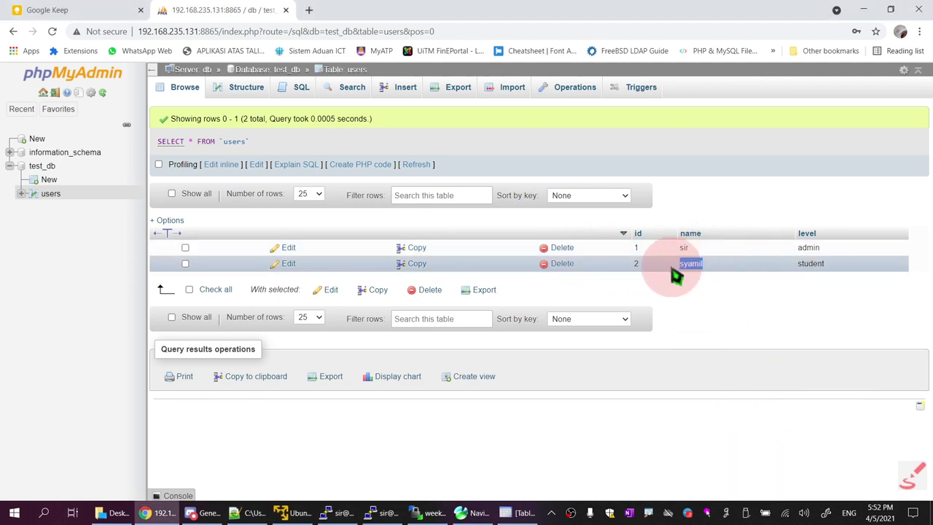
pyautogui.click(522, 512)
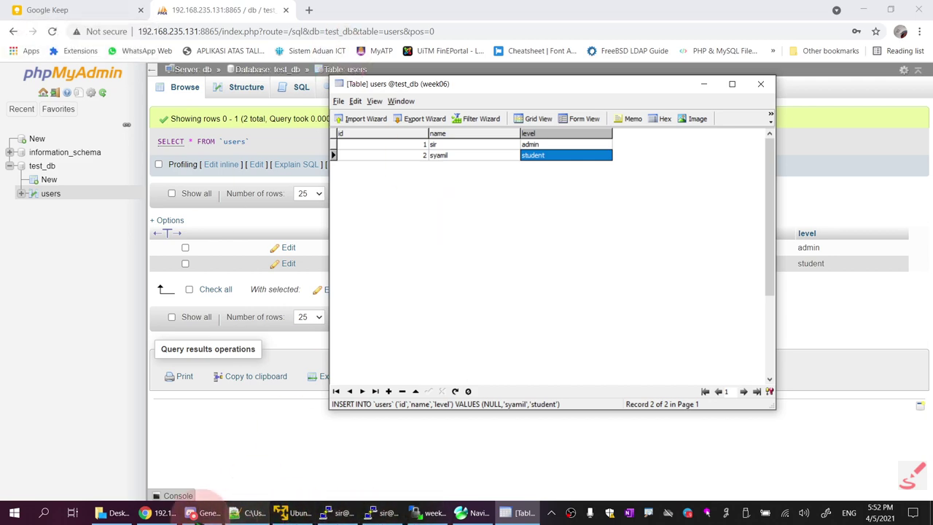
# End the Discord screen stream, leaving the General voice call running
pyautogui.click(193, 512)
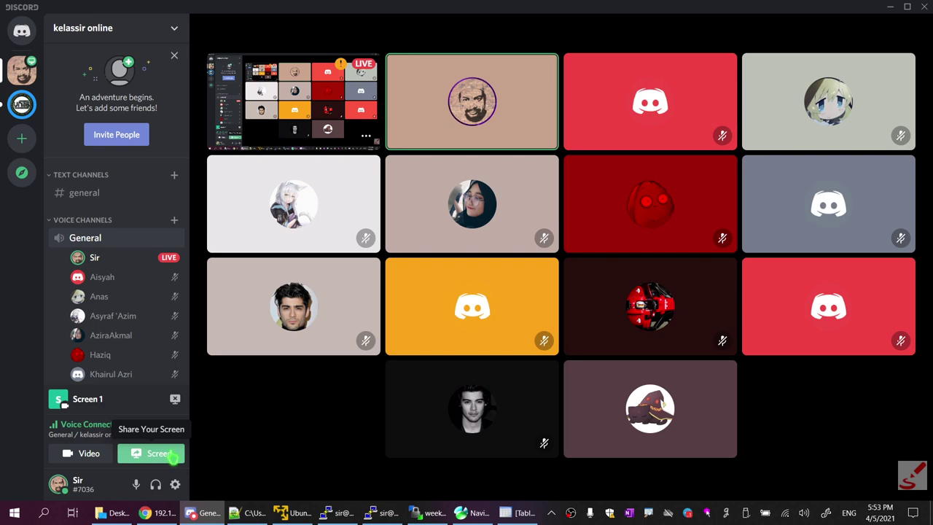
pyautogui.click(172, 455)
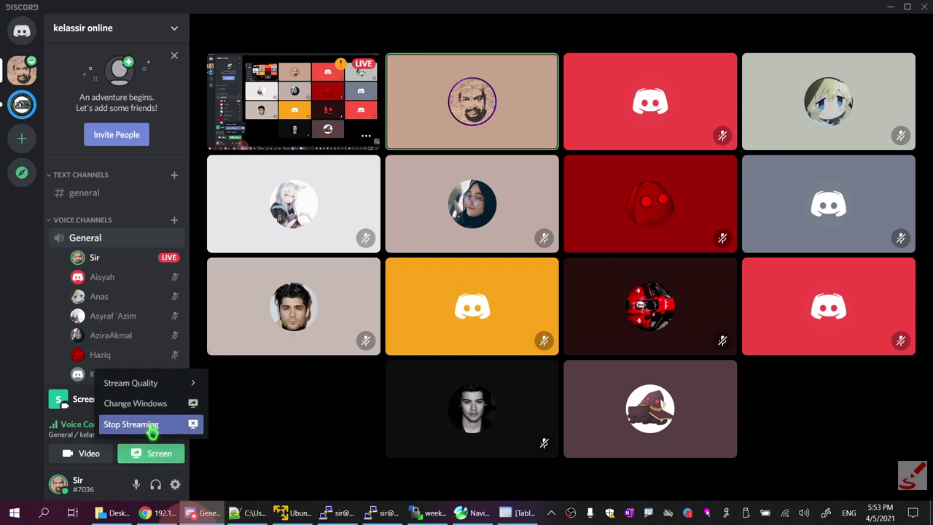
pyautogui.click(150, 424)
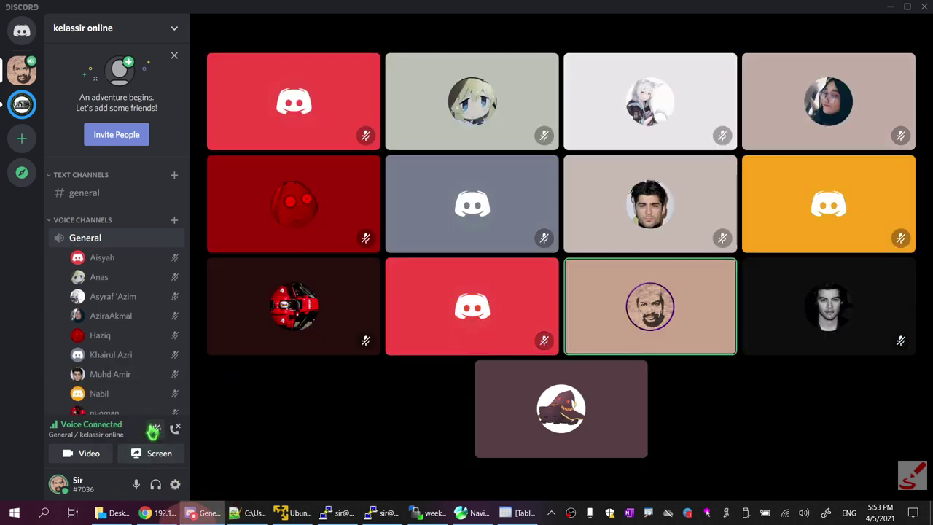